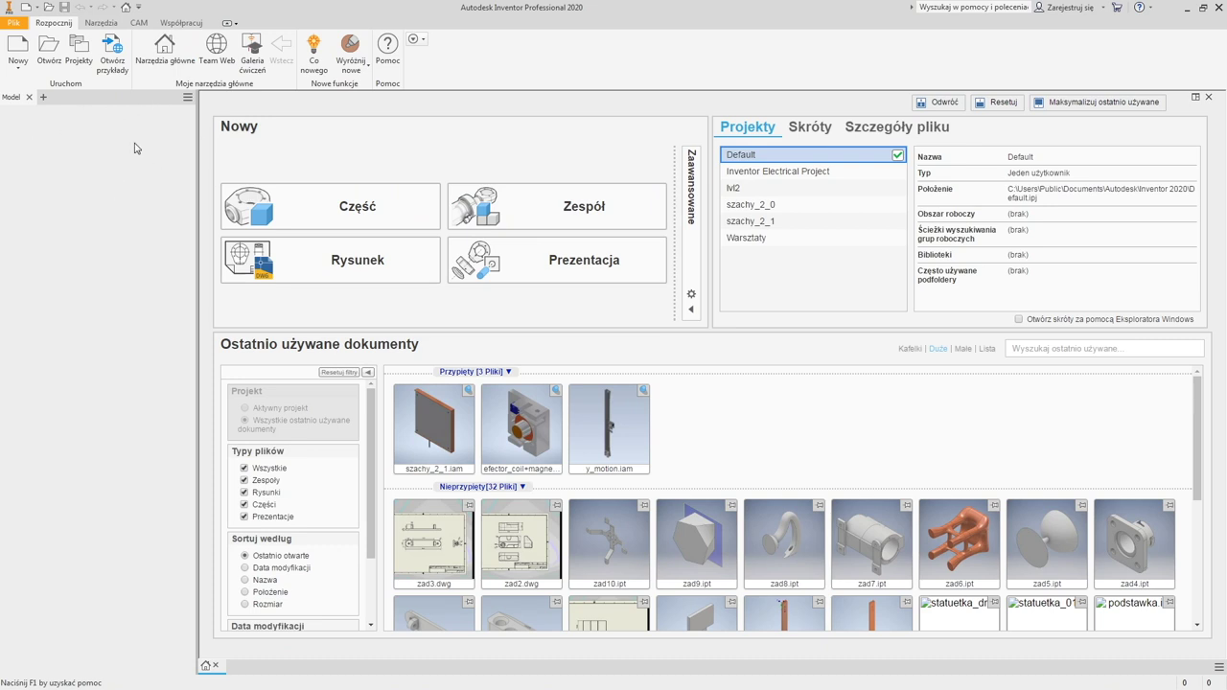
Step: Start a new single-user project and advance the project wizard to the project file settings
left_click(76, 56)
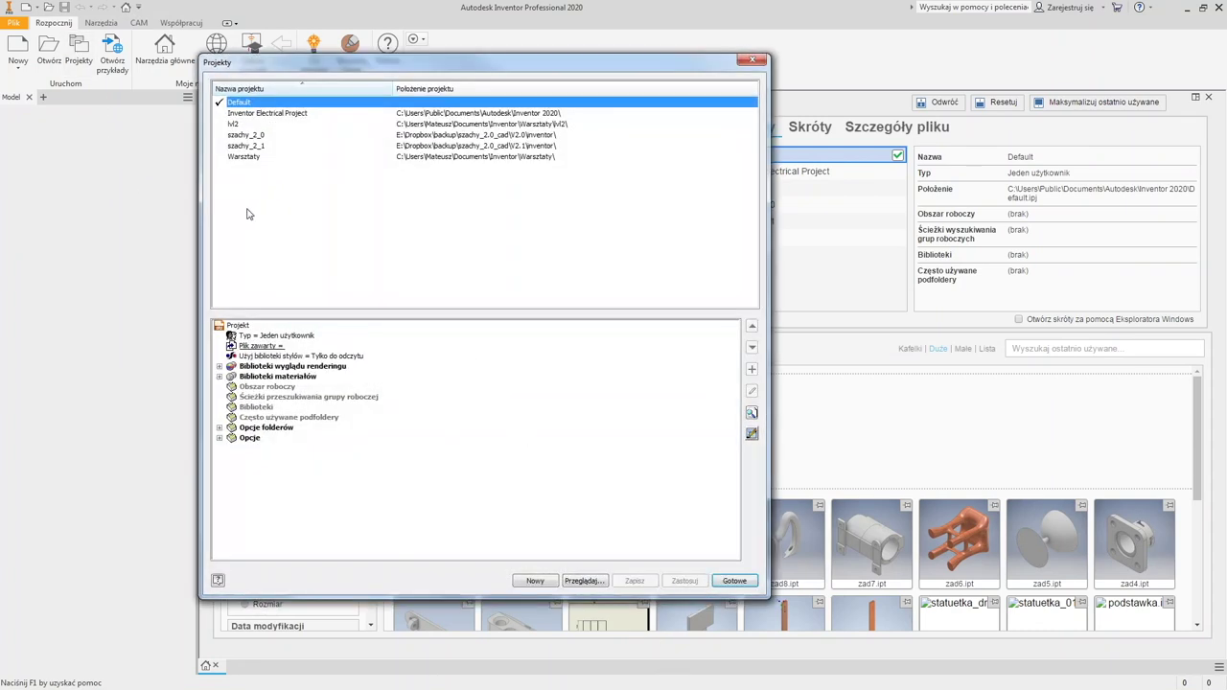
right_click(348, 253)
left_click(374, 285)
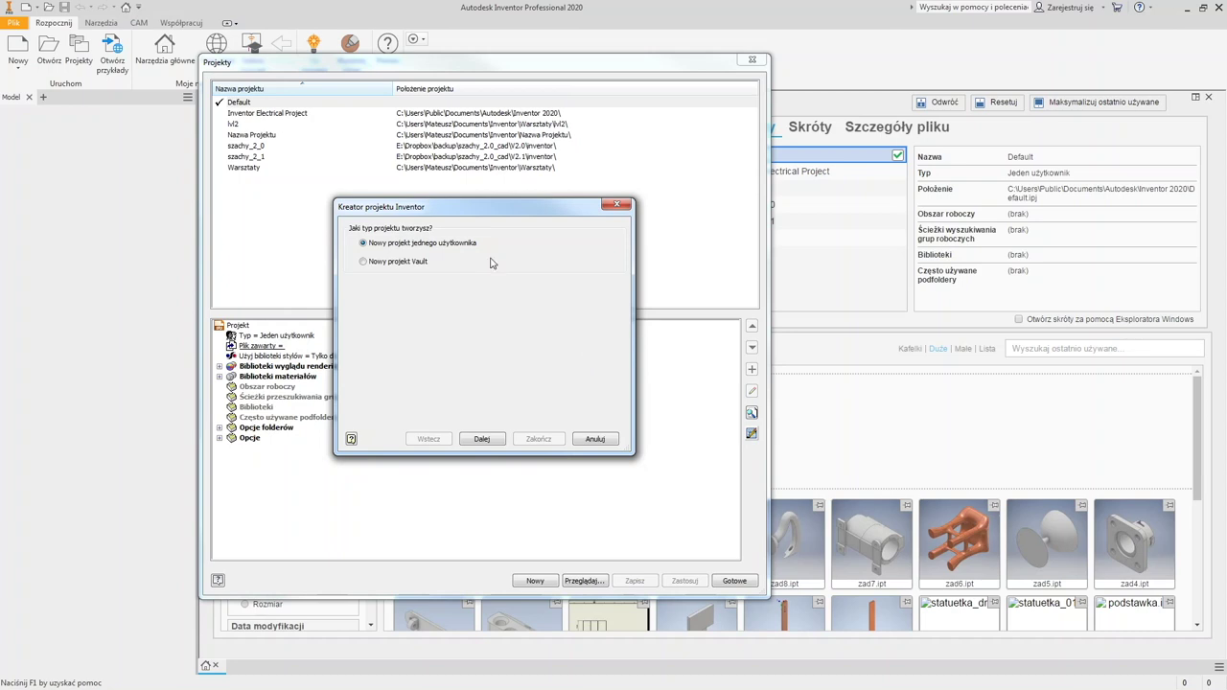
left_click(494, 443)
left_click(494, 444)
left_click(447, 443)
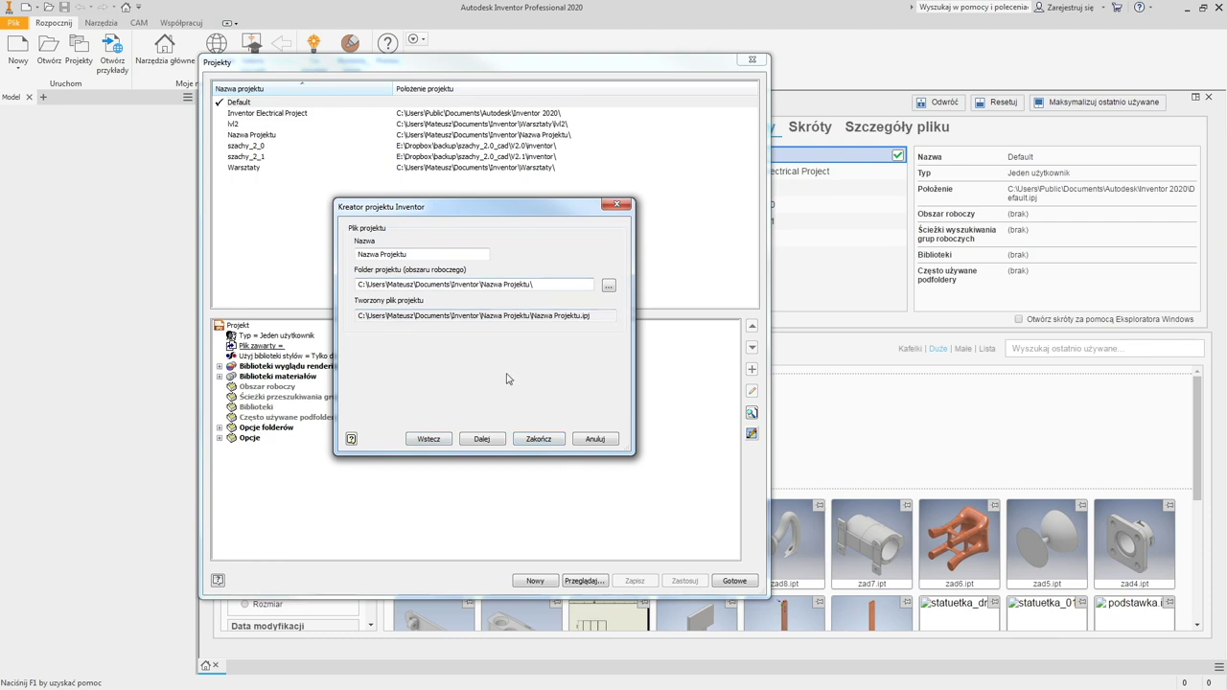
Step: Name the new project warsztaty_kon and try to create it without adding any libraries
triple_click(434, 254)
type("warsztaty")
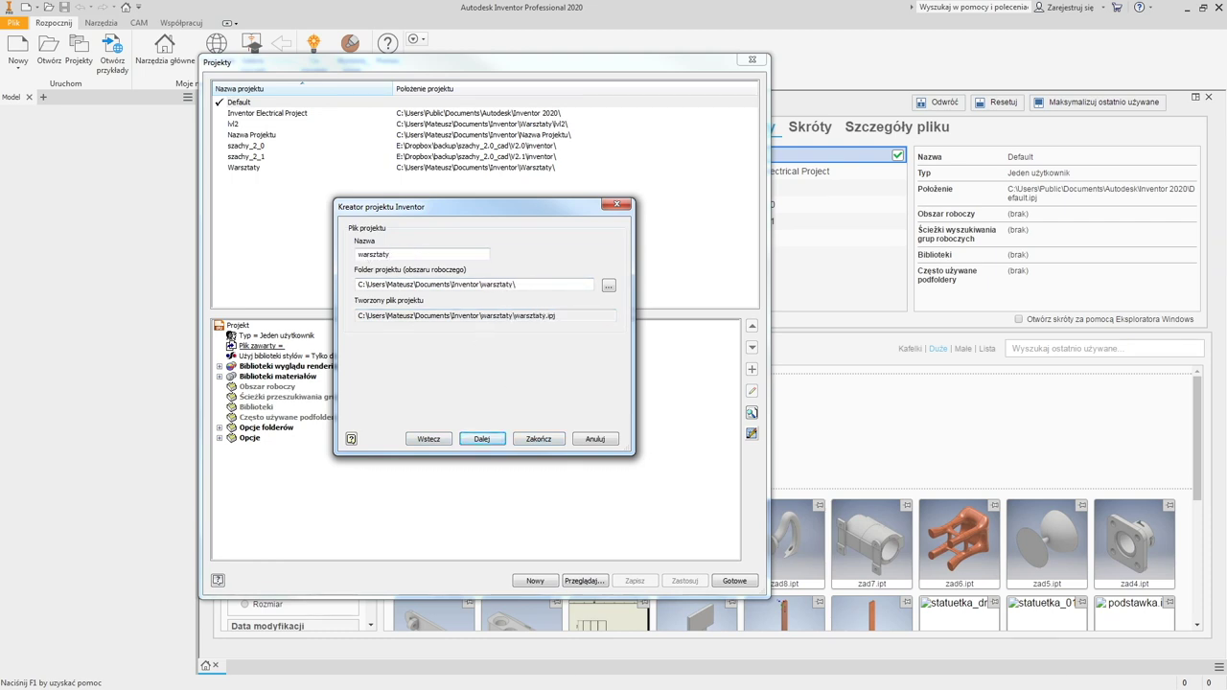
type("_kon")
key("Return")
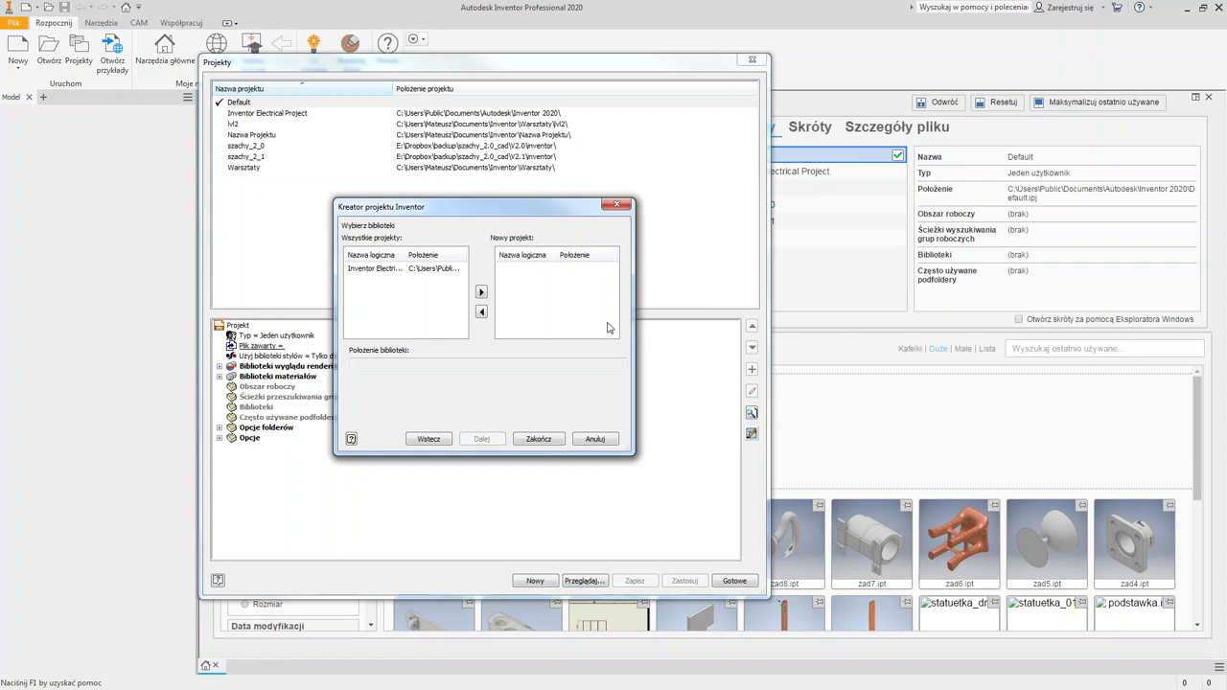
left_click(528, 440)
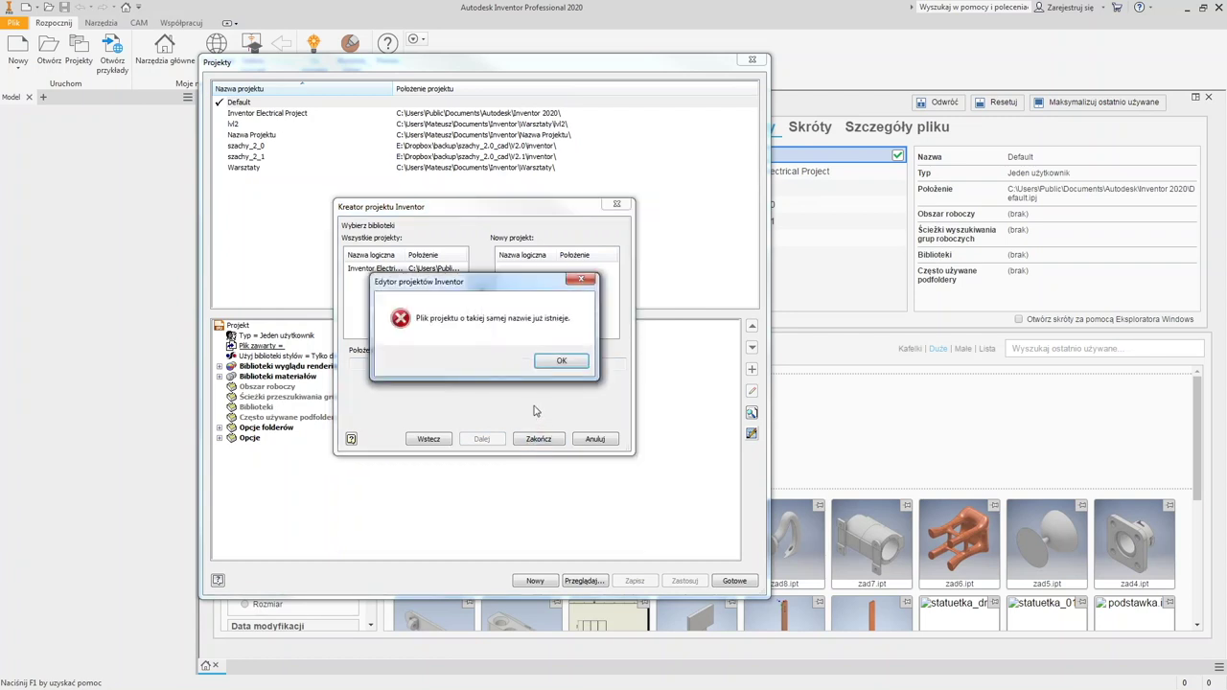
left_click(551, 366)
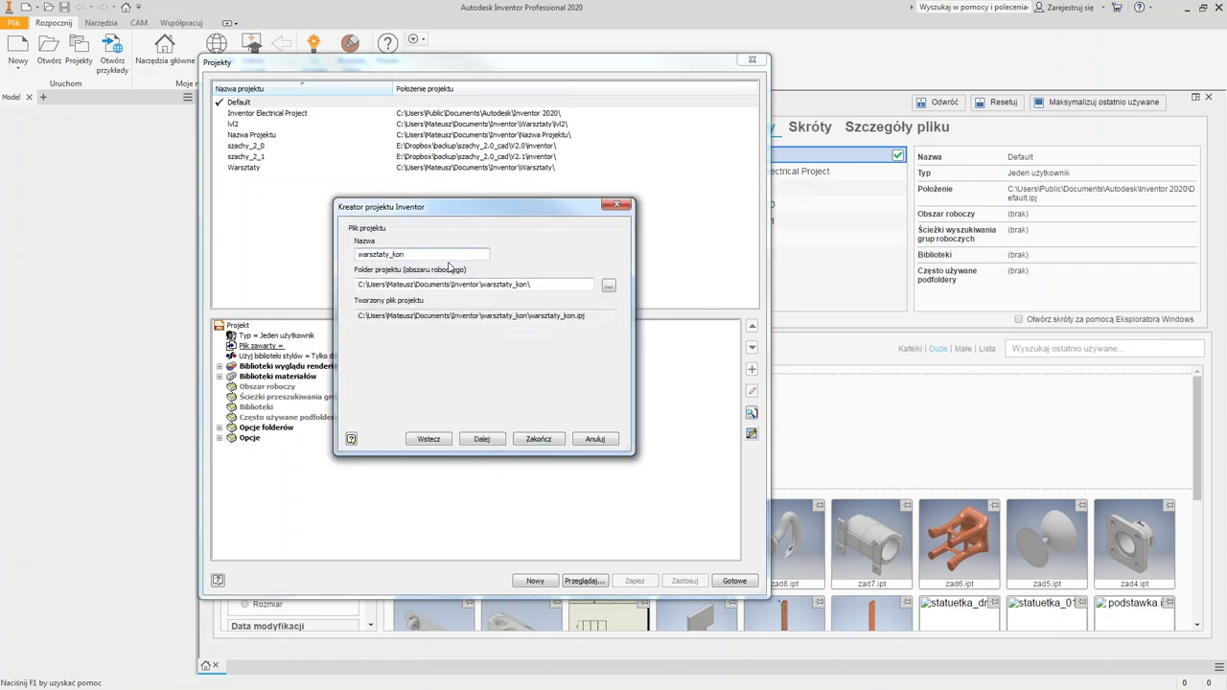
Step: Change the project name to warsztaty_konar and create the project together with its missing folder
left_click(492, 439)
left_click(527, 443)
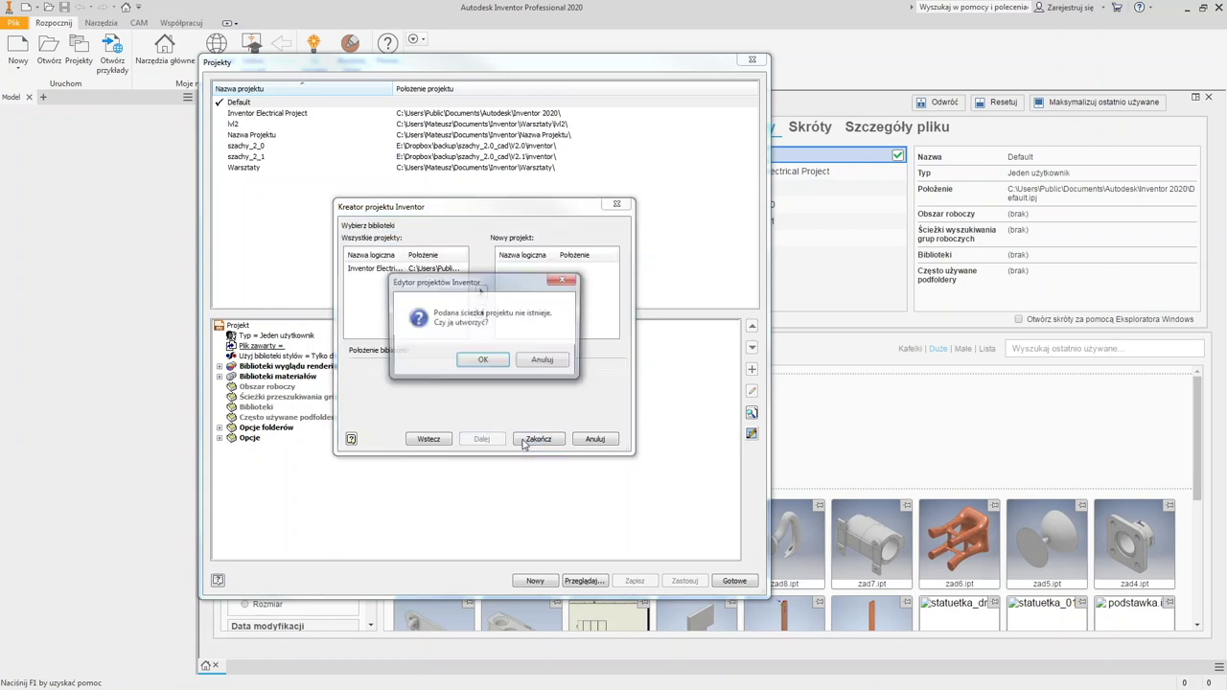
left_click(482, 361)
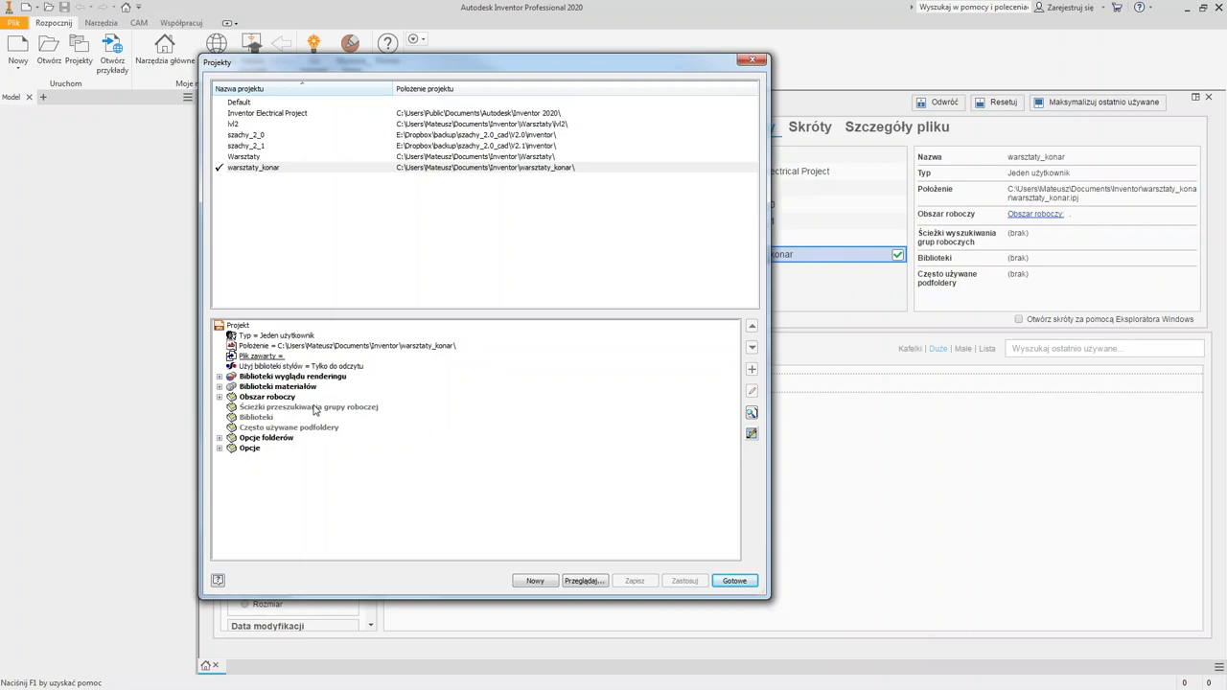
Step: Set the warsztaty_konar project's Content Center files folder to .\cc\ and save the project changes
left_click(218, 438)
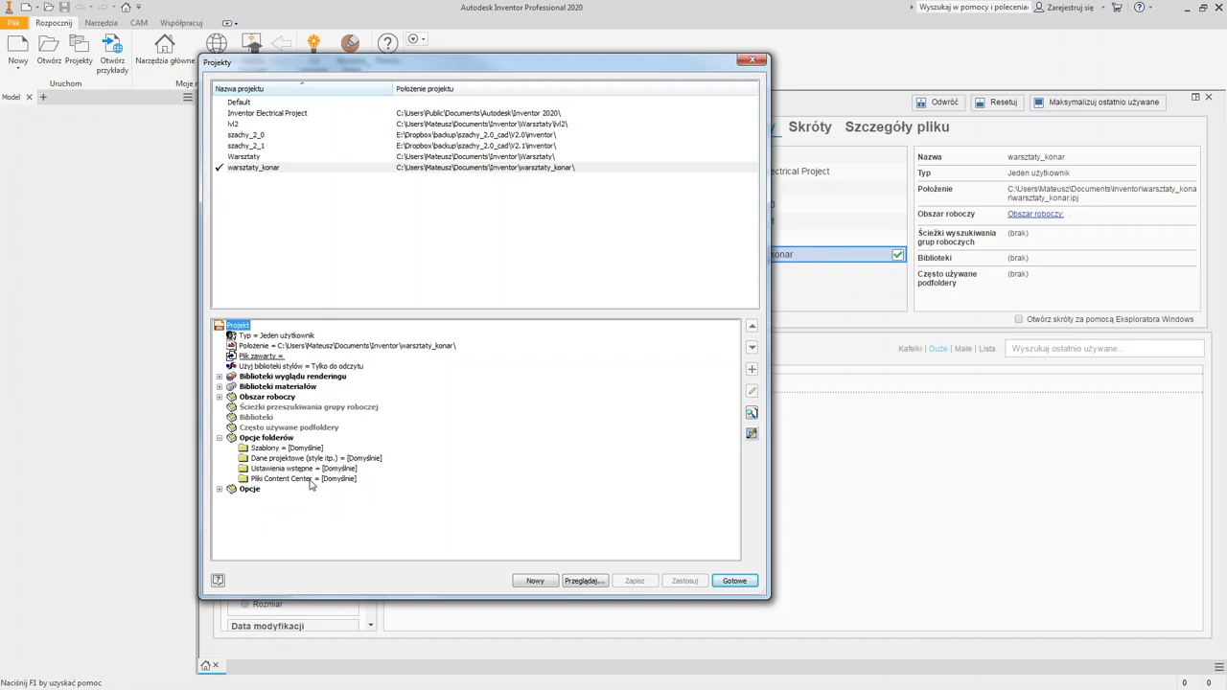
left_click(333, 480)
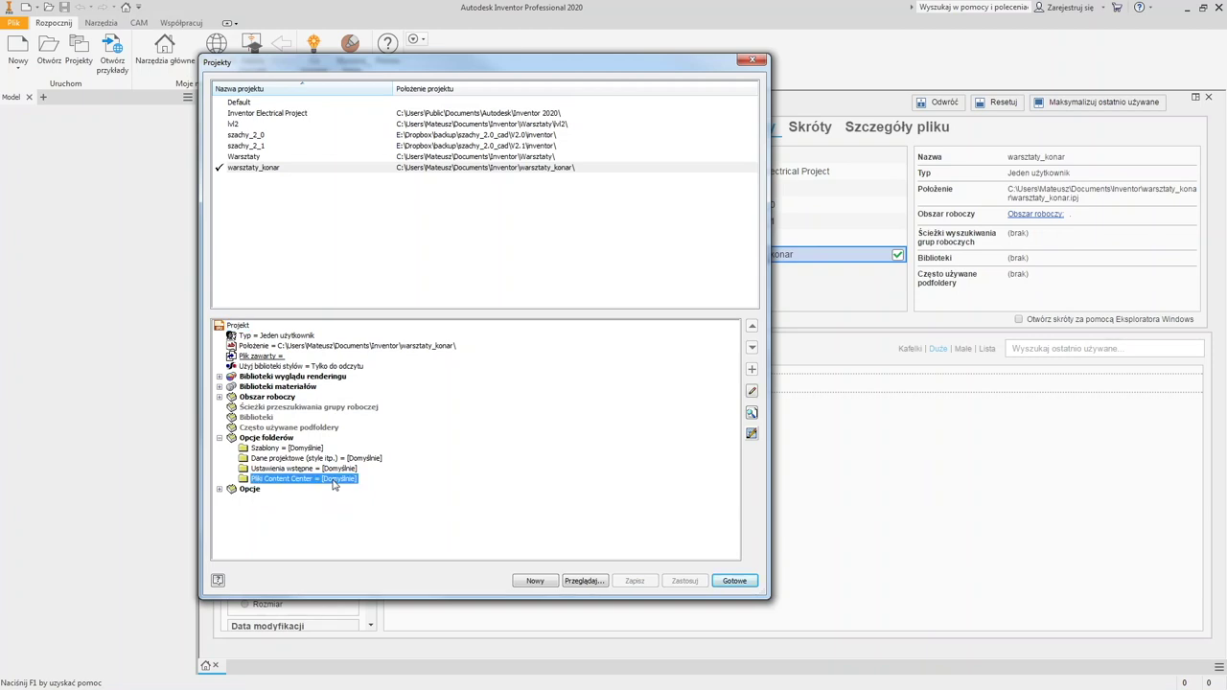
right_click(333, 484)
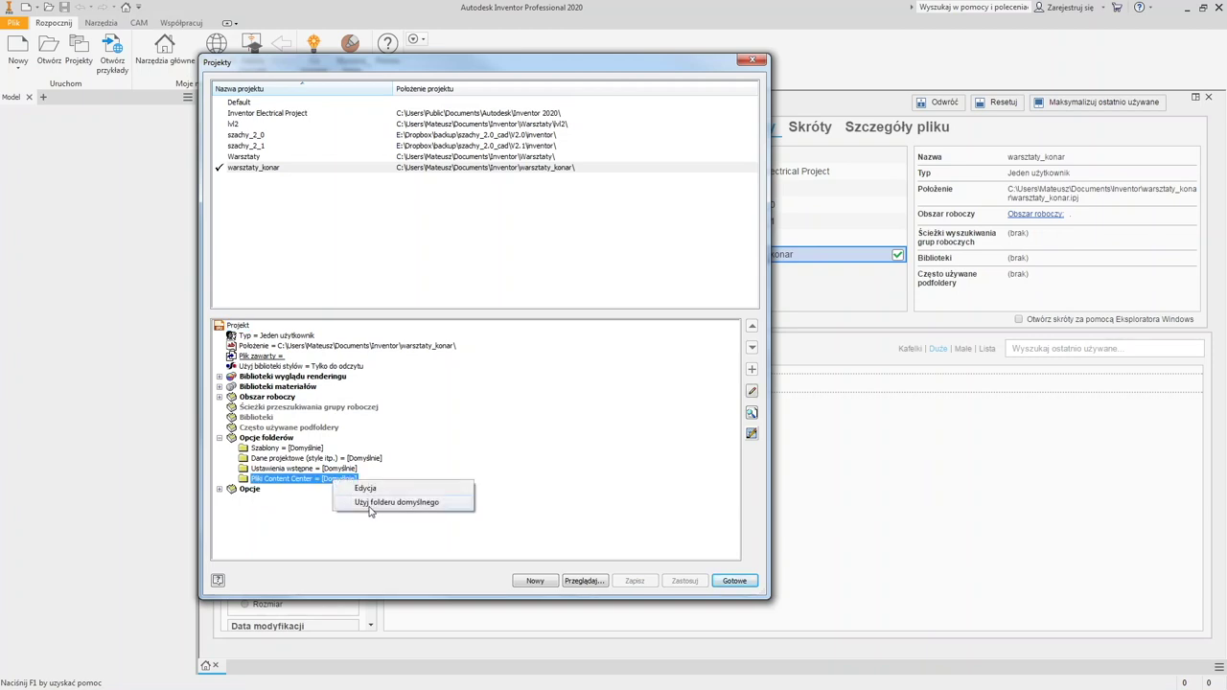
left_click(364, 489)
type(".\\")
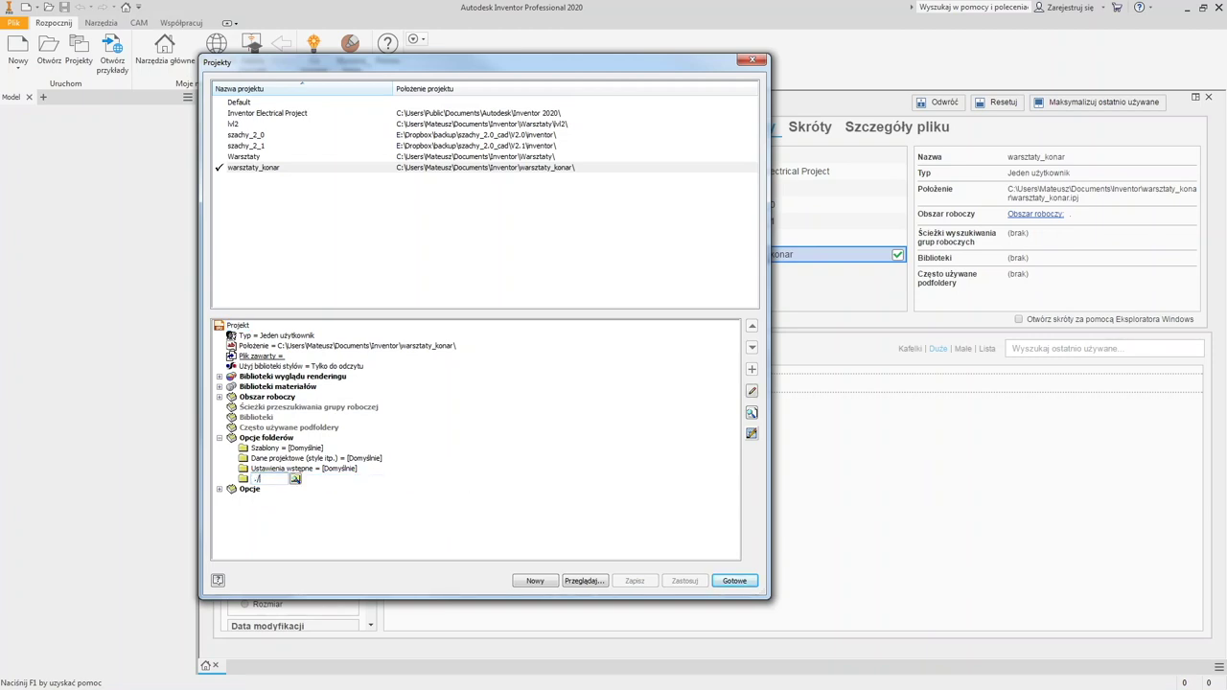
type("cc\\")
key("Return")
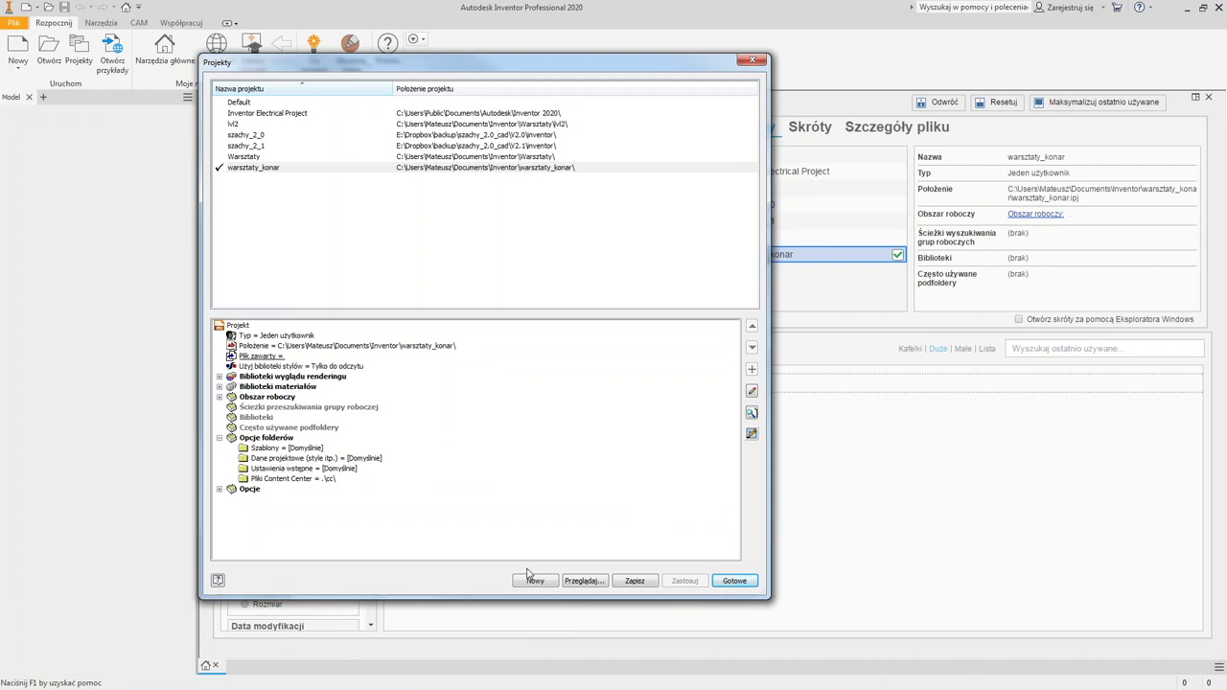
left_click(736, 582)
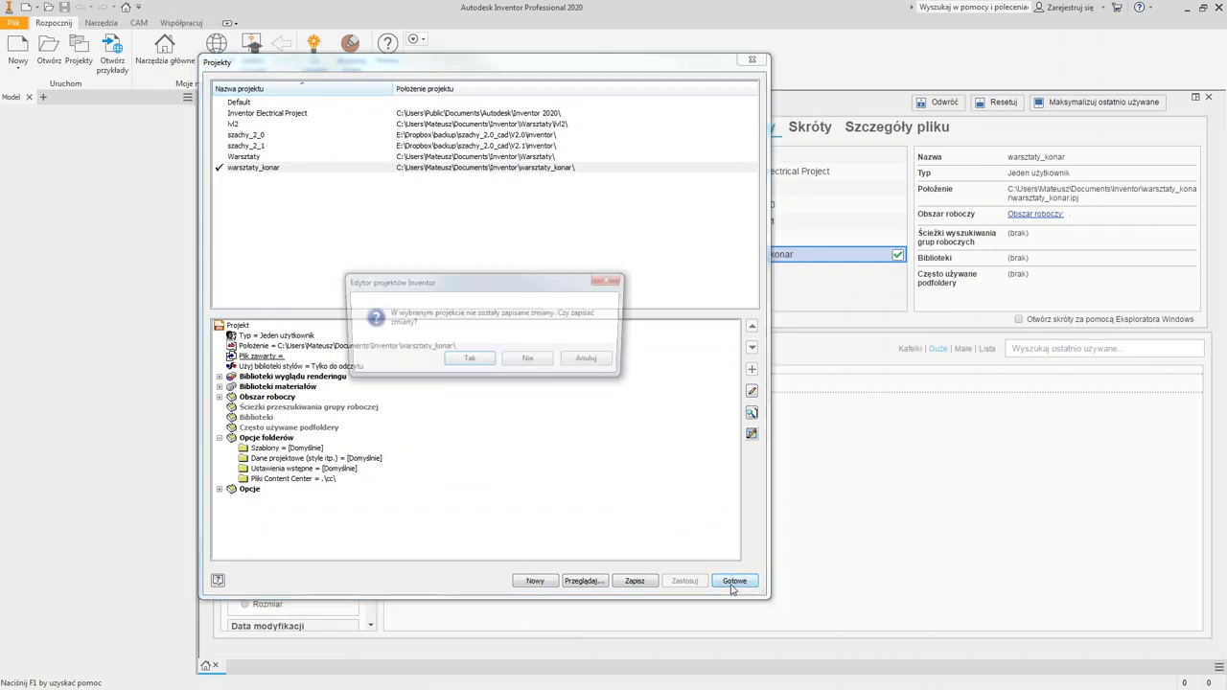
left_click(470, 362)
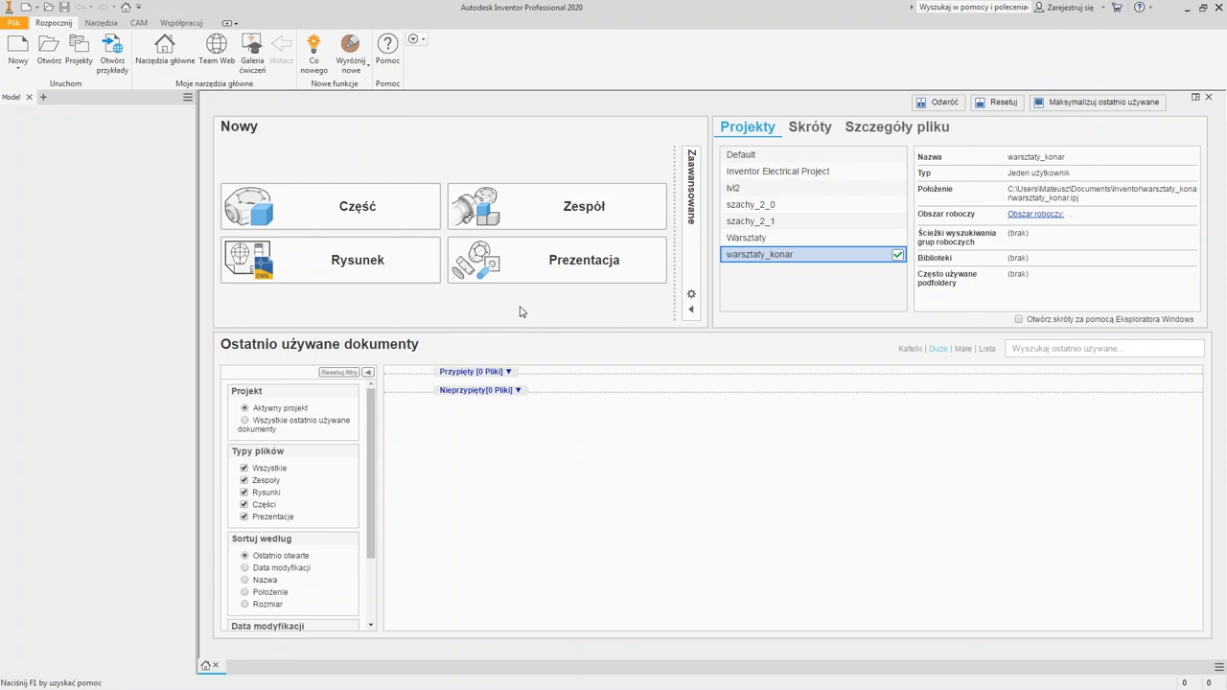
Step: Create a new part and select the isometric view among its view representations
left_click(338, 219)
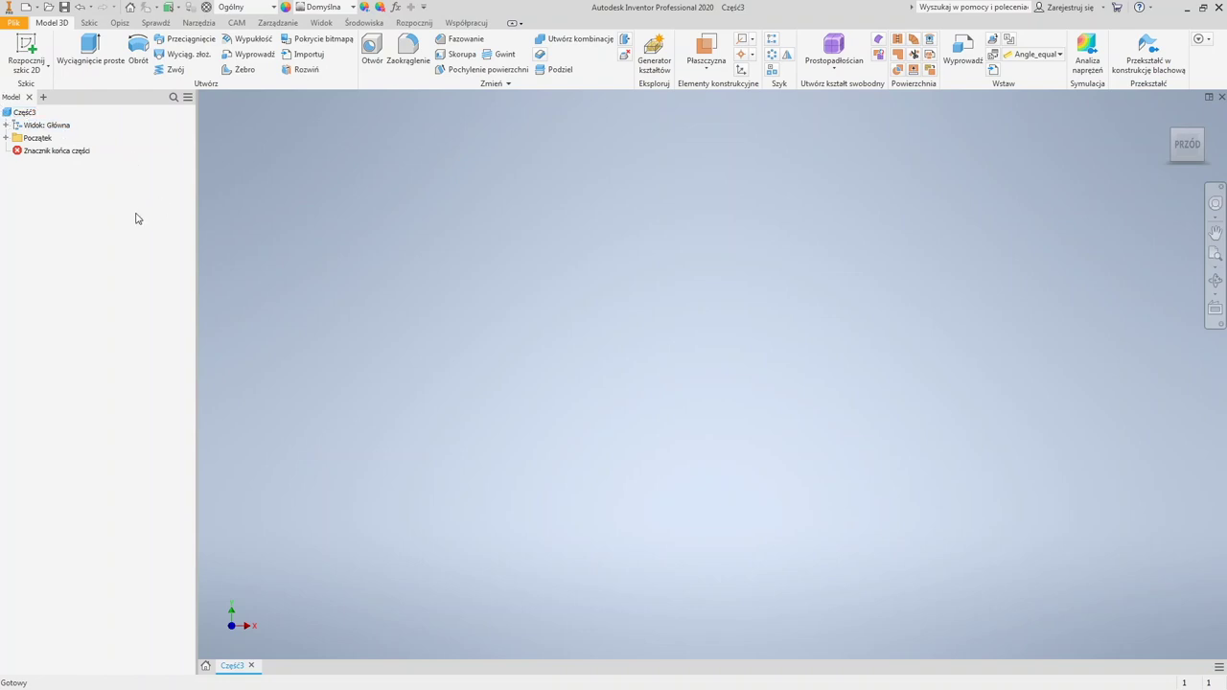
left_click(7, 126)
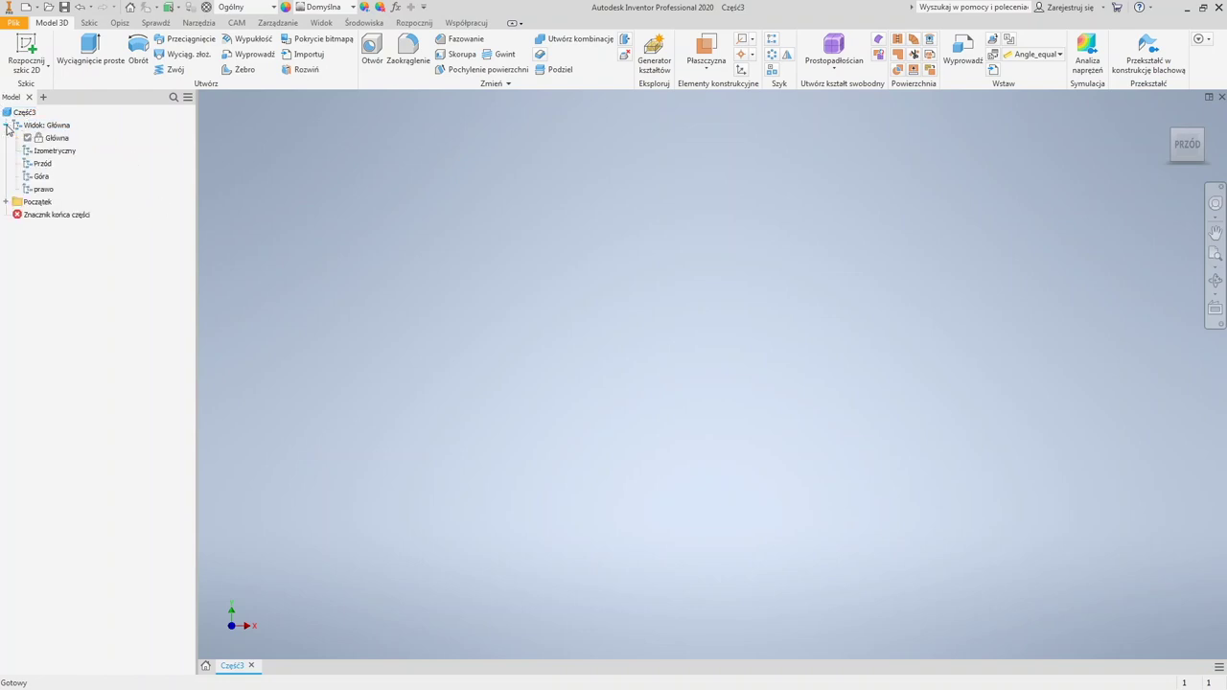
left_click(53, 150)
Step: Look at the empty part's space from the top and right views, and orbit it freely
mouse_move(1189, 138)
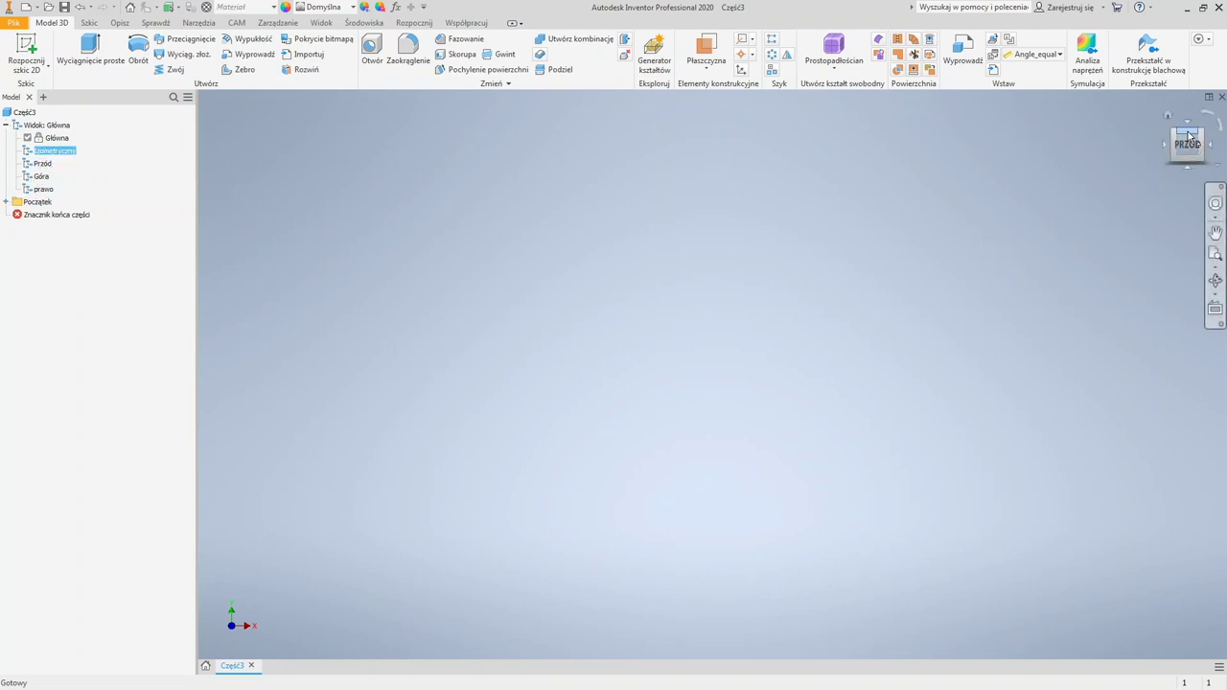
left_click(1189, 136)
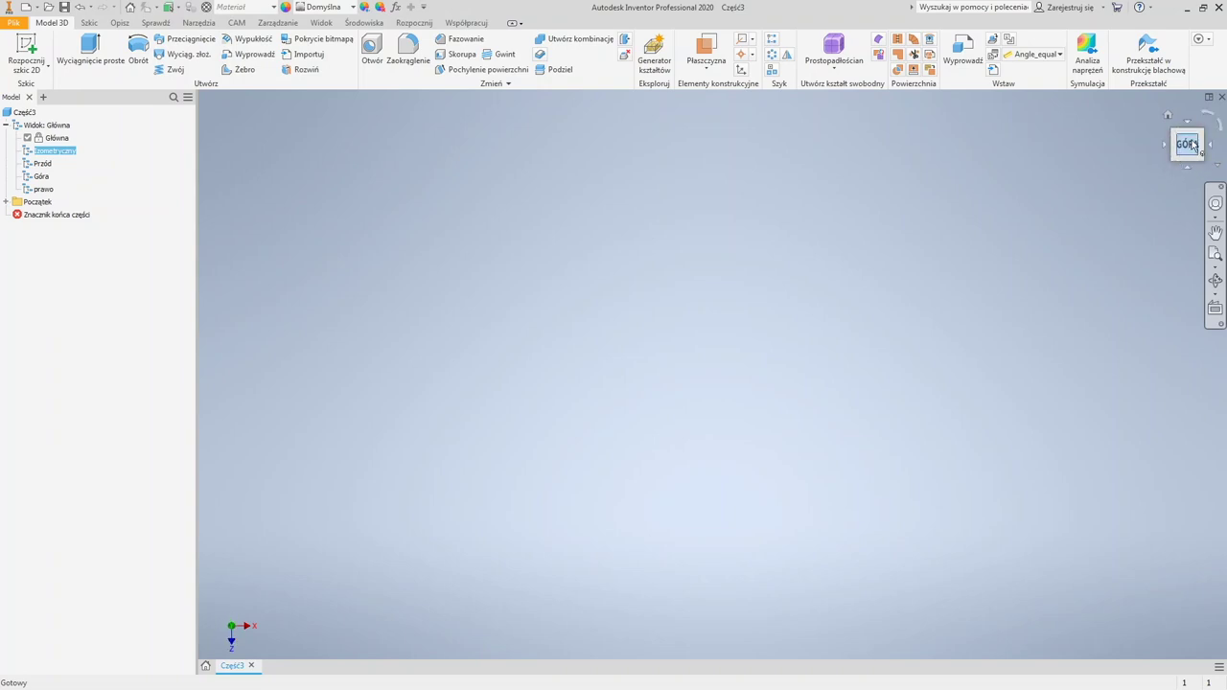
left_click(1203, 147)
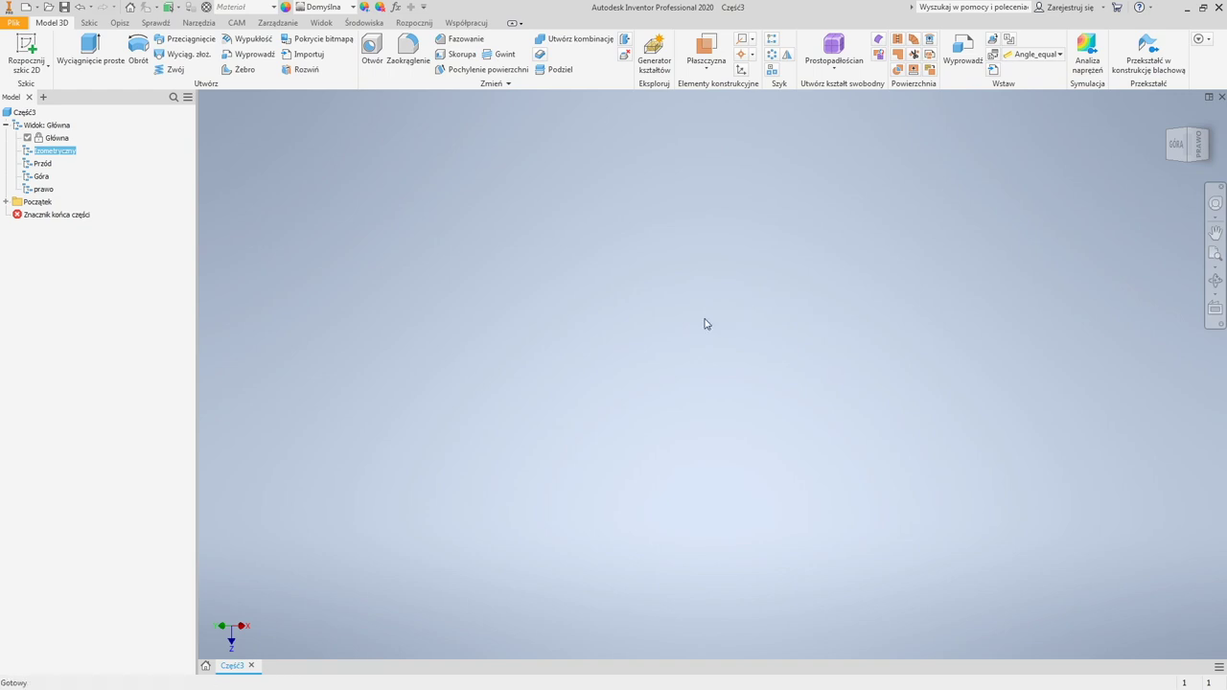
middle_click_drag(705, 324, 700, 275, "shift")
left_click(1185, 146)
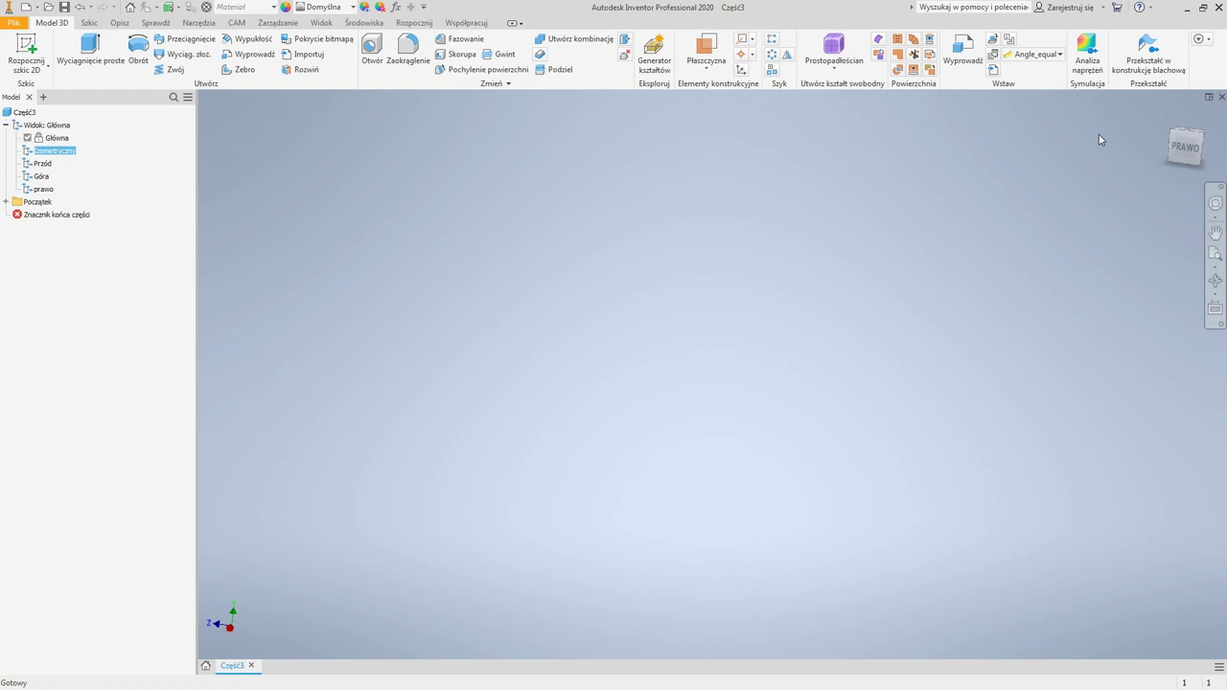
middle_click_drag(1099, 140, 940, 285, "shift")
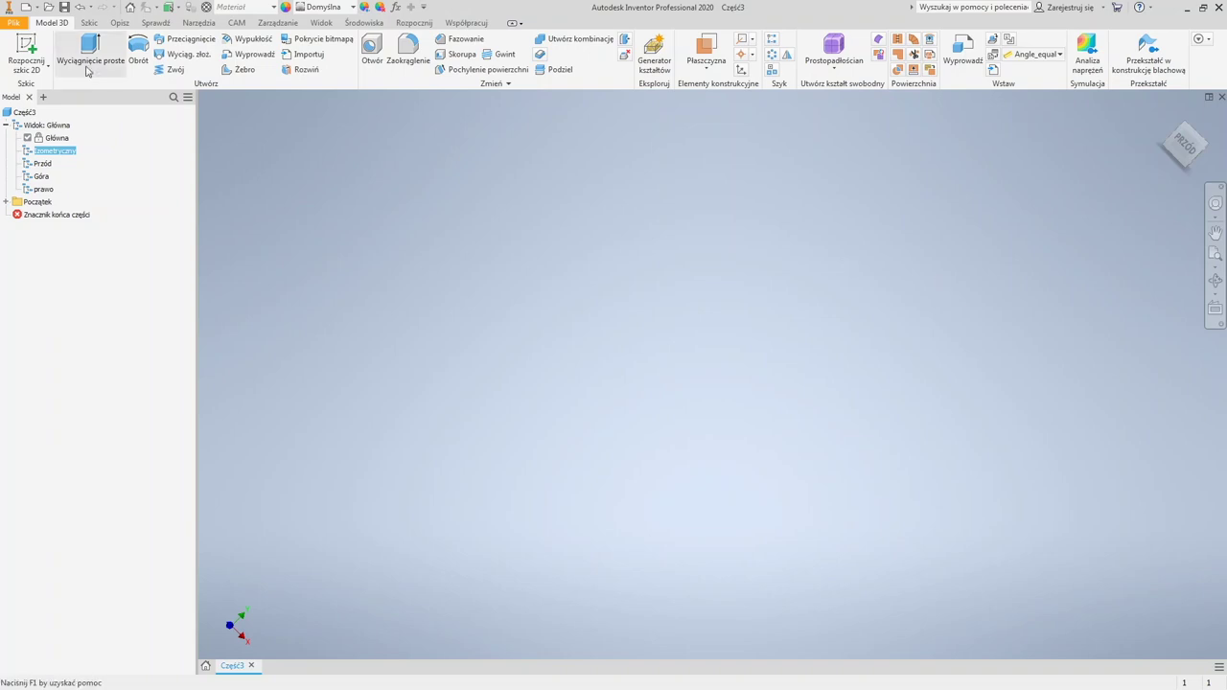
Step: Examine the part's origin geometry: the YZ and XY planes, the X axis and the center point
left_click(6, 124)
left_click(5, 138)
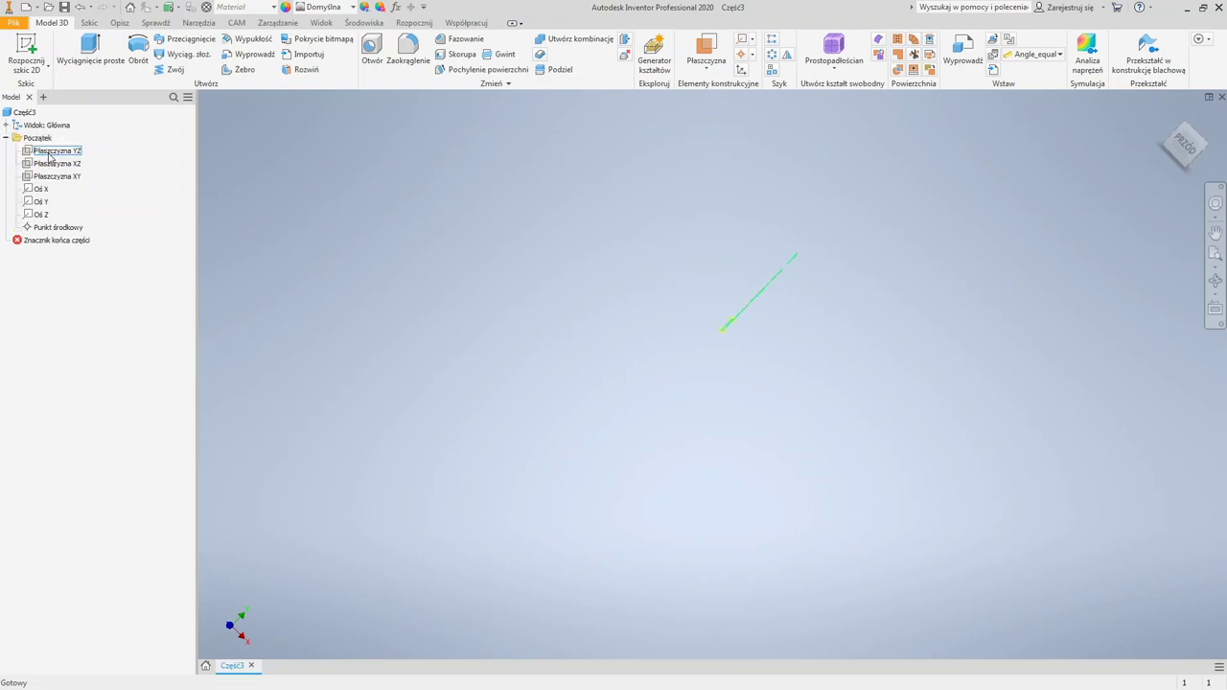
left_click(49, 153)
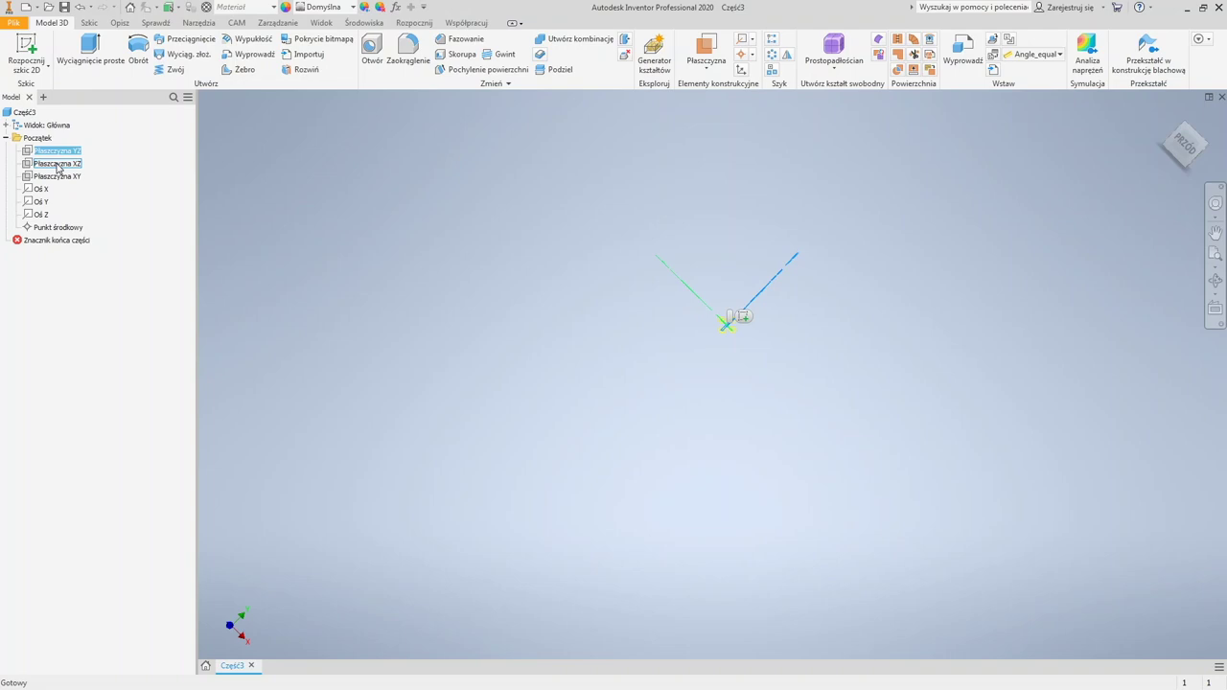
left_click(57, 177)
left_click(41, 190)
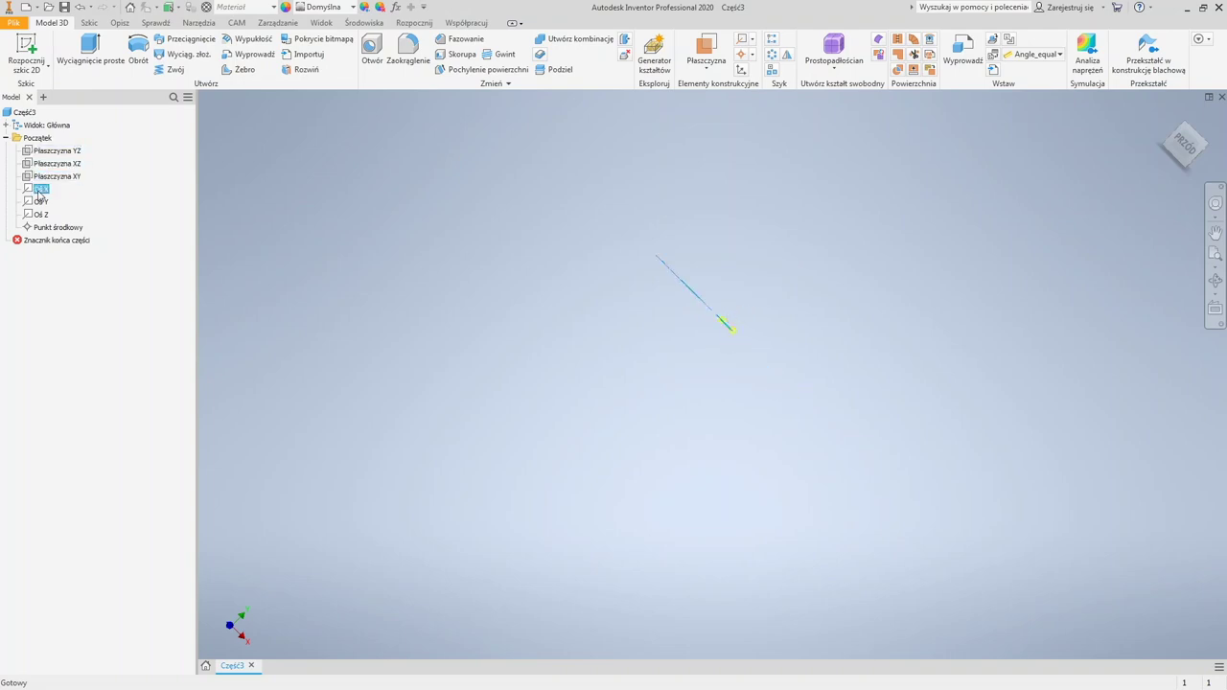
left_click(67, 230)
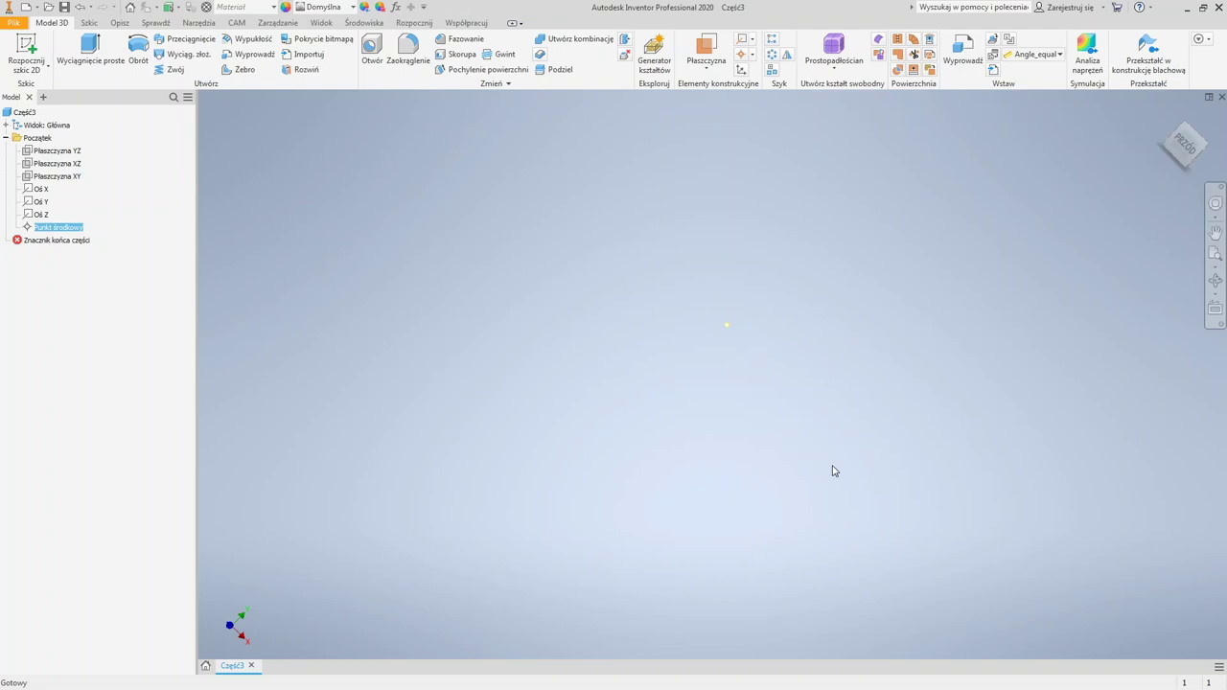
left_click(625, 412)
middle_click_drag(468, 259, 757, 282, "shift")
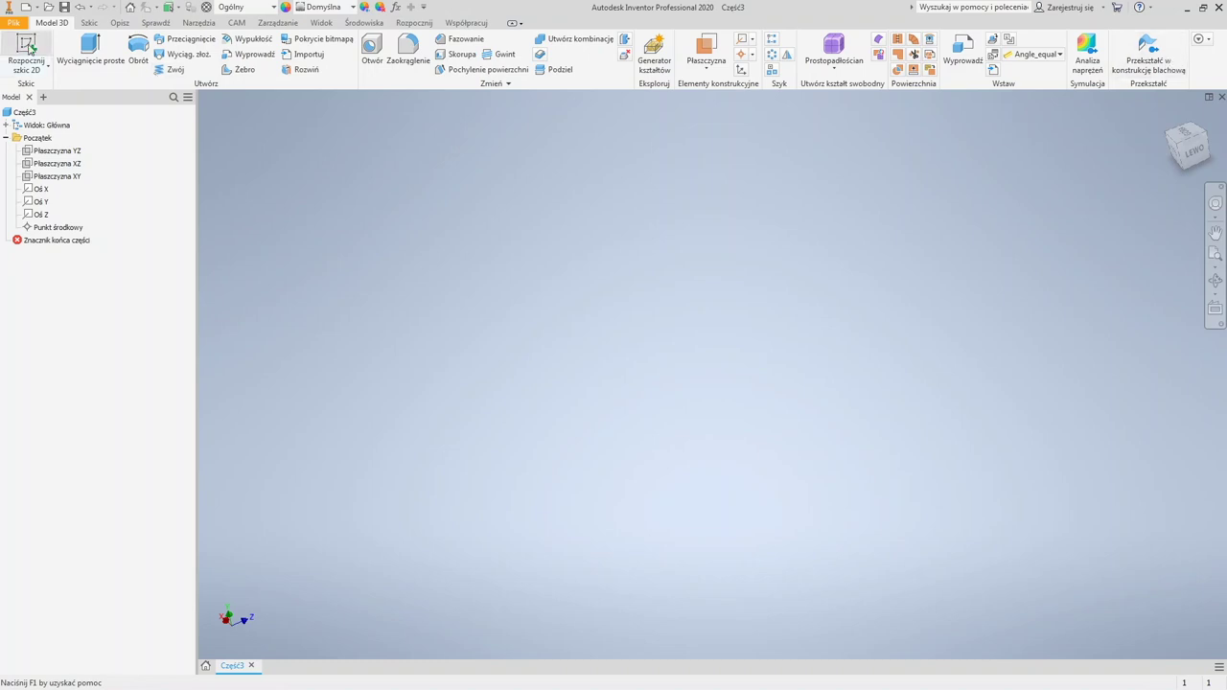
Step: Start a 2D sketch on the XZ origin plane
left_click(28, 47)
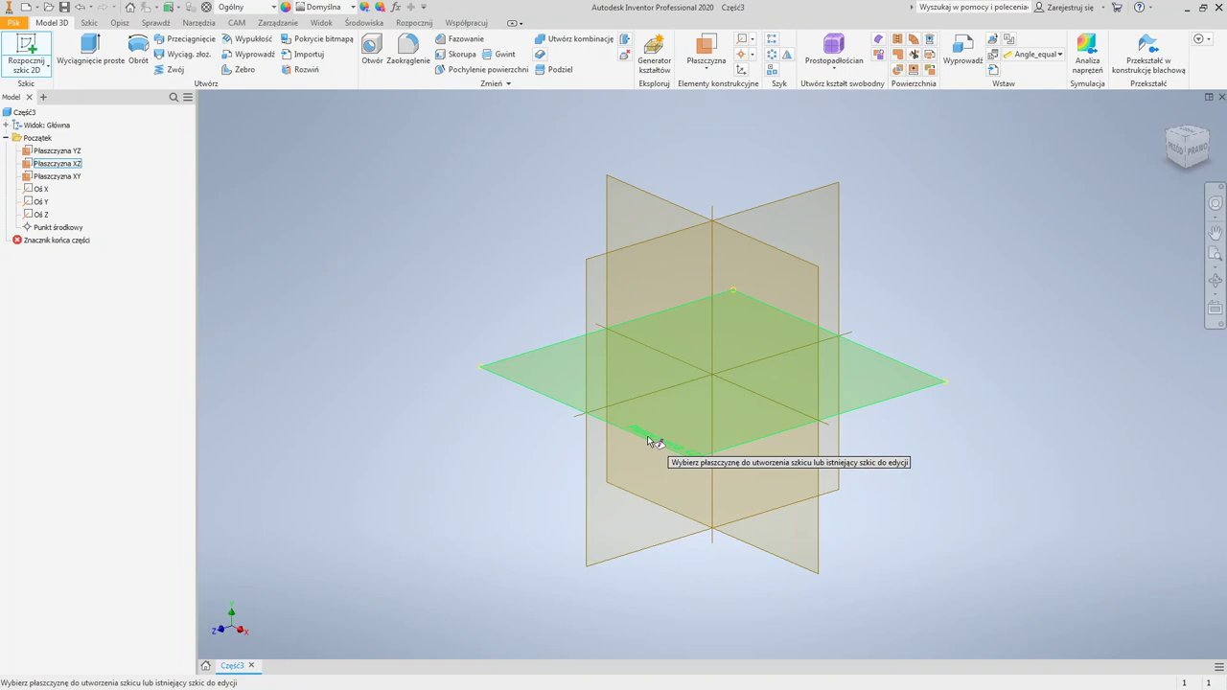
left_click(655, 442)
middle_click_drag(474, 614, 839, 495, "shift")
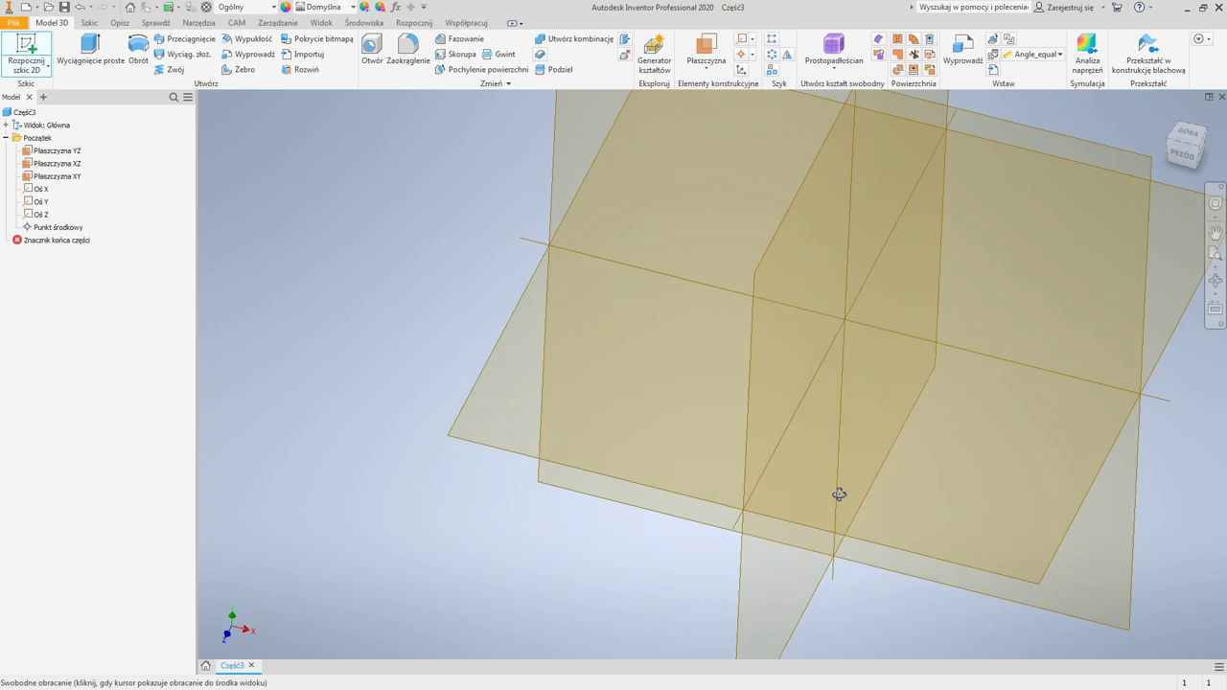
left_click(1172, 146)
right_click(721, 353)
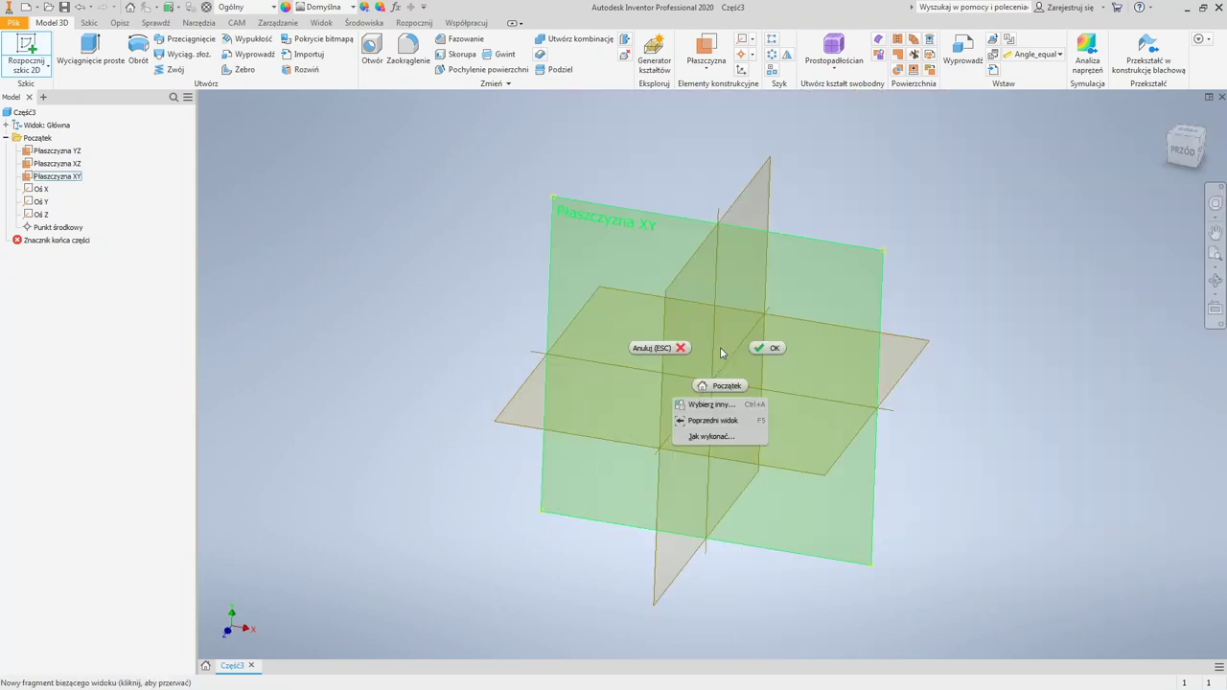
left_click(663, 214)
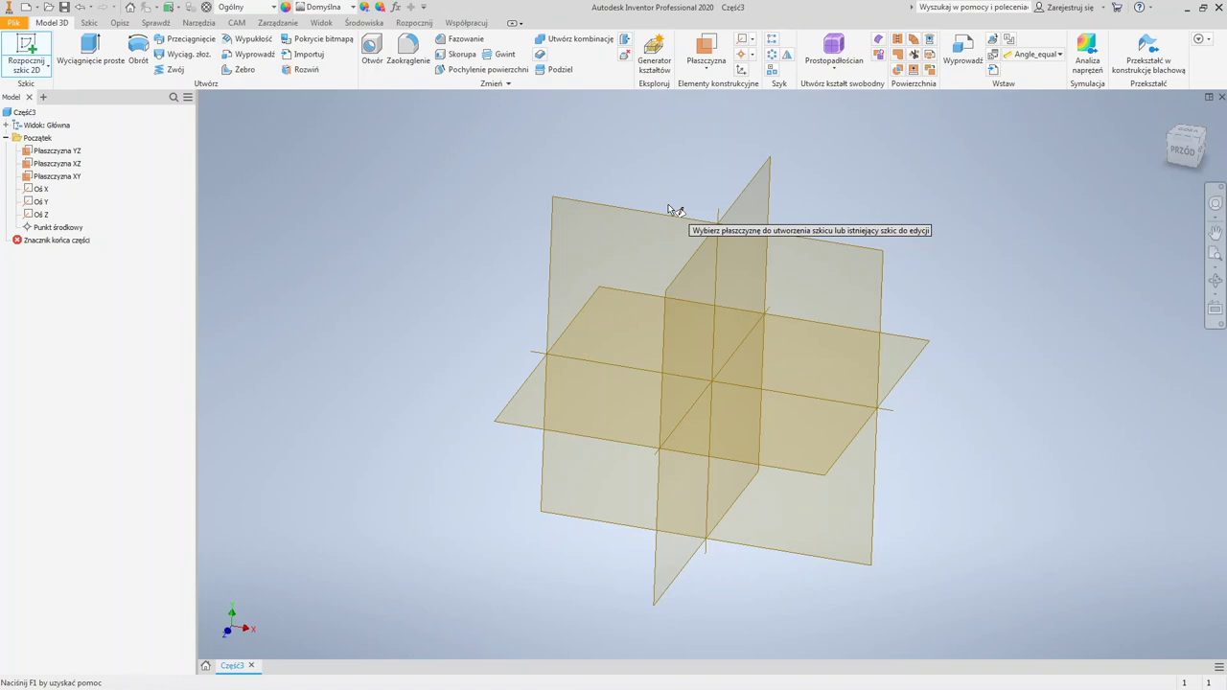
left_click(780, 412)
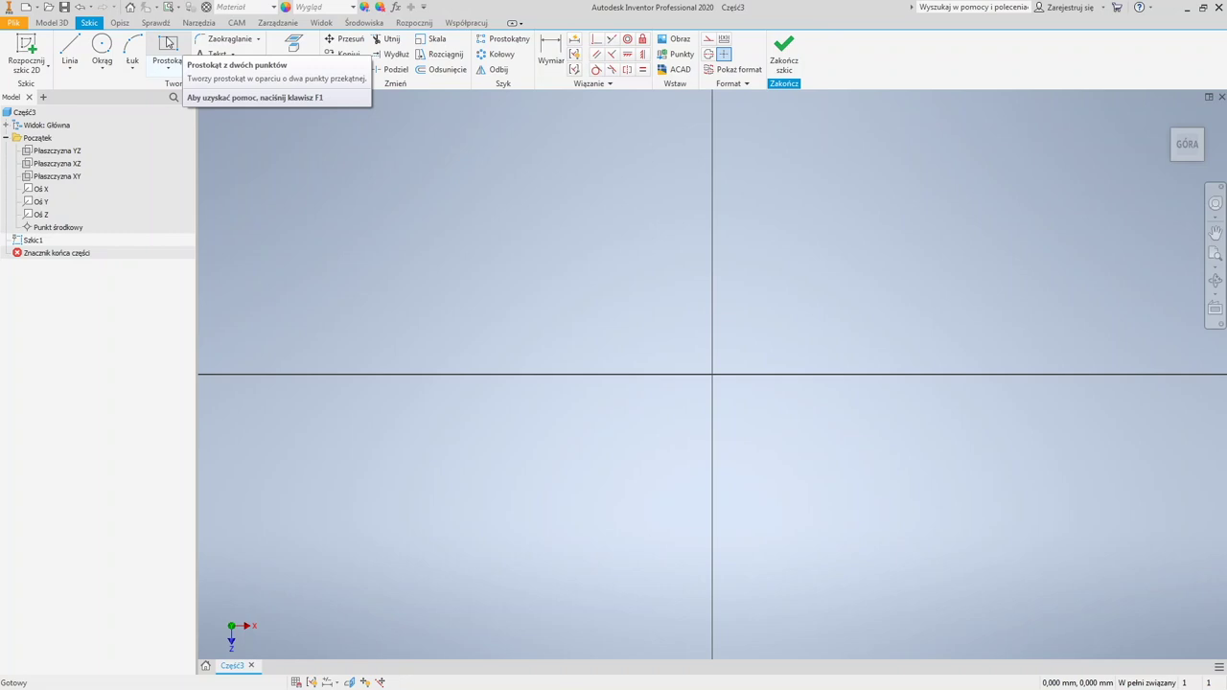
Step: Draw a rectangle centred on the origin, 30 mm wide and 20 mm high
left_click(169, 44)
left_click(102, 67)
left_click(132, 67)
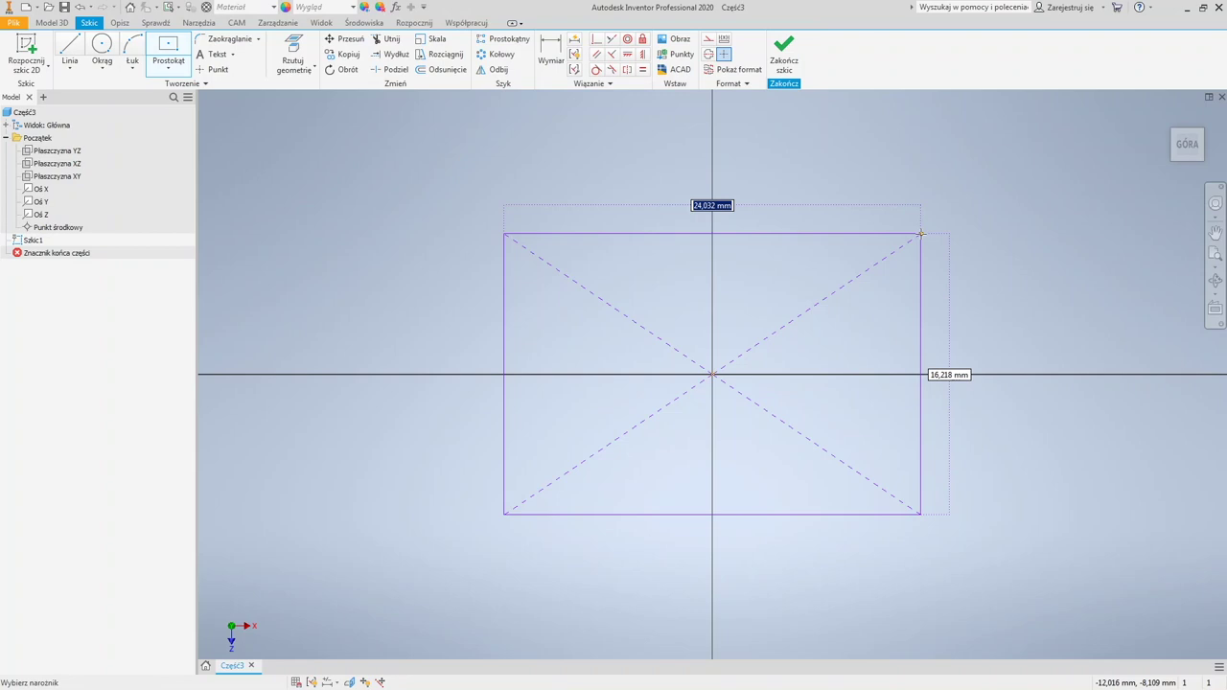
type("30")
key("Tab")
type("20")
key("Tab")
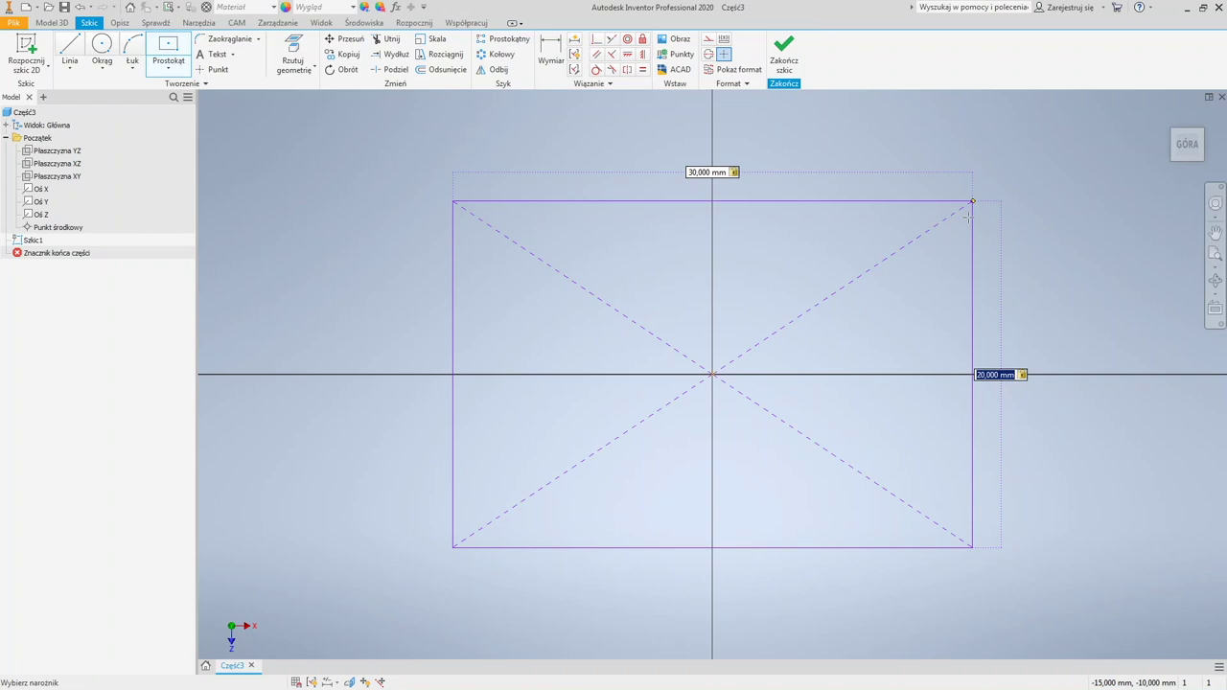
key("Return")
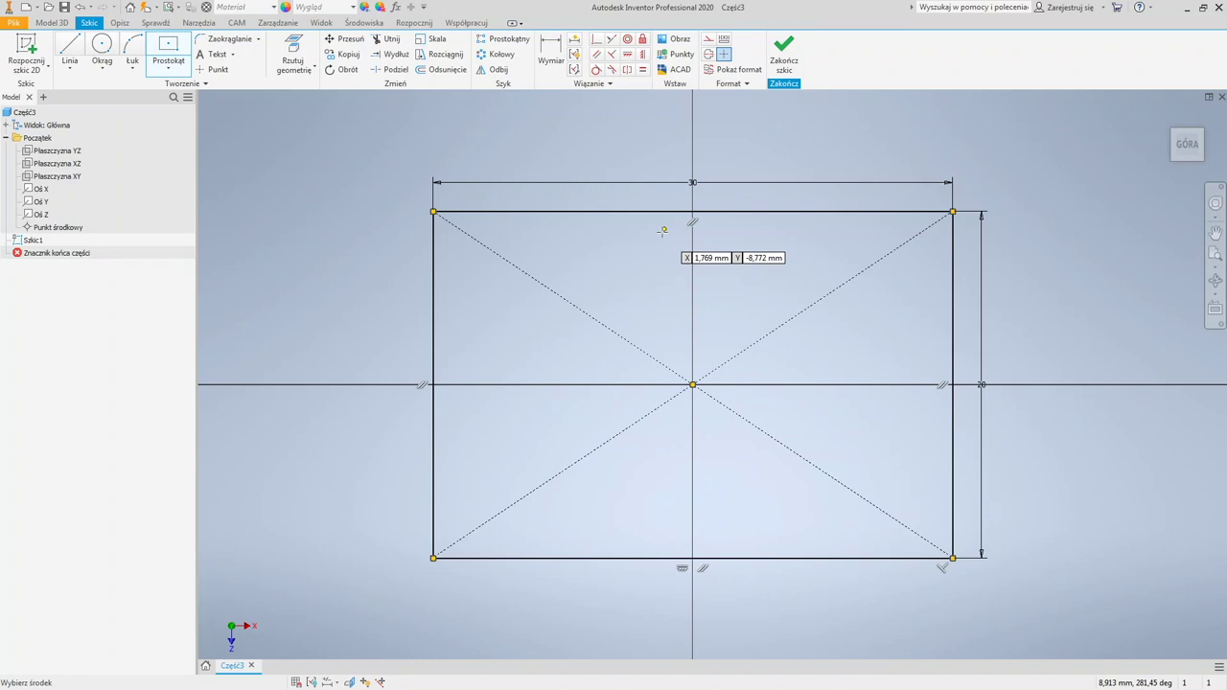
key("Escape")
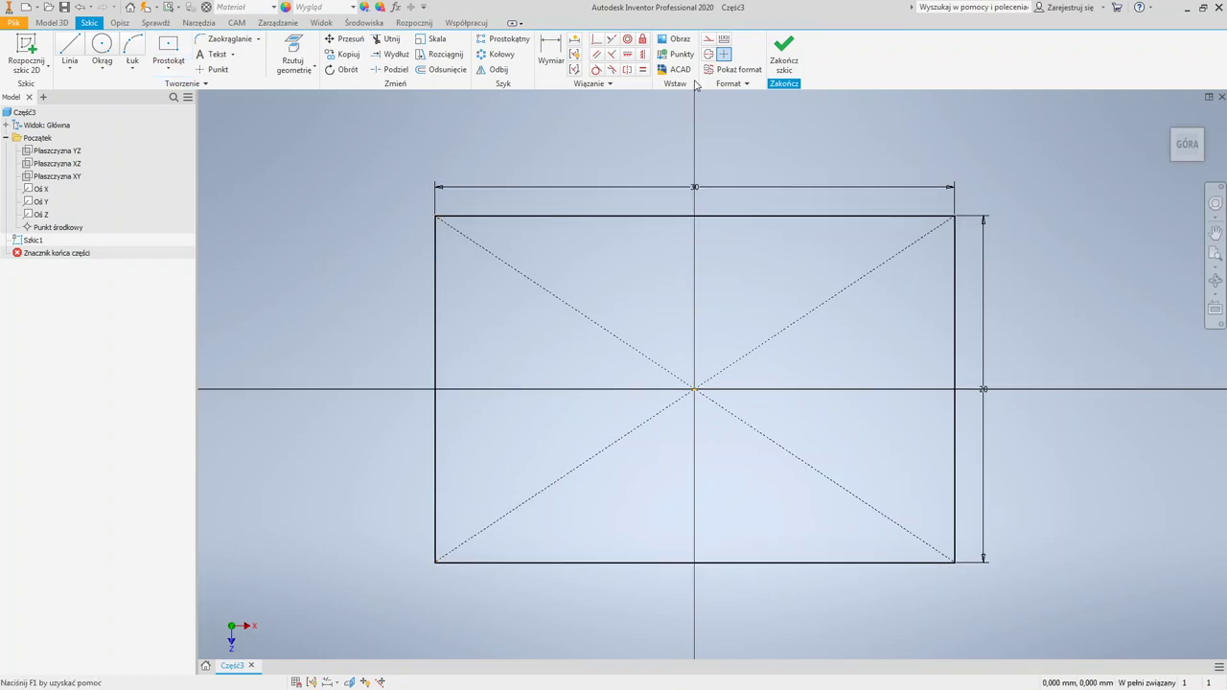
Step: Show all geometric constraints of the centred rectangle, and undo the rectangle
left_click(575, 70)
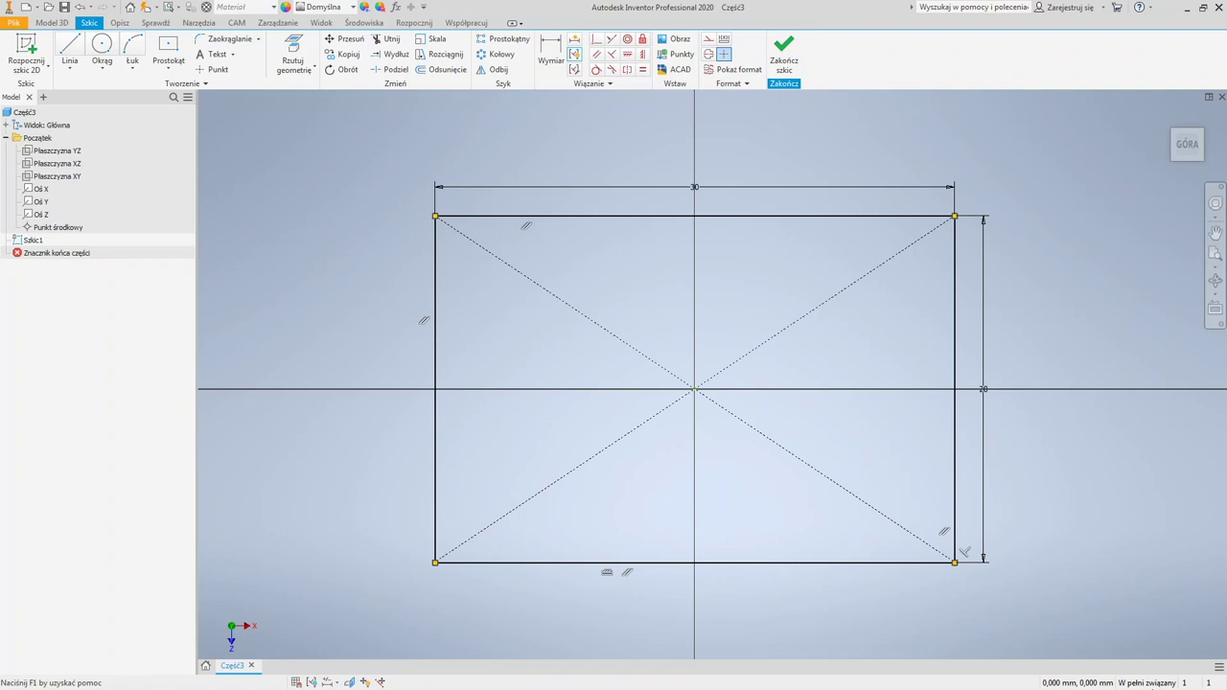
key("F8")
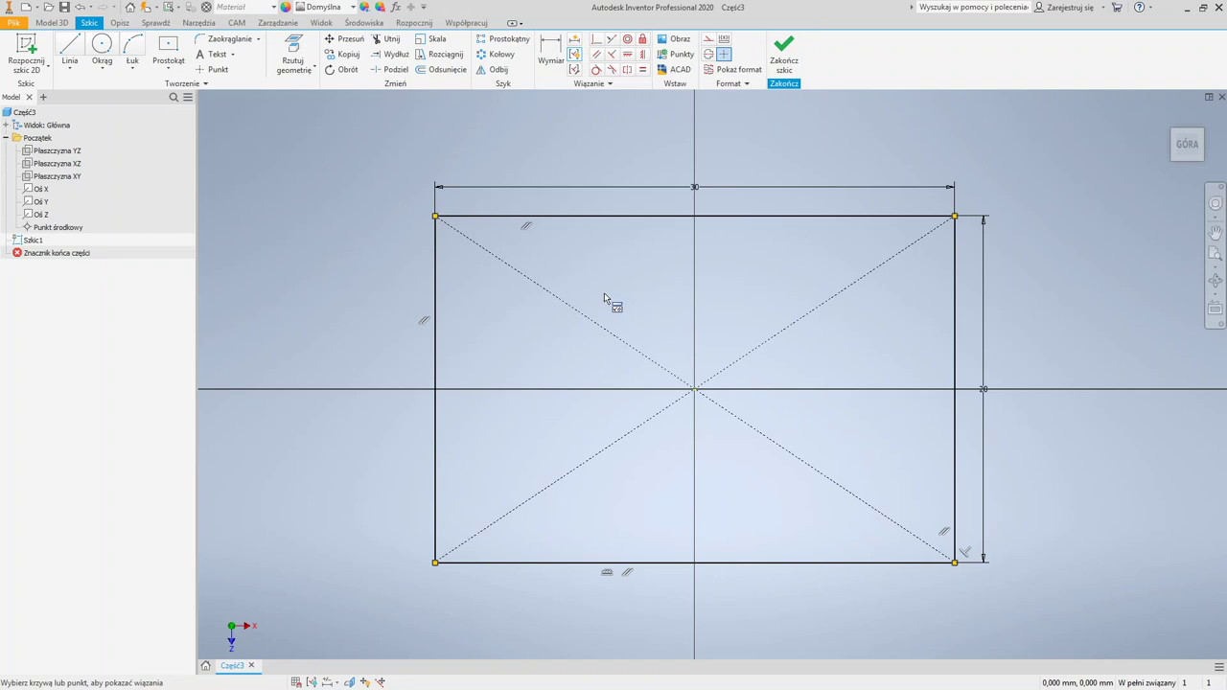
key("ctrl+z")
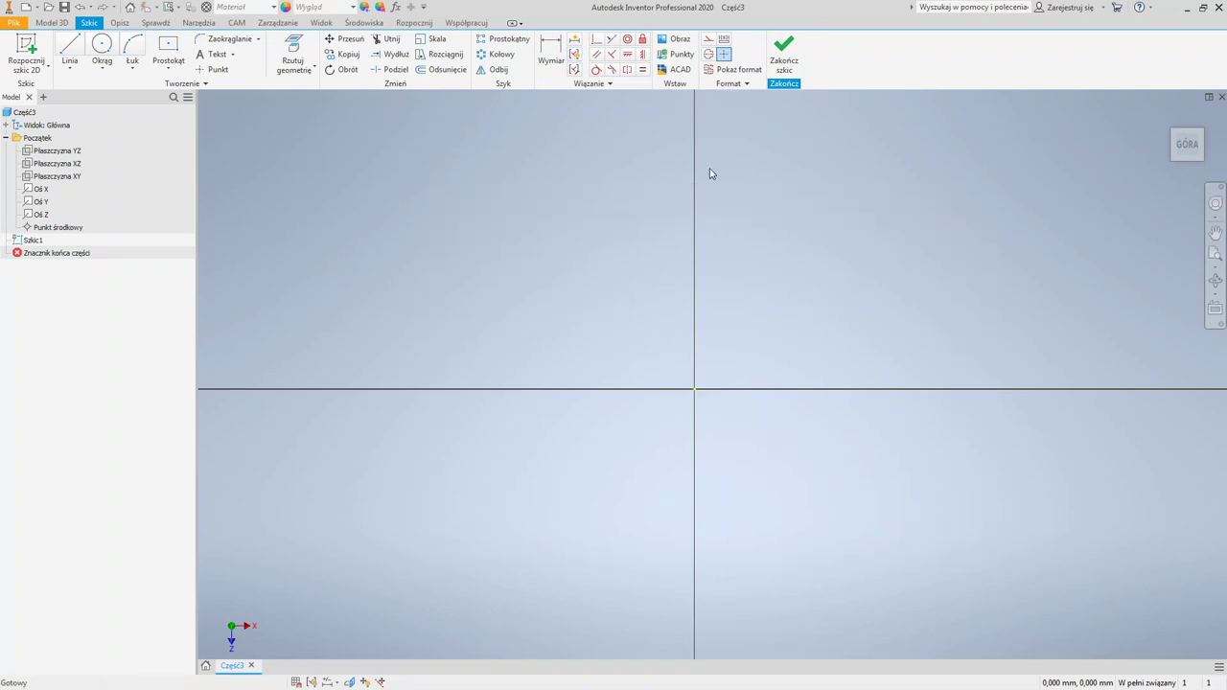
Step: Redraw the rectangle centred on the origin with 30 mm and 20 mm dimensions, and display its constraints
left_click(165, 48)
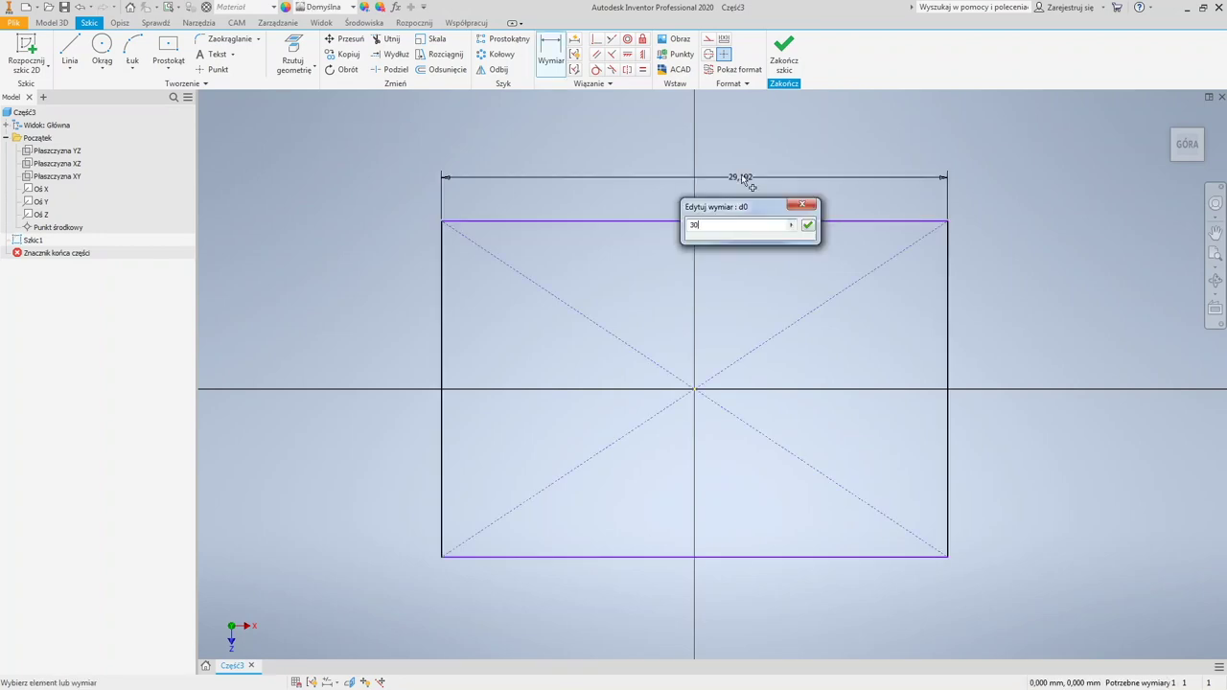
key("Return")
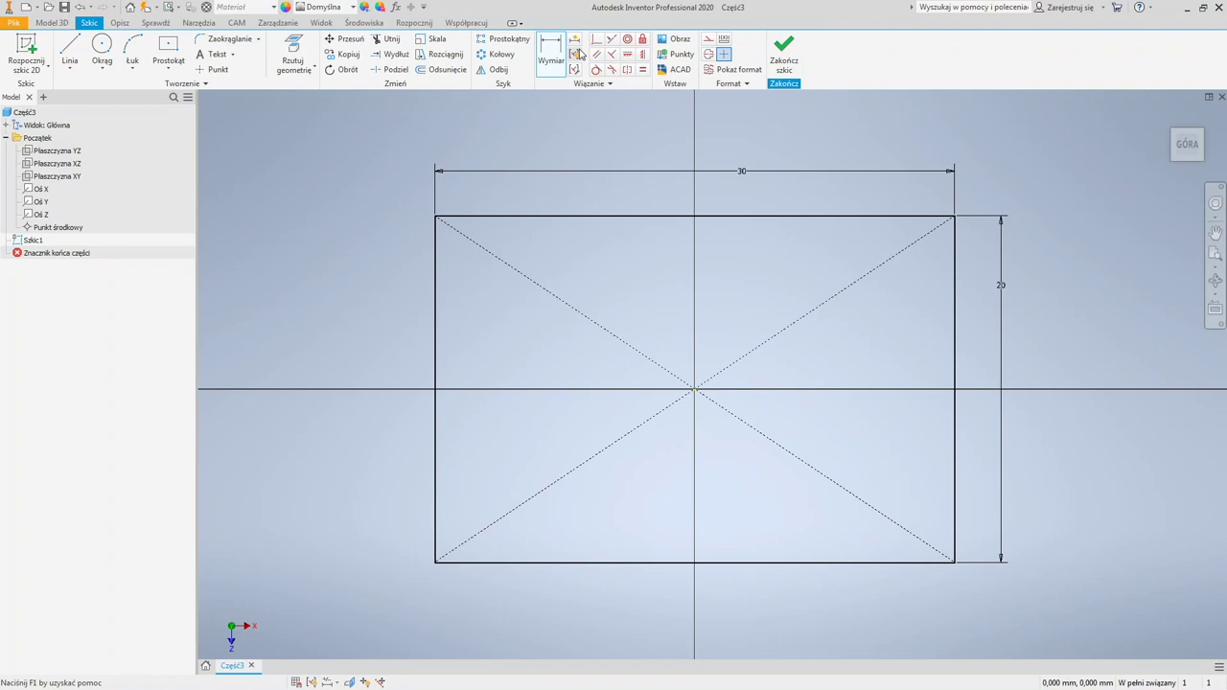
left_click(576, 54)
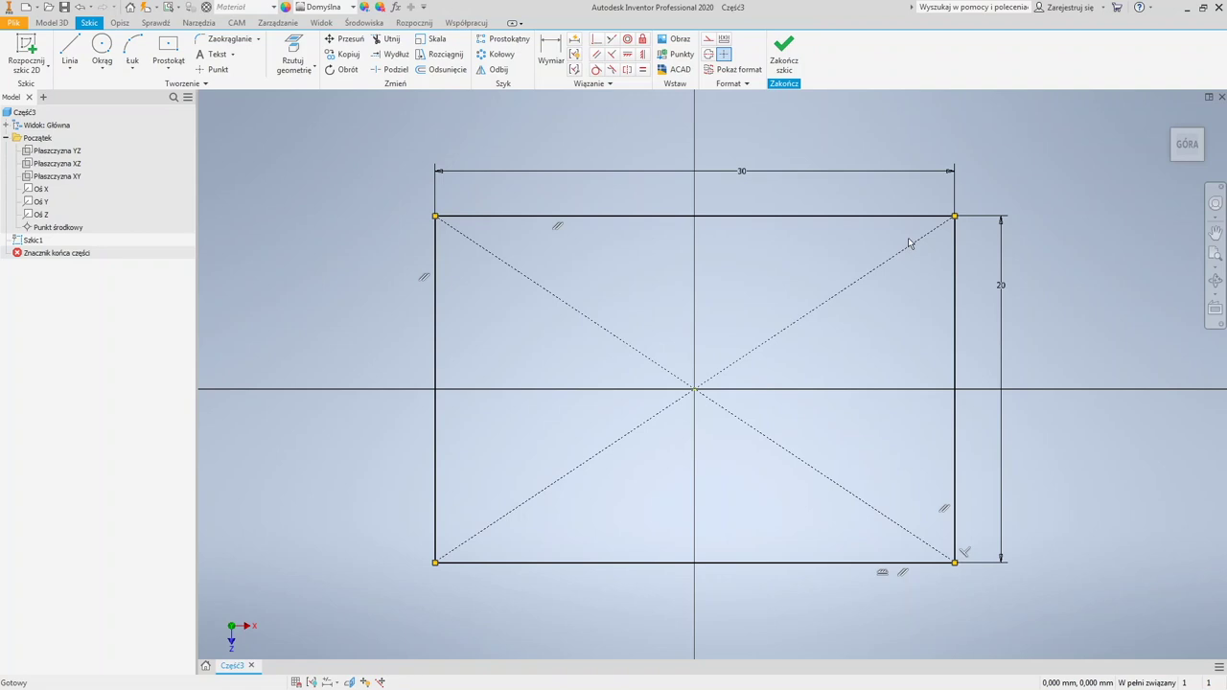
Step: Try to move the rectangle by its bottom-right corner, and undo back to an empty sketch
key("ctrl+a")
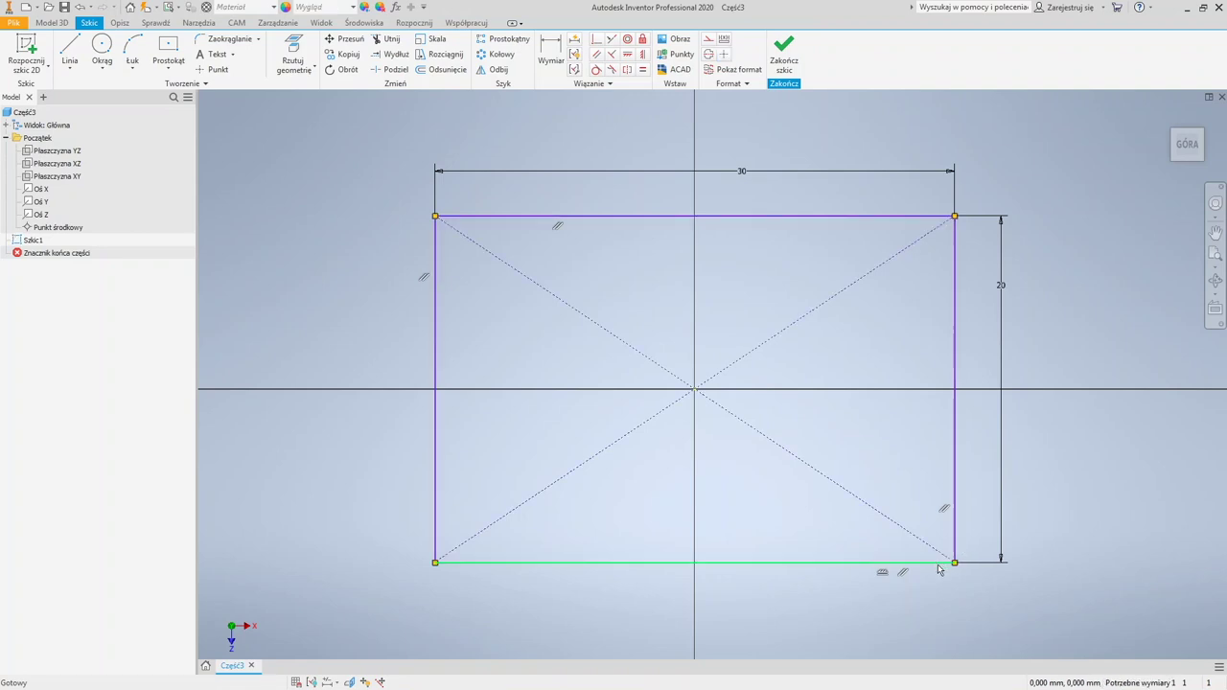
left_click_drag(947, 567, 957, 596)
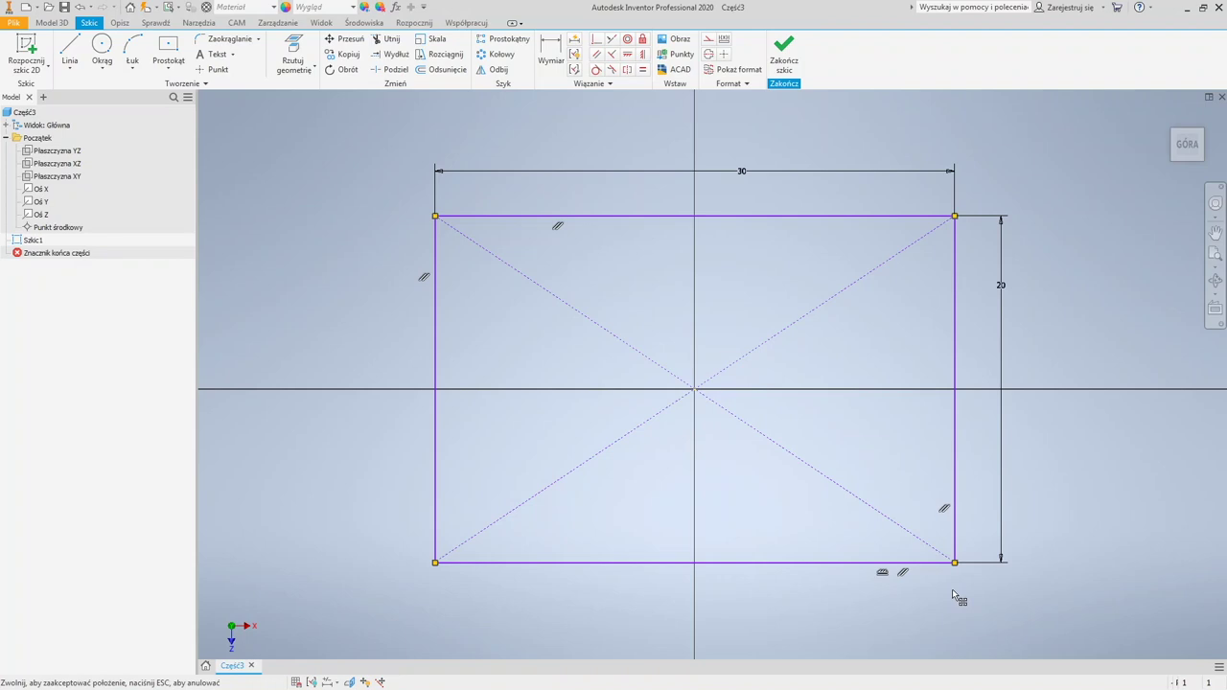
key("ctrl+z")
Step: Sketch an irregular closed four-sided outline around the origin with the Line tool, and shift its slanted left edge outward
key("l")
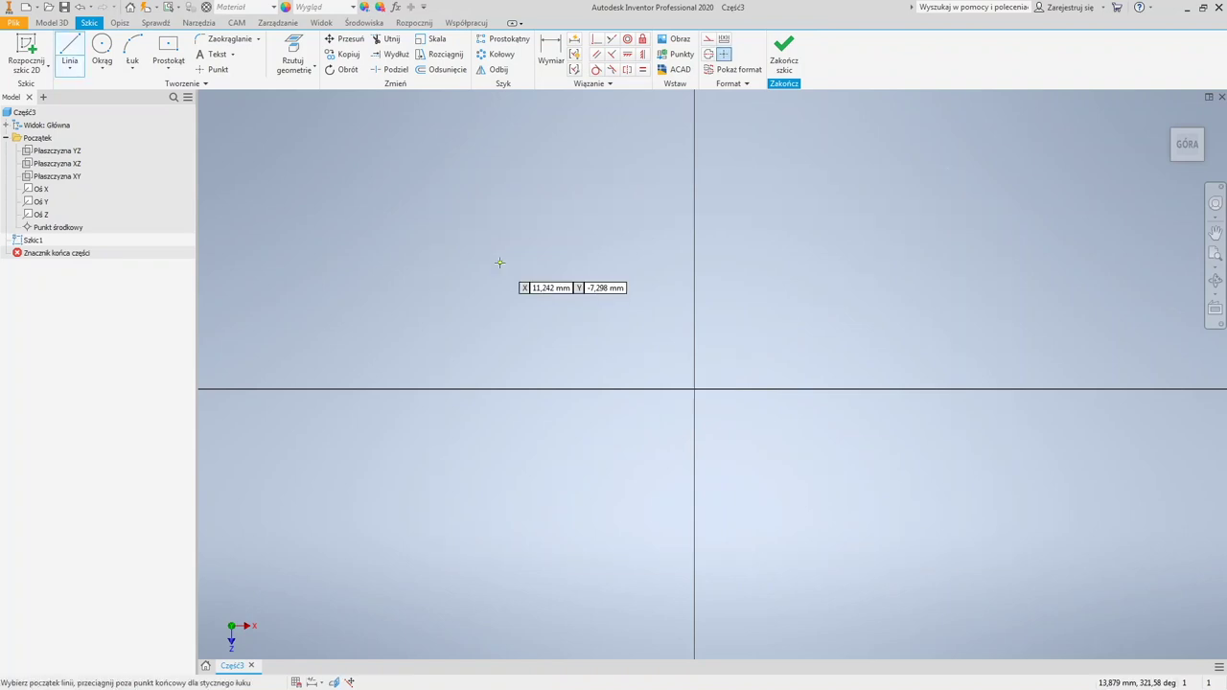
left_click(499, 251)
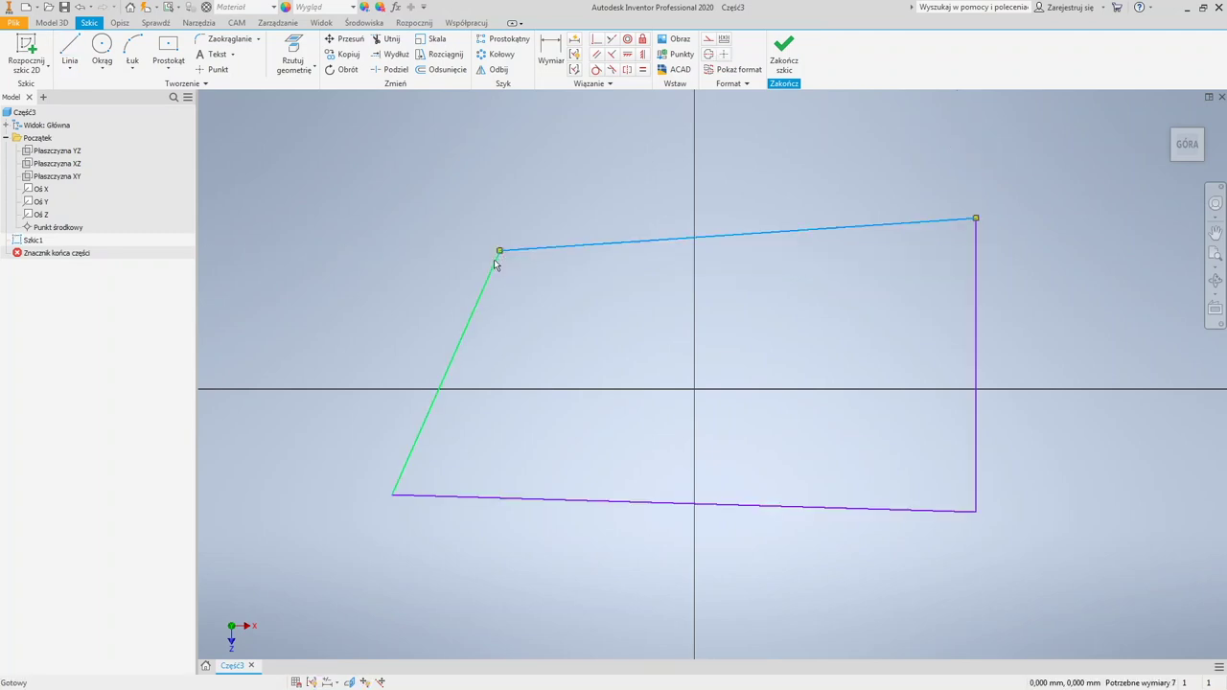
left_click_drag(495, 261, 459, 261)
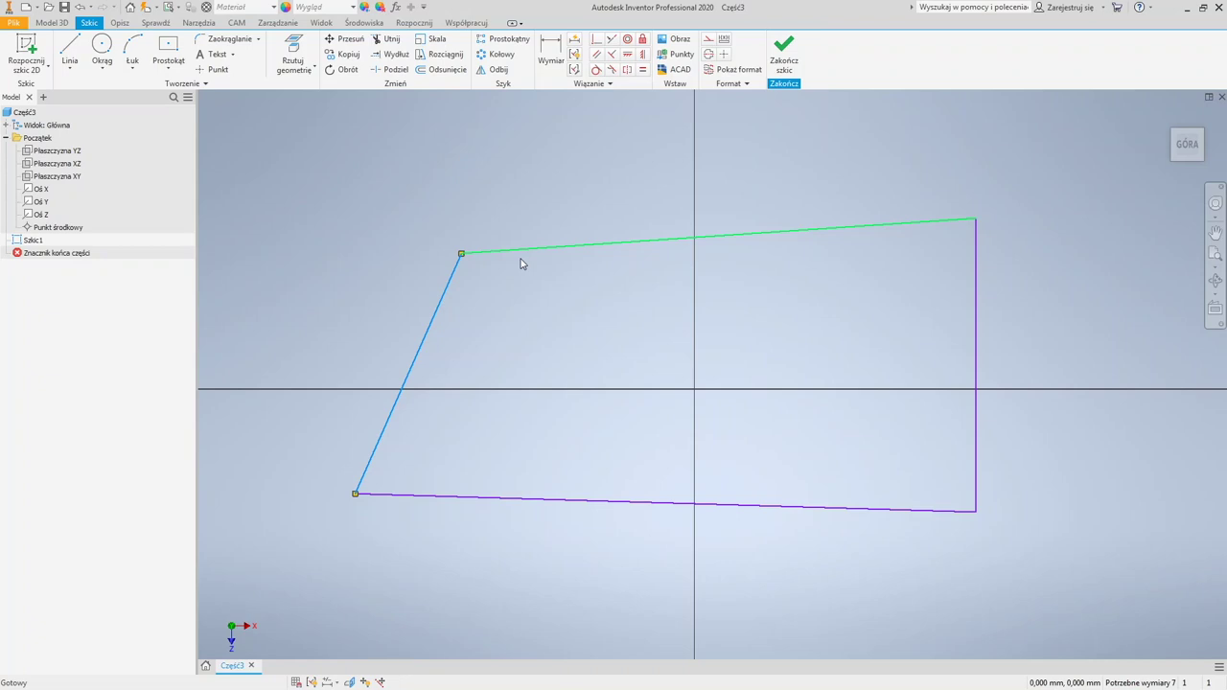
Step: Square the outline with perpendicular constraints at three corners, discarding the redundant fourth, and dimension it 30 mm by 20 mm
left_click(612, 54)
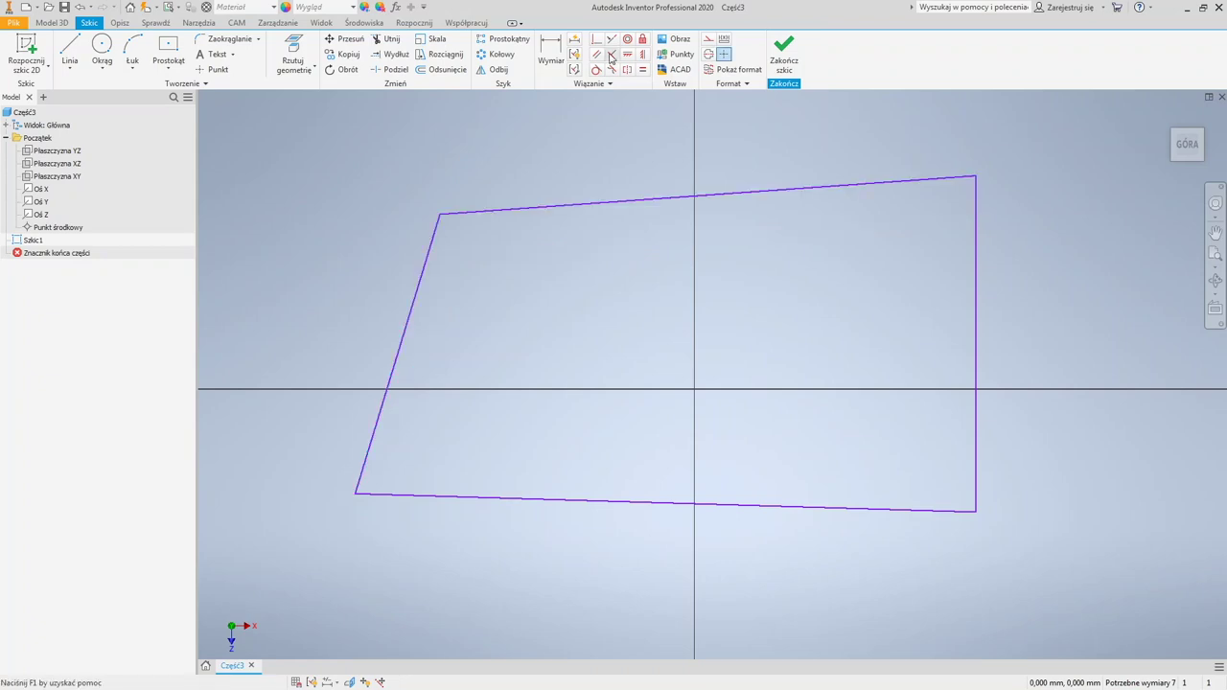
left_click(498, 211)
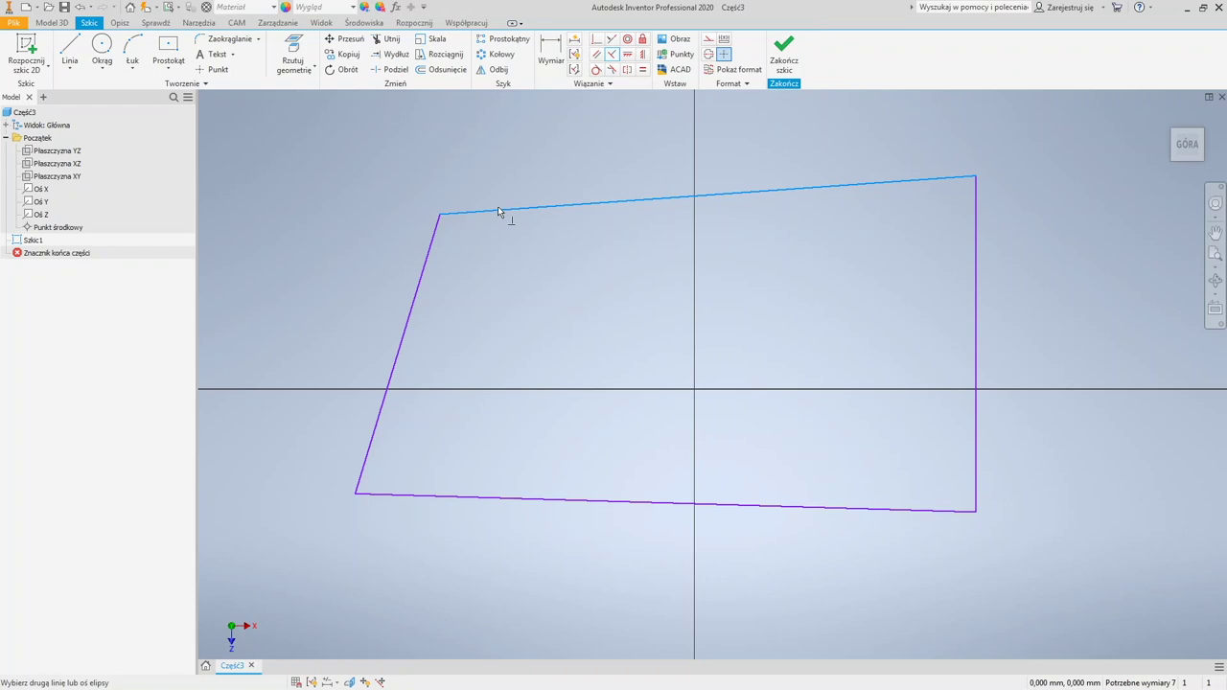
left_click(499, 211)
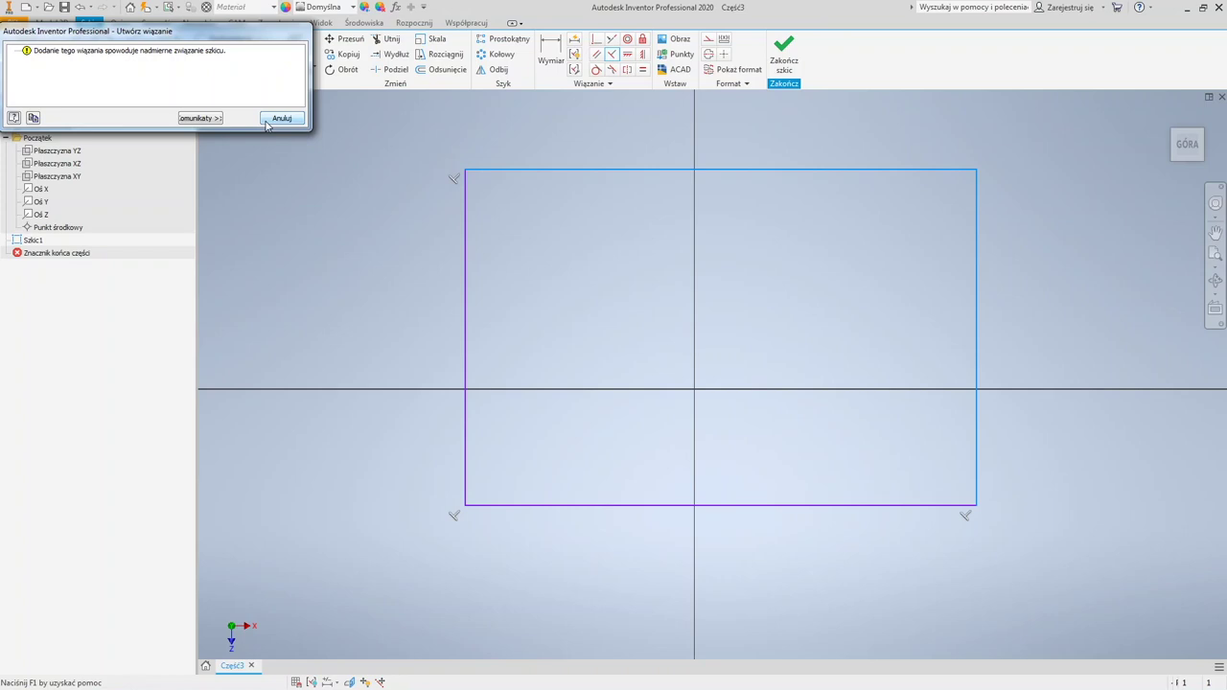
left_click(278, 118)
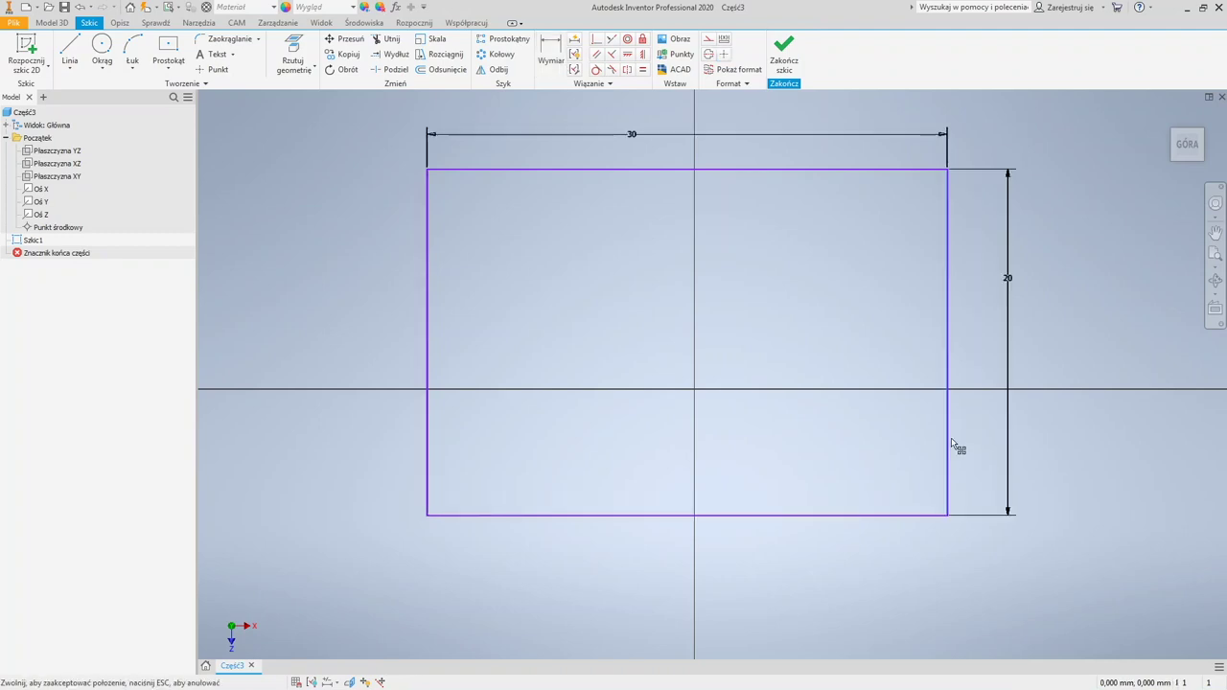
Step: Move the dimensioned rectangle within the sketch, and make its bottom-left corner coincident with the part's center point
left_click_drag(951, 439, 952, 439)
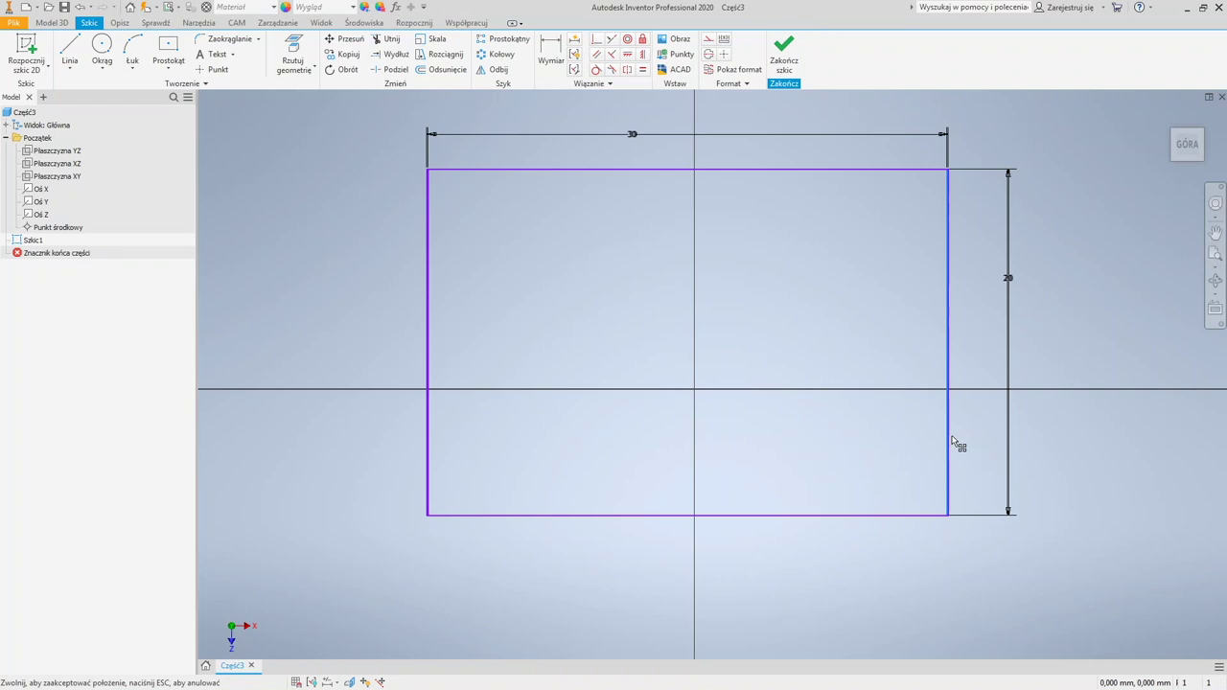
left_click_drag(956, 443, 974, 470)
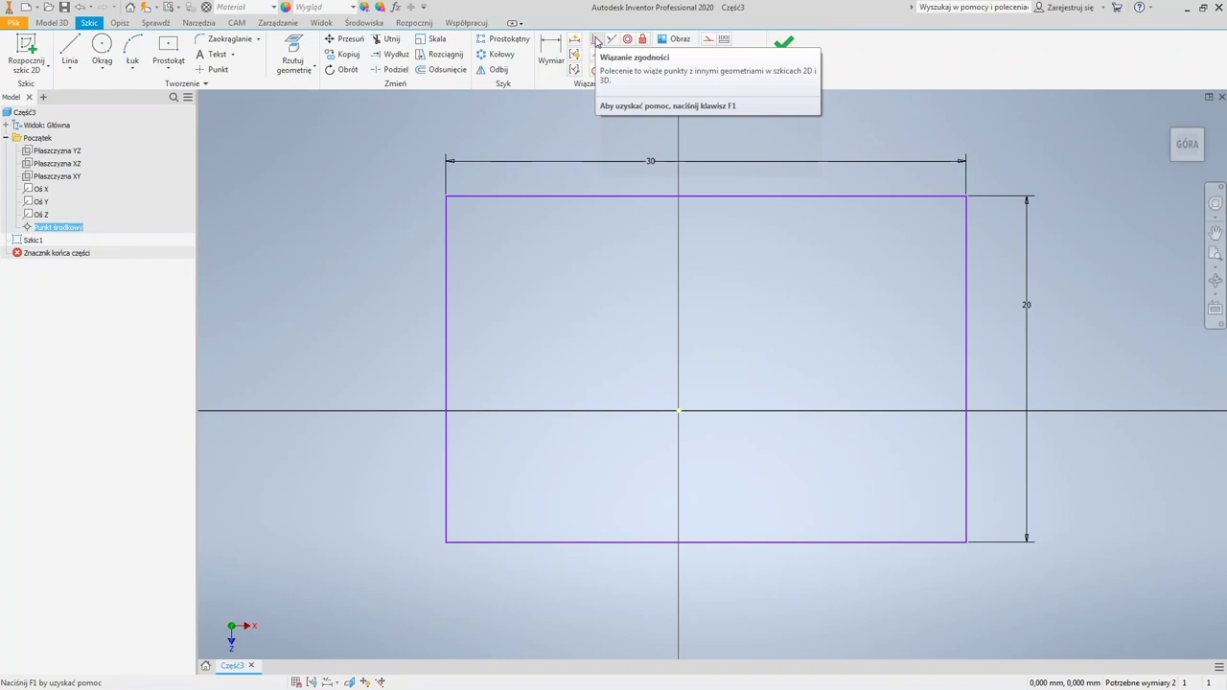
left_click(596, 41)
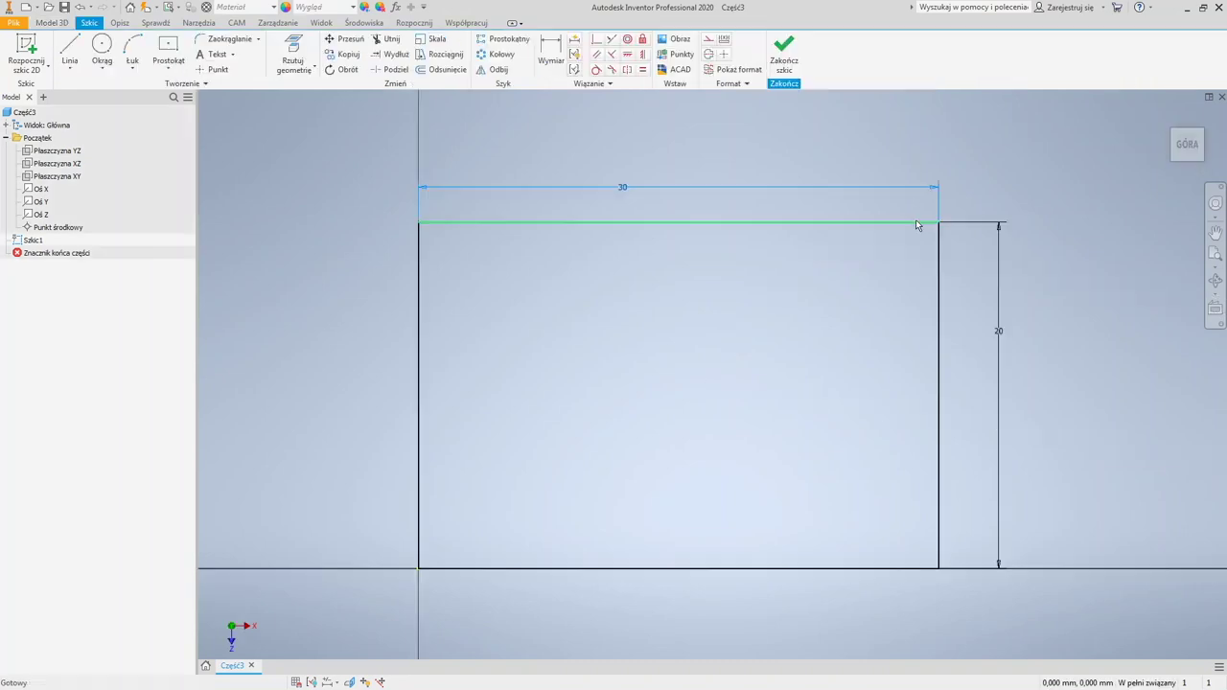
Step: Inspect the constraints on the rectangle's top edge
left_click(915, 224)
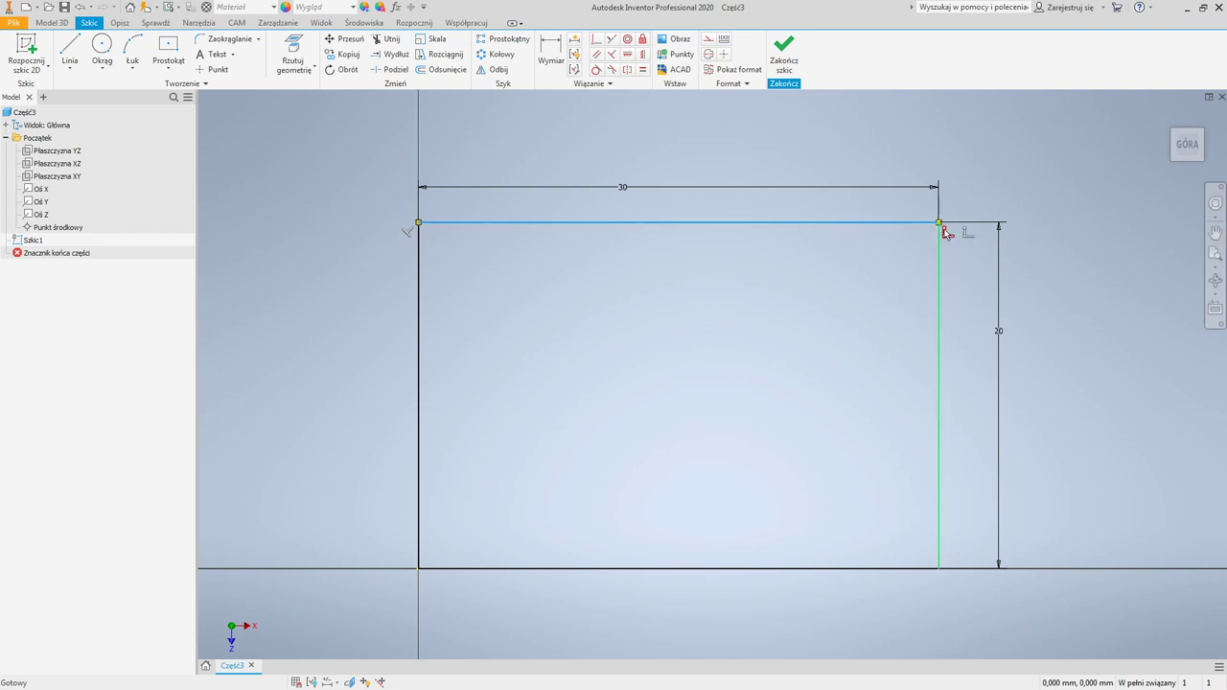
middle_click_drag(796, 317, 778, 332)
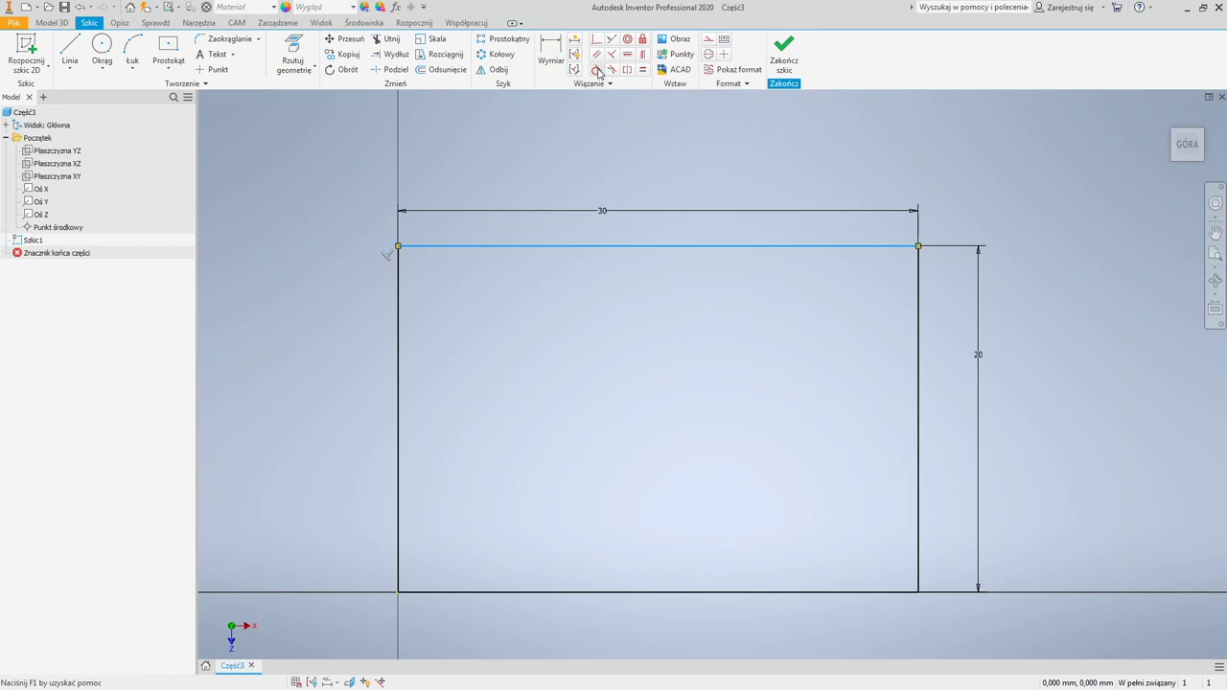
left_click(565, 497)
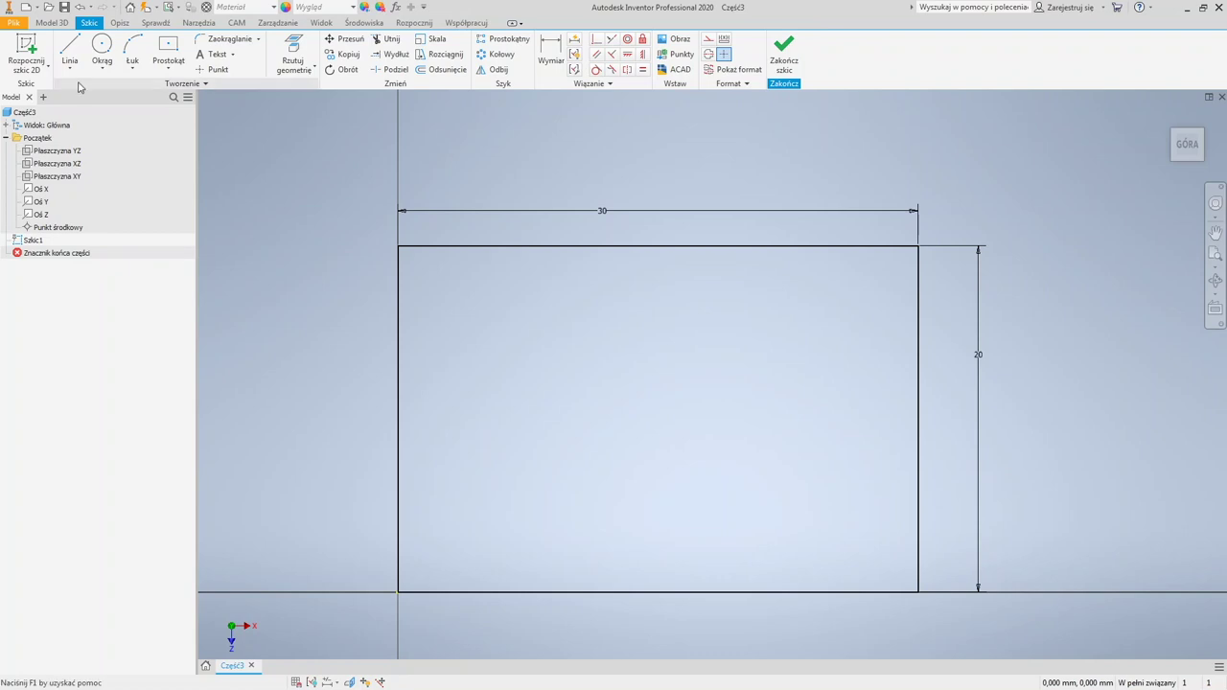
Step: Draw a circle centred on the rectangle's top-left corner, and finish the sketch
left_click(101, 48)
left_click(398, 230)
left_click(516, 310)
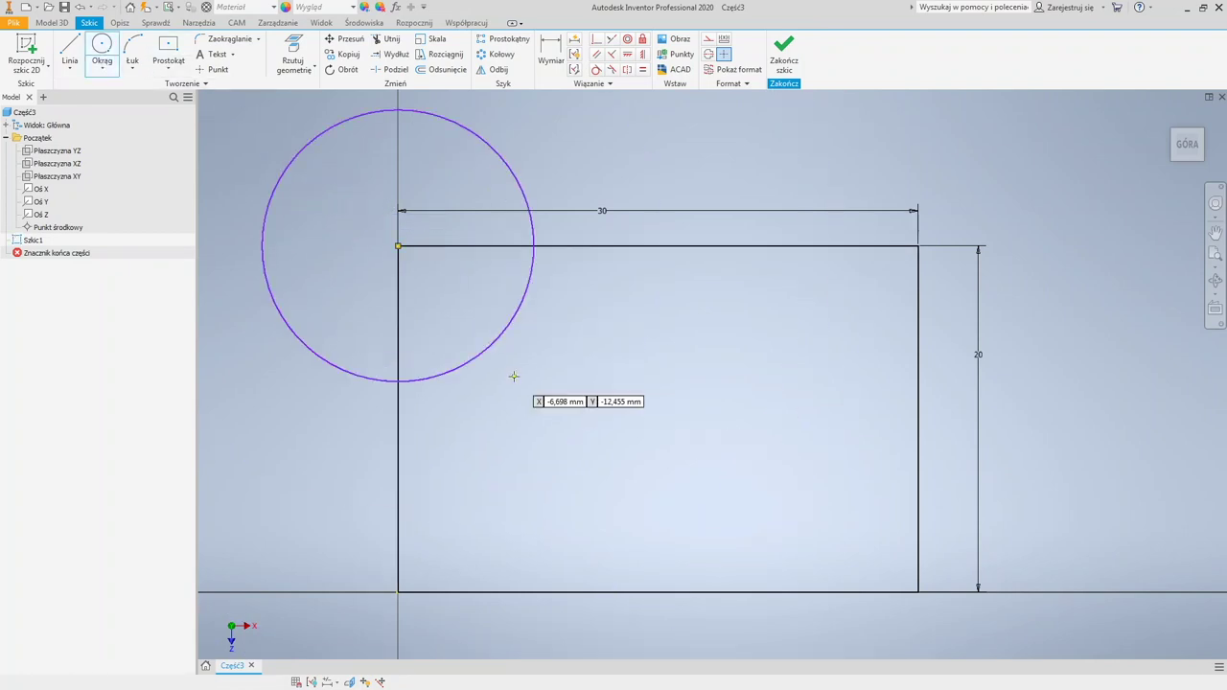
key("Escape")
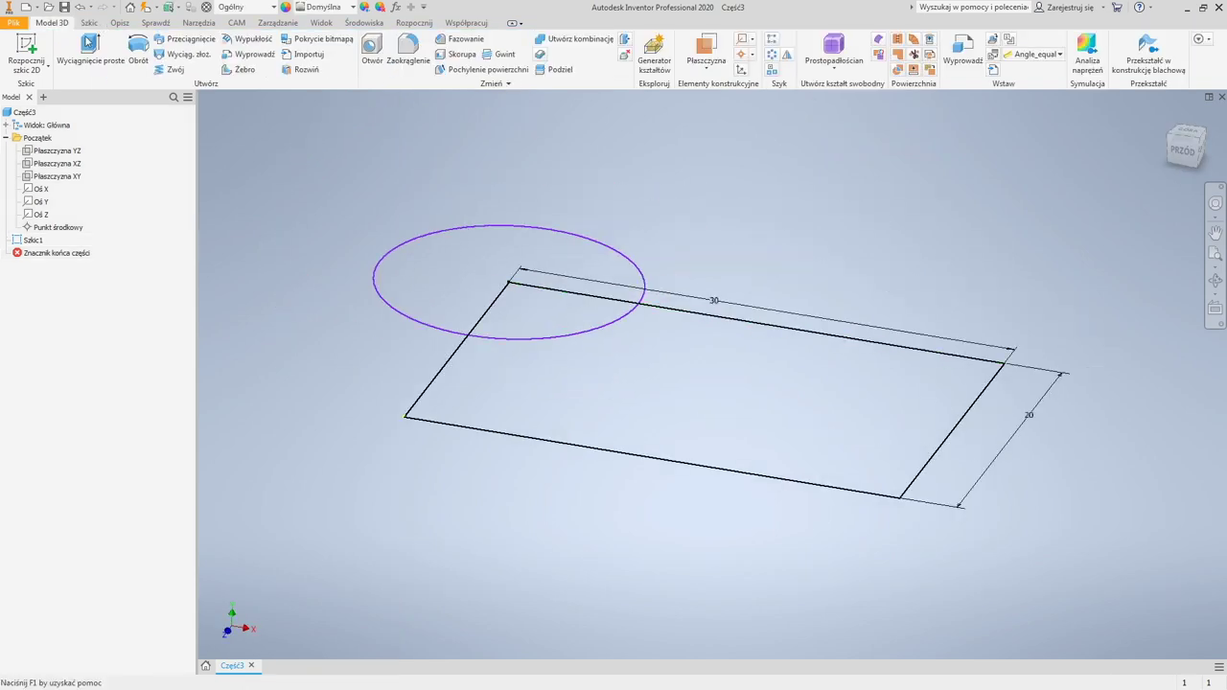
key("e")
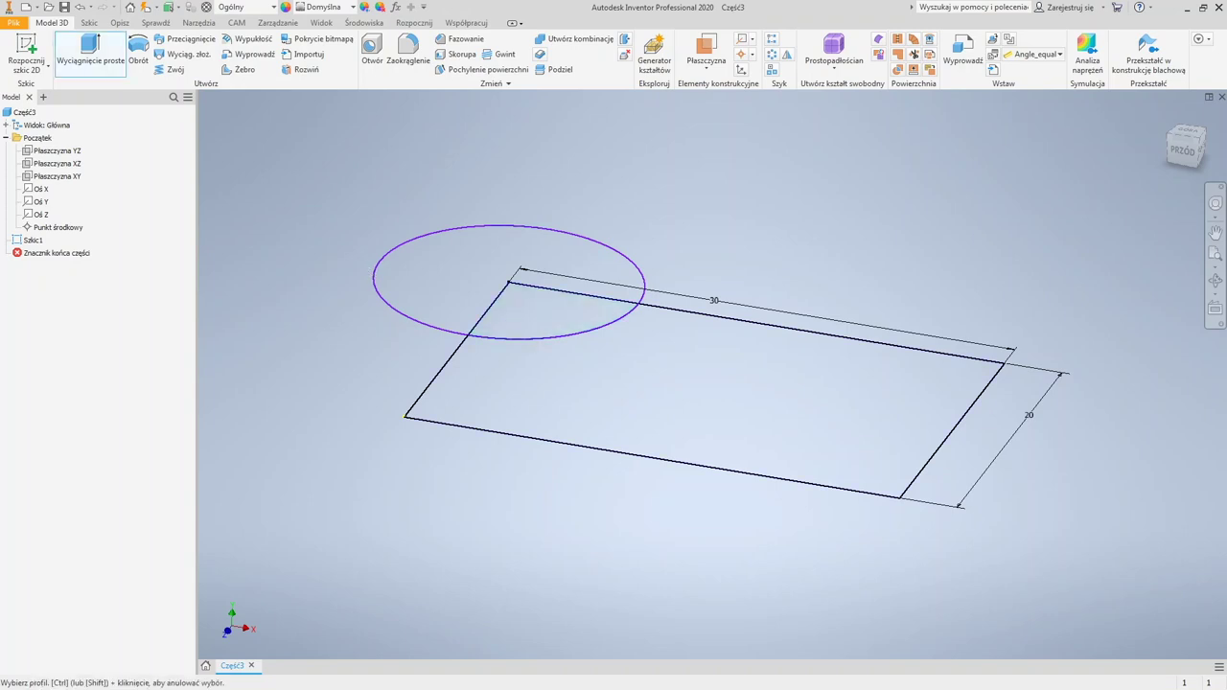
left_click_drag(416, 375, 280, 435)
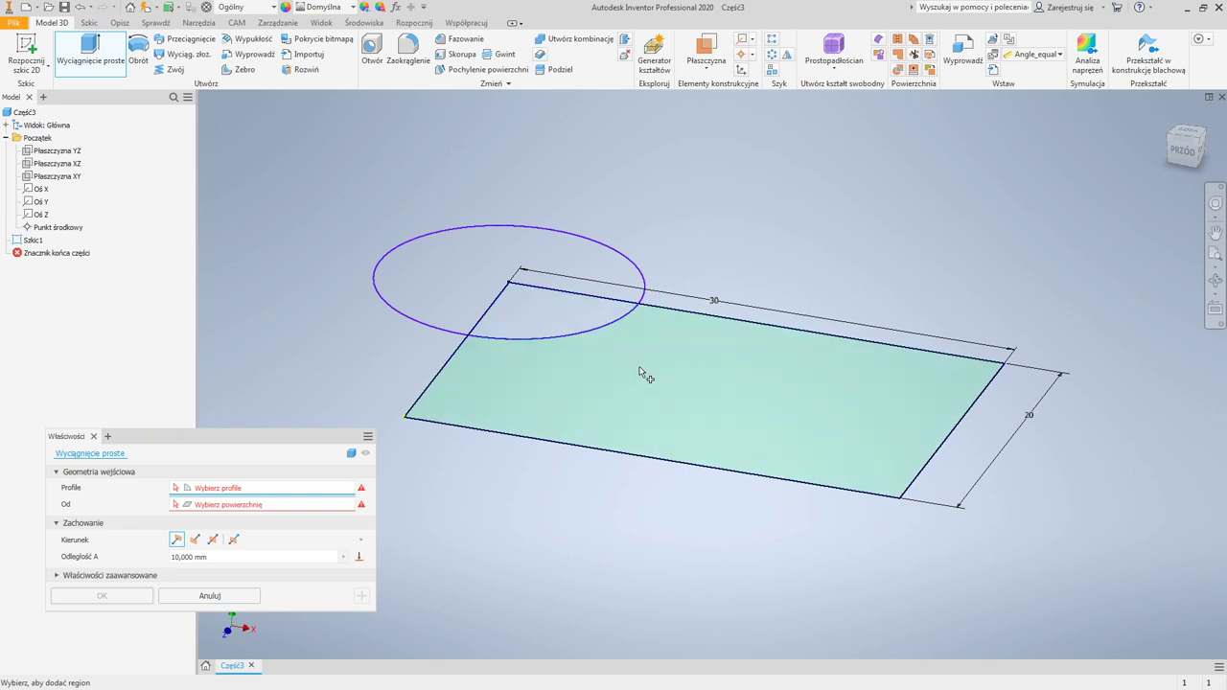
left_click(224, 594)
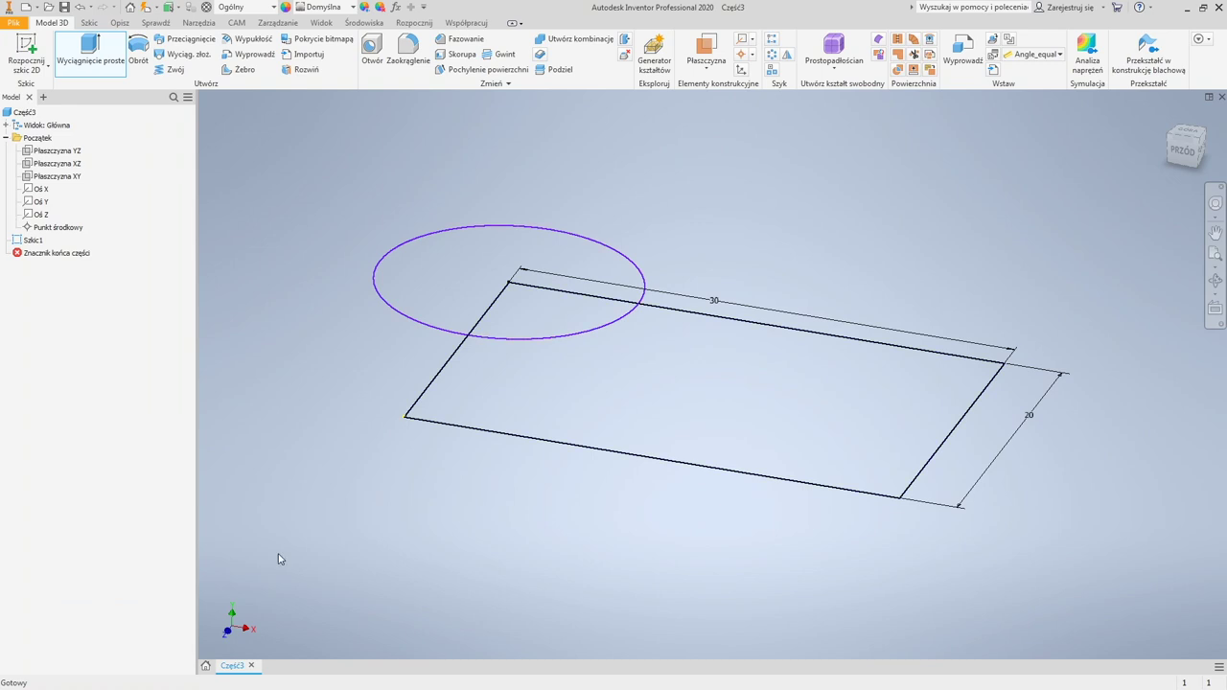
Step: Reopen the sketch to remove the circle, leaving only the 30 by 20 mm rectangle, and finish the sketch
double_click(483, 319)
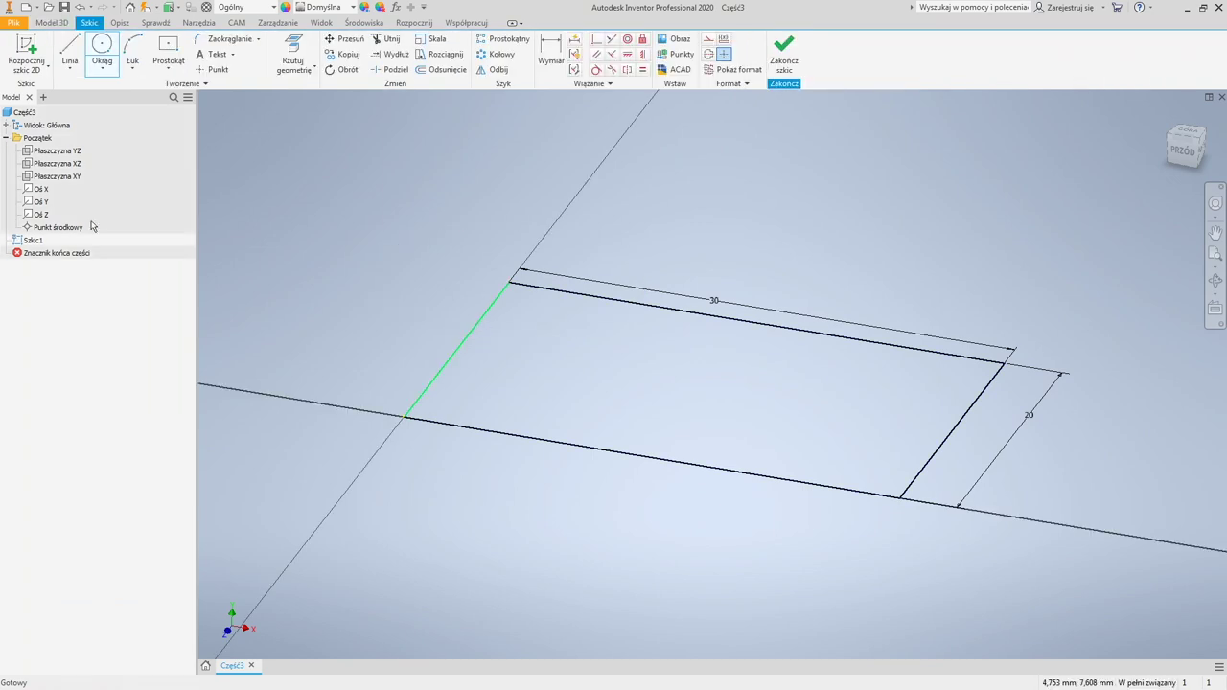
left_click(39, 240)
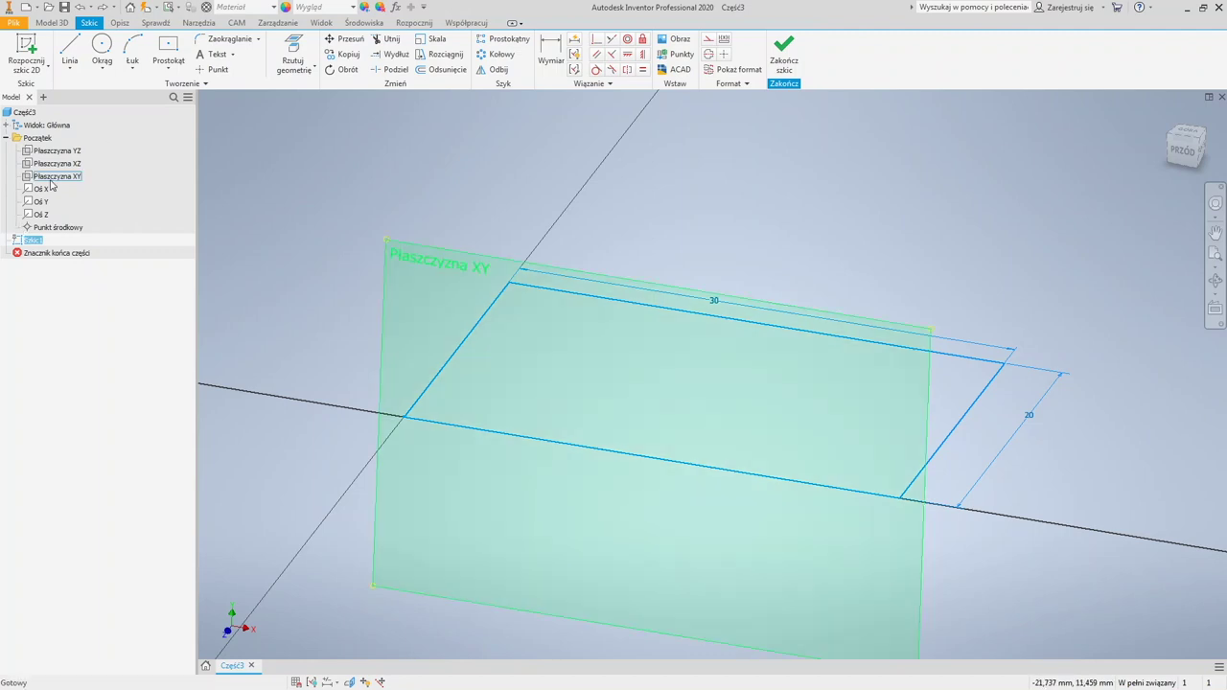
left_click(1187, 133)
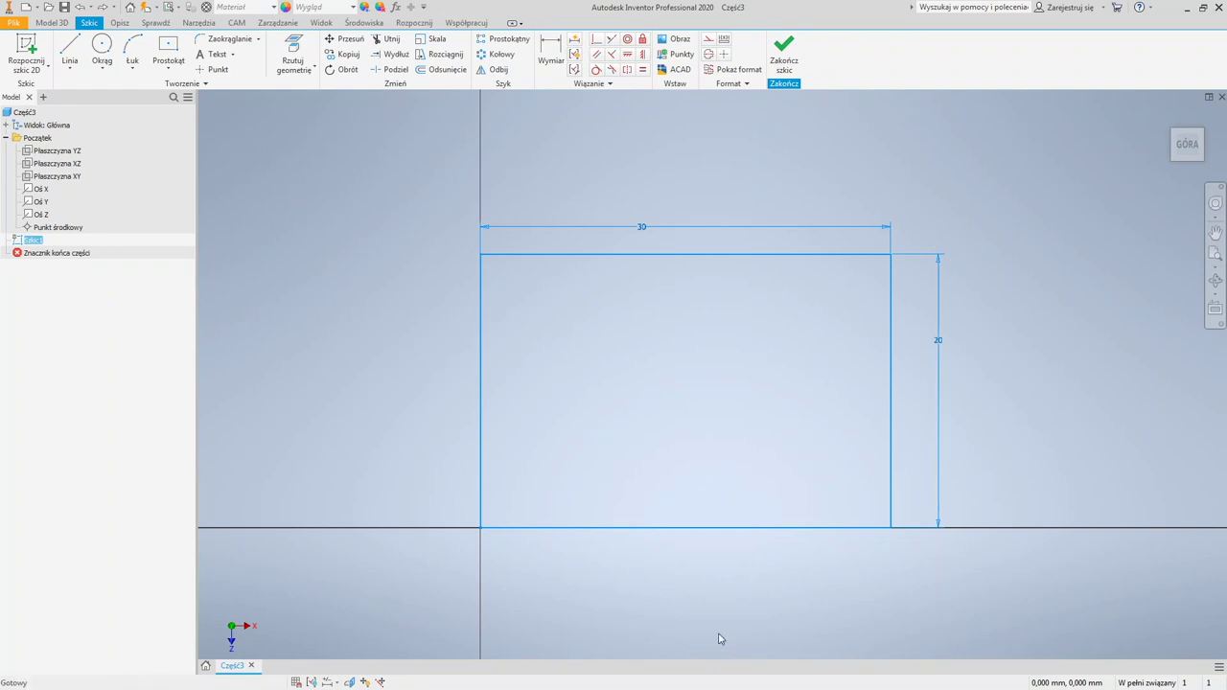
left_click(787, 56)
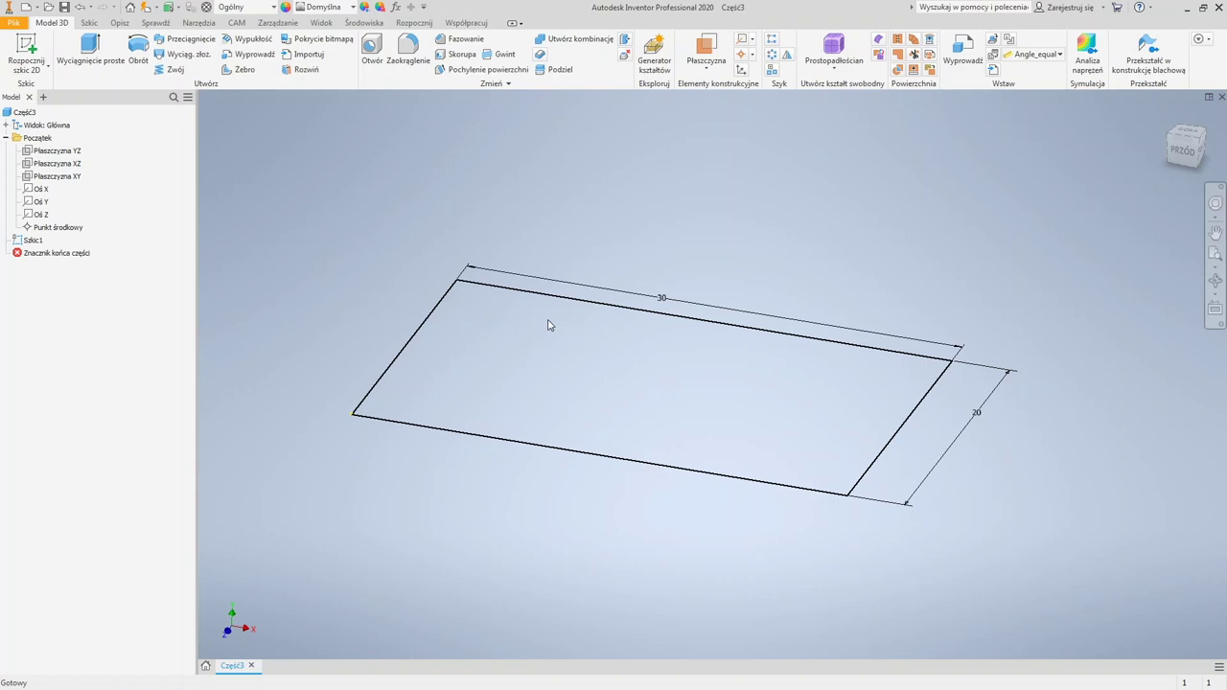
Step: Extrude the 30 by 20 mm rectangle 10 mm upward into a solid block
left_click(90, 48)
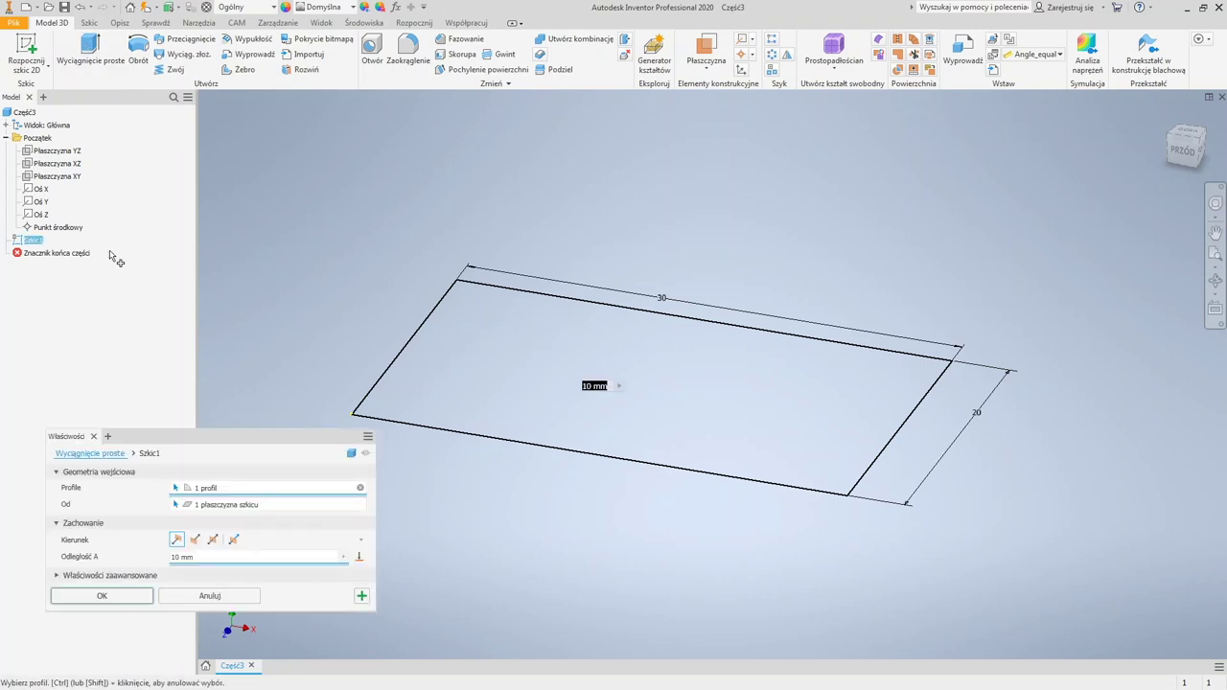
left_click_drag(271, 438, 290, 383)
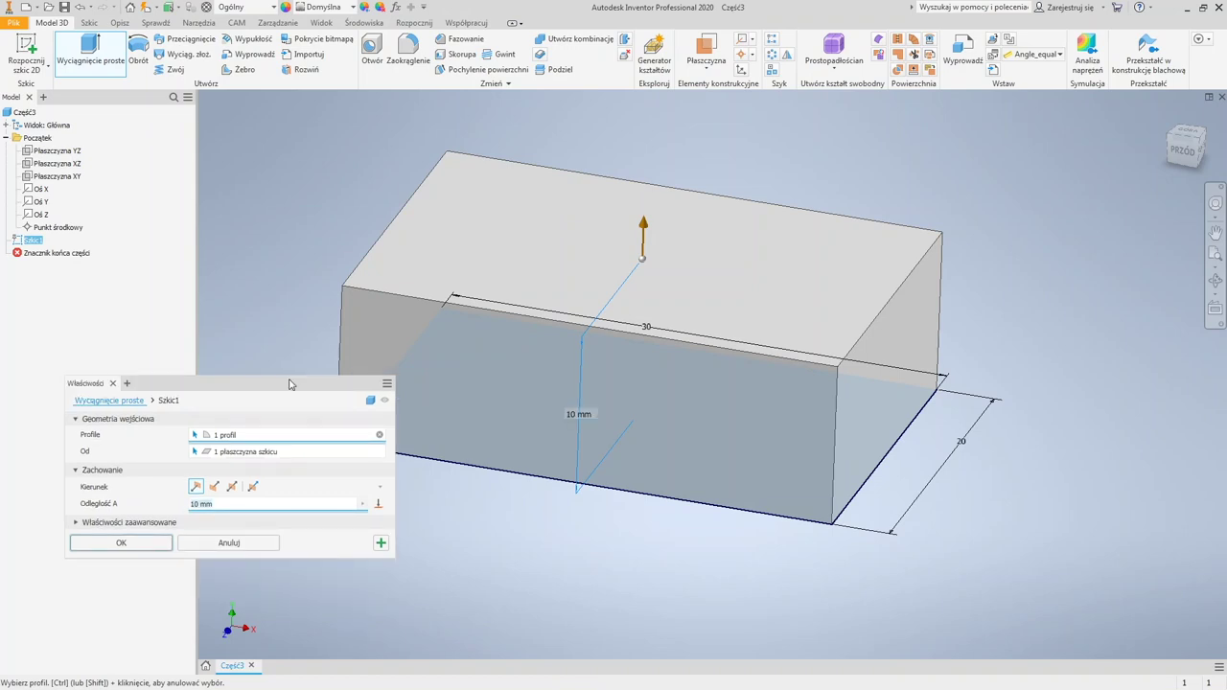
left_click_drag(290, 384, 283, 368)
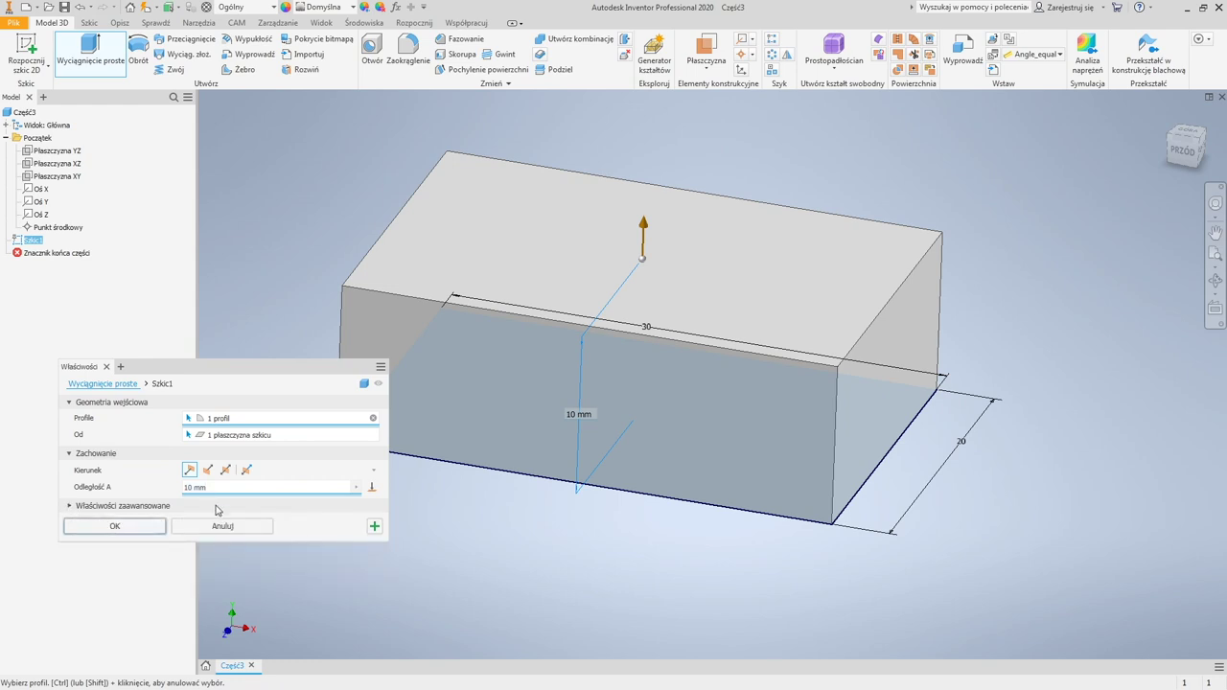
left_click(115, 526)
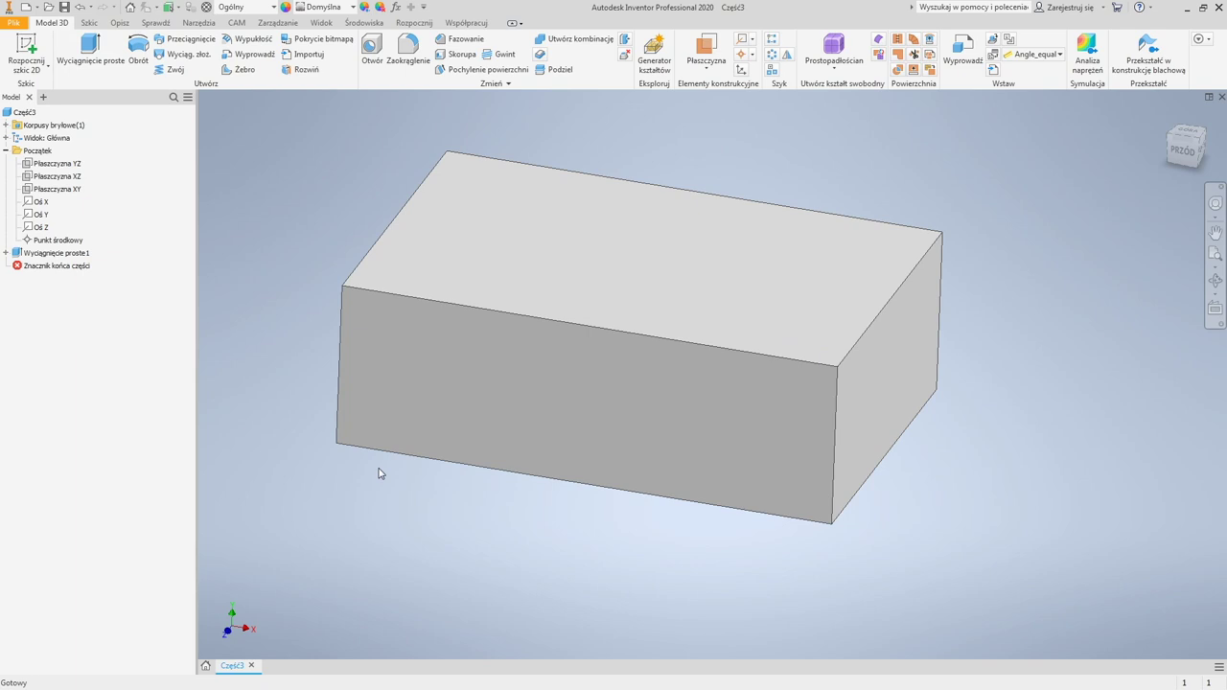
Step: Start a new 2D sketch on the top face of the extruded block
scroll(451, 403, "down", 3)
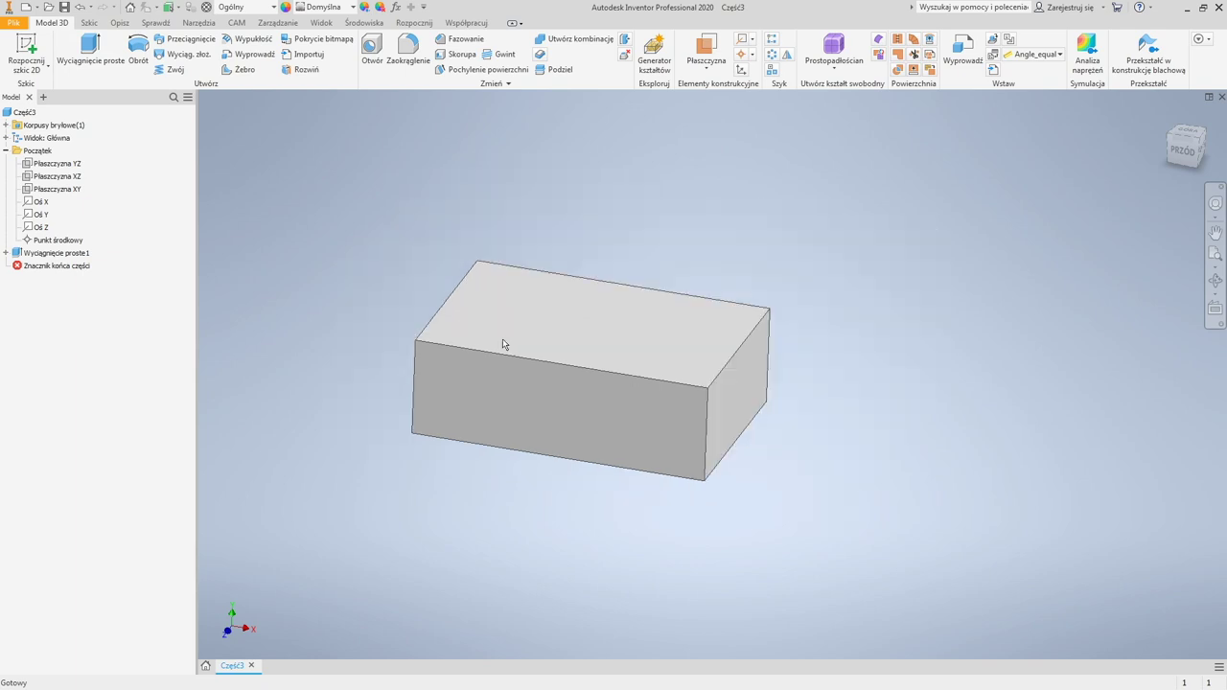
middle_click_drag(511, 344, 529, 365, "shift")
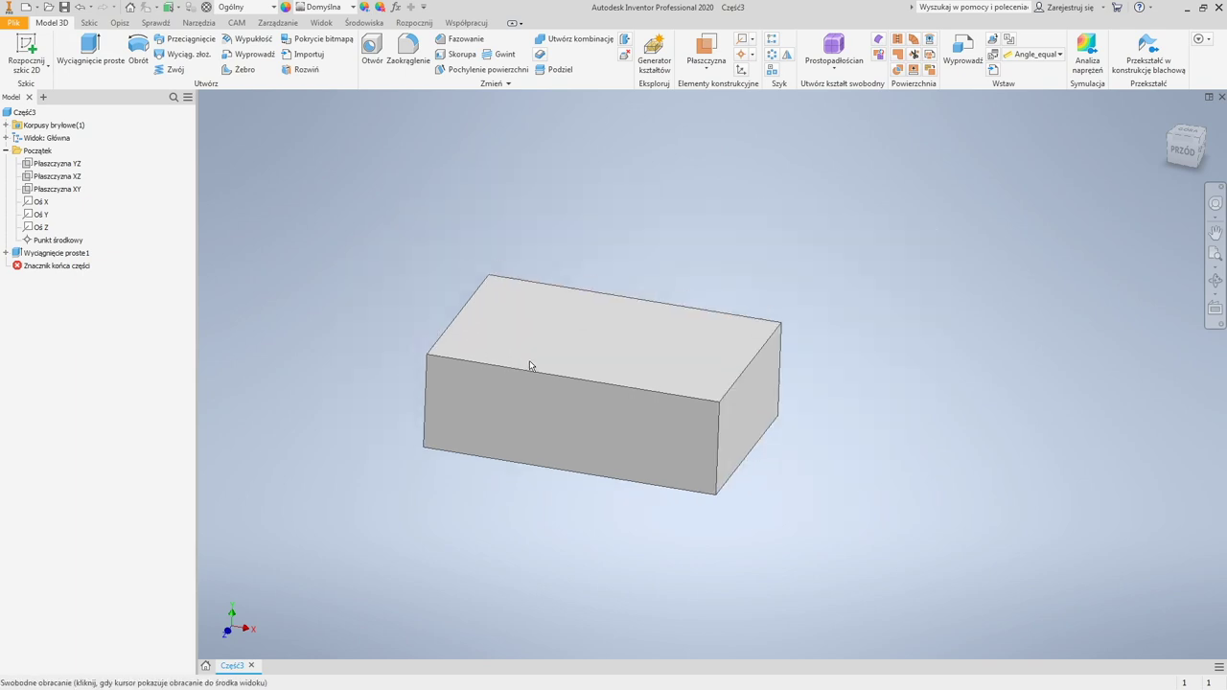
middle_click_drag(529, 366, 531, 361, "shift")
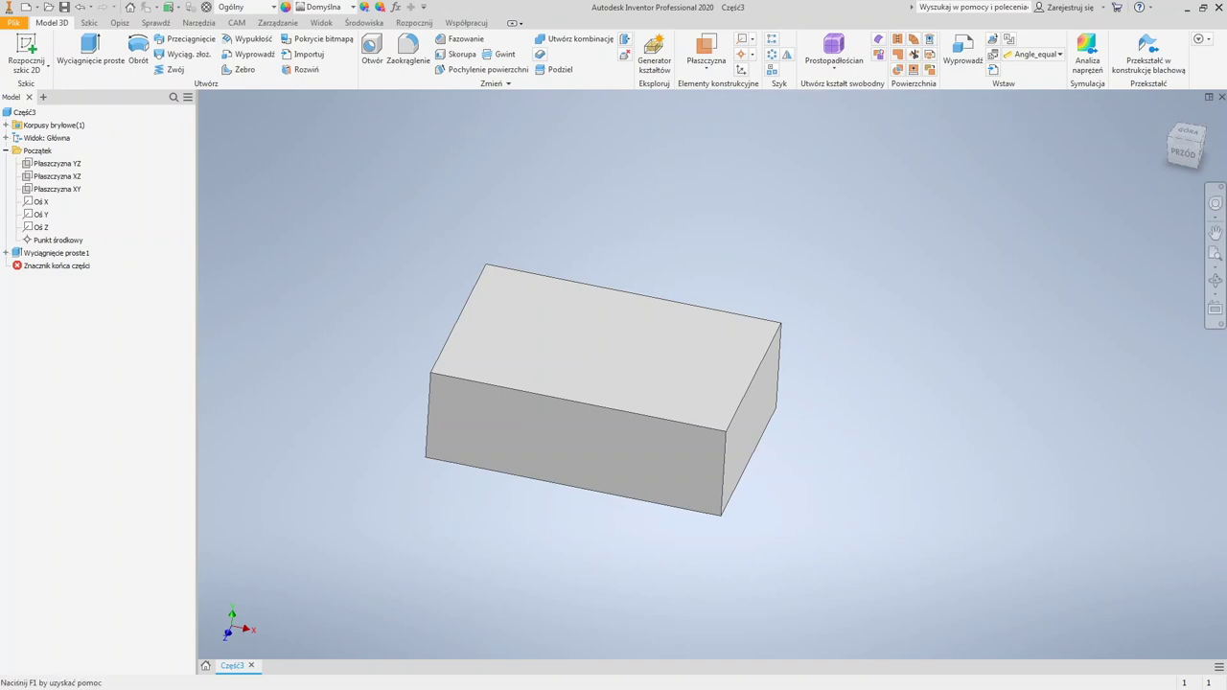
key("s")
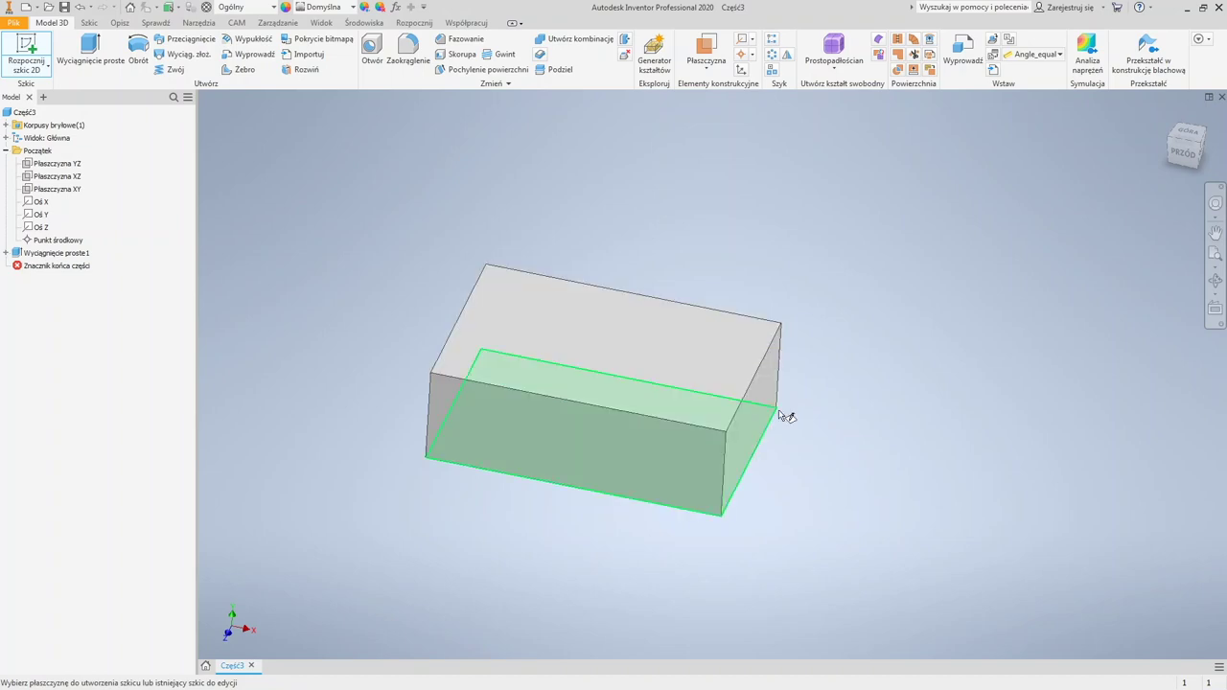
key("F5")
key("F4")
left_click_drag(737, 422, 704, 410)
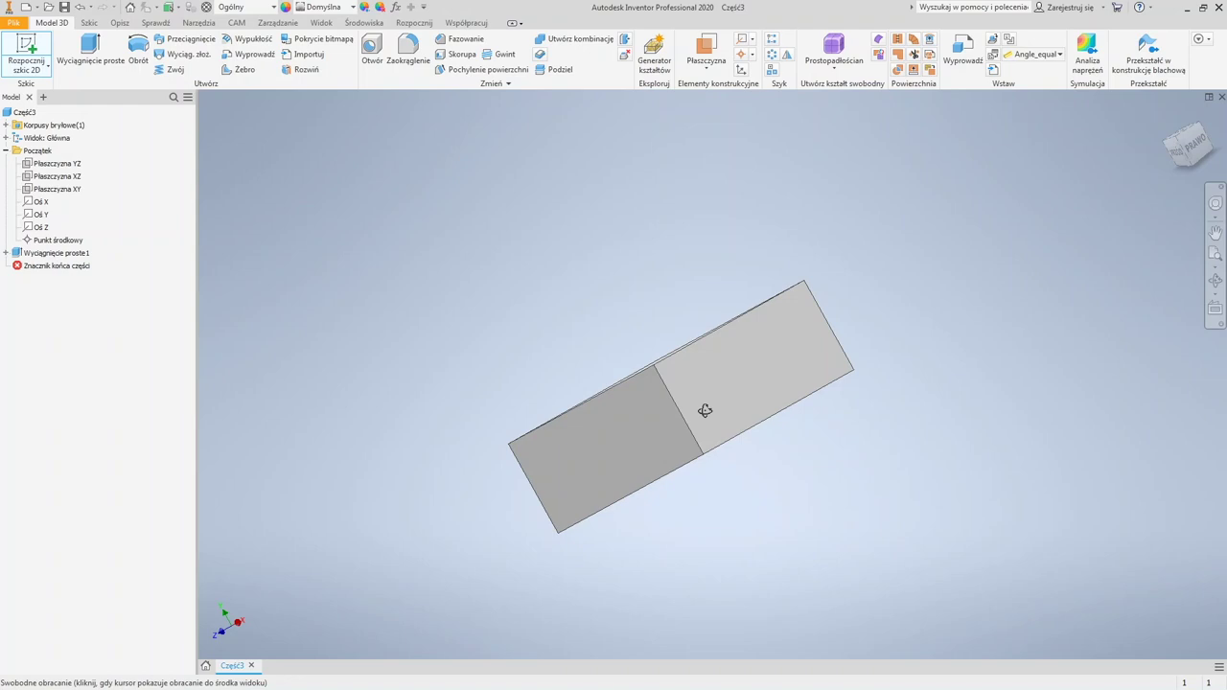
left_click_drag(705, 410, 866, 493)
key("s")
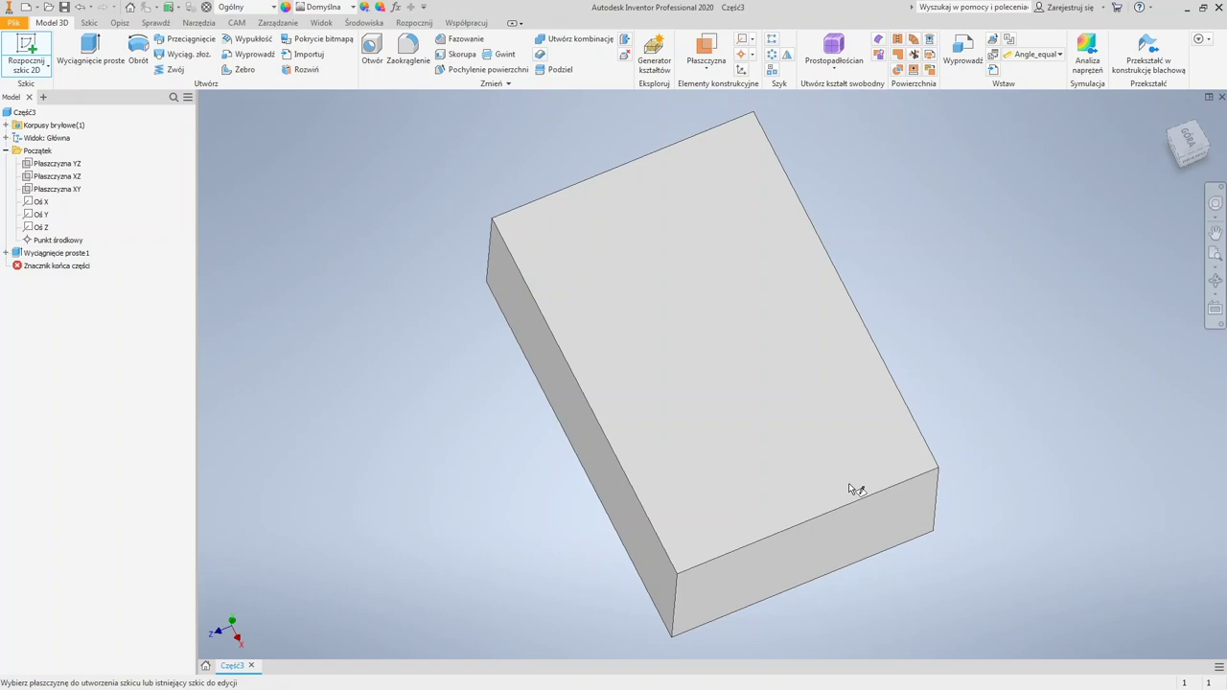
key("F5")
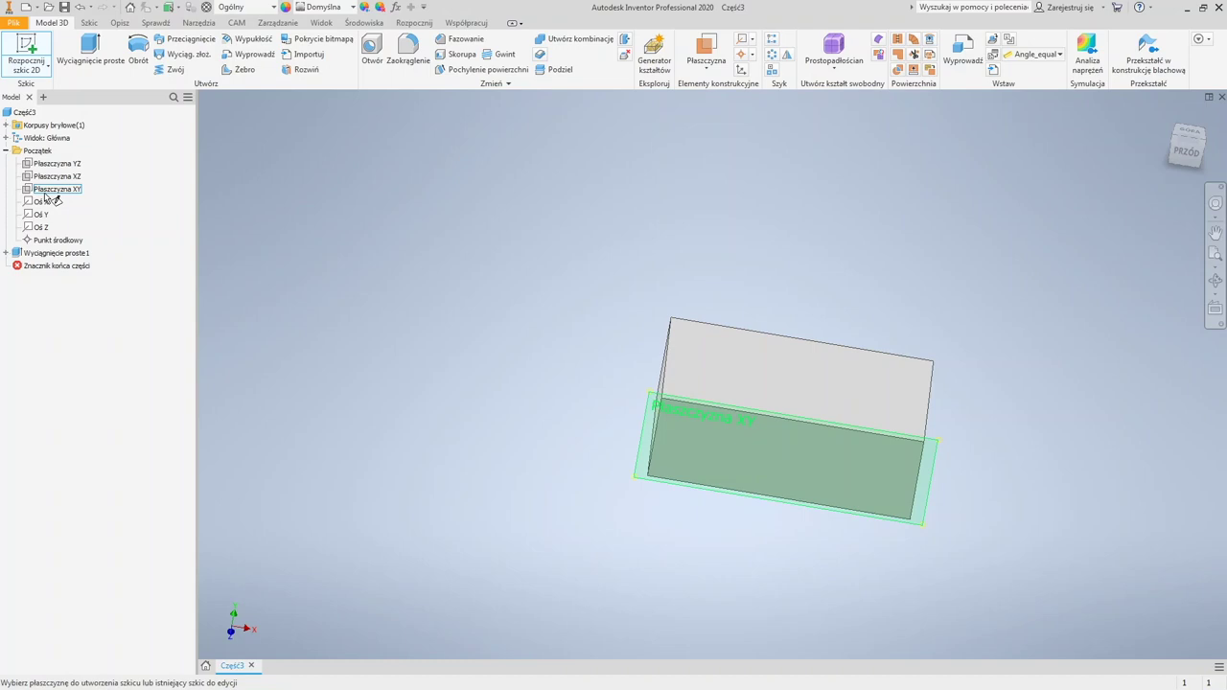
left_click(652, 356)
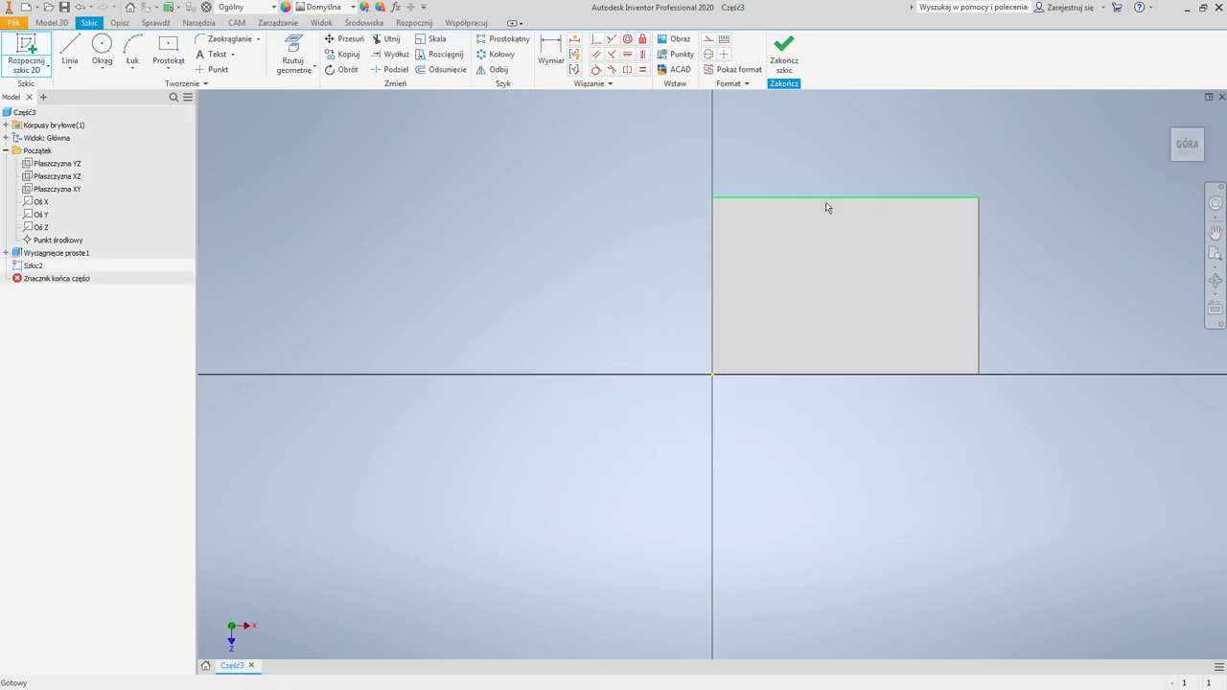
Step: Sketch a circle about 11 mm in diameter inside the block's top face, slightly left of its middle
middle_click_drag(828, 208, 579, 269)
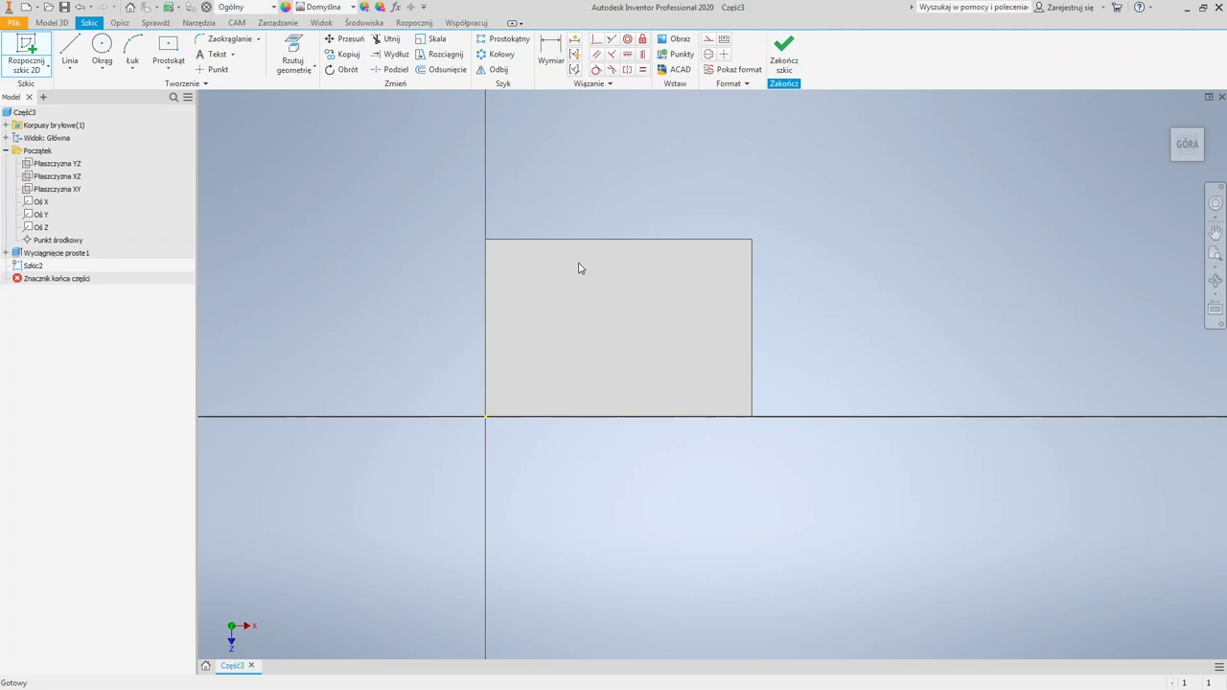
scroll(609, 292, "up", 3)
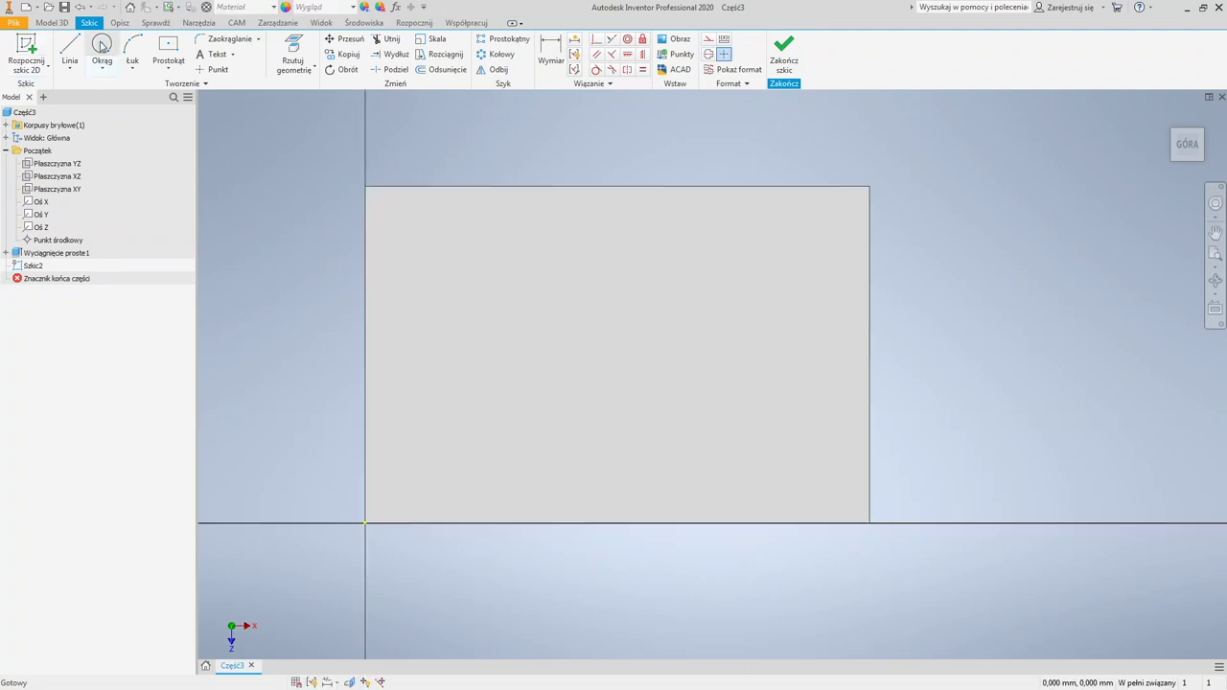
left_click(102, 46)
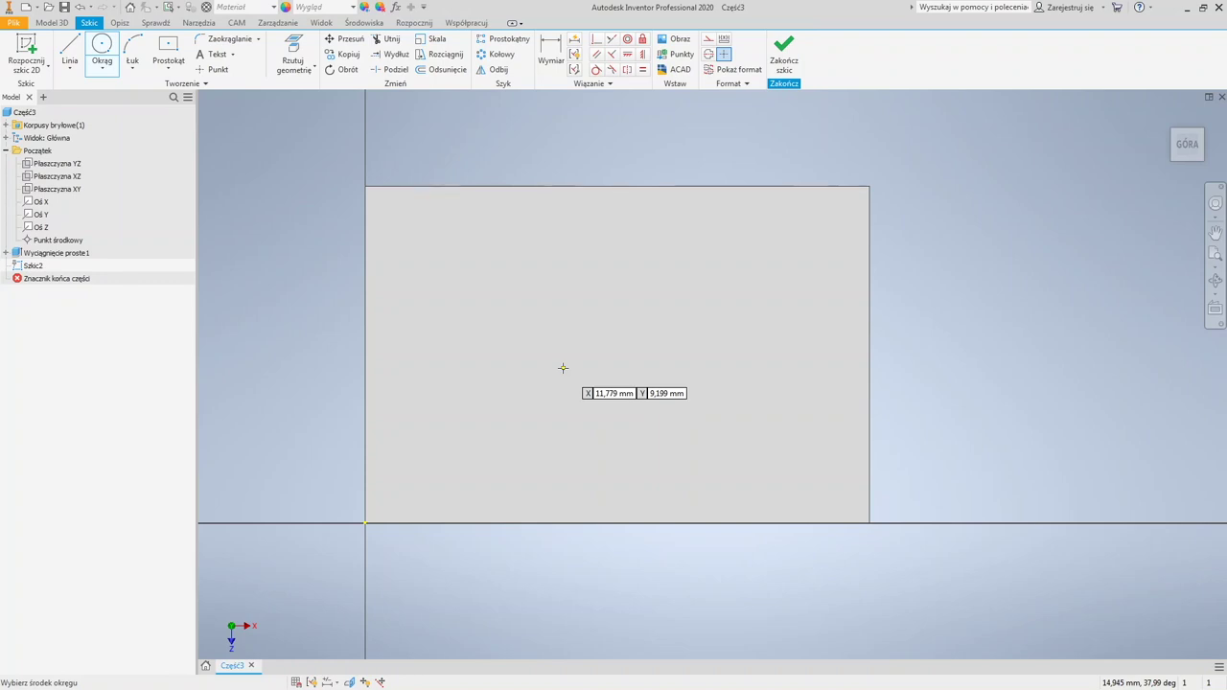
left_click(570, 375)
left_click(662, 375)
key("Escape")
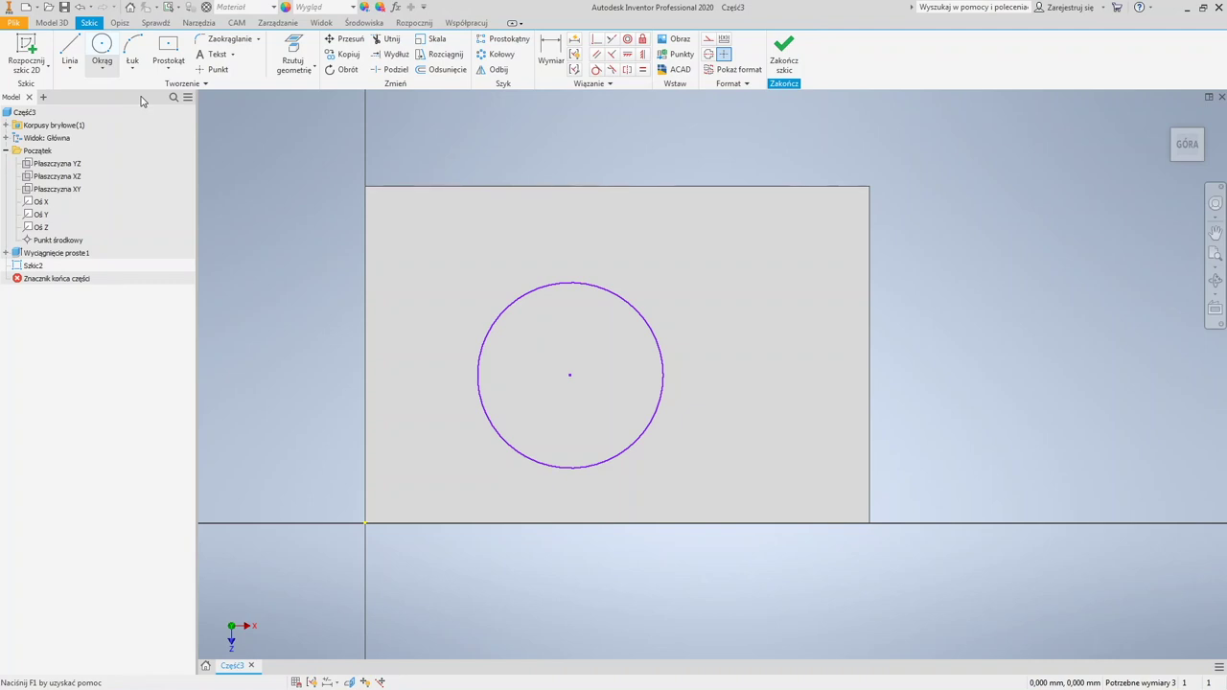
Step: Dimension the circle's diameter and set it to 12 mm
key("d")
left_click(658, 393)
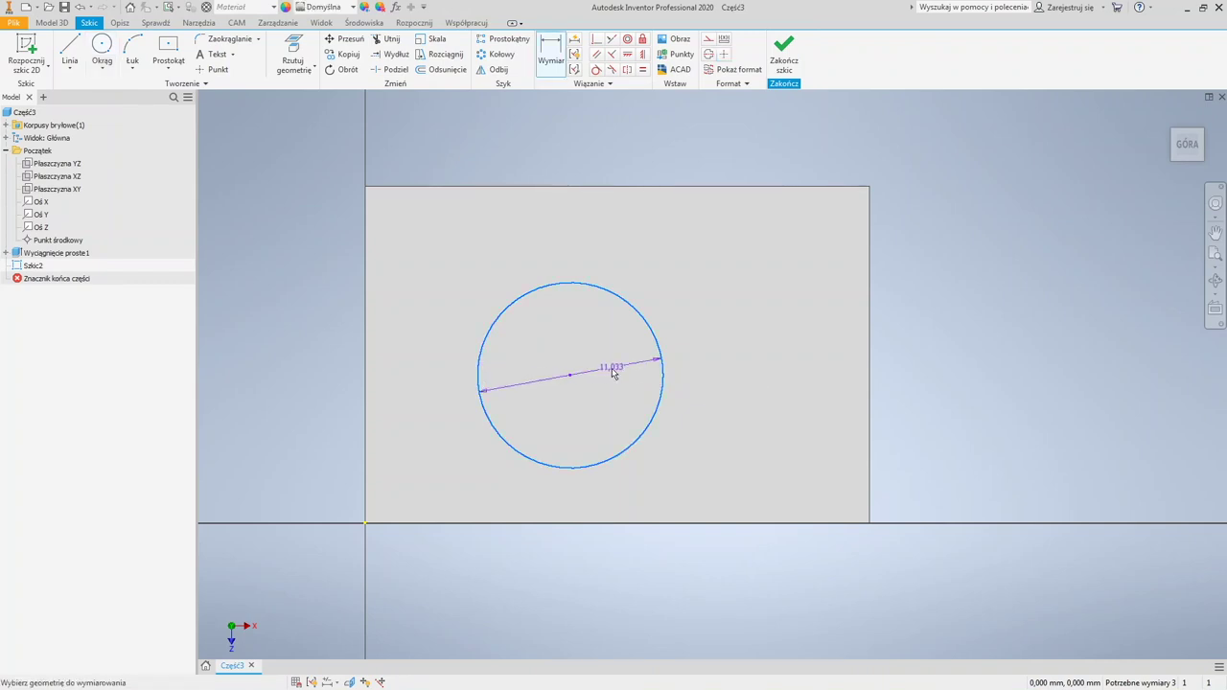
left_click(612, 377)
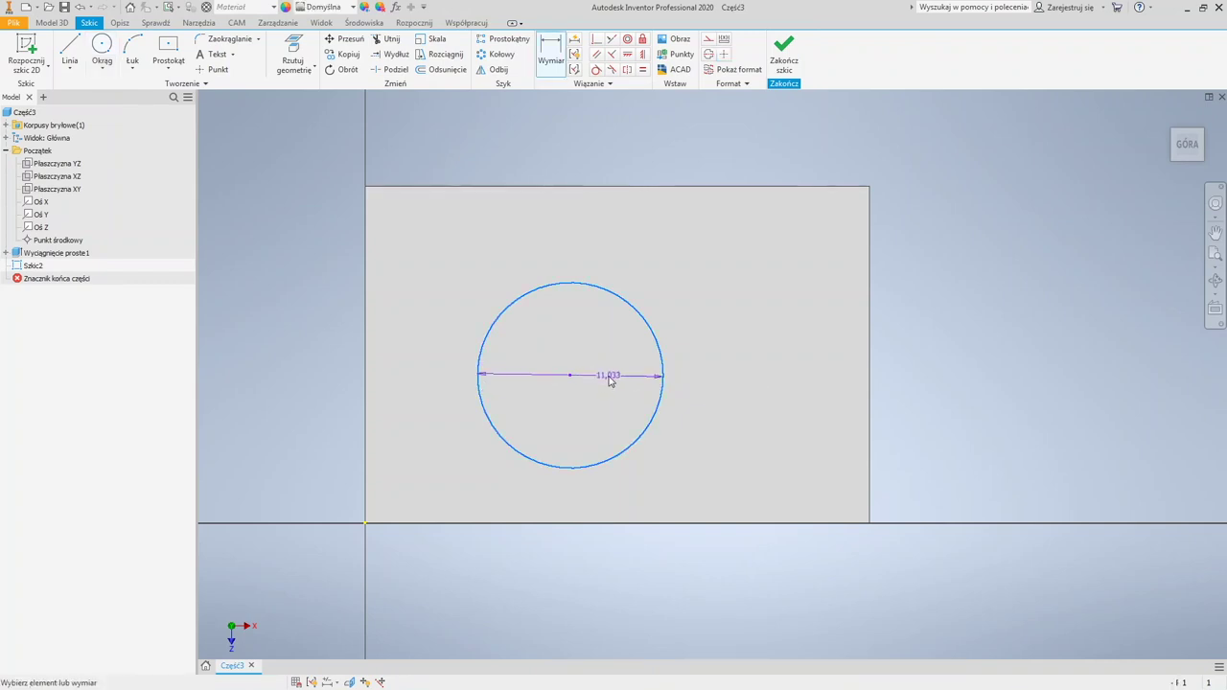
left_click(609, 380)
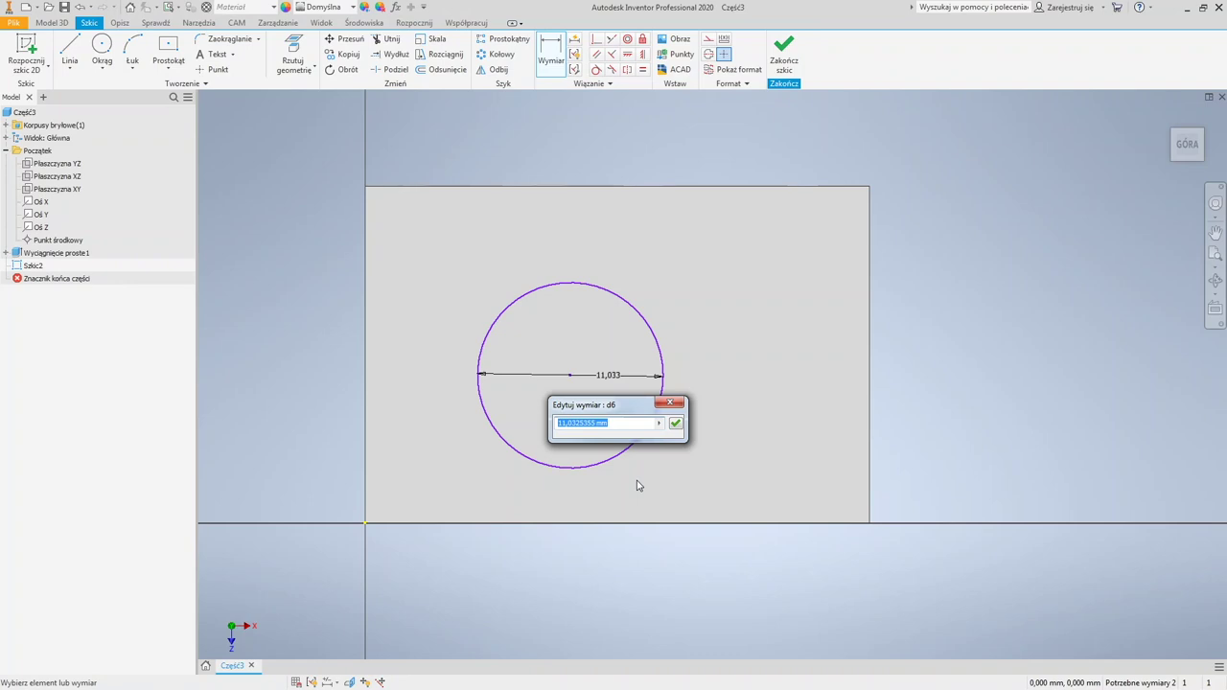
type("12")
key("Return")
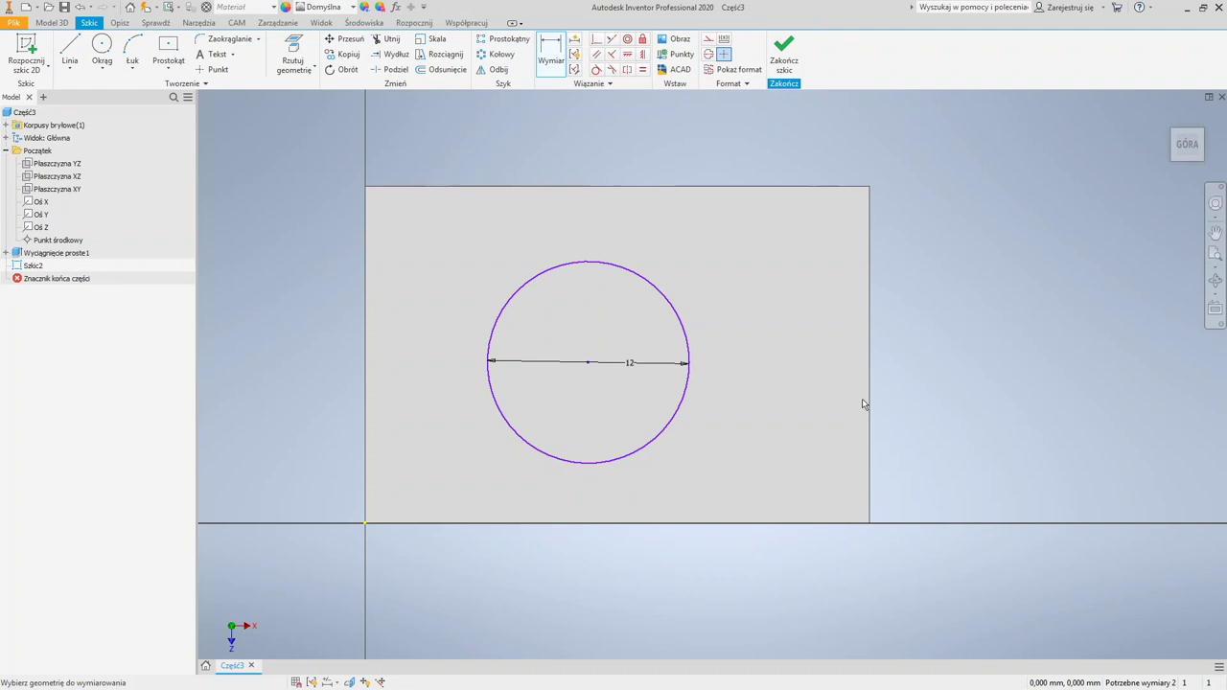
Step: Dimension the circle's centre 10 mm from the top face's front edge, and finish the sketch
left_click(590, 523)
left_click(588, 361)
left_click(580, 436)
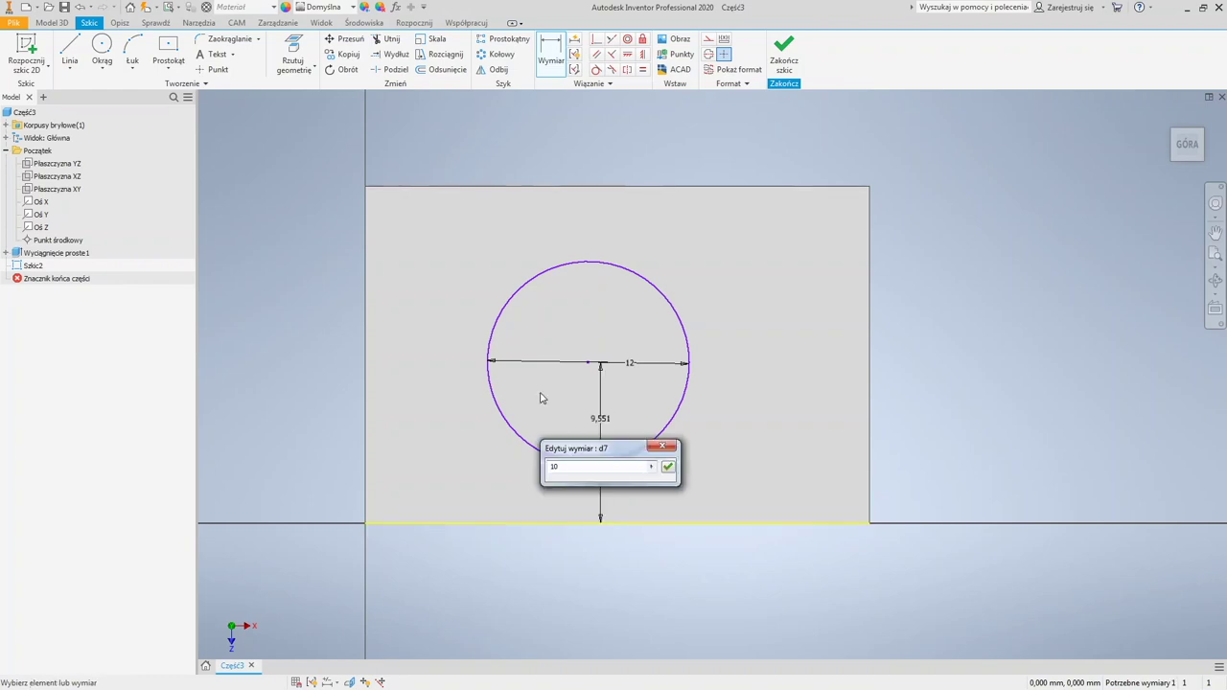
type("10")
key("Return")
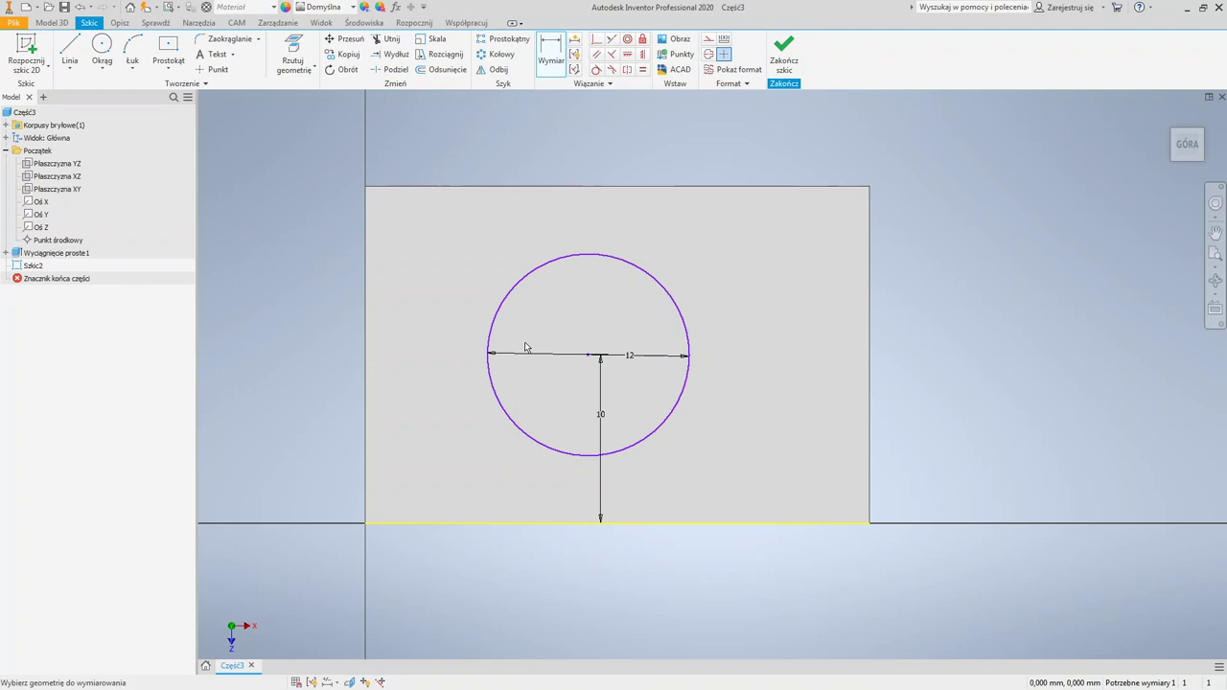
left_click(782, 62)
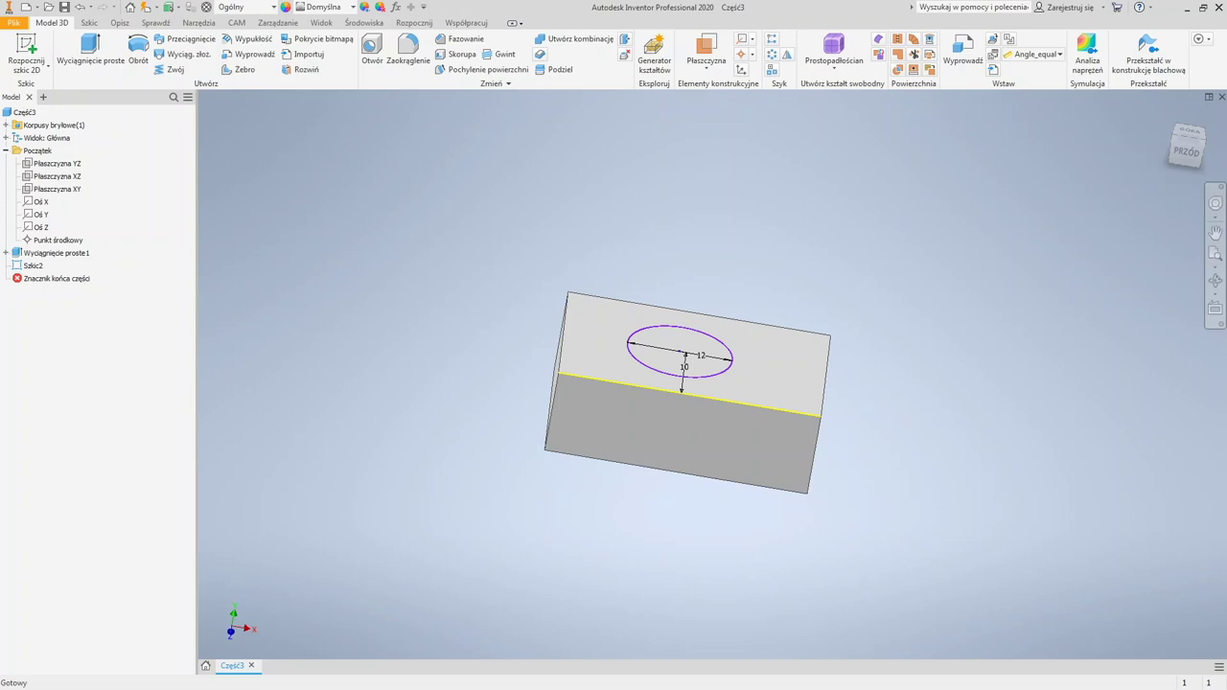
Step: Check the dimensions of the extrusion's base sketch, and set the circle's distance from the front edge to d3 / 2 in Szkic2
left_click(6, 253)
left_click(41, 265)
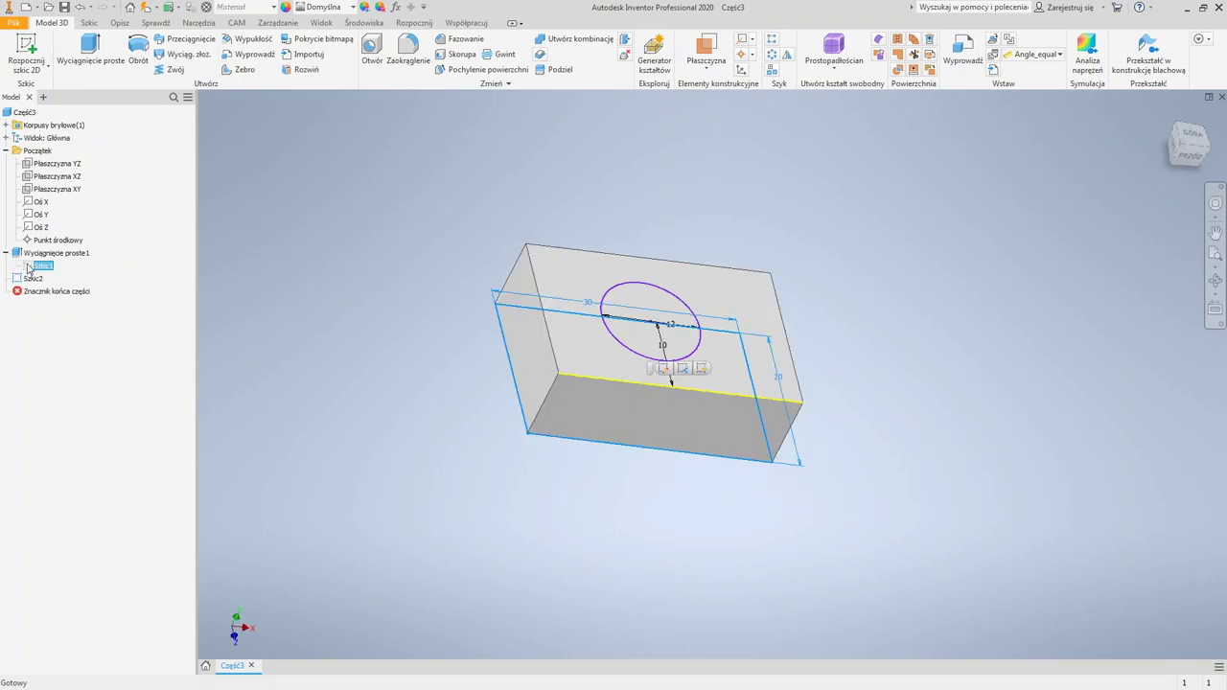
double_click(27, 267)
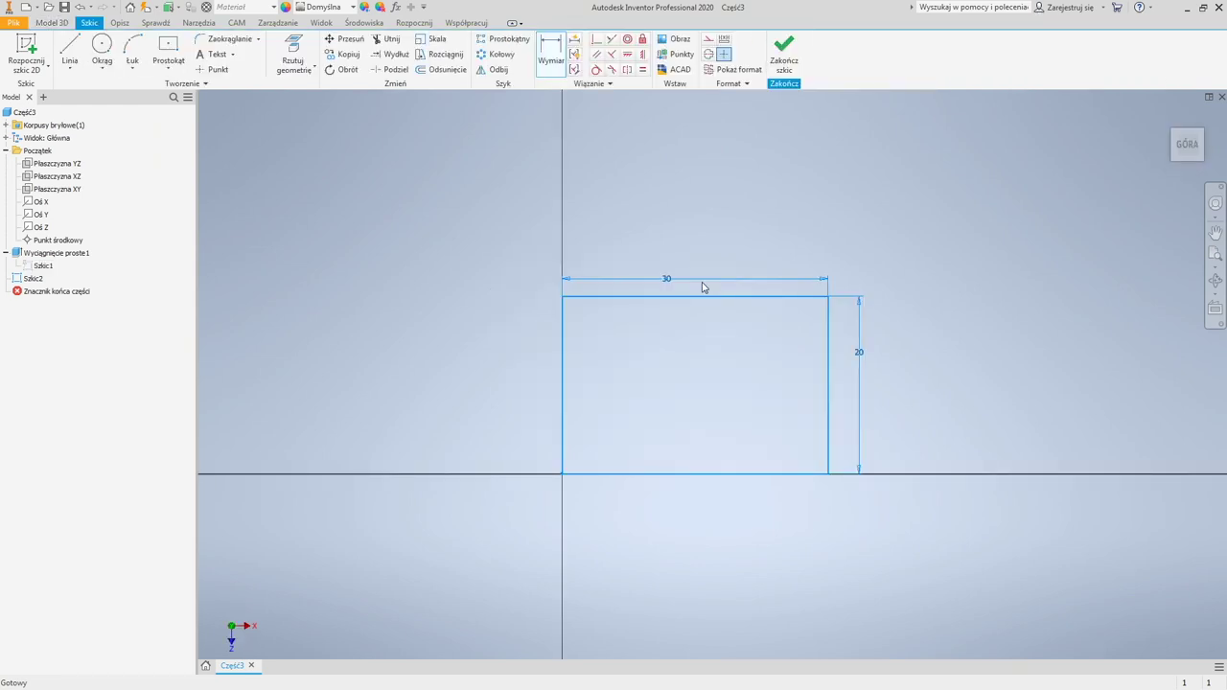
left_click(703, 287)
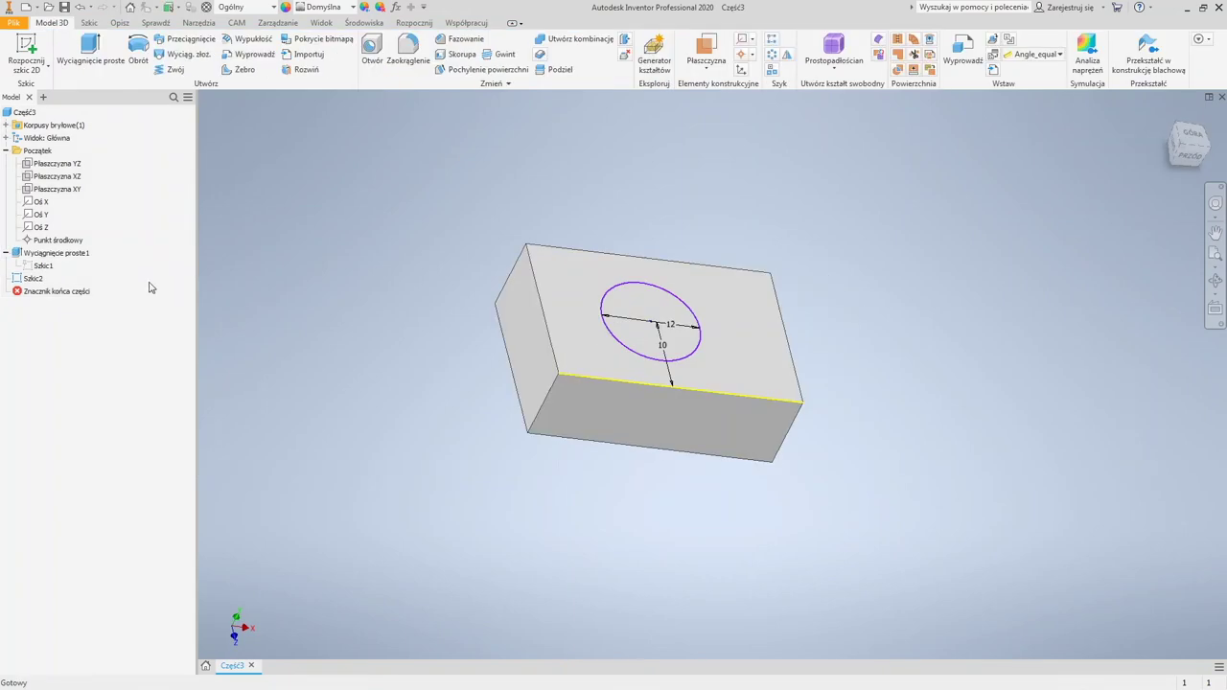
left_click(32, 278)
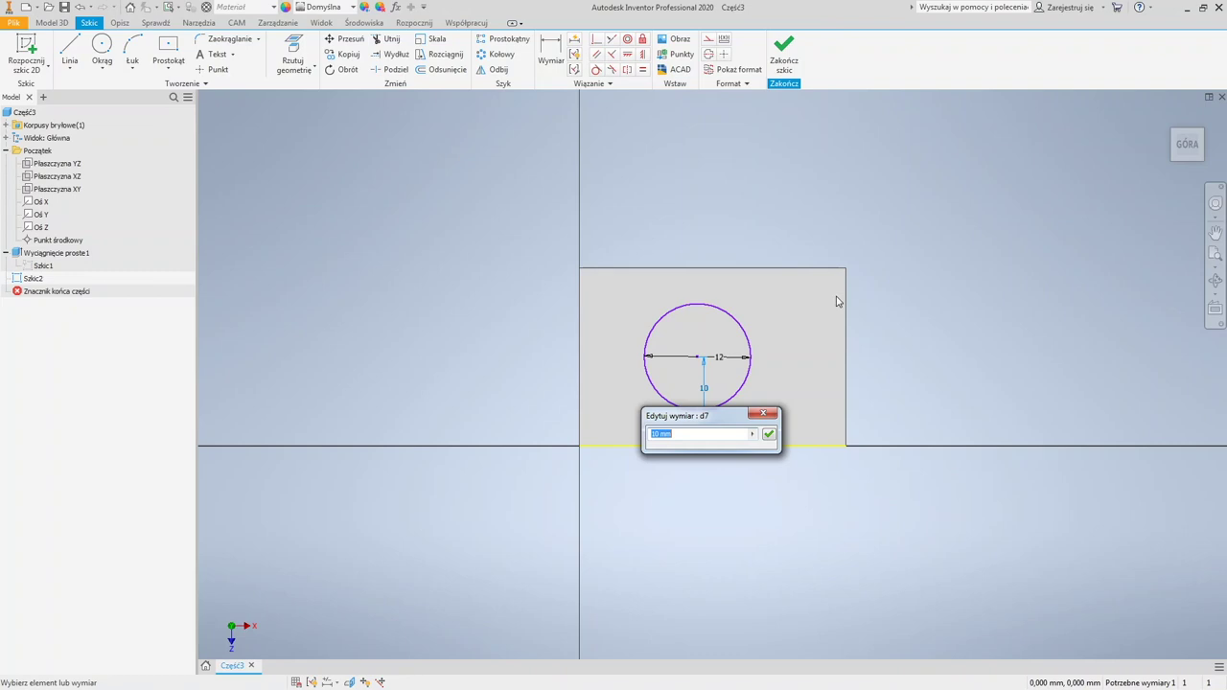
key("Return")
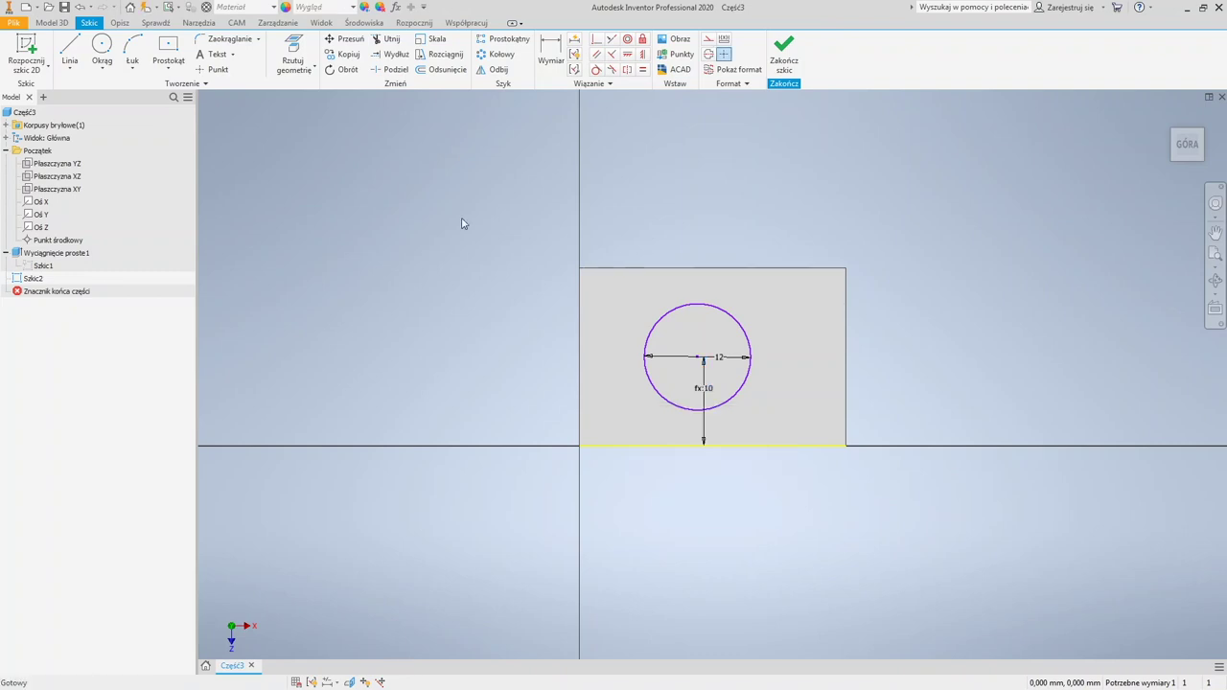
Step: Test the circle's linked position by setting parameter d3 to 30 mm, and restore d3 to 20 mm
left_click(395, 9)
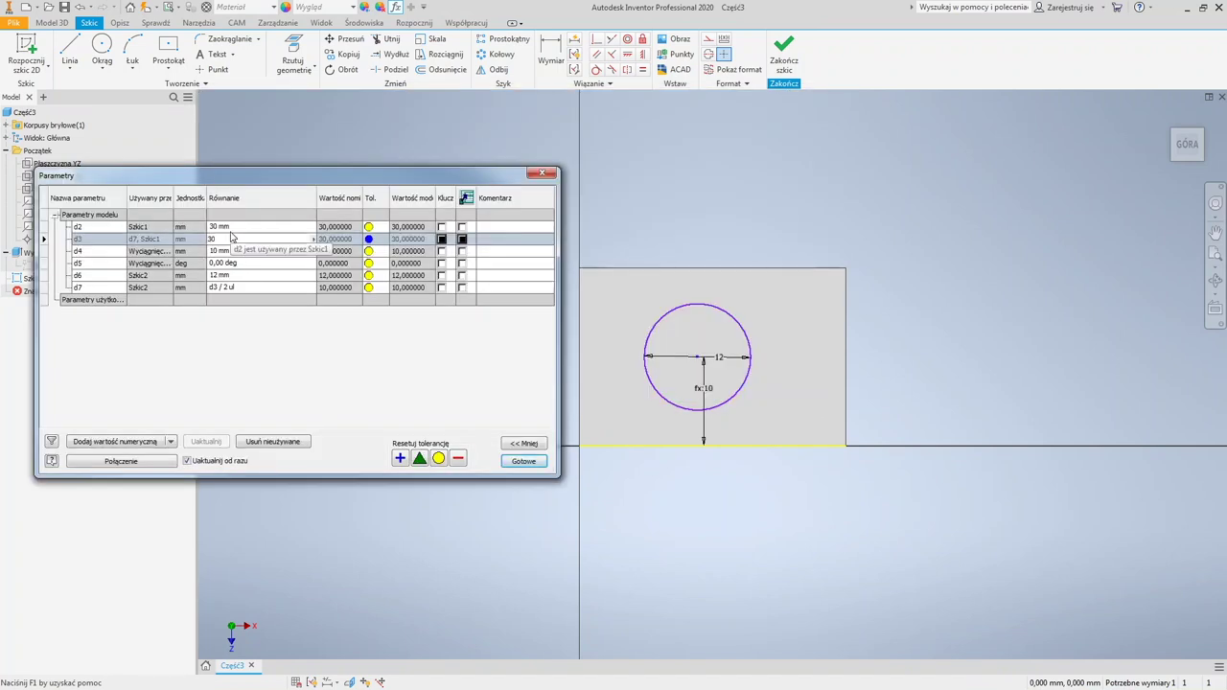
key("Return")
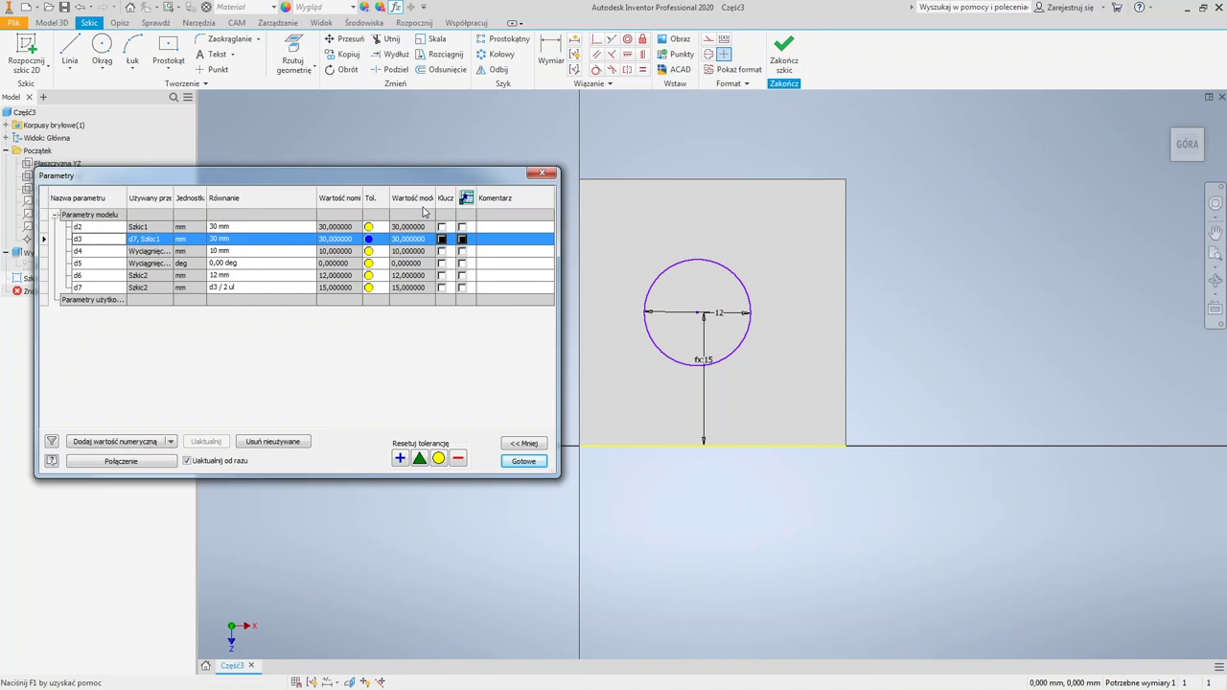
left_click(523, 461)
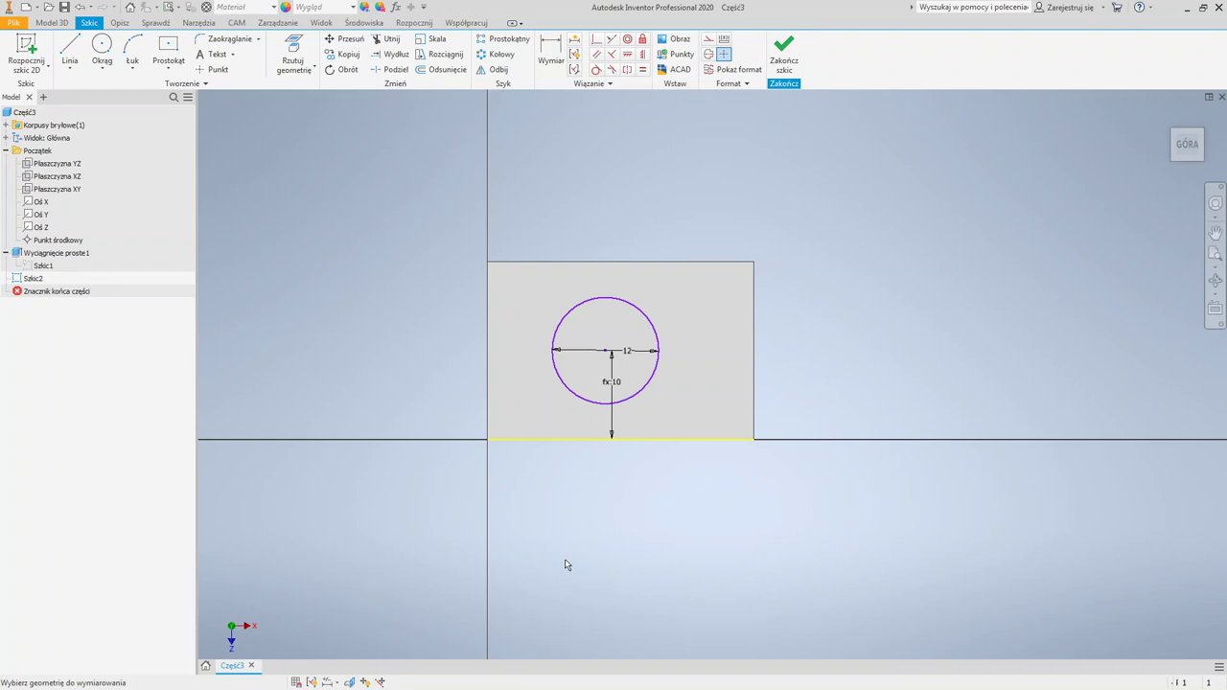
Step: Dimension the circle's centre from the block's left edge as d2 / 2, and set parameter d2 to 40 mm
type("d2")
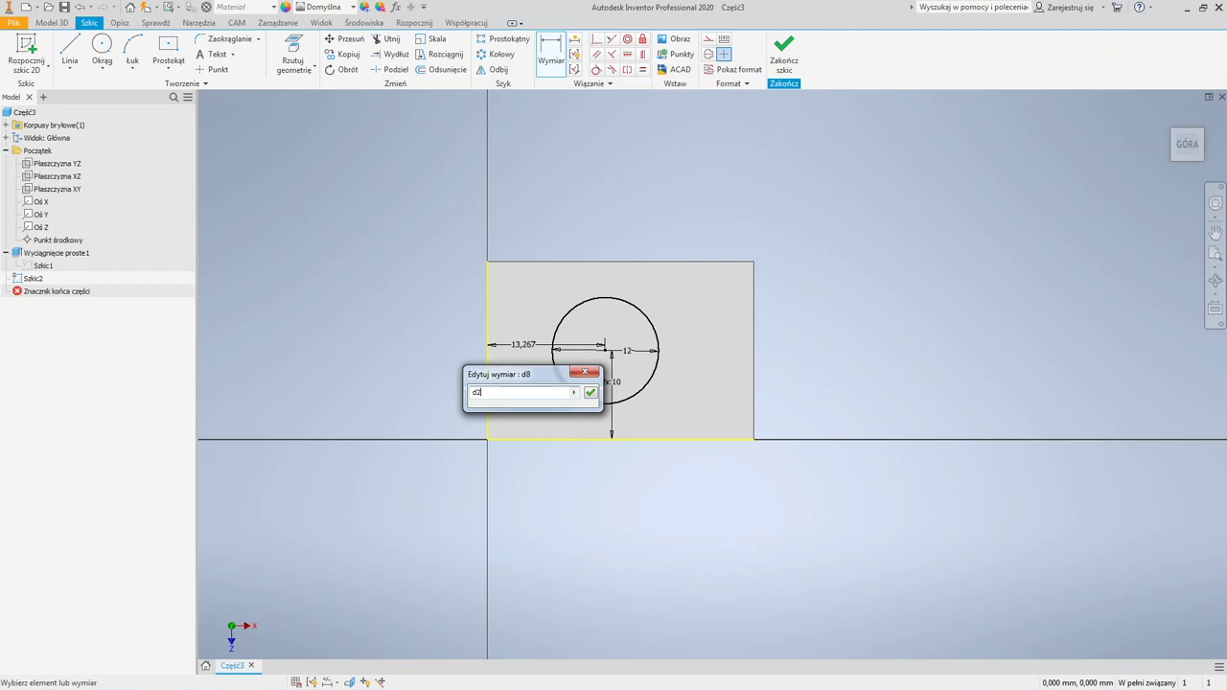
left_click(395, 6)
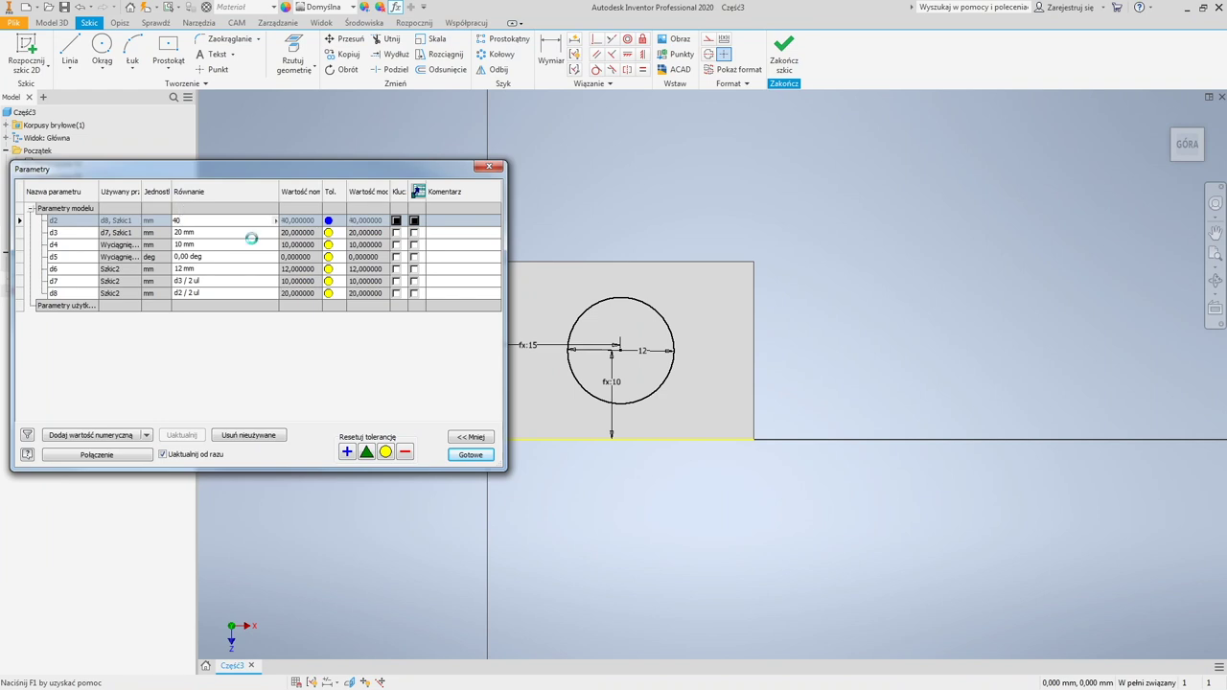
type("40")
key("Return")
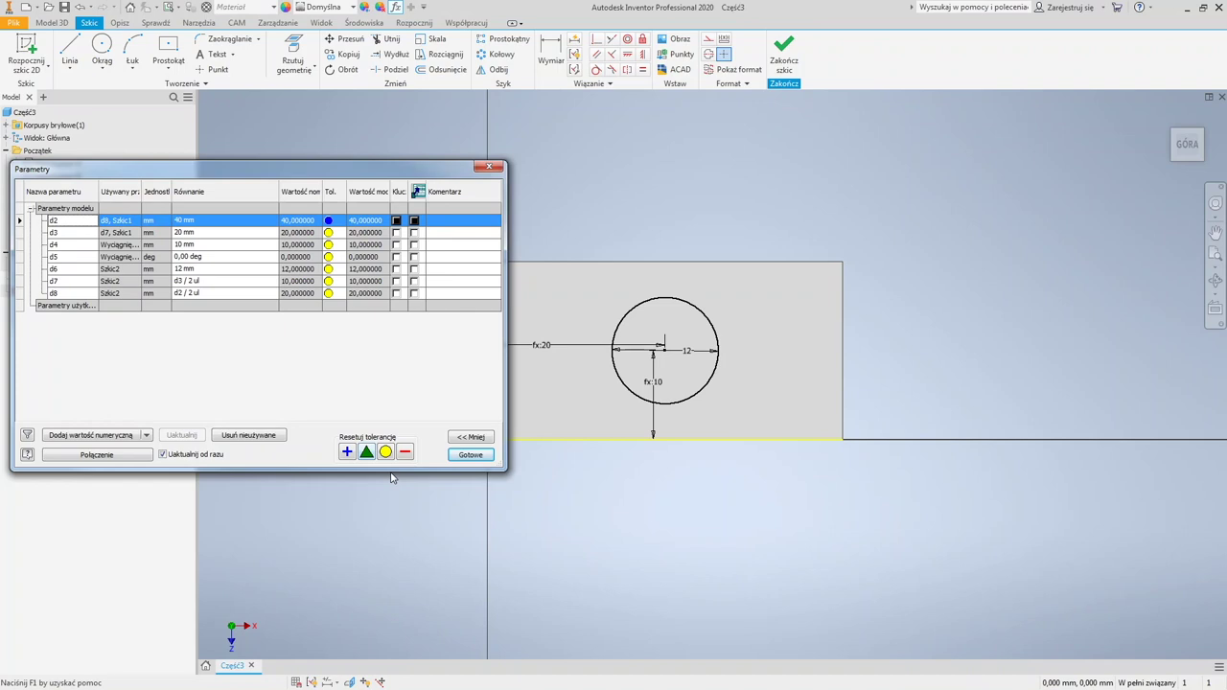
key("Return")
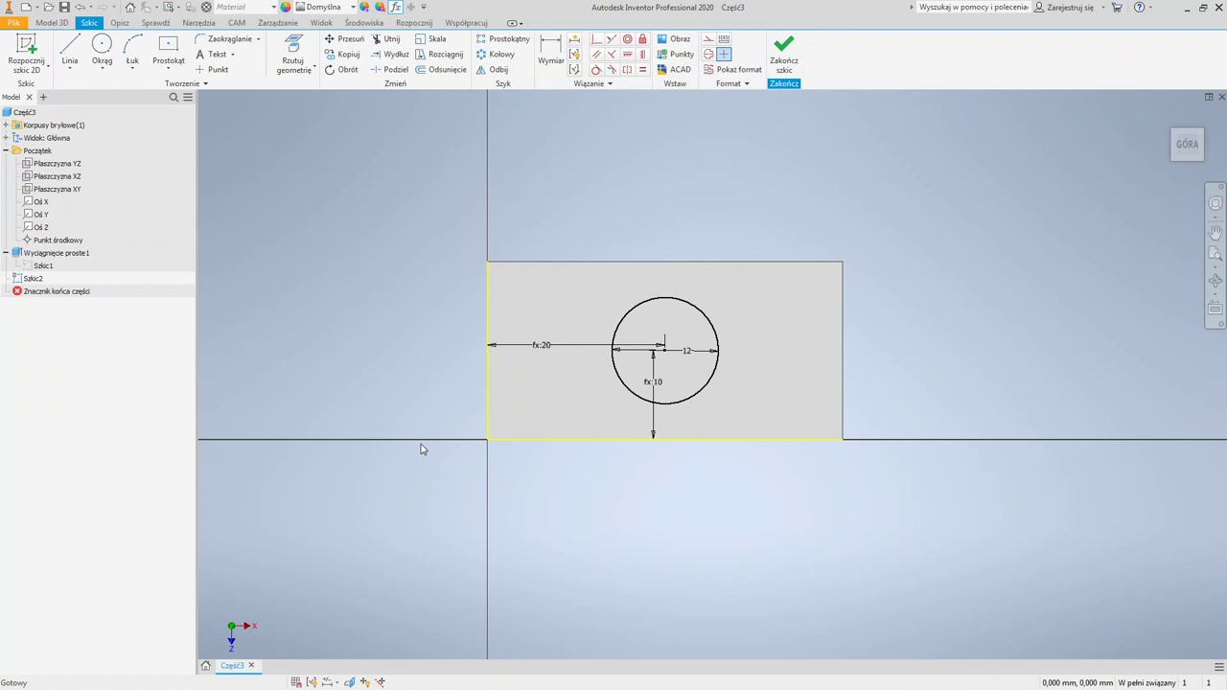
Step: Start extruding the 12 mm circle in Szkic2, and try the cut operation, a 15 mm flipped distance and the symmetric direction
left_click(52, 22)
left_click(84, 45)
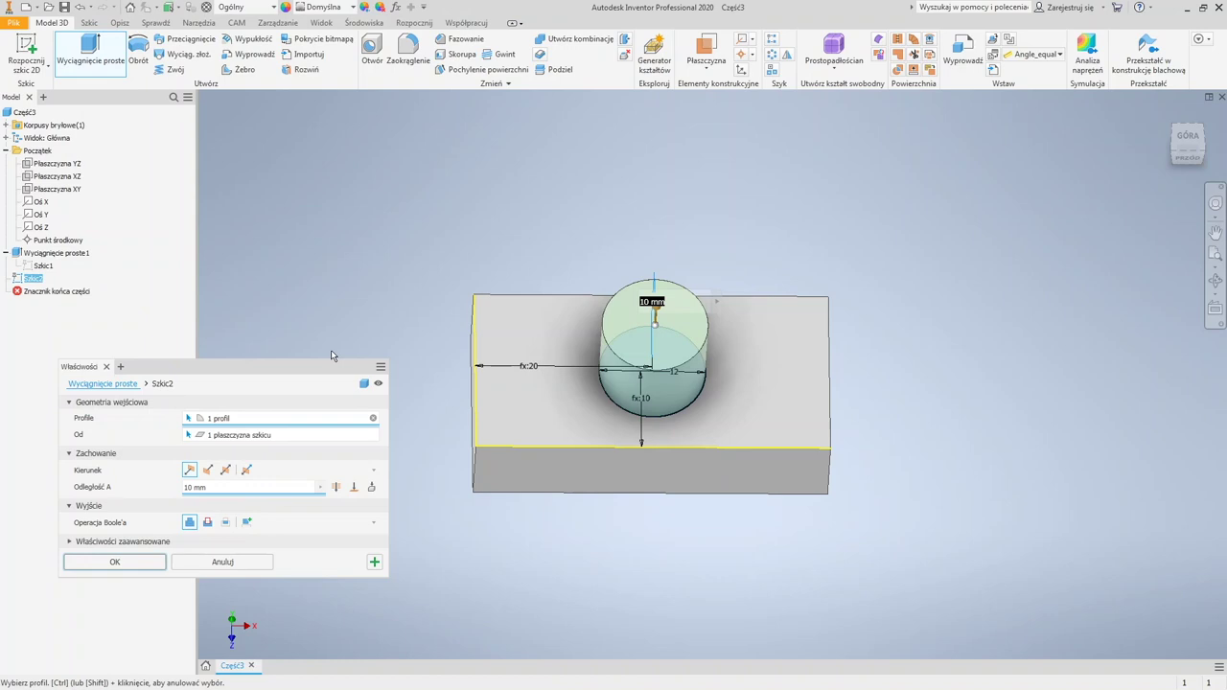
left_click_drag(332, 364, 333, 306)
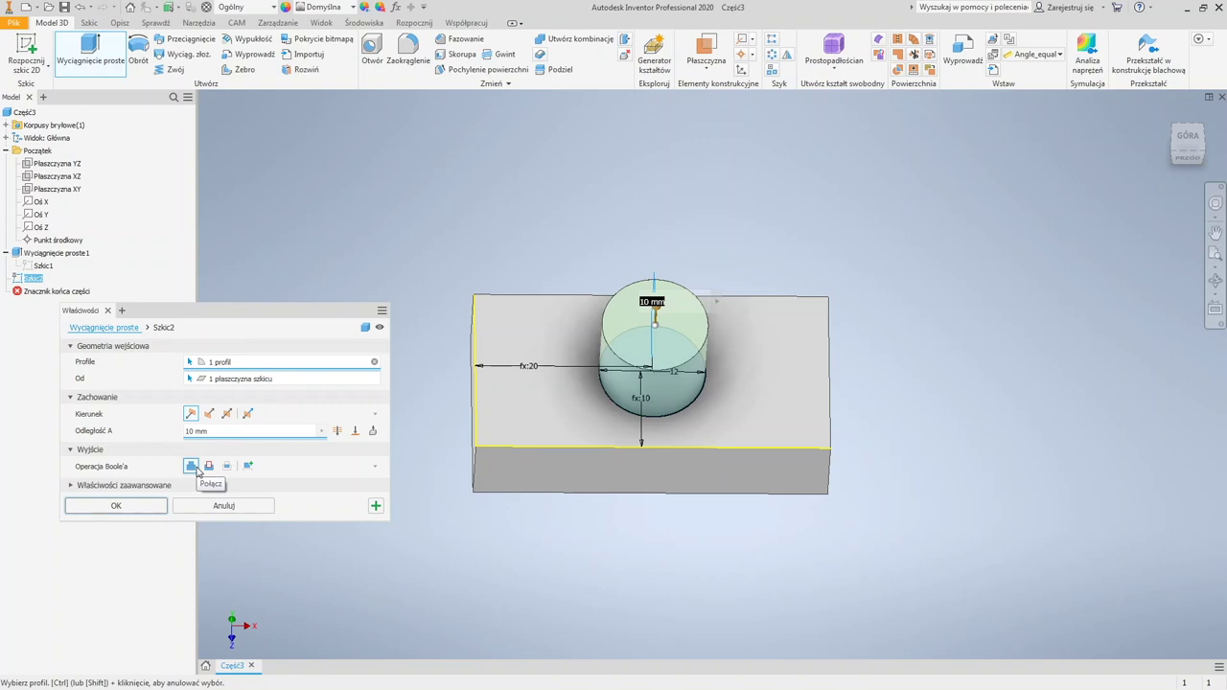
left_click(209, 465)
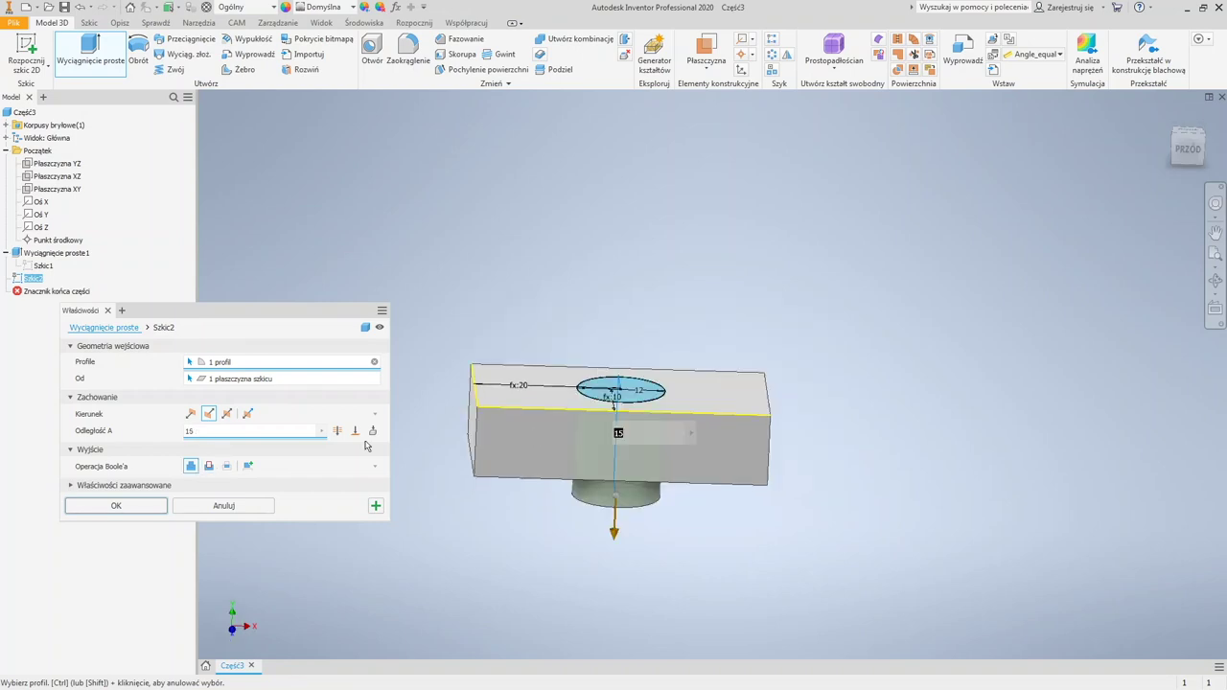
left_click(227, 413)
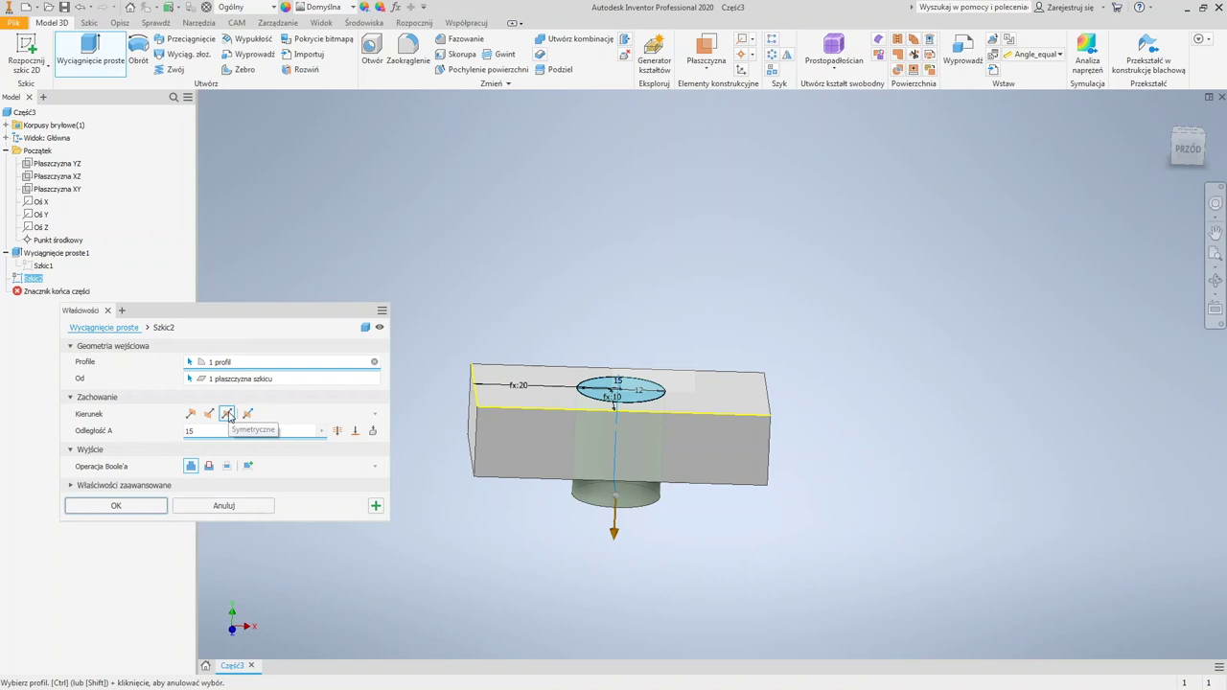
left_click_drag(614, 526, 624, 268)
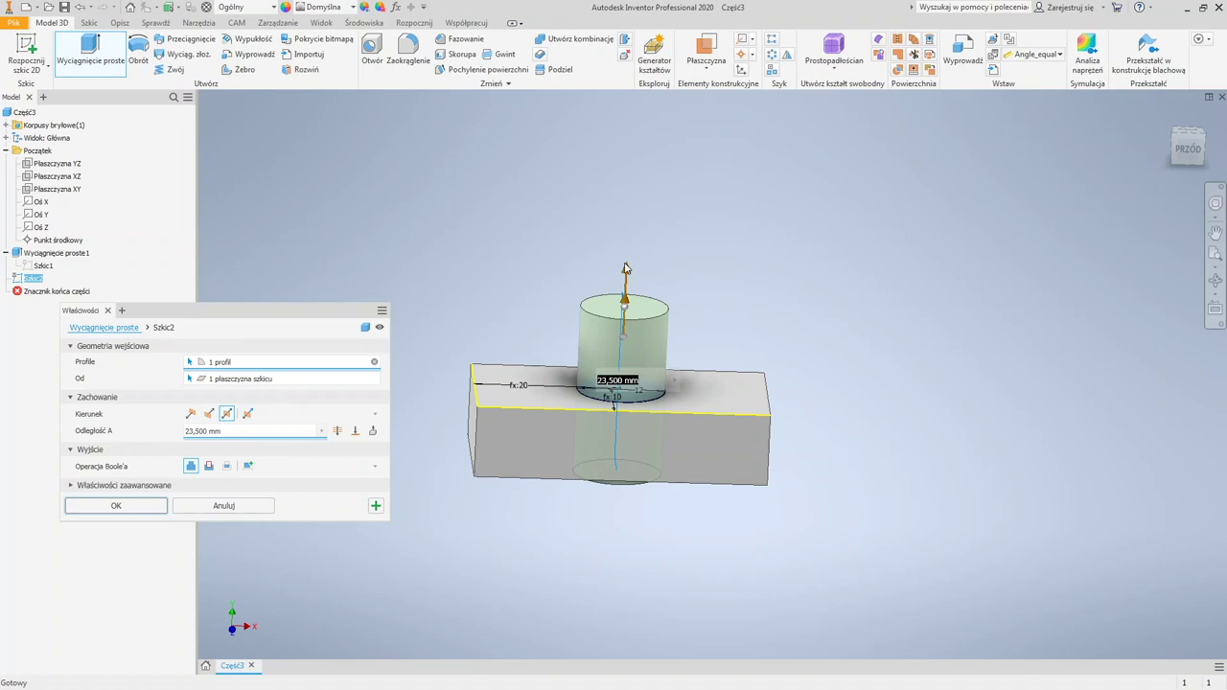
Step: Set the circle's extrusion to 20 mm in the flipped direction down through the block, and create it as a new solid
type("20")
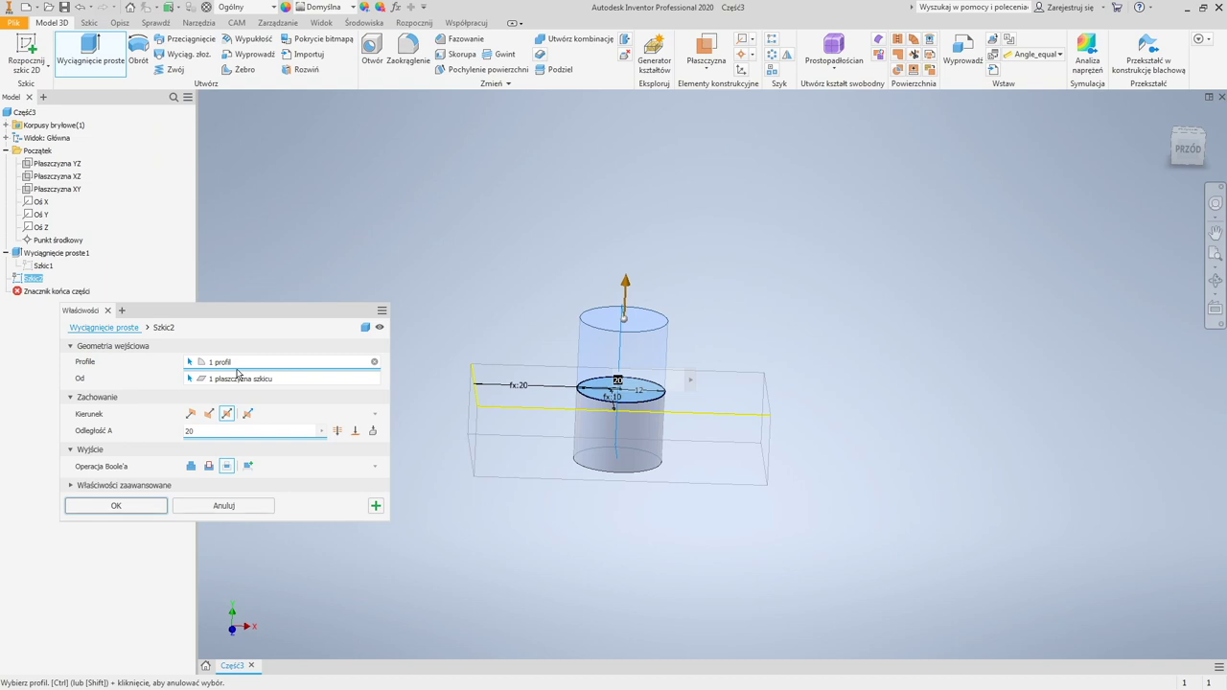
left_click(209, 413)
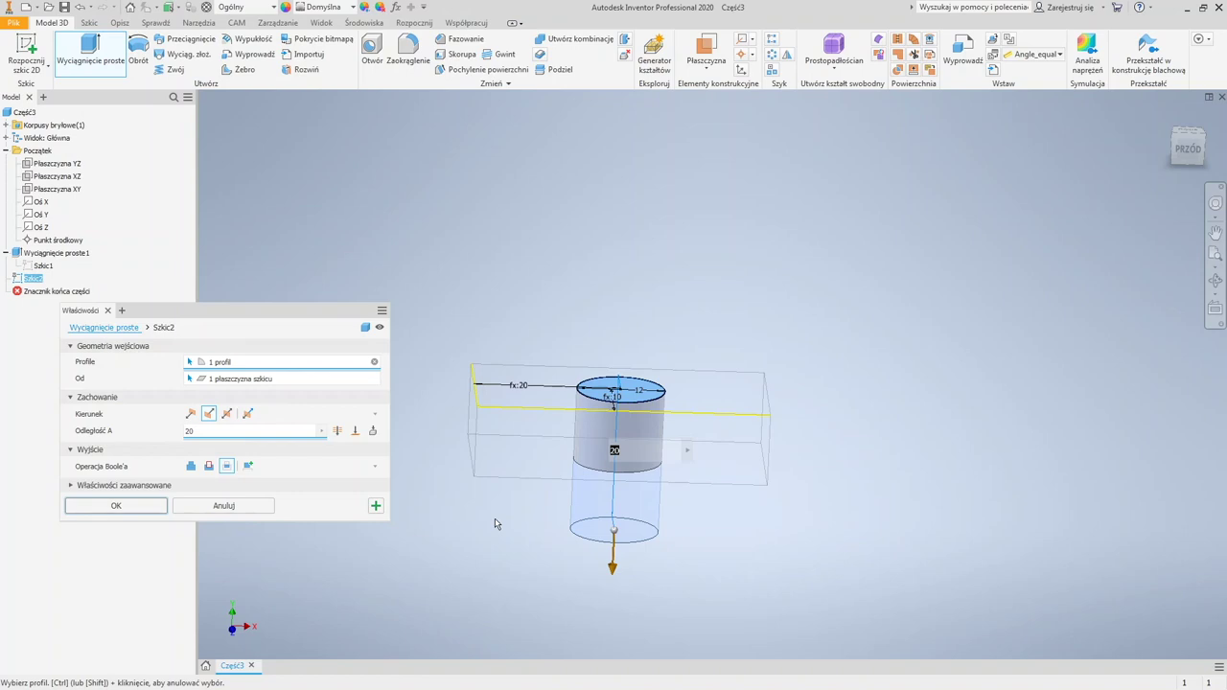
left_click(248, 466)
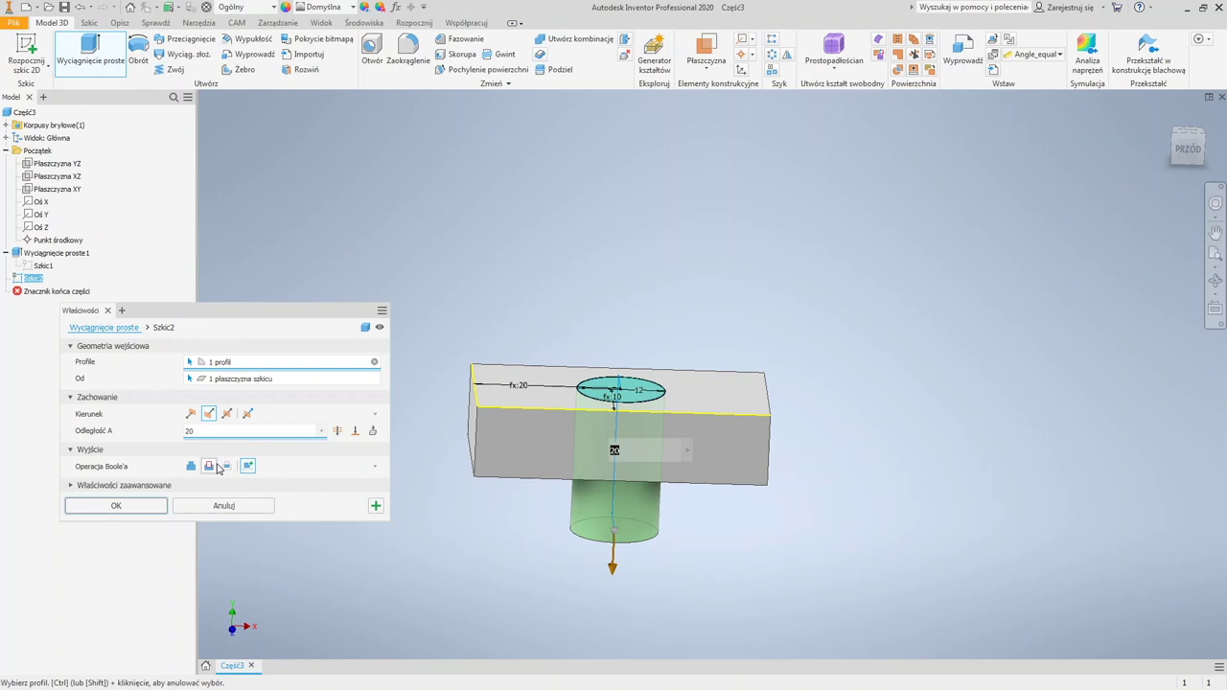
left_click(214, 468)
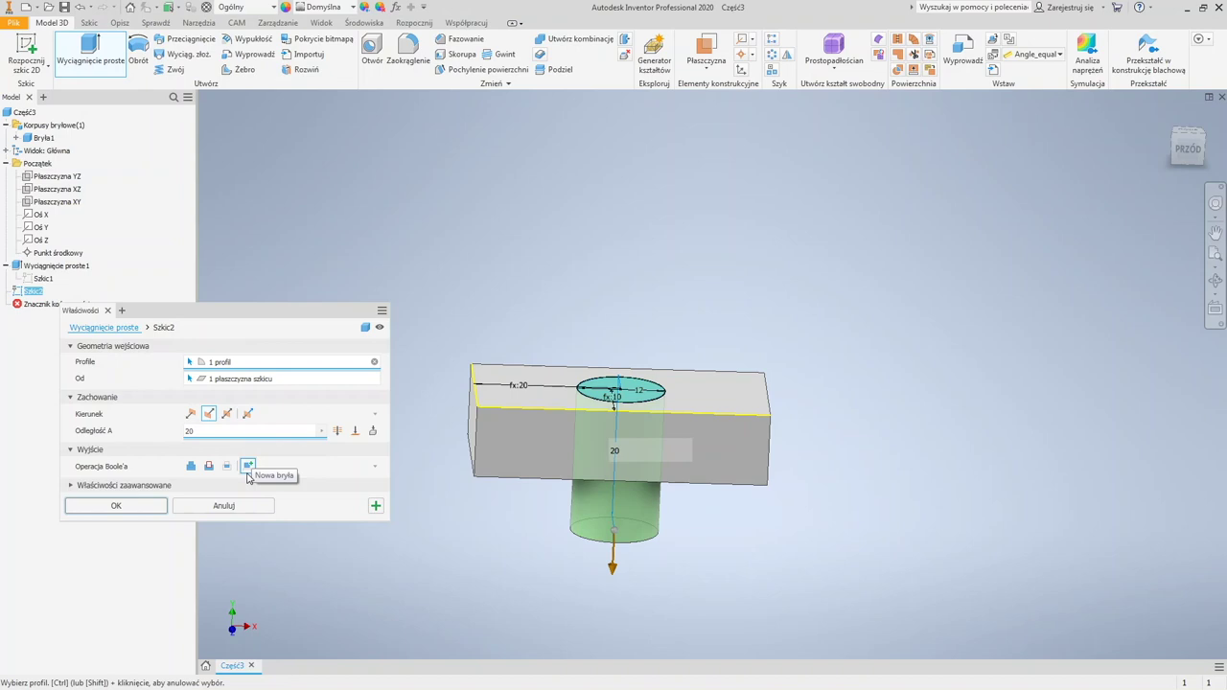
key("Return")
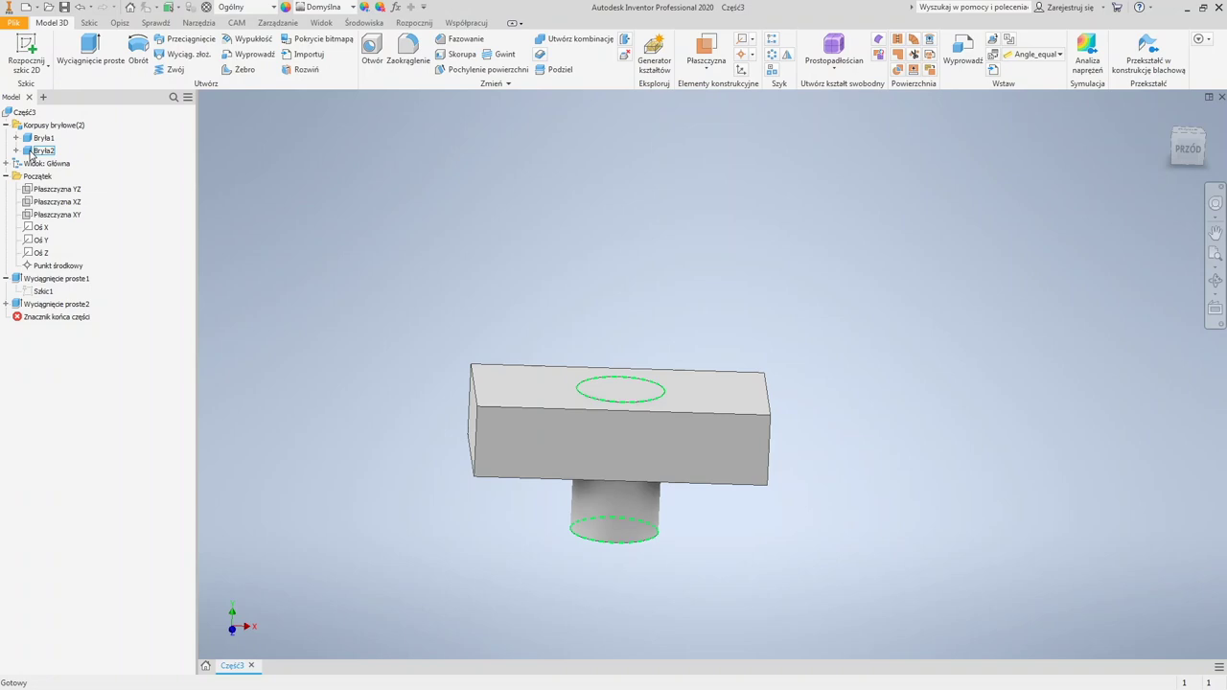
Step: Edit the cylinder's extrusion, and try joining it and cutting it through all in the flipped direction
double_click(55, 304)
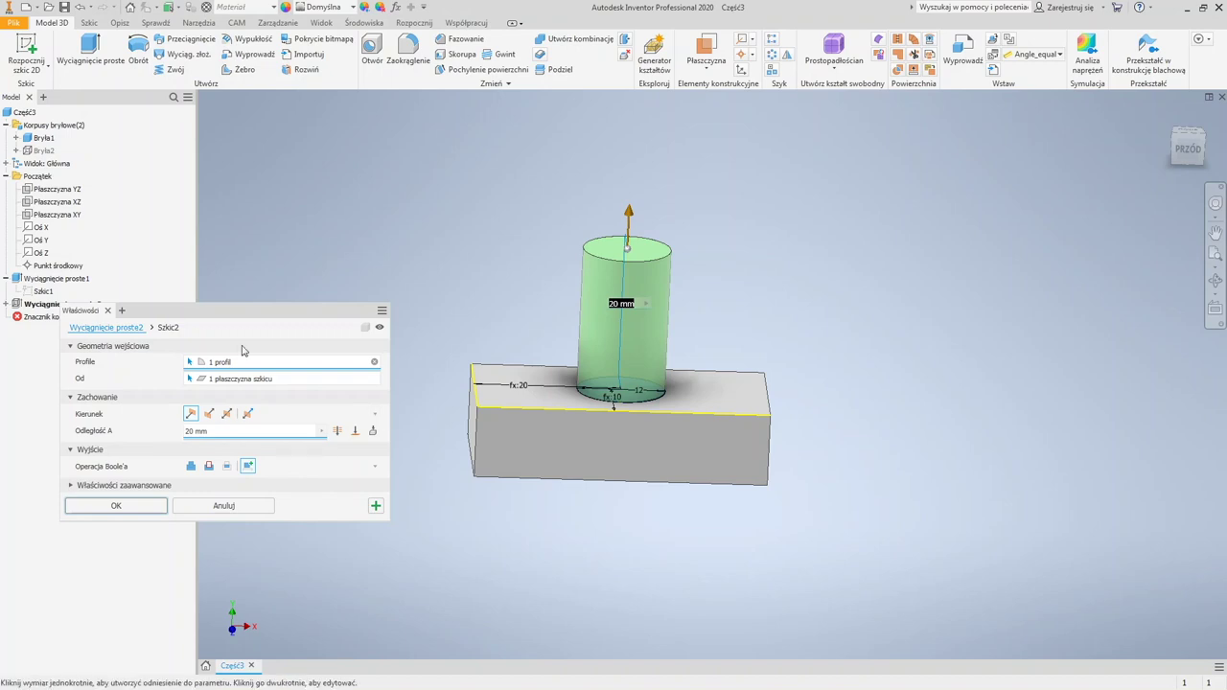
left_click(191, 466)
left_click(209, 467)
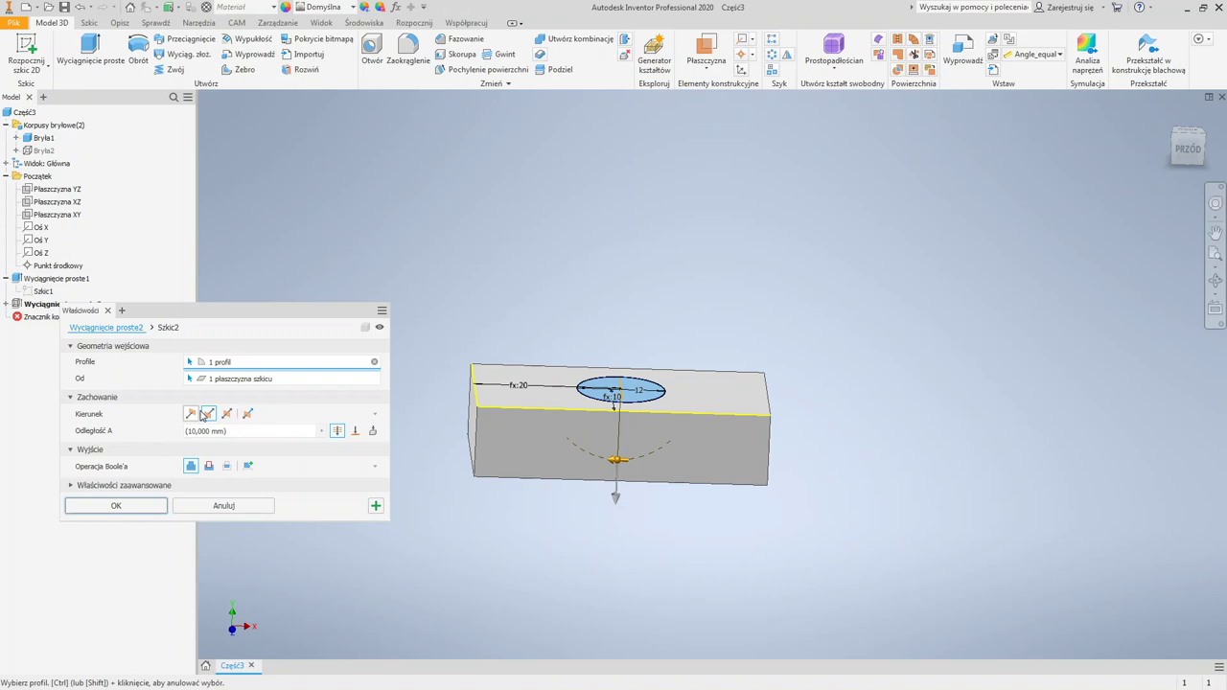
left_click(208, 413)
middle_click_drag(499, 413, 545, 378, "shift")
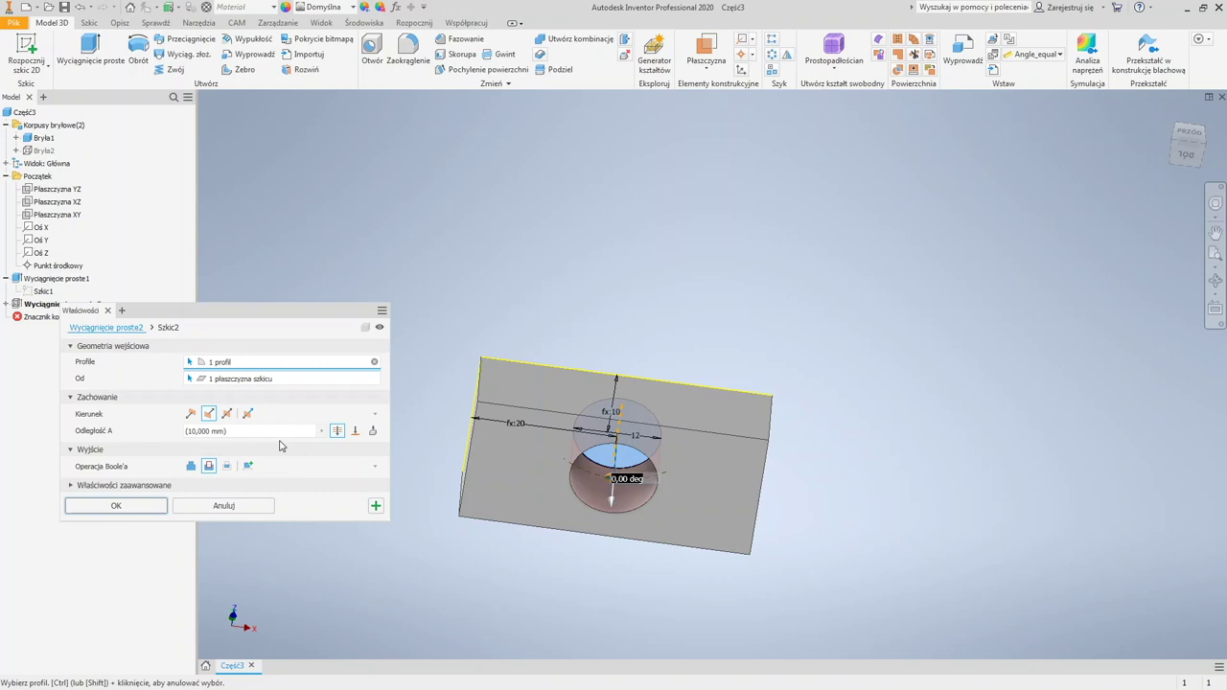
Step: Direct the circle's extrusion upward from the block's top face and join it to the block
key("F4")
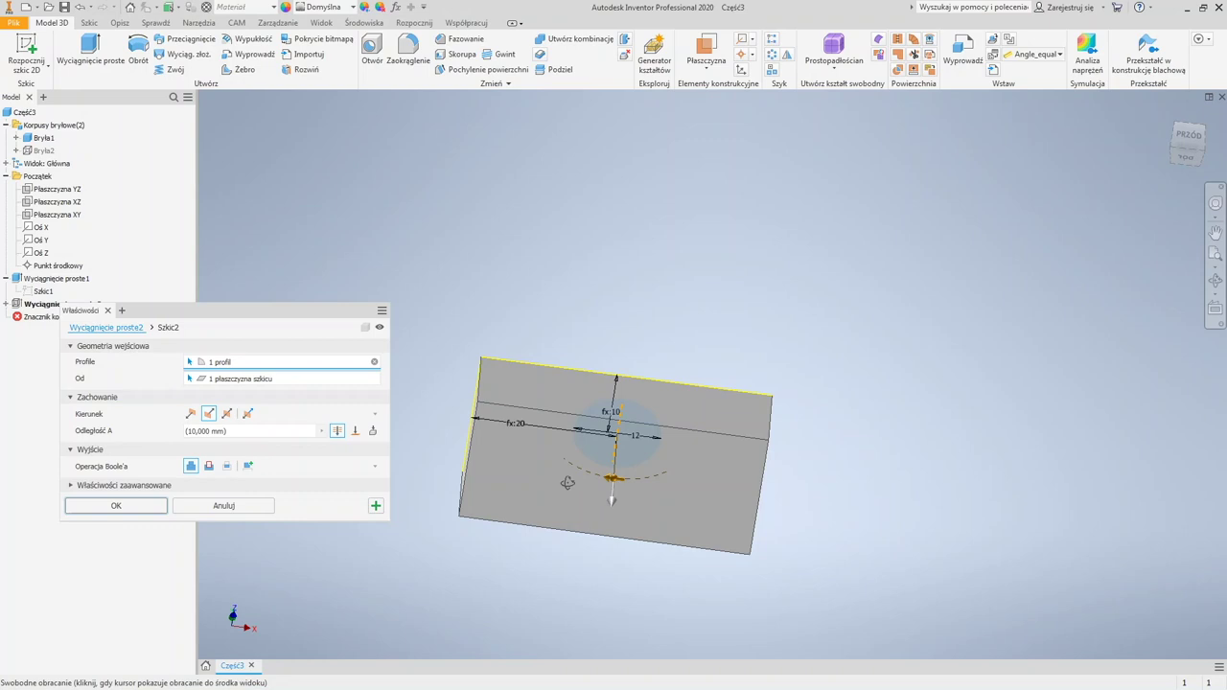
left_click_drag(567, 482, 192, 416)
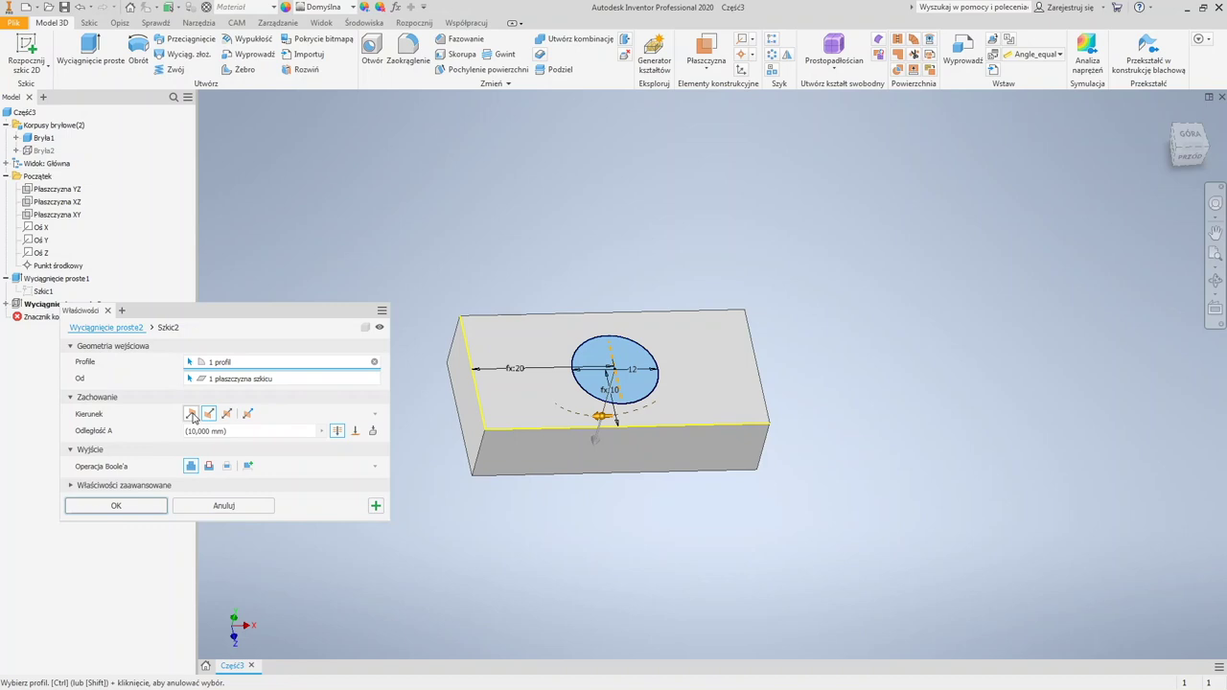
left_click(339, 430)
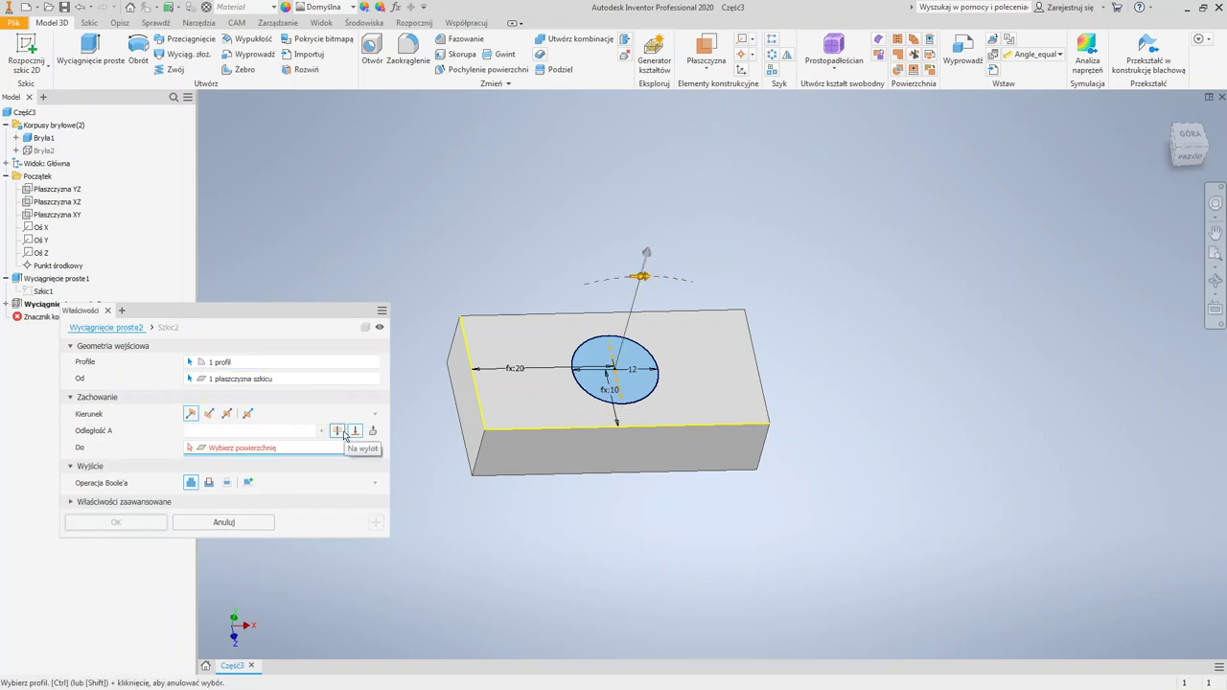
left_click(338, 430)
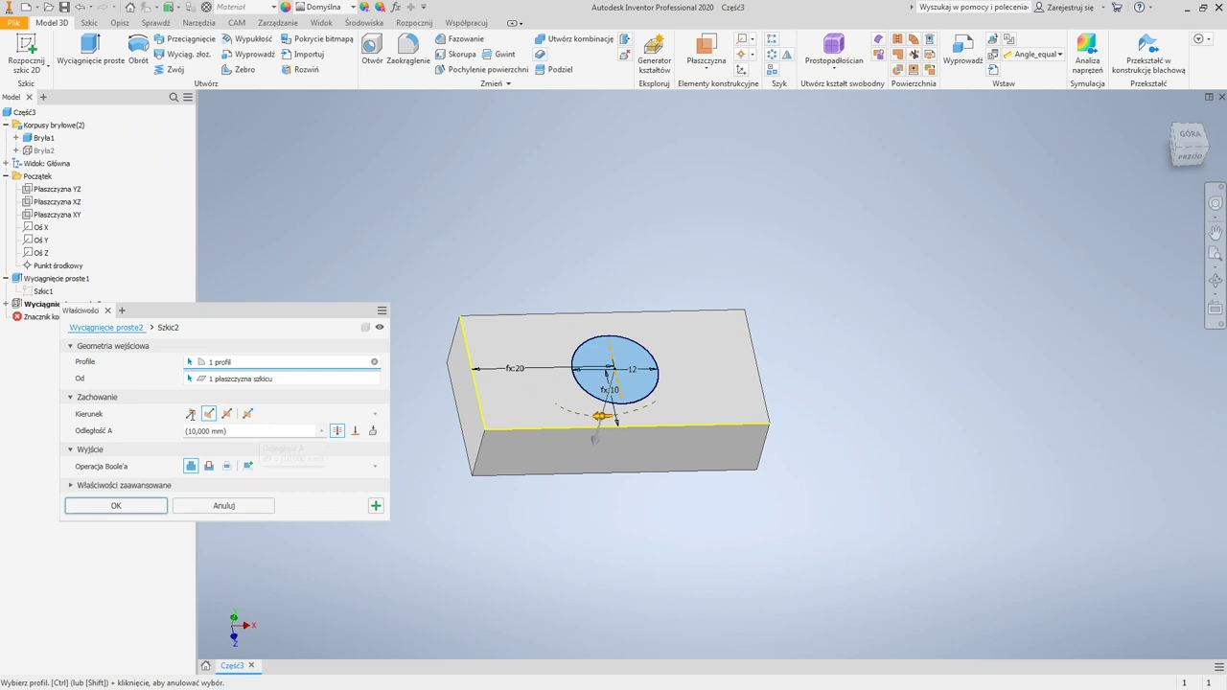
left_click(116, 505)
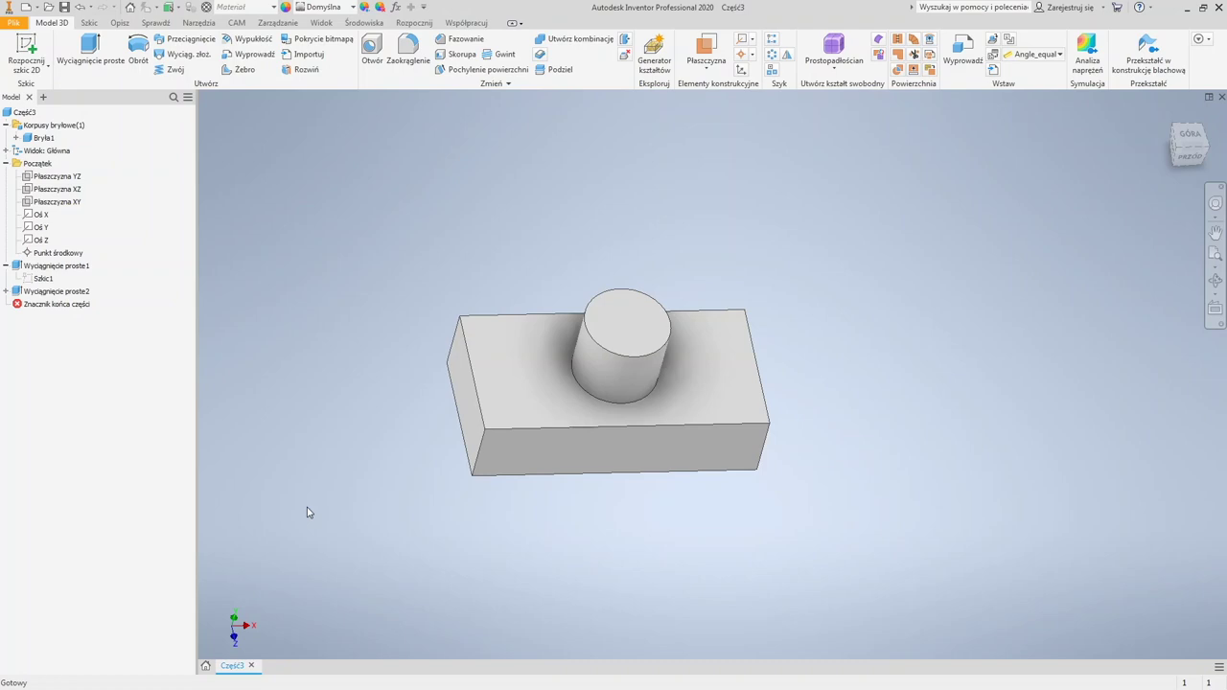
Step: In Szkic2, add a driven dimension from the circle's centre to the block's right edge, and check the left-edge dimension's equation
double_click(662, 345)
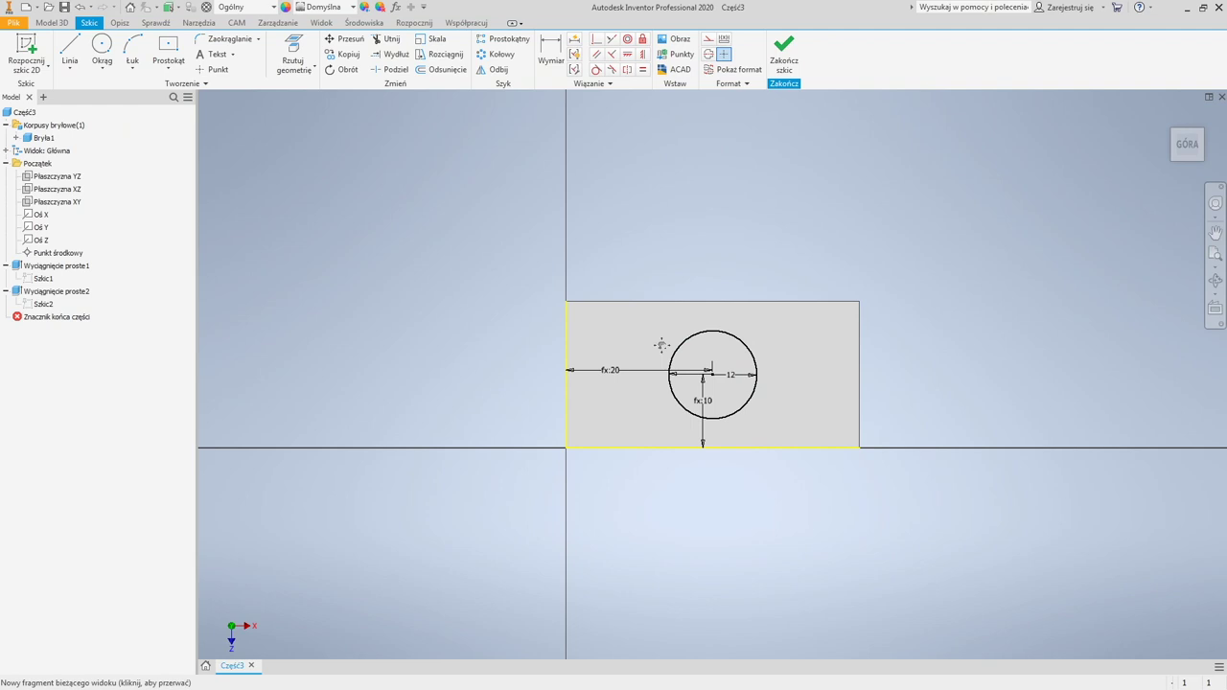
scroll(662, 346, "up", 3)
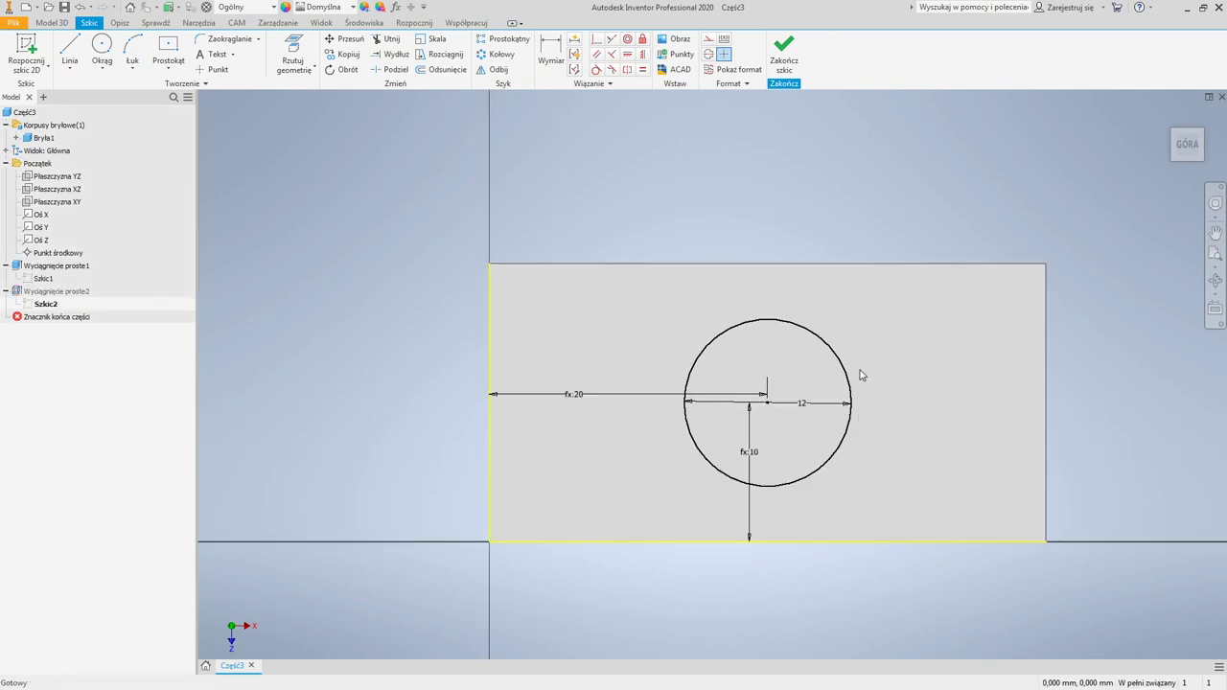
key("d")
middle_click_drag(860, 375, 718, 370)
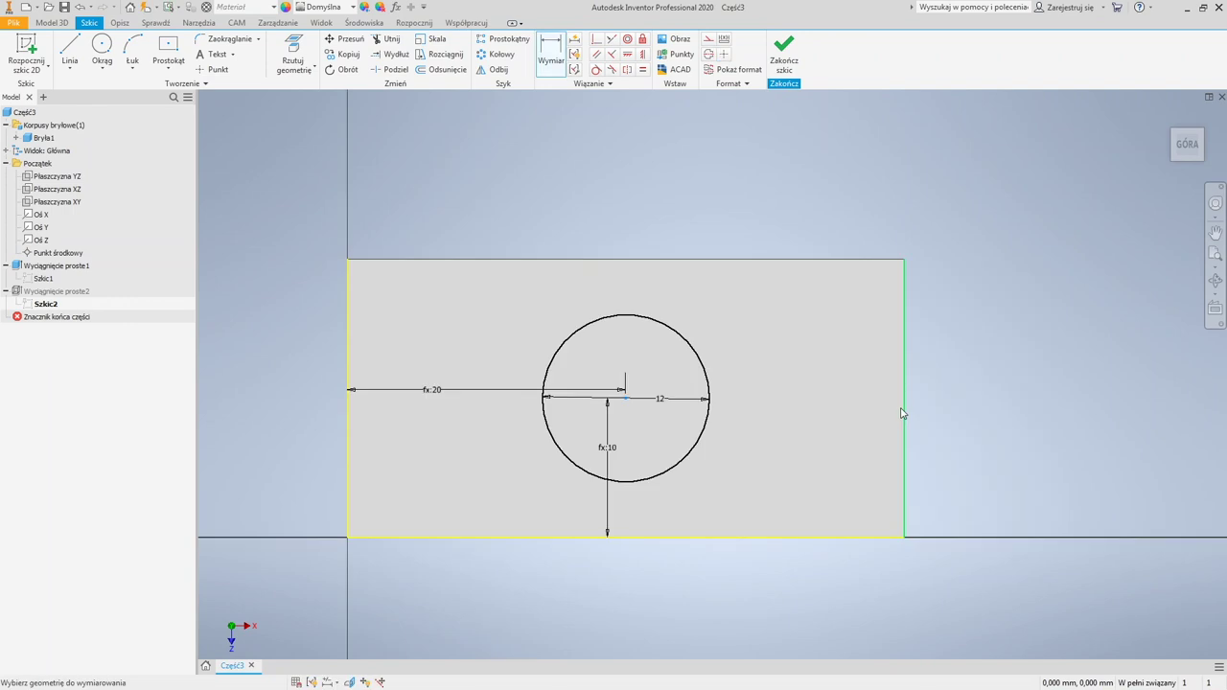
left_click(902, 413)
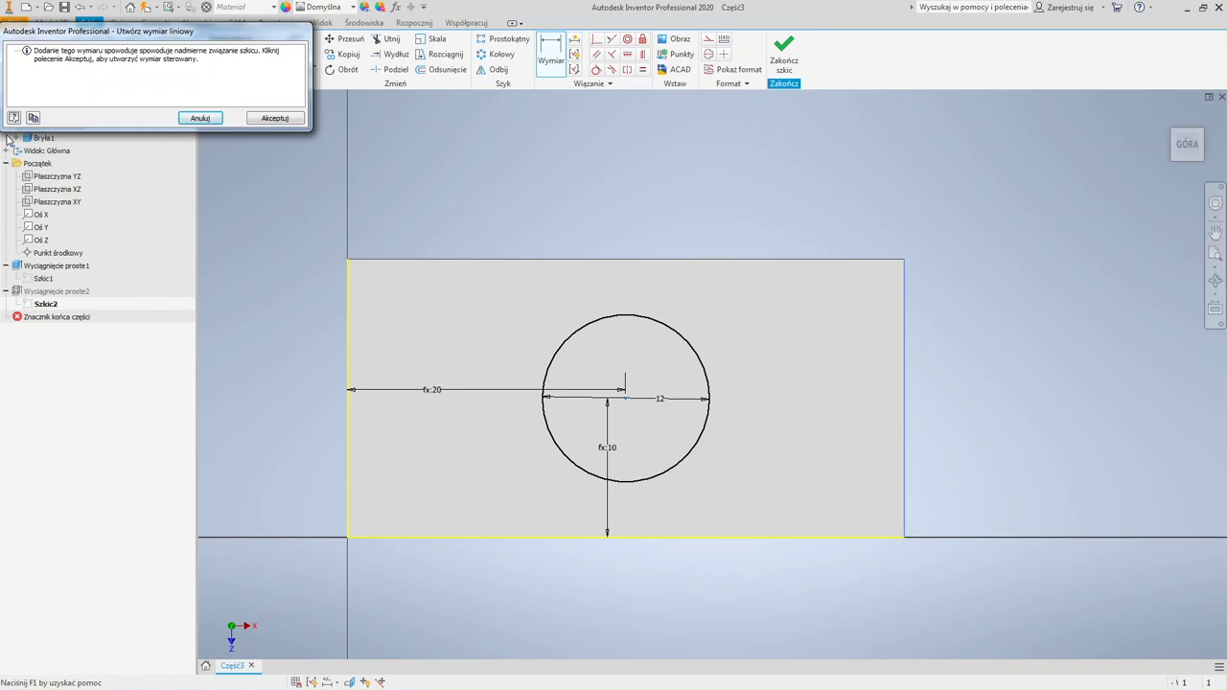
left_click(275, 118)
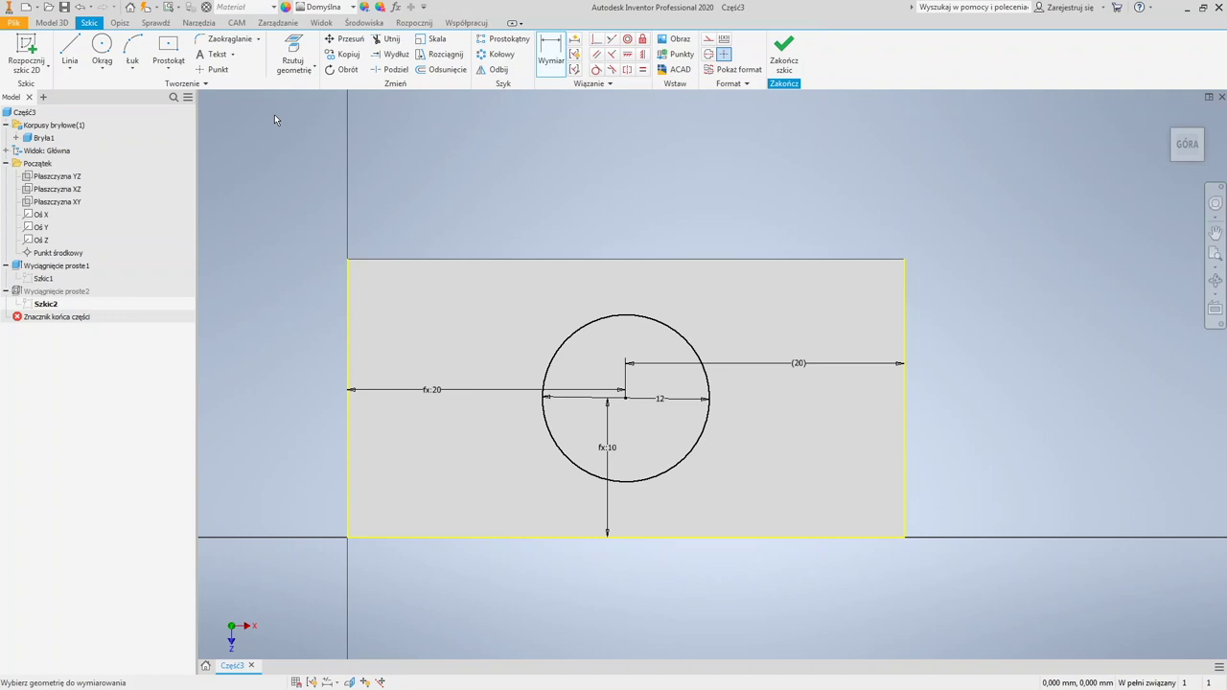
left_click(441, 393)
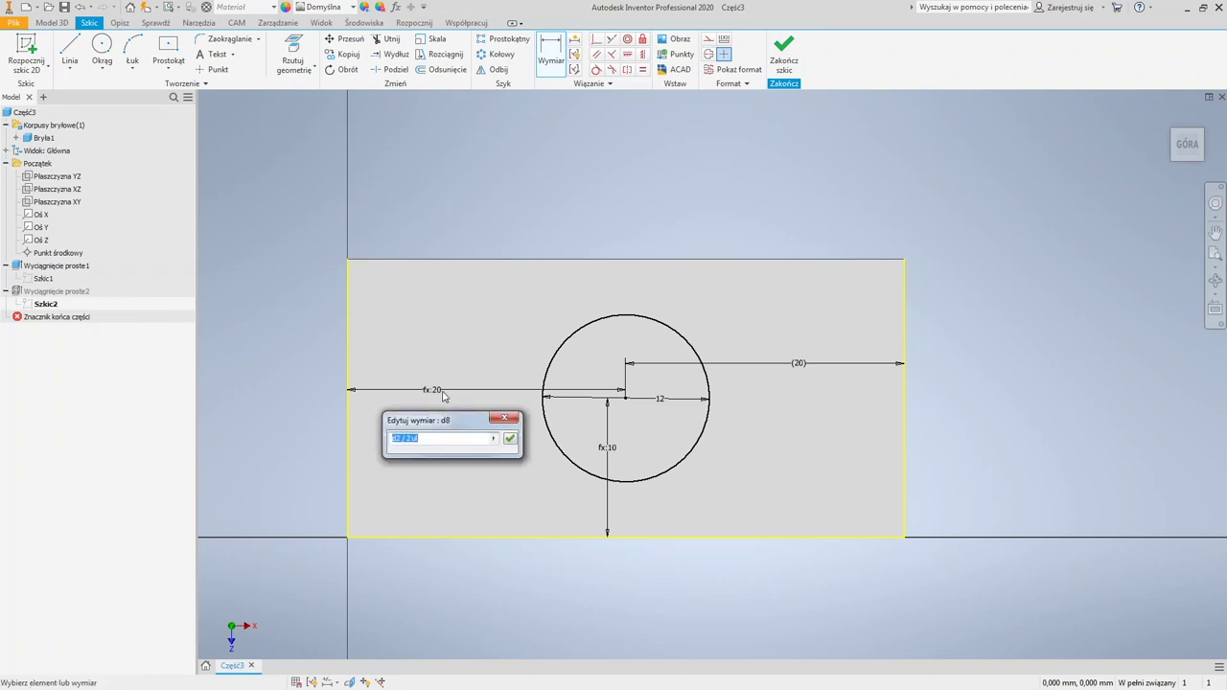
left_click(503, 417)
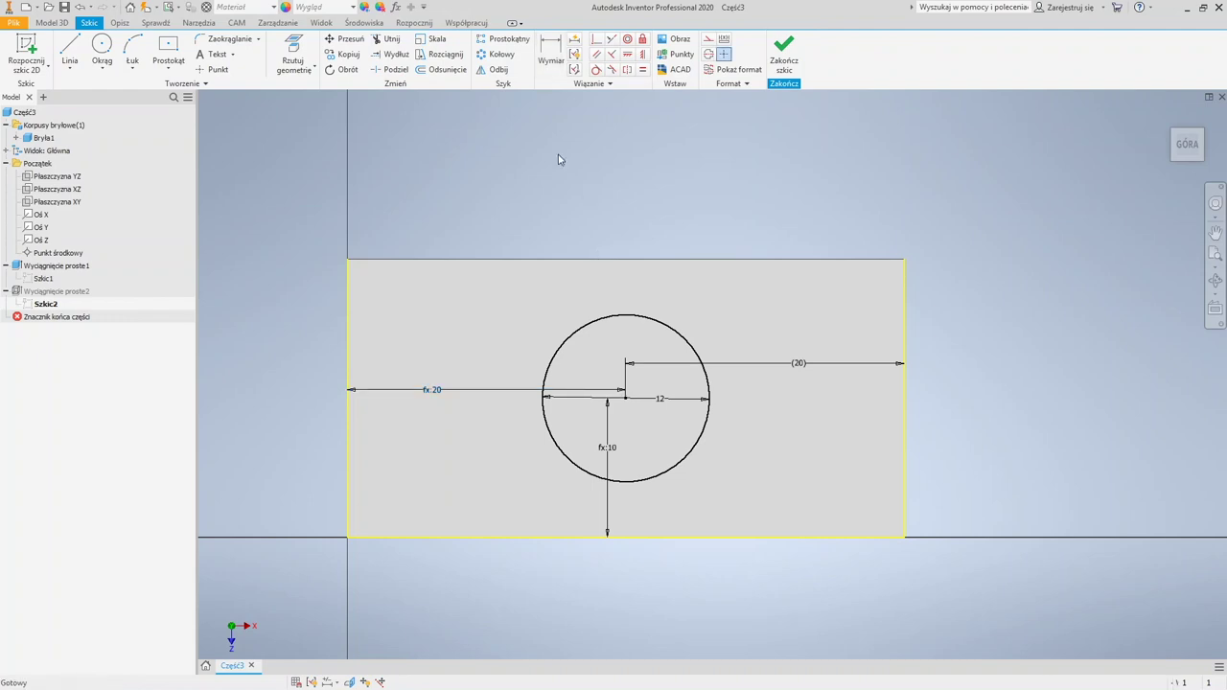
Step: Remove the circle's left-edge dimension, make the right-edge dimension driving, and set it to 30 mm
right_click(485, 391)
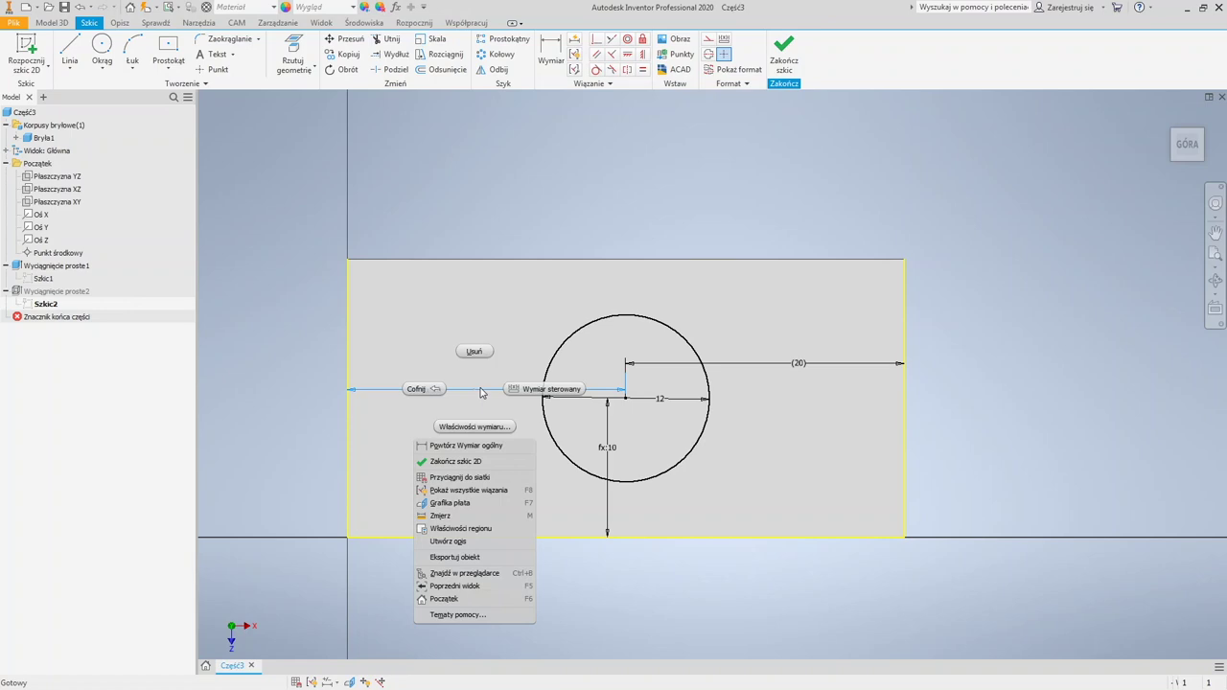
left_click(552, 388)
double_click(809, 365)
type("3")
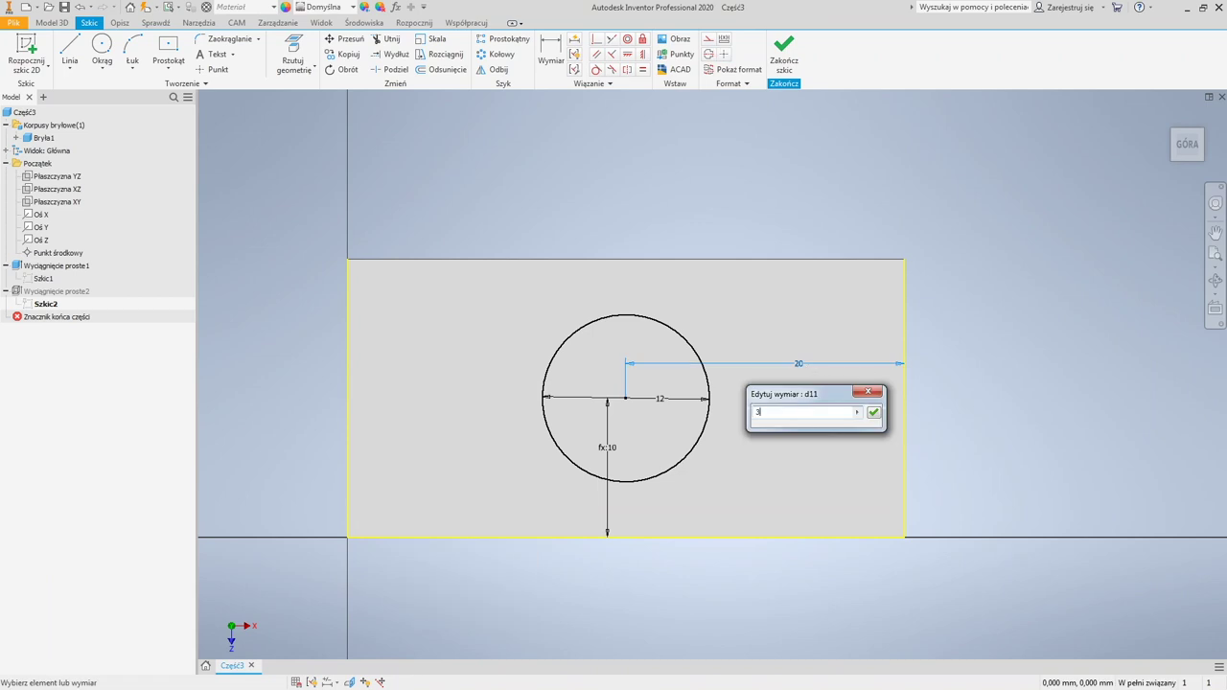
type("0")
key("Return")
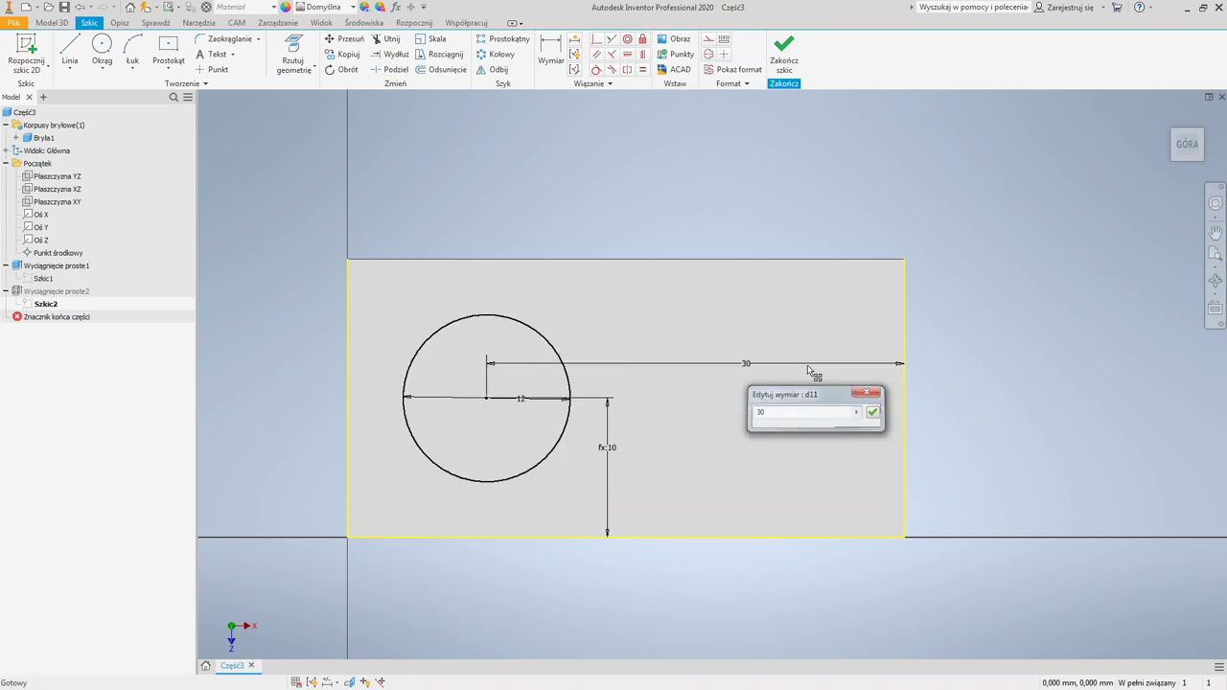
Step: Return the circle's right-edge distance to an equation-driven 20 mm, and finish the sketch
key("ctrl+z")
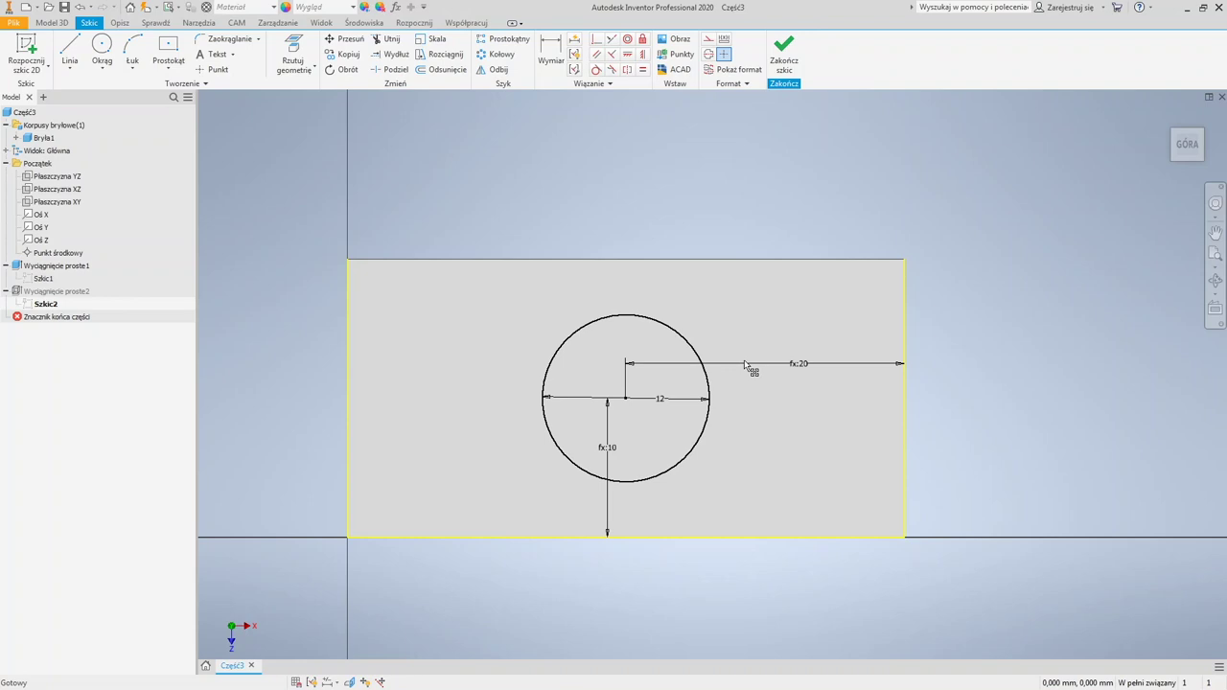
key("ctrl+Return")
scroll(583, 304, "down", 3)
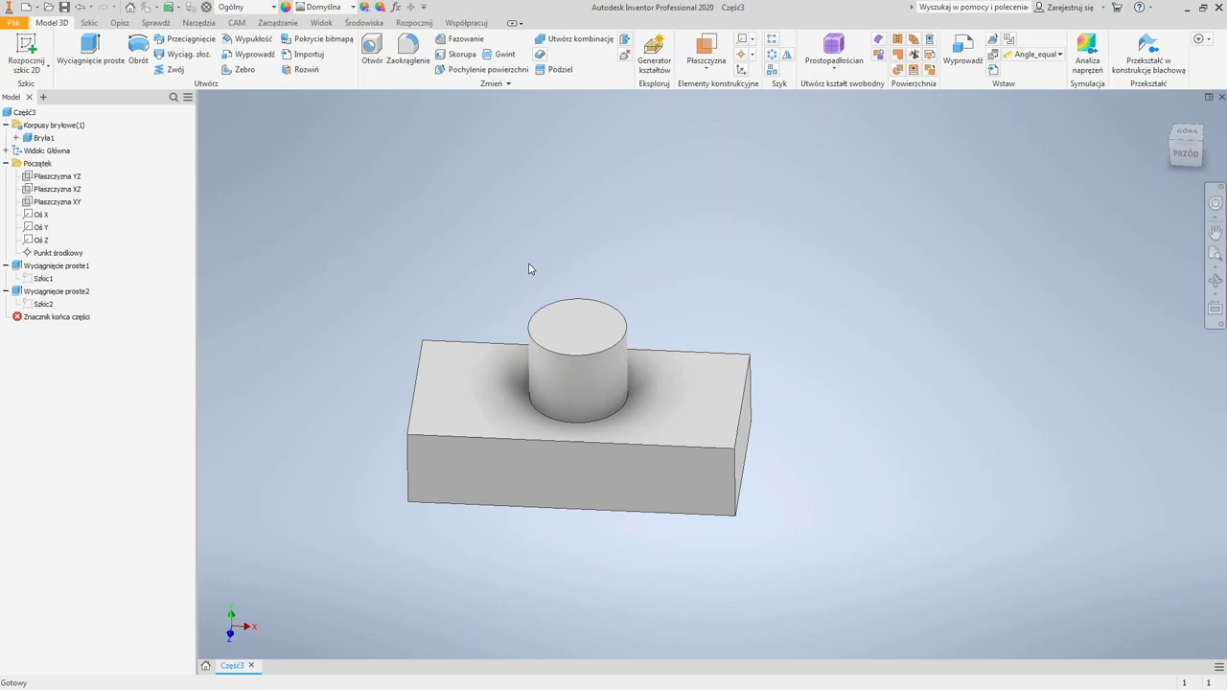
Step: Fillet the cylinder's top edge with a 2 mm radius and the block's front and left top edges with 3 mm
key("f")
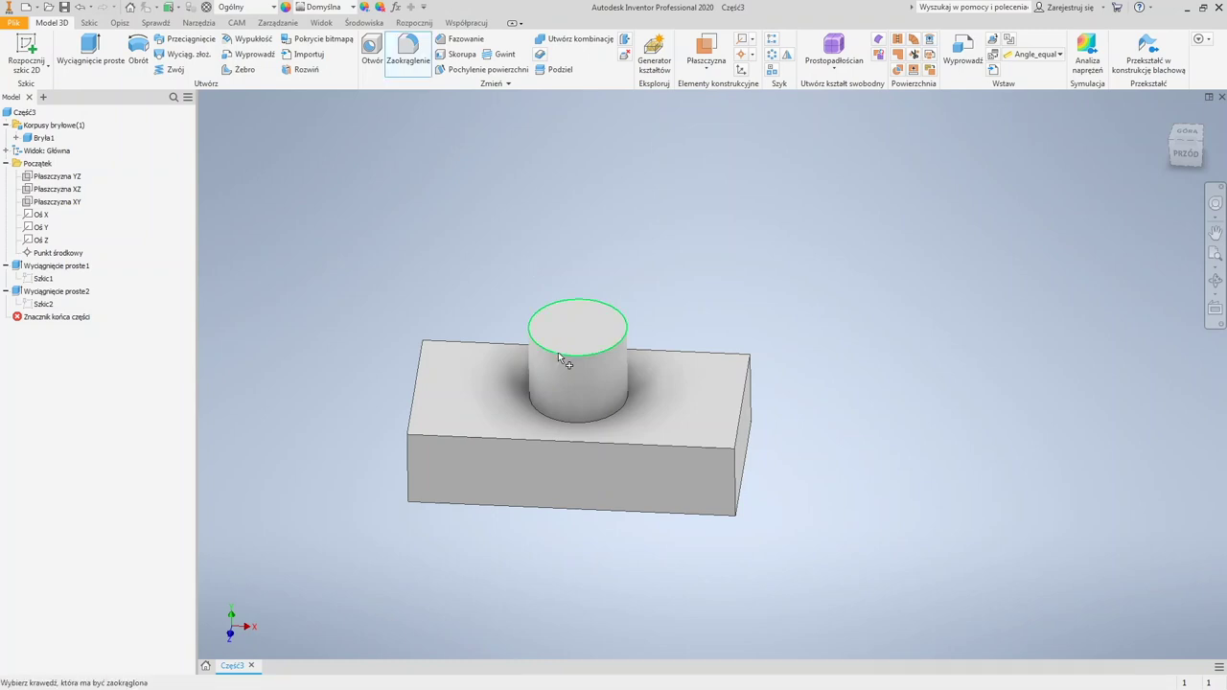
left_click(560, 358)
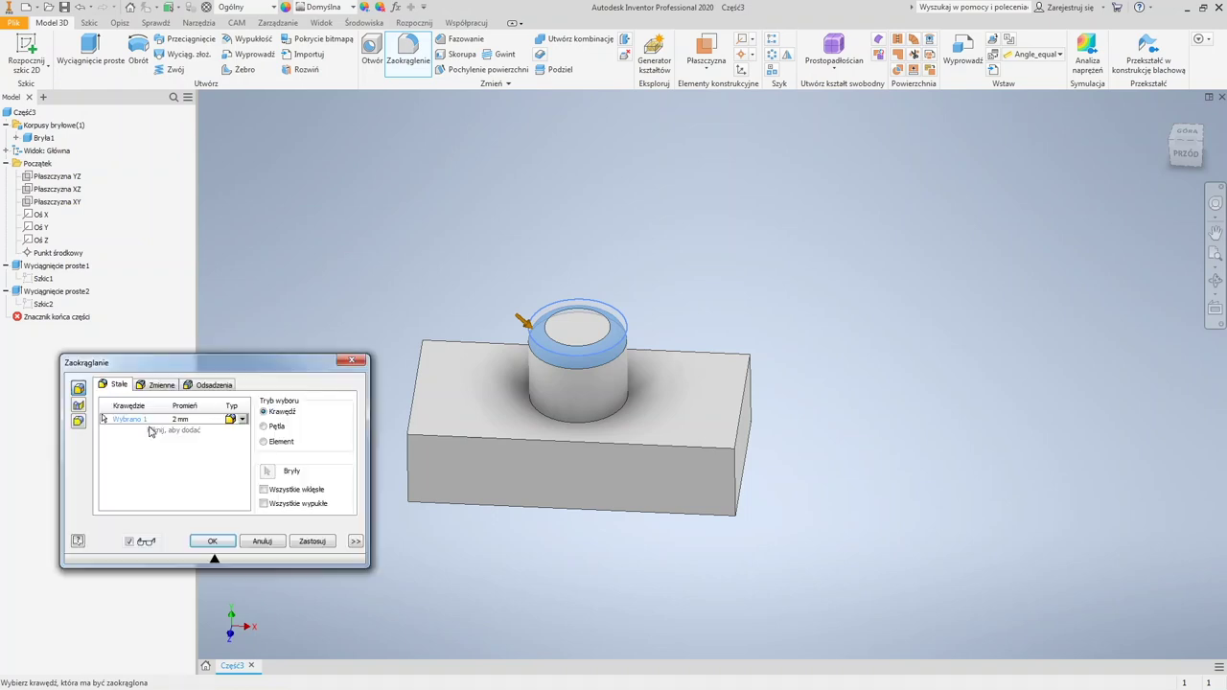
left_click(165, 433)
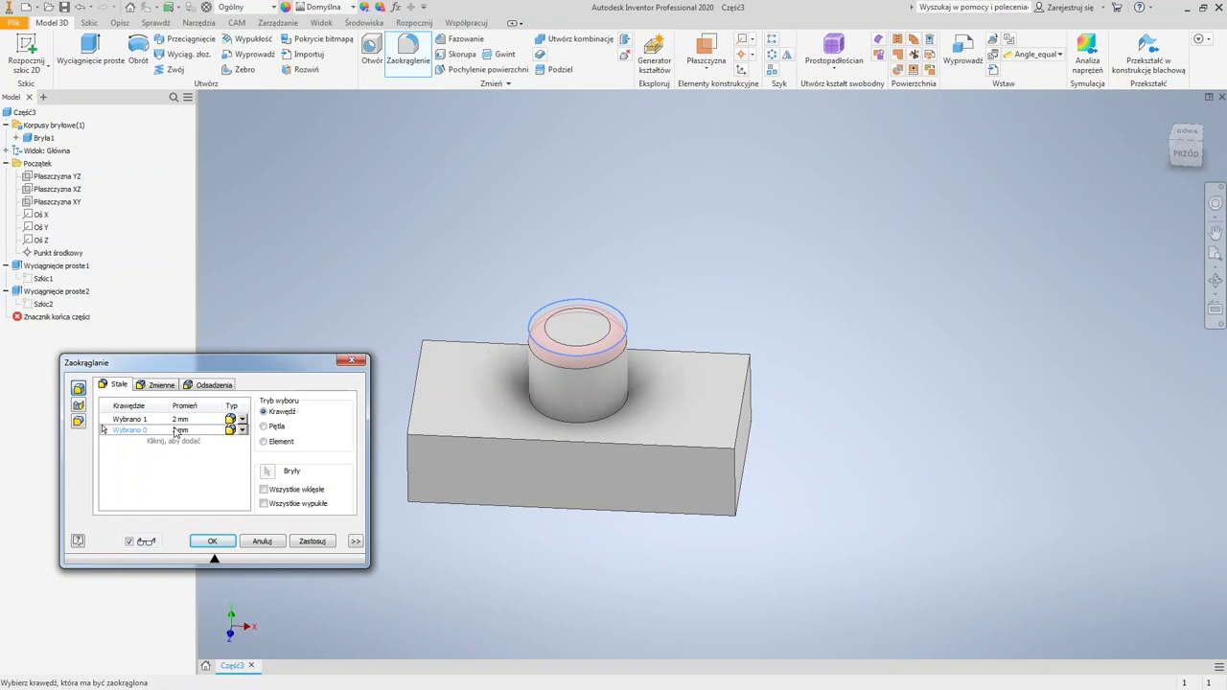
type("3")
left_click(212, 541)
Step: Reopen the Zaokrąglenie1 fillet to review its edge sets and radii, and close it with the same settings
left_click(36, 319)
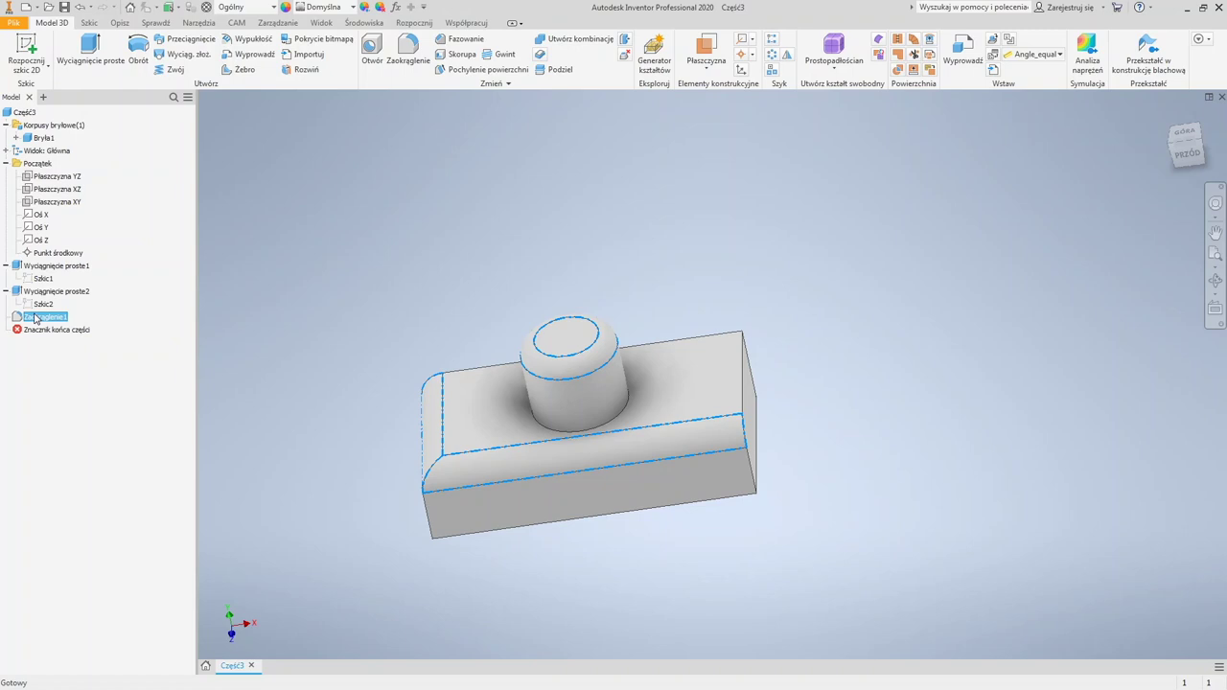
double_click(35, 318)
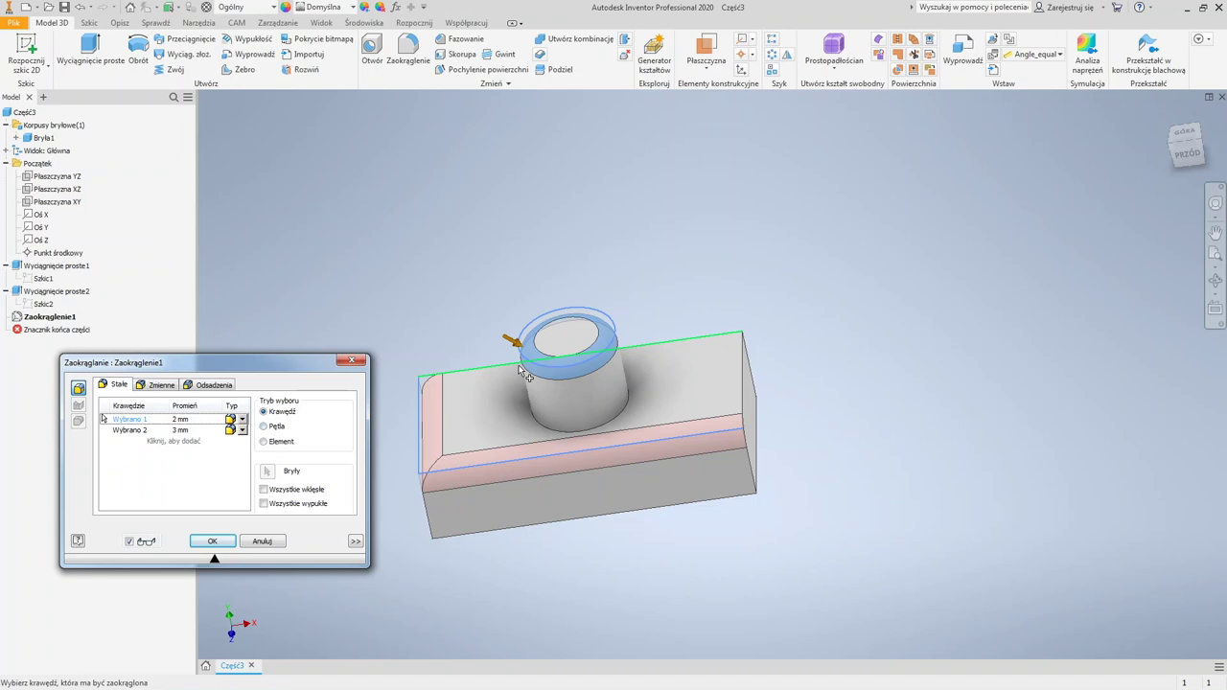
key("Return")
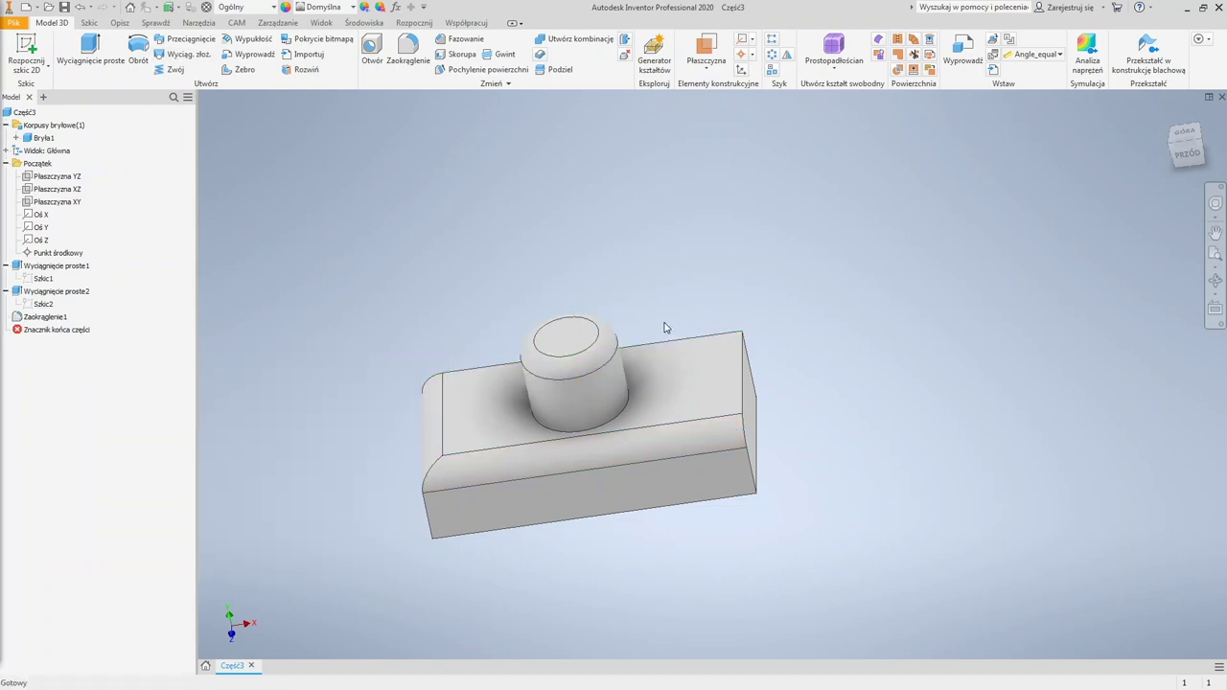
Step: Chamfer the block's back and right-hand top edges with a distance of 2 mm
middle_click_drag(669, 327, 629, 367, "shift")
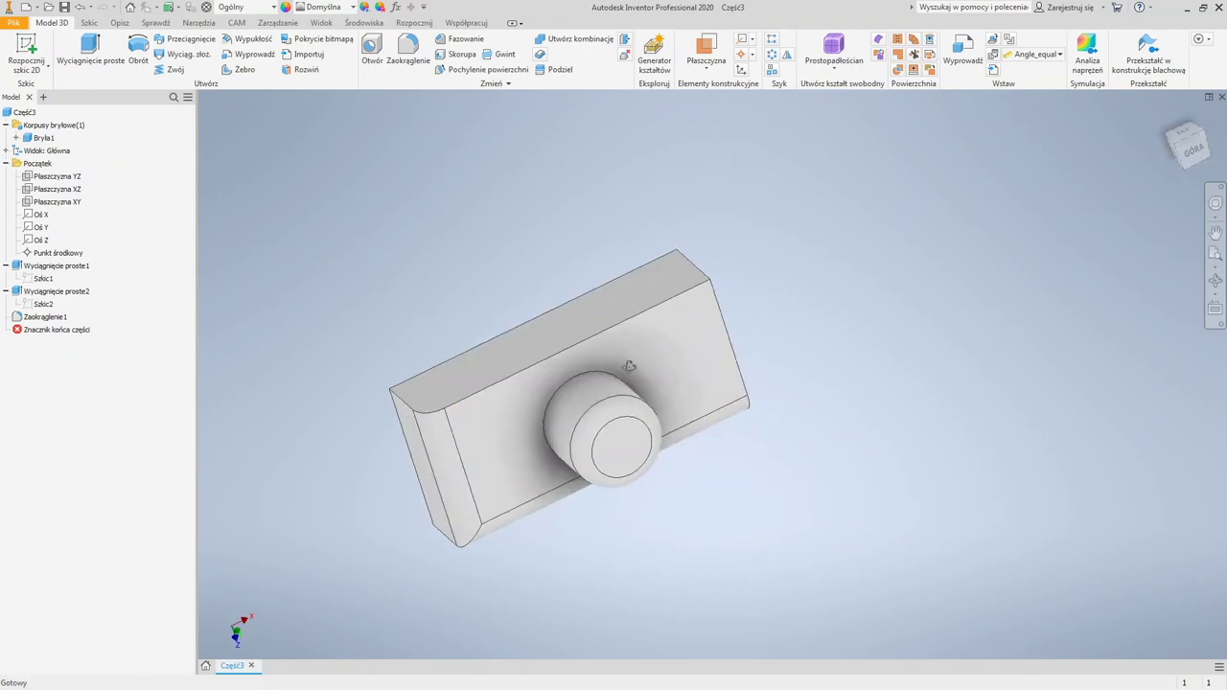
left_click(466, 38)
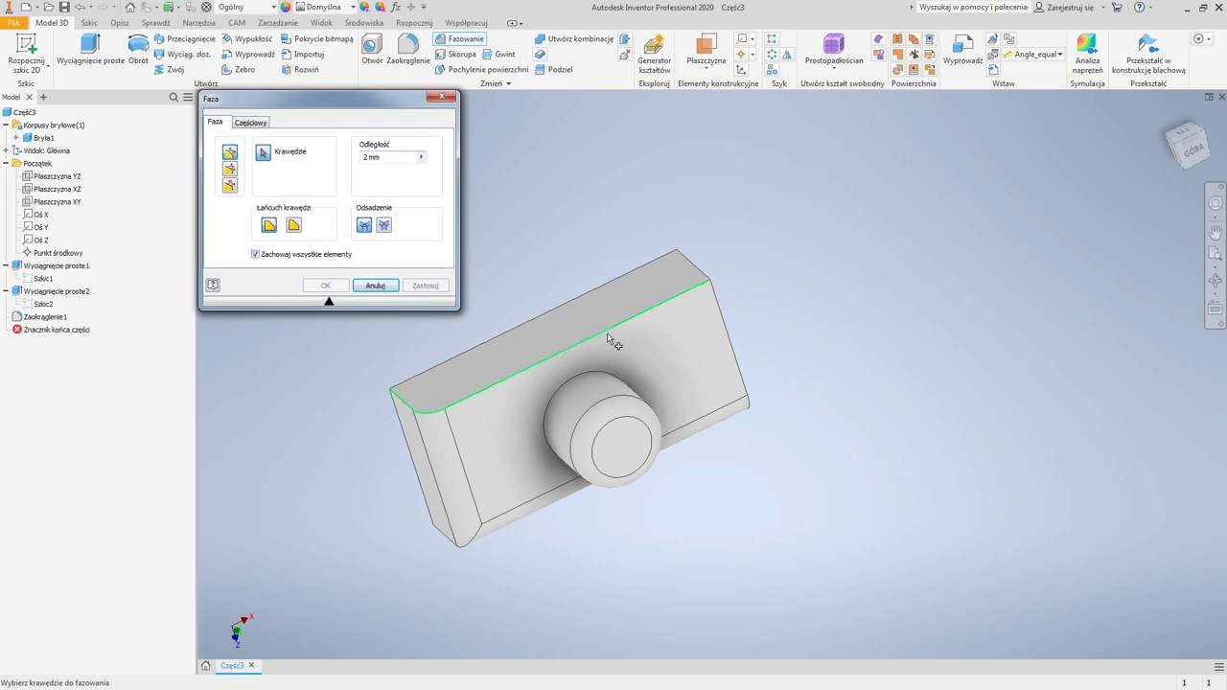
left_click(608, 337)
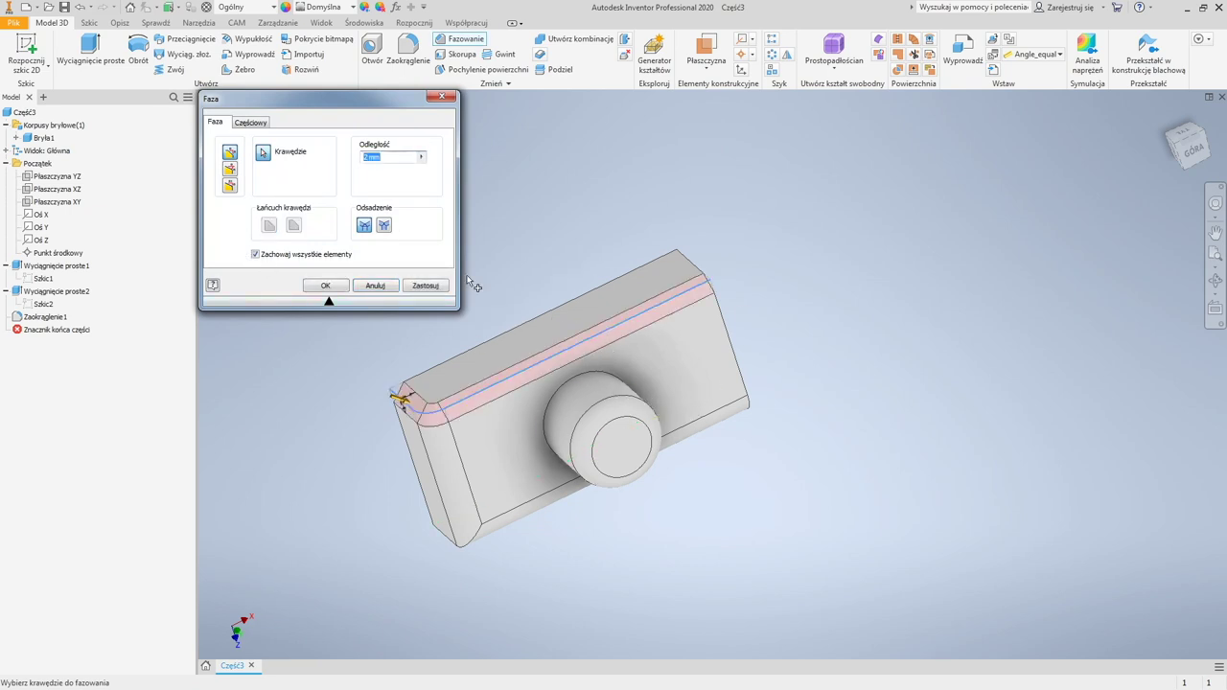
left_click(726, 335)
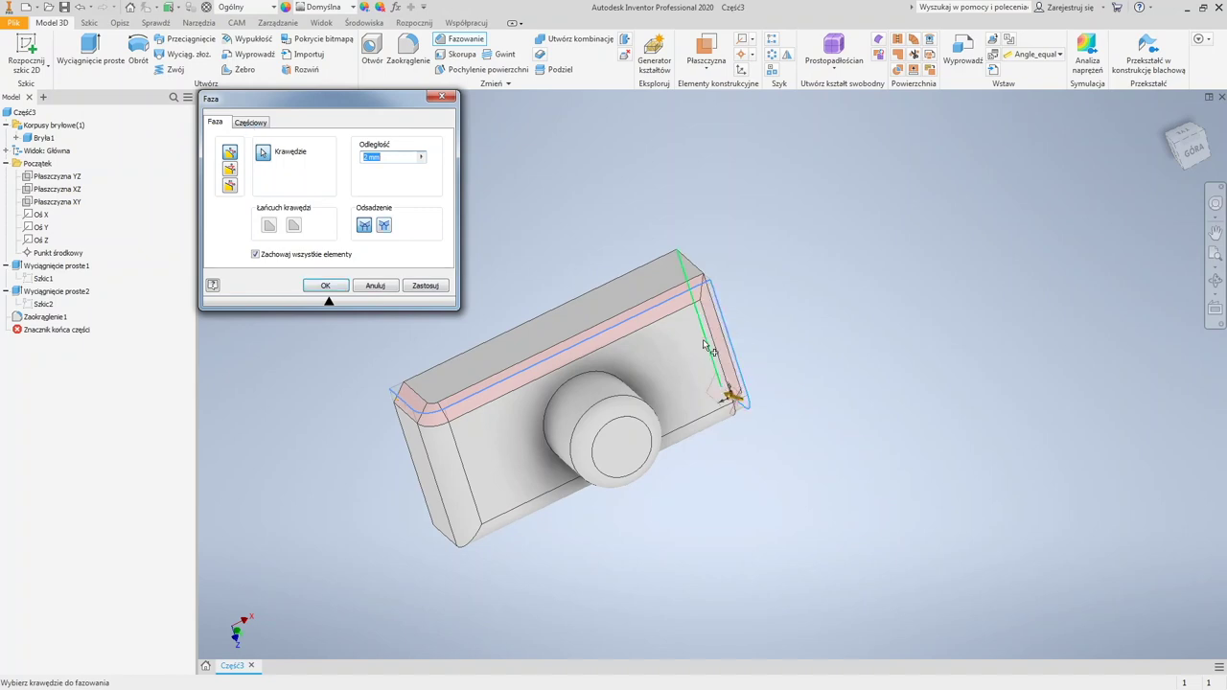
key("F4")
left_click_drag(666, 367, 575, 326)
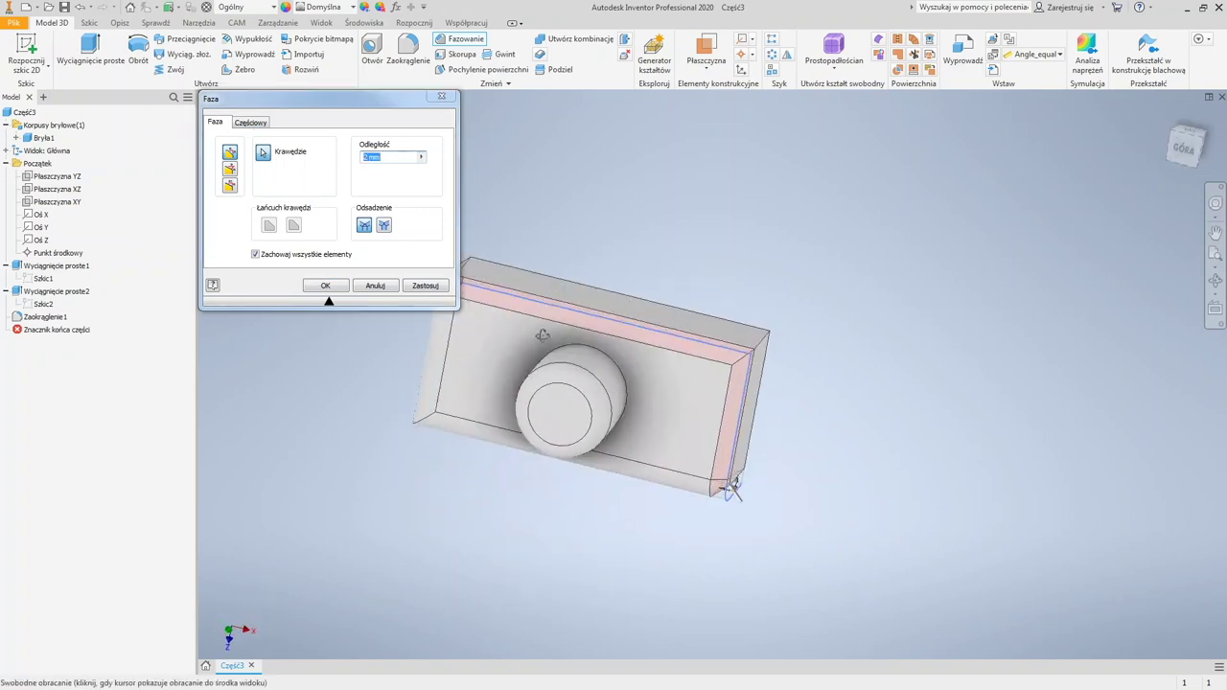
left_click(322, 286)
Step: Collapse the origin folder and roll the part history back to directly after the block's extrusion, Wyciągnięcie proste1
key("F4")
left_click_drag(489, 351, 495, 265)
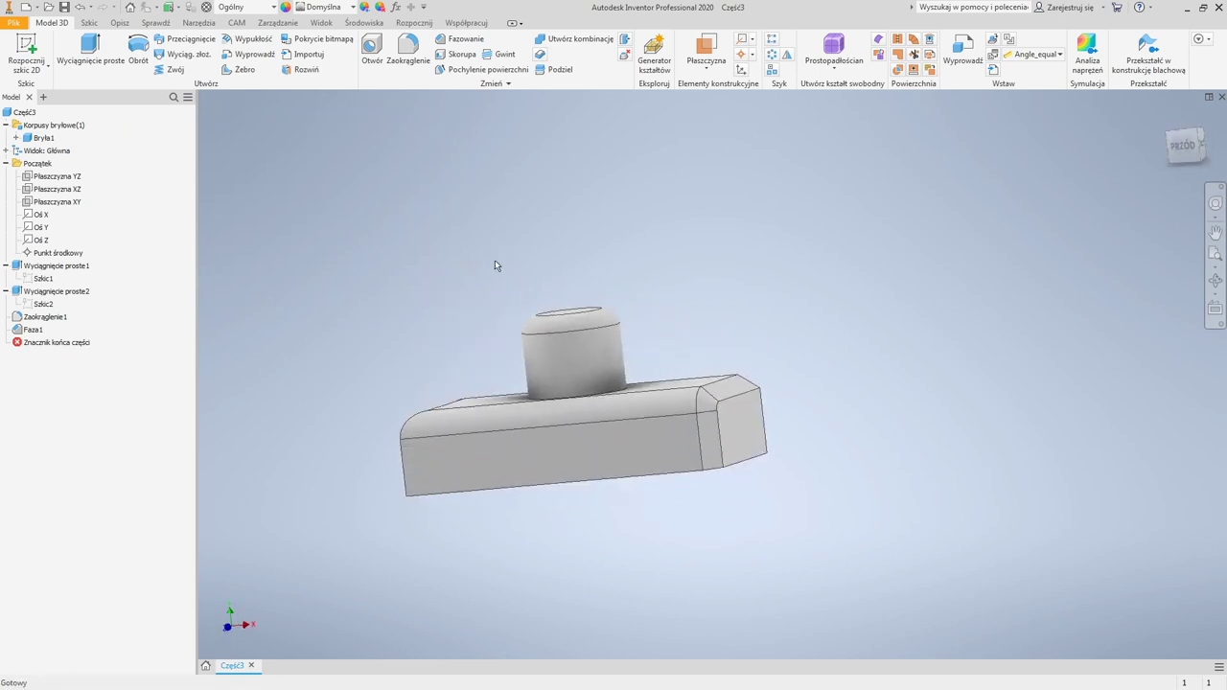
key("F4")
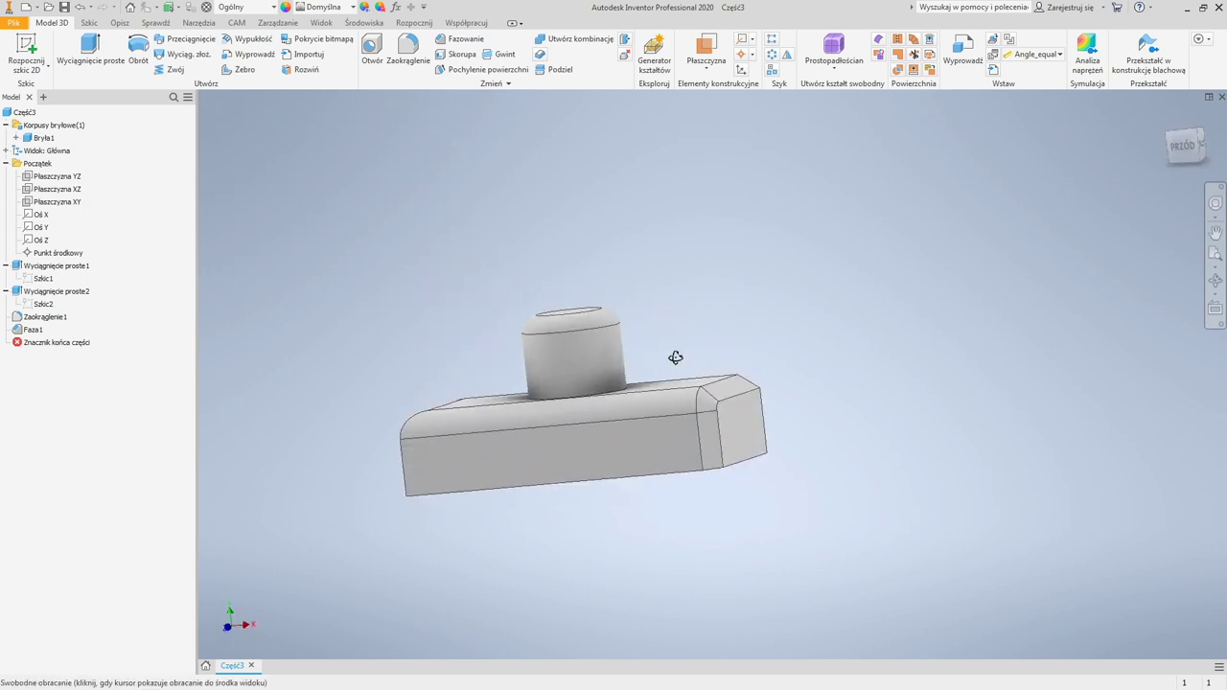
left_click_drag(674, 351, 668, 368)
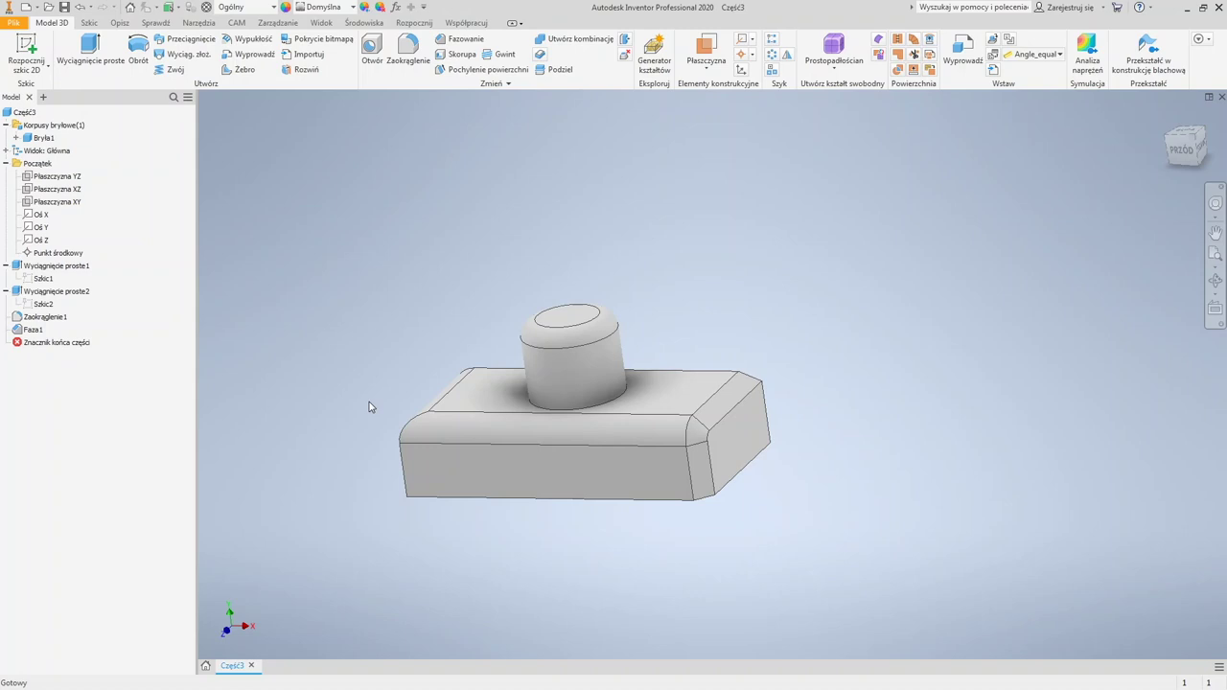
left_click(19, 342)
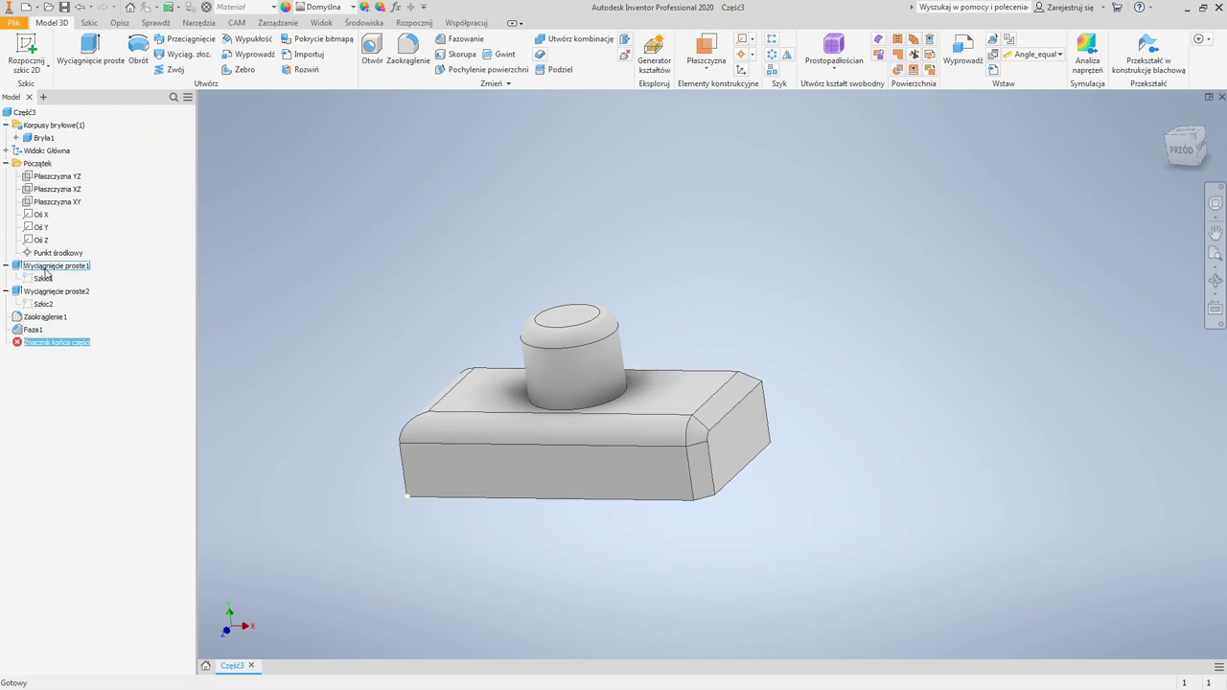
left_click(5, 164)
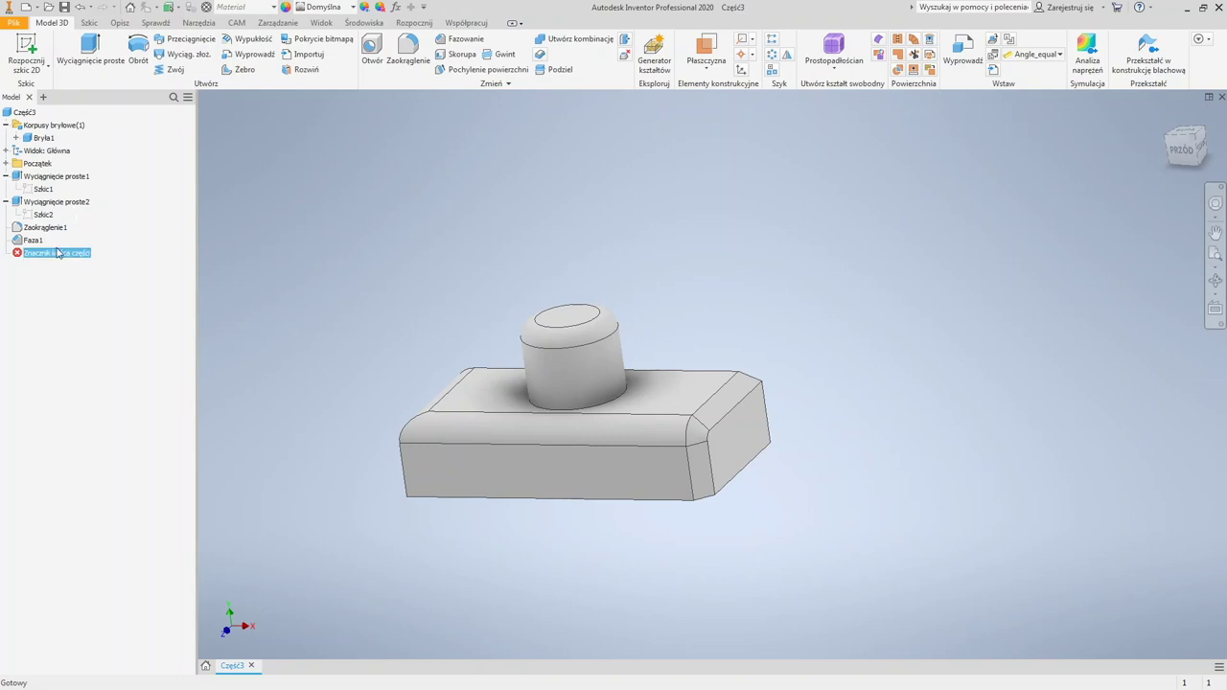
left_click_drag(45, 258, 42, 199)
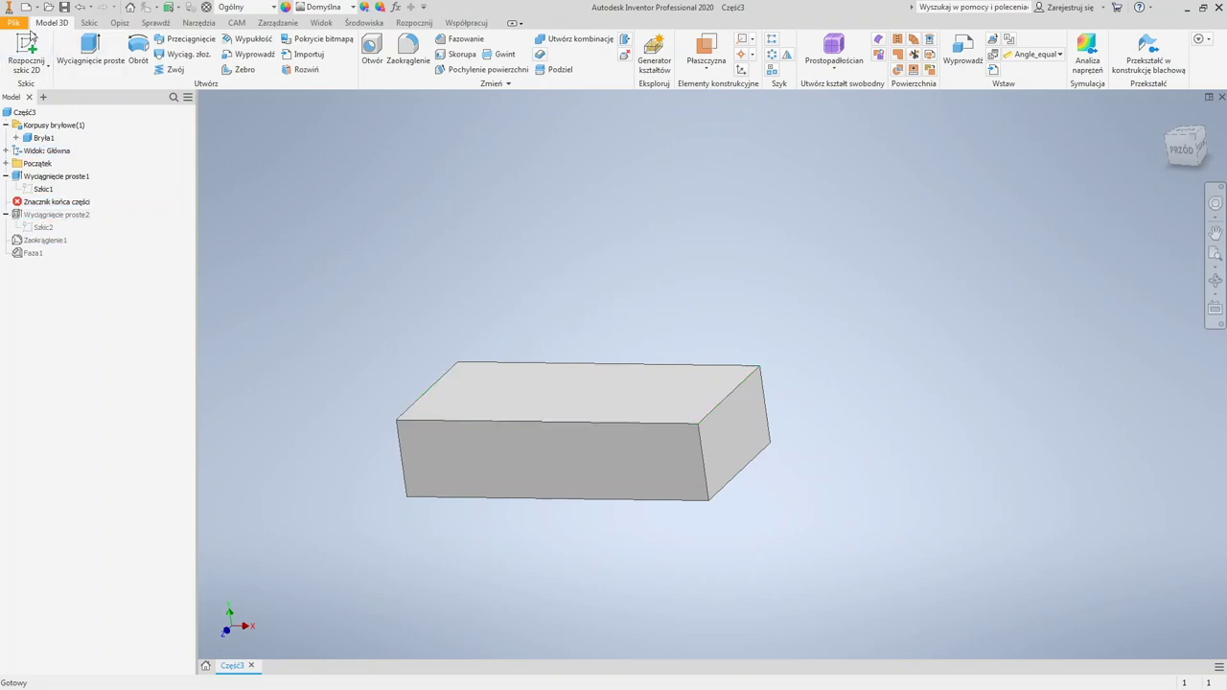
Step: Sketch a circle on the block's right end face and extrude it outward 10 mm as a joined cylinder
left_click(26, 46)
left_click(709, 425)
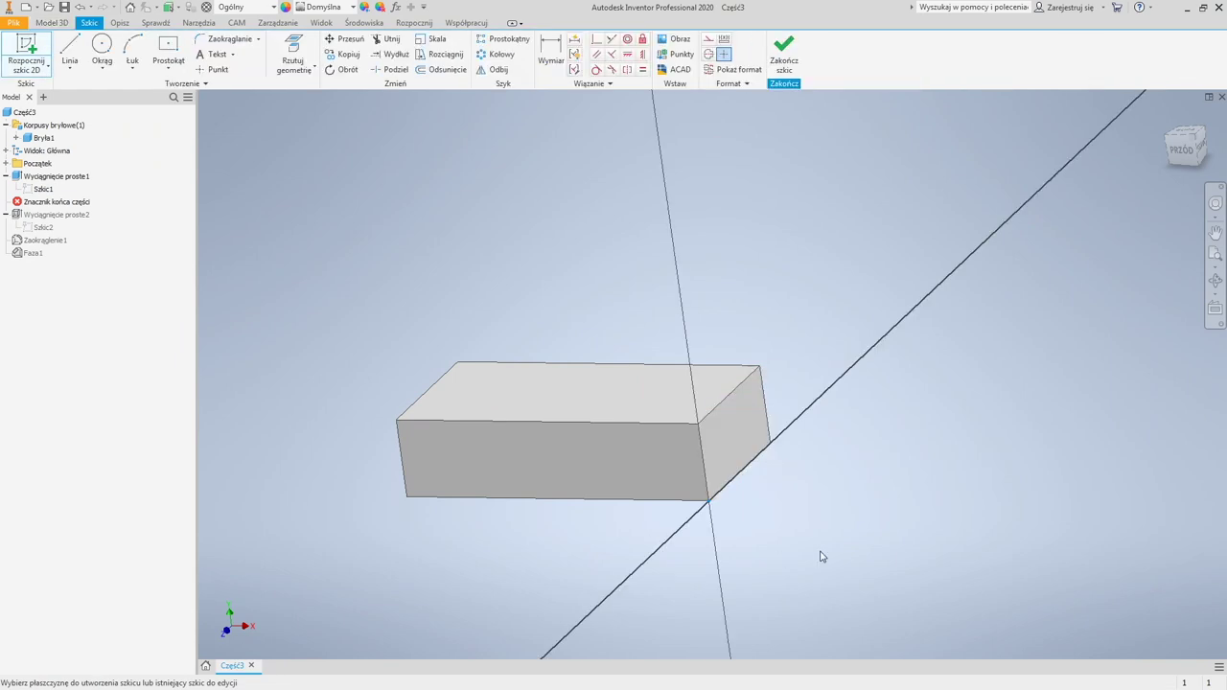
left_click(101, 46)
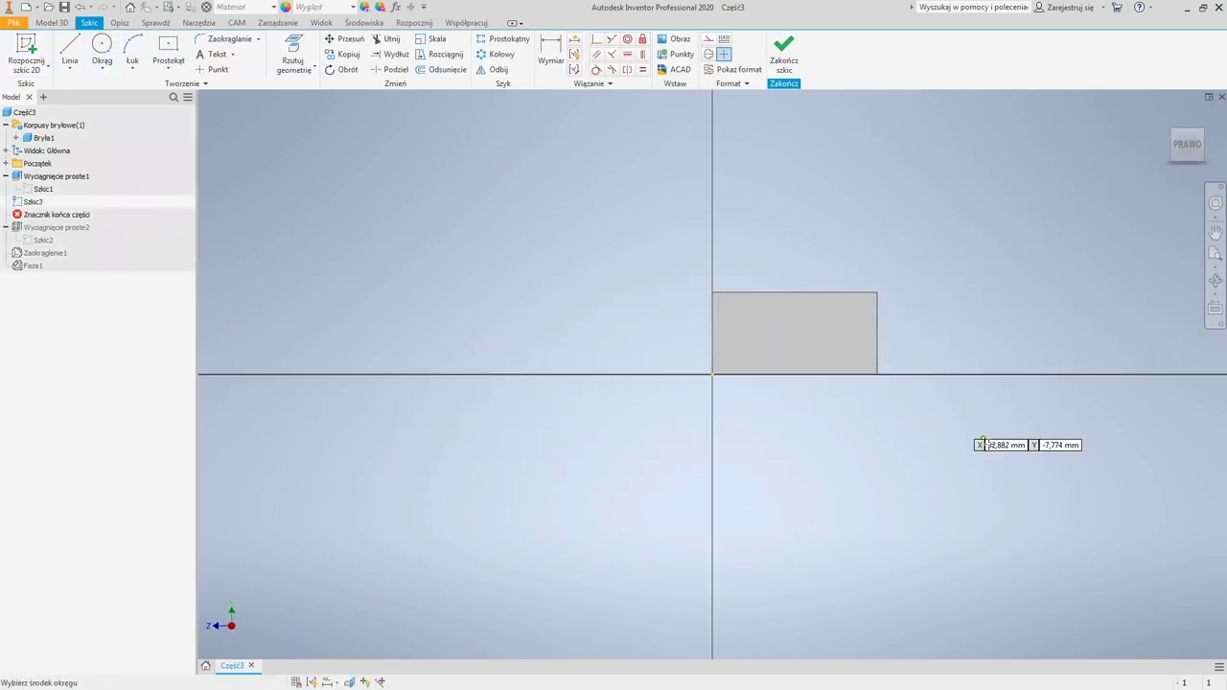
left_click(809, 345)
left_click(784, 52)
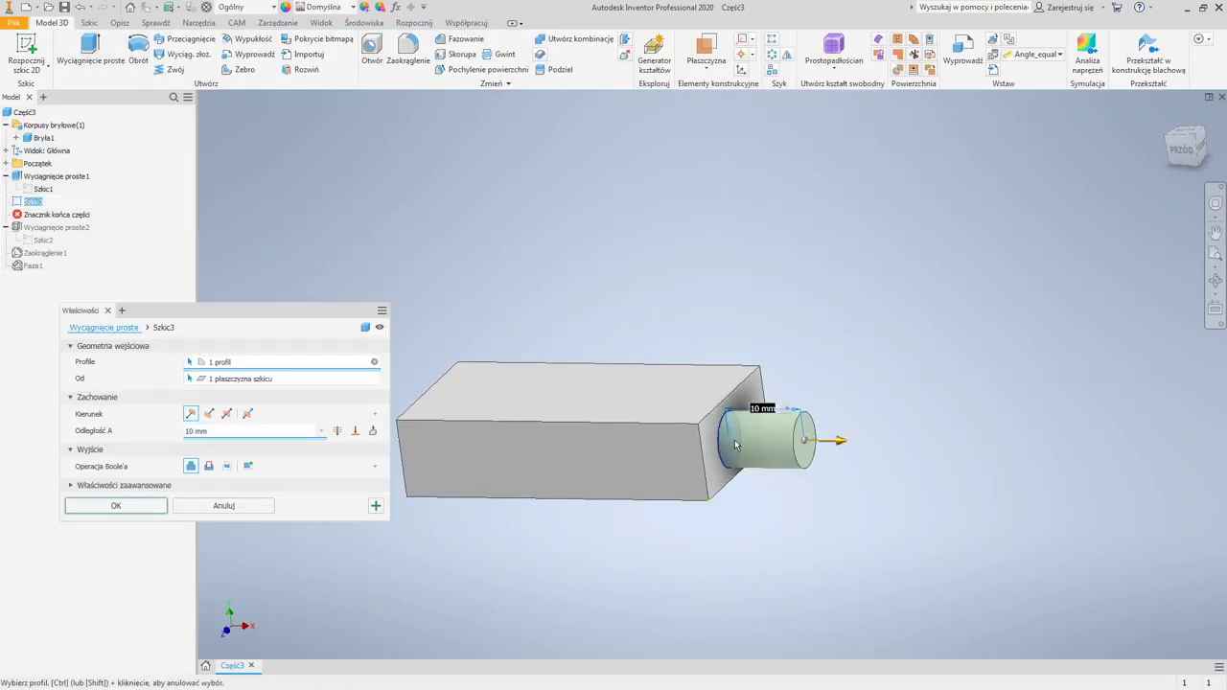
left_click(137, 504)
Step: Restore the part history through Faza1 by moving the end-of-part marker below it, and inspect where the chamfer meets the new cylinder
mouse_move(43, 215)
left_mouse_down()
mouse_move(43, 236)
mouse_move(57, 217)
mouse_move(53, 271)
left_mouse_up()
middle_click_drag(697, 464, 649, 435, "shift")
scroll(726, 428, "up", 5)
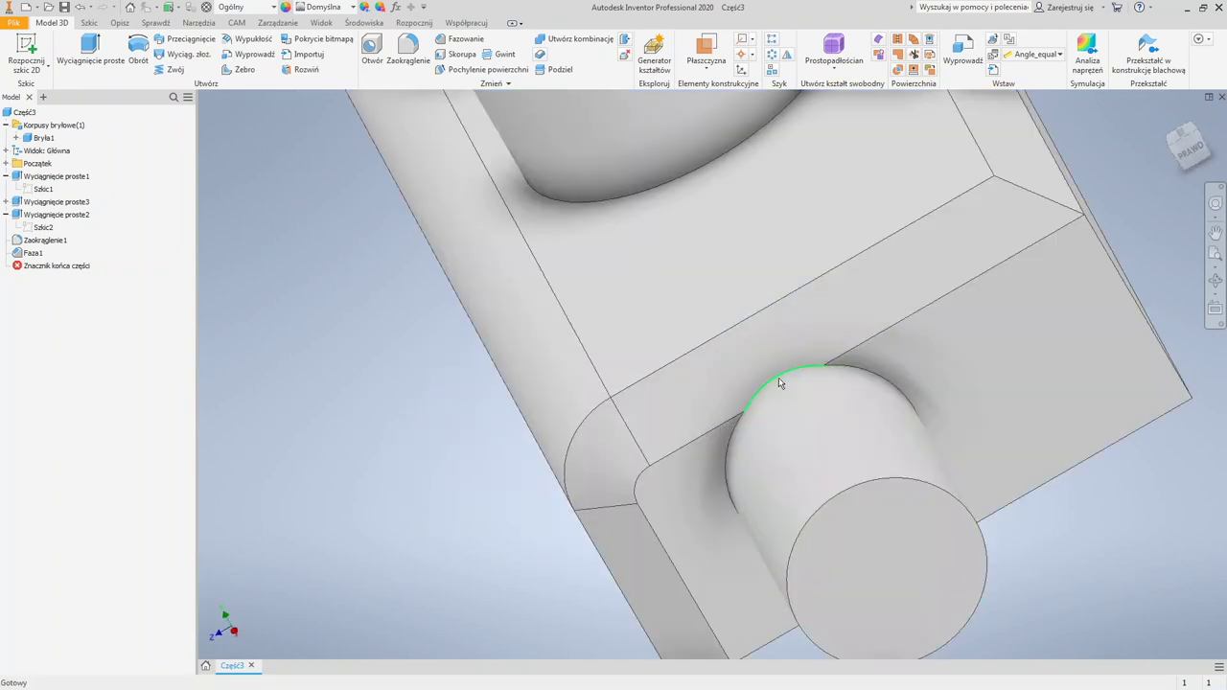
scroll(854, 383, "down", 6)
key("Escape")
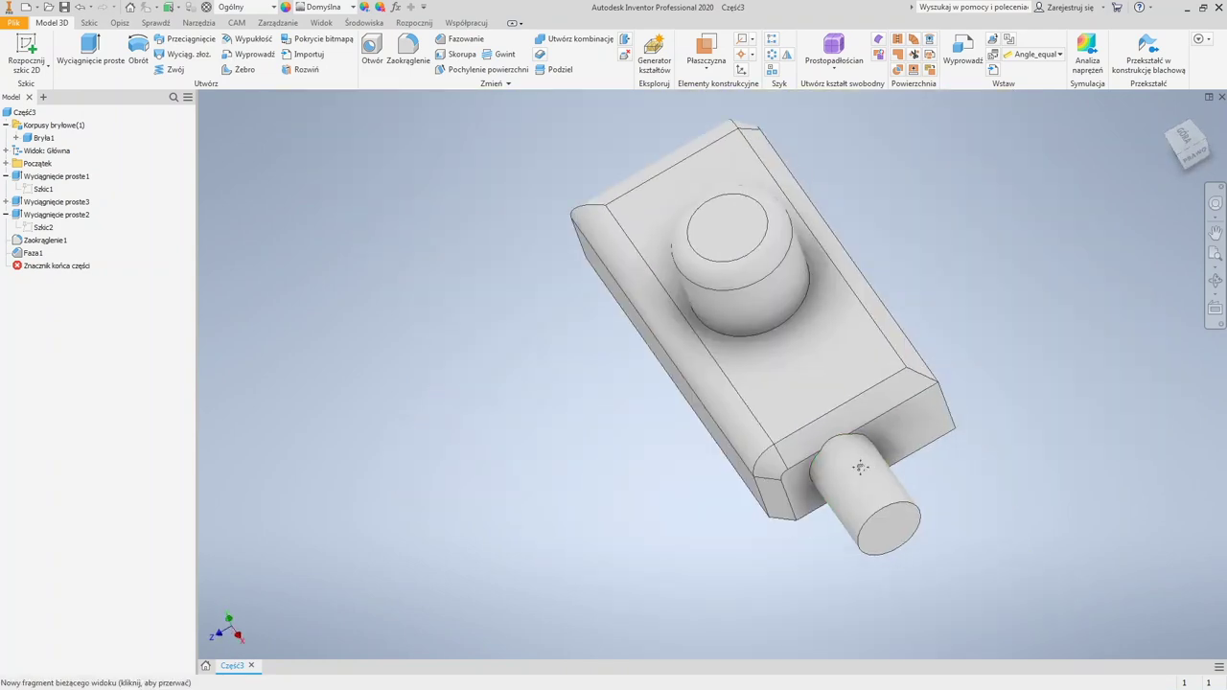
scroll(843, 467, "up", 5)
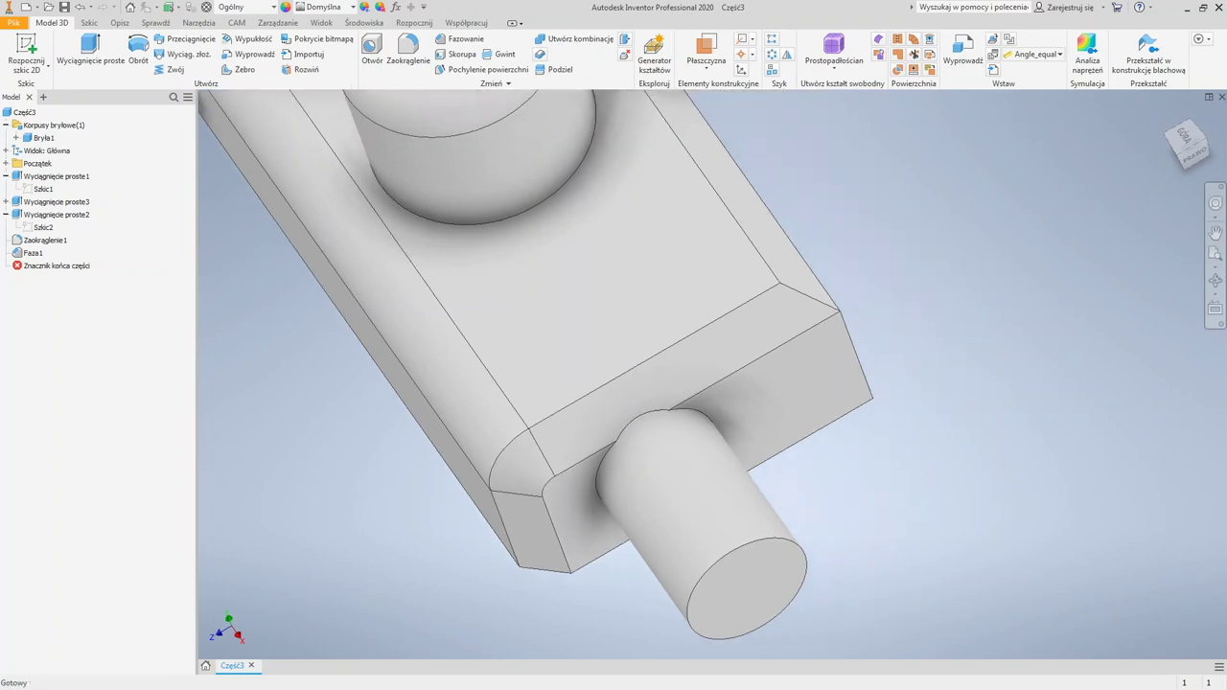
Step: Sketch a second circle about 7 mm in diameter on the block's right end face, beside the existing cylinder
left_click(26, 45)
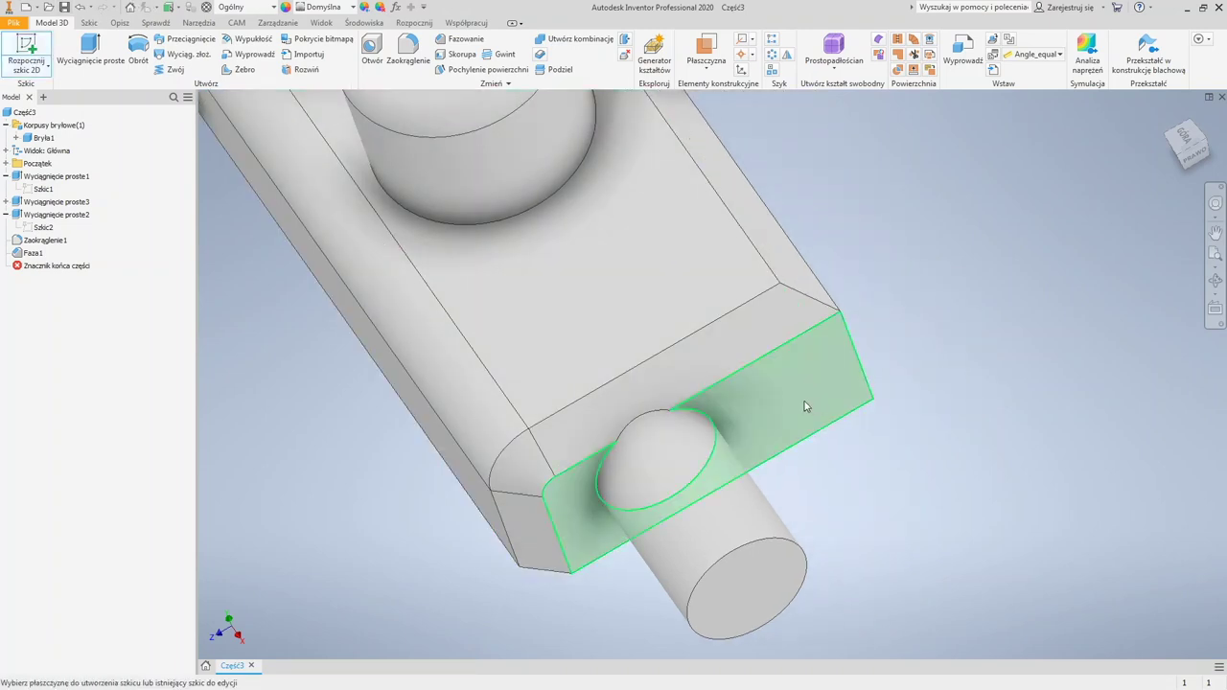
left_click(806, 406)
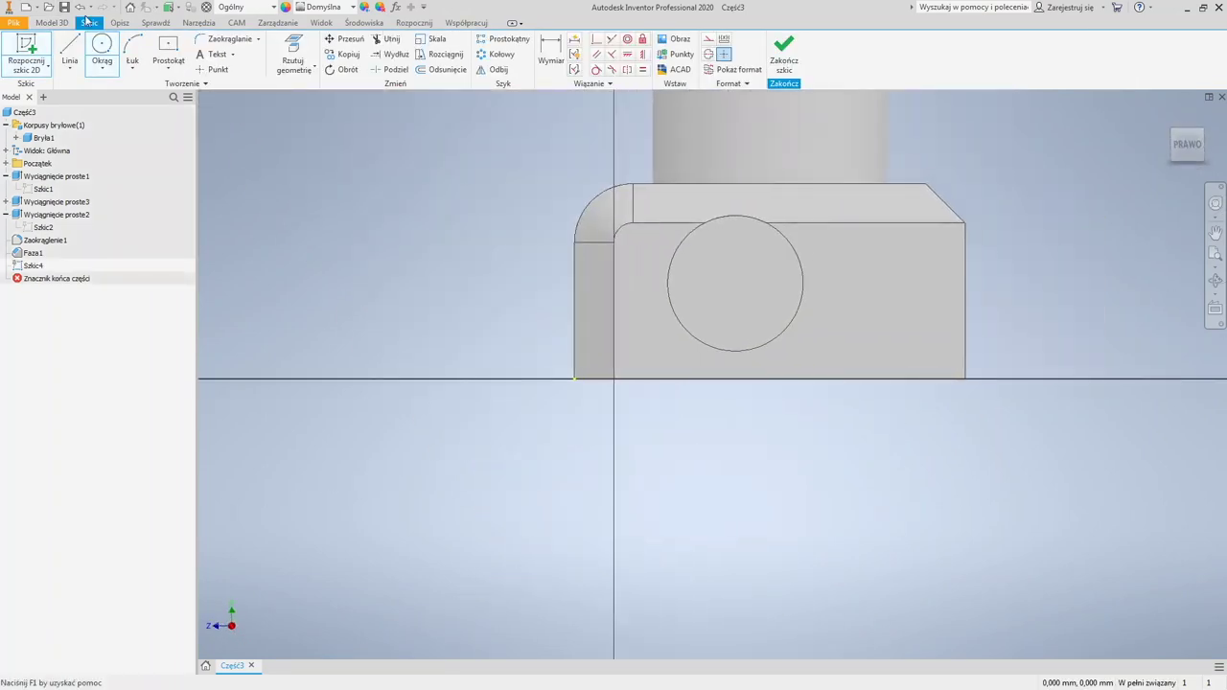
left_click(102, 48)
left_click(884, 282)
type("7,024")
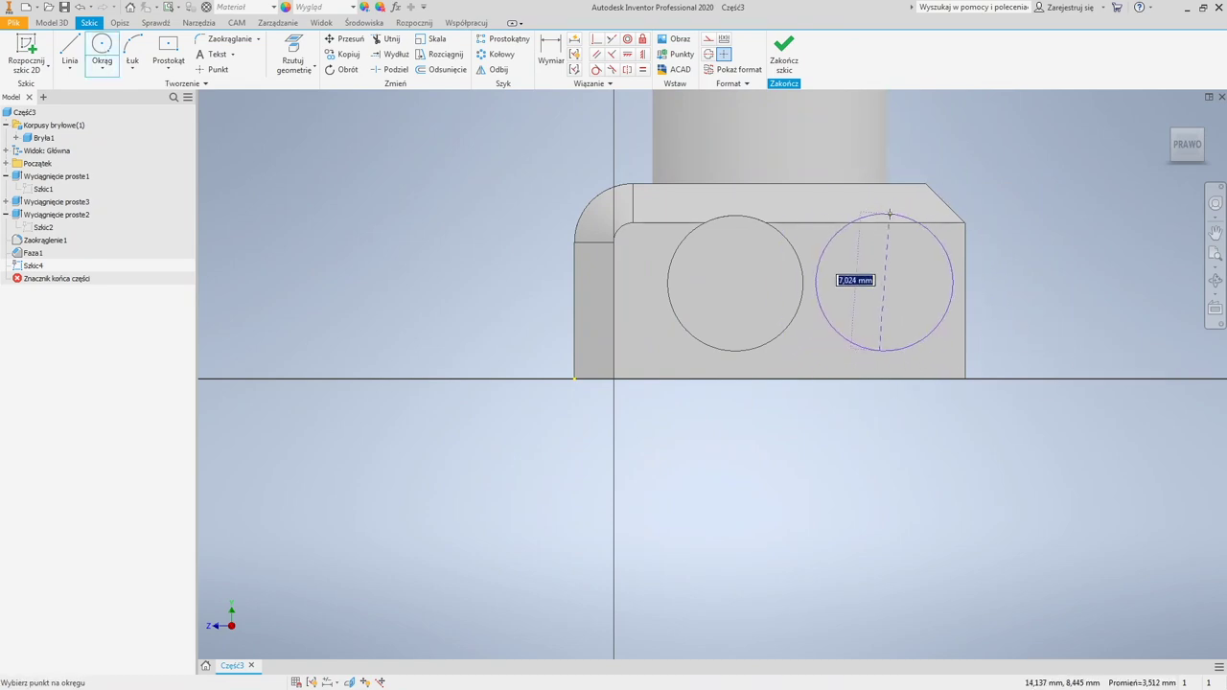
key("Return")
Step: Extrude the second end-face circle outward 10 mm, joined to the body
middle_click_drag(792, 115, 671, 365, "shift")
key("e")
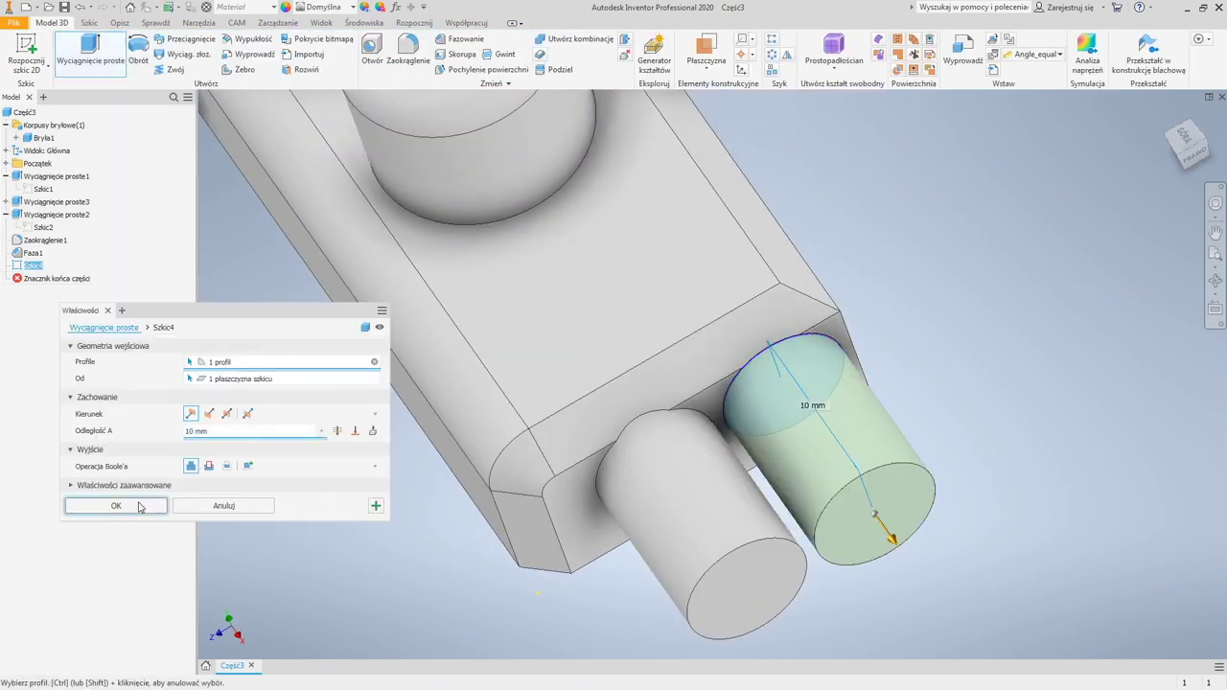
left_click(148, 506)
Step: Examine how the two end cylinders meet the chamfered edge, and compare the positions of their extrusions in the part history
left_click_drag(533, 471, 661, 316)
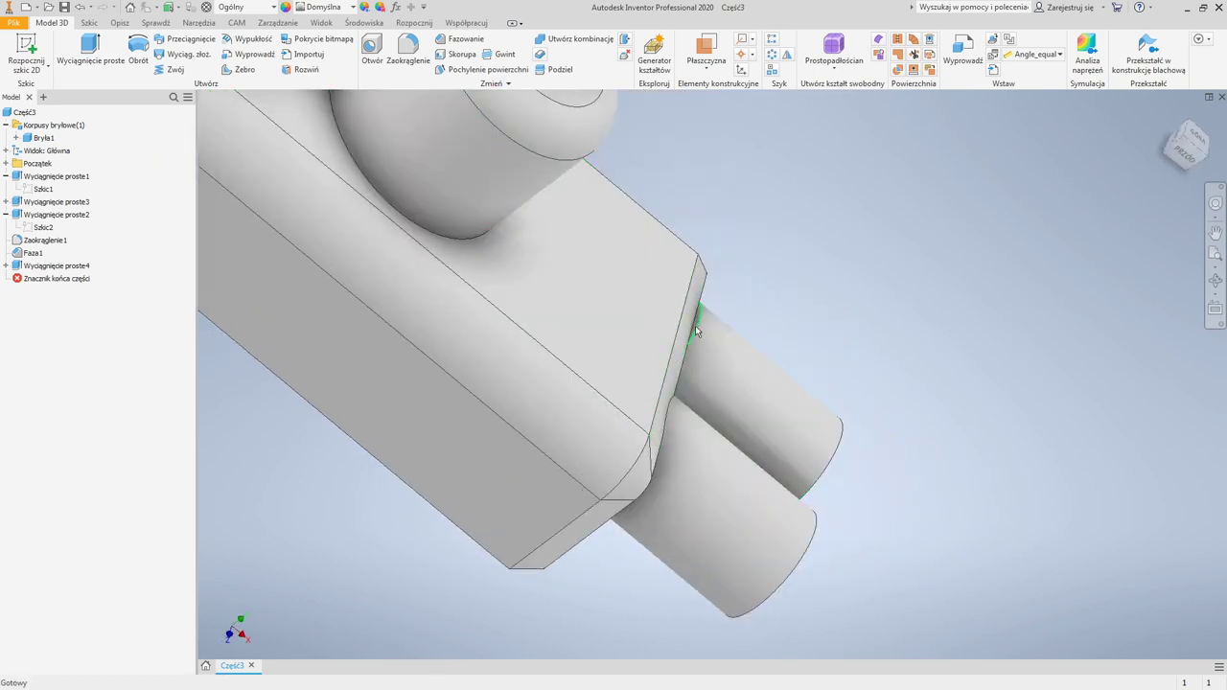
left_click_drag(720, 397, 642, 385)
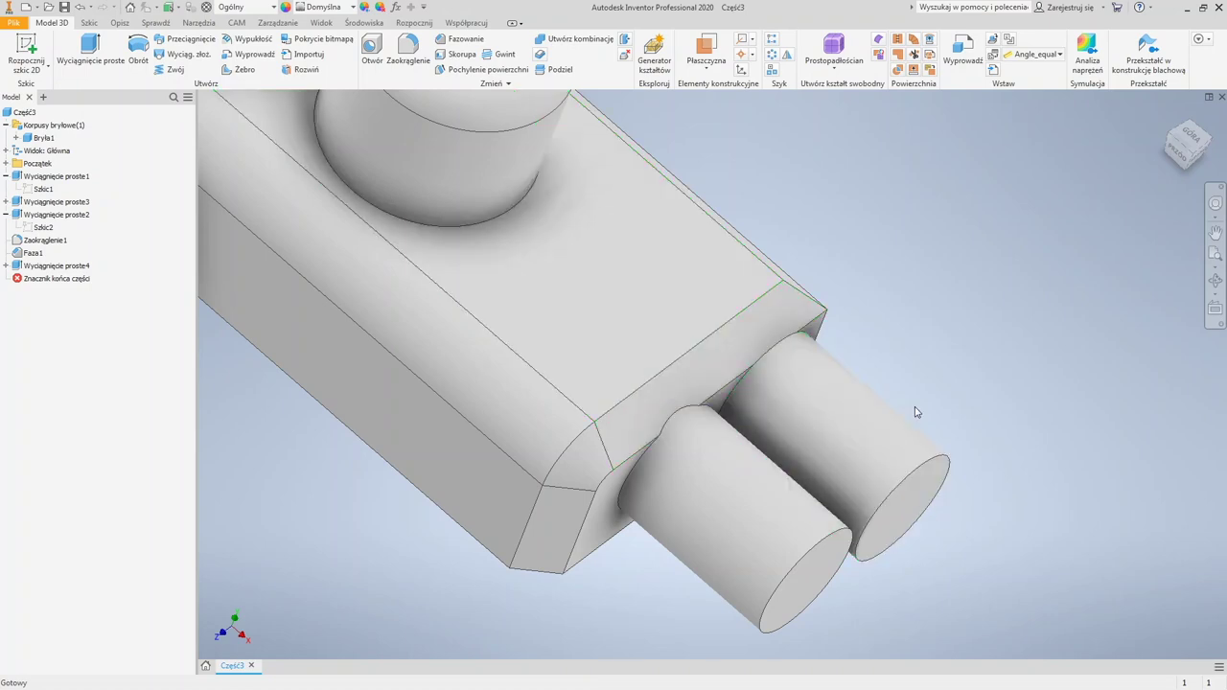
left_click_drag(828, 383, 733, 374)
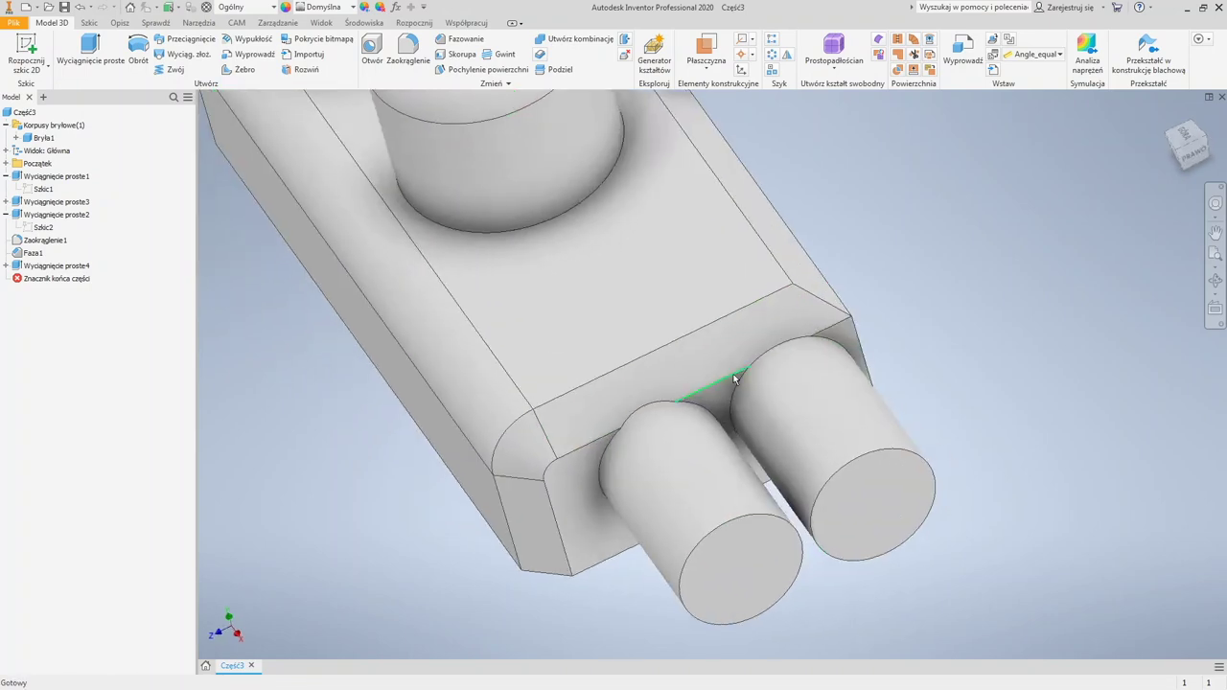
scroll(734, 374, "down", 5)
left_click_drag(566, 269, 144, 269)
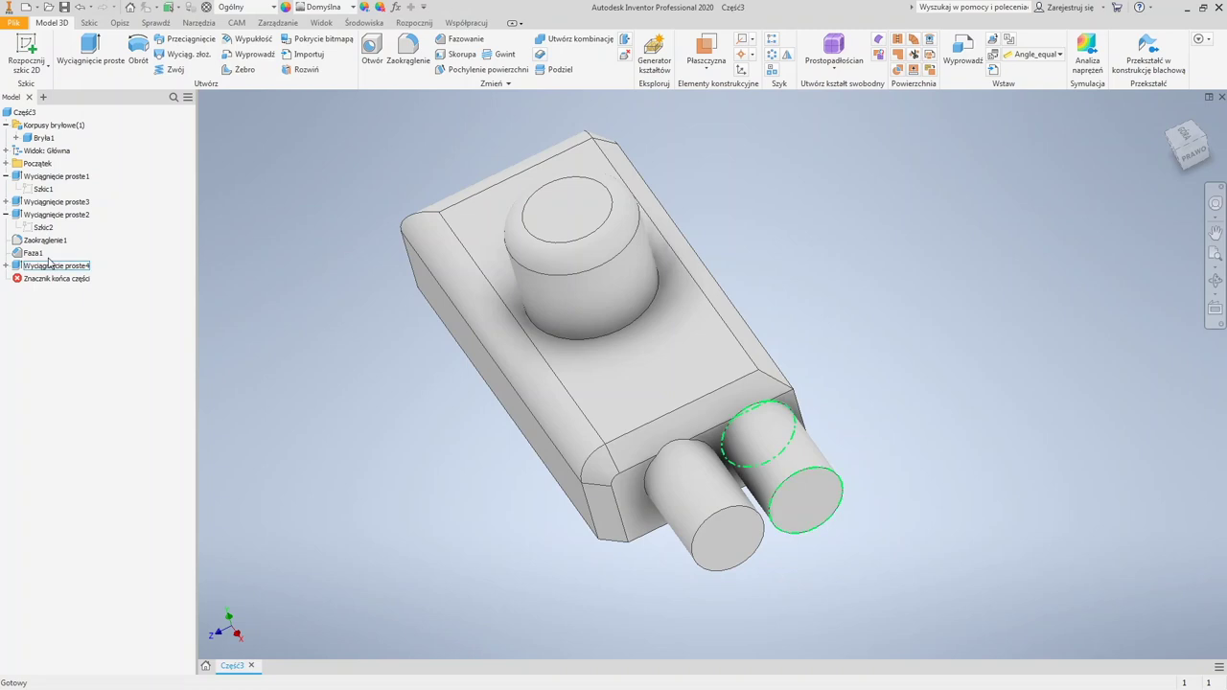
left_click(58, 266)
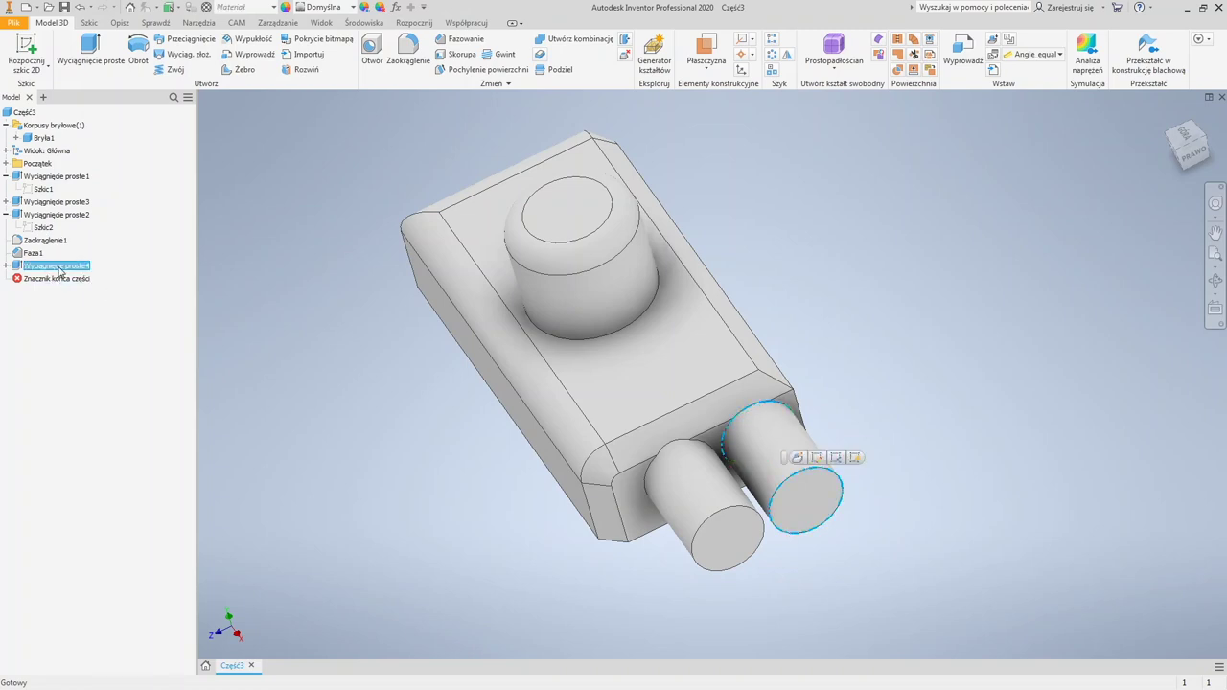
left_click(57, 202)
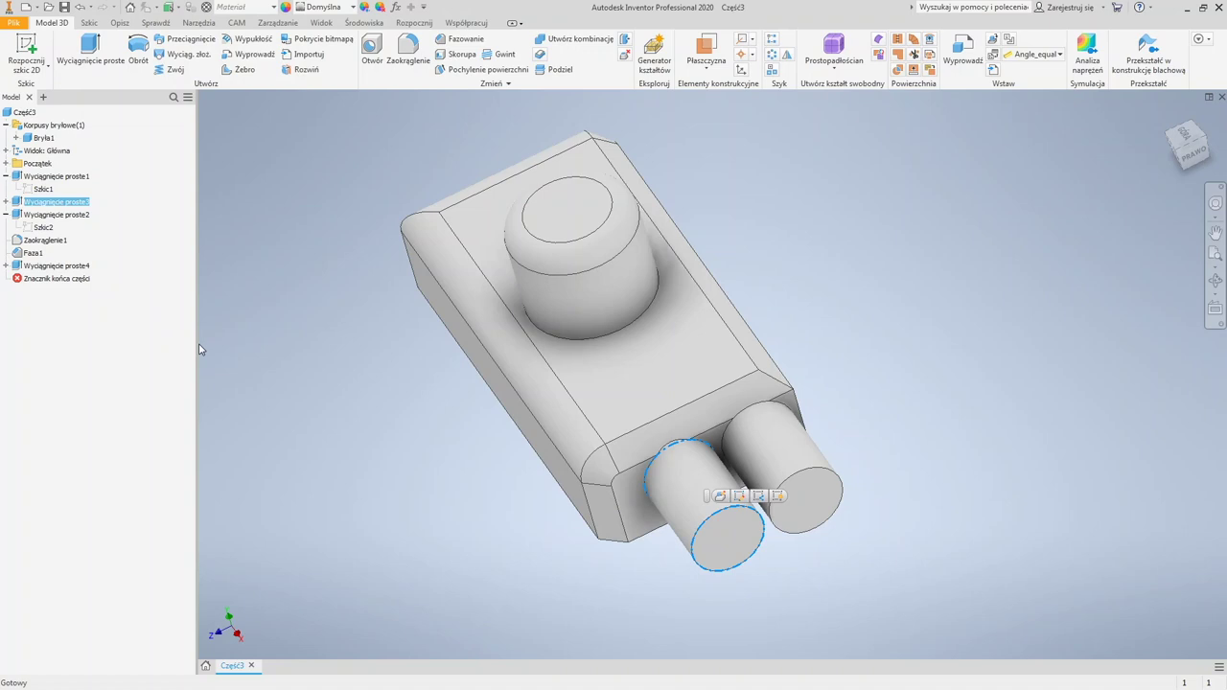
left_click(50, 279)
Step: Start a 2D sketch on the flat bottom face of the block, opposite the filleted cylinder
key("F4")
left_click_drag(432, 345, 472, 297)
middle_click_drag(472, 286, 488, 368, "shift")
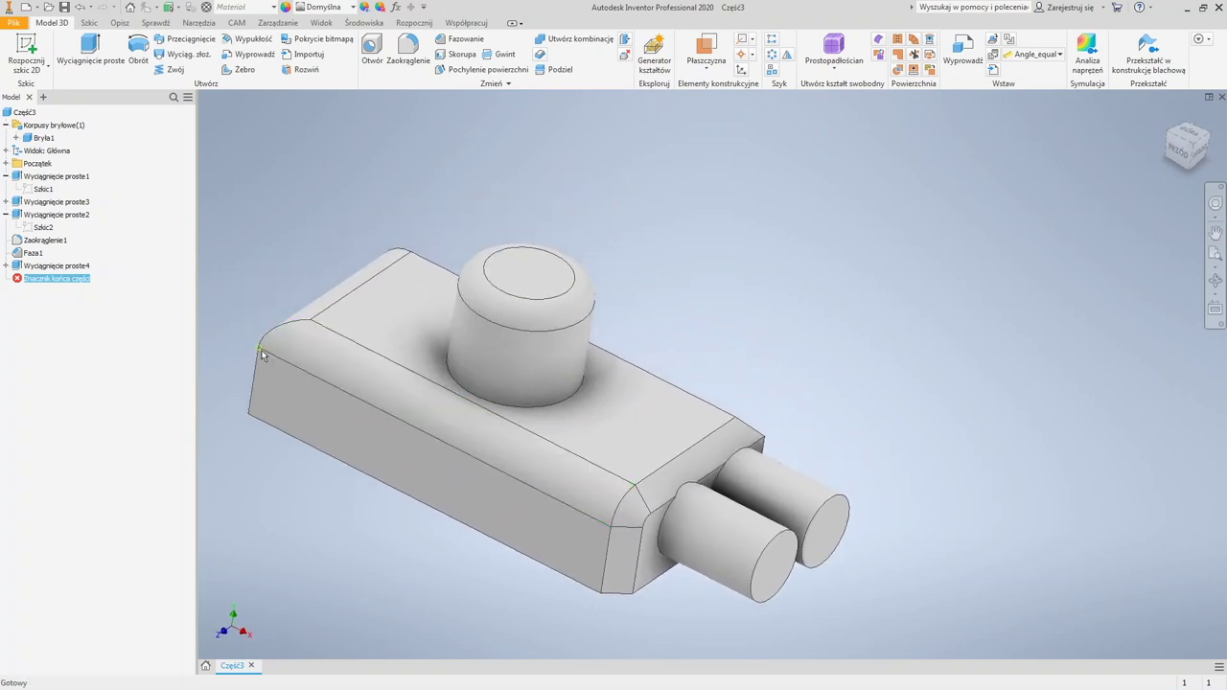
middle_click_drag(248, 248, 292, 314)
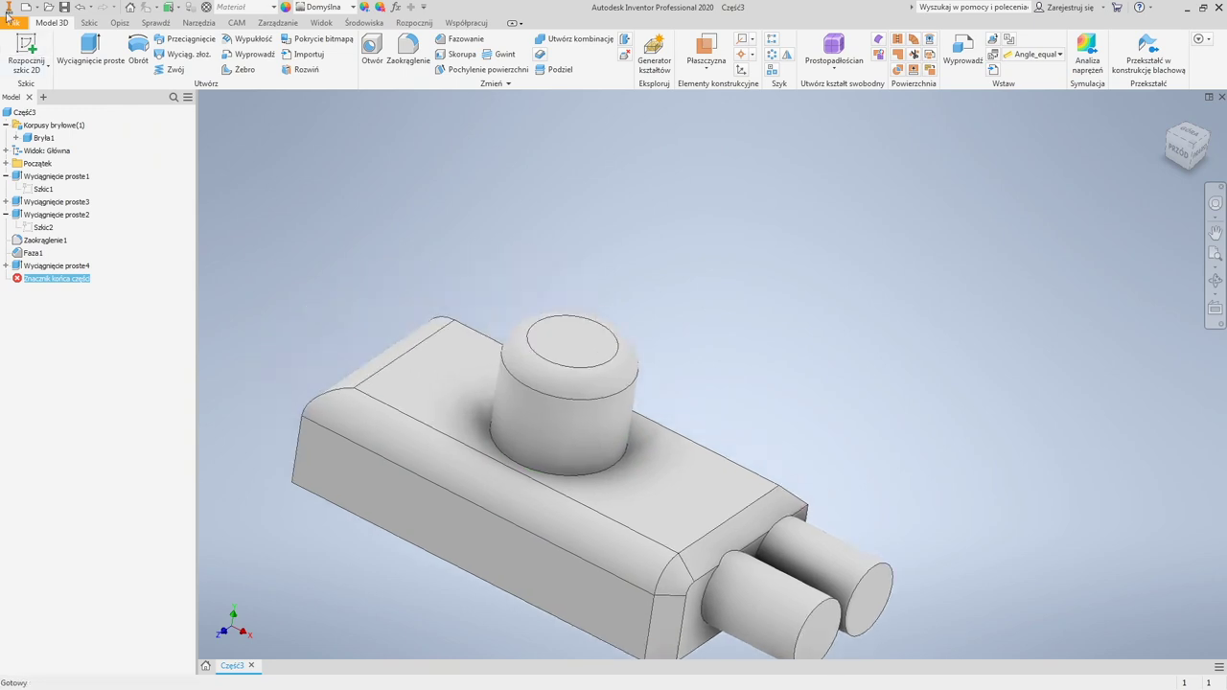
middle_click_drag(625, 597, 329, 313, "shift")
scroll(515, 486, "down", 3)
scroll(514, 486, "down", 2)
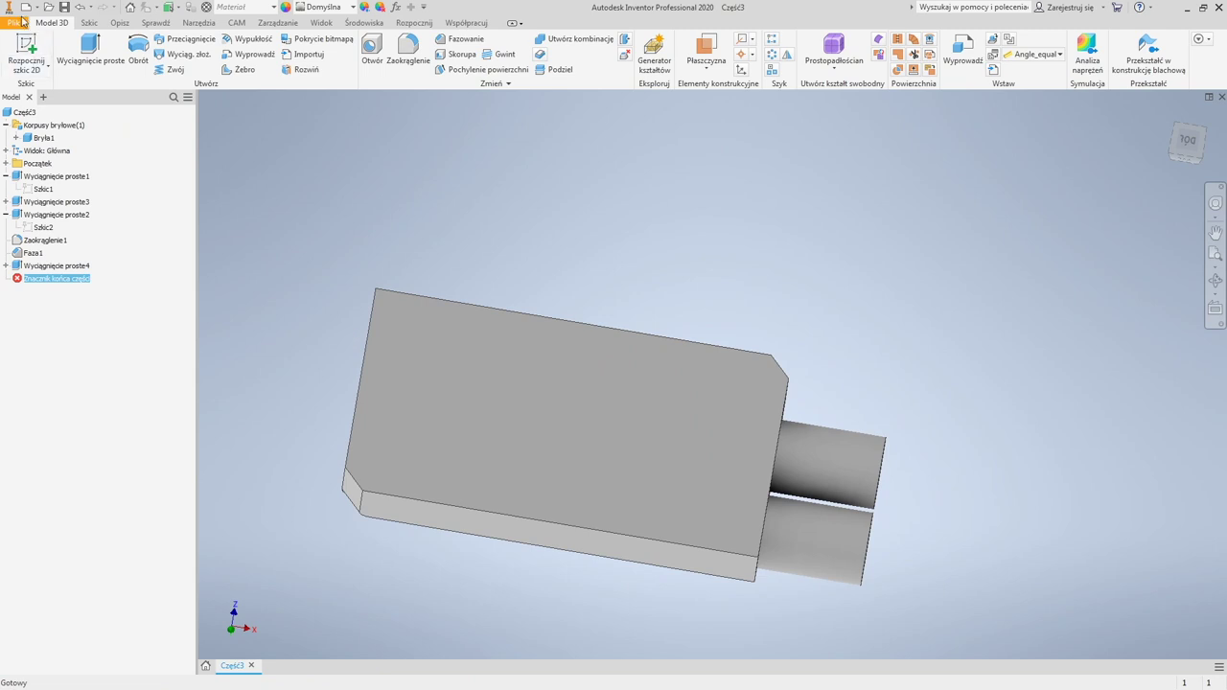
left_click(26, 45)
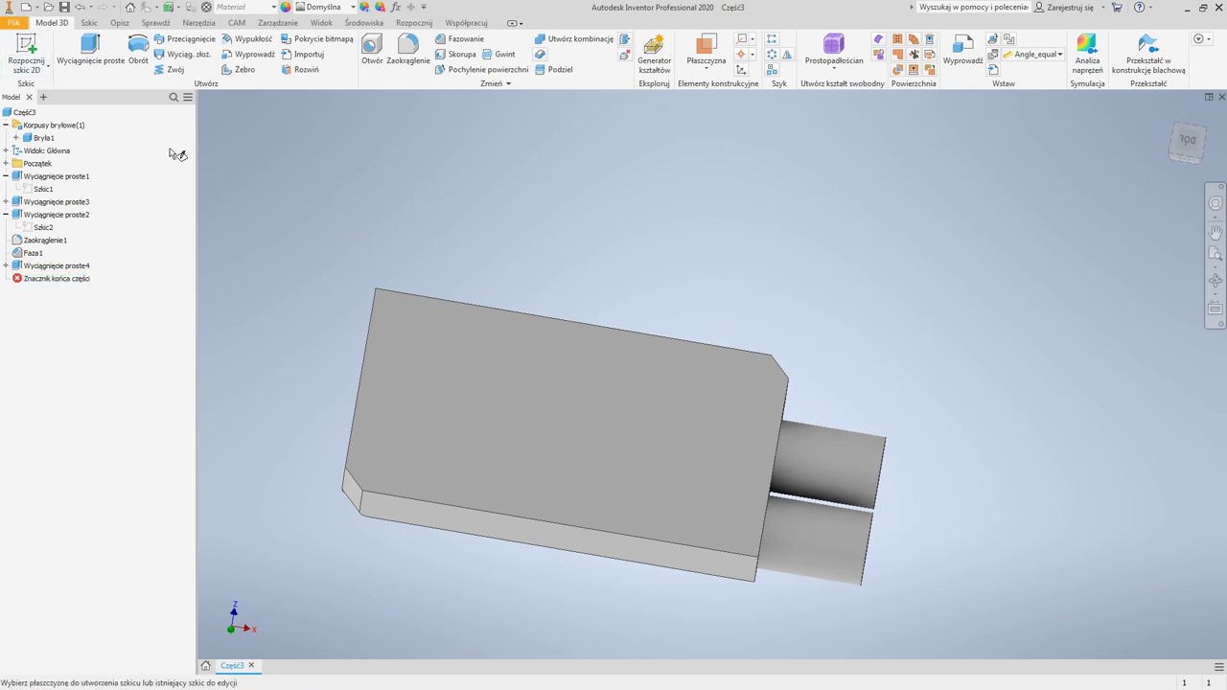
left_click(573, 466)
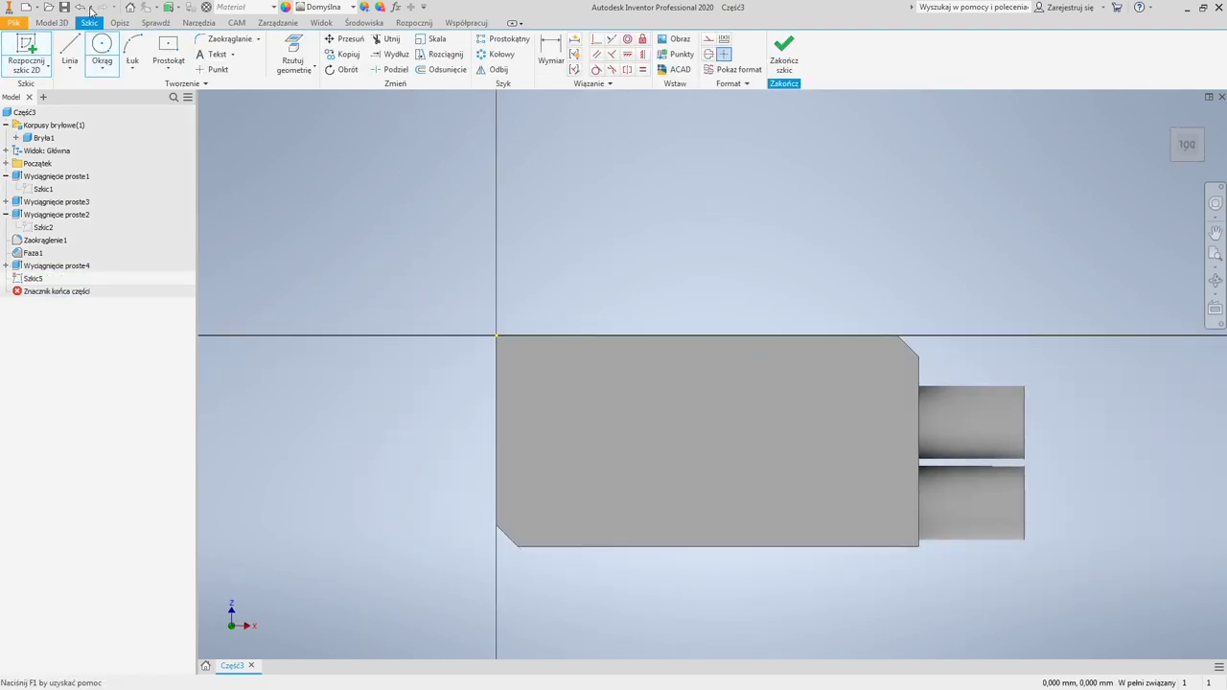
left_click(100, 45)
left_click(553, 392)
left_click(541, 380)
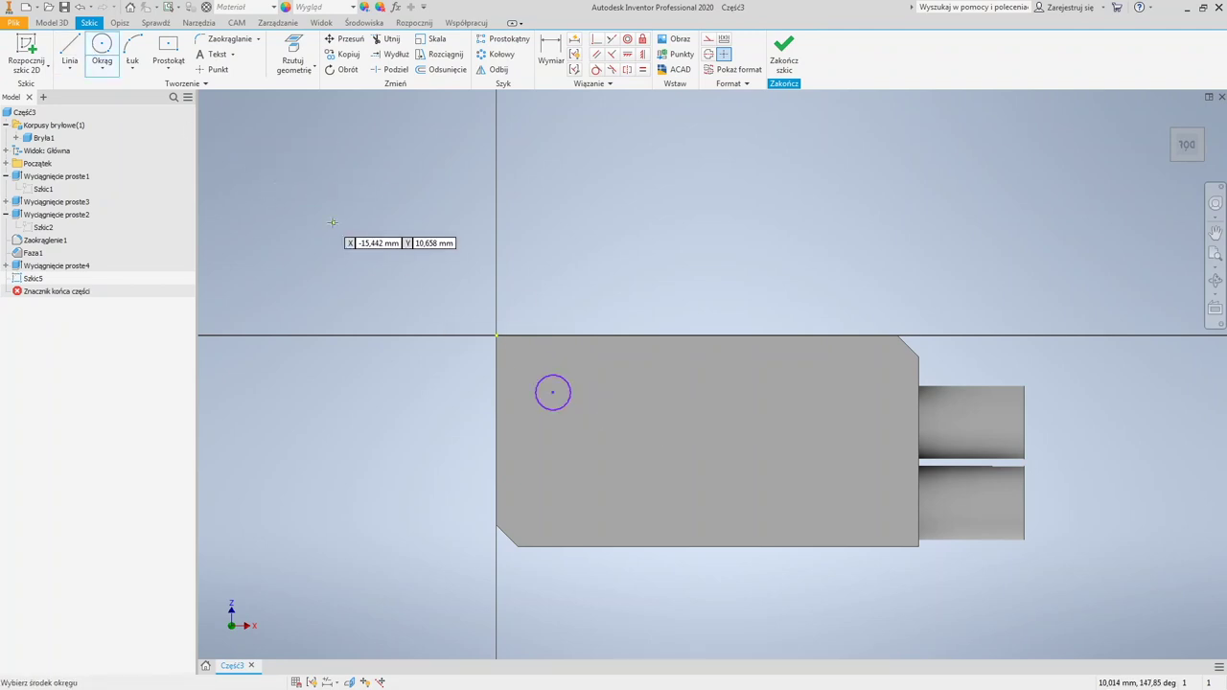
key("ctrl+z")
Step: Sketch a row of three circles, each 3.2 mm in diameter, near the long edge of the bottom face
key("c")
left_click(563, 400)
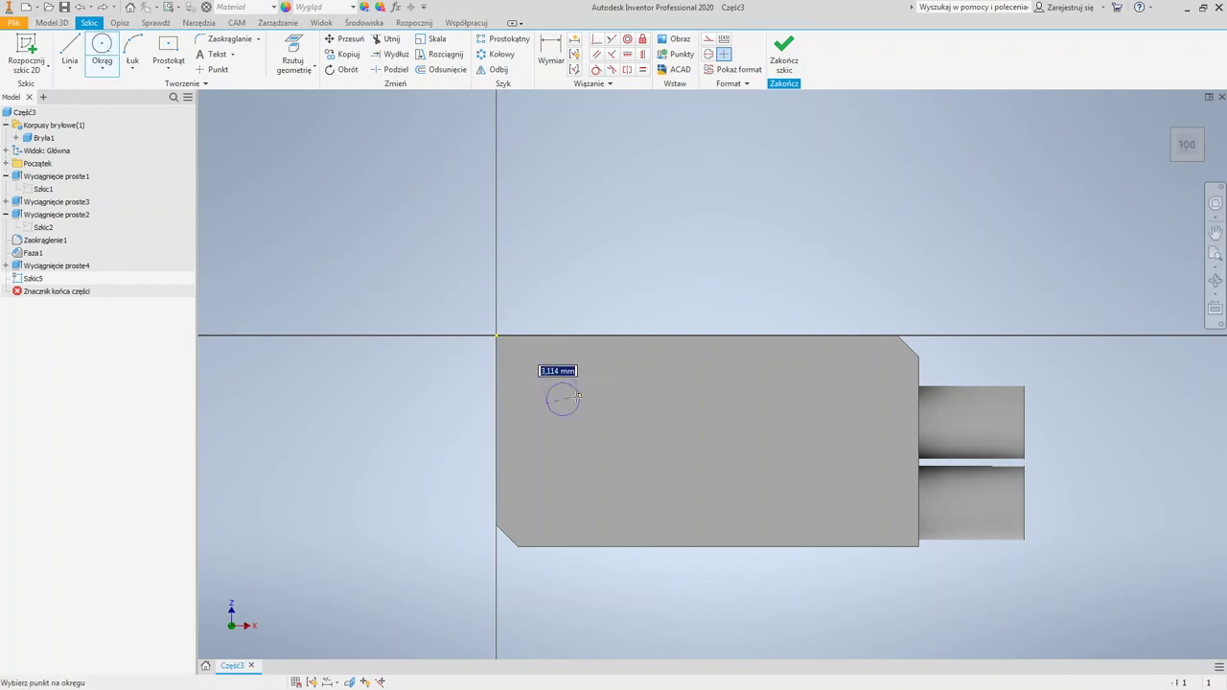
left_click(579, 394)
left_click(661, 400)
left_click(676, 399)
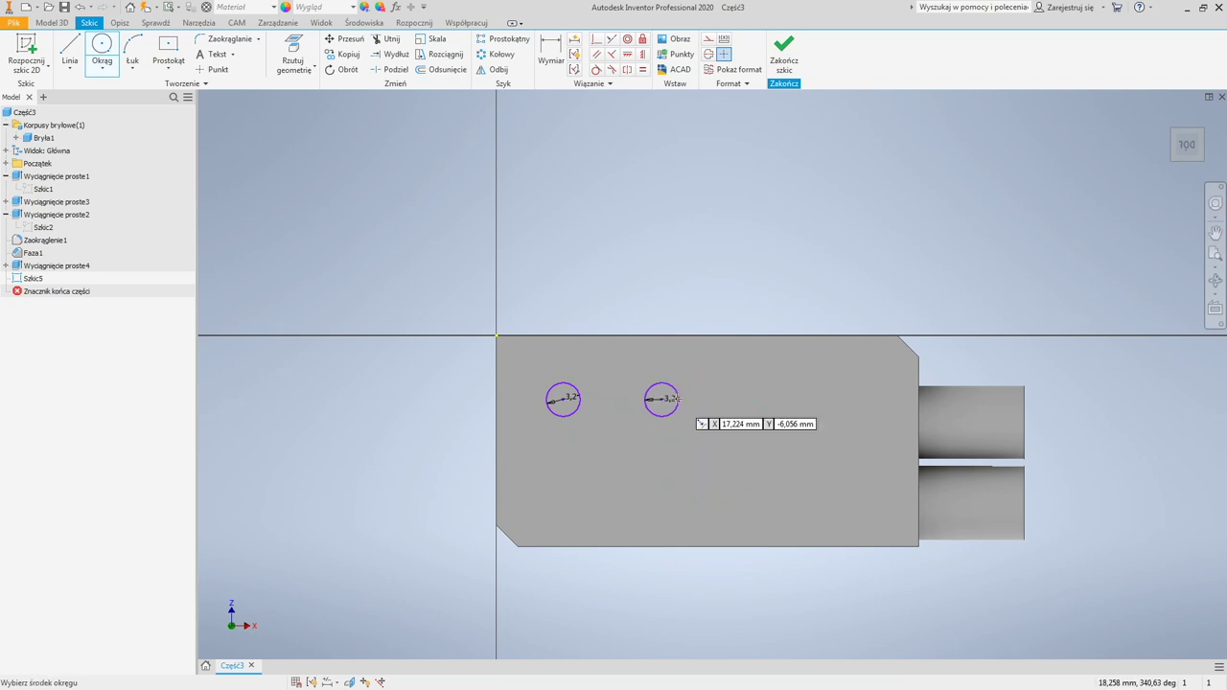
type("3,2")
key("Return")
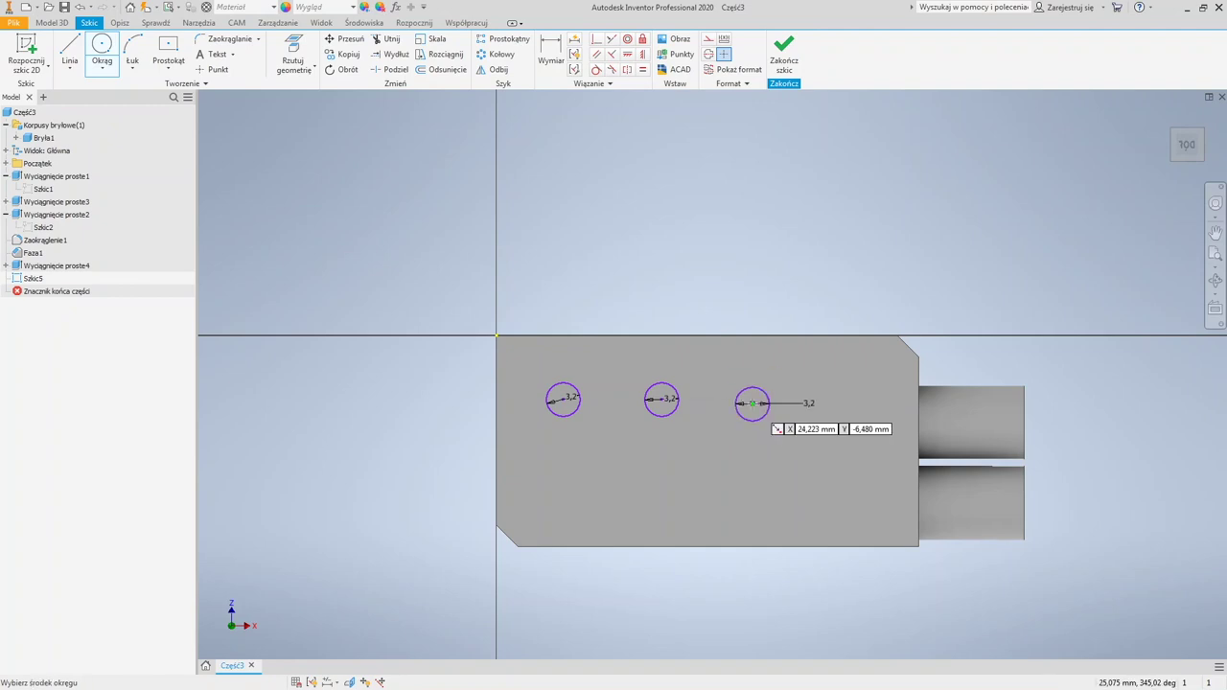
Step: Link the diameter dimensions of the second and third circles to the first circle's diameter
key("Escape")
double_click(810, 401)
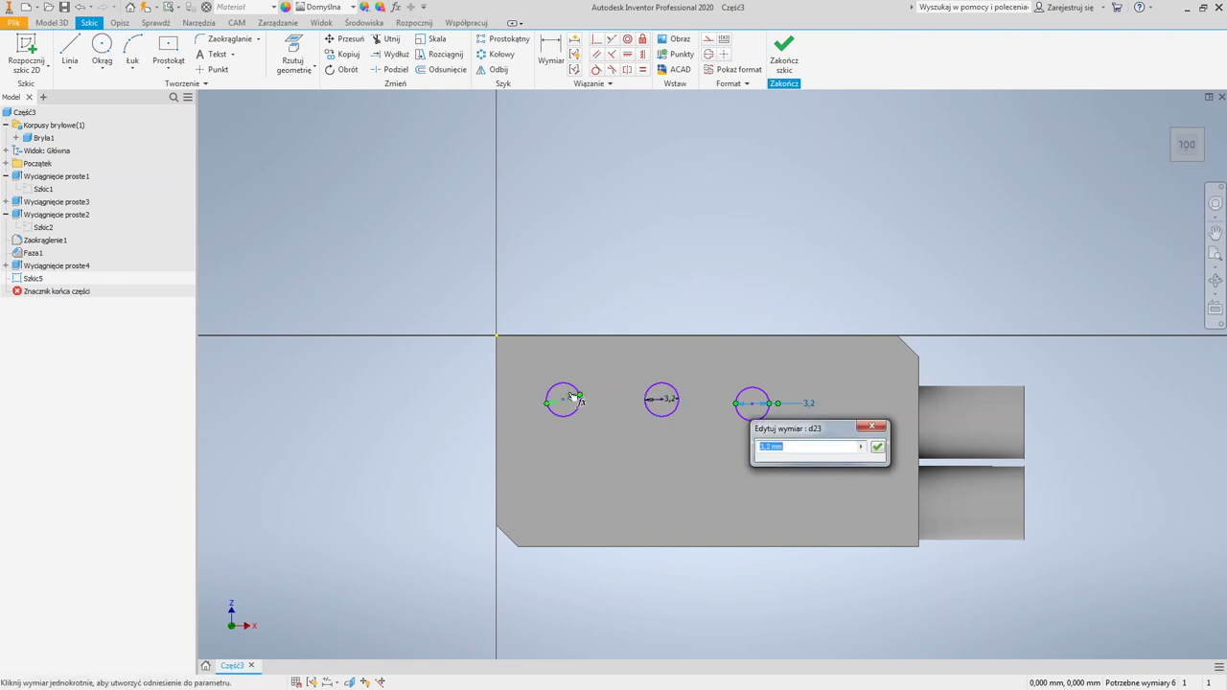
left_click_drag(799, 433, 690, 274)
left_click(763, 266)
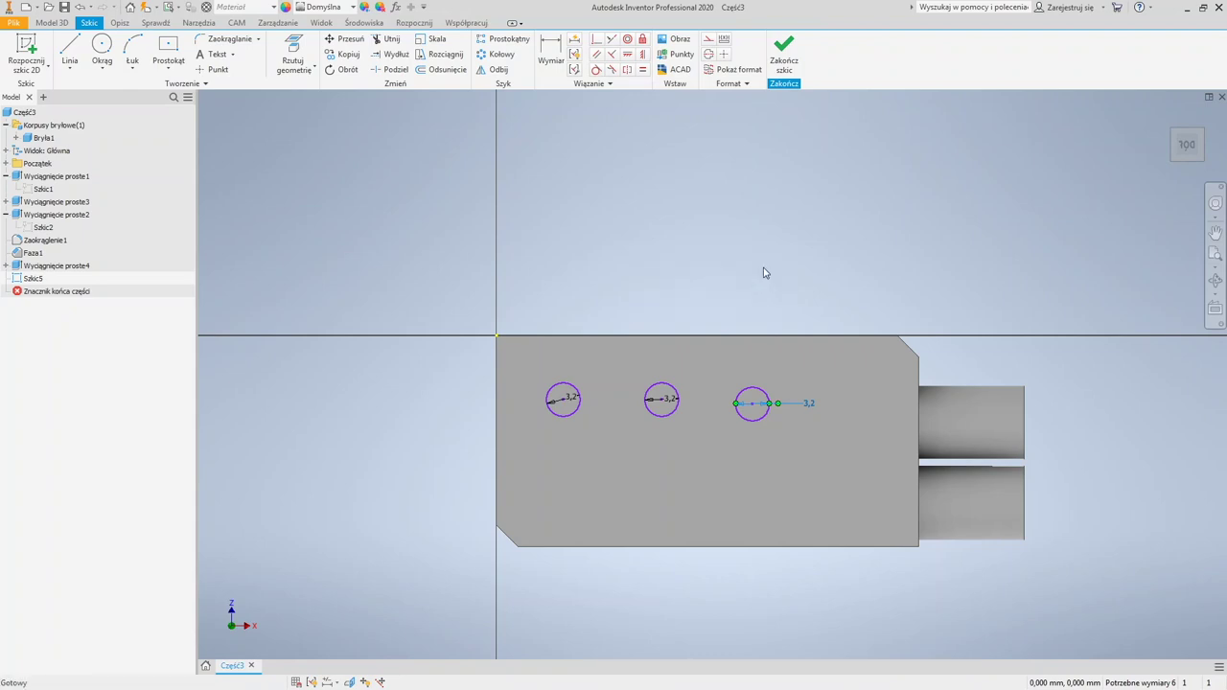
left_click_drag(811, 406, 755, 400)
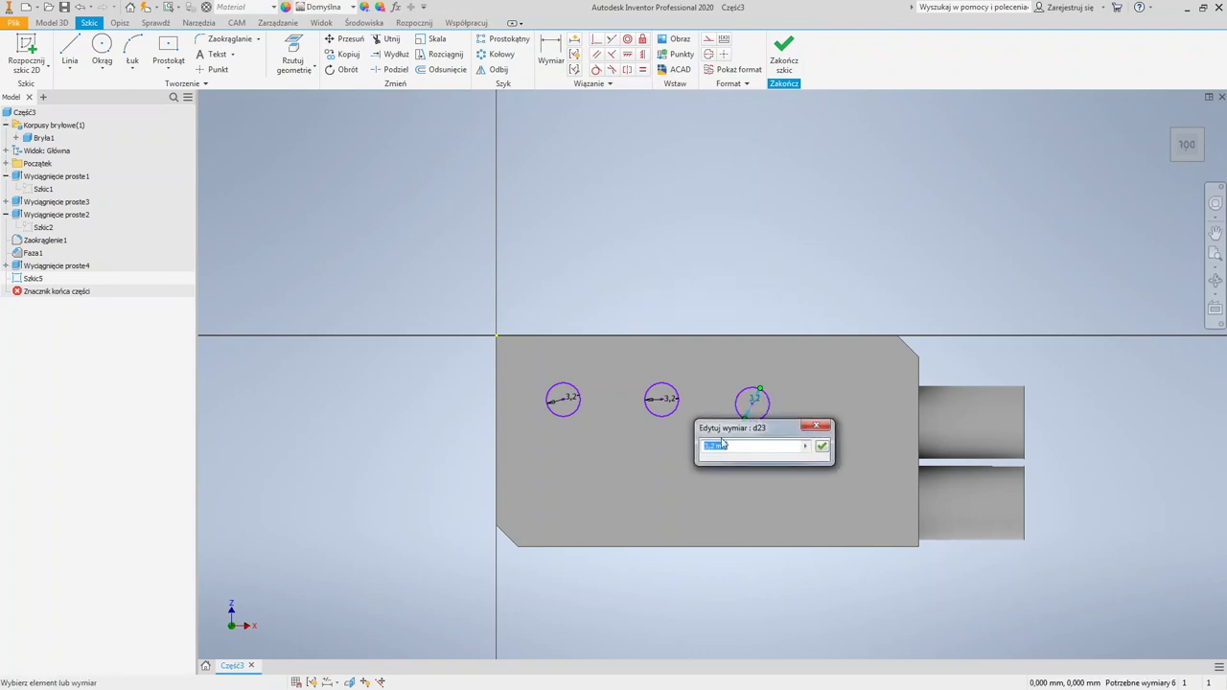
left_click(565, 410)
left_click(822, 446)
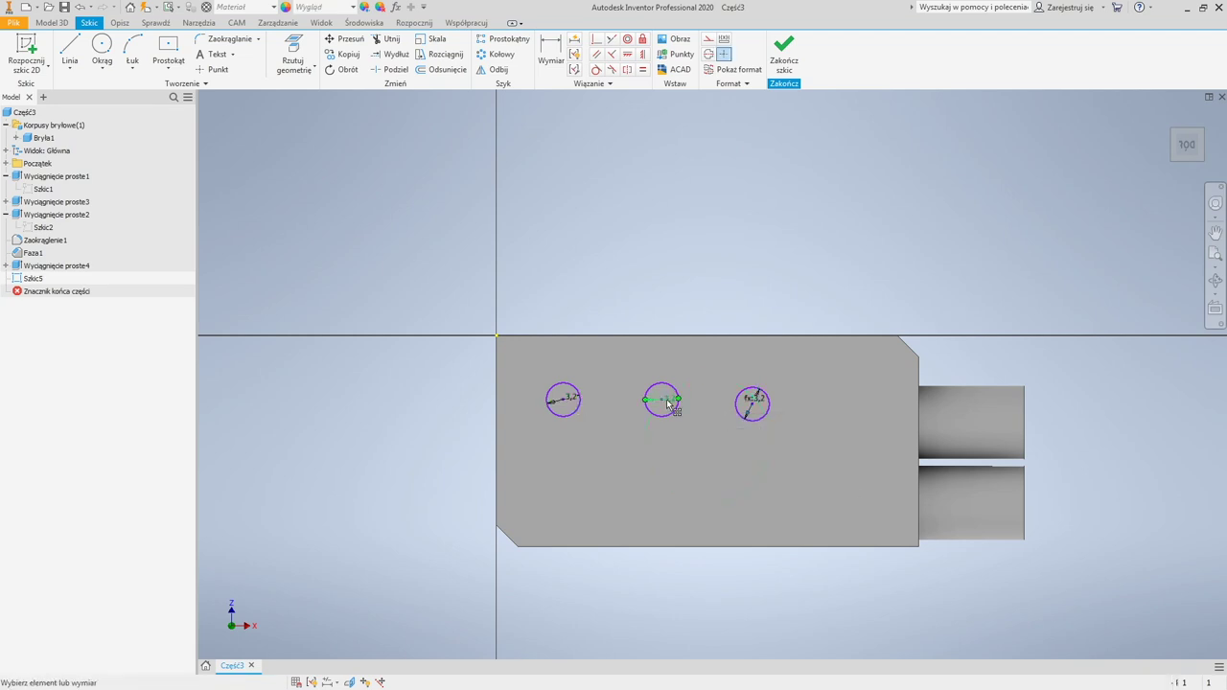
left_click(669, 403)
left_click(564, 400)
left_click(733, 448)
Step: Set the first circle's diameter to 4 mm to drive the linked circles
left_click(571, 398)
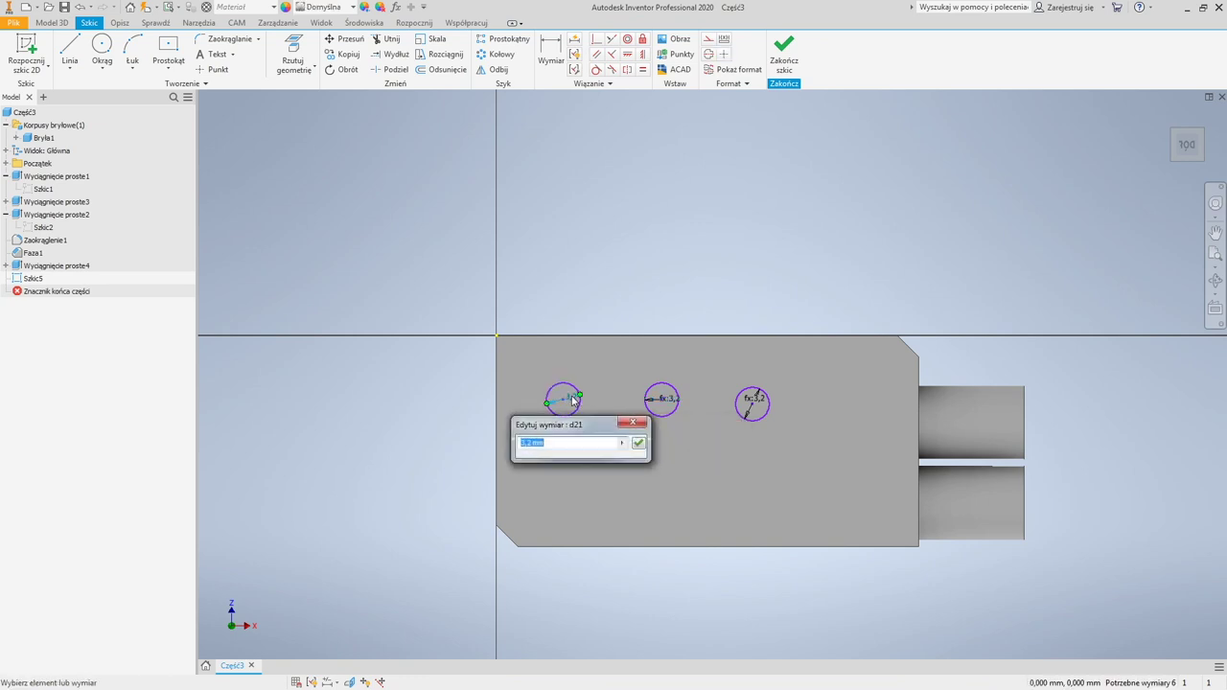
type("4")
key("Return")
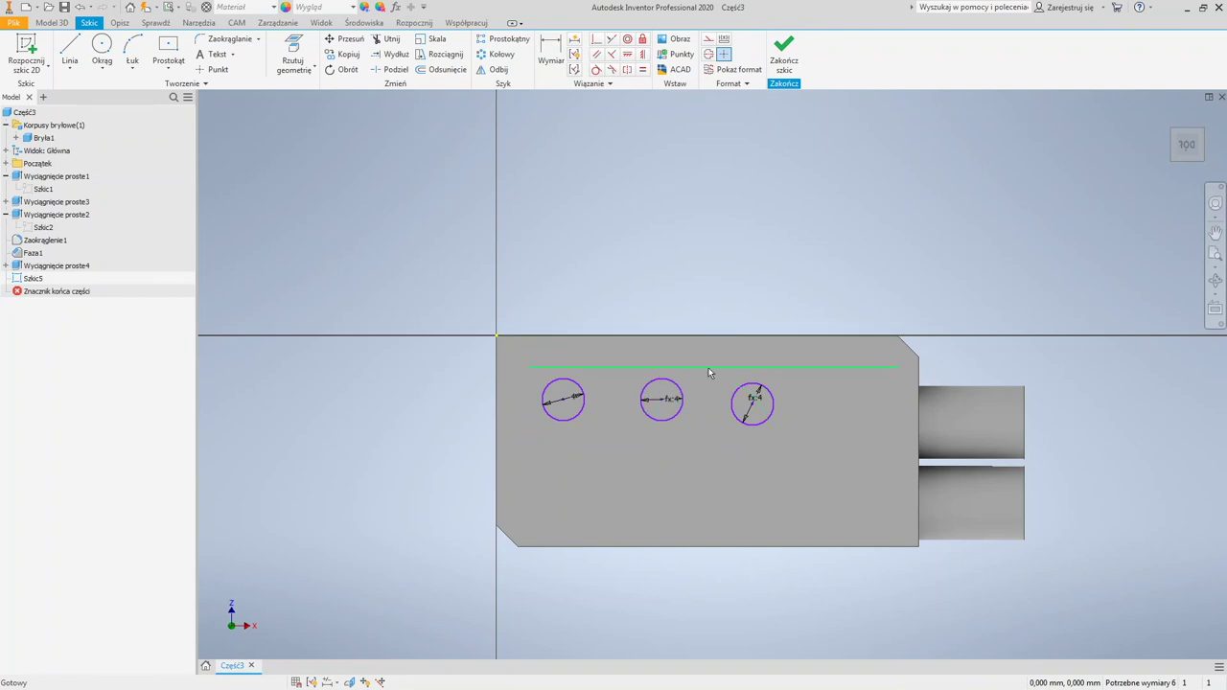
Step: Undo the last diameter change and delete the three circles with their dimensions from the sketch
key("ctrl+z")
left_click(769, 402)
key("Delete")
key("Delete")
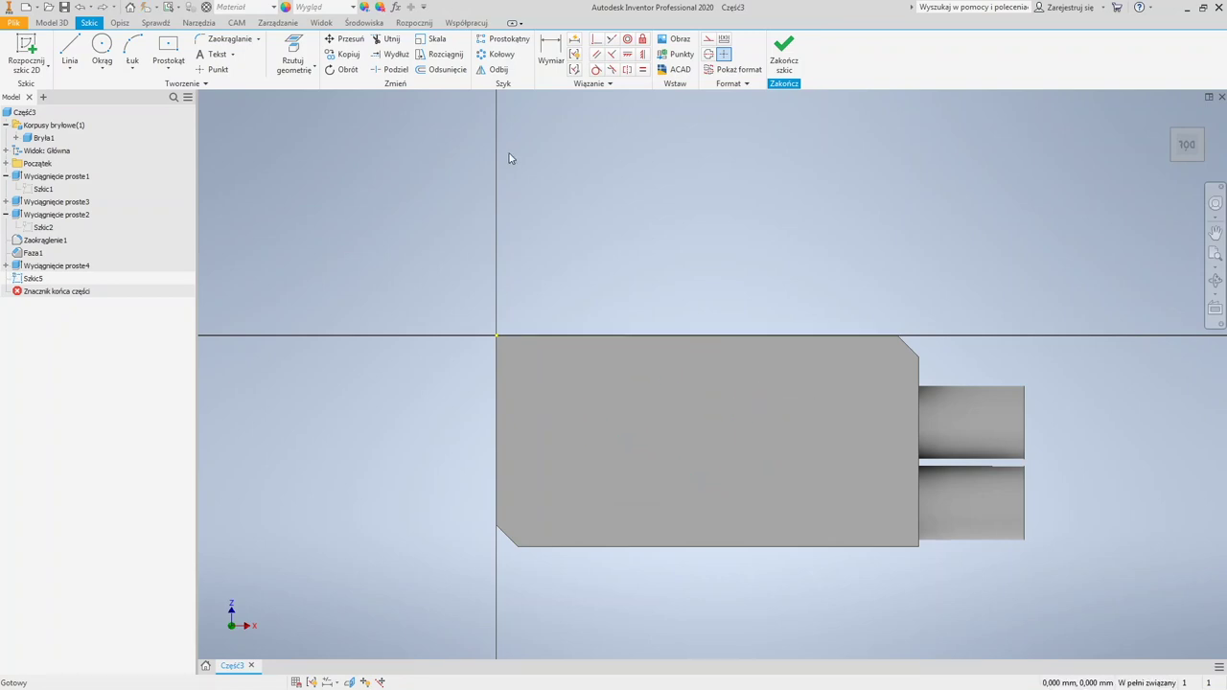
Step: Place three sketch points in a row near the long edge of the bottom face
left_click(220, 74)
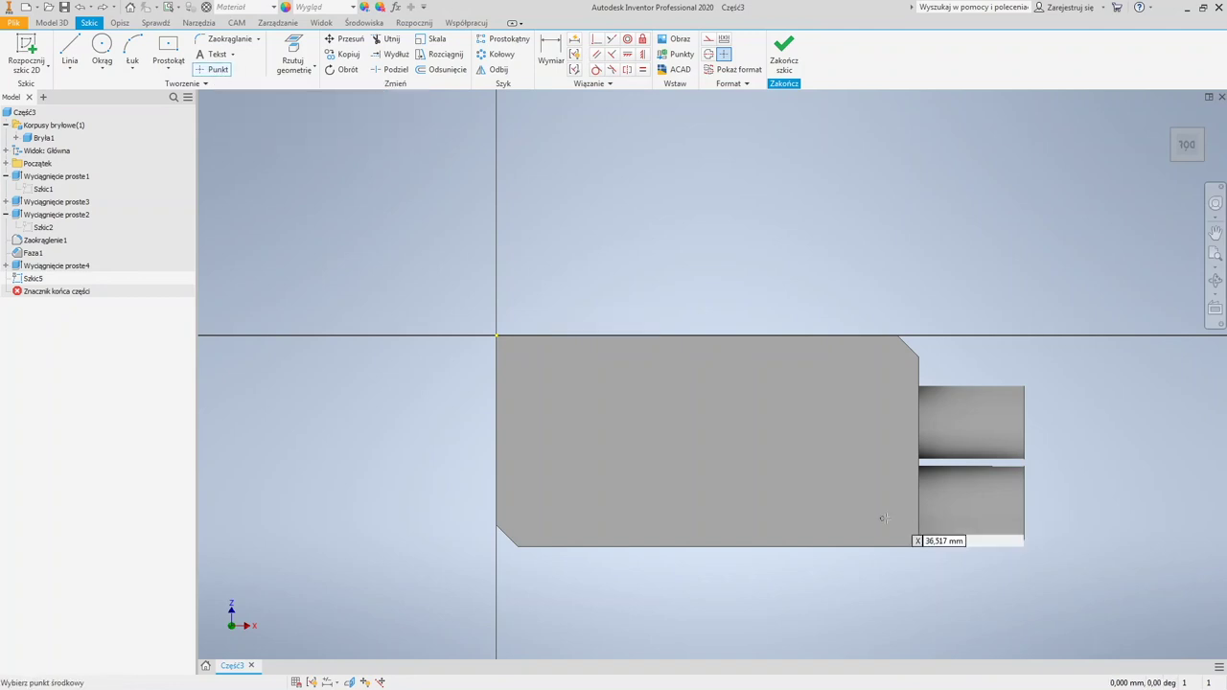
left_click(545, 382)
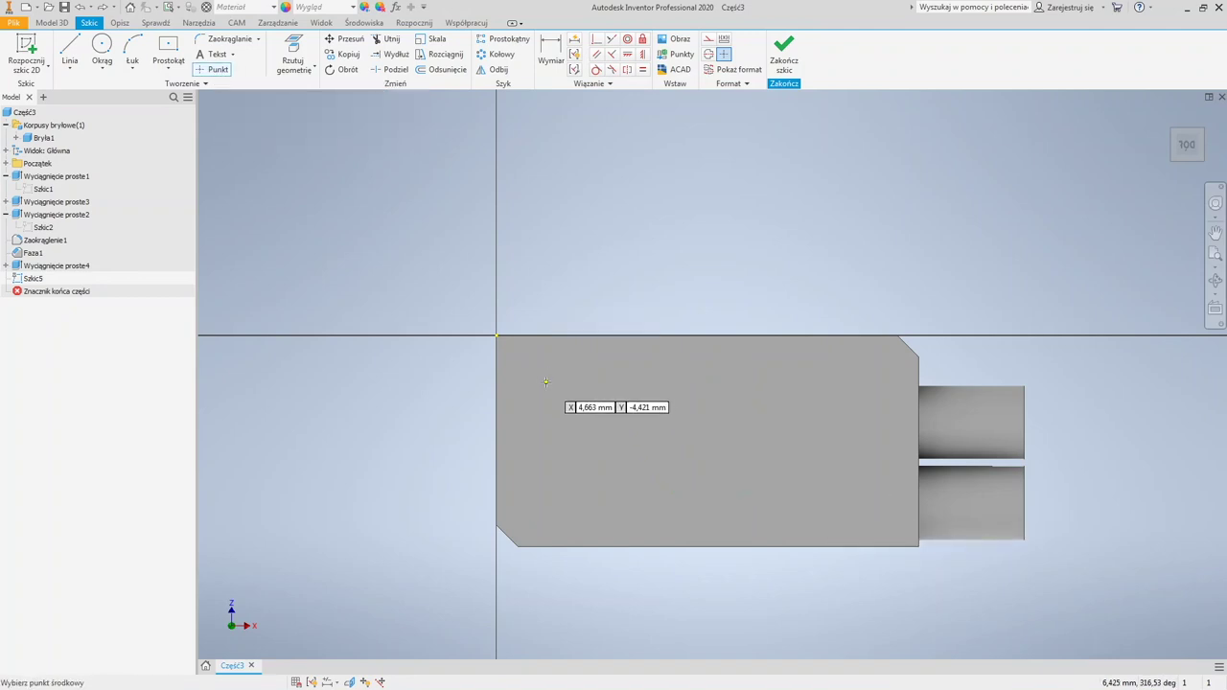
left_click(712, 383)
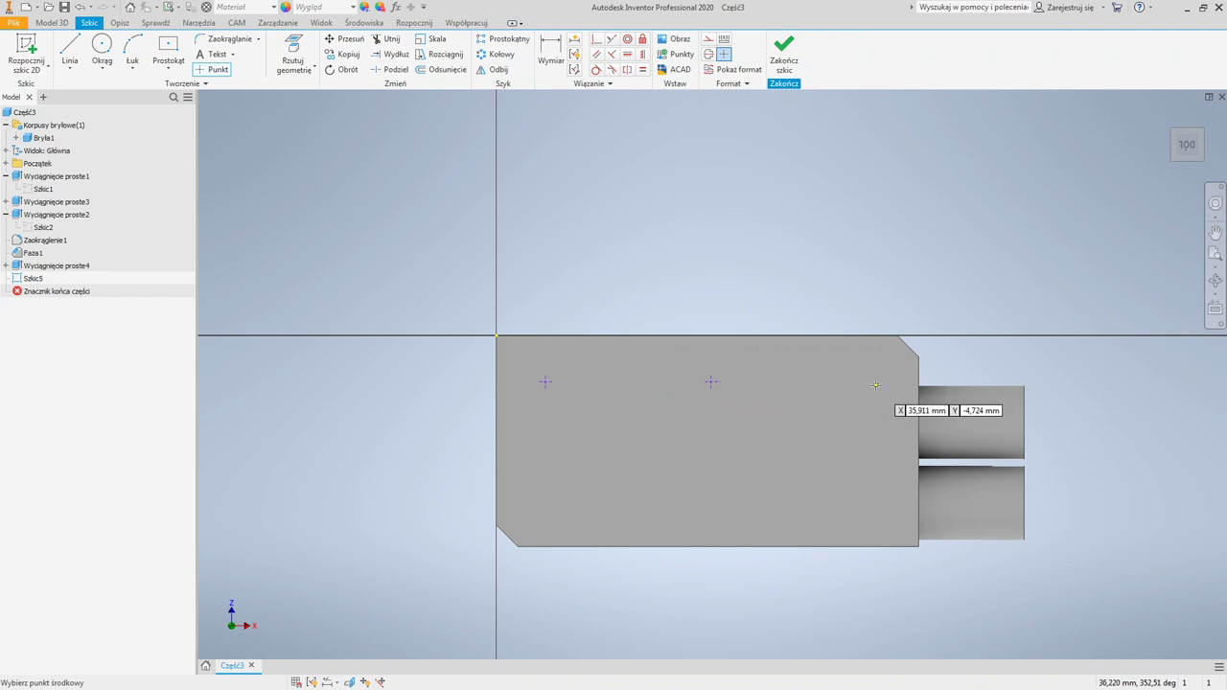
left_click(845, 381)
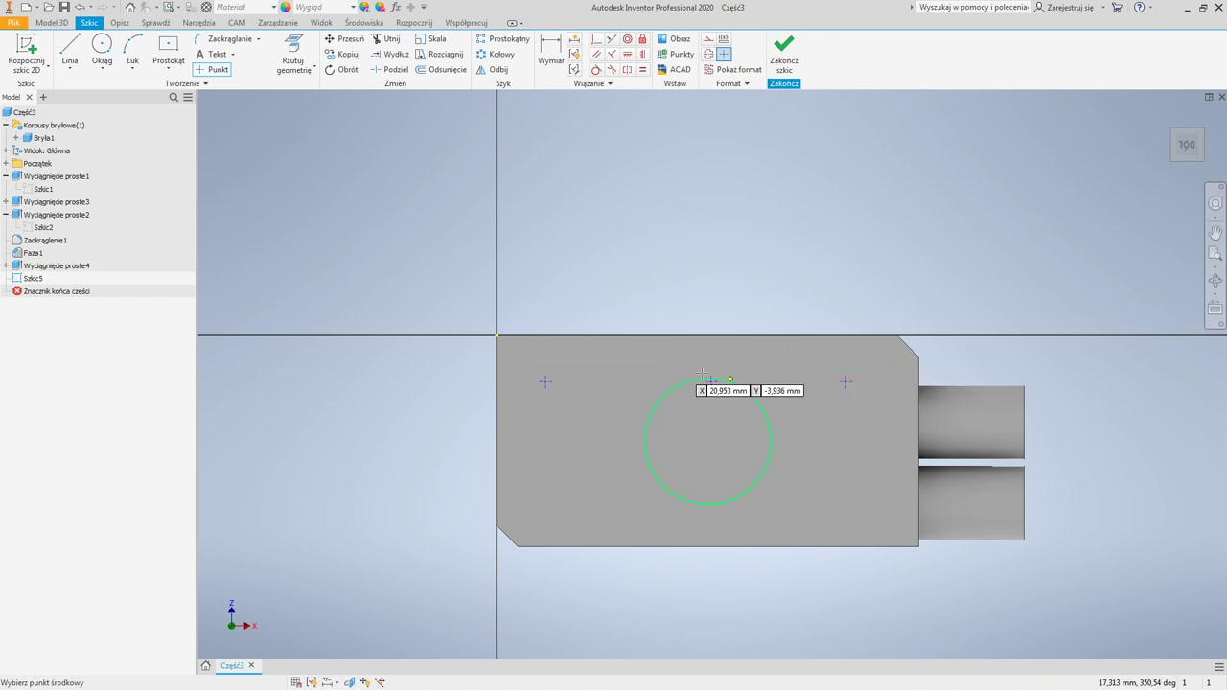
Step: Dimension the first point 5 mm from the block's short edge on the sketch origin side
left_click(550, 53)
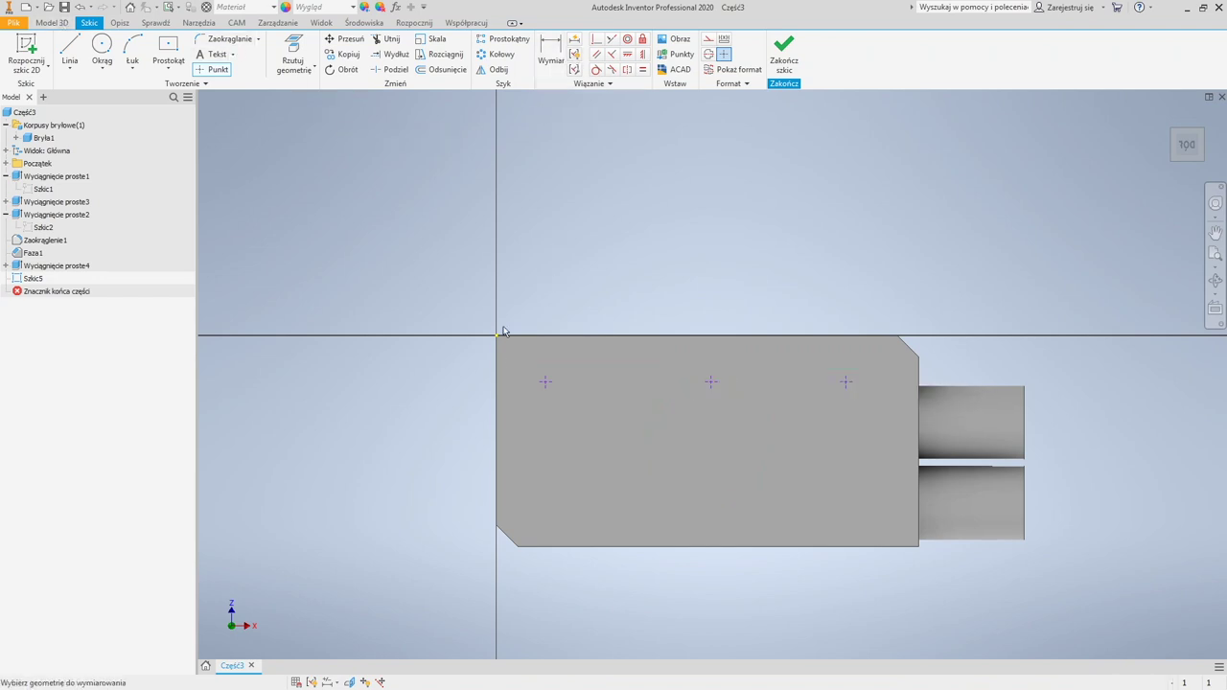
left_click(550, 383)
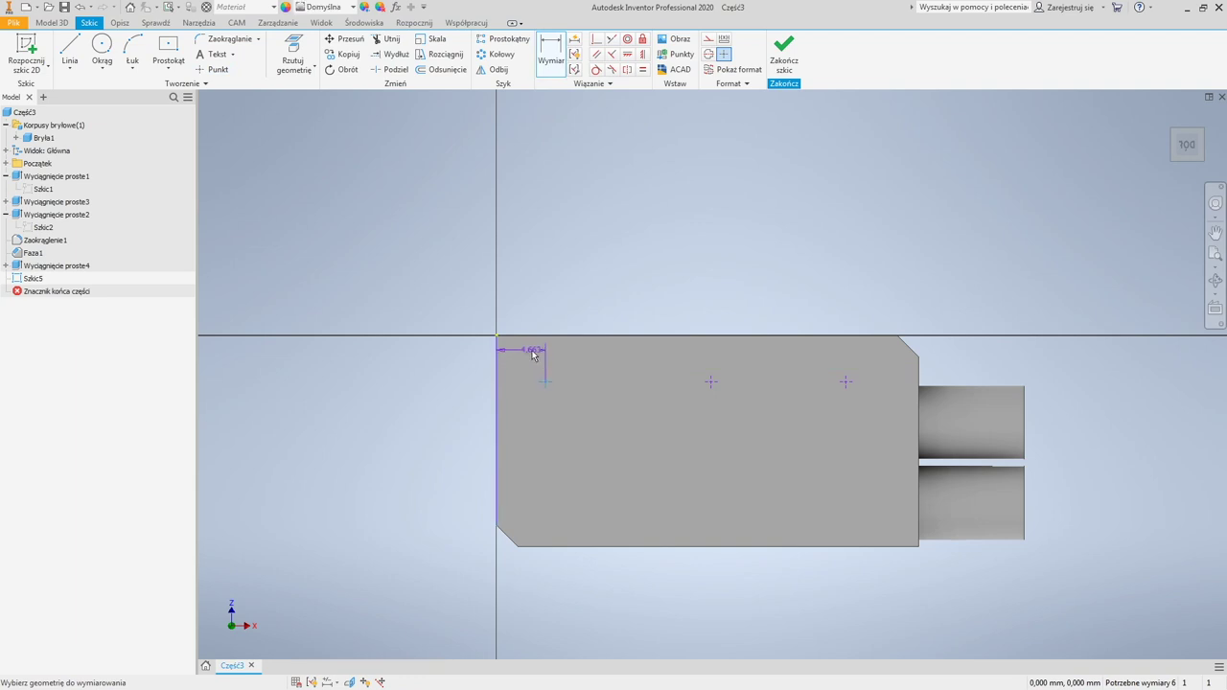
left_click(526, 354)
type("5")
key("Return")
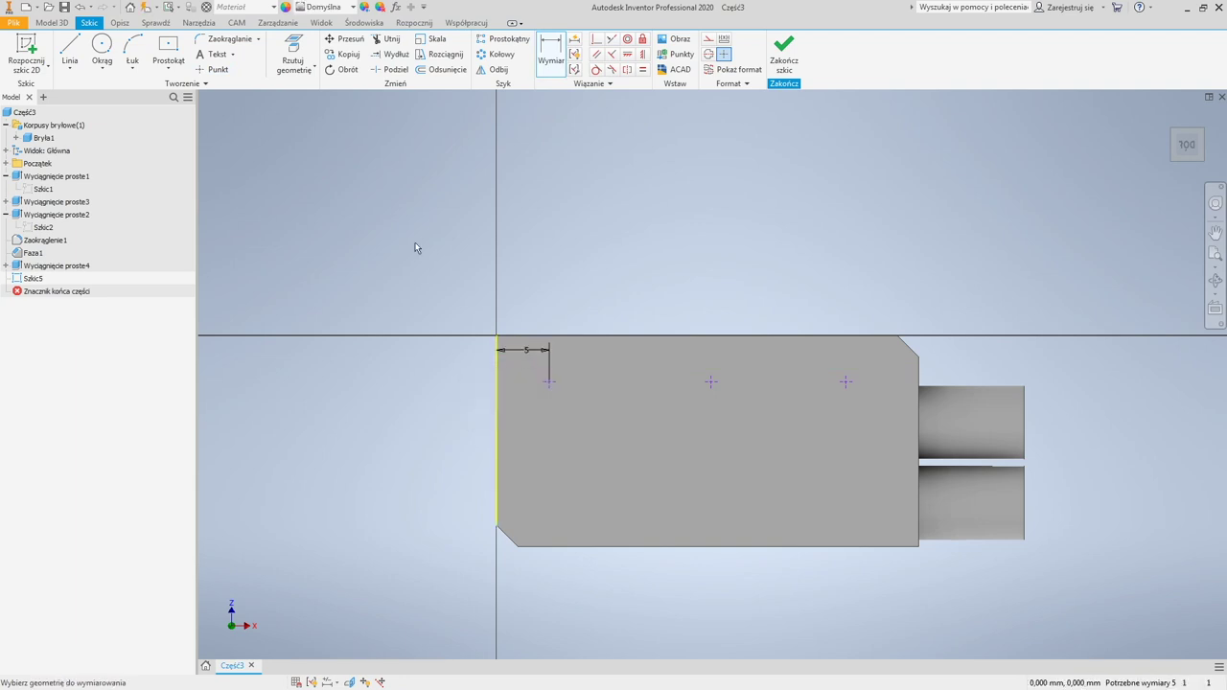
Step: Dimension the second point 15 mm from the first point along the row
left_click(551, 383)
left_click(712, 381)
left_click(640, 356)
type("15")
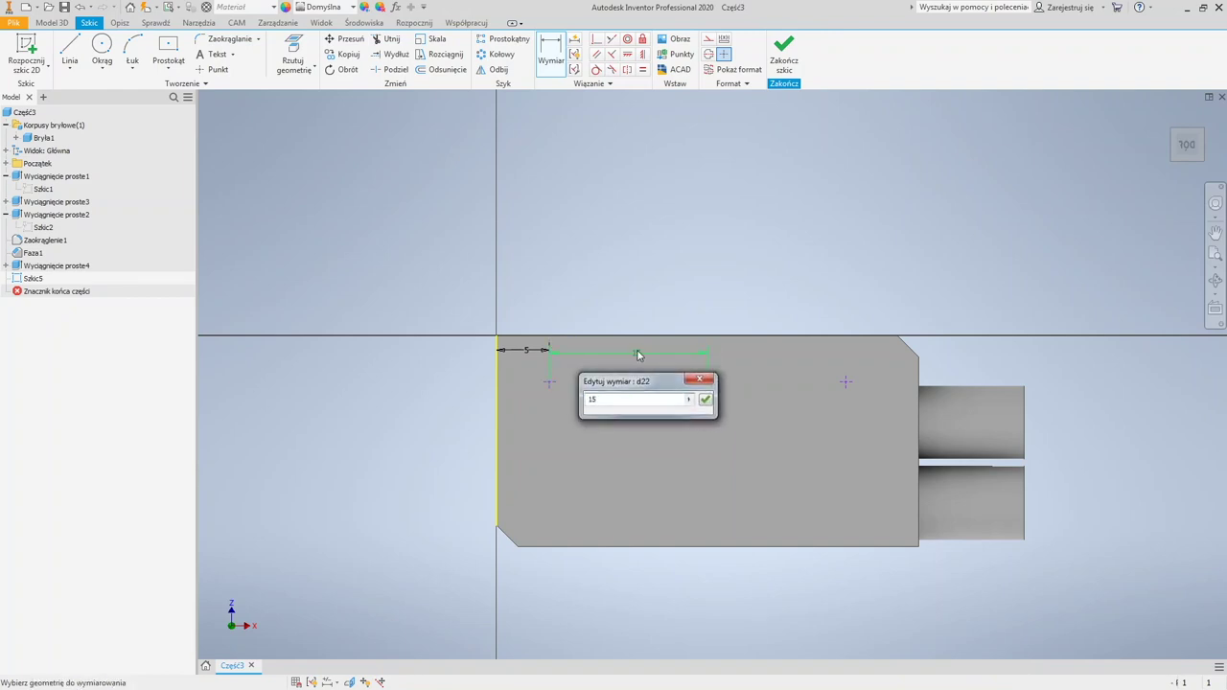
key("Return")
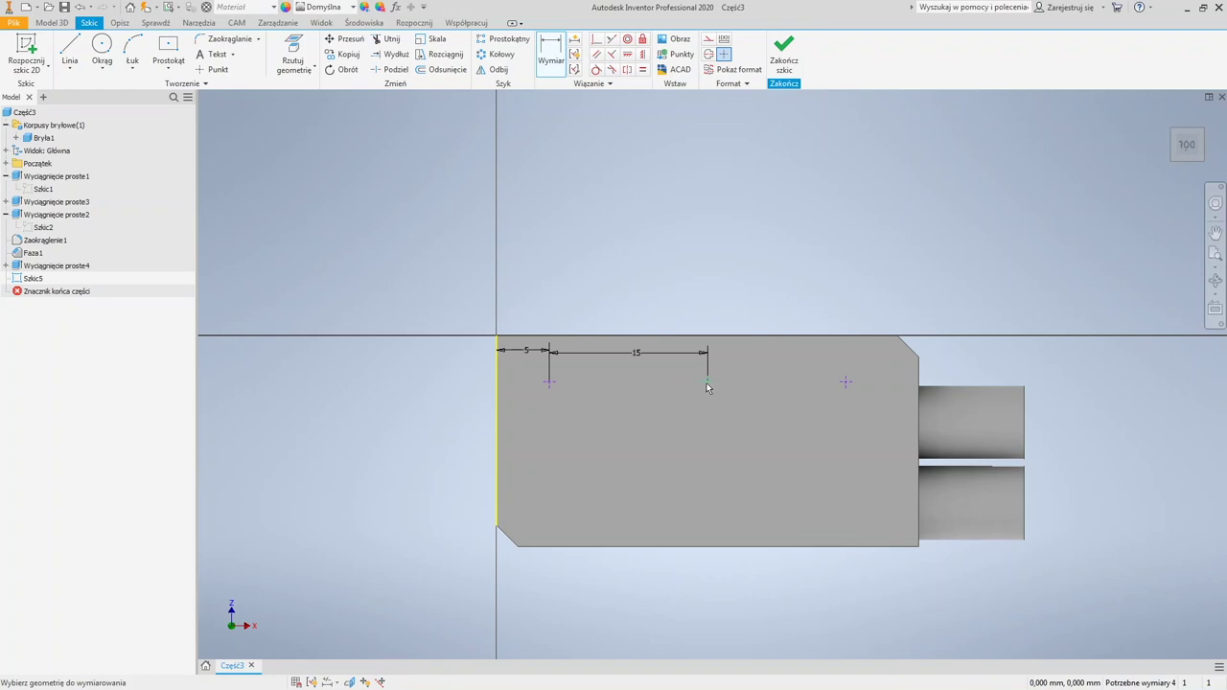
Step: Dimension the third point 15 mm from the second point and finish the sketch
left_click(847, 388)
left_click(778, 357)
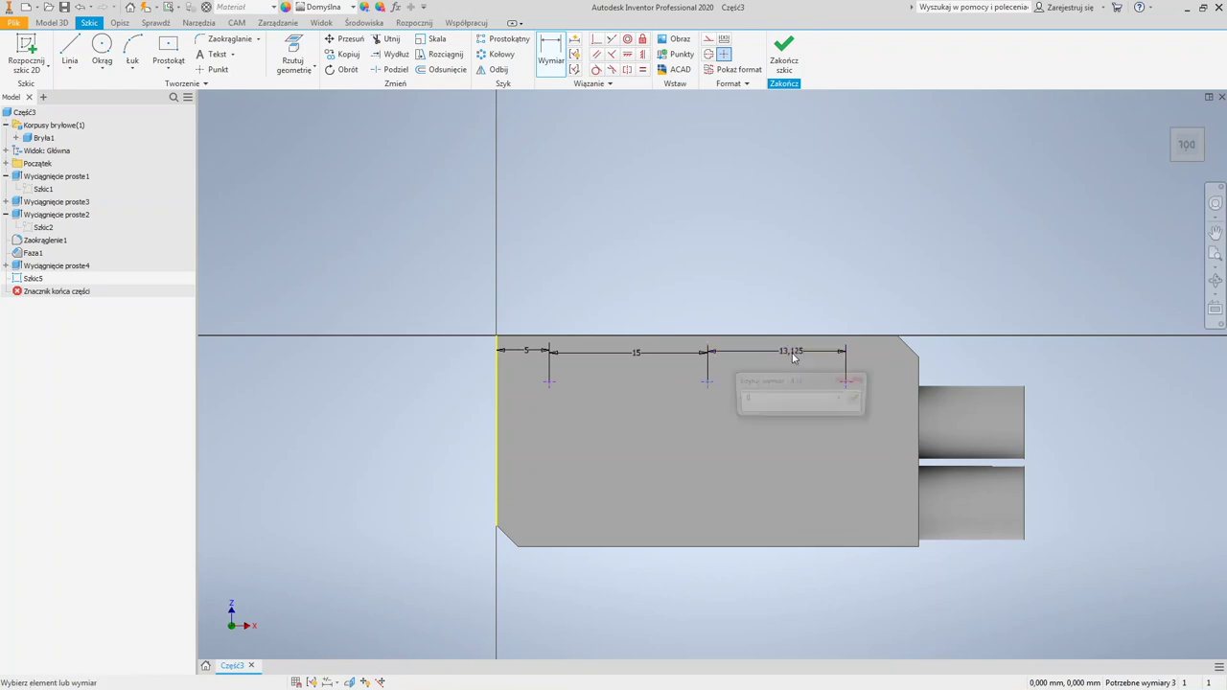
type("15")
key("Return")
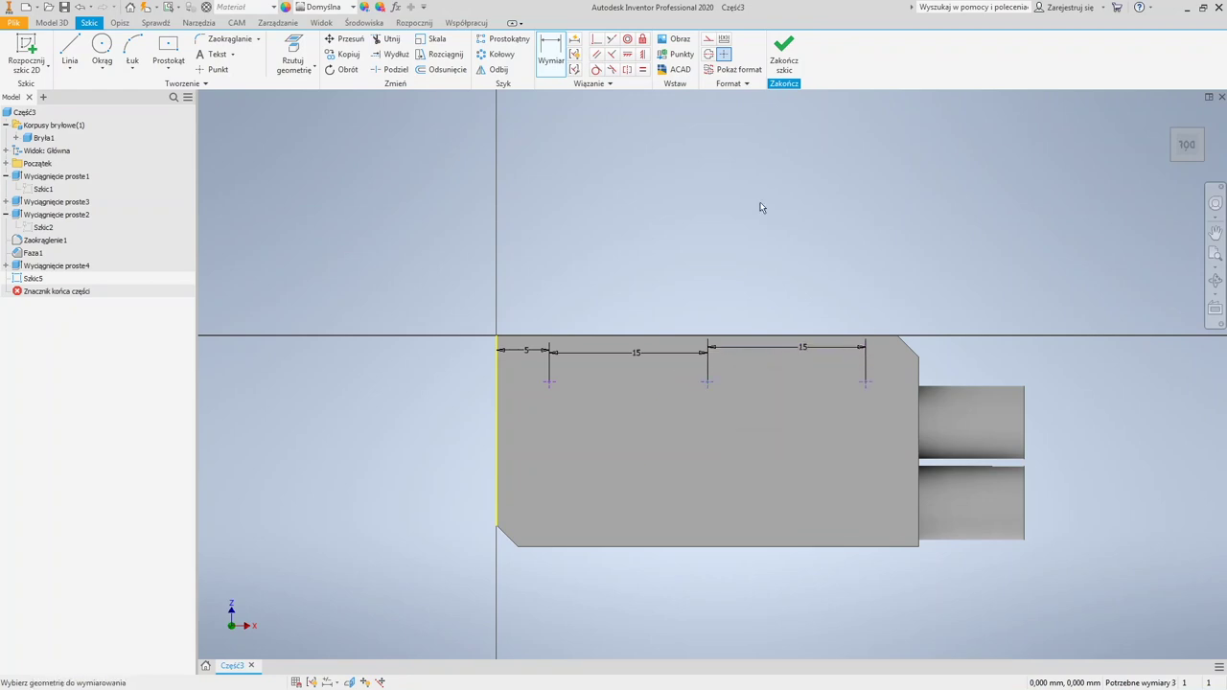
middle_click_drag(772, 86, 780, 241, "shift")
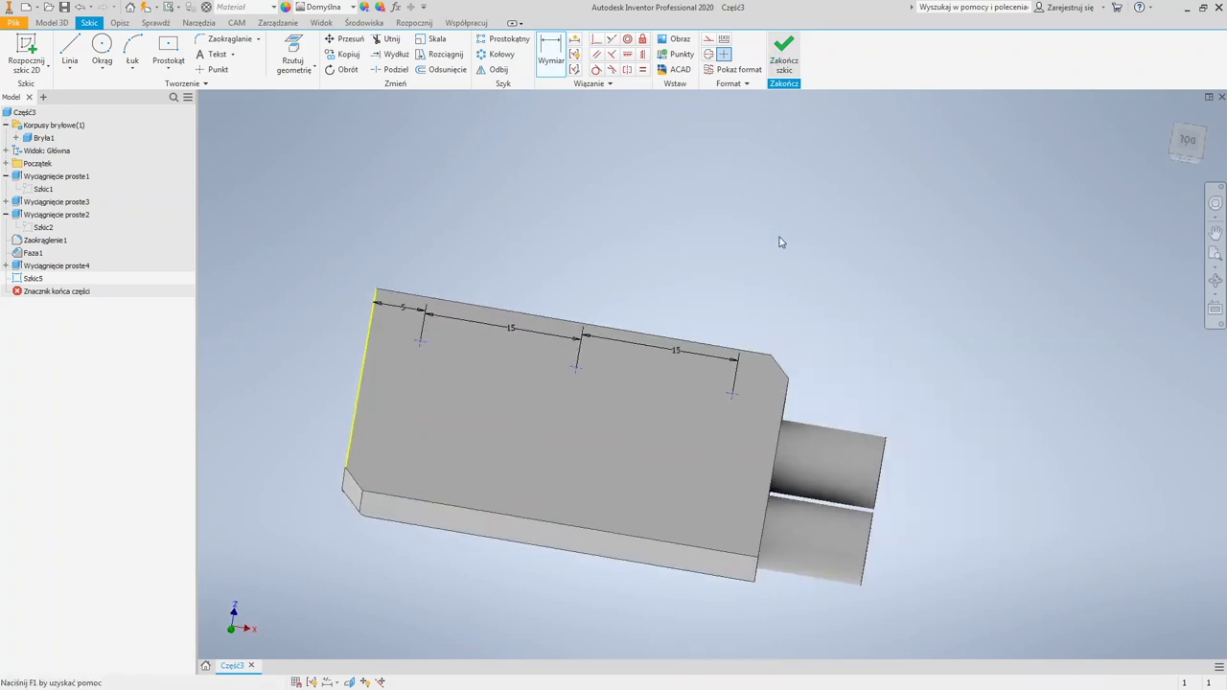
left_click(784, 52)
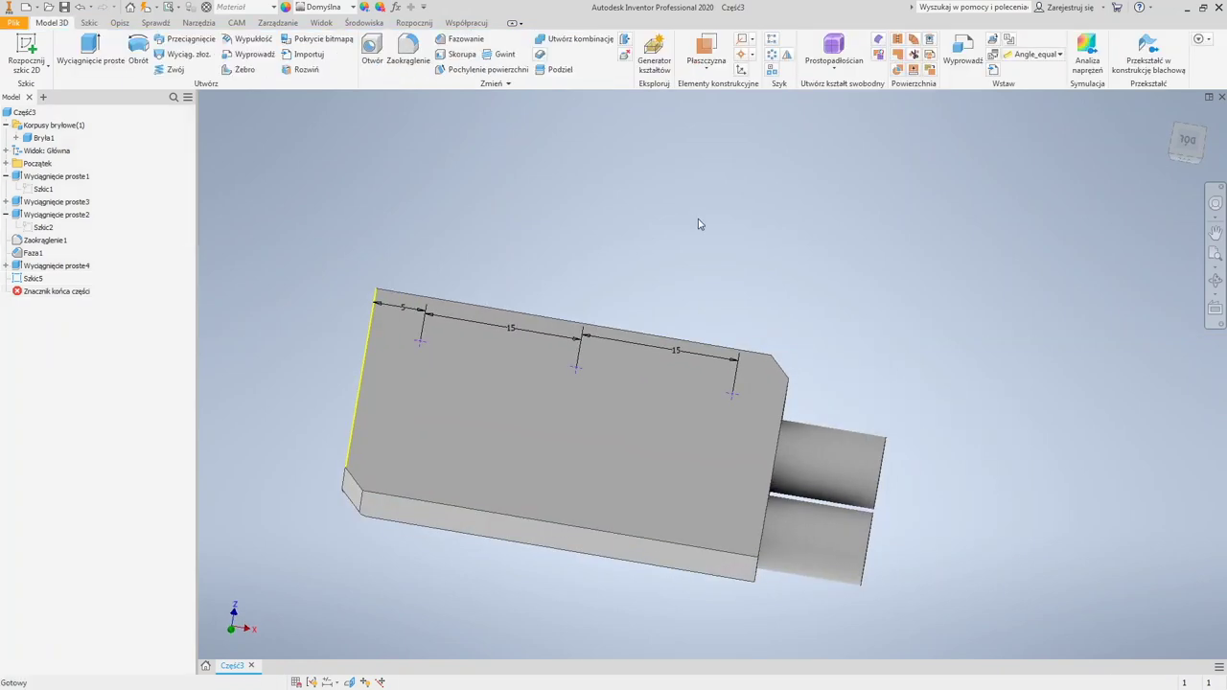
Step: Set up a Hole feature at the three sketch points with the termination through the whole body
left_click(371, 48)
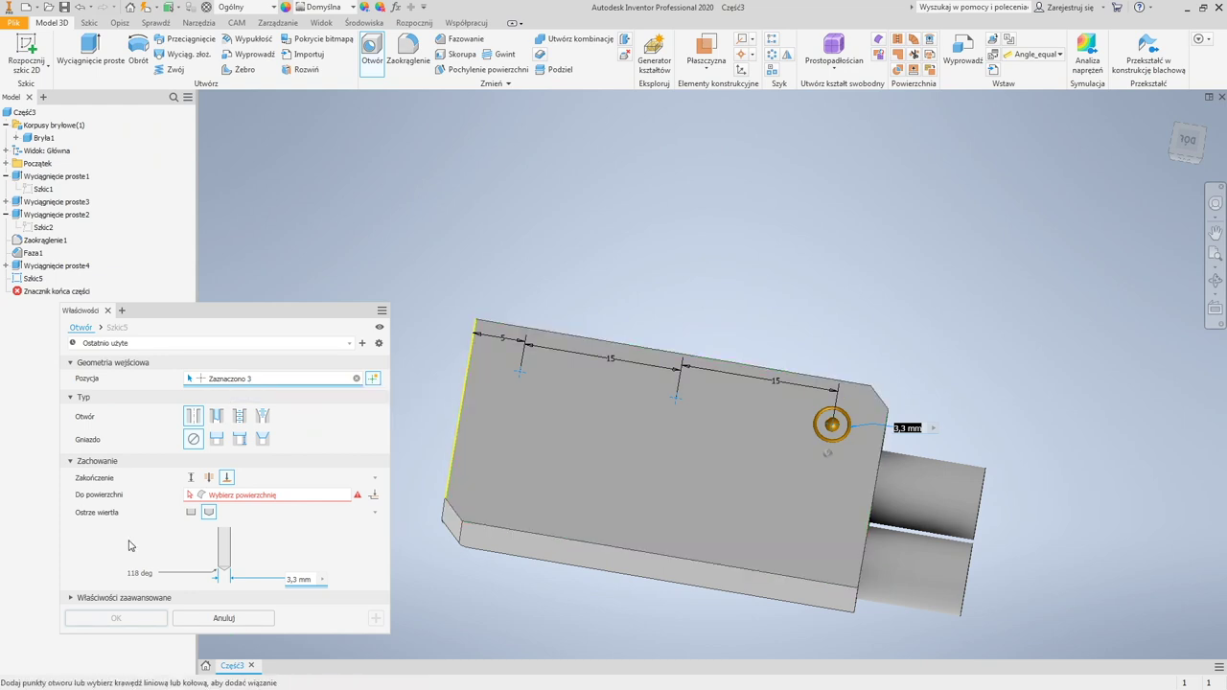
left_click(206, 477)
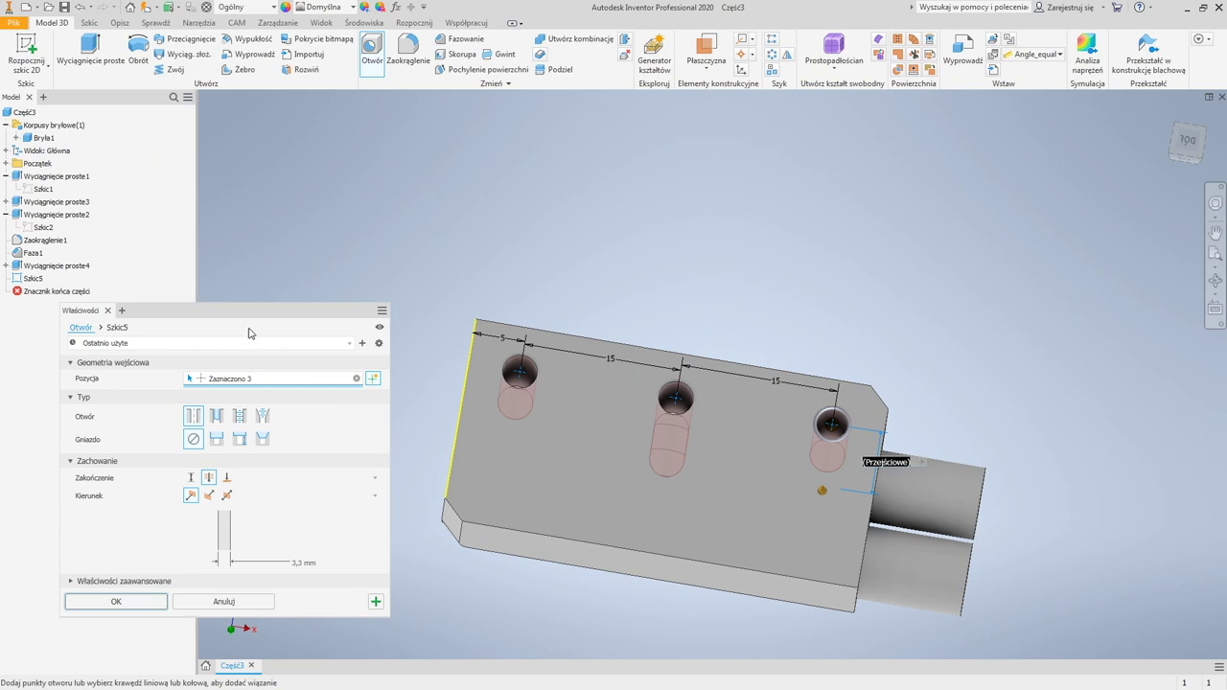
left_click_drag(261, 312, 244, 139)
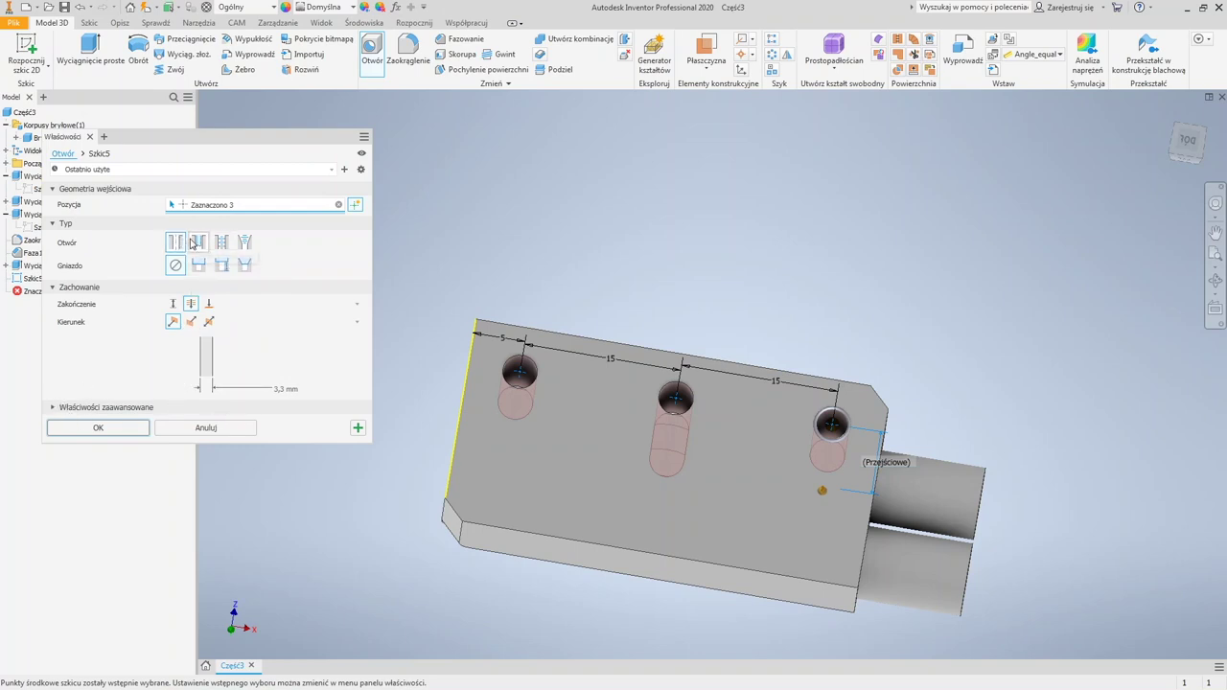
Step: Make the holes taper-tapped with thread type ISO Wewnętrzny stożkowy and size Rc 1/16
left_click(243, 245)
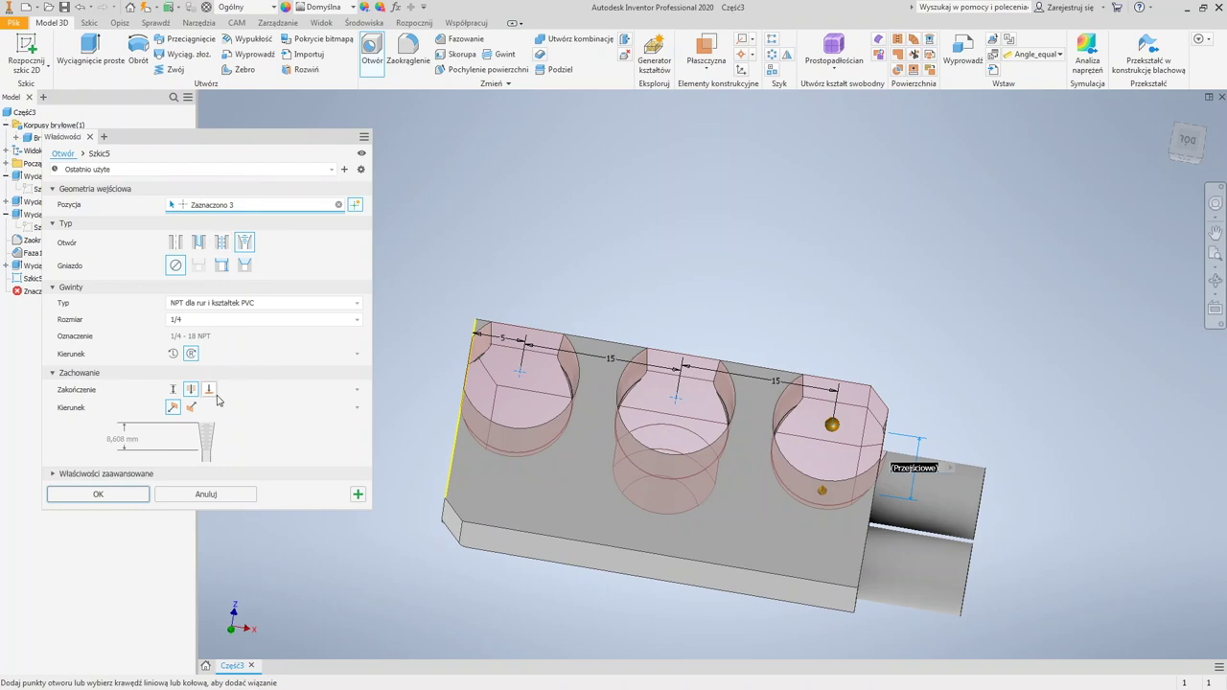
left_click(252, 304)
left_click(249, 314)
left_click(251, 304)
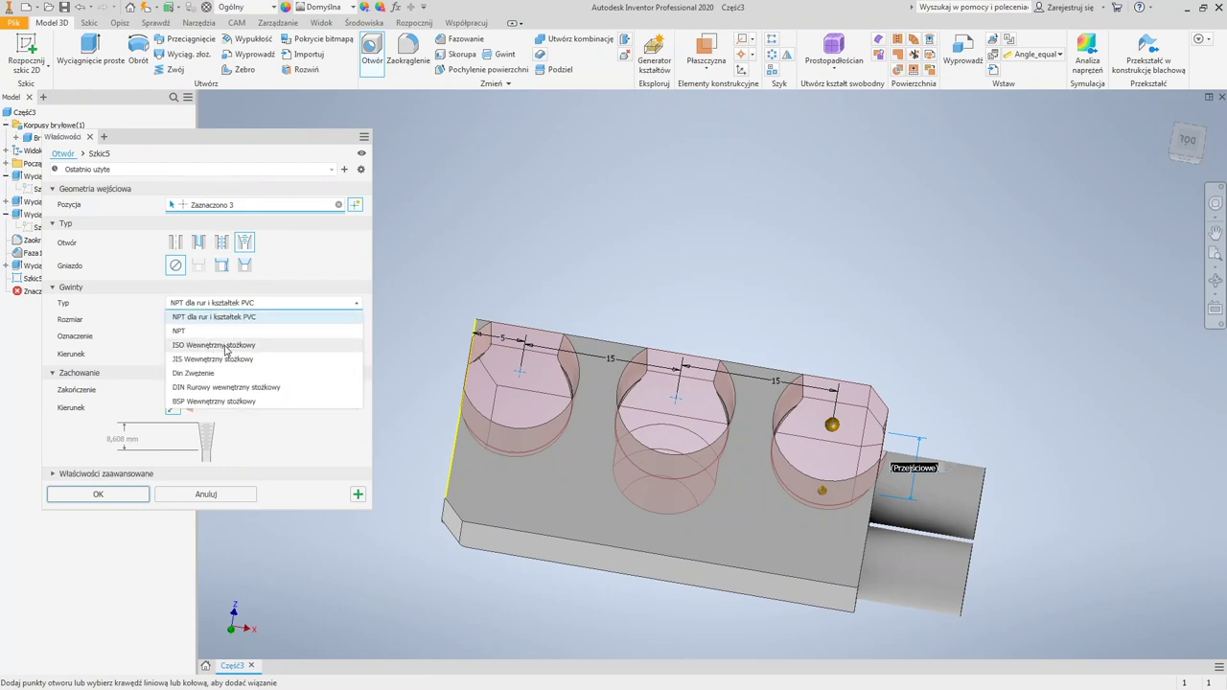
left_click(227, 347)
left_click(235, 319)
left_click(230, 328)
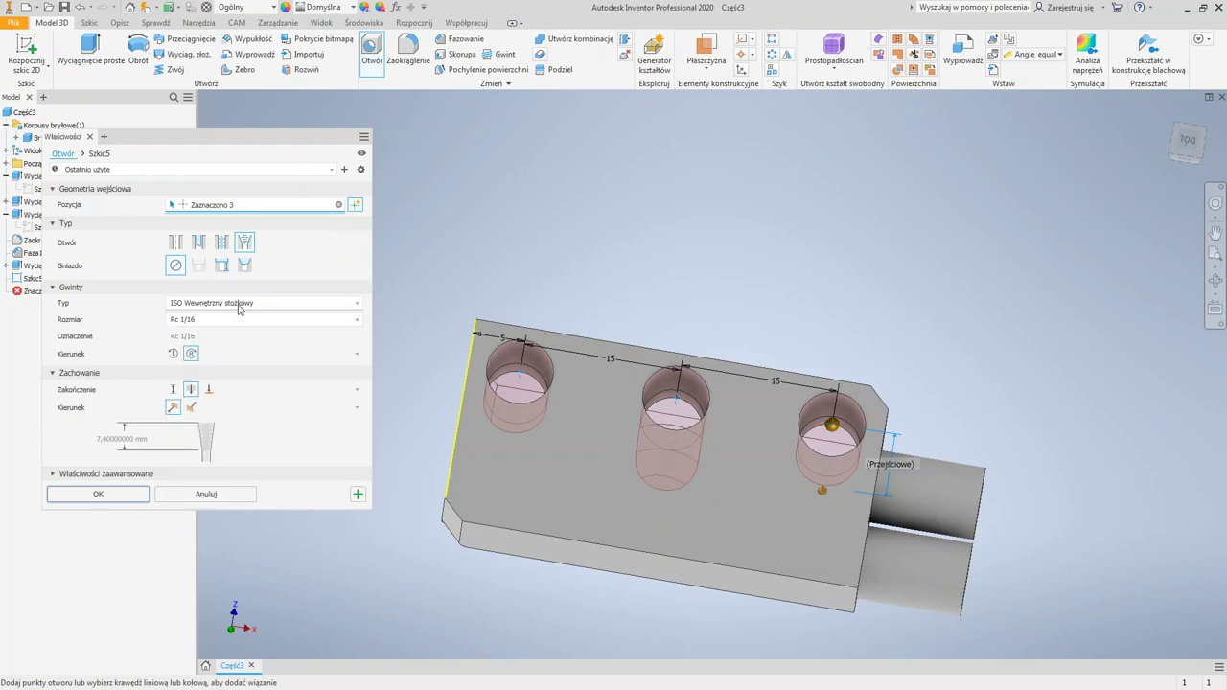
Step: Try the taper thread types NPT in size 3/8 and NPT dla rur i kształtek PVC for the three holes
left_click(239, 307)
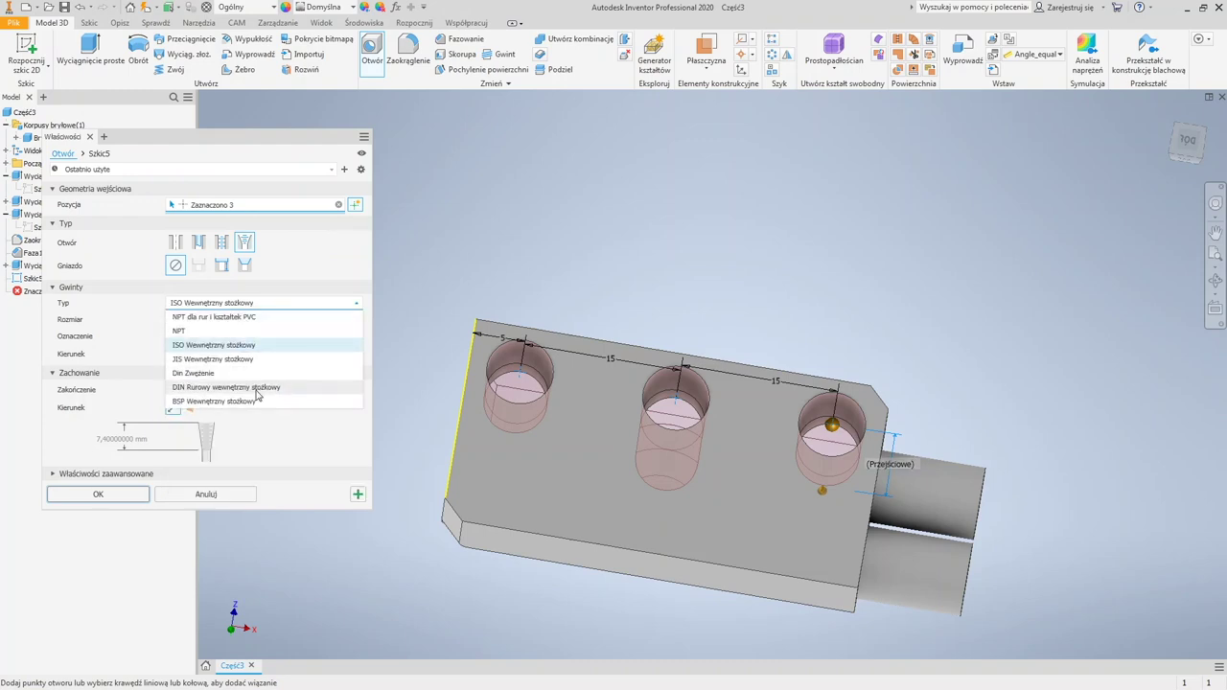
left_click(261, 332)
left_click(233, 323)
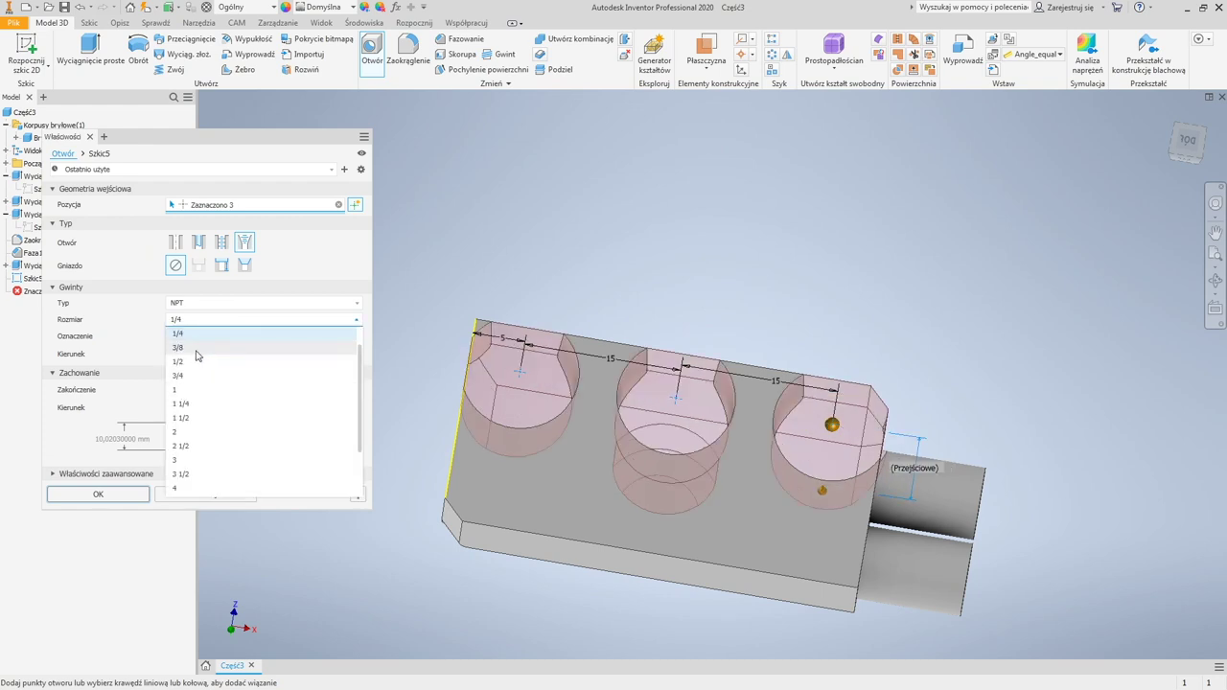
left_click(197, 351)
left_click(217, 304)
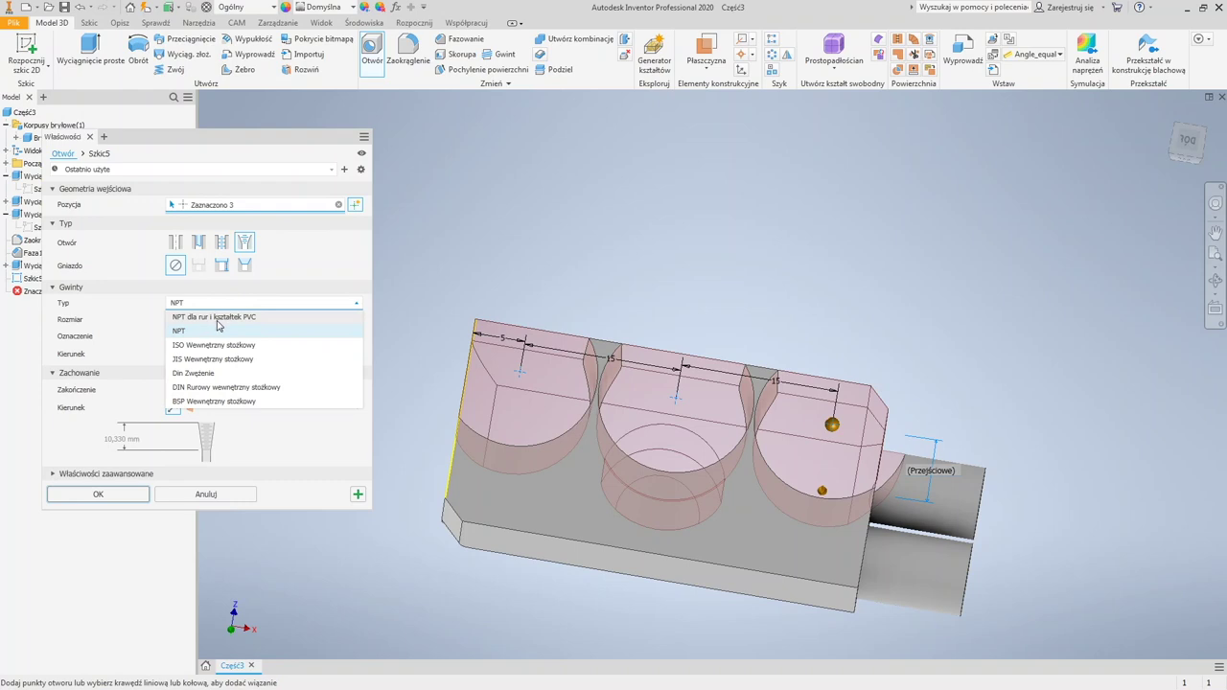
left_click(217, 318)
left_click(216, 320)
left_click(218, 331)
left_click(220, 304)
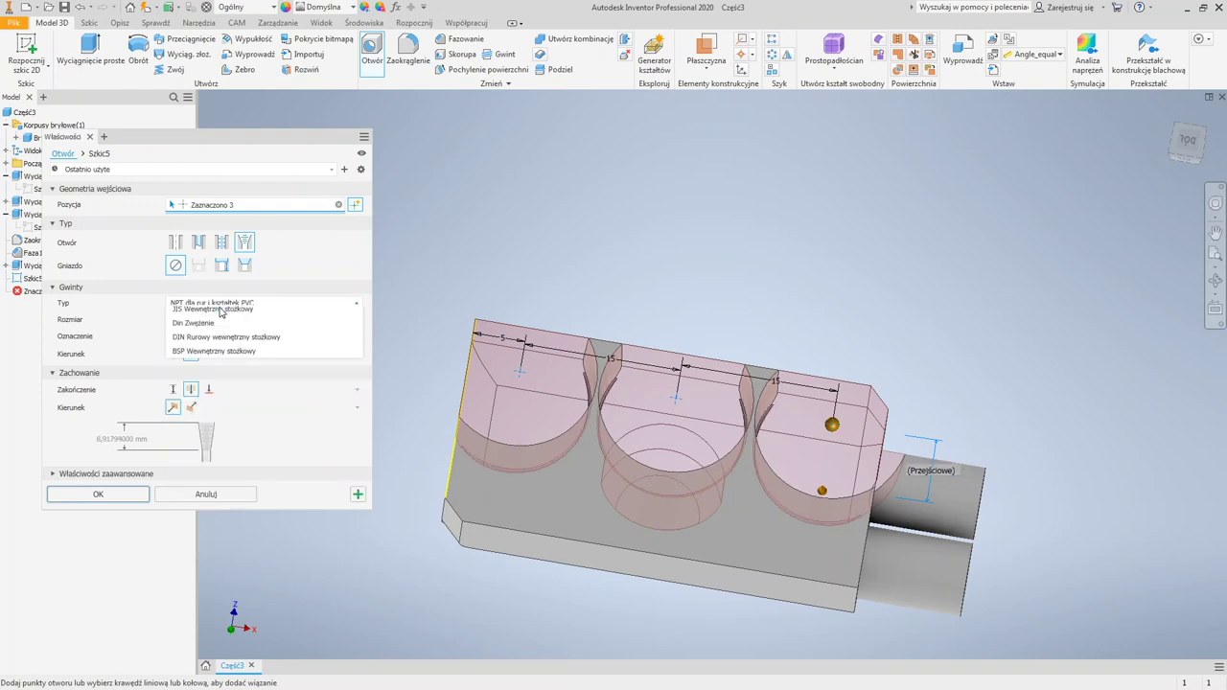
left_click(221, 315)
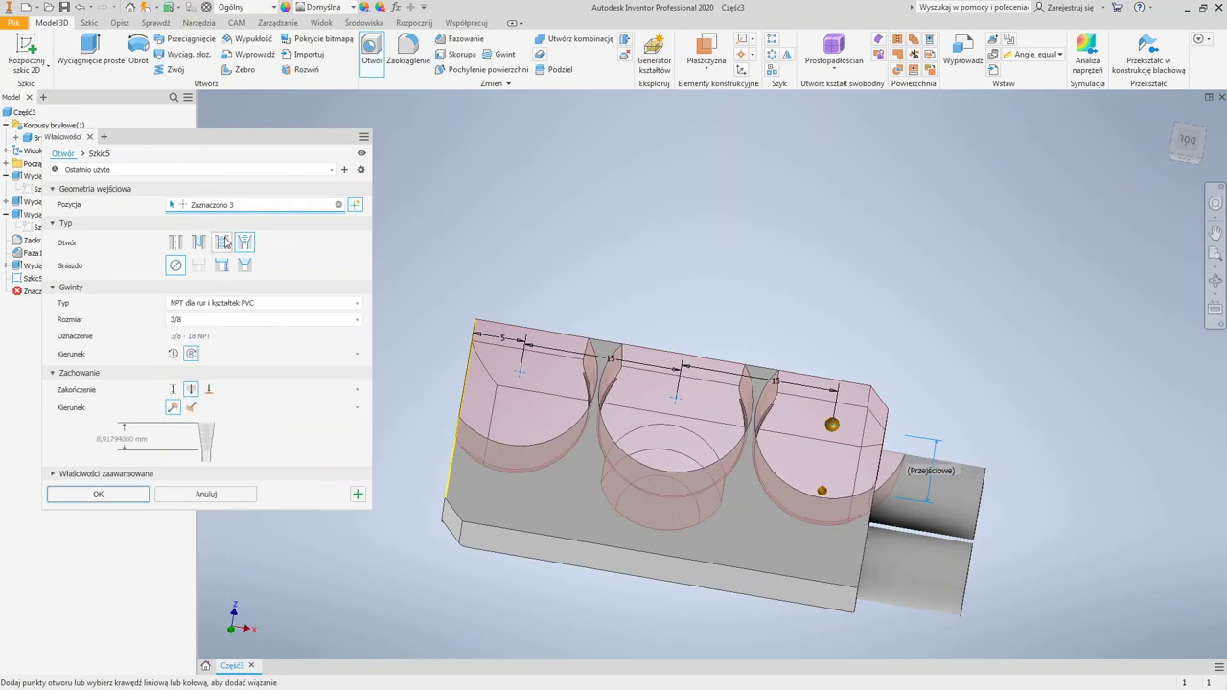
Step: Try making the holes straight-tapped with thread type ANSI Profil metryczny M and size 3
left_click(221, 243)
left_click(215, 305)
left_click(215, 306)
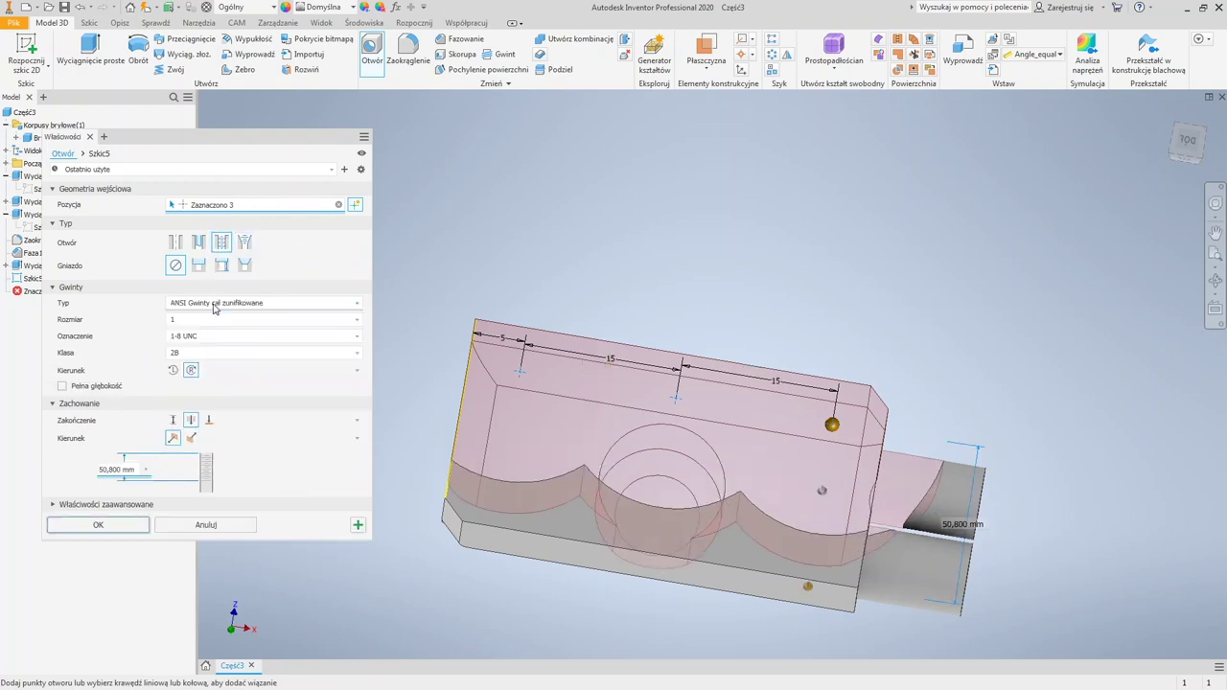
left_click(215, 305)
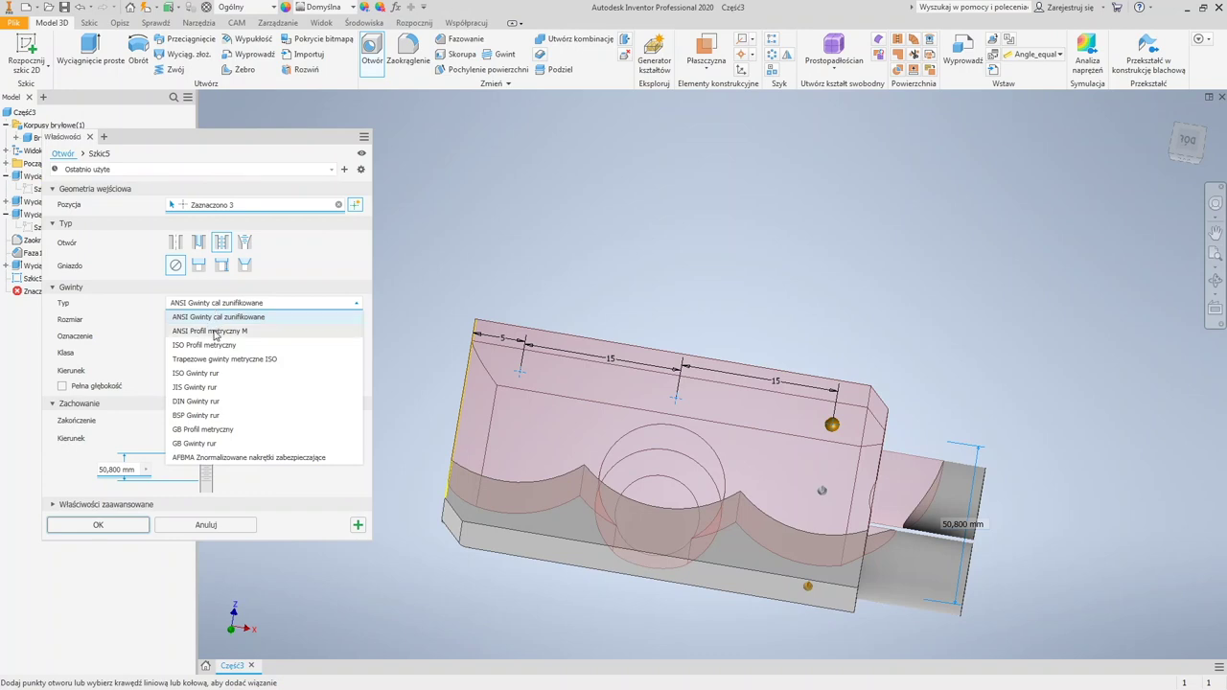
left_click(214, 332)
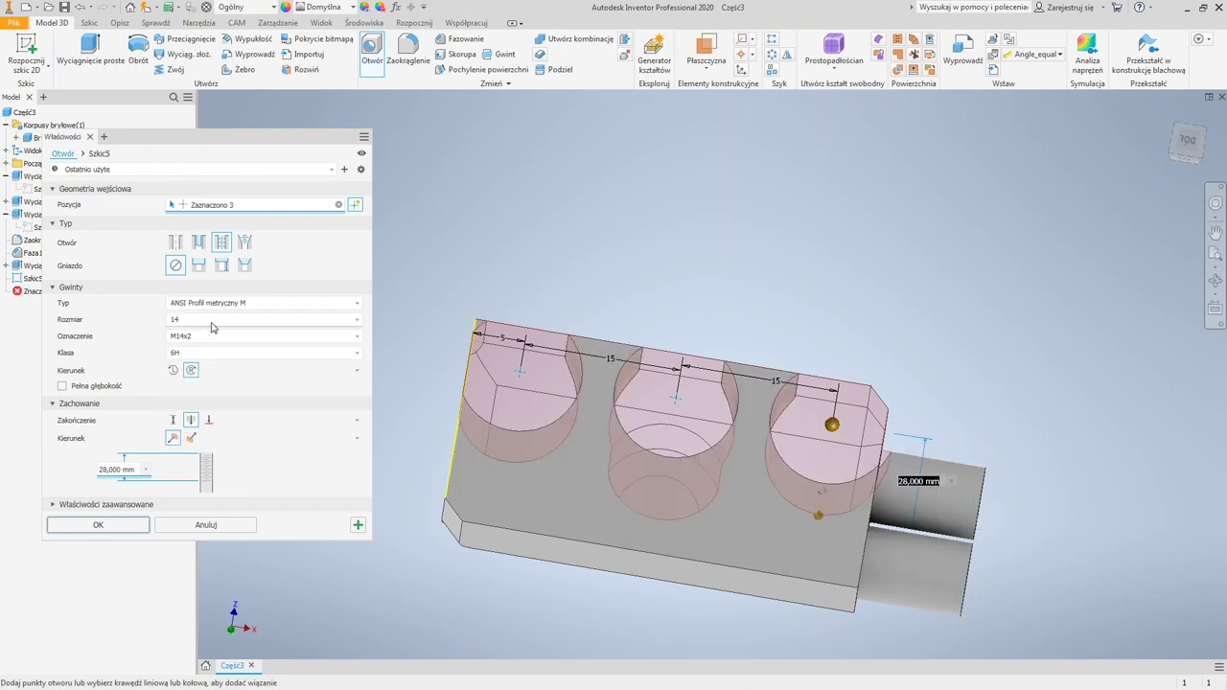
left_click(215, 322)
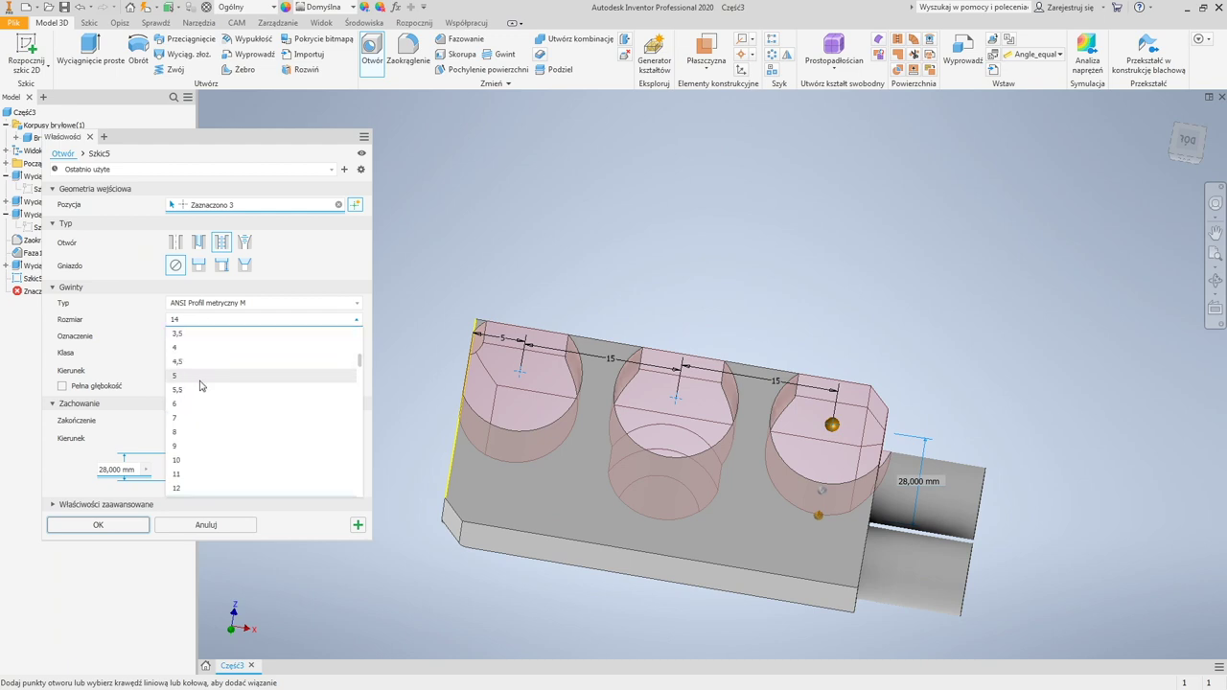
scroll(200, 388, "up", 1)
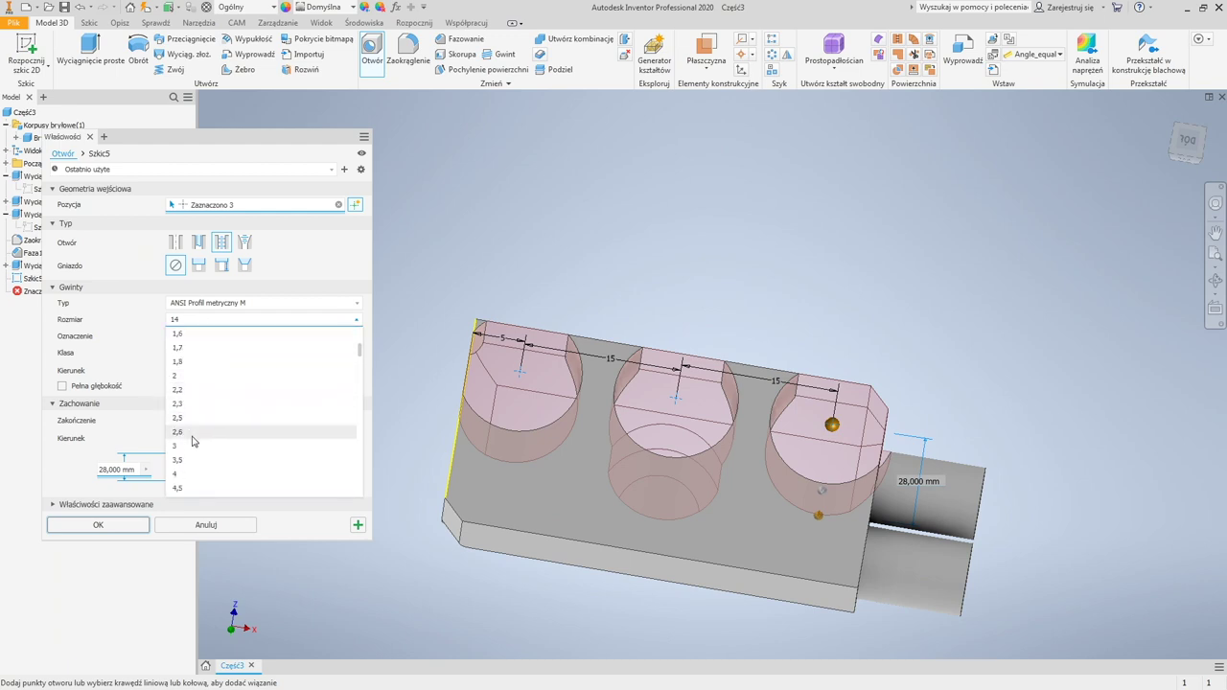
left_click(177, 445)
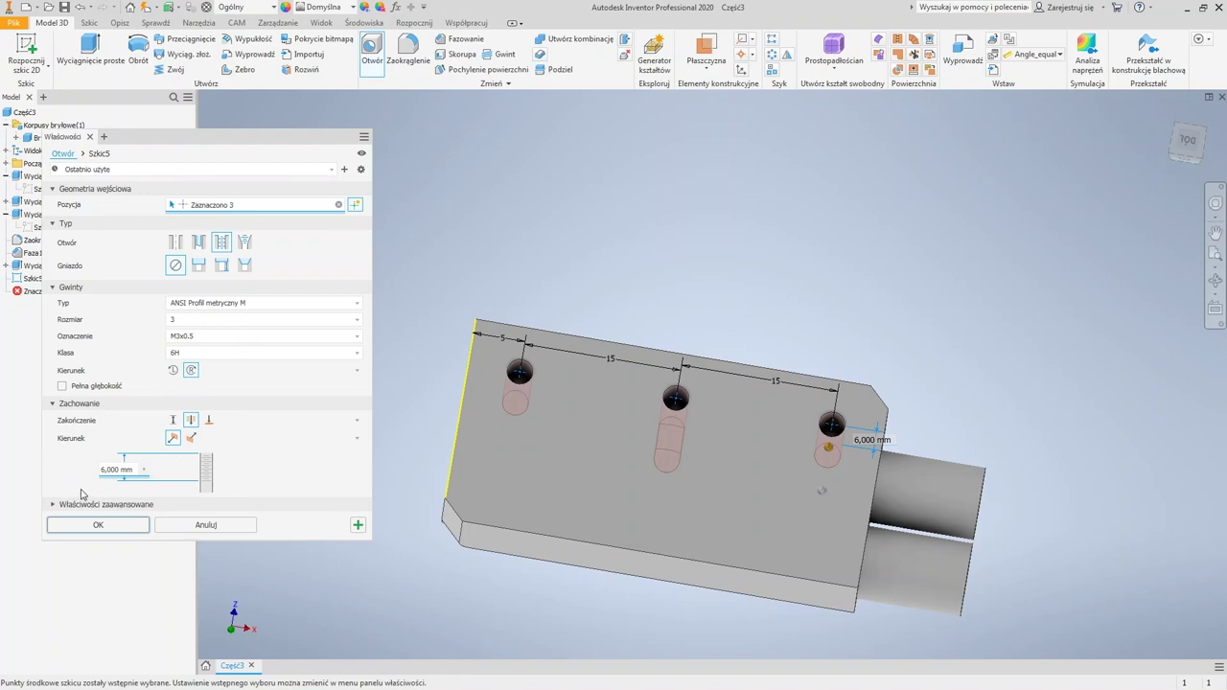
Step: Switch to simple holes with a counterbore seat, set the counterbore diameter to 5 mm and create the Hole feature
left_click(175, 244)
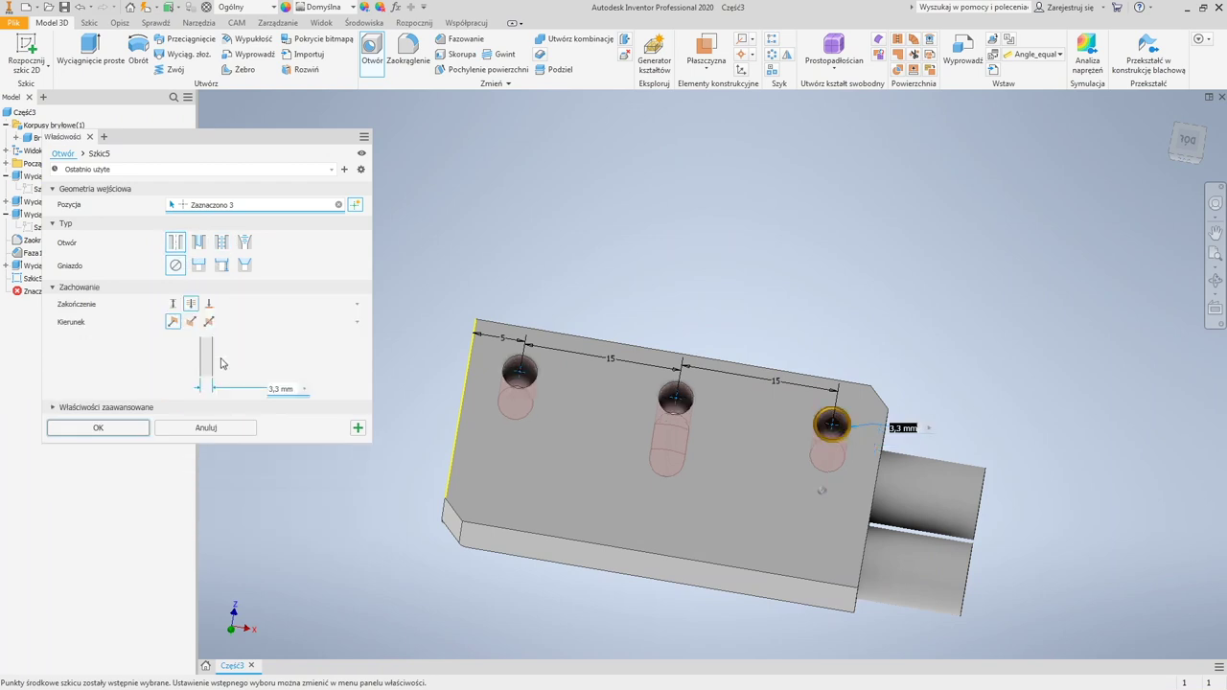
left_click(201, 269)
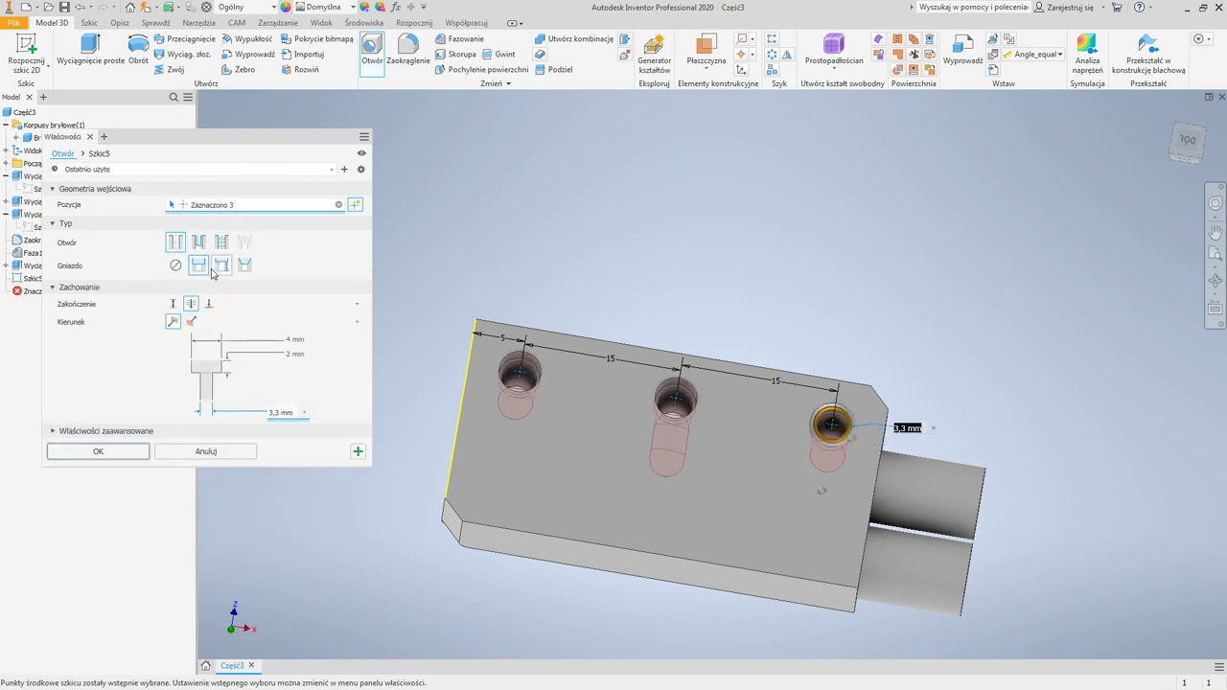
left_click(292, 341)
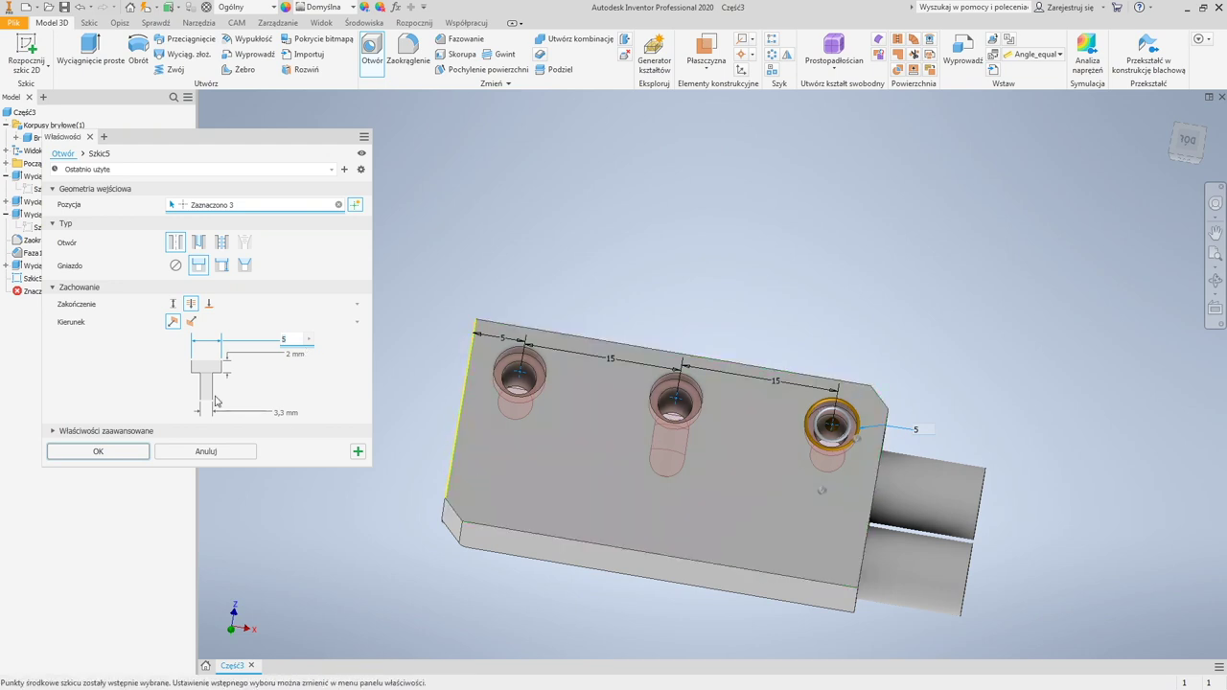
left_click(298, 361)
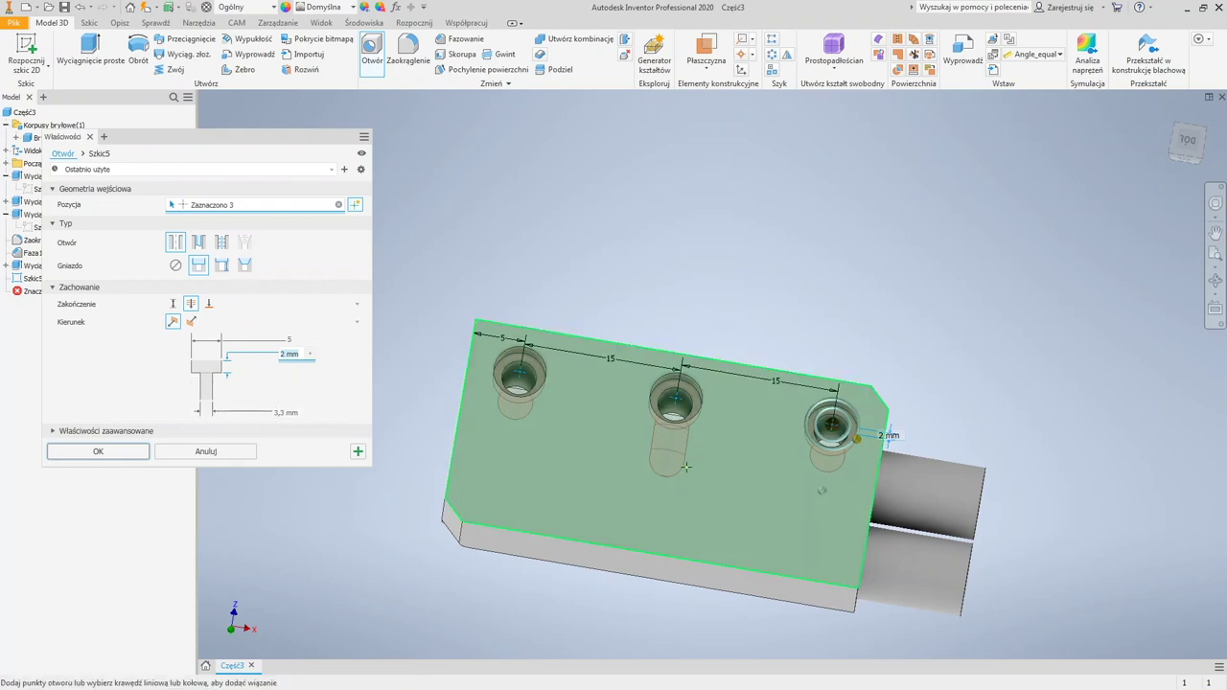
middle_click_drag(672, 461, 758, 421, "shift")
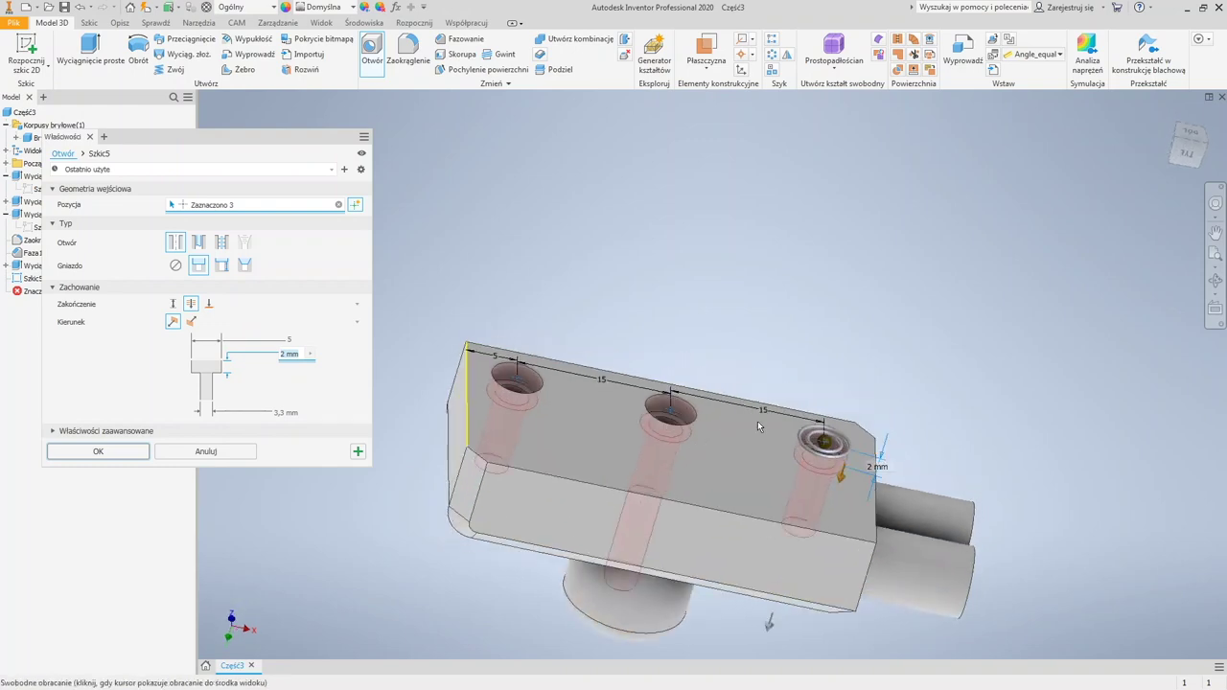
left_click(88, 453)
Step: Examine the counterbored holes from both sides of the body and review the hole feature's settings without changing them
middle_click_drag(651, 437, 576, 422, "shift")
middle_click_drag(394, 411, 488, 406, "shift")
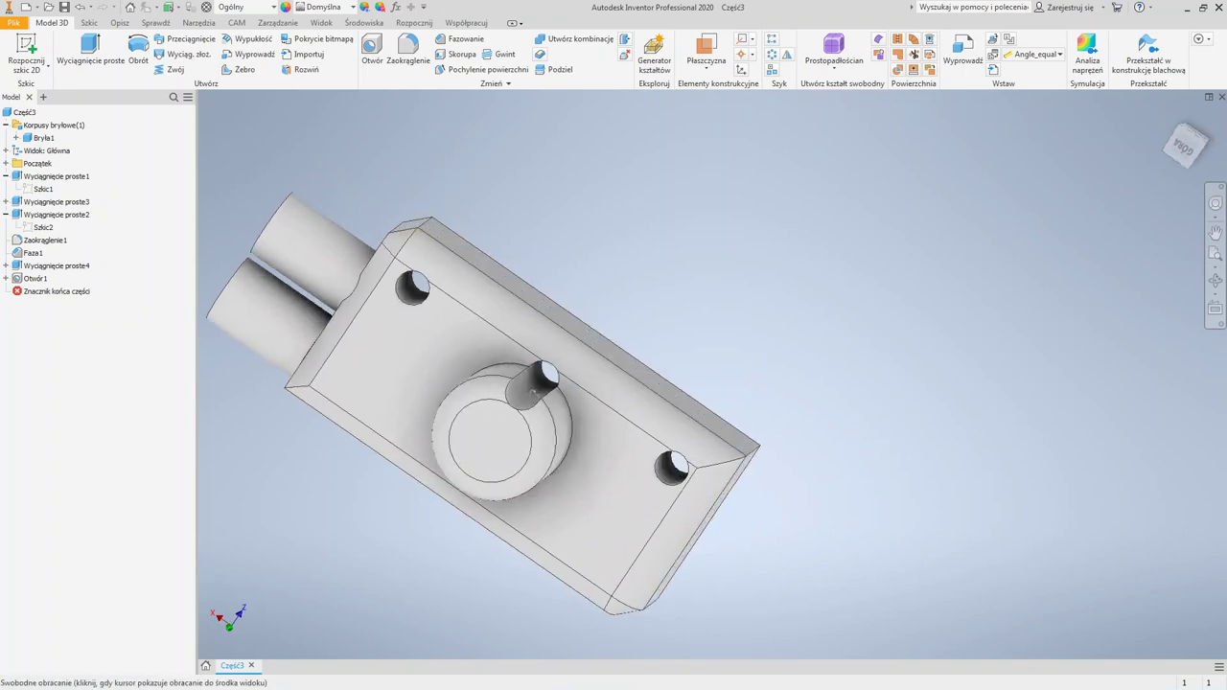
middle_click_drag(561, 375, 143, 331, "shift")
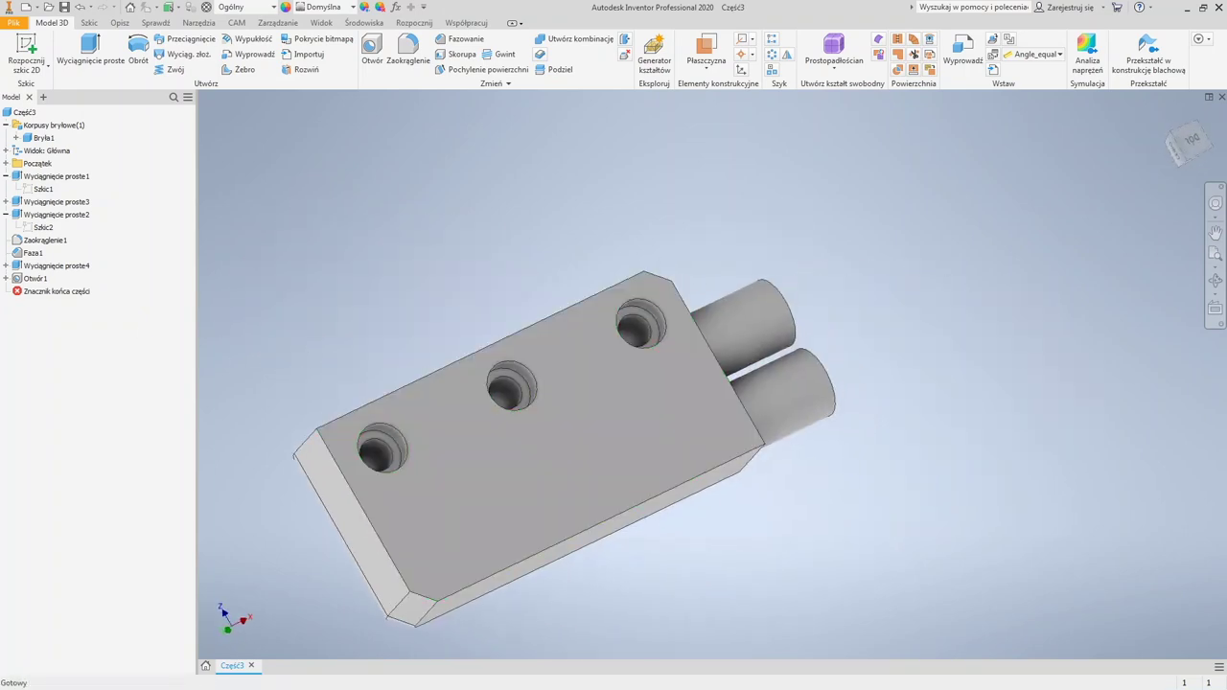
left_click(29, 278)
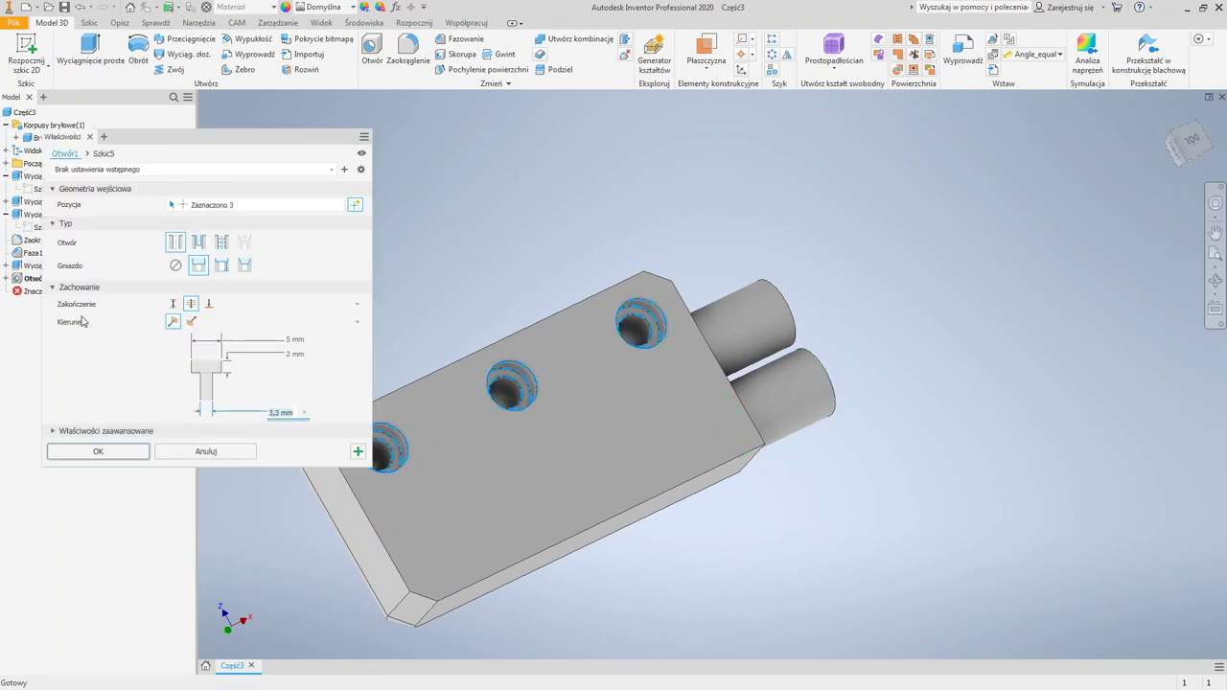
left_click(205, 453)
Step: Open the hole feature's sketch for editing and delete the second and third points with their 15 mm dimensions
left_click(6, 278)
left_click(38, 292)
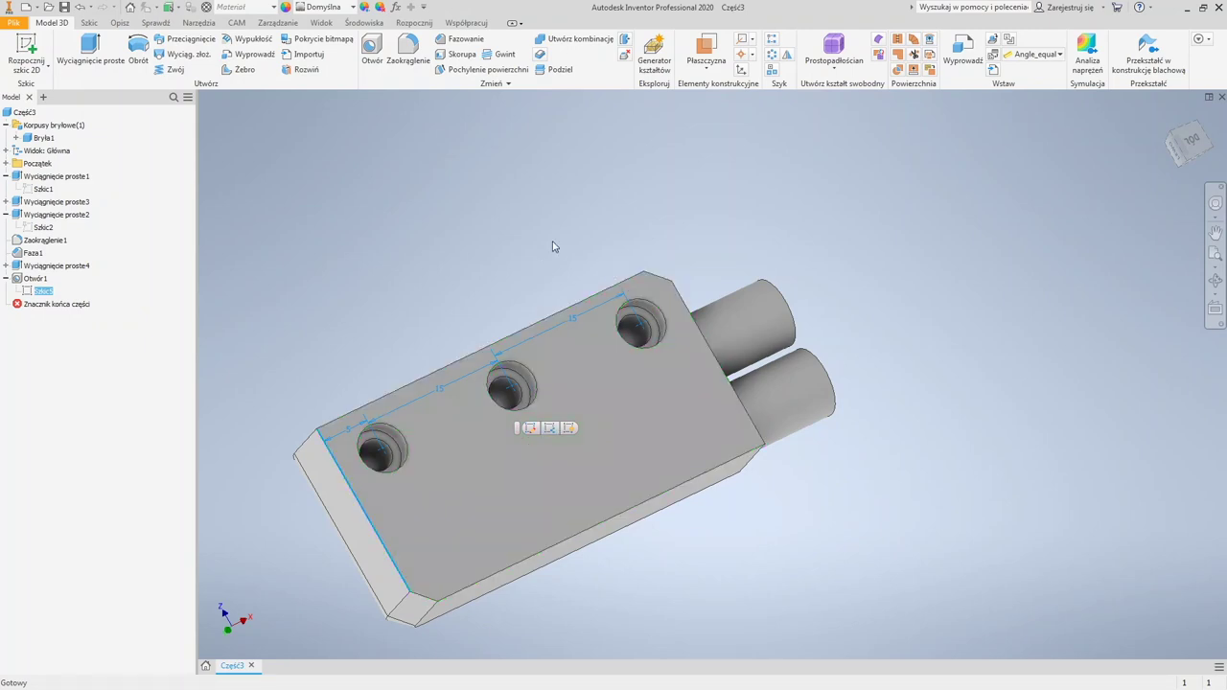
middle_click_drag(562, 268, 665, 411, "shift")
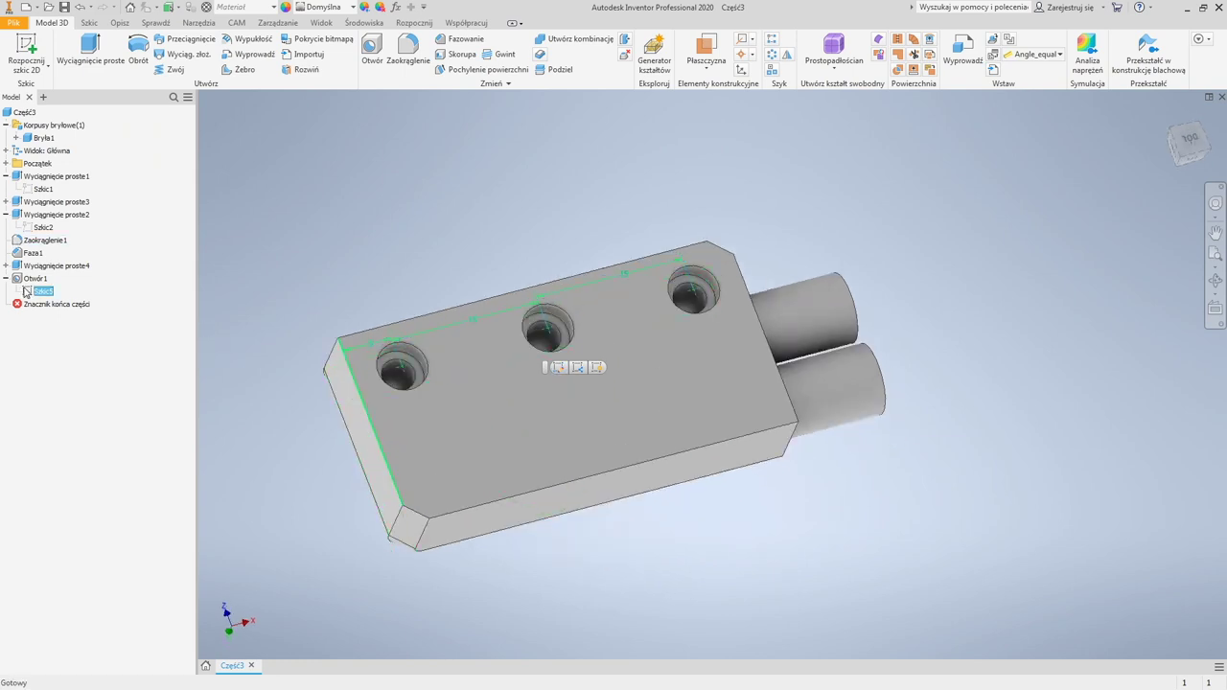
double_click(43, 290)
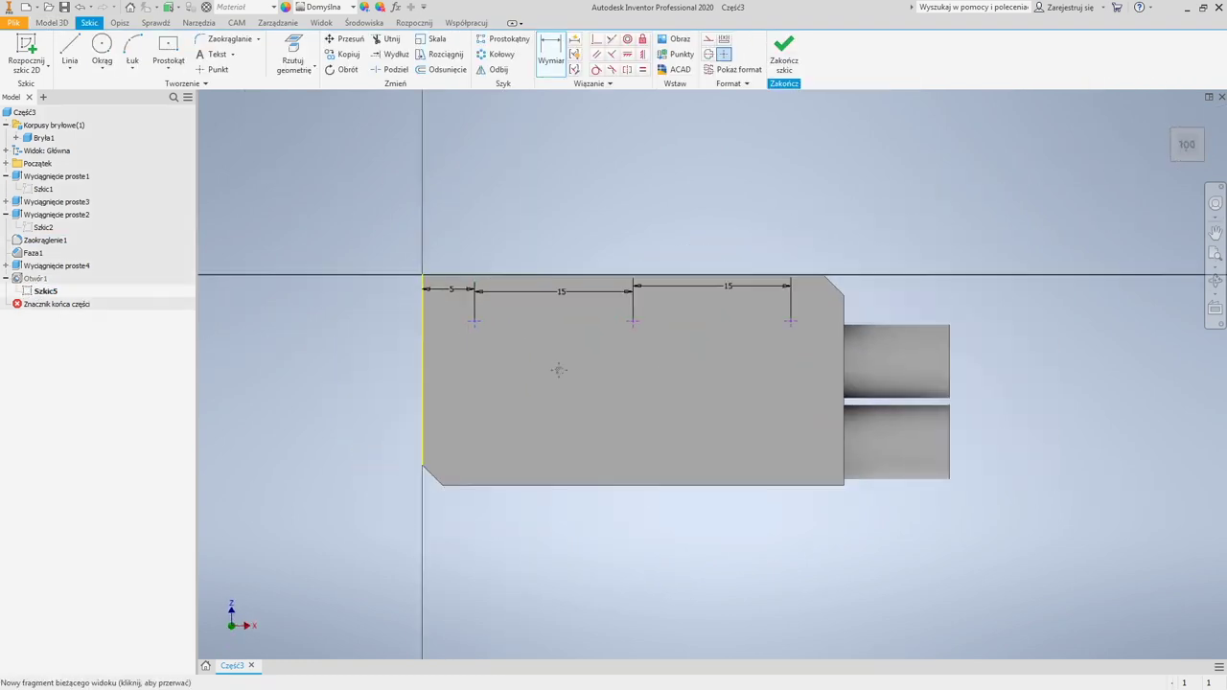
left_click(588, 304)
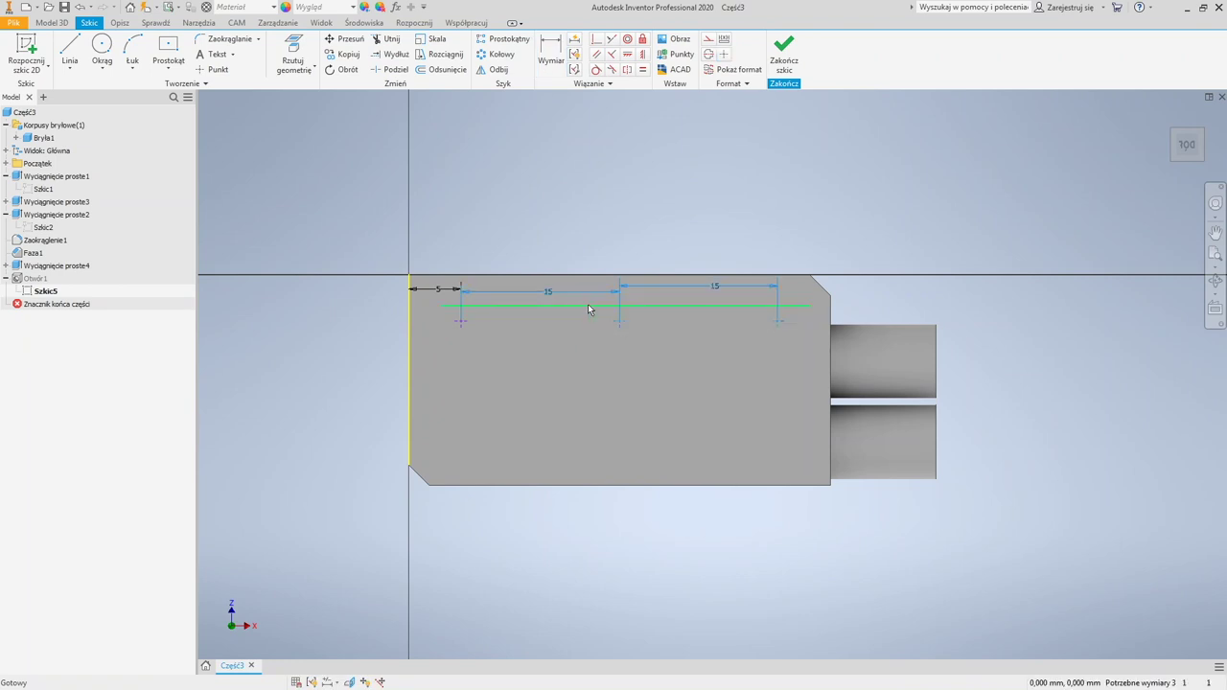
key("Delete")
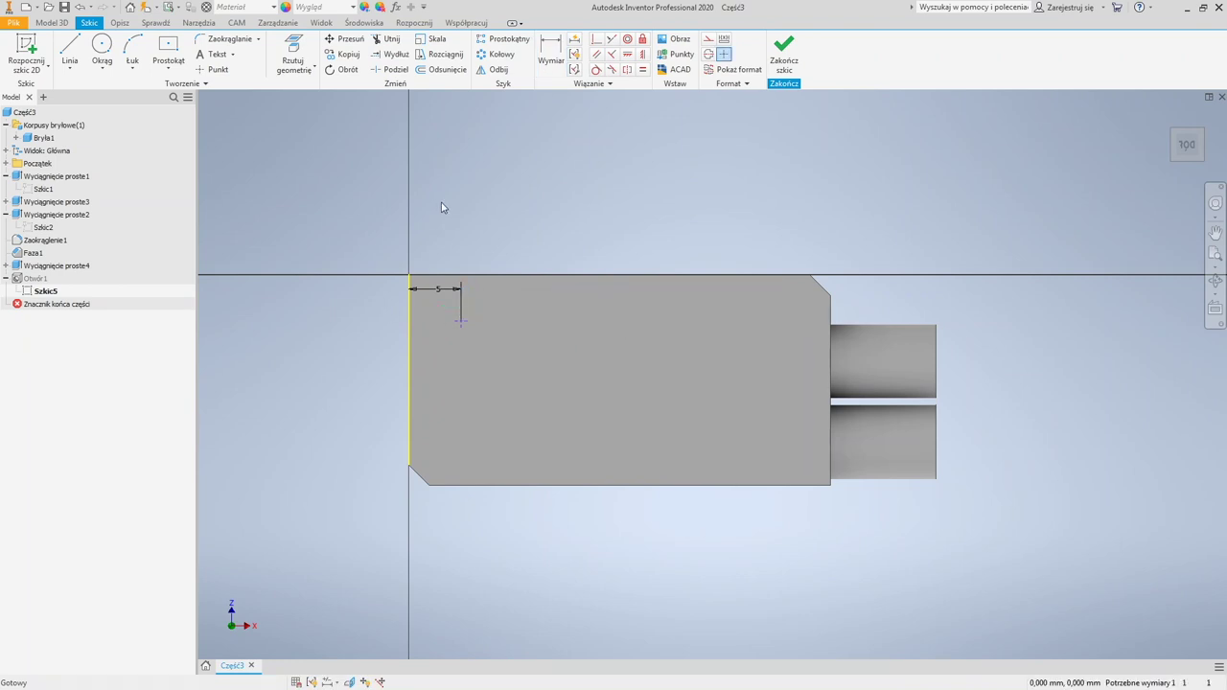
Step: Dimension the remaining point 5 mm from the long edge of the face above it
left_click(550, 53)
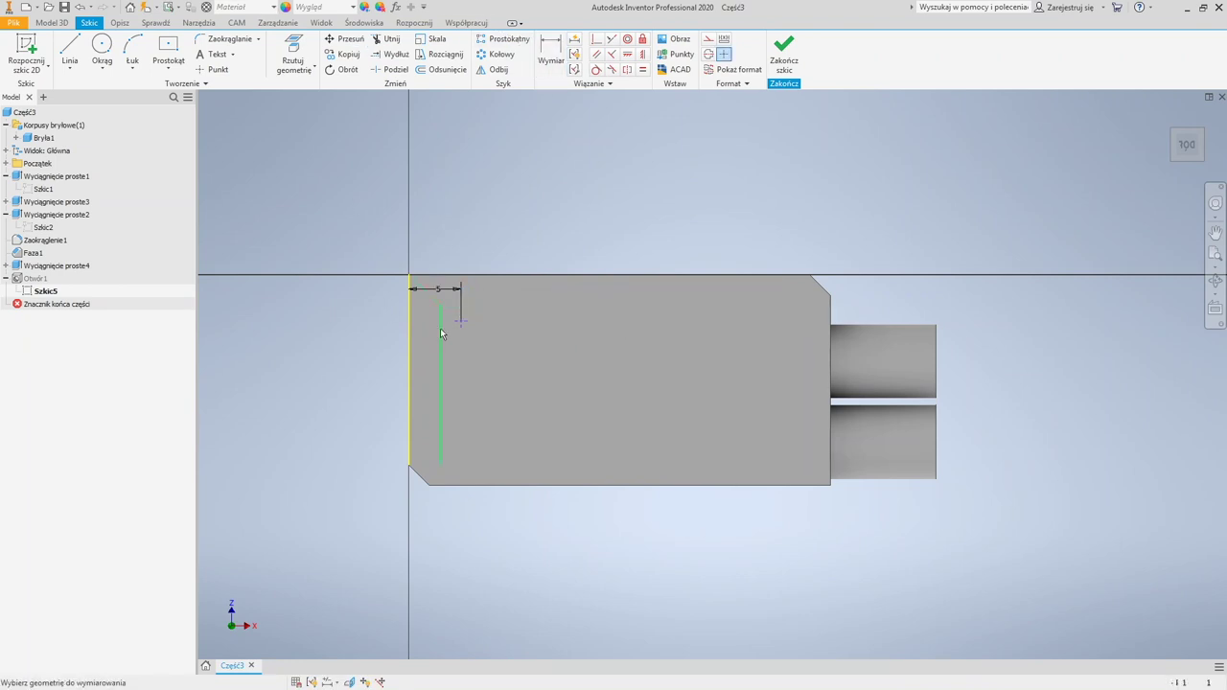
left_click(461, 319)
left_click(521, 274)
left_click(505, 291)
type("5")
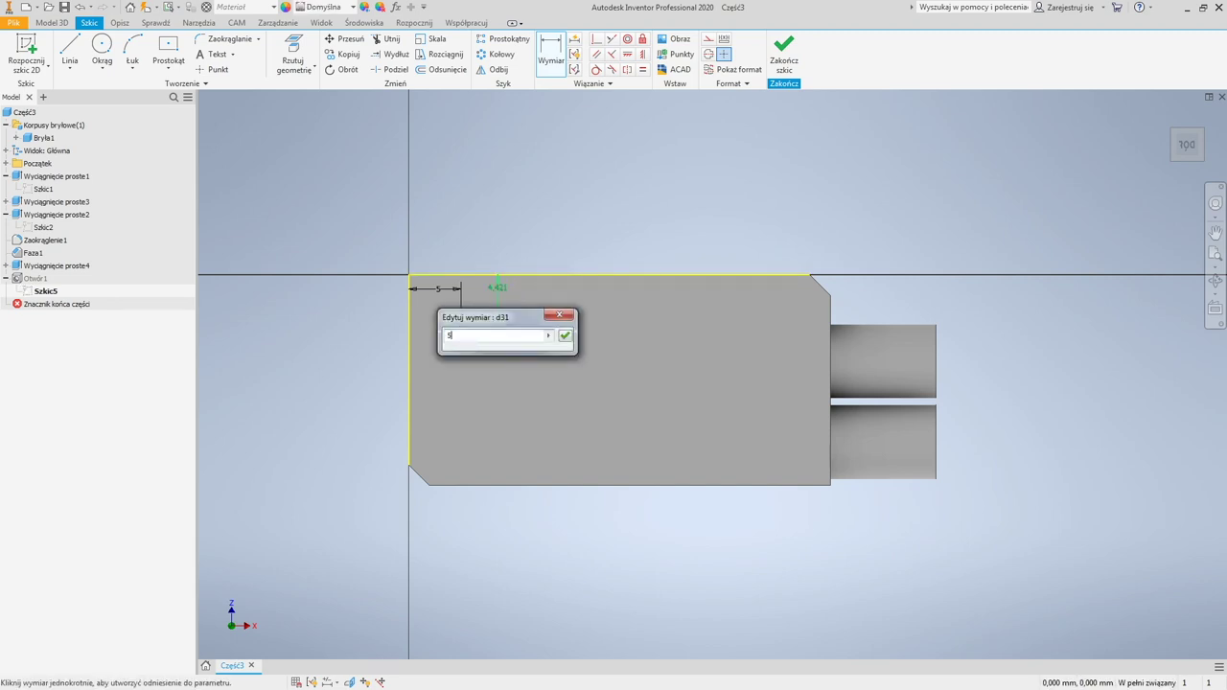
left_click(565, 338)
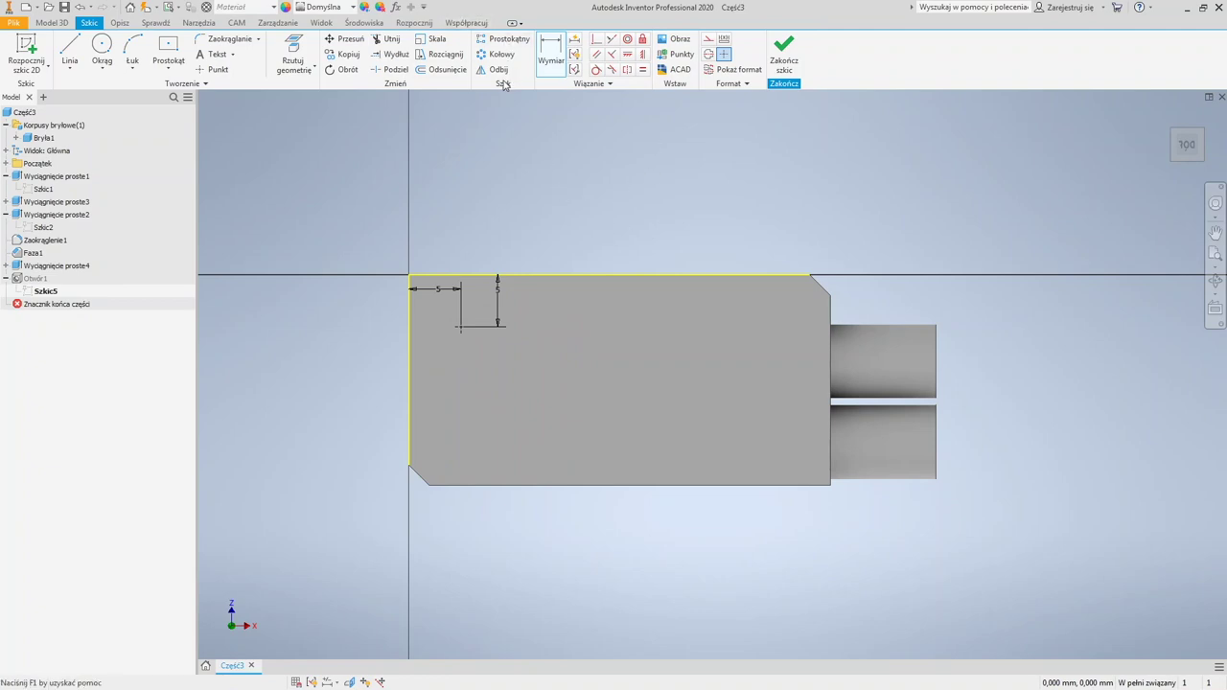
Step: Set up a rectangular sketch pattern of the point along the long and short face edges, flipping the second direction onto the face
left_click(510, 42)
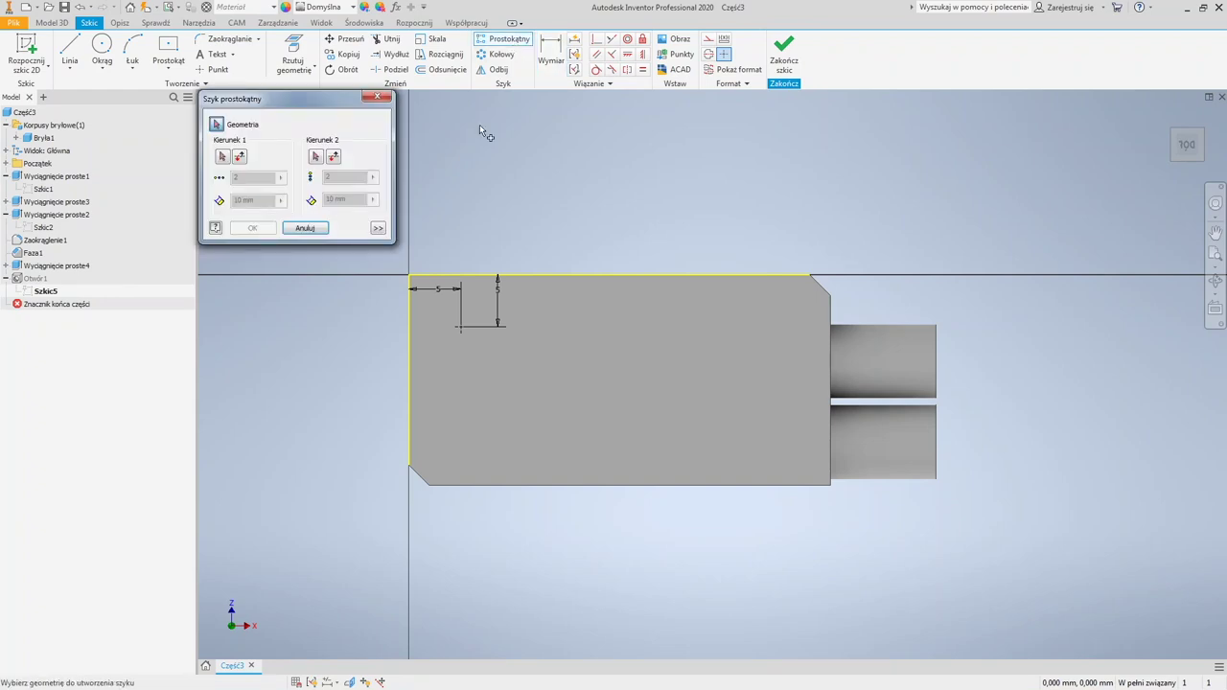
left_click(462, 327)
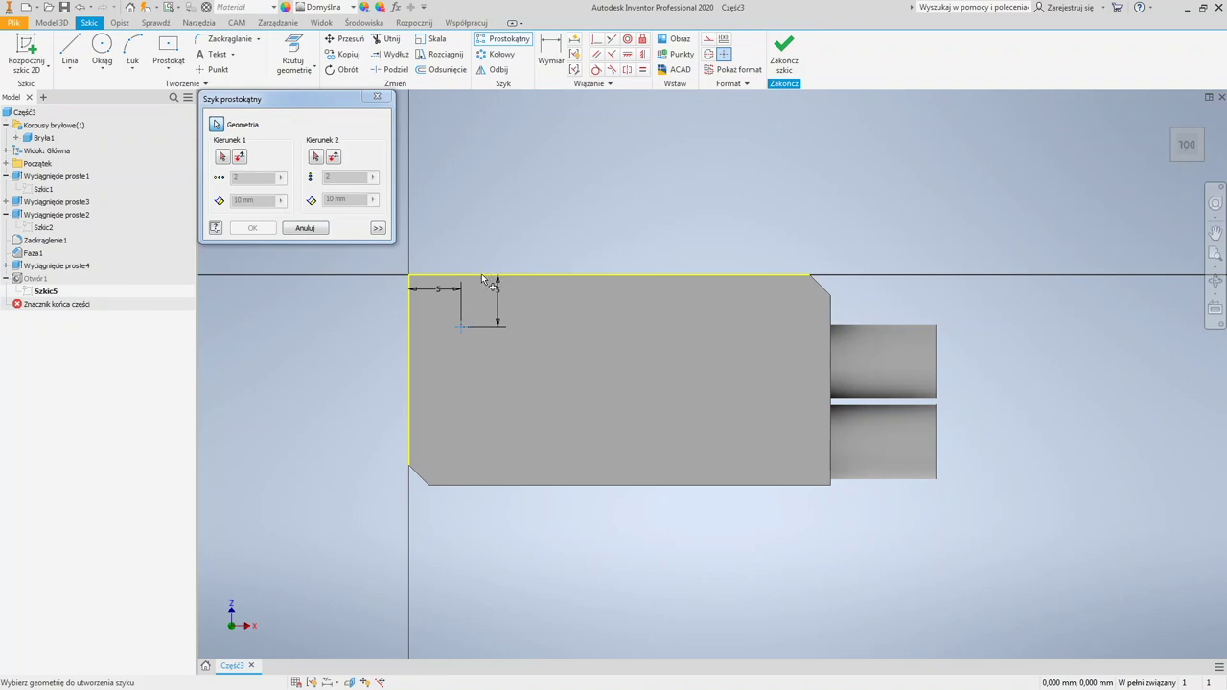
left_click(222, 156)
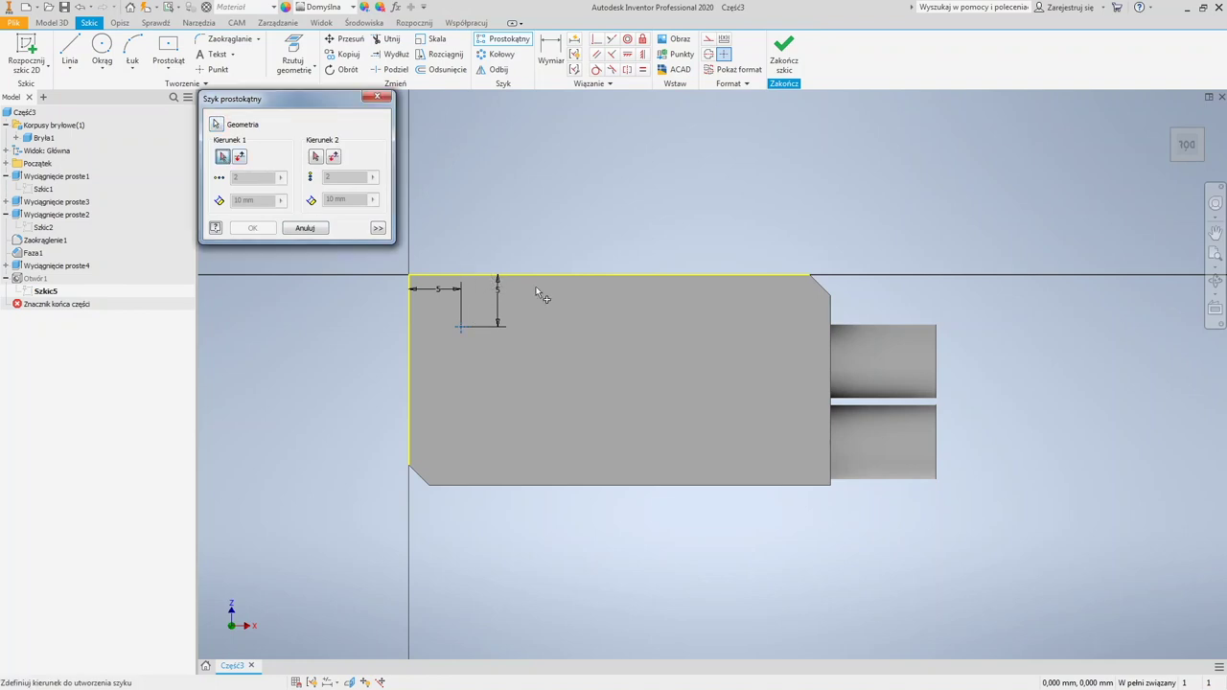
left_click(482, 277)
left_click(316, 156)
left_click(410, 343)
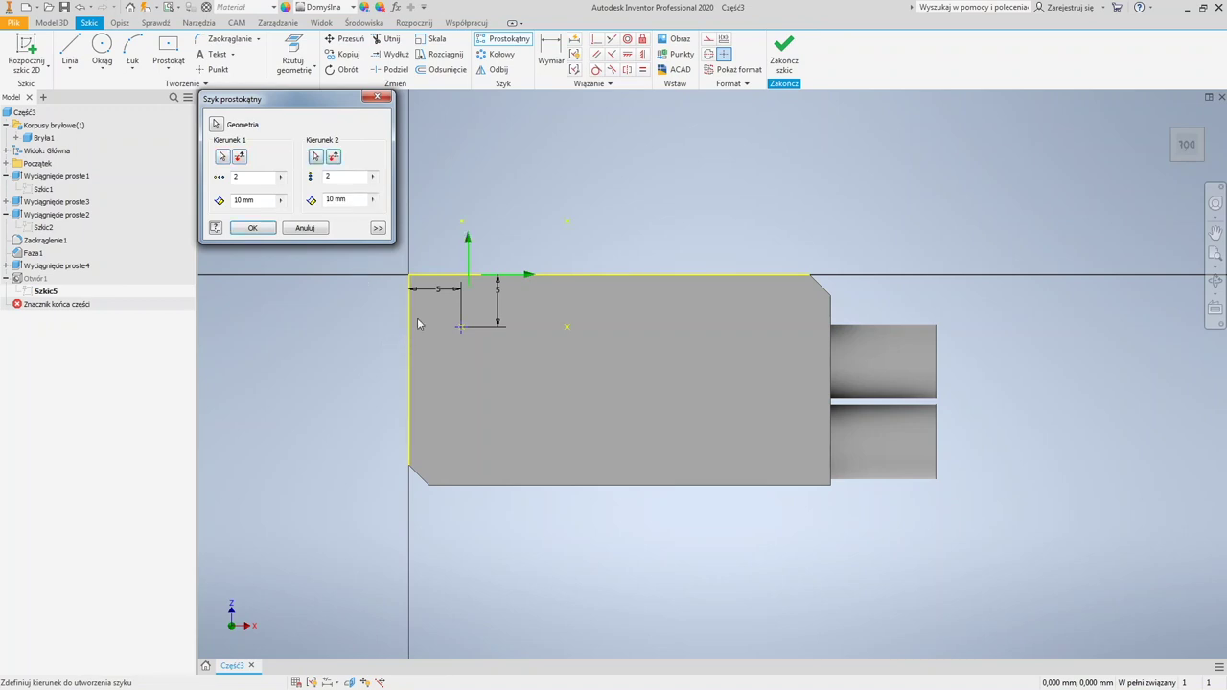
left_click(333, 157)
Step: Set the pattern's first direction to 3 instances spaced 15 mm apart and create the pattern
double_click(257, 175)
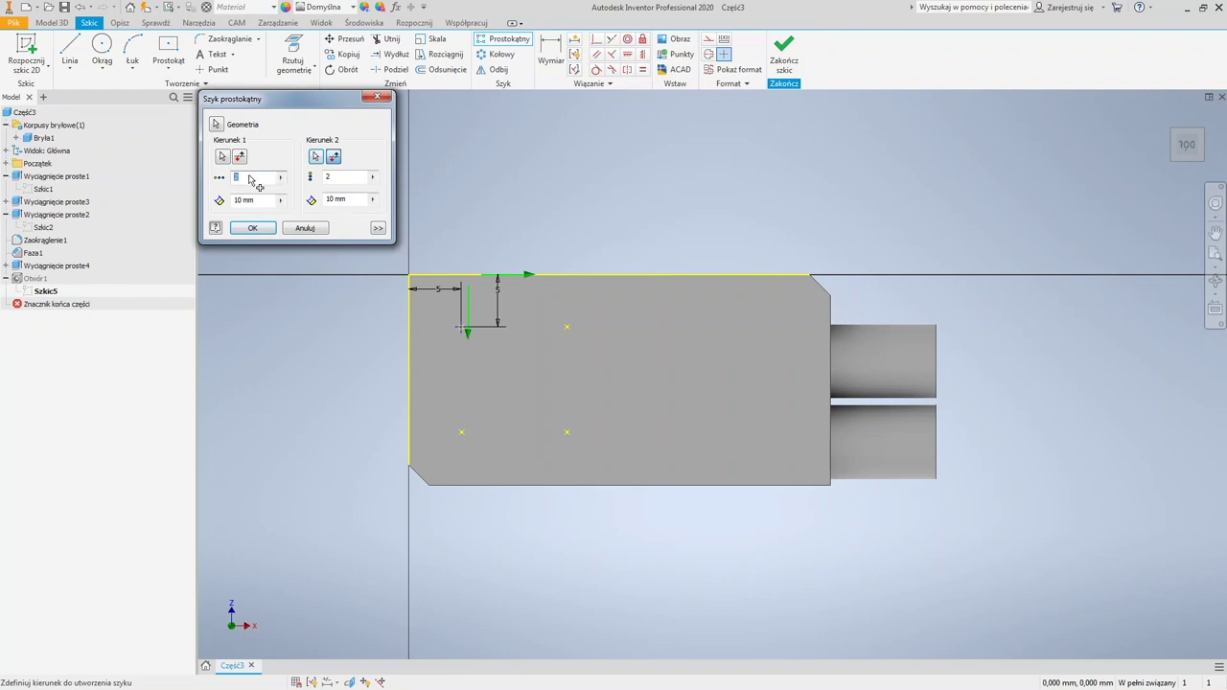
type("3")
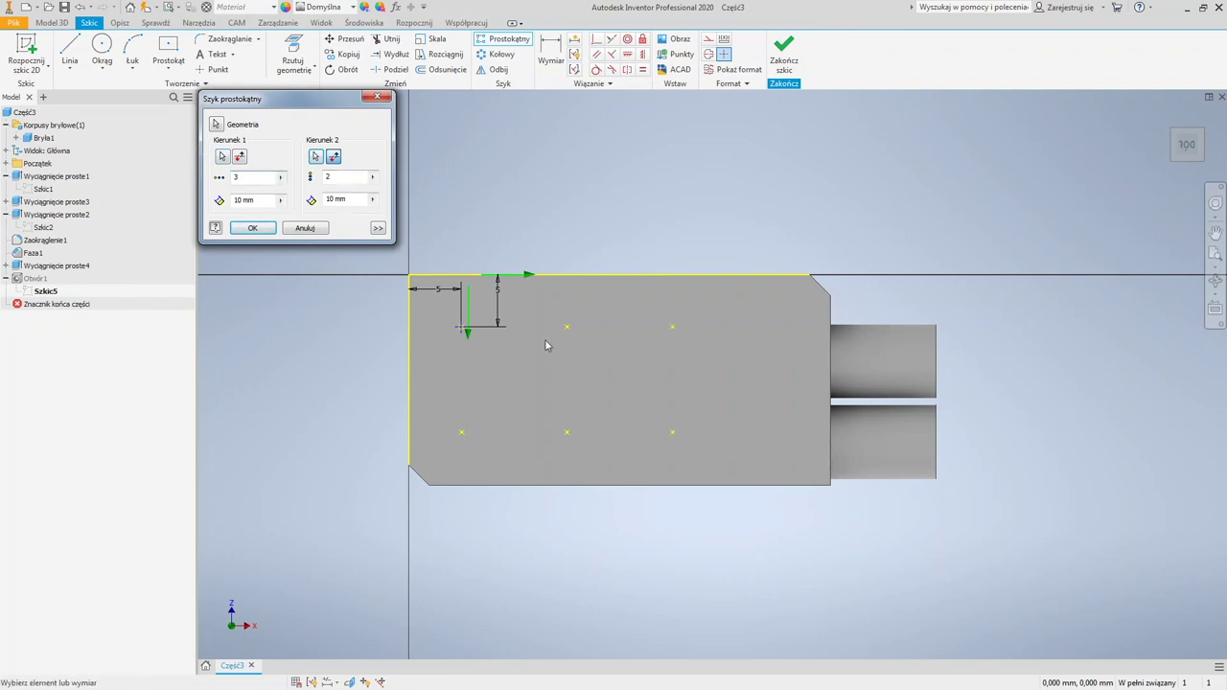
left_click_drag(260, 200, 182, 186)
type("15")
left_click(241, 230)
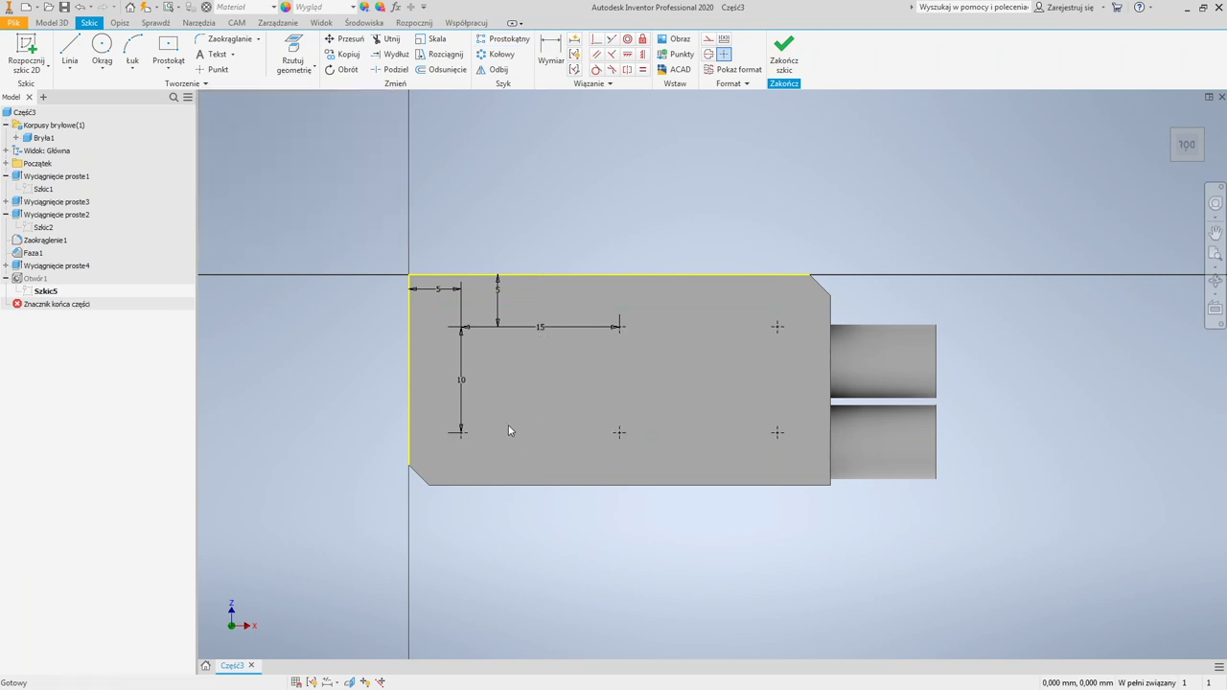
Step: Set the spacing between the point pattern's two rows to 5 mm and finish the sketch
key("d")
double_click(461, 384)
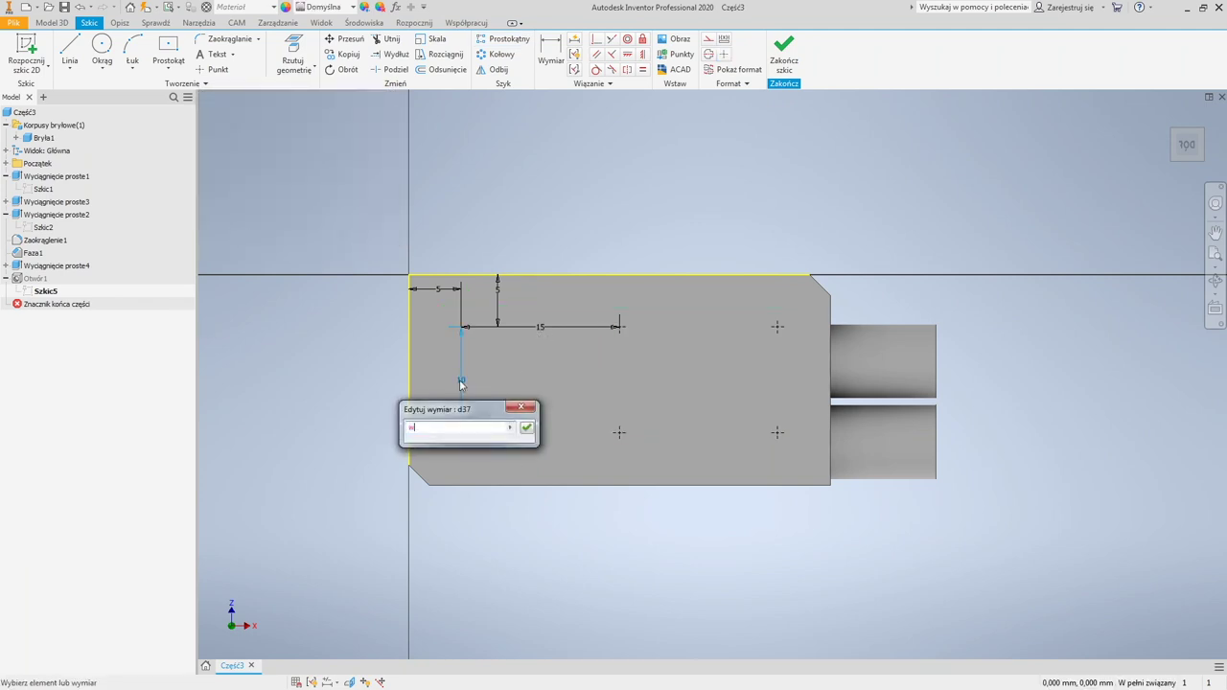
type("w5")
key("Return")
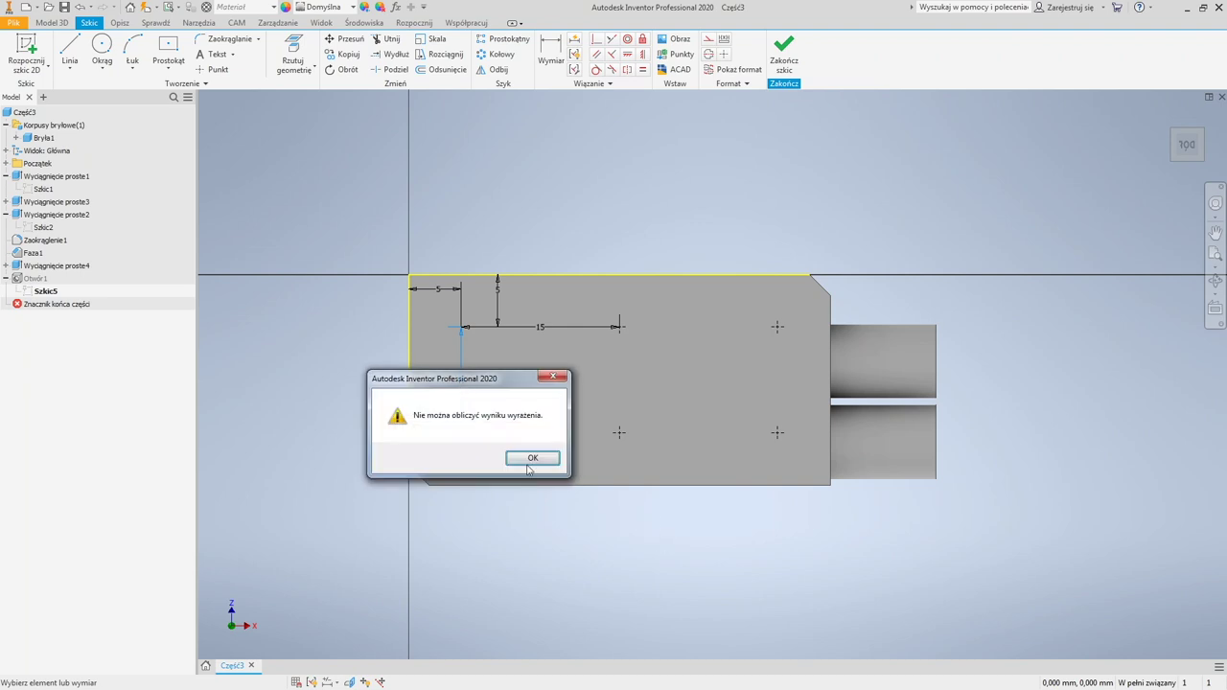
left_click(528, 457)
type("5")
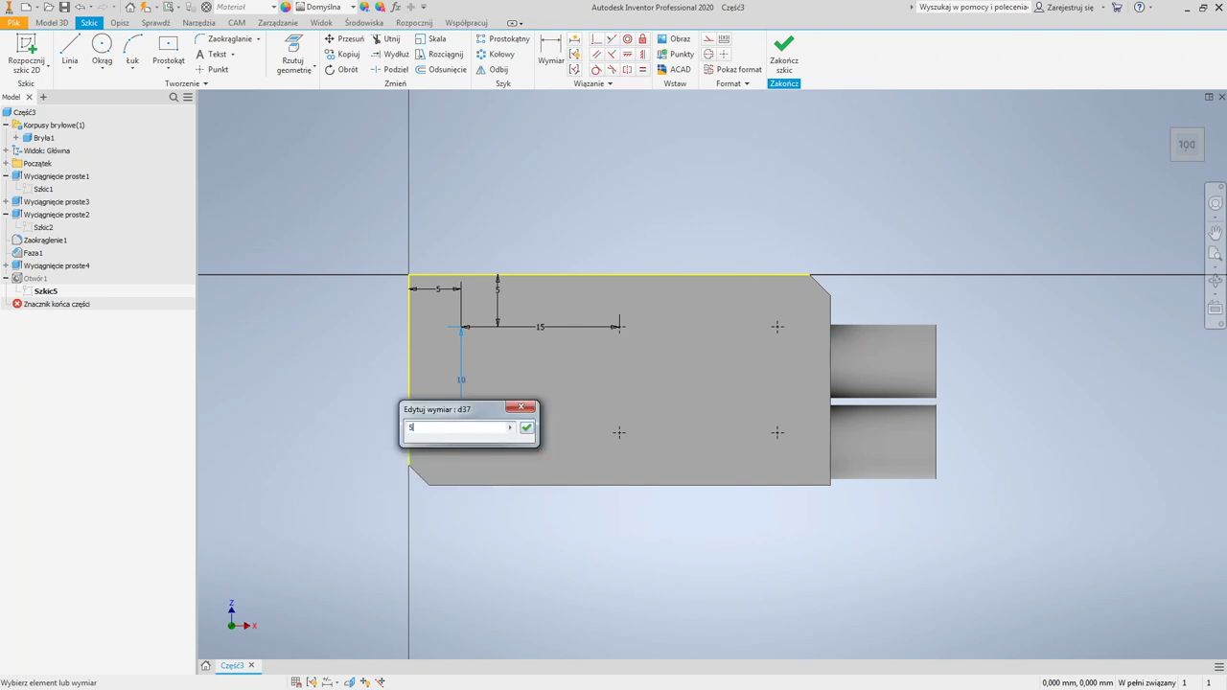
key("Return")
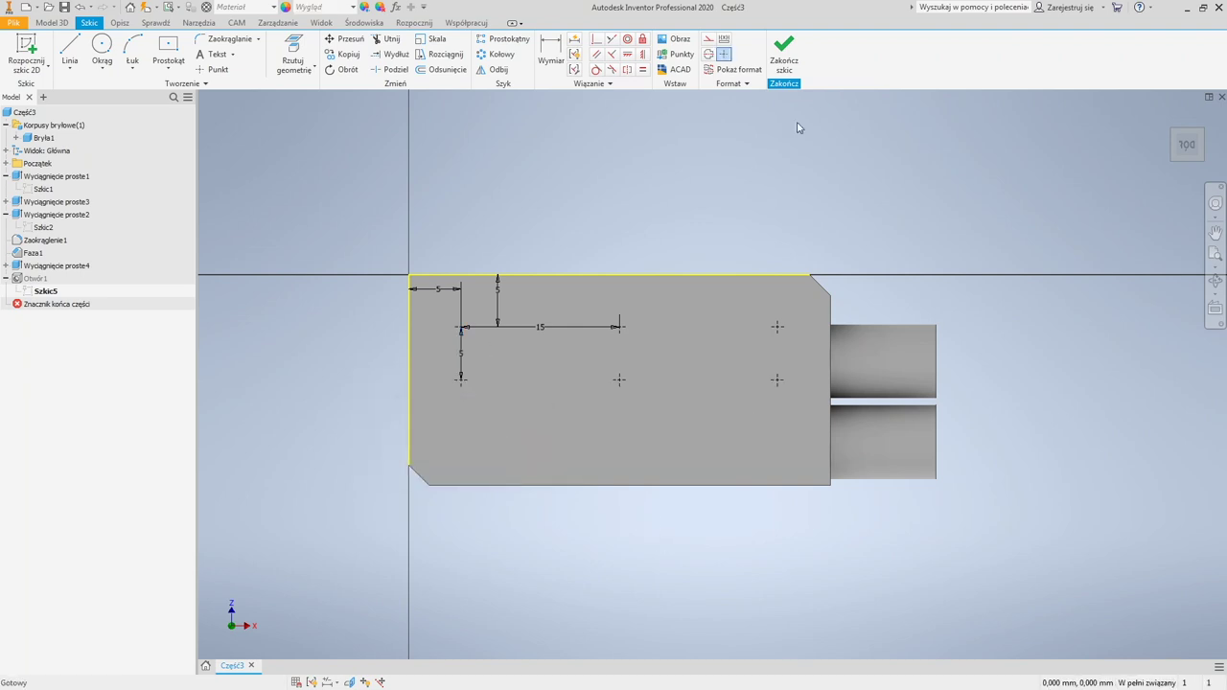
left_click(785, 49)
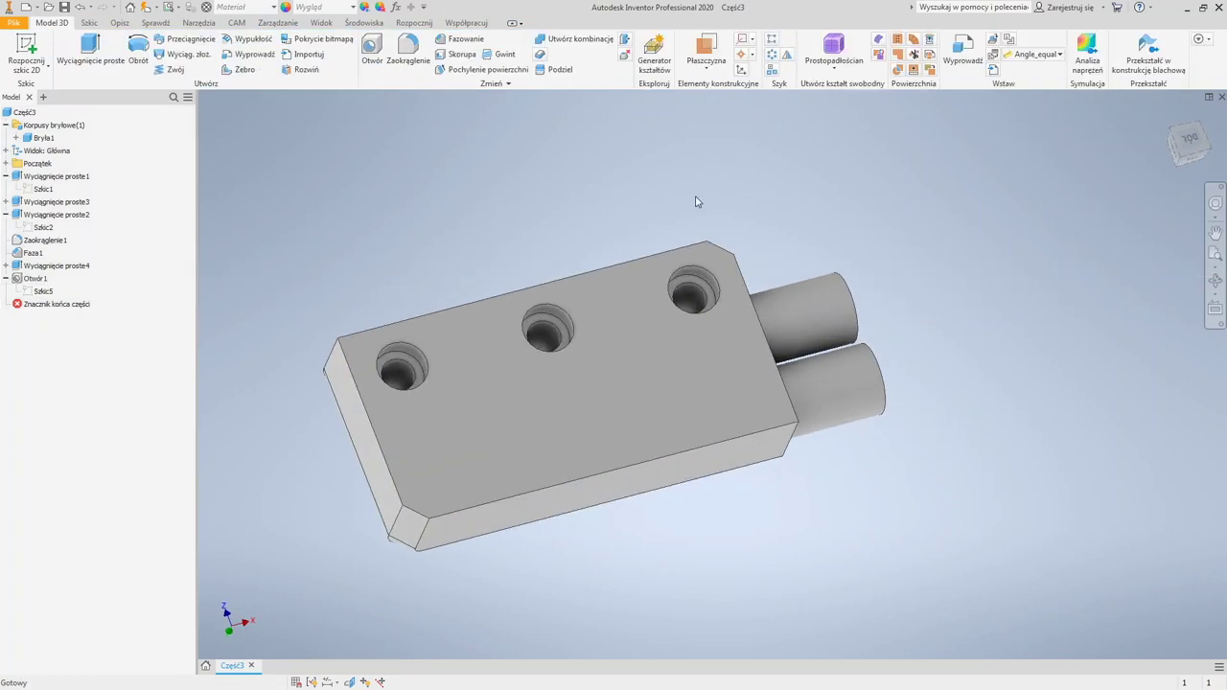
Step: Edit the counterbored hole feature, clear its position selection and place holes on all six points of the sketch pattern
left_click(30, 282)
double_click(30, 279)
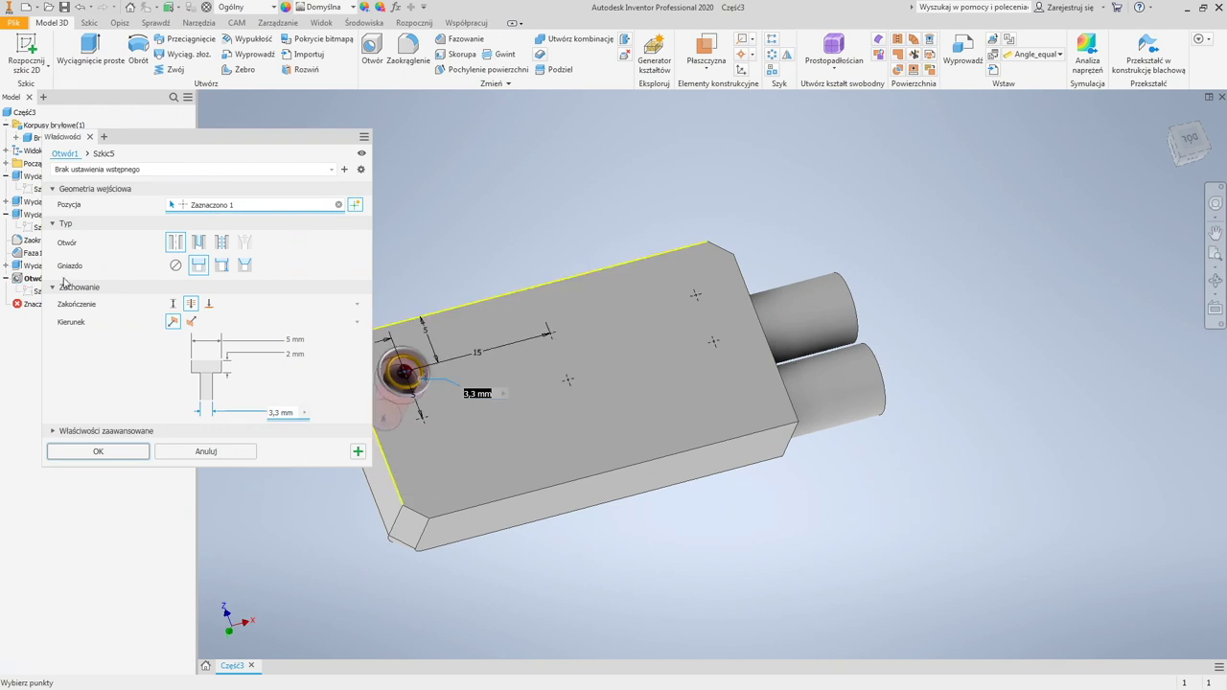
left_click(337, 205)
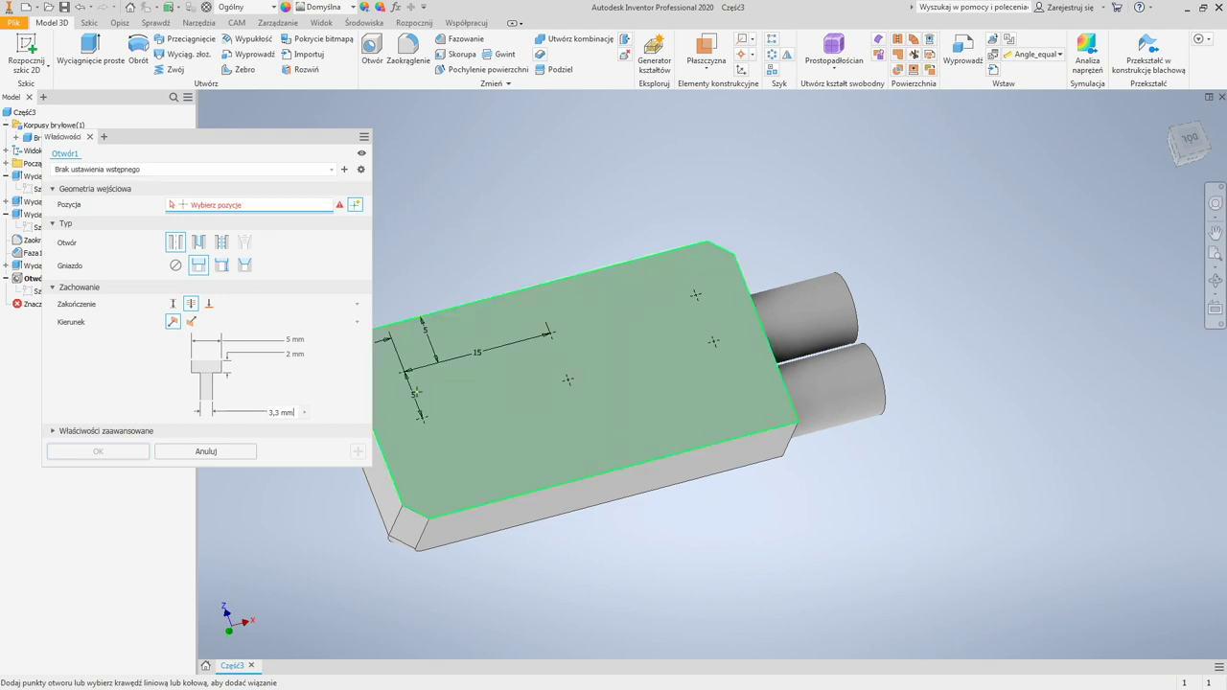
left_click(405, 371)
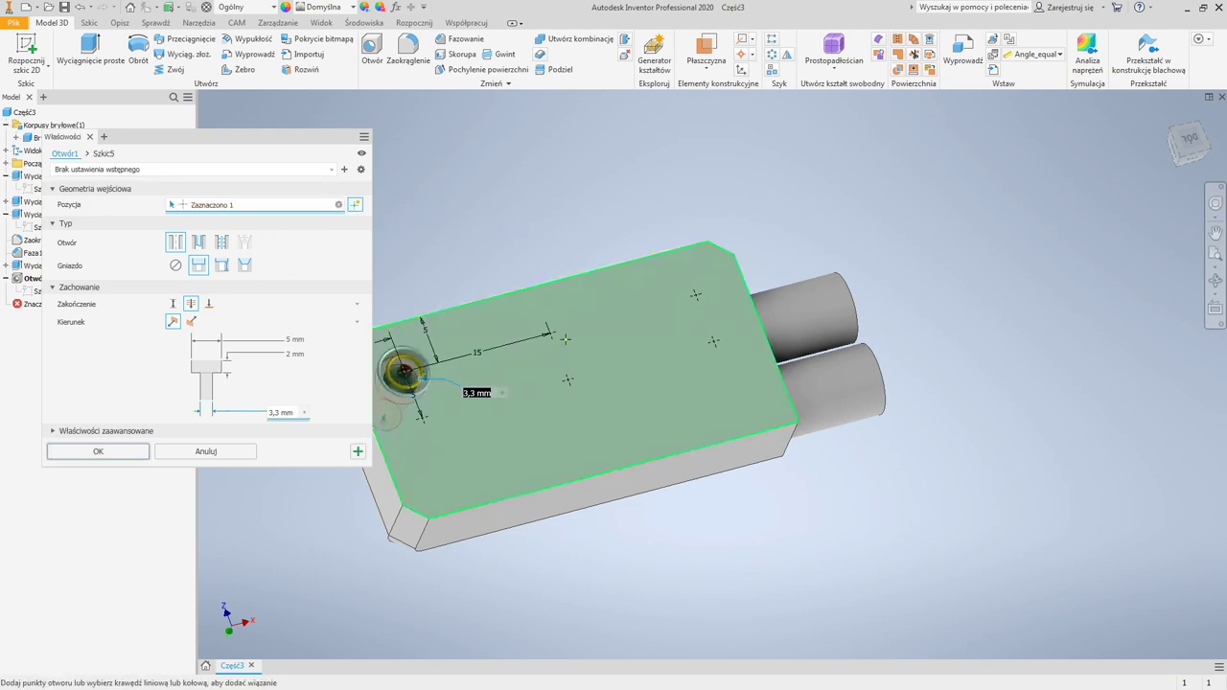
left_click(547, 336)
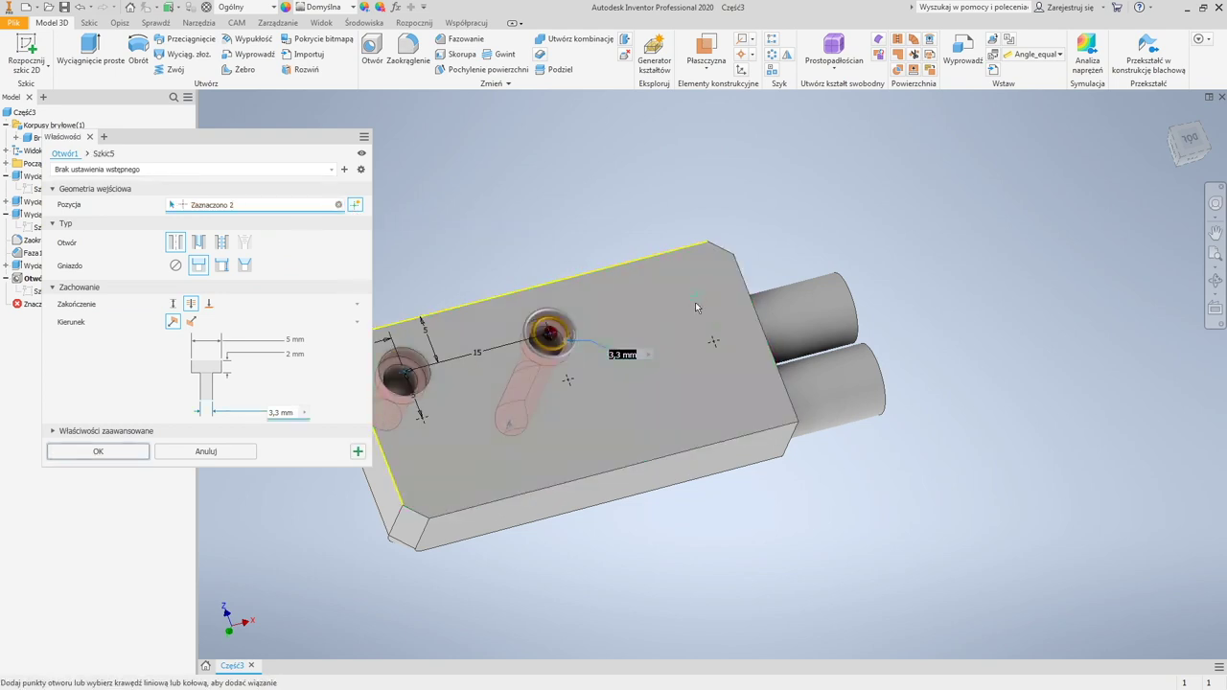
left_click(695, 295)
left_click(713, 341)
left_click(565, 384)
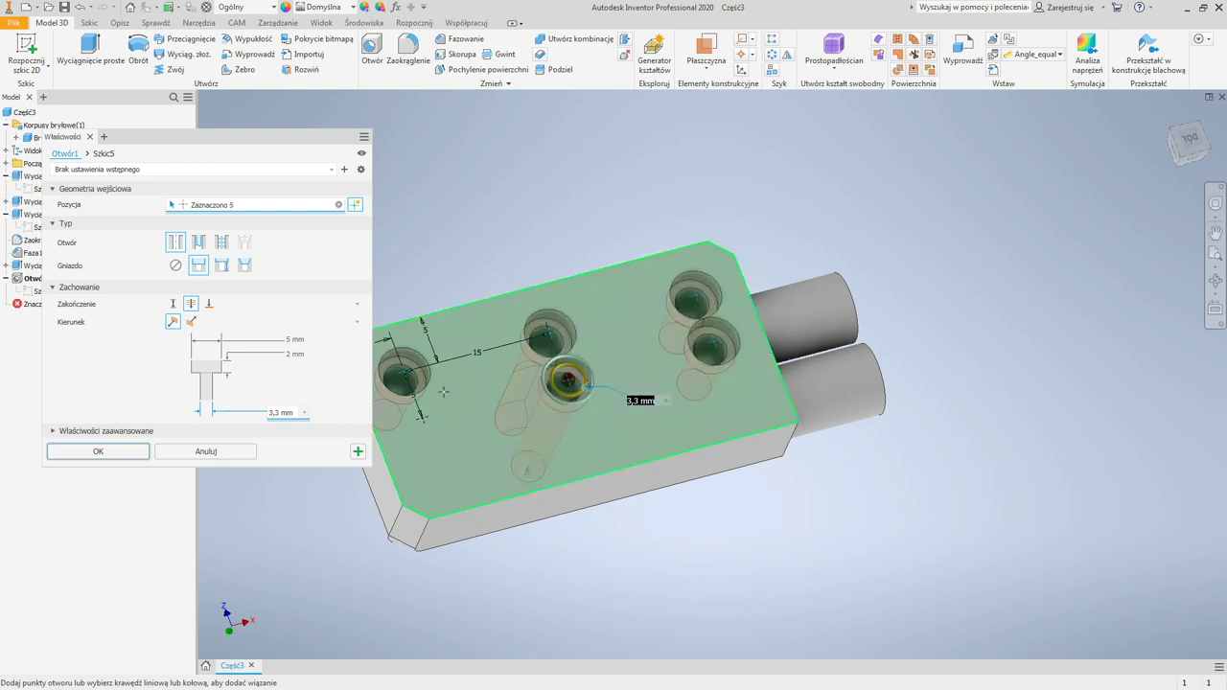
left_click(419, 419)
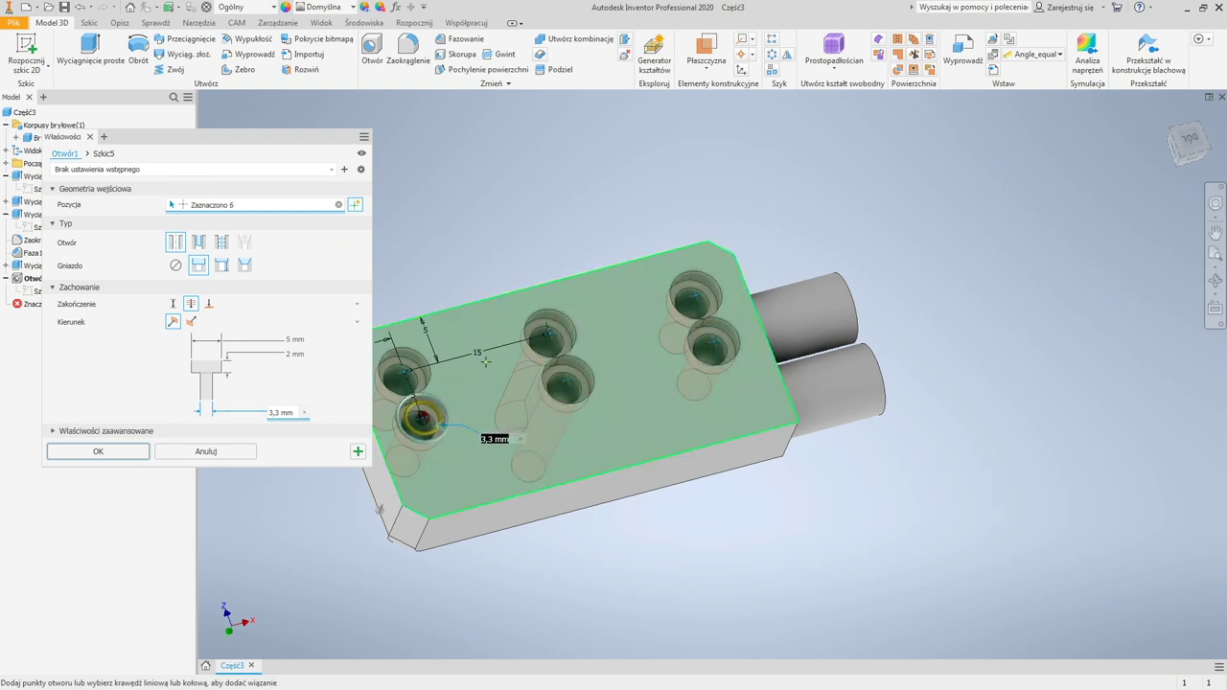
middle_click_drag(562, 359, 518, 361, "shift")
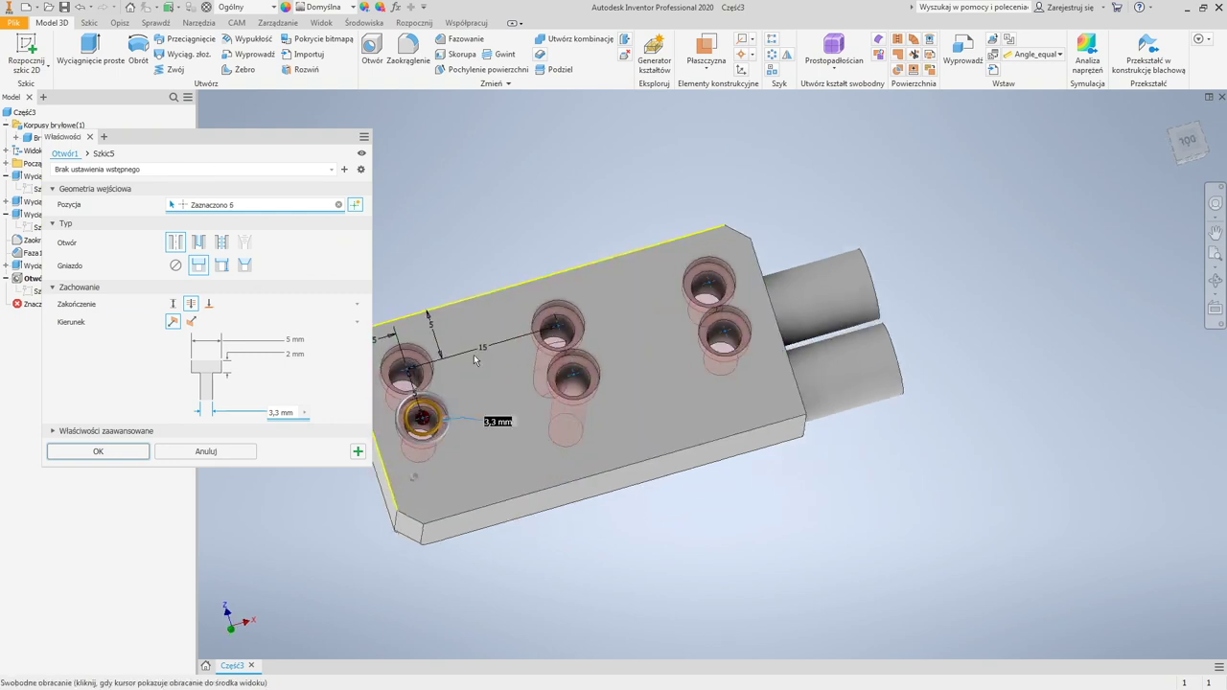
left_click(97, 452)
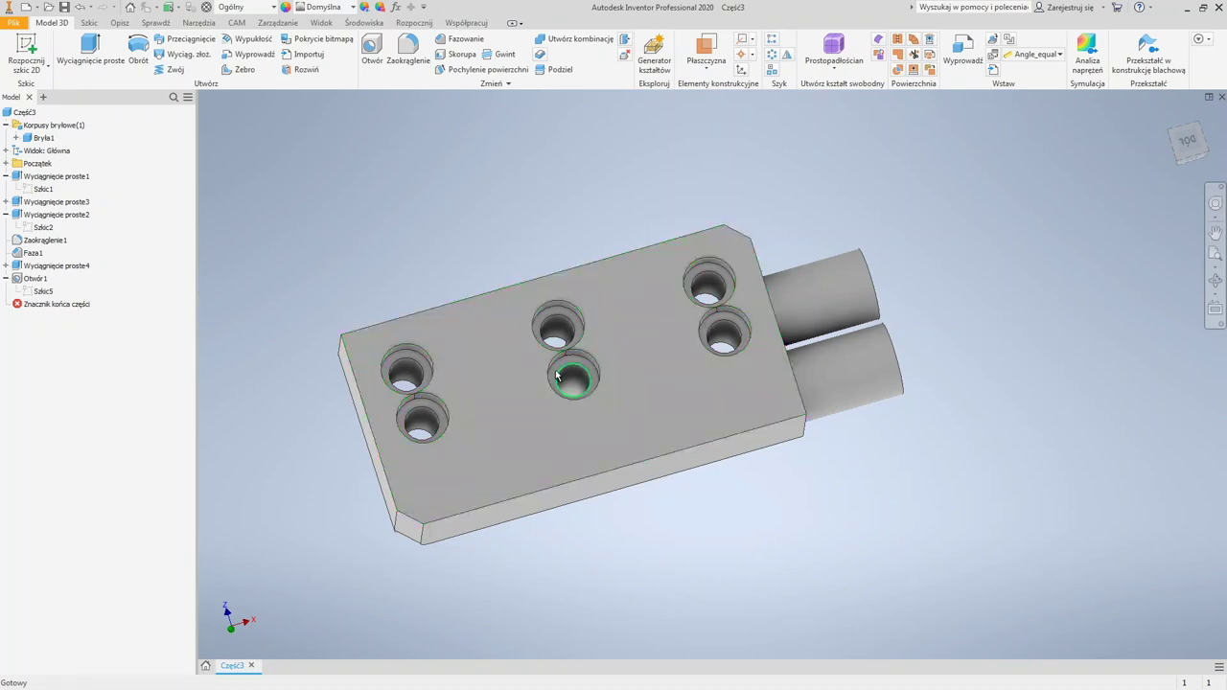
middle_click_drag(507, 289, 487, 335)
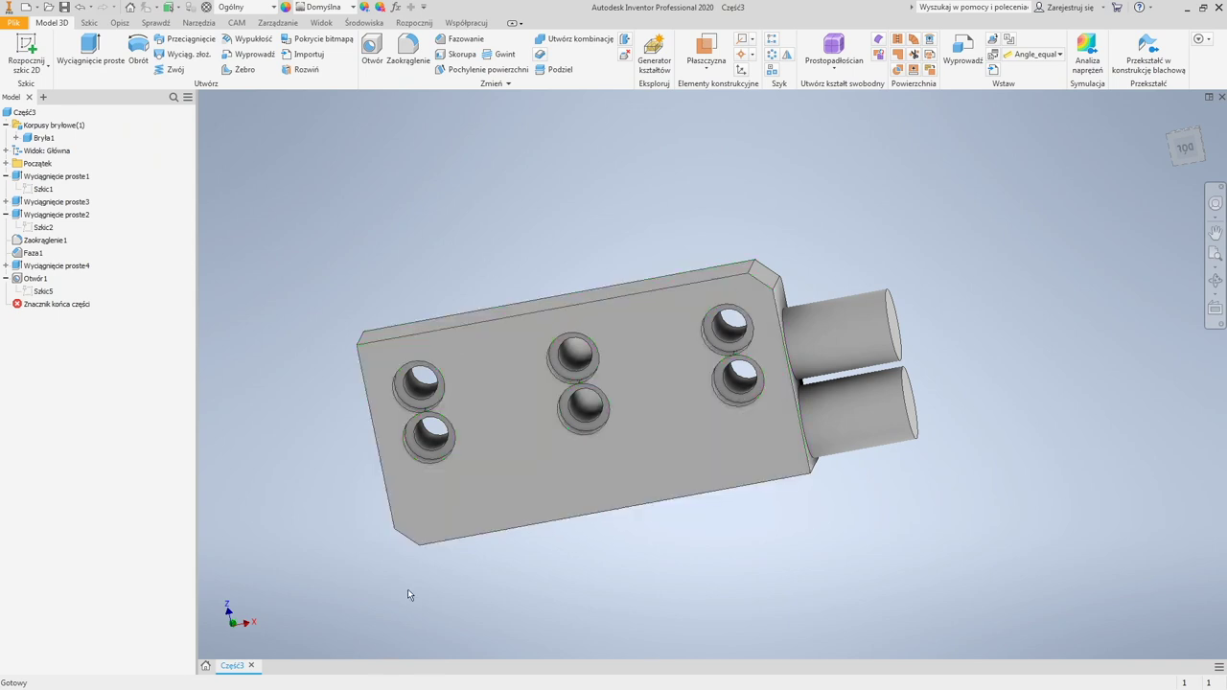
Step: Open the hole sketch and set up a circular pattern of the second row's middle point around the first row's middle point
double_click(41, 291)
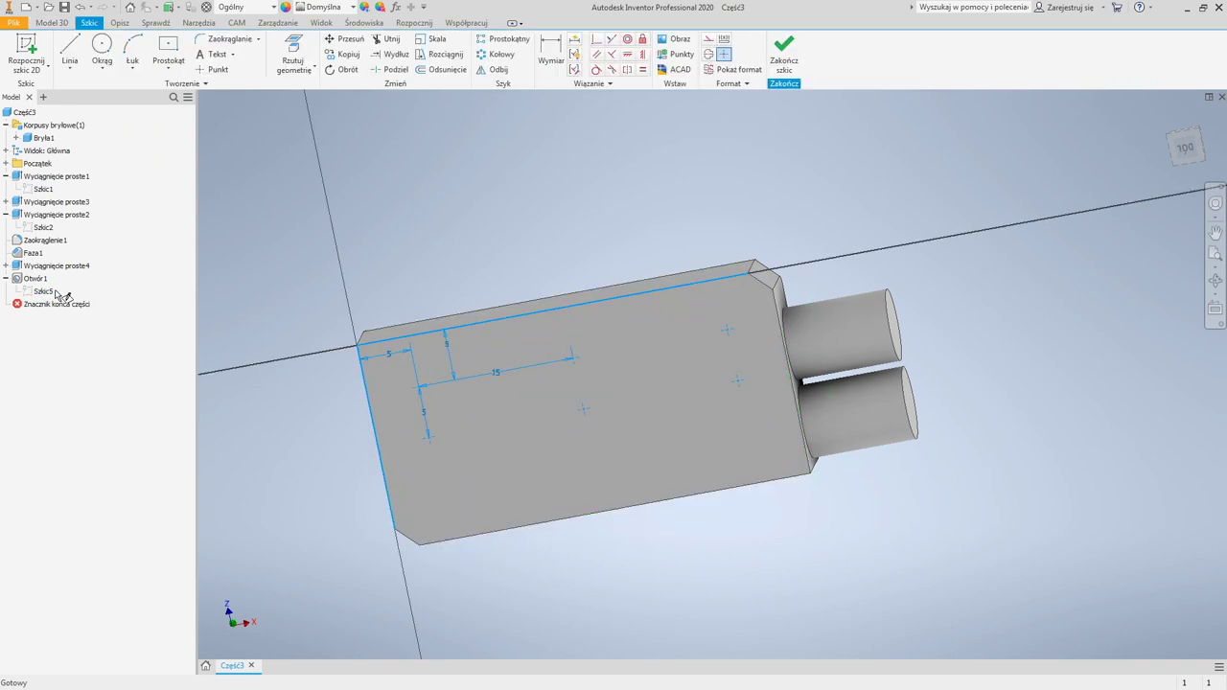
left_click(495, 54)
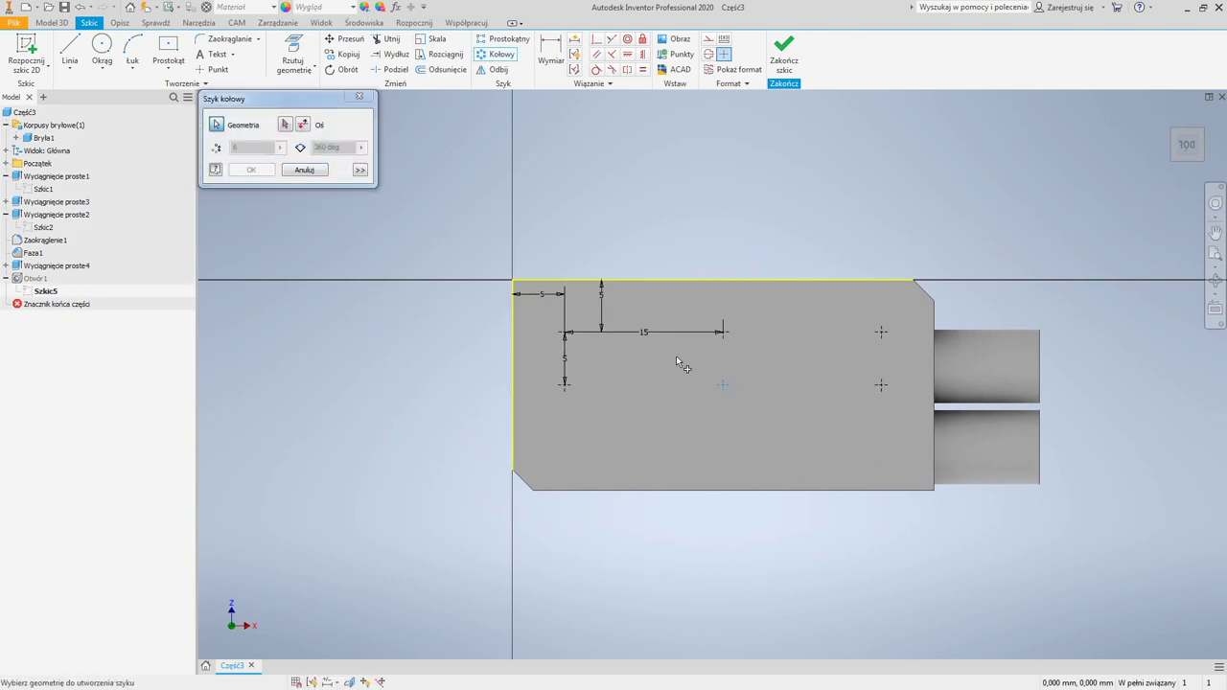
left_click(285, 124)
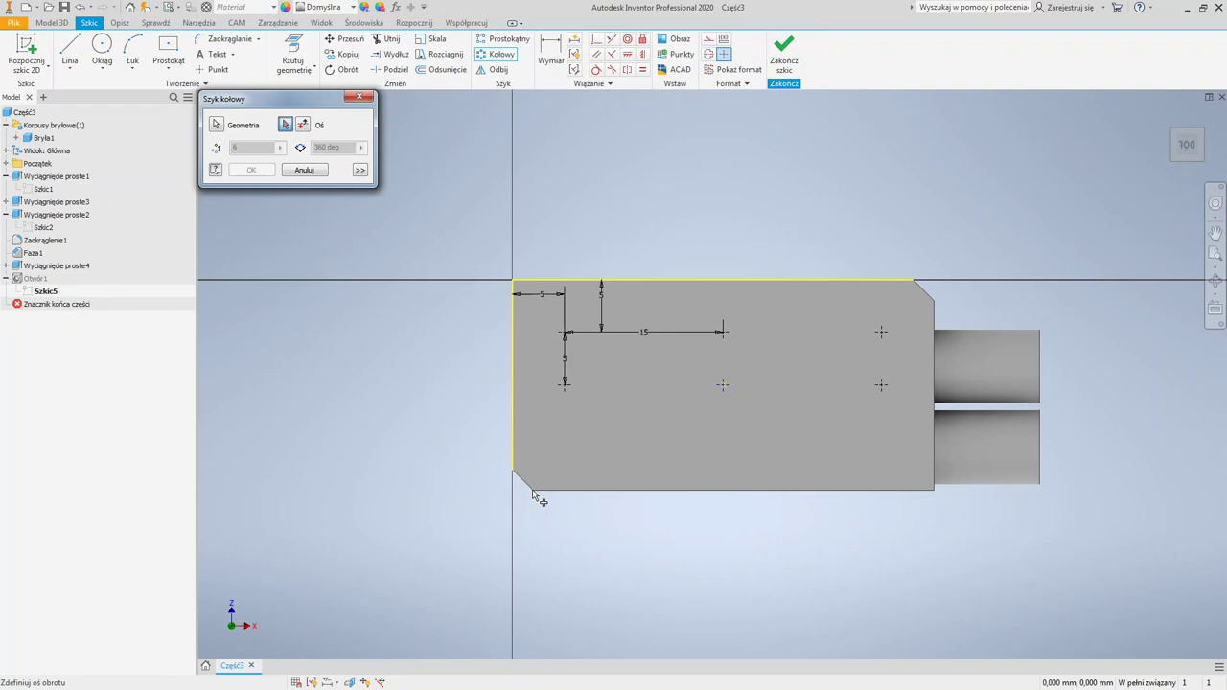
left_click(914, 281)
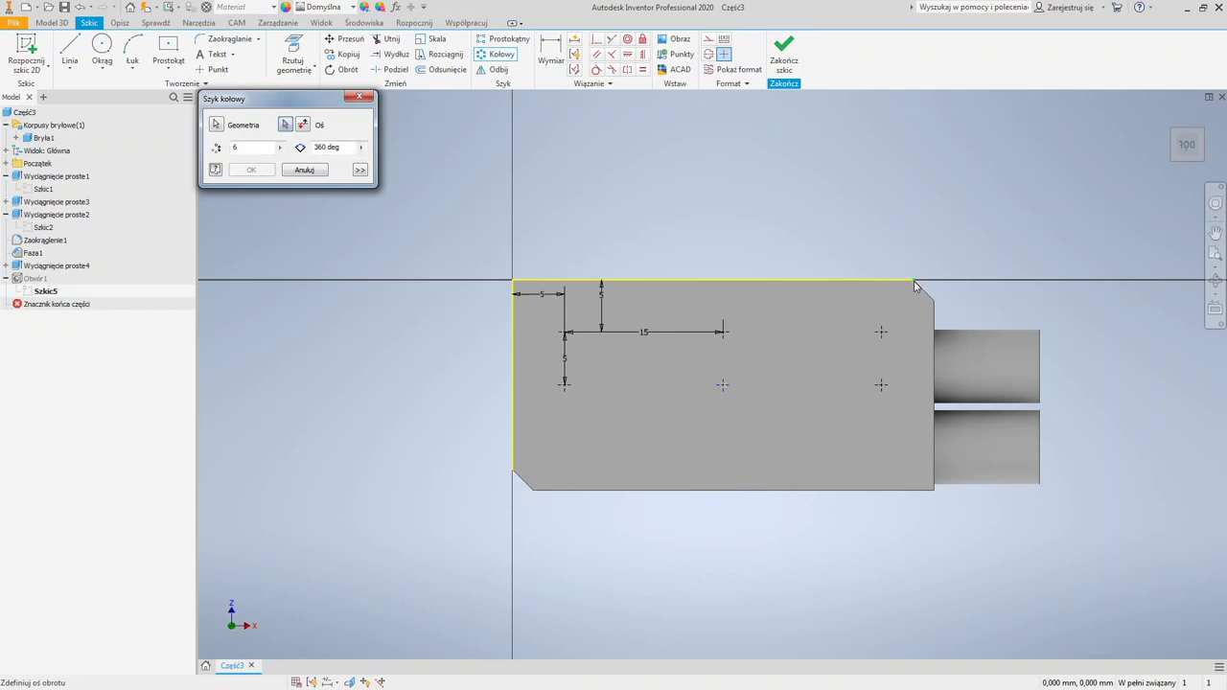
middle_click_drag(1024, 427, 735, 476)
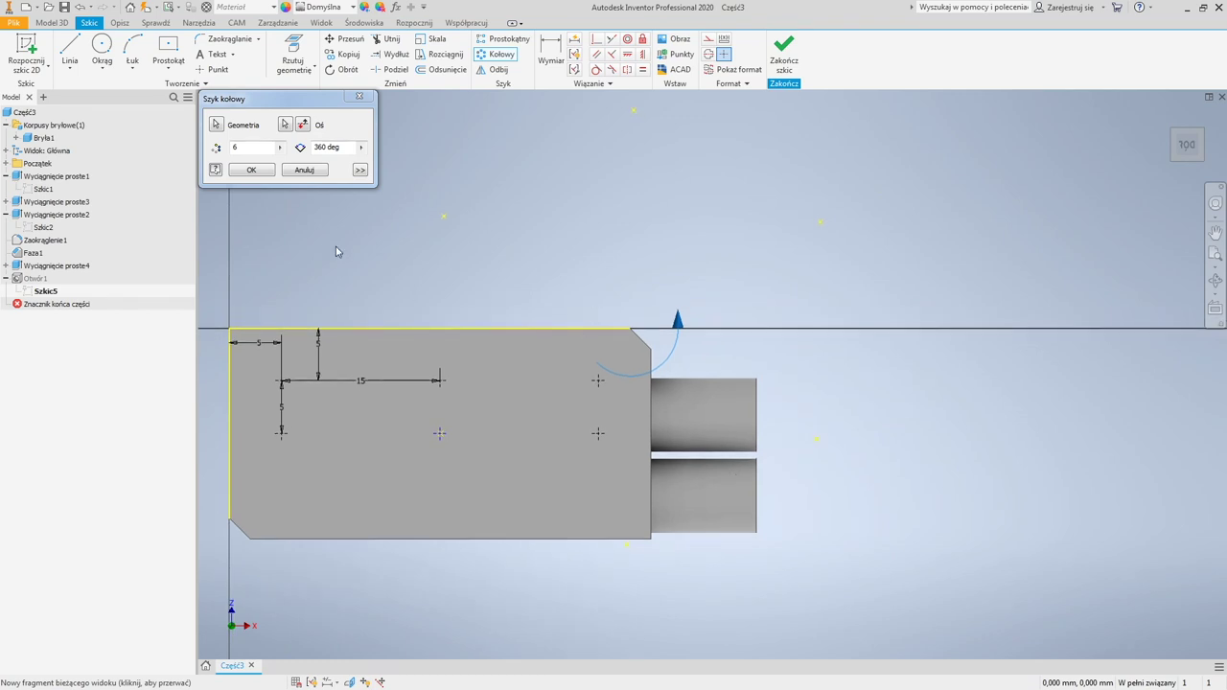
left_click(285, 125)
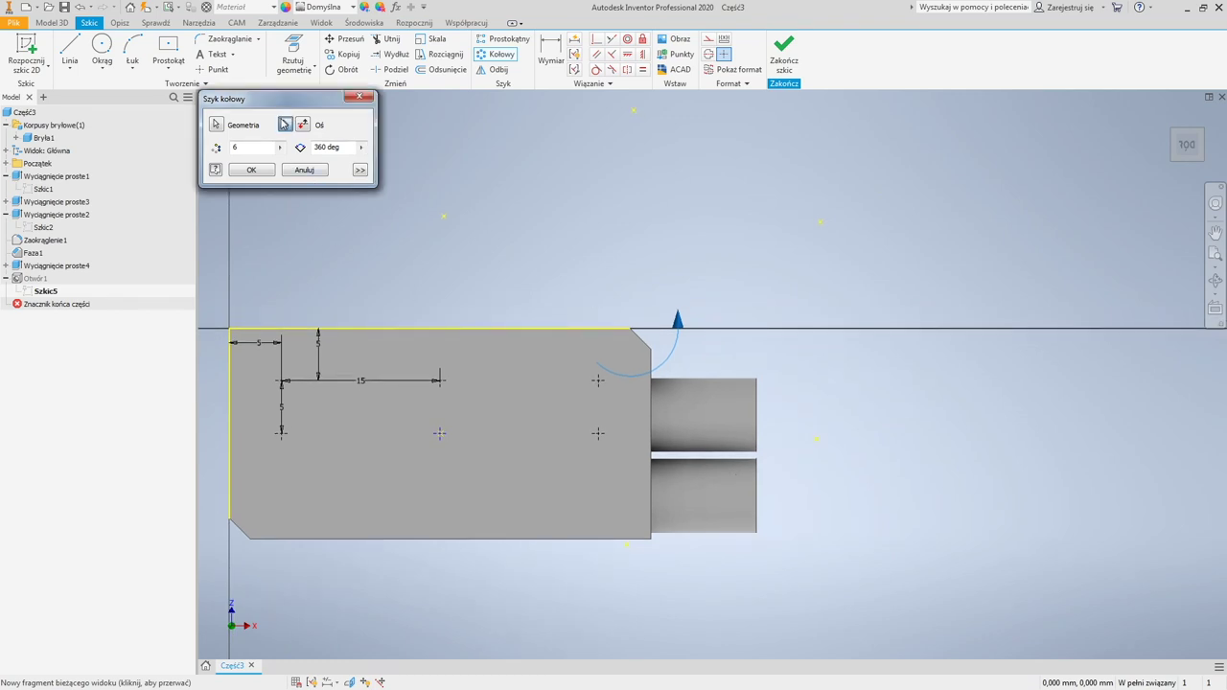
left_click(443, 388)
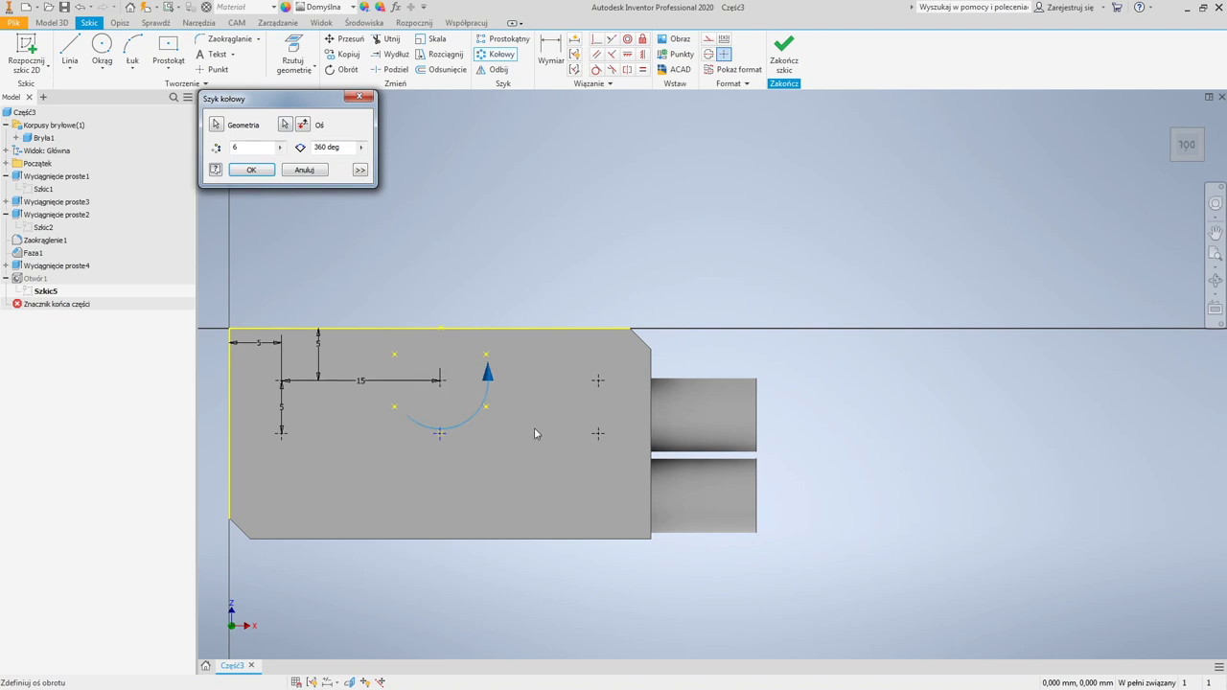
Step: Set the circular pattern's angle to 90 degrees with 6 instances and create the pattern
double_click(326, 147)
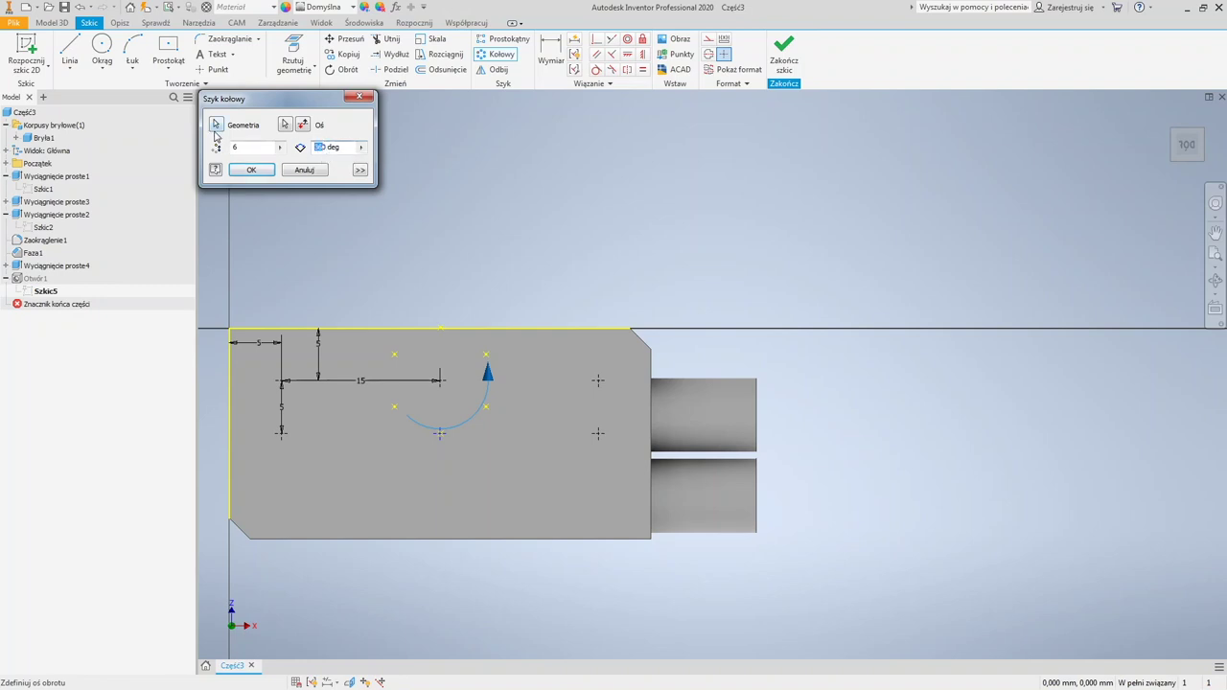
left_click(443, 433)
double_click(319, 147)
type("90")
type("0")
left_click(251, 170)
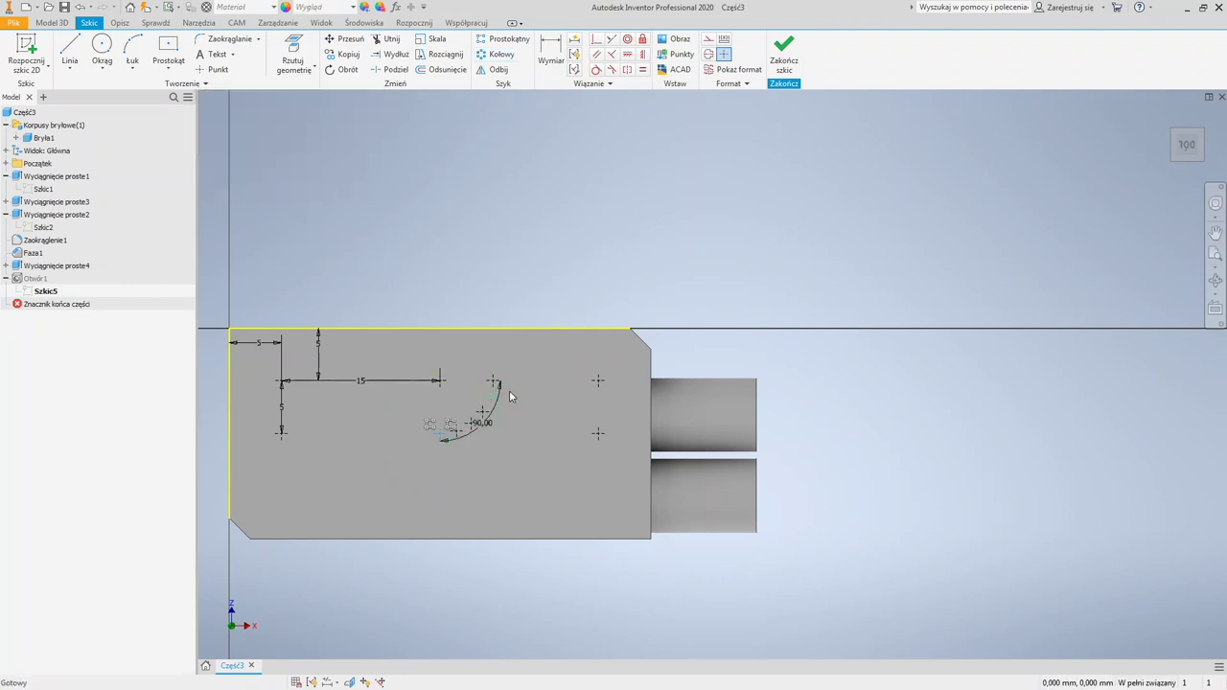
Step: Suppress the second row's middle point in the rectangular pattern, and open that pattern for editing without applying changes
right_click(431, 425)
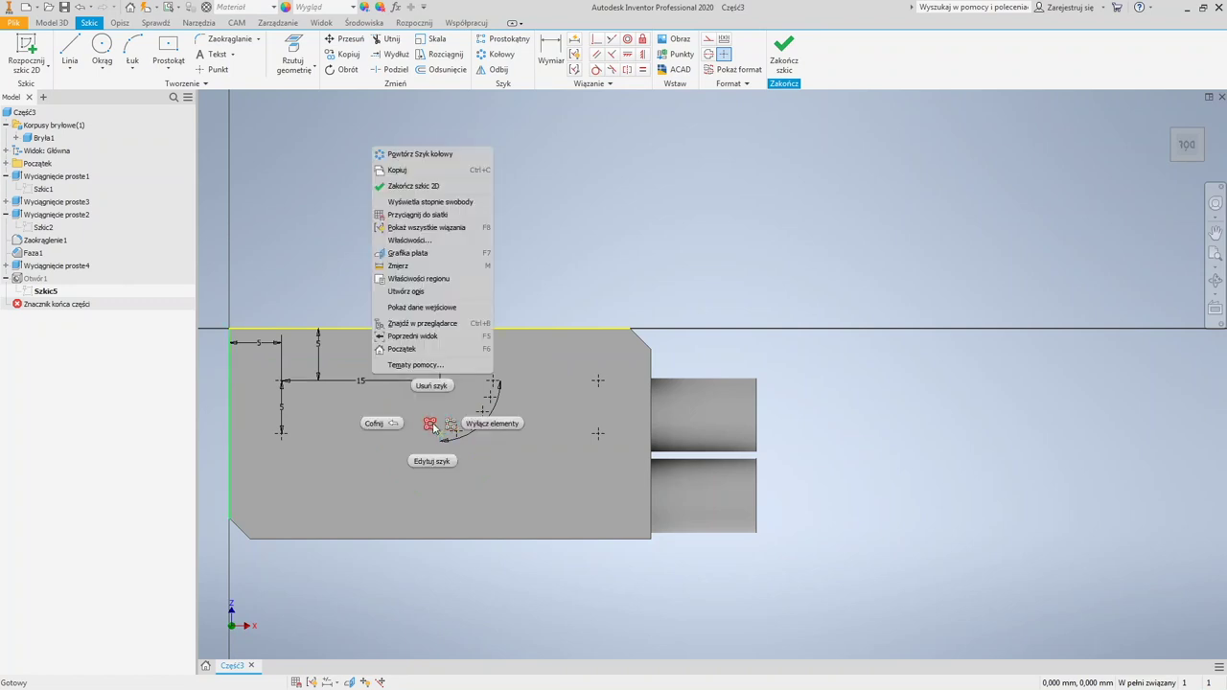
left_click(485, 424)
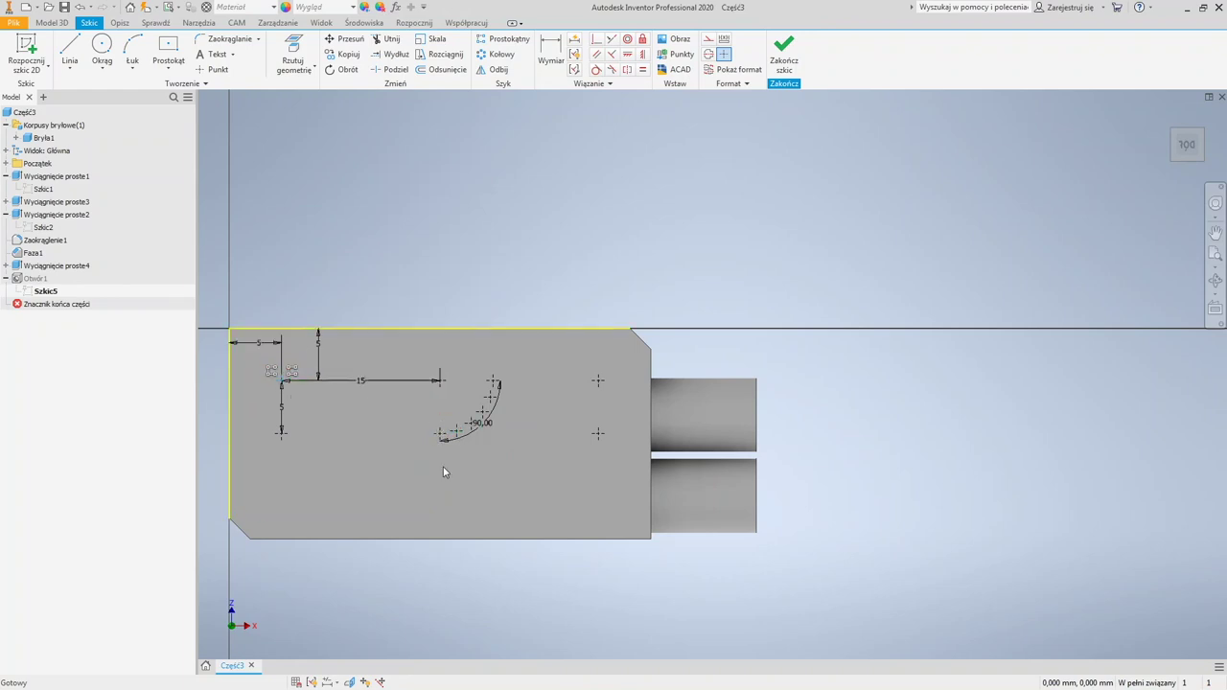
right_click(428, 422)
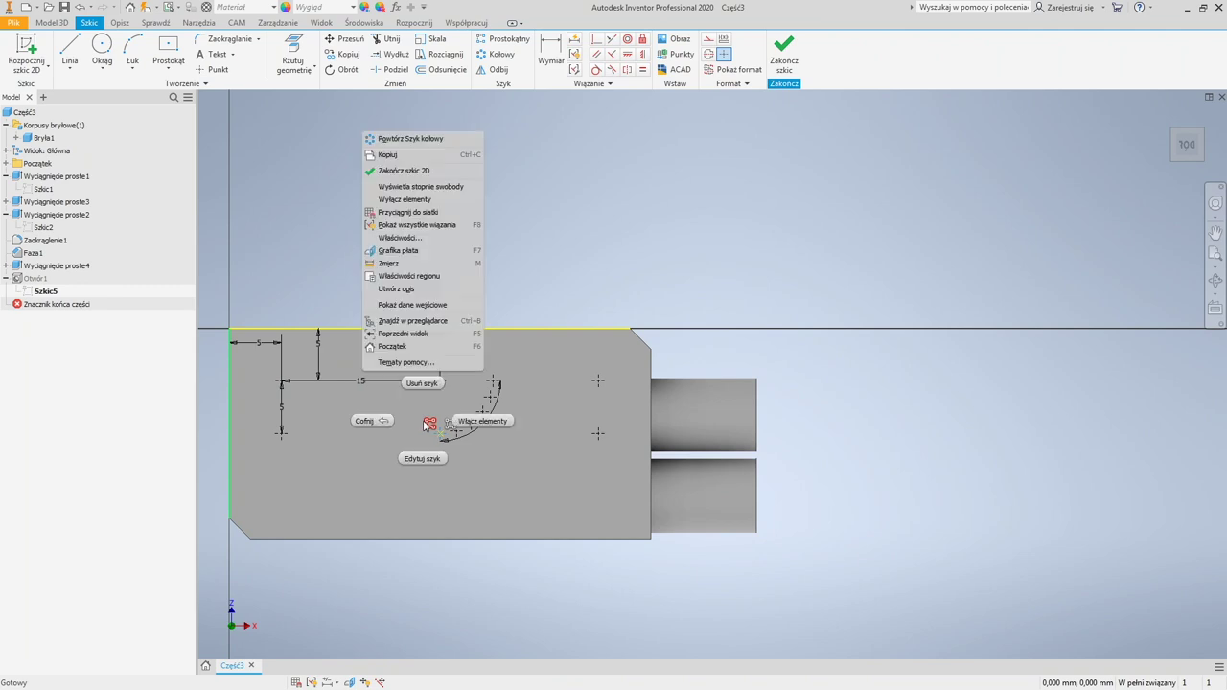
left_click(422, 459)
left_click(305, 227)
Step: Remove the rectangular pattern and the circular pattern from the hole sketch
right_click(430, 422)
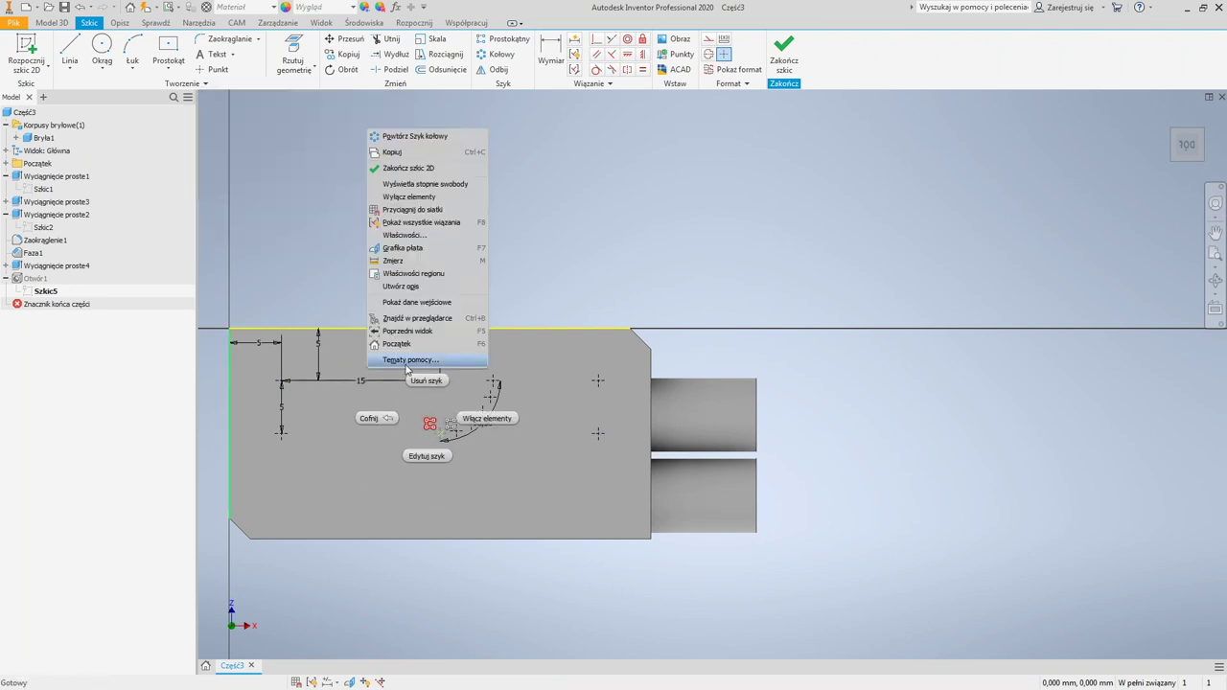
left_click(425, 380)
right_click(458, 427)
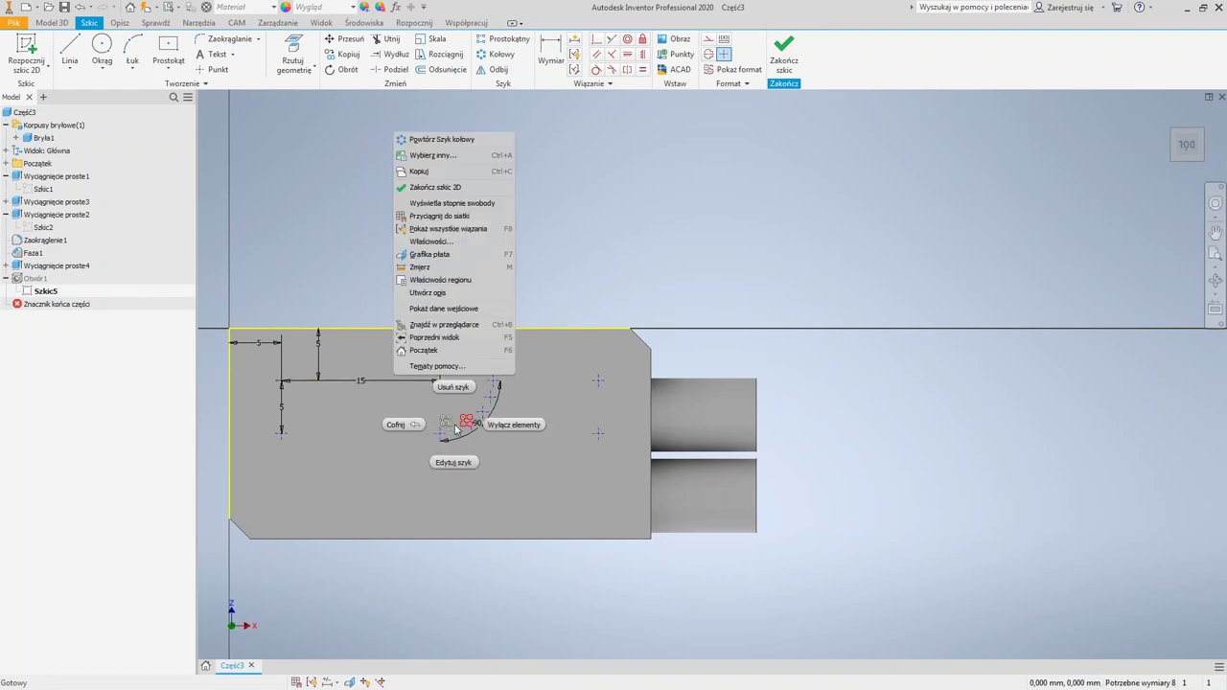
left_click(453, 386)
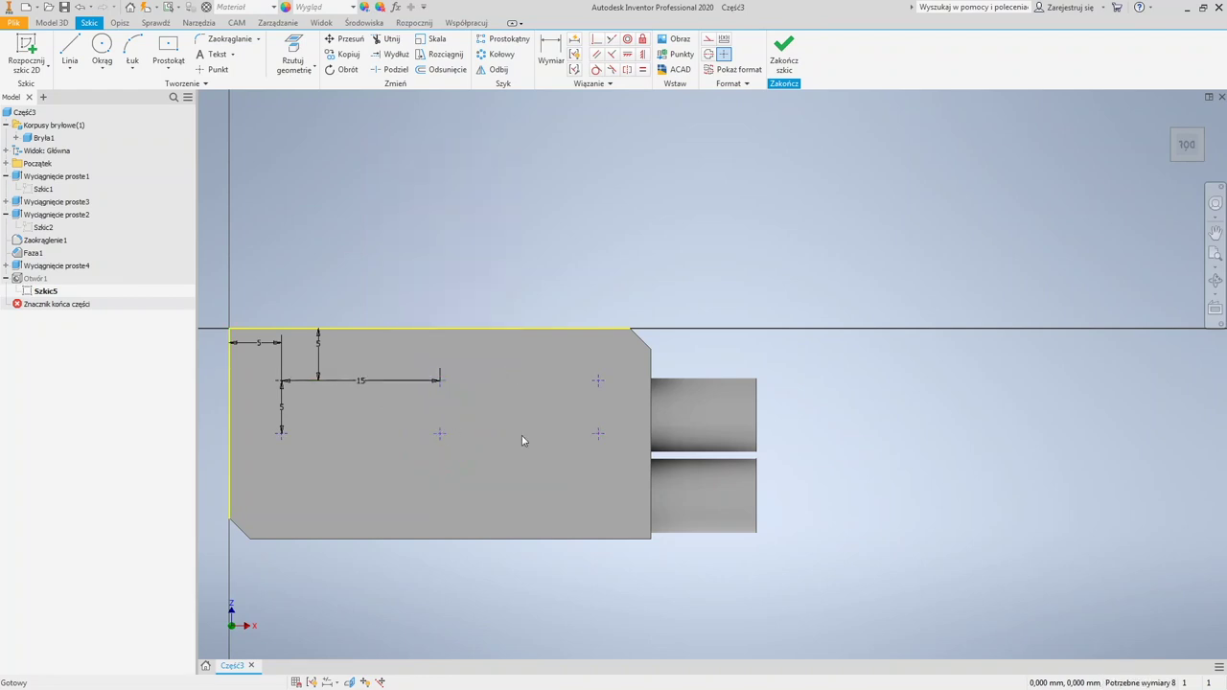
right_click(285, 380)
key("Escape")
right_click(284, 382)
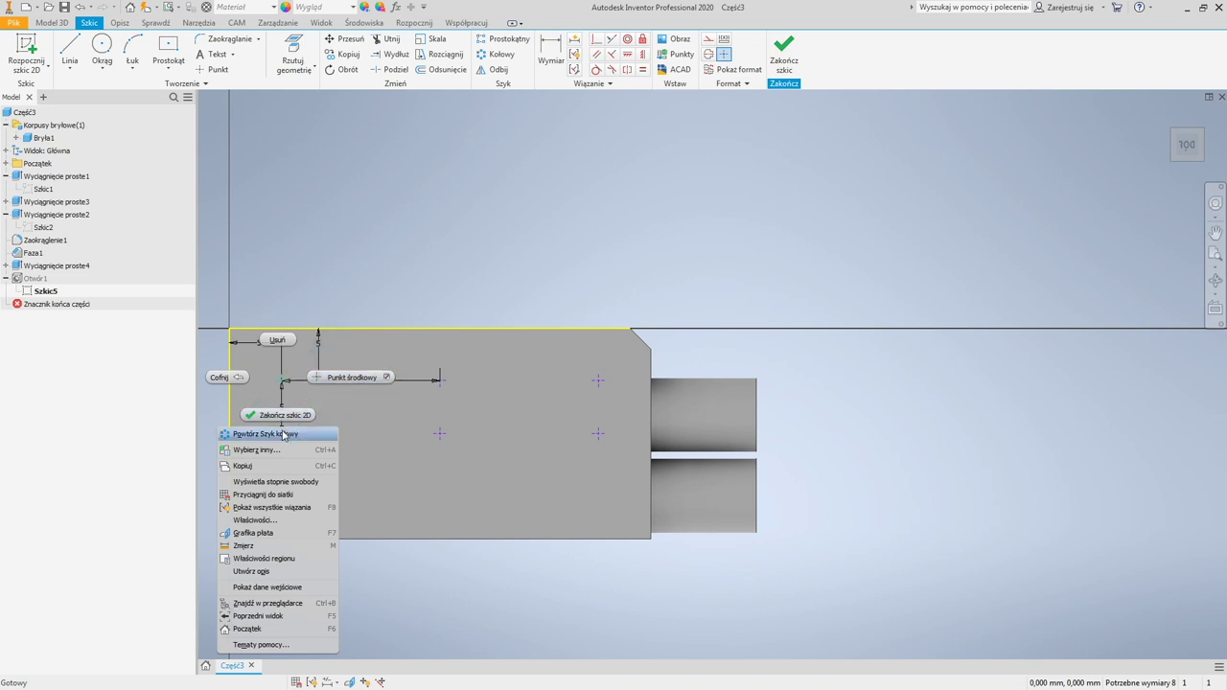
key("Escape")
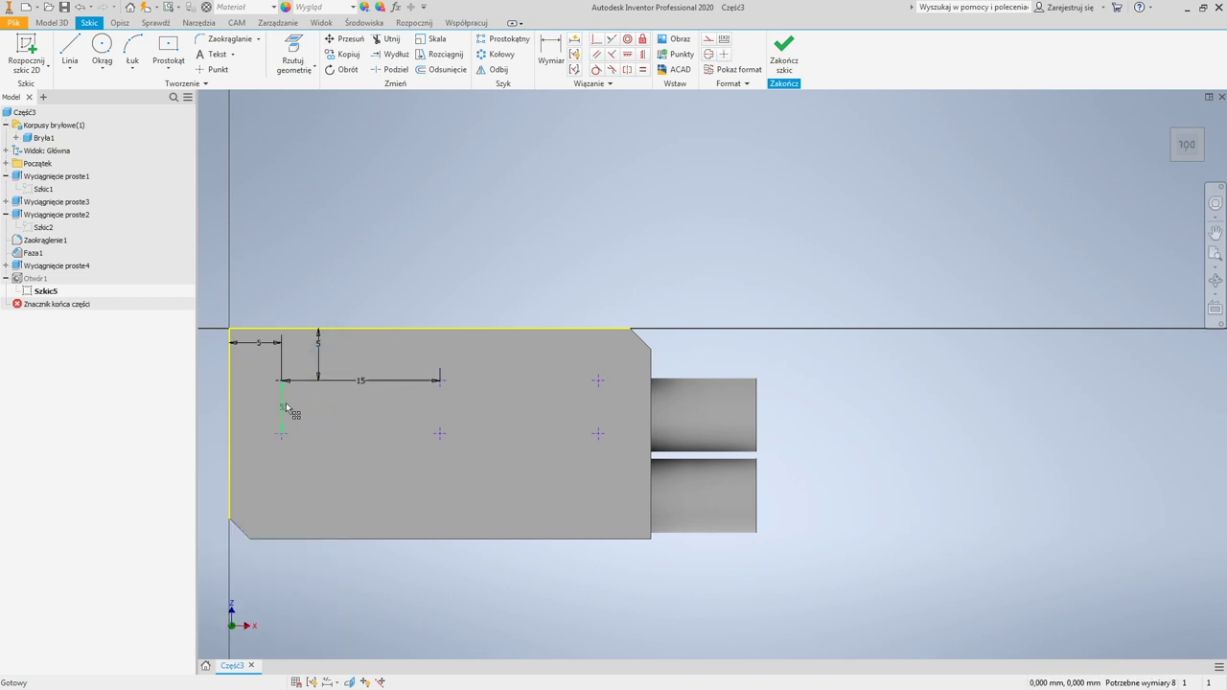
left_click(281, 381)
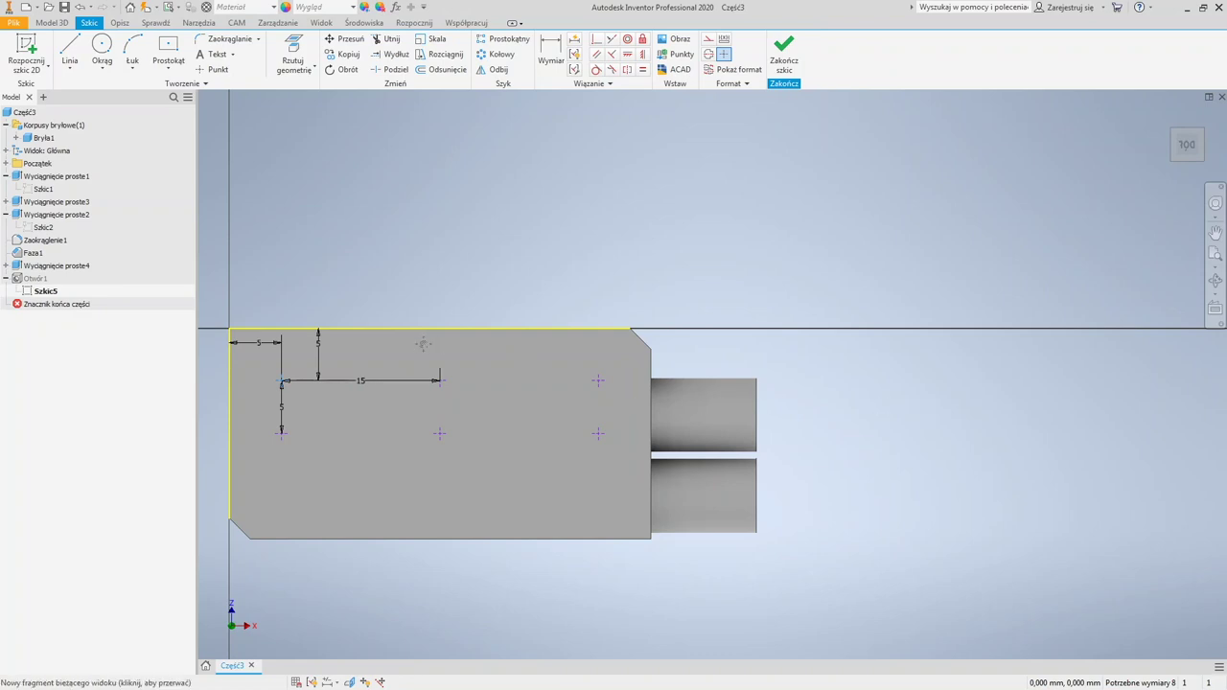
middle_click_drag(422, 346, 466, 367)
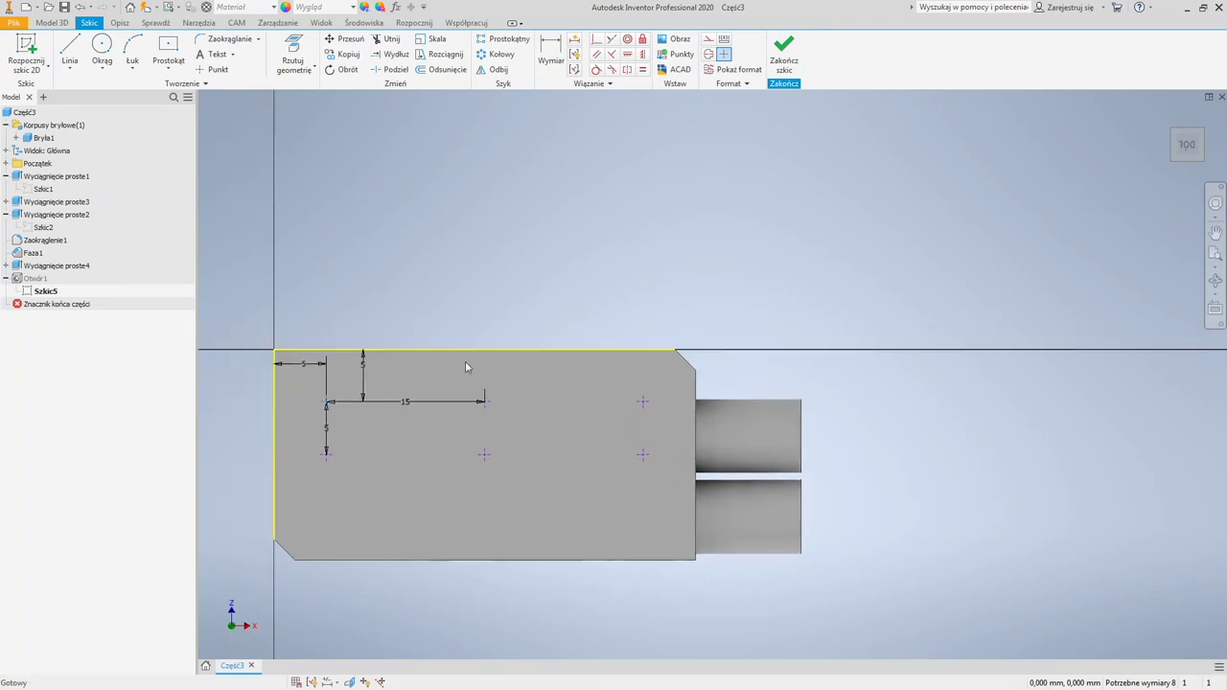
Step: Finish editing the hole sketch and return to the part
left_click(784, 48)
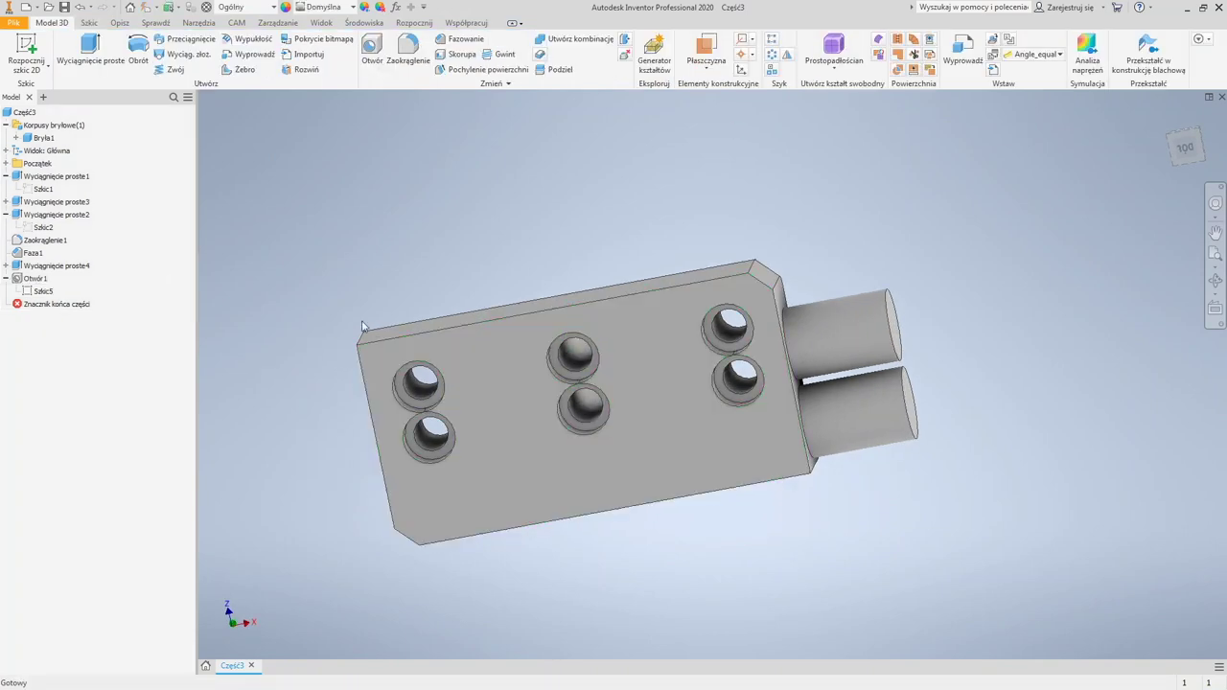
middle_click_drag(462, 313, 820, 317, "shift")
middle_click_drag(570, 284, 576, 329, "shift")
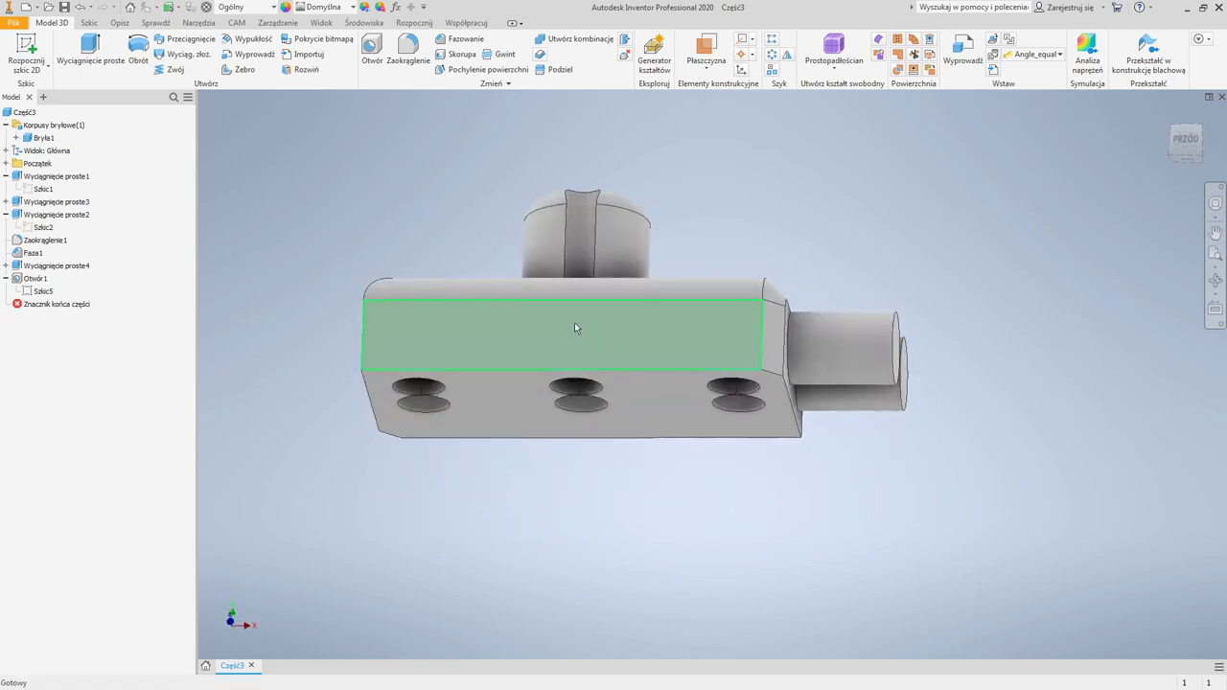
scroll(540, 244, "down", 3)
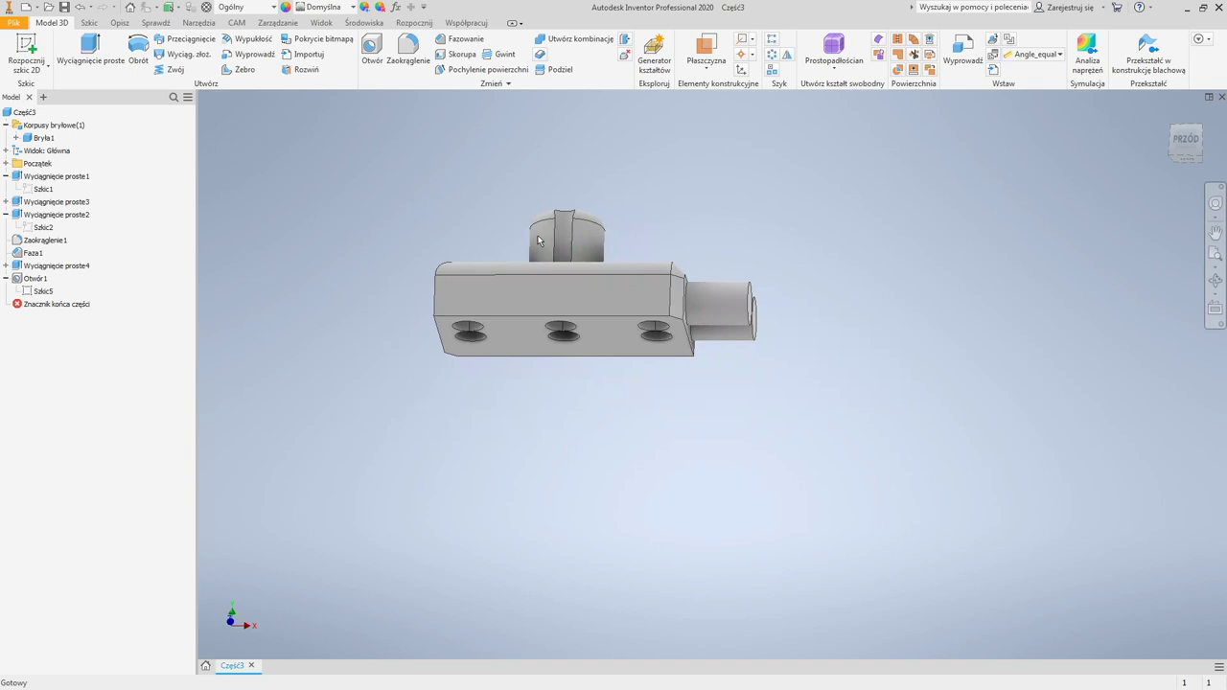
middle_click_drag(540, 241, 528, 292, "shift")
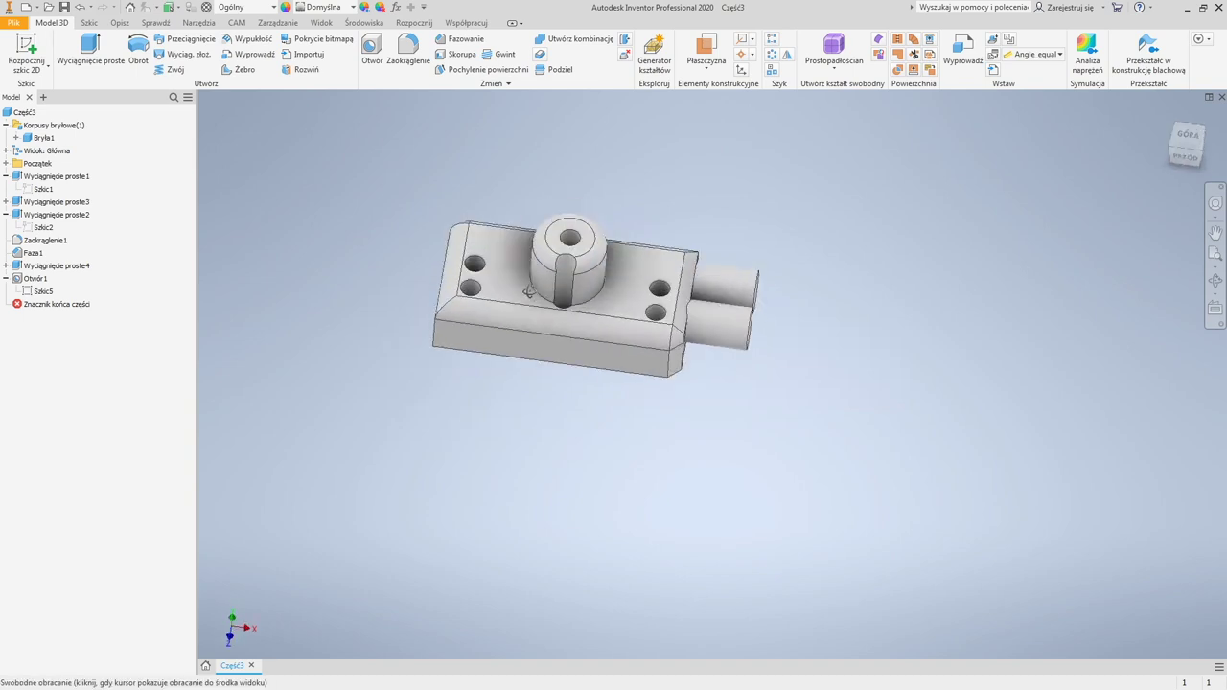
middle_click_drag(569, 237, 572, 297)
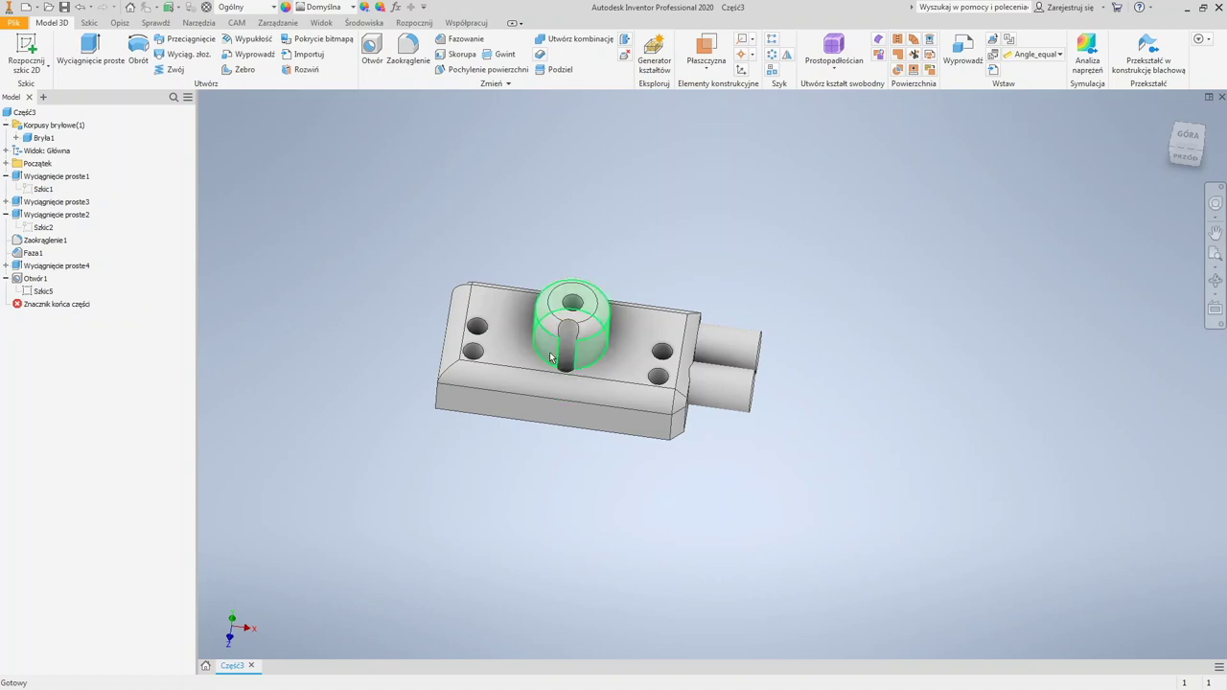
mouse_move(571, 378)
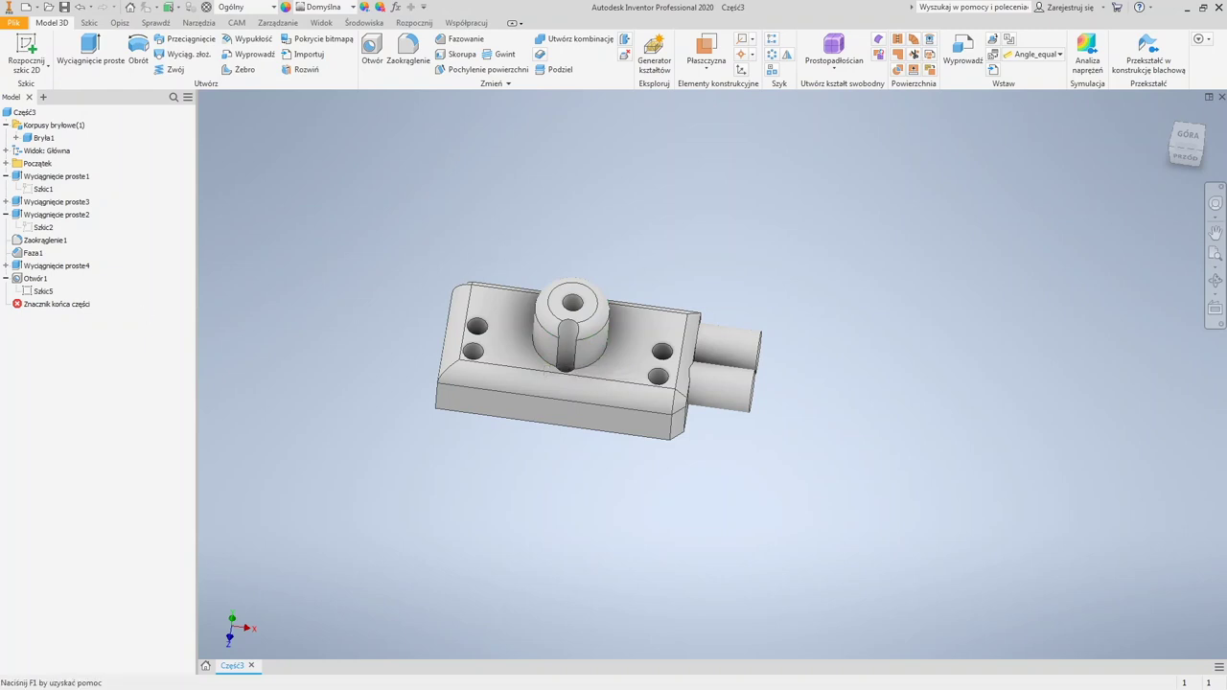
Step: Create a new part file from the Standard.ipt template
left_click(26, 7)
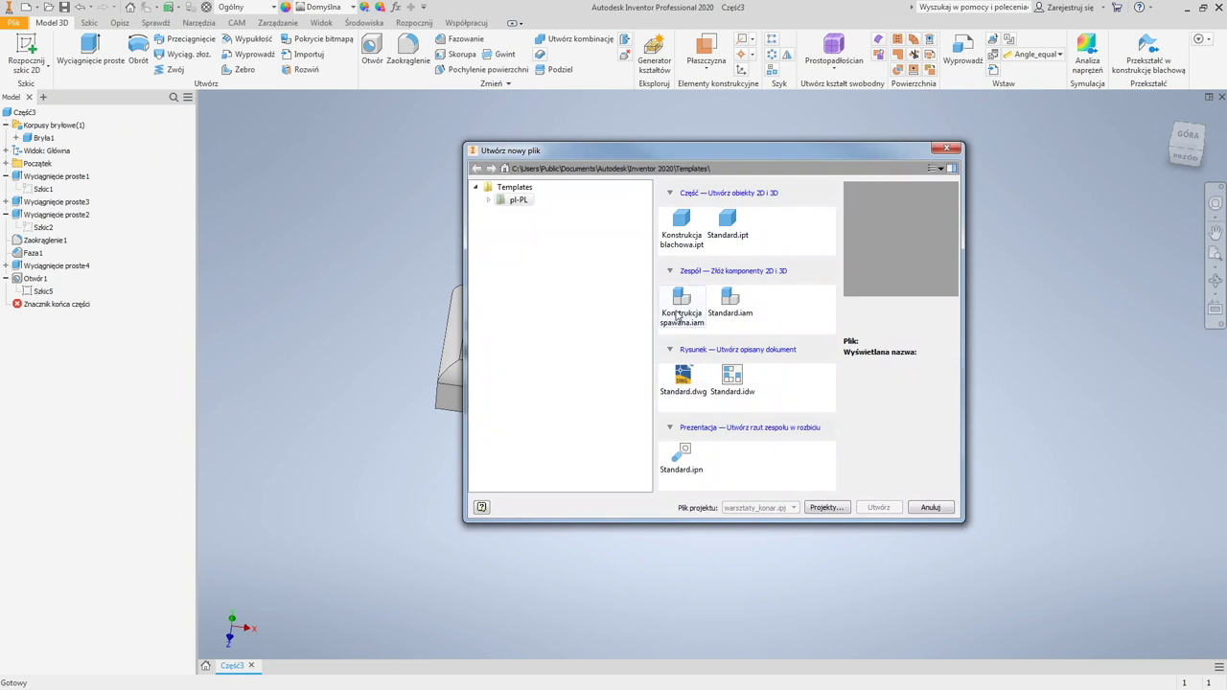
left_click_drag(694, 153, 552, 122)
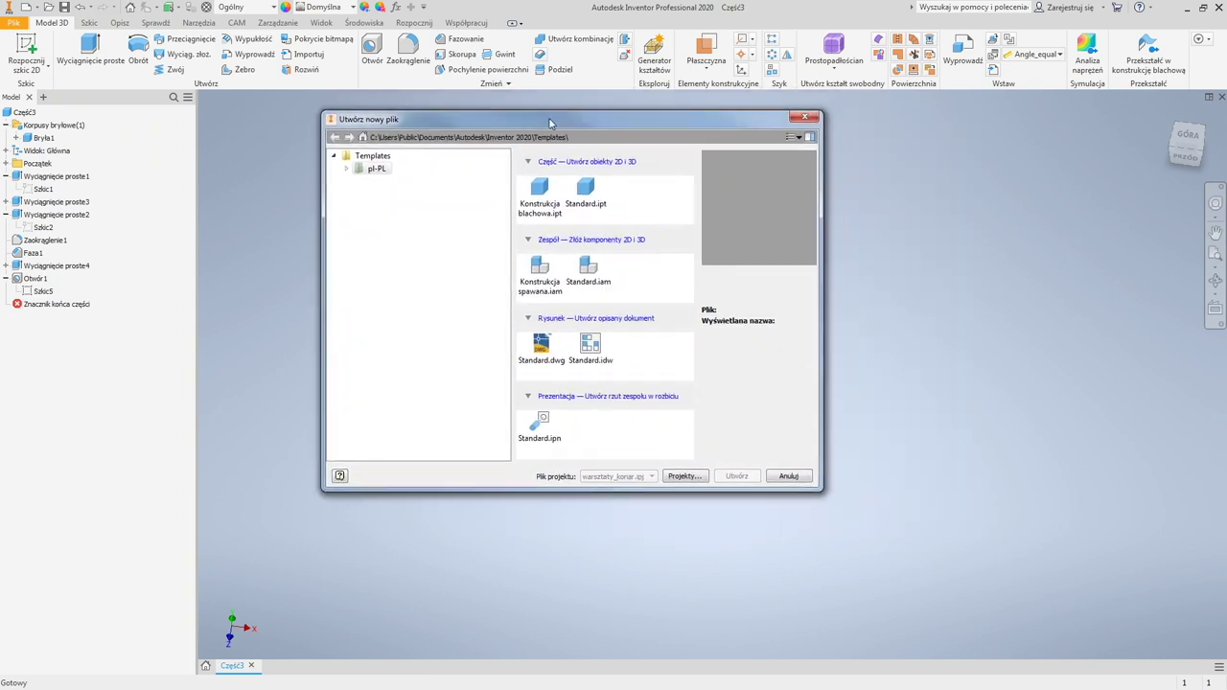
left_click(584, 204)
left_click(547, 200)
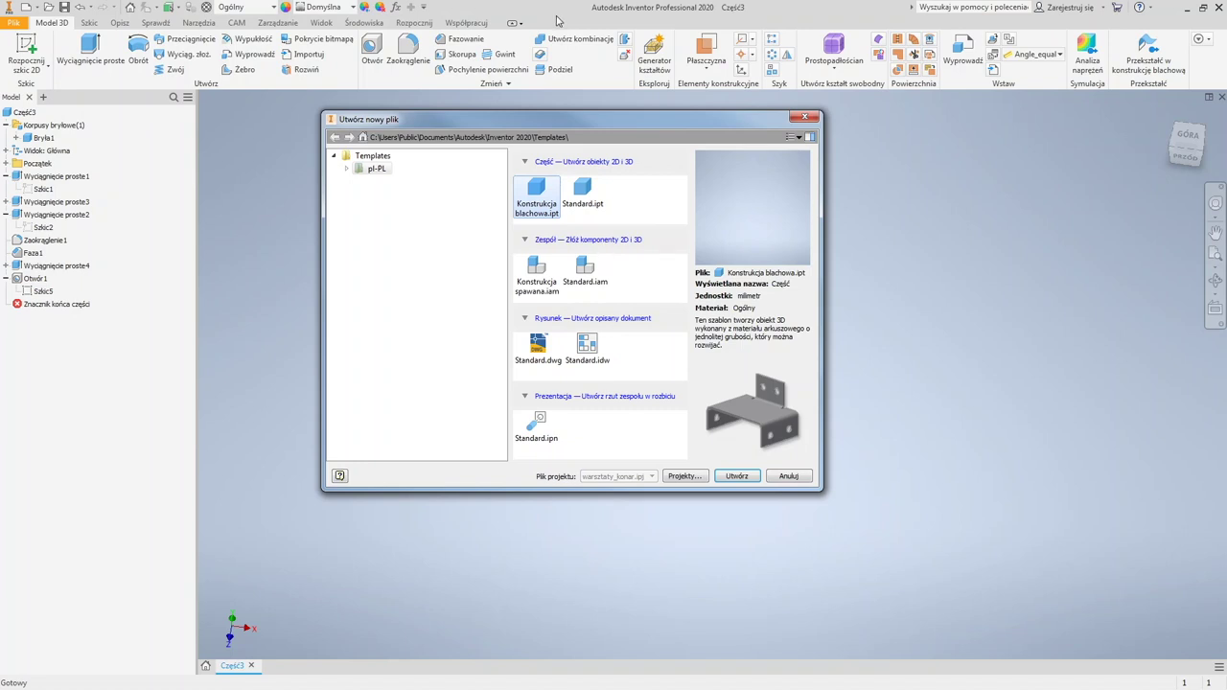
left_click(578, 187)
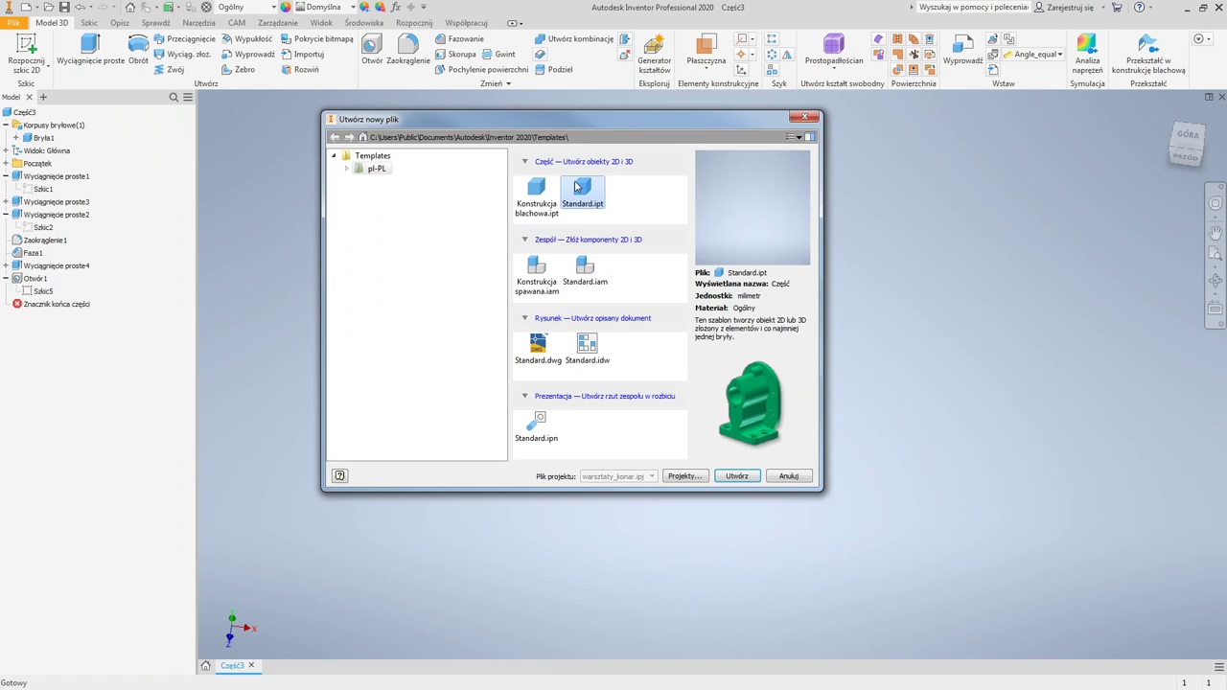
left_click(738, 477)
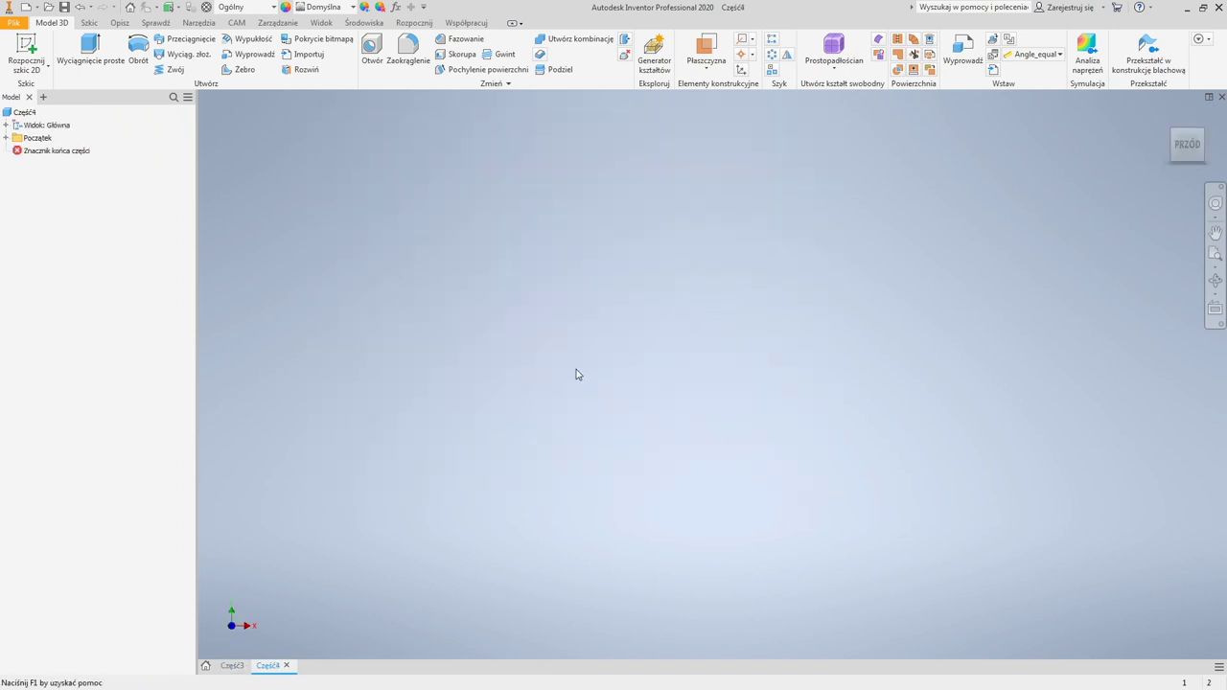
Step: Sketch a 30 x 30 mm square centred on the origin on the XZ plane and finish the sketch
left_click(26, 45)
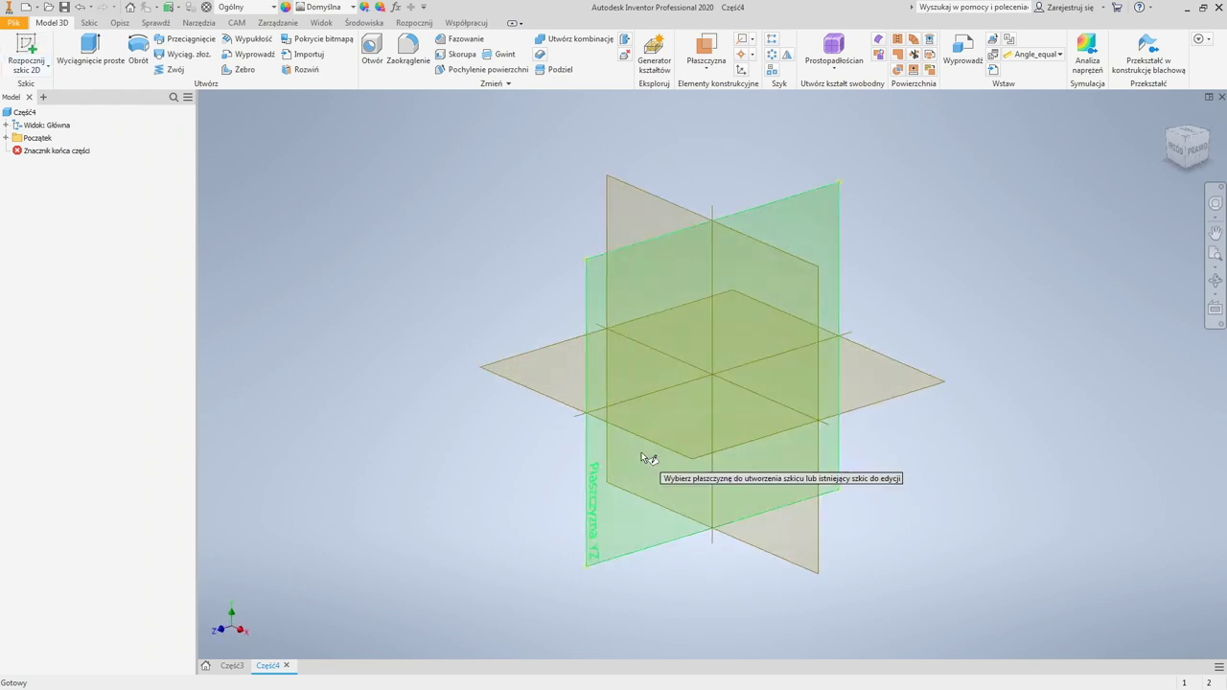
left_click(638, 429)
left_click(168, 45)
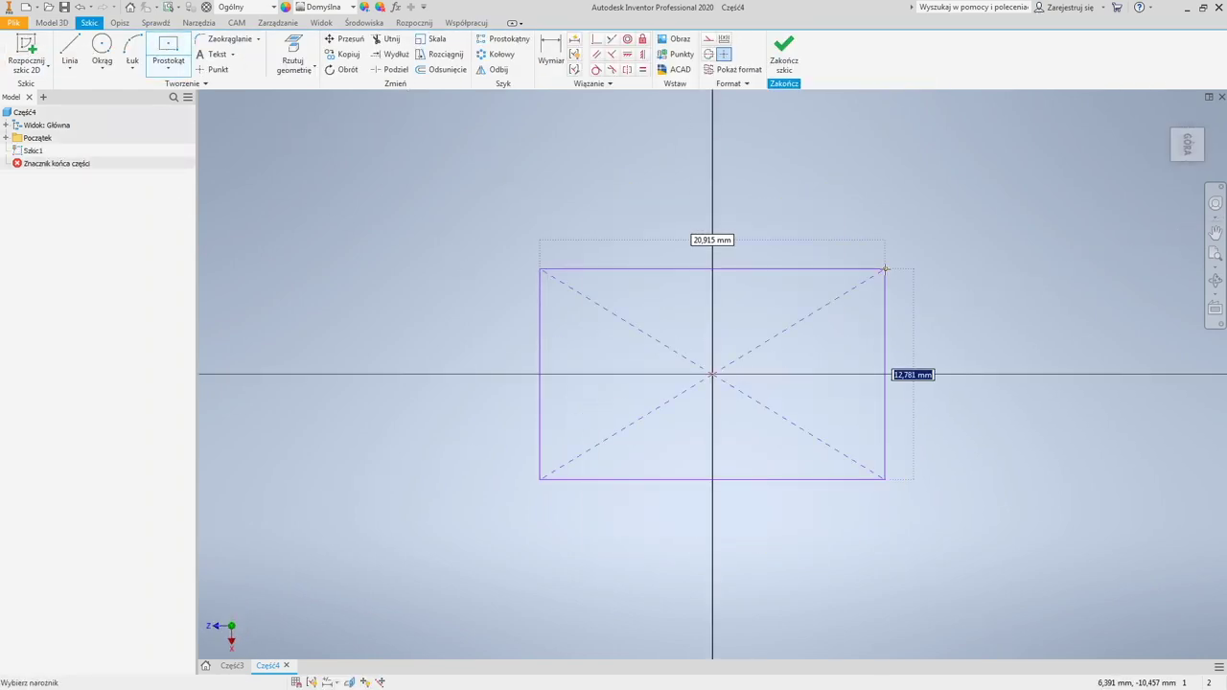
type("30")
key("Tab")
type("30")
key("Return")
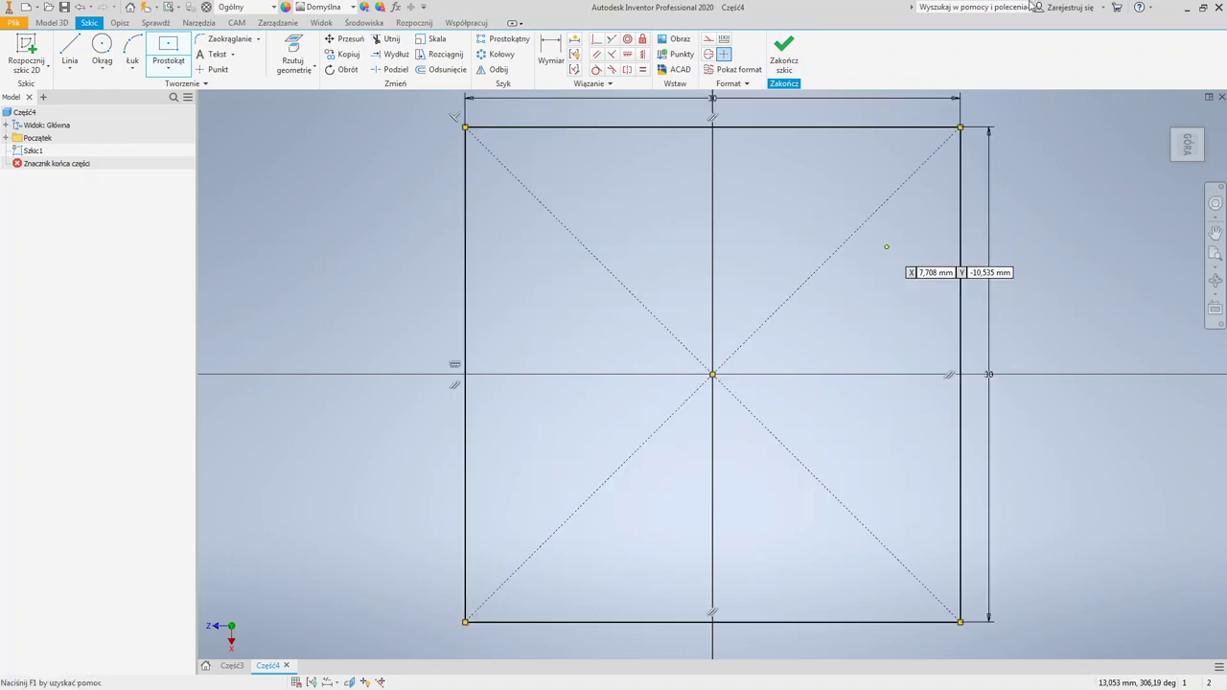
left_click(801, 58)
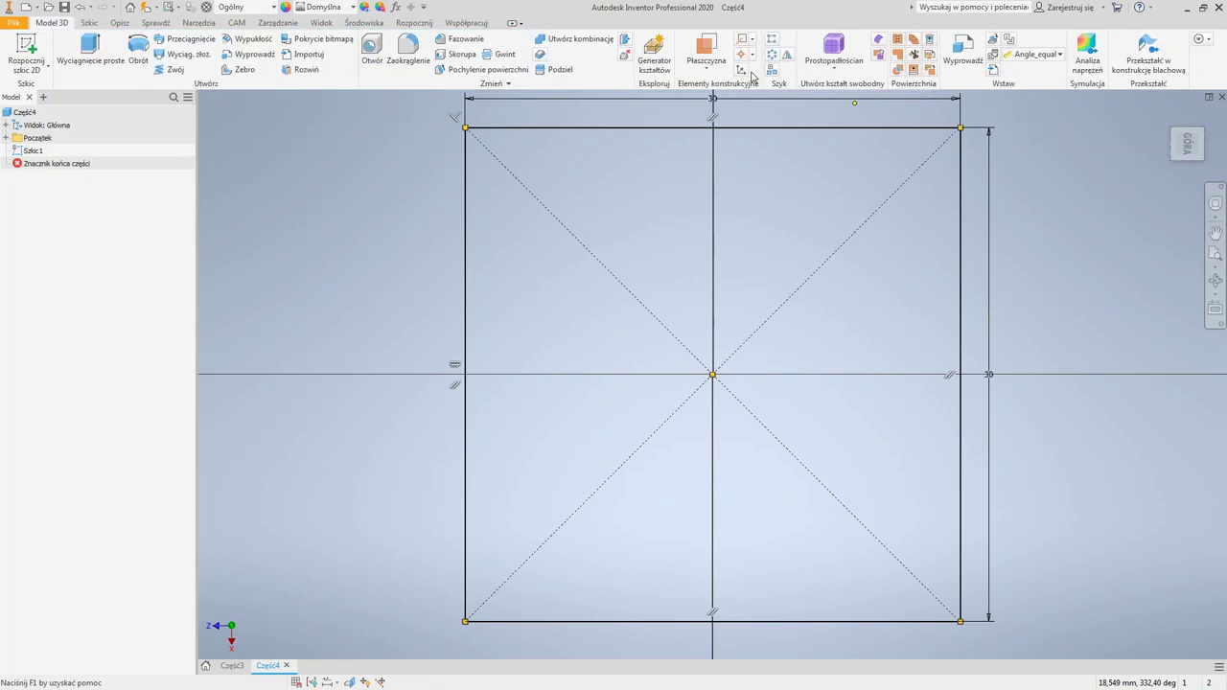
Step: Extrude the square profile with a distance of 30 mm
left_click(90, 53)
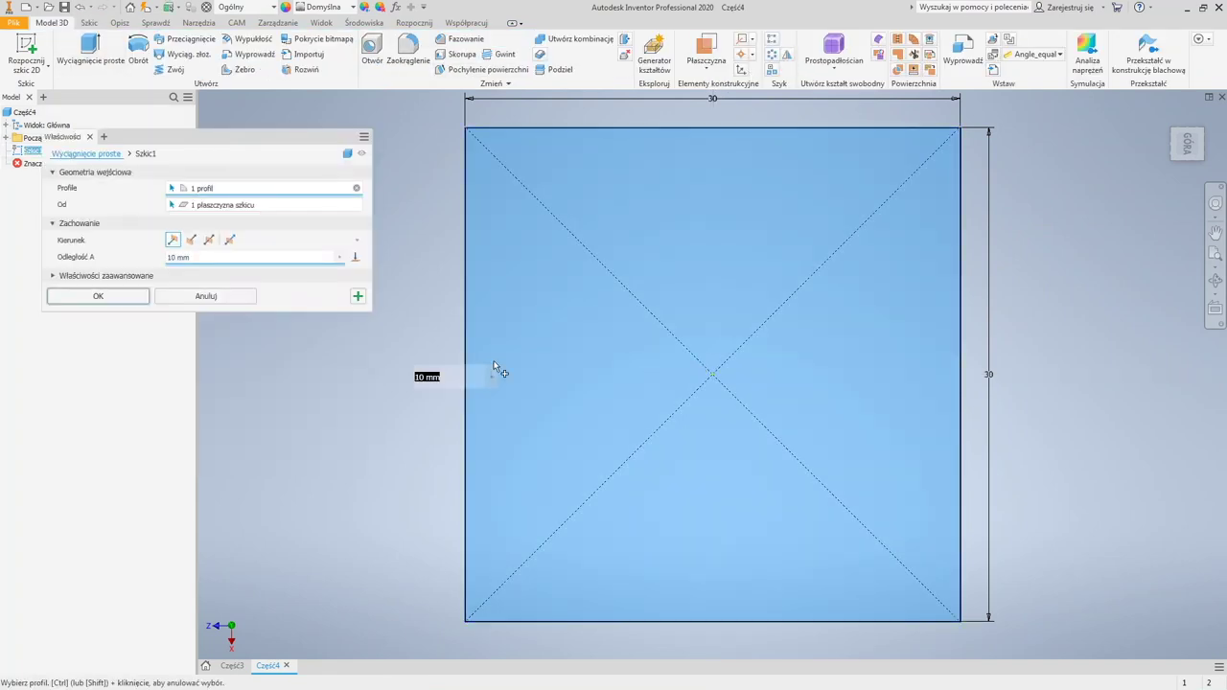
double_click(178, 257)
type("30")
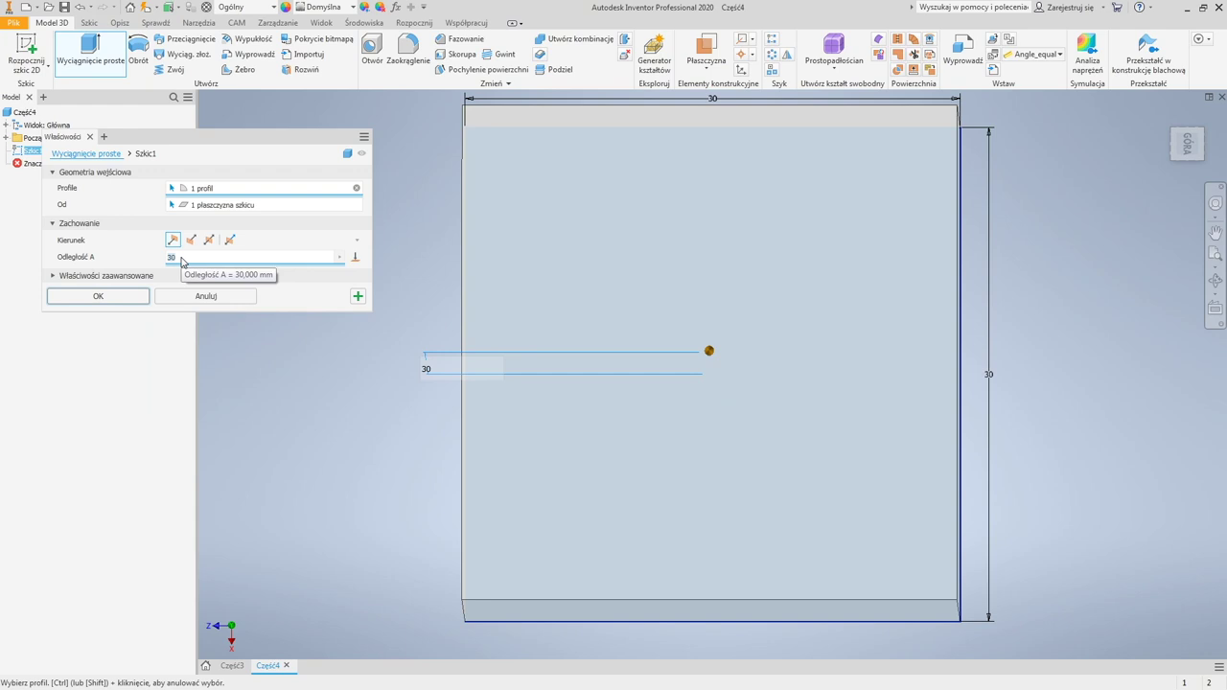
Step: Extrude the 30 mm square profile 30 mm into a solid cube
left_click(131, 297)
middle_click_drag(339, 422, 353, 392, "shift")
scroll(354, 392, "down", 8)
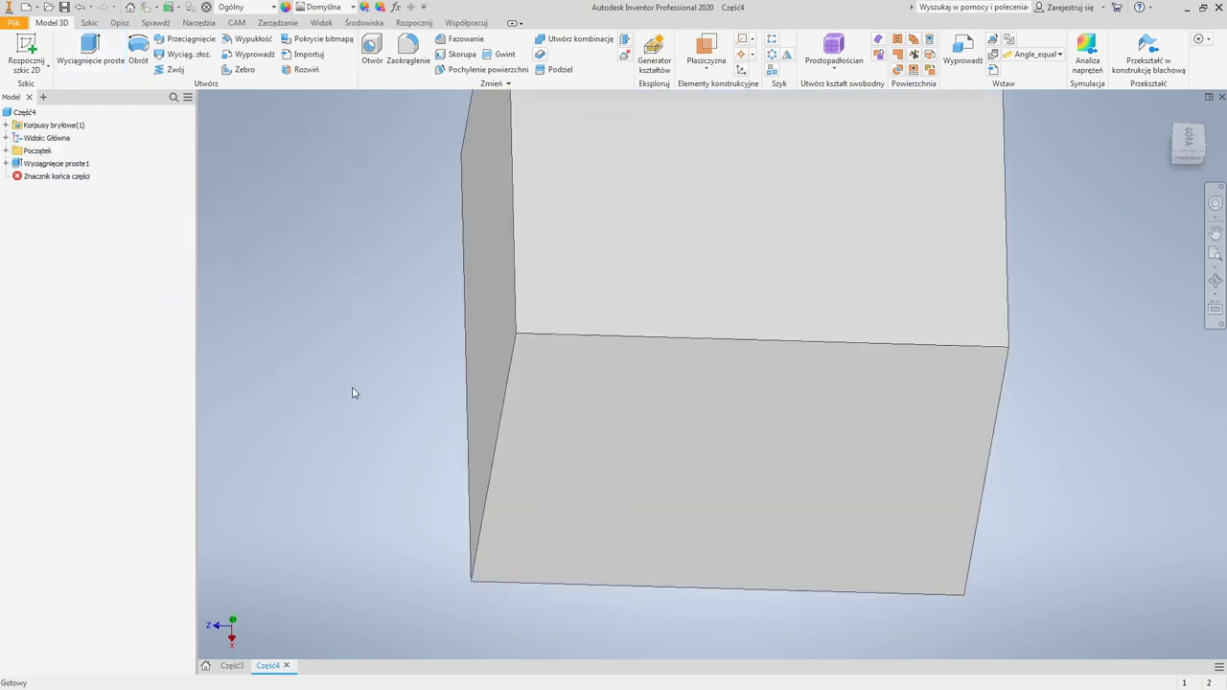
middle_click_drag(428, 384, 506, 426)
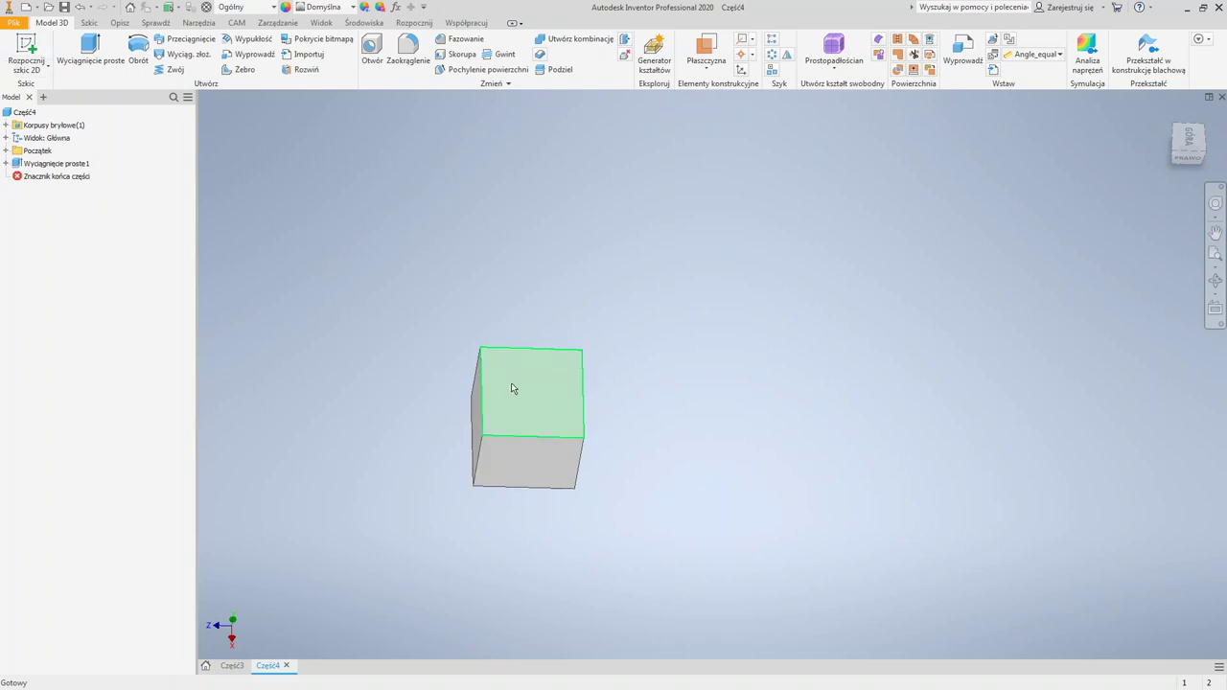
mouse_move(534, 406)
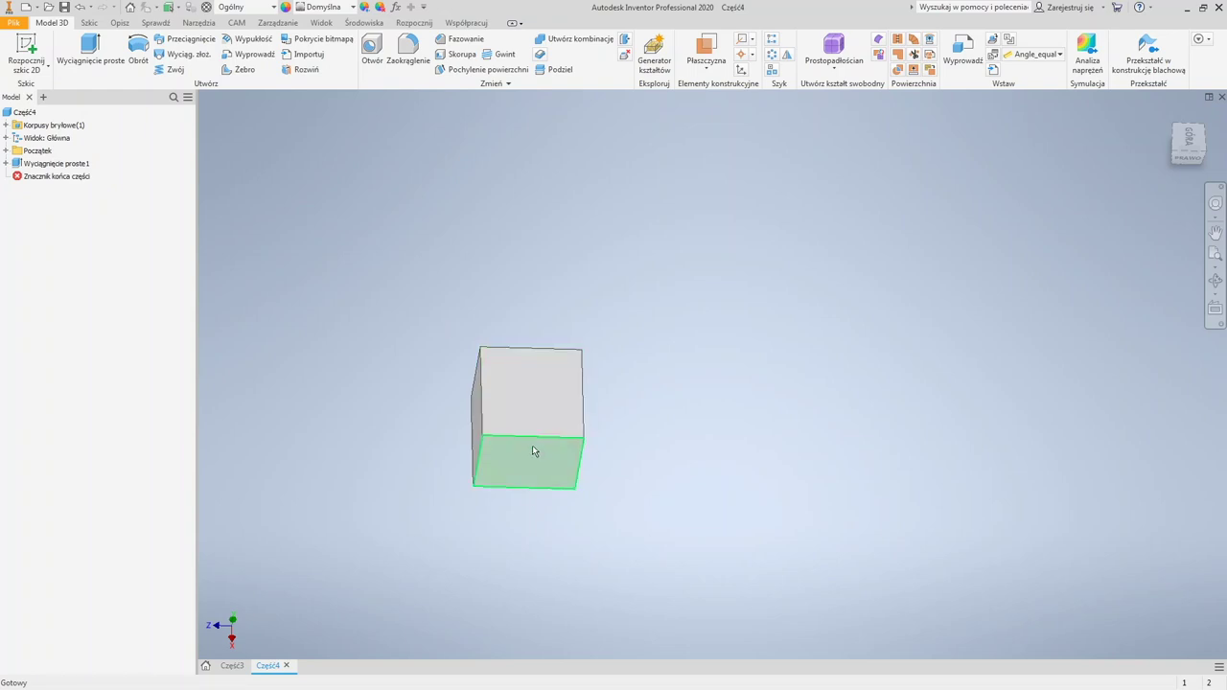
Step: Set up a shell on the cube with its top face removed and a 2 mm wall thickness
left_click(463, 55)
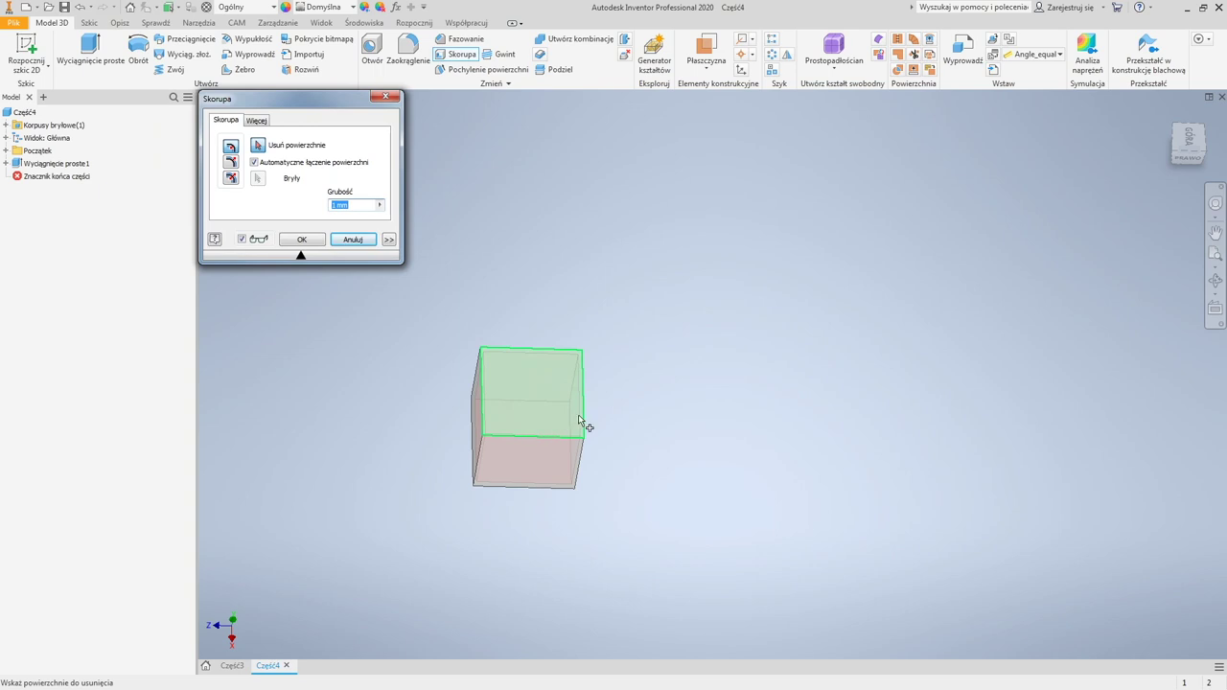
scroll(579, 414, "down", 3)
scroll(486, 348, "up", 3)
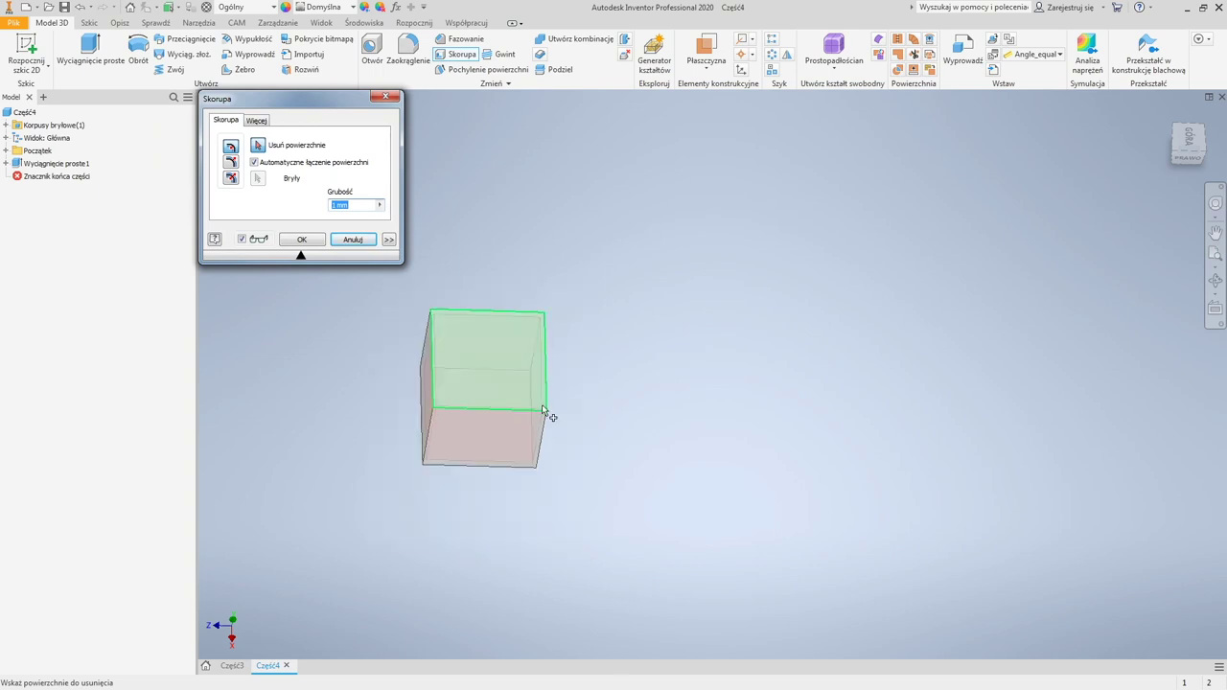
left_click(497, 365)
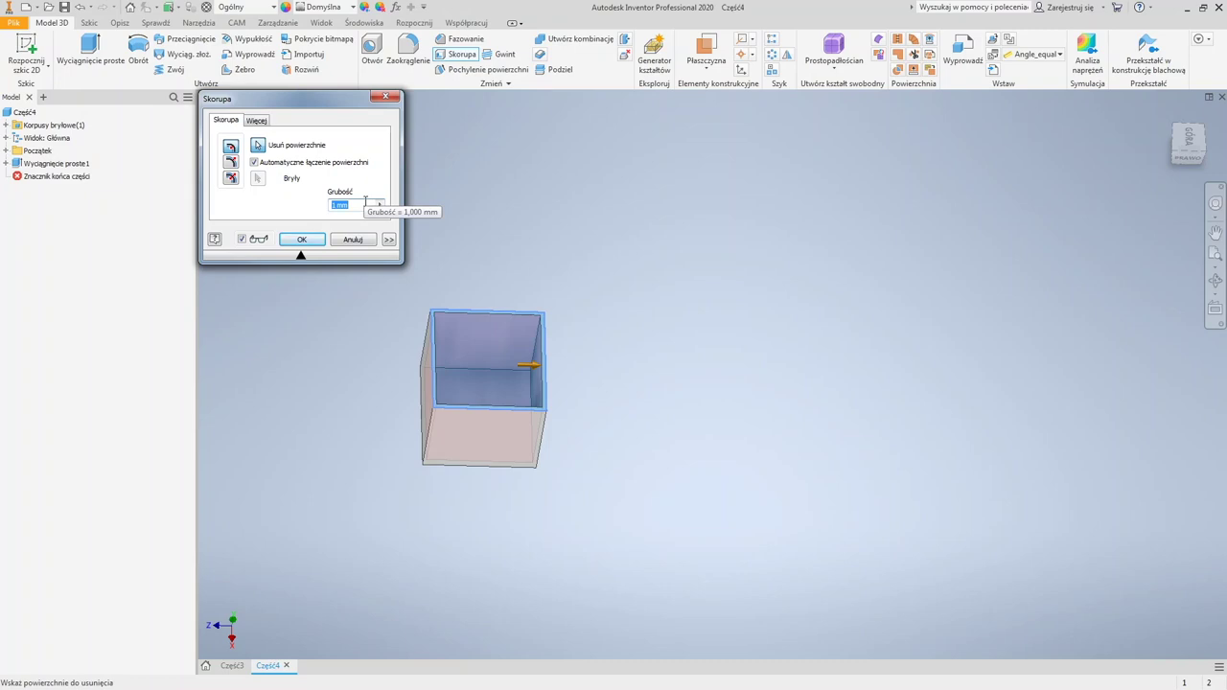
type("2")
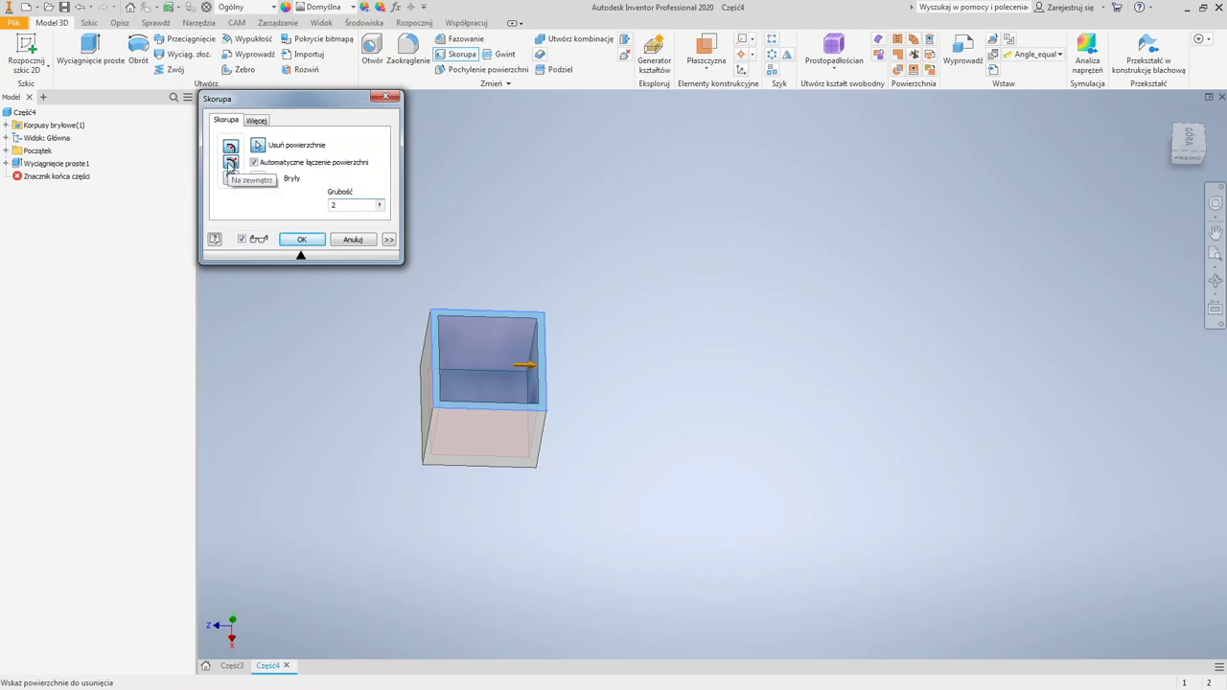
Step: Preview the shell wall outward and to both sides, return it to the inside direction, and apply the shell
left_click(230, 163)
left_click(231, 148)
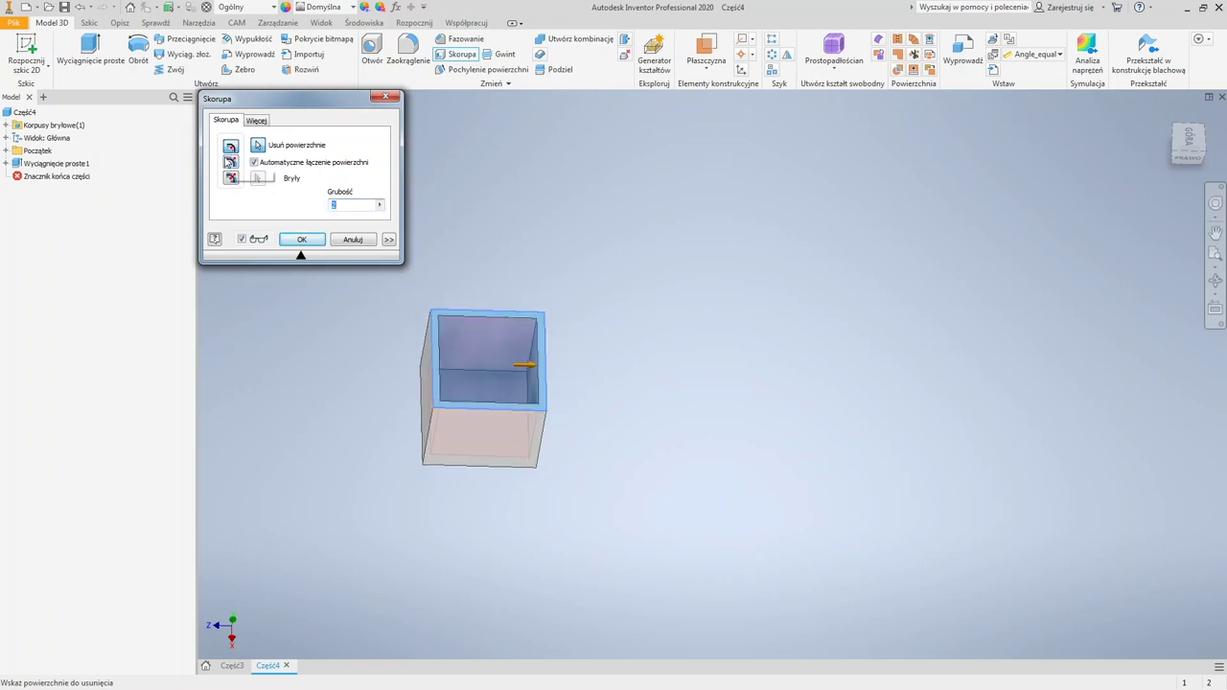
left_click(234, 182)
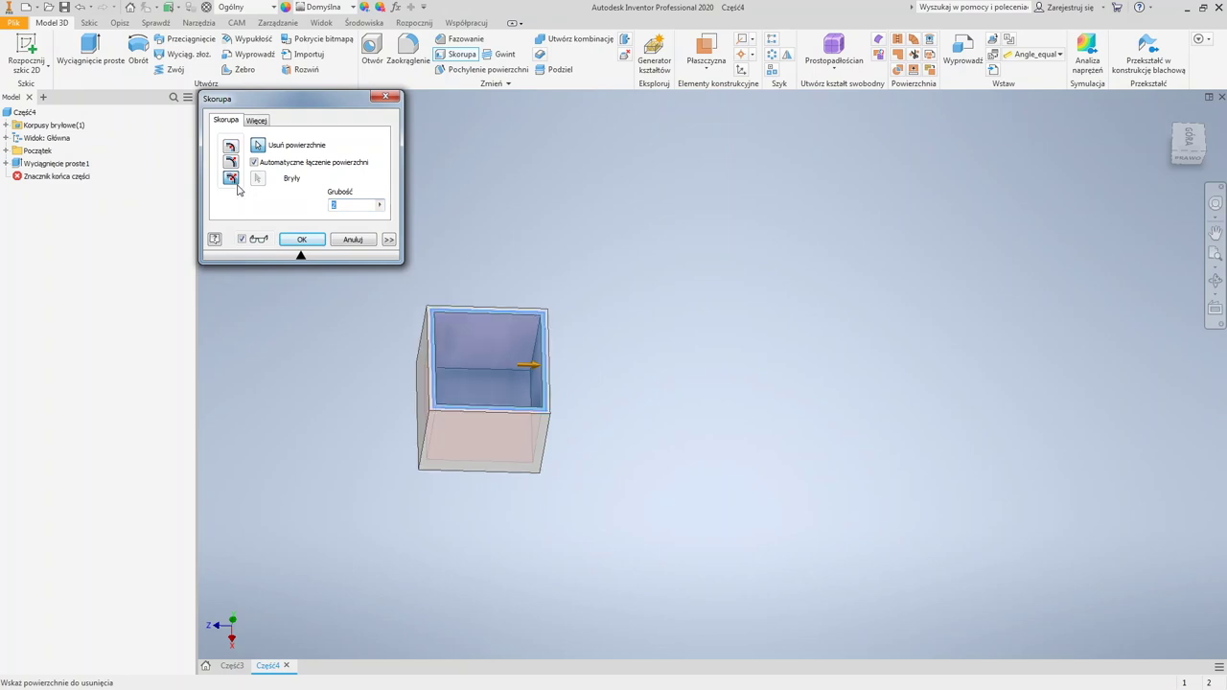
left_click(238, 151)
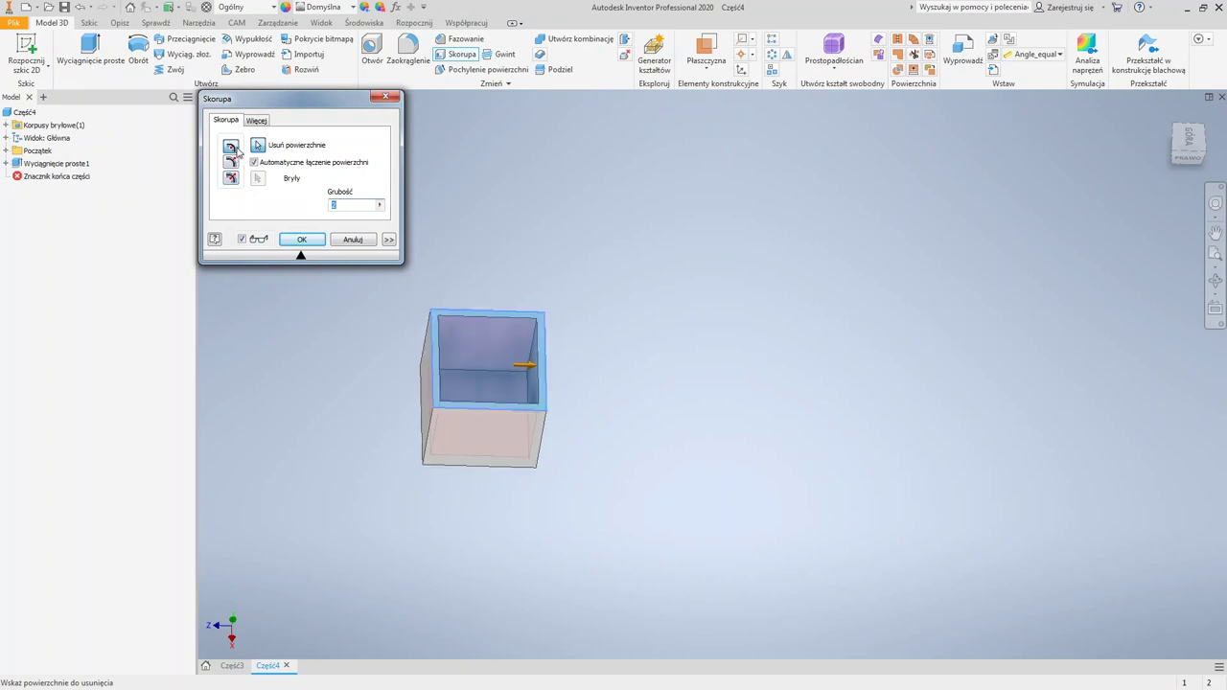
left_click(301, 239)
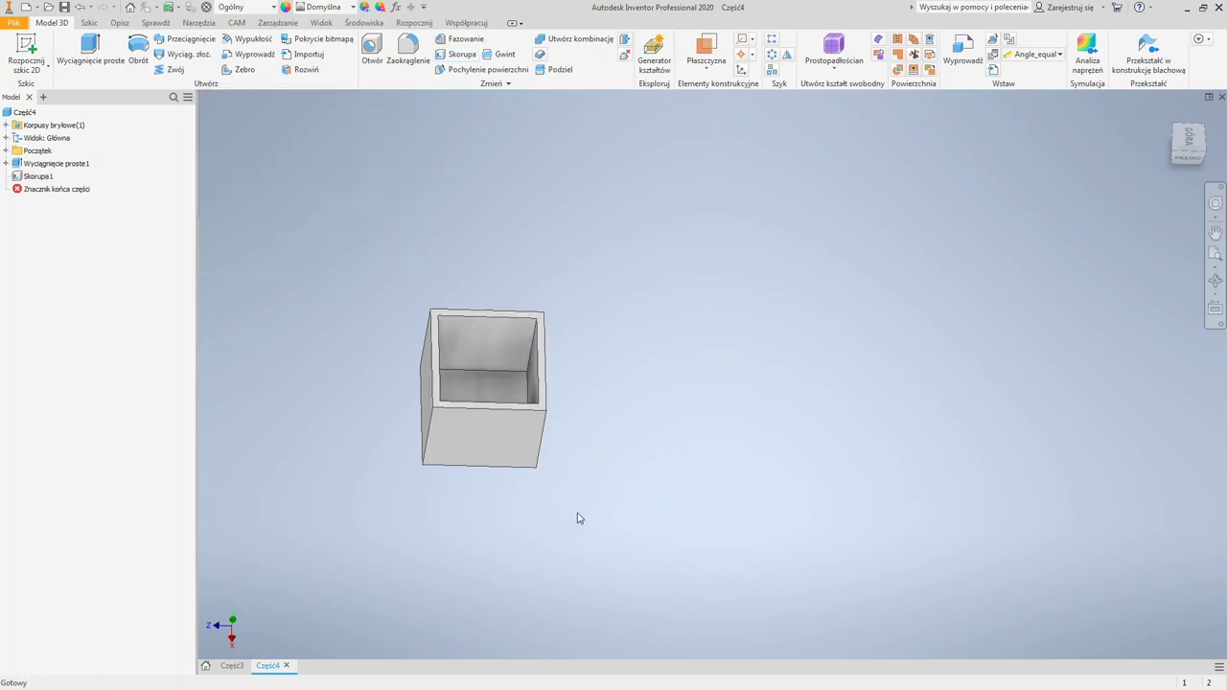
Step: Examine the hollowed box's interior and walls from several angles, along with the available work plane types
middle_click_drag(478, 348, 470, 375, "shift")
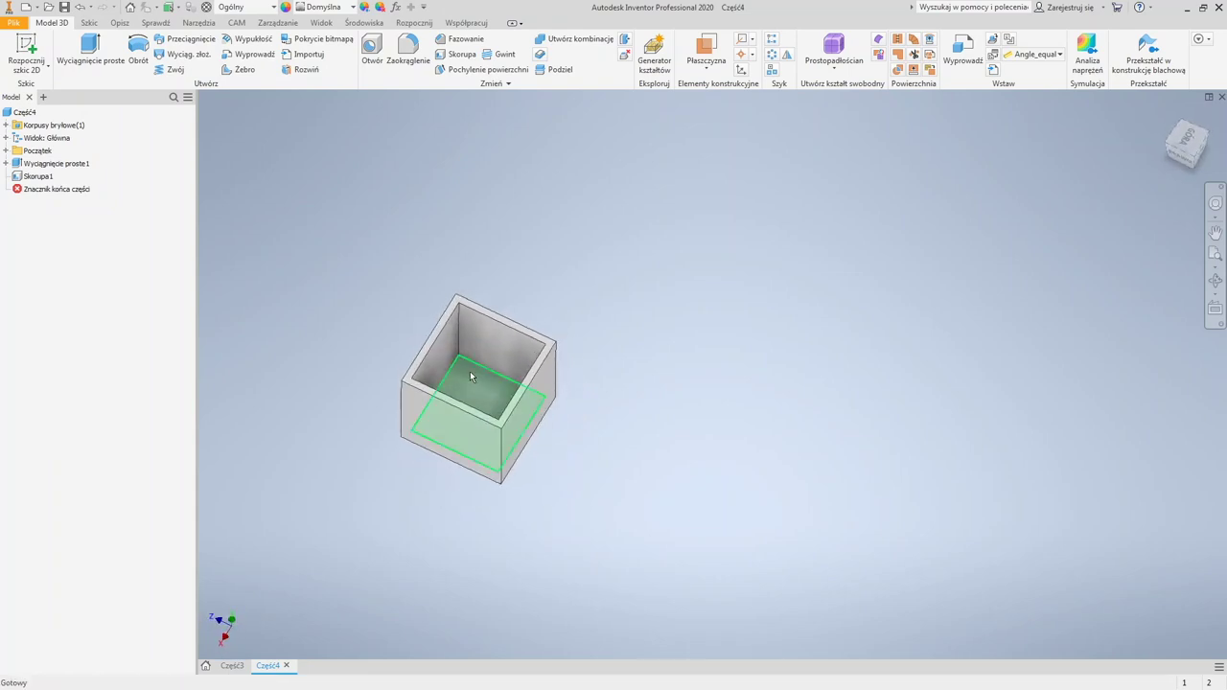
scroll(462, 386, "down", 4)
scroll(462, 389, "up", 2)
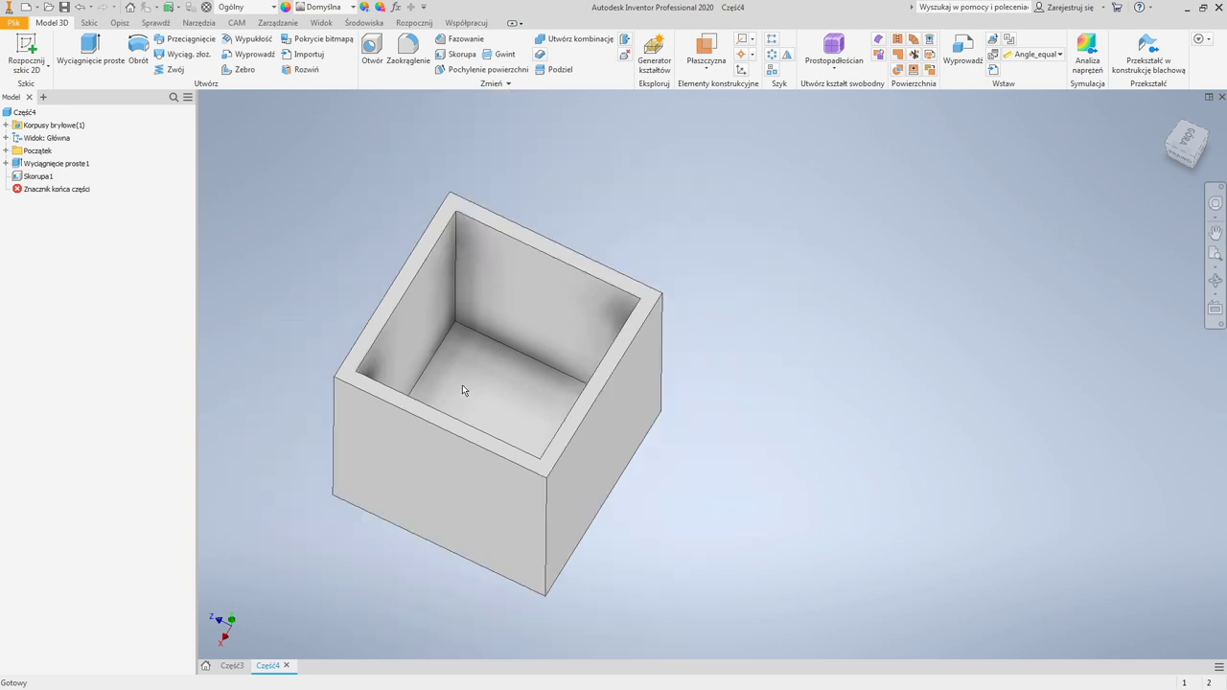
middle_click_drag(468, 383, 510, 428, "shift")
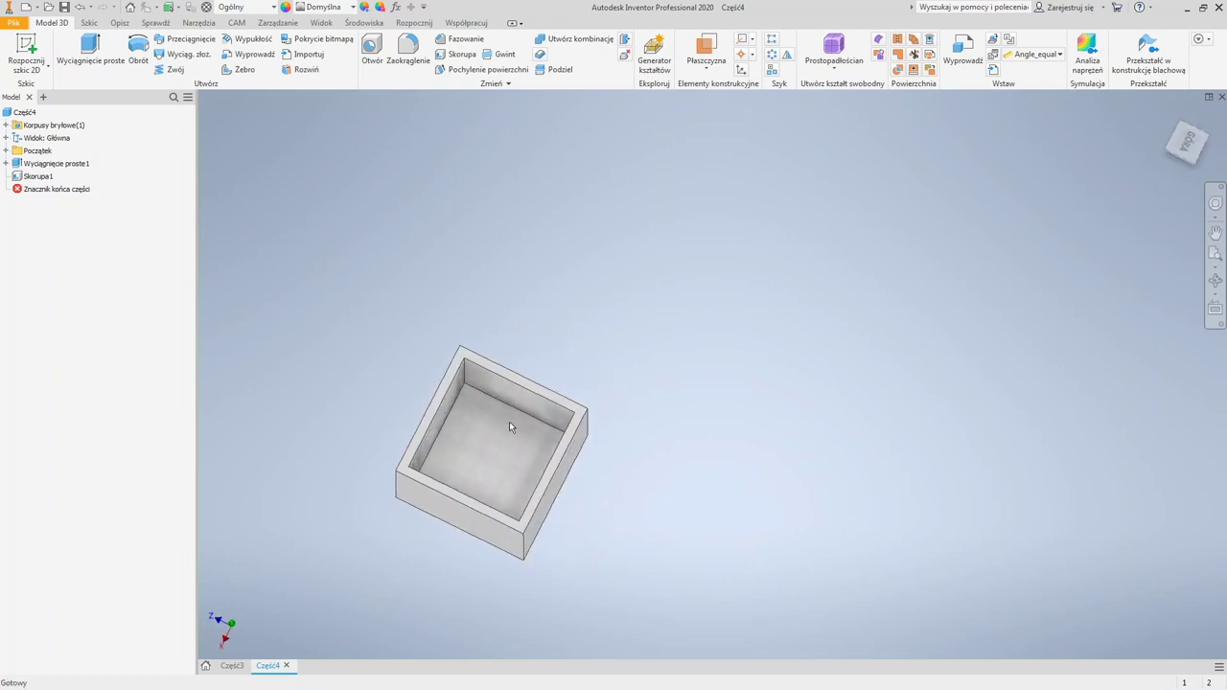
mouse_move(531, 447)
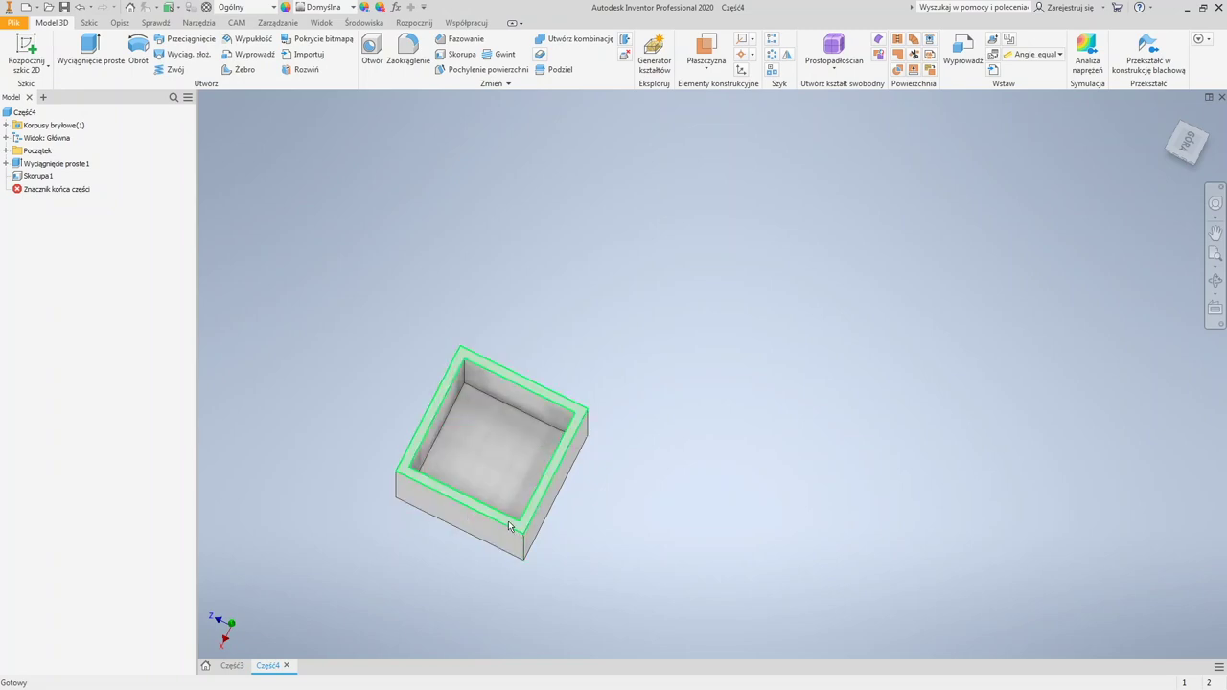
middle_click_drag(507, 466, 564, 441)
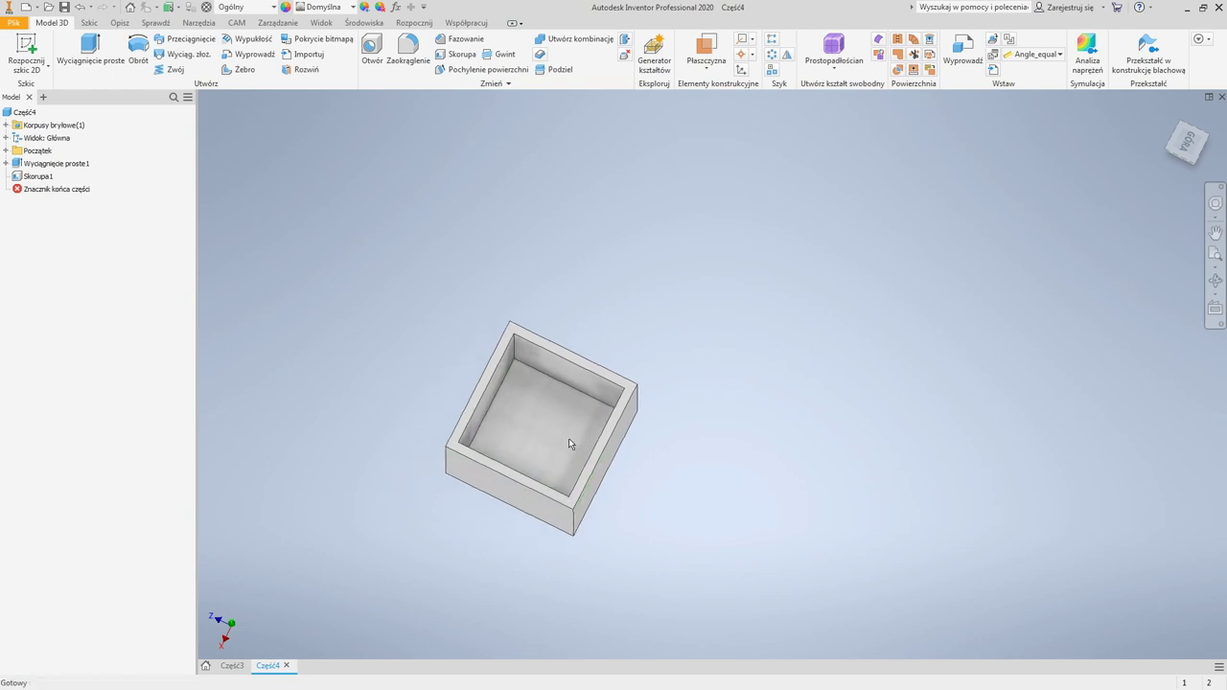
left_click_drag(548, 478, 545, 444)
key("Escape")
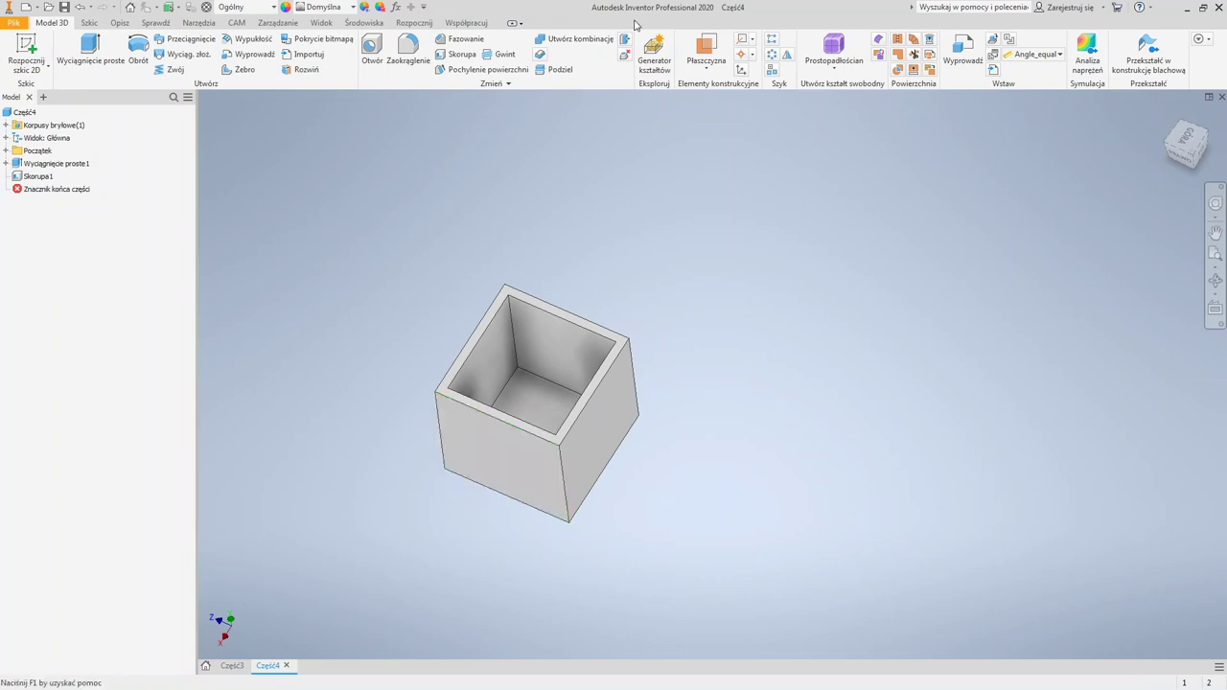
left_click(710, 72)
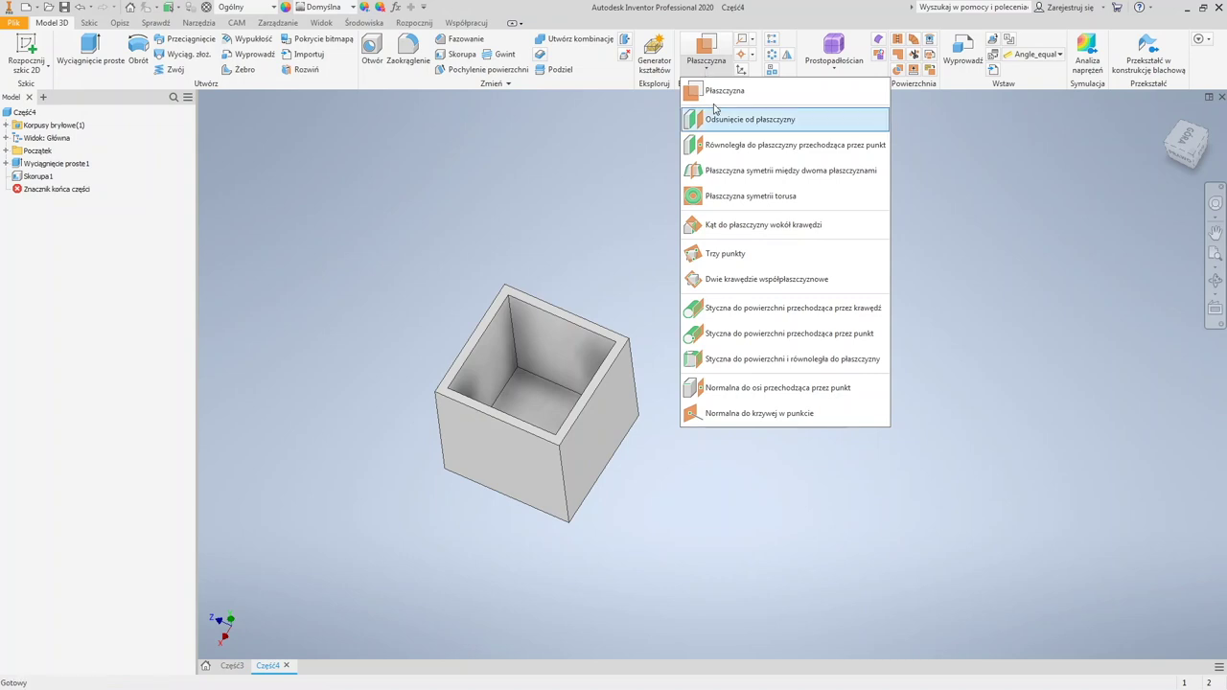
left_click(496, 244)
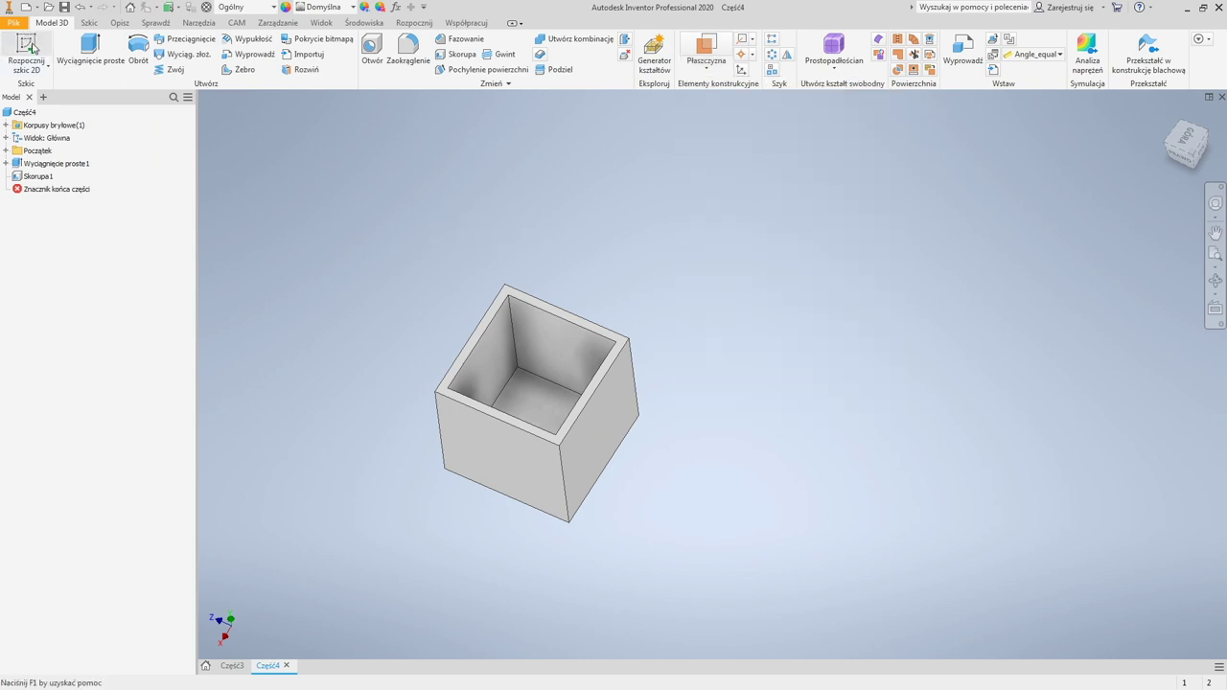
Step: Sketch a 15 mm diameter circle centred on the origin on the box's bottom face and finish the sketch
left_click(27, 48)
middle_click_drag(570, 467, 542, 326, "shift")
left_click(530, 413)
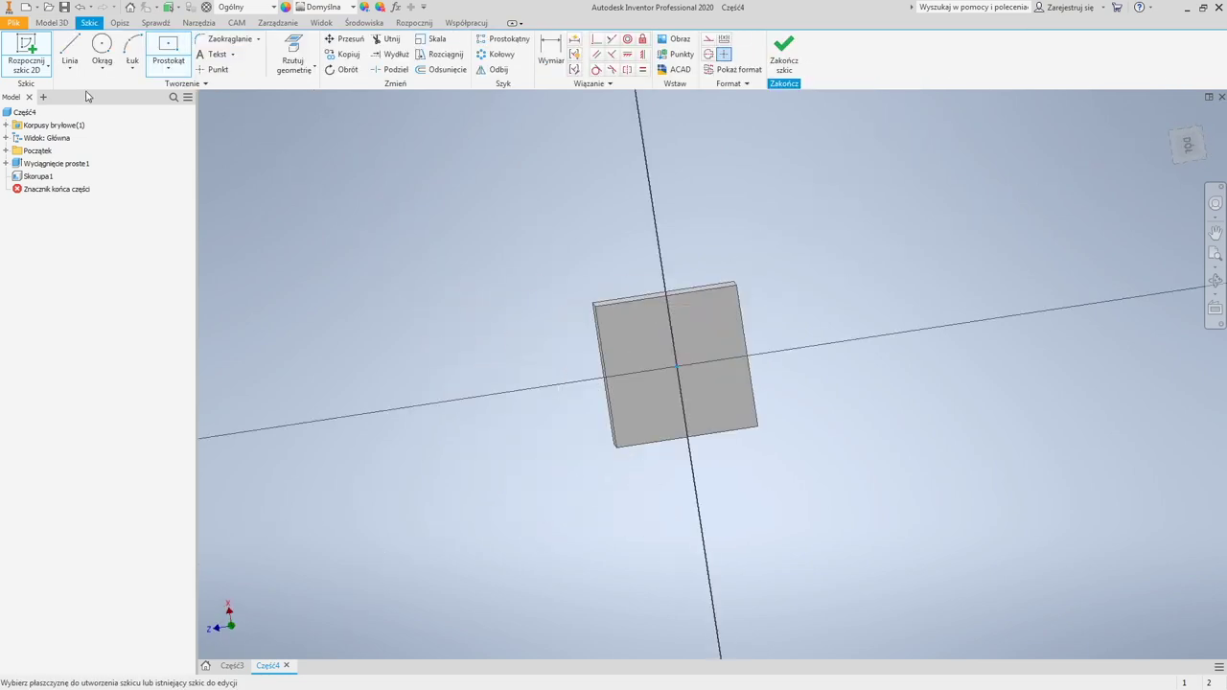
key("c")
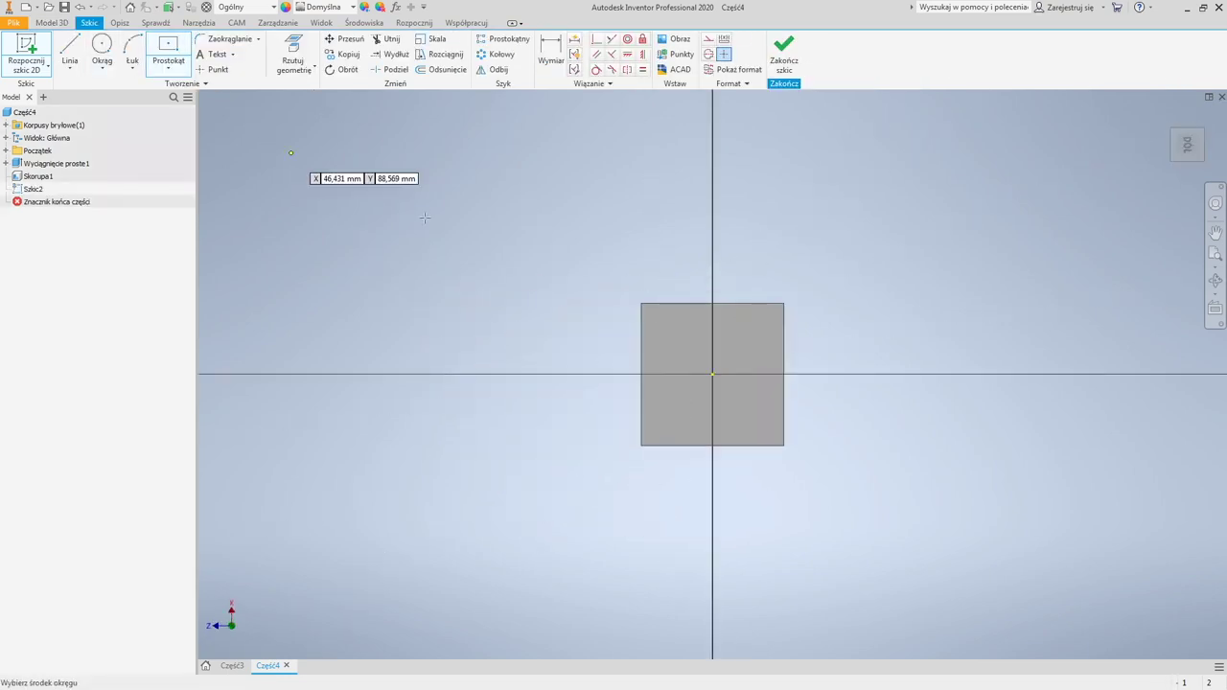
left_click(711, 374)
type("15")
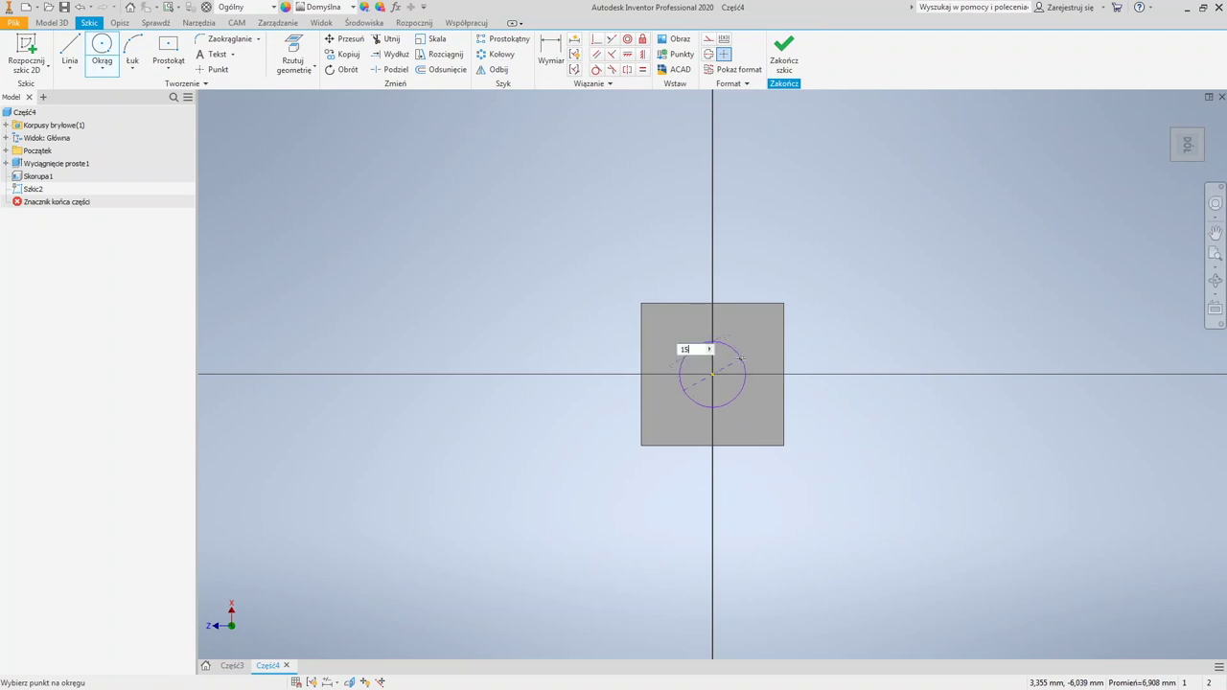
key("Return")
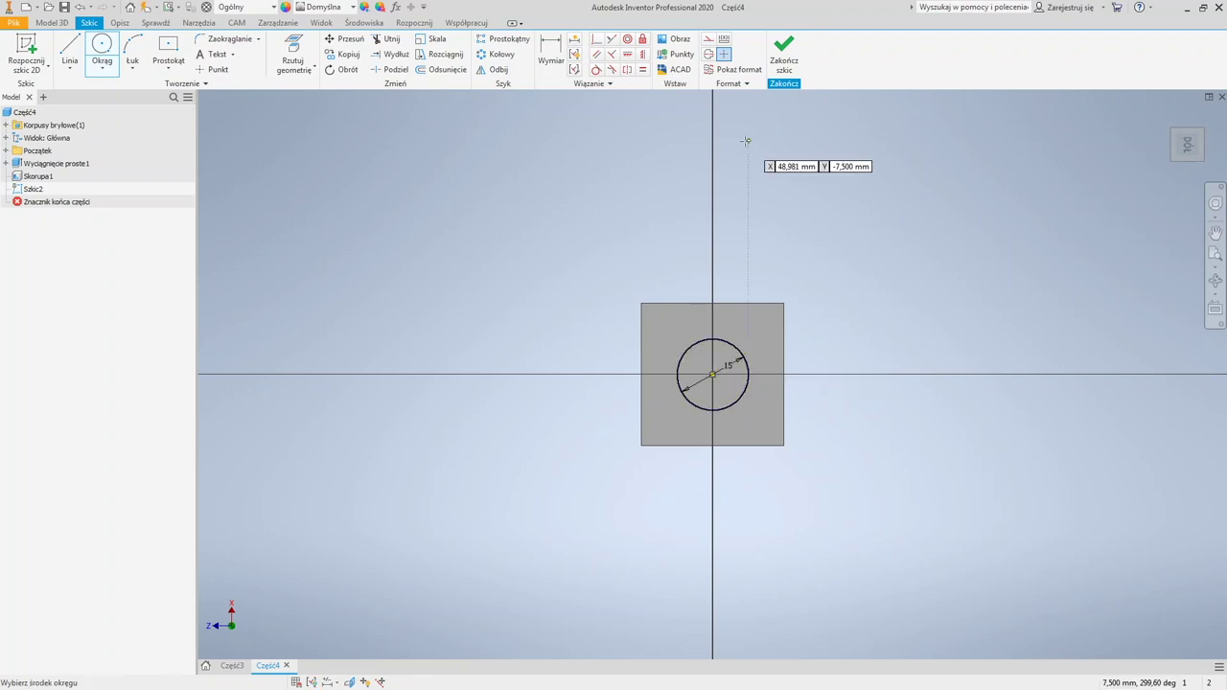
left_click(780, 60)
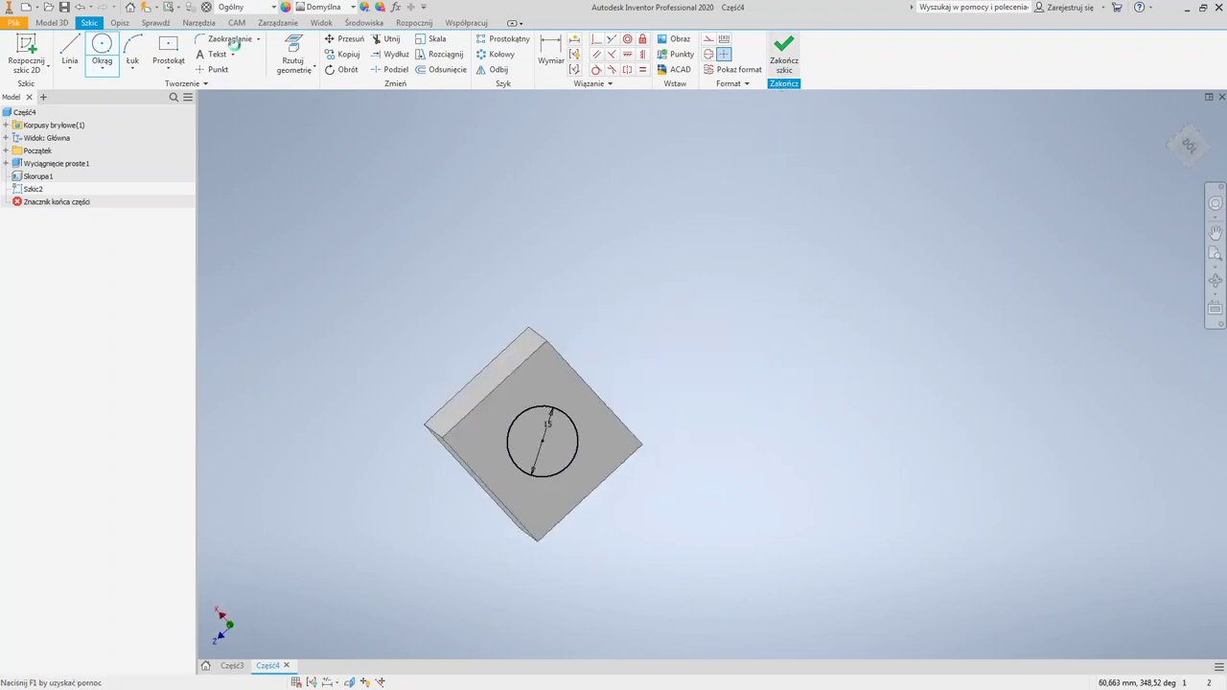
Step: Extrude the circle outward from the box's bottom face as a joined cylindrical boss
left_click(100, 53)
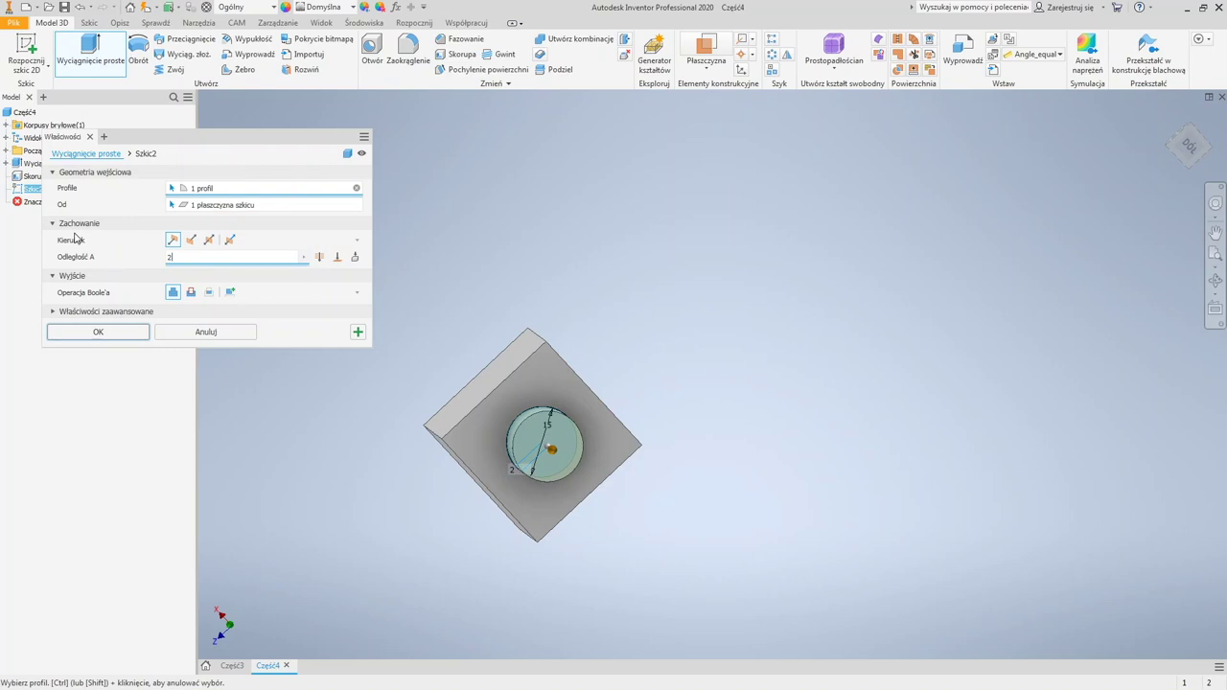
left_click(100, 333)
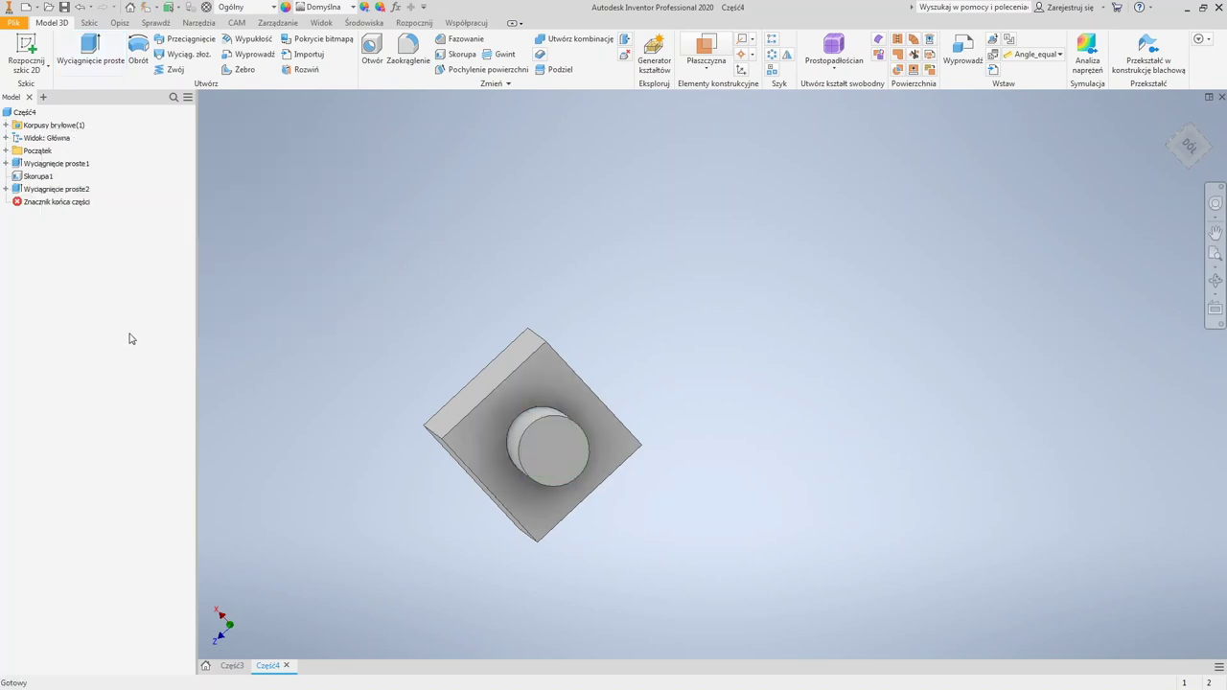
middle_click_drag(496, 451, 606, 461, "shift")
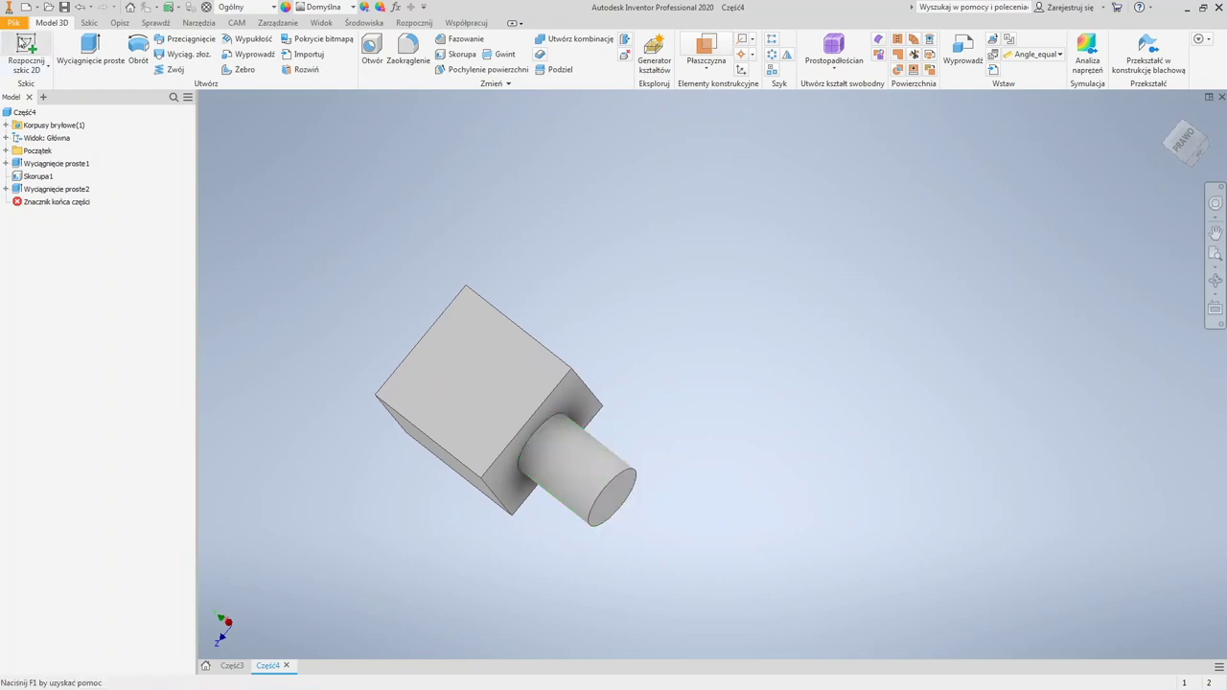
left_click(28, 46)
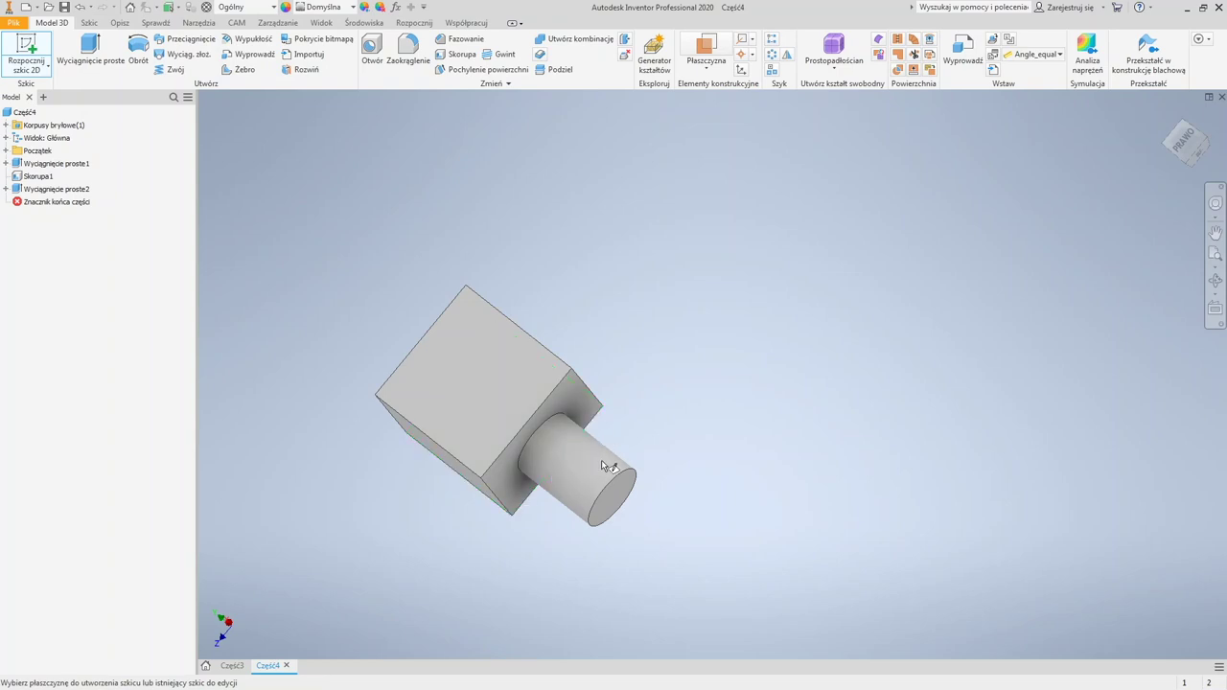
key("Escape")
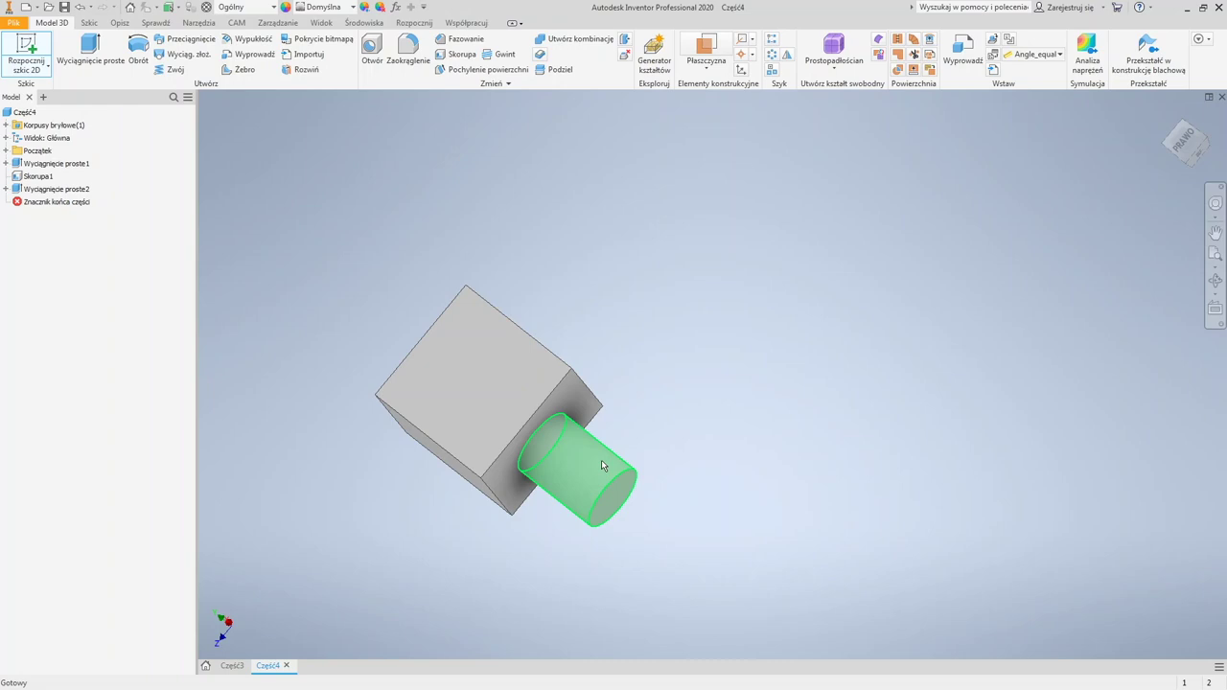
left_click(7, 164)
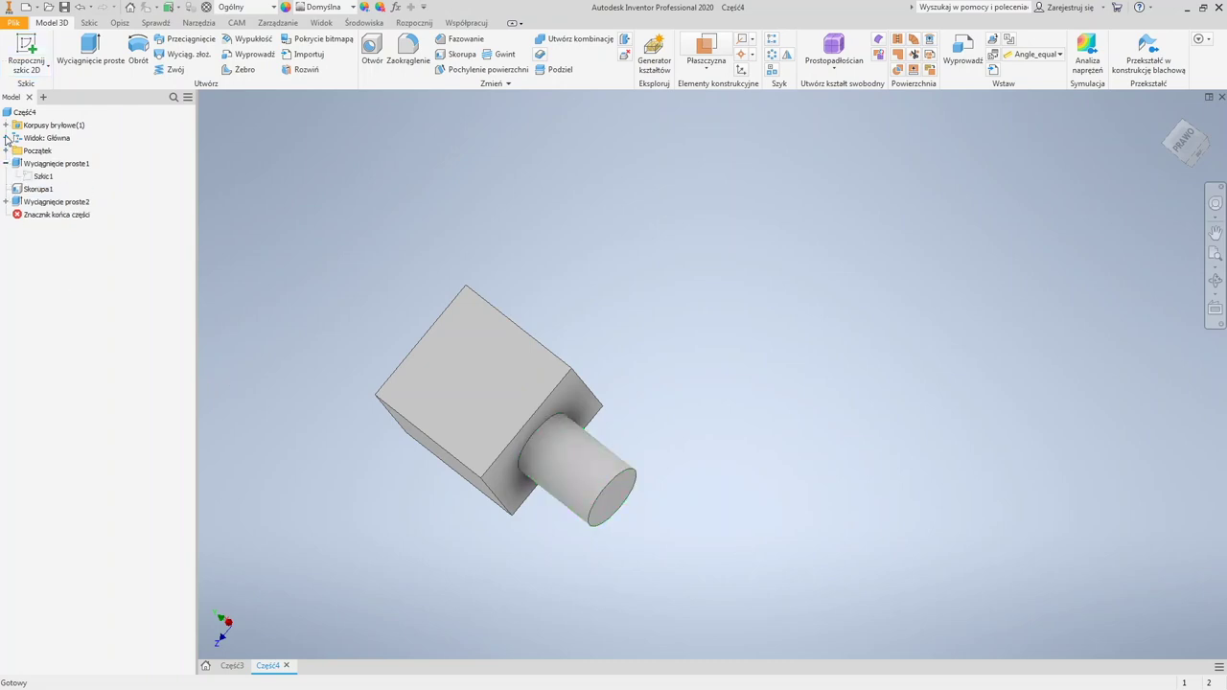
left_click(6, 152)
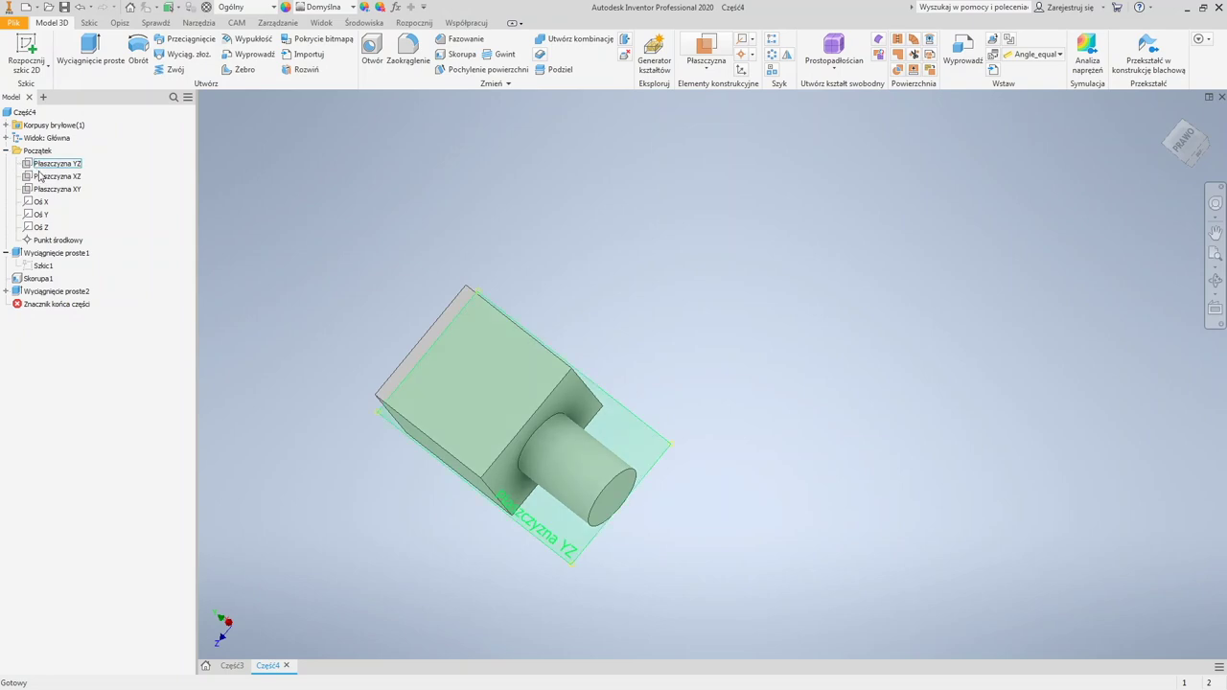
left_click(41, 168)
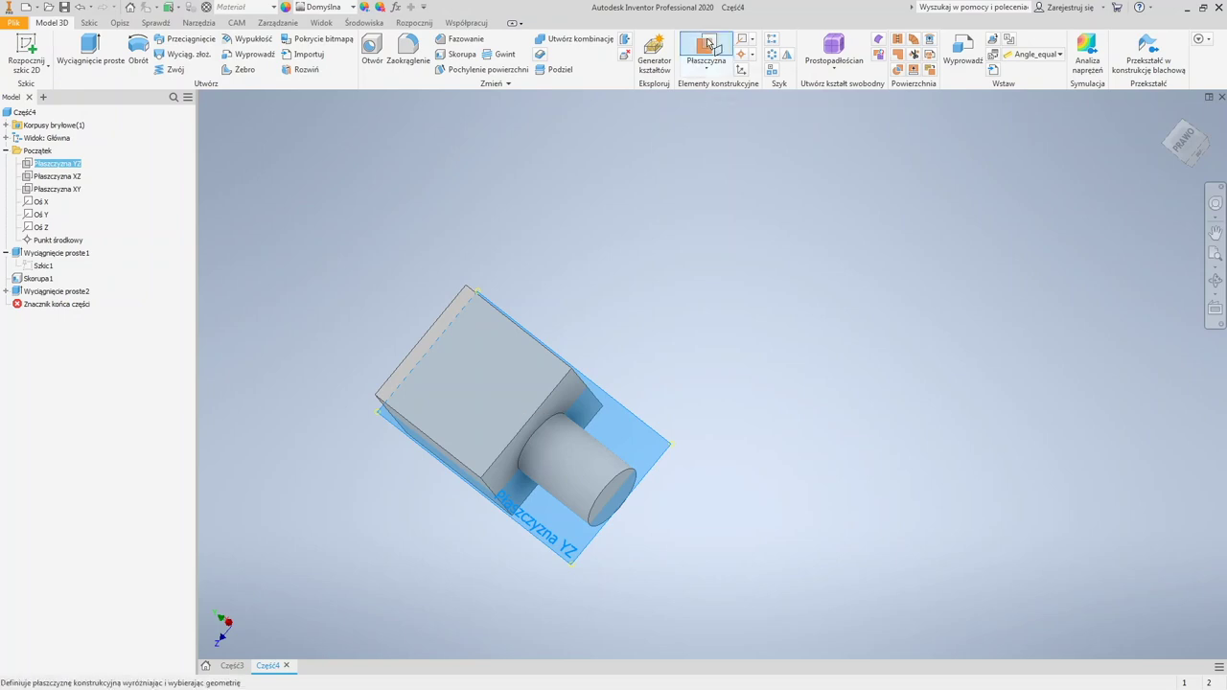
Step: Create a work plane tangent to the cylindrical boss and parallel to the box's large side face
left_click(705, 67)
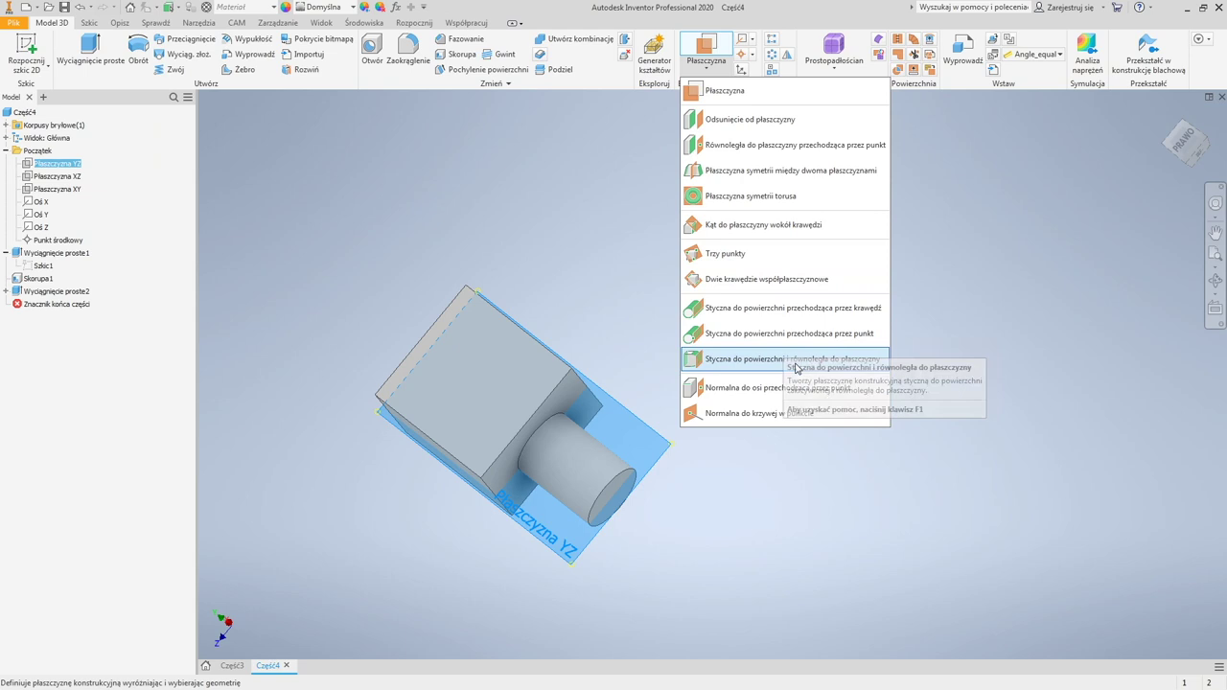
left_click(746, 359)
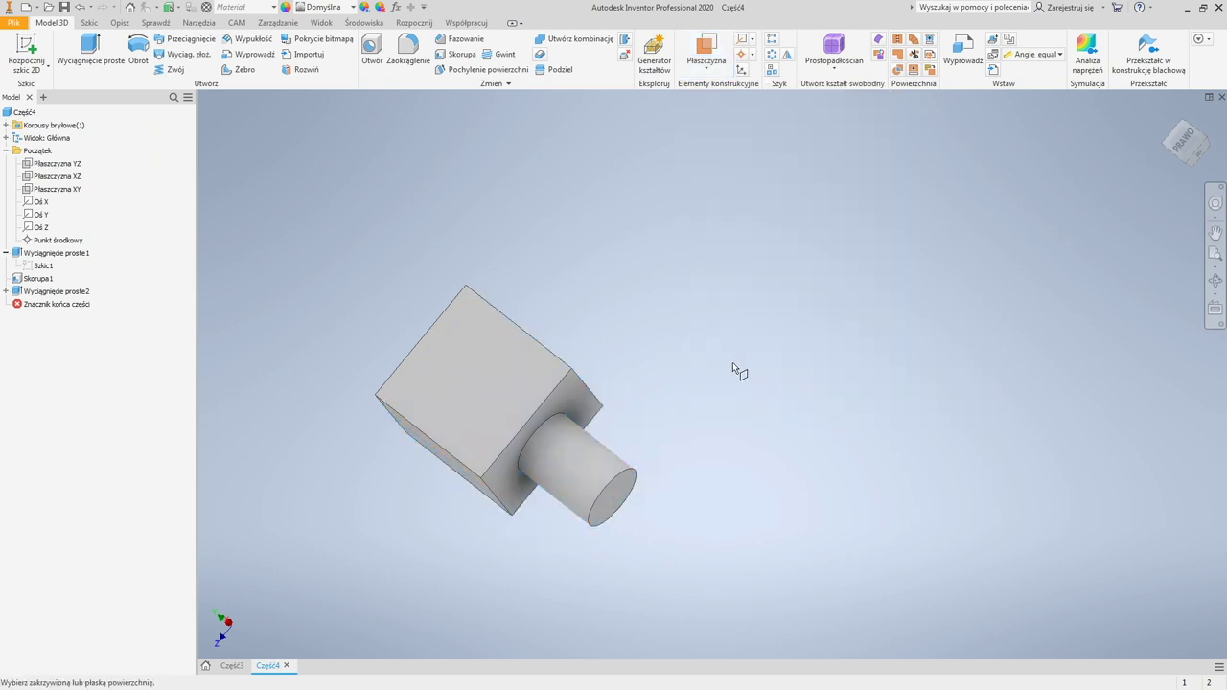
left_click(591, 467)
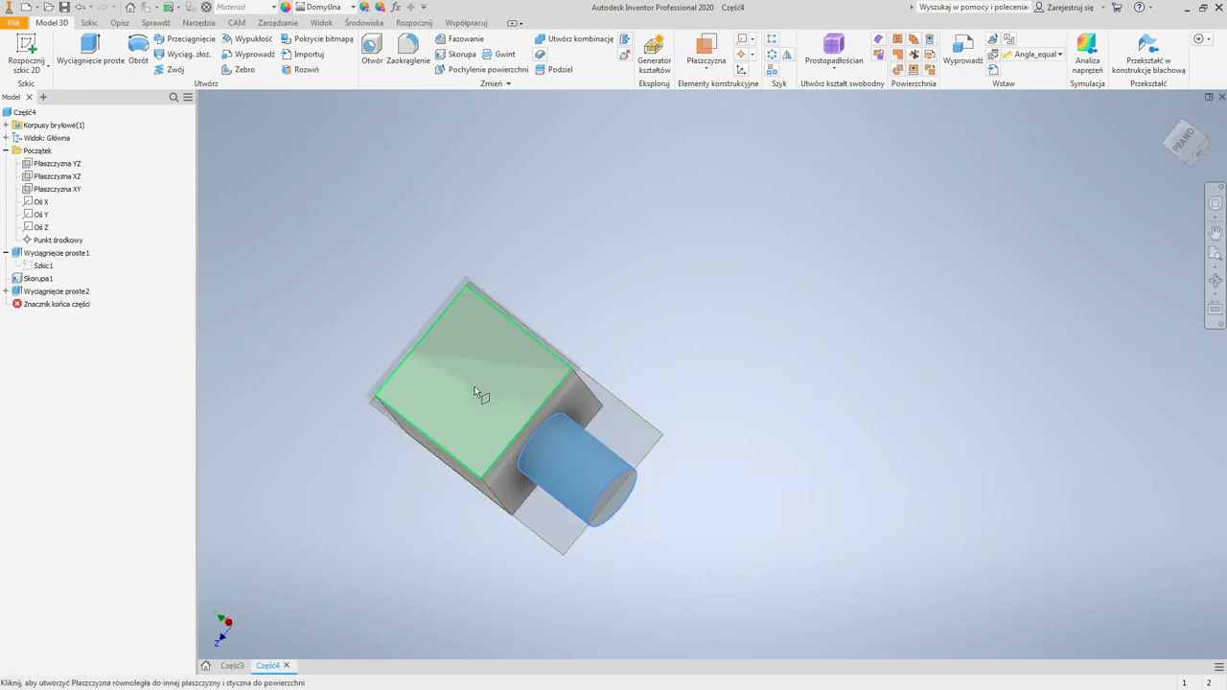
left_click(475, 388)
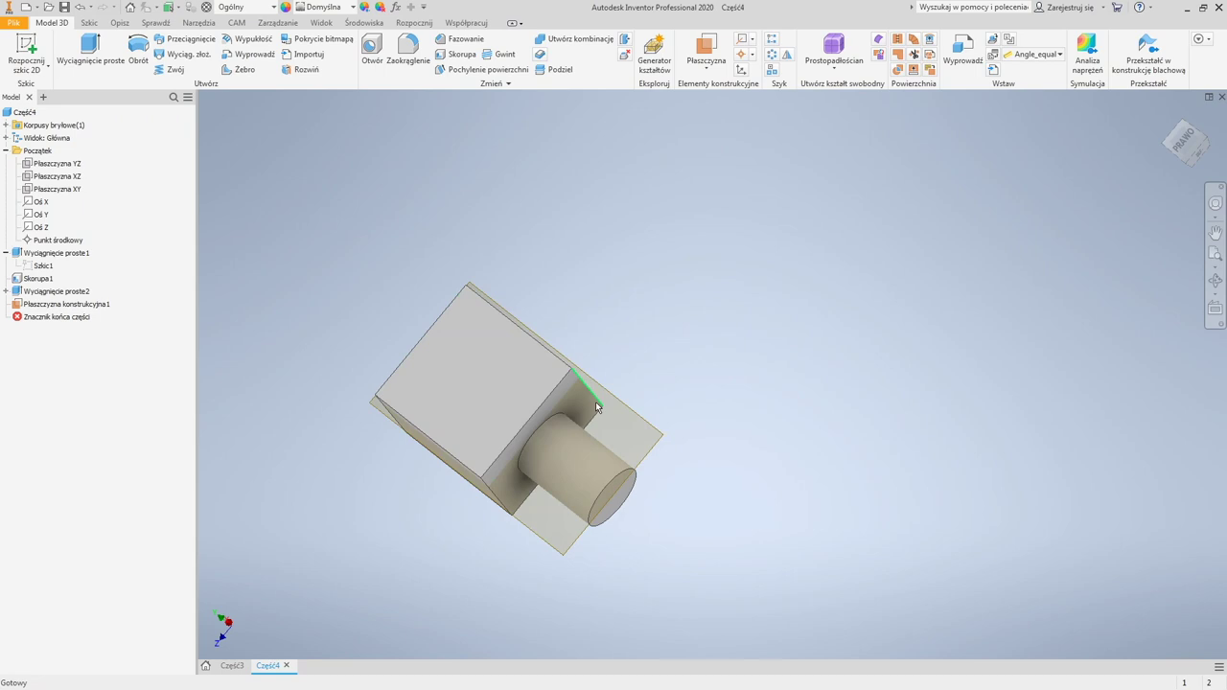
middle_click_drag(590, 400, 567, 351, "shift")
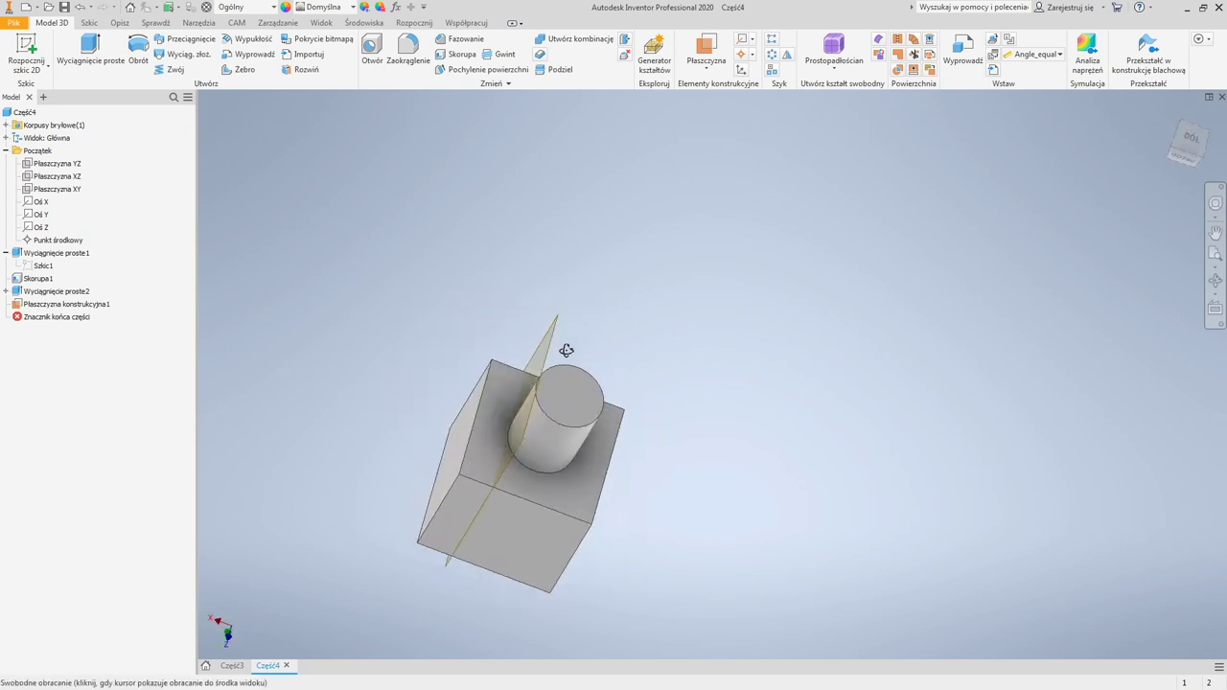
middle_click_drag(542, 412, 362, 309, "shift")
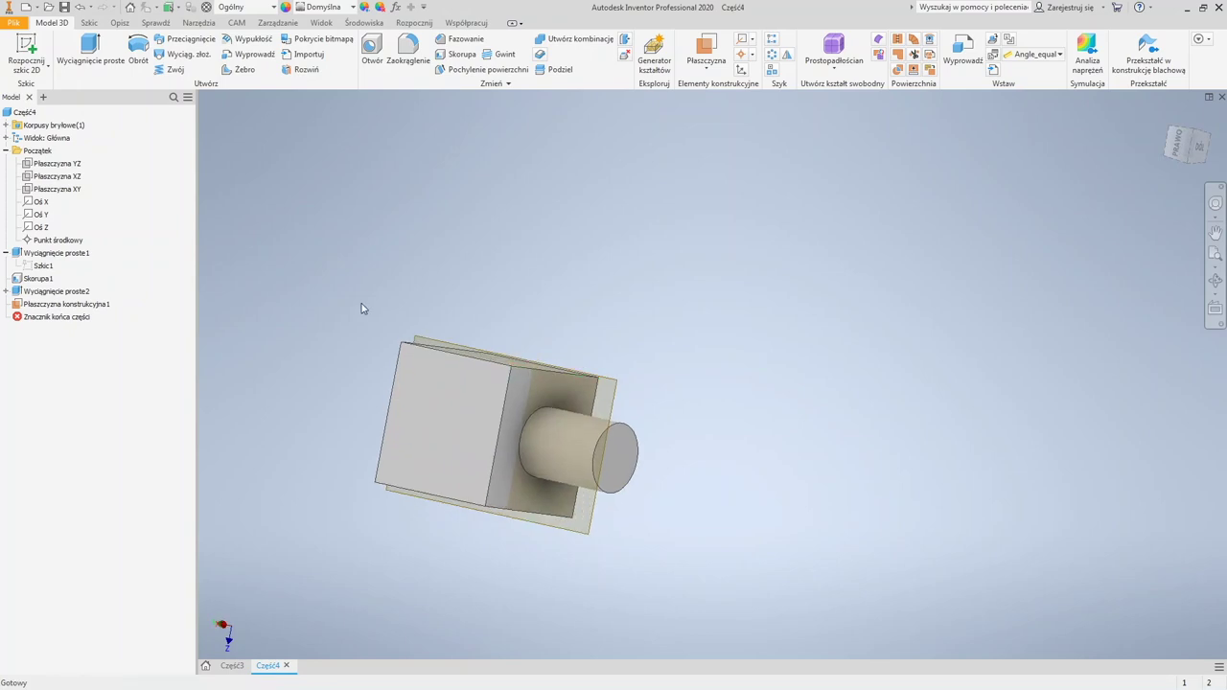
Step: Start a 2D sketch on the work plane tangent to the cylindrical boss
left_click(26, 48)
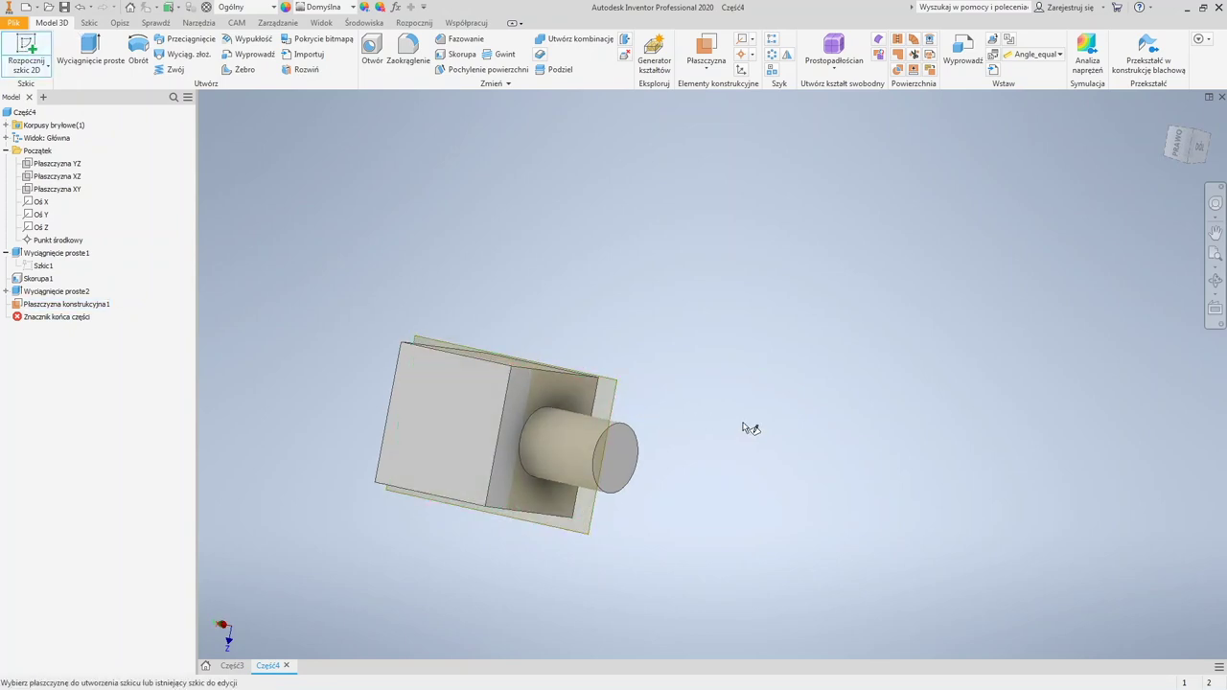
key("Escape")
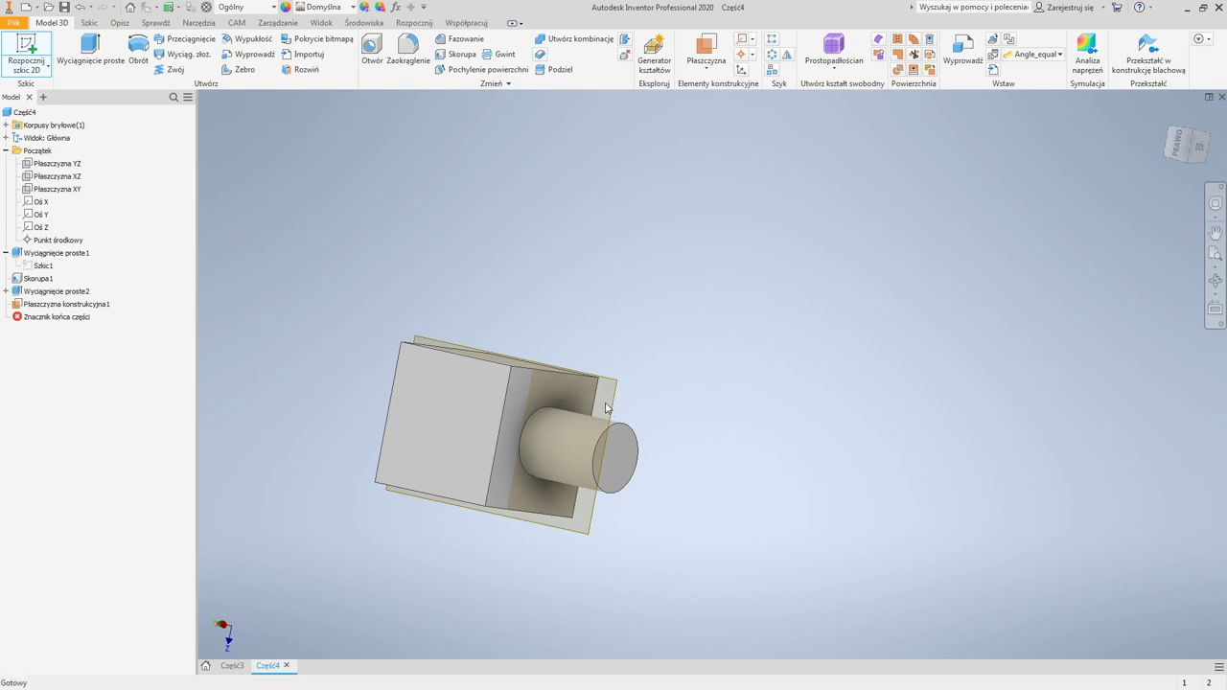
left_click(34, 49)
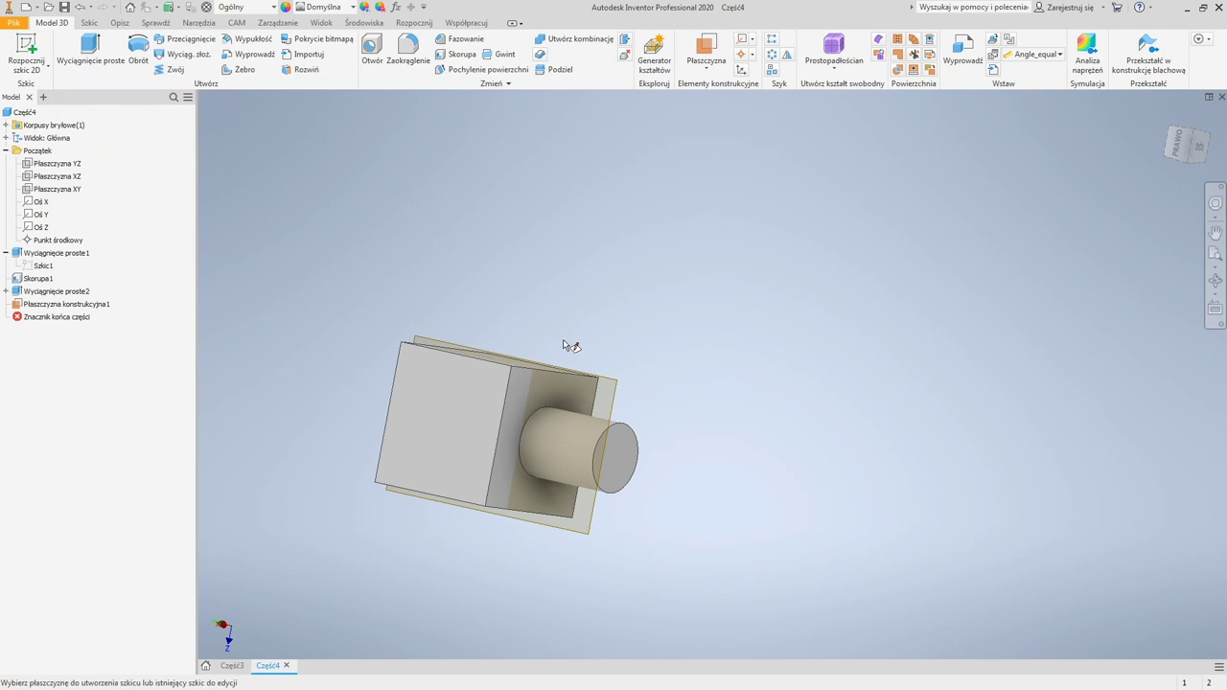
left_click(613, 393)
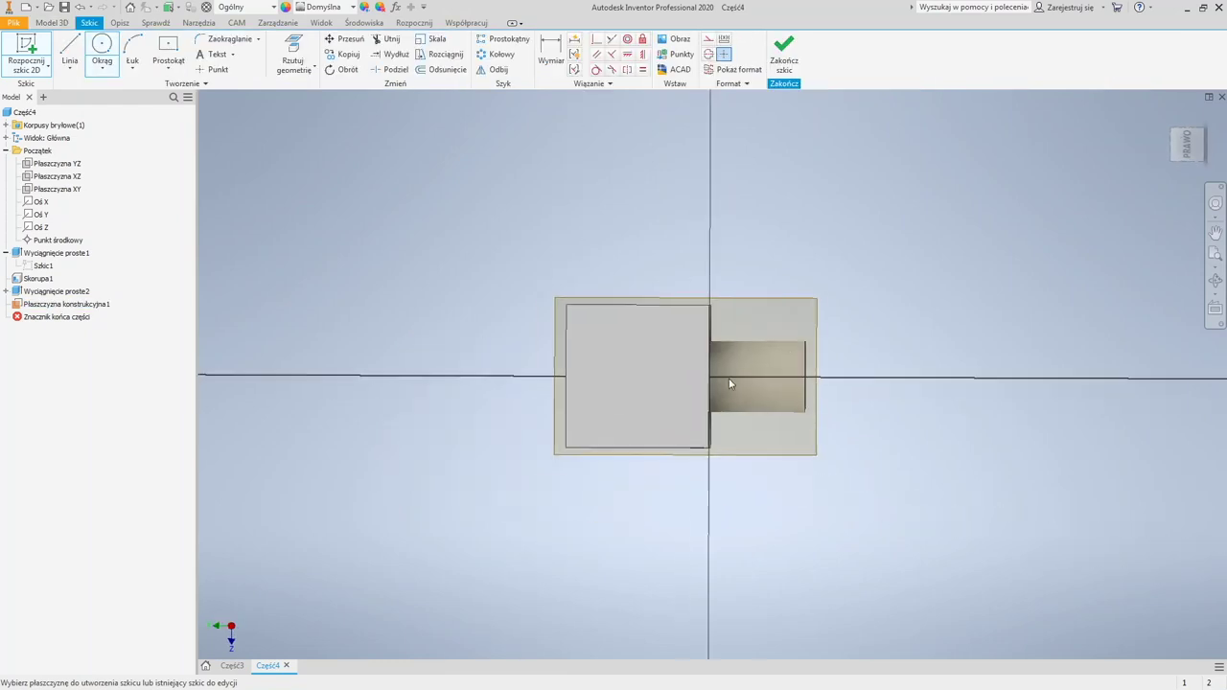
left_click(821, 327)
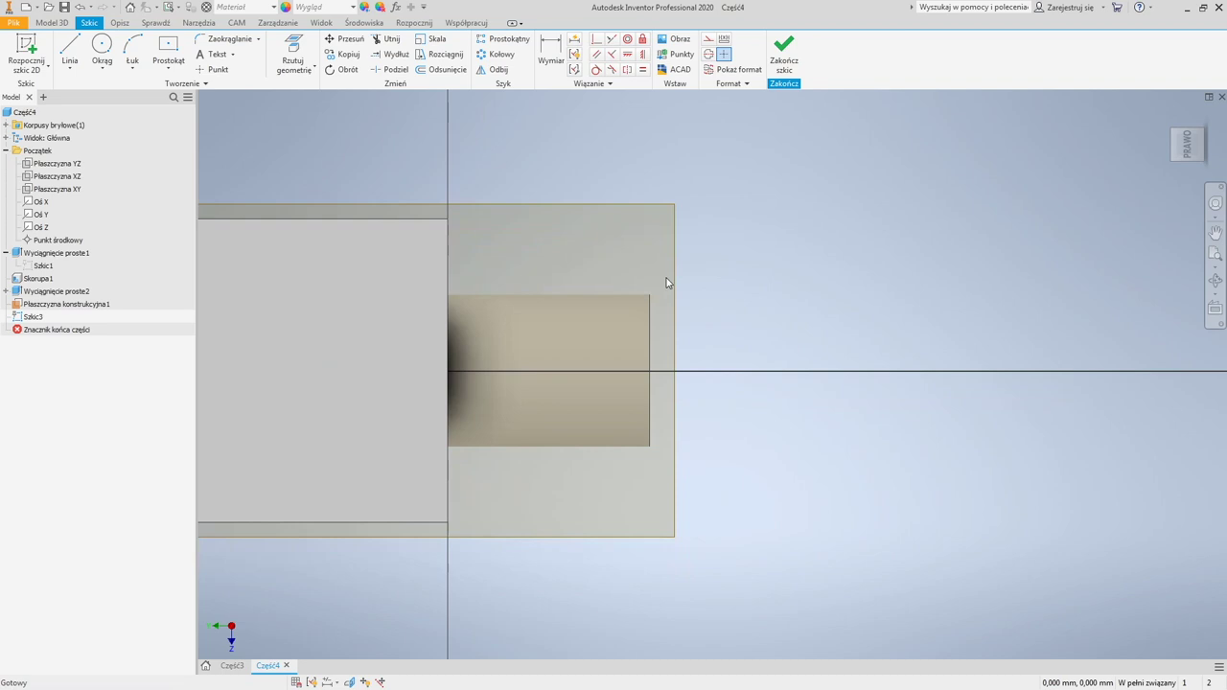
left_click(102, 45)
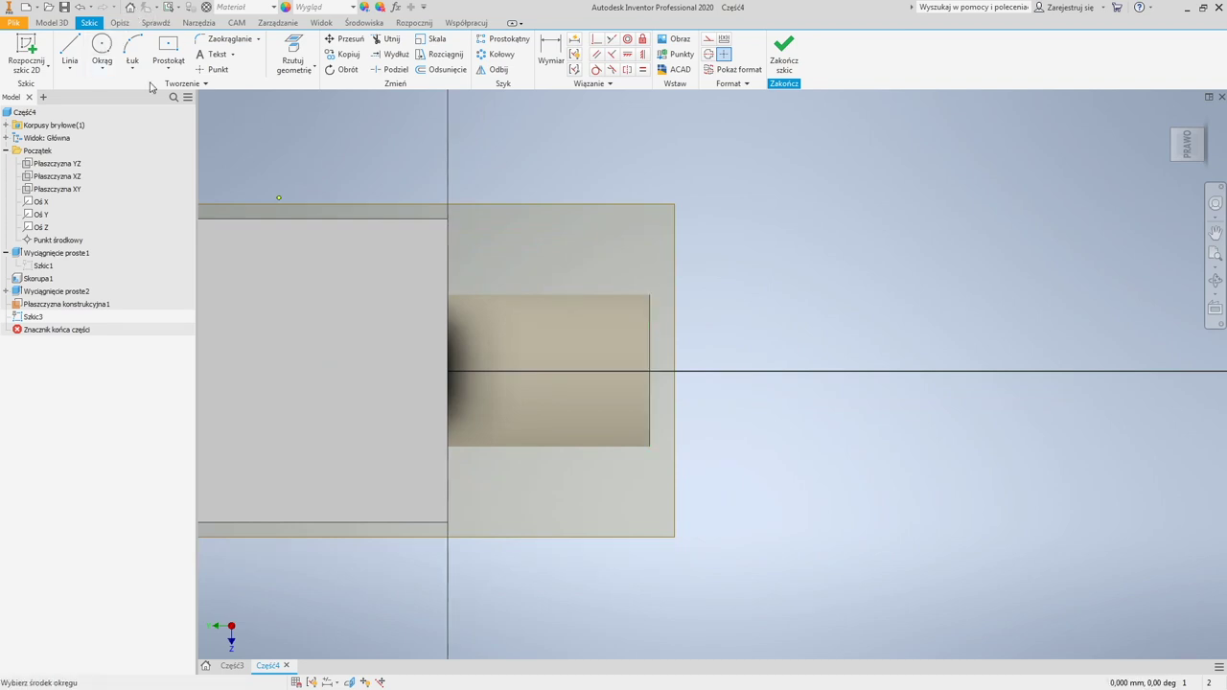
left_click(588, 371)
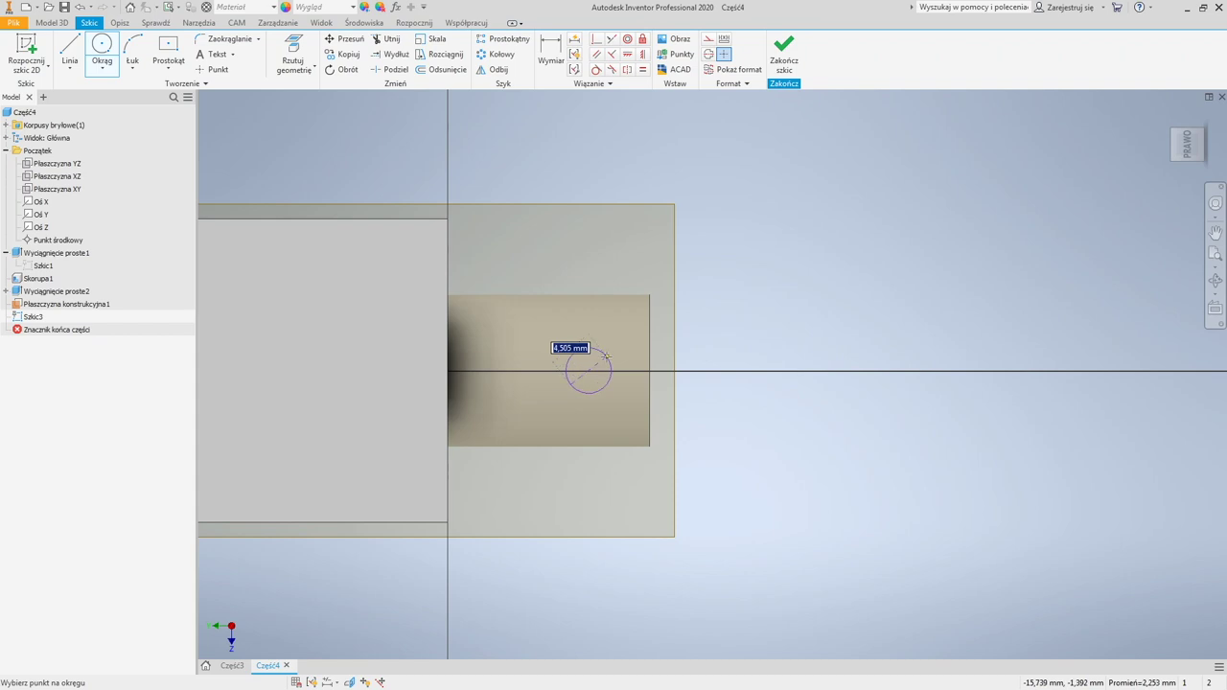
key("Escape")
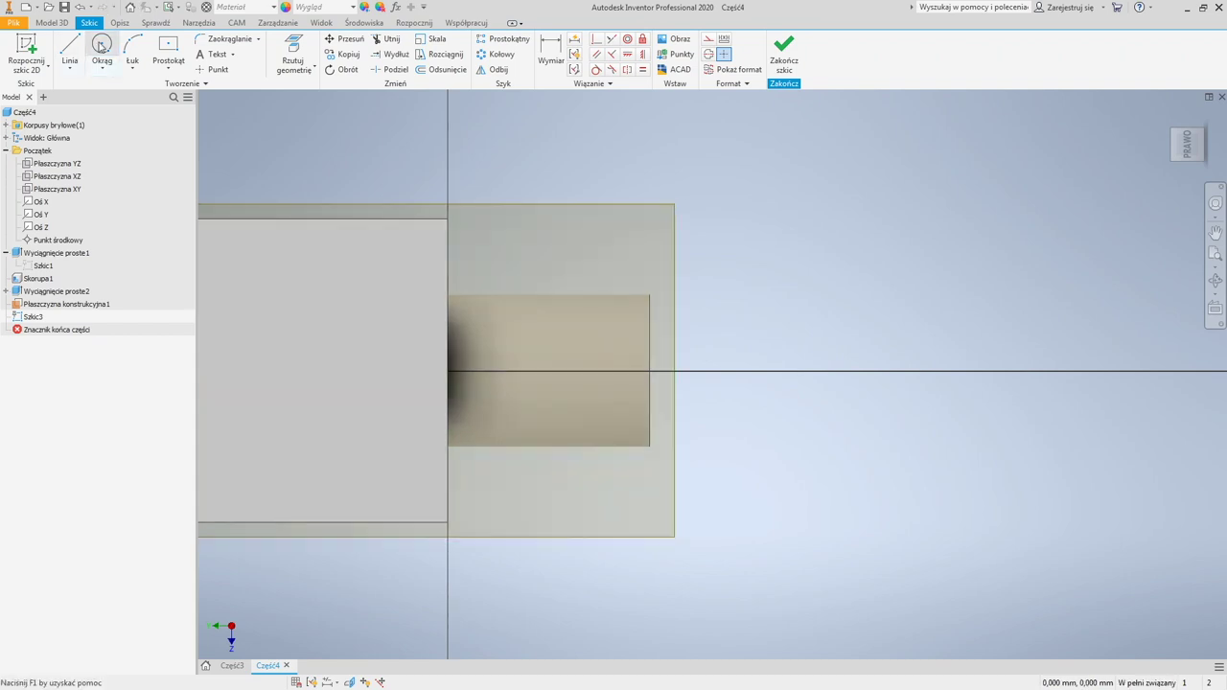
Step: Sketch a small circle over the boss near its free end, off the axis, and dimension its centre 5 mm from the boss's end edge
left_click(598, 341)
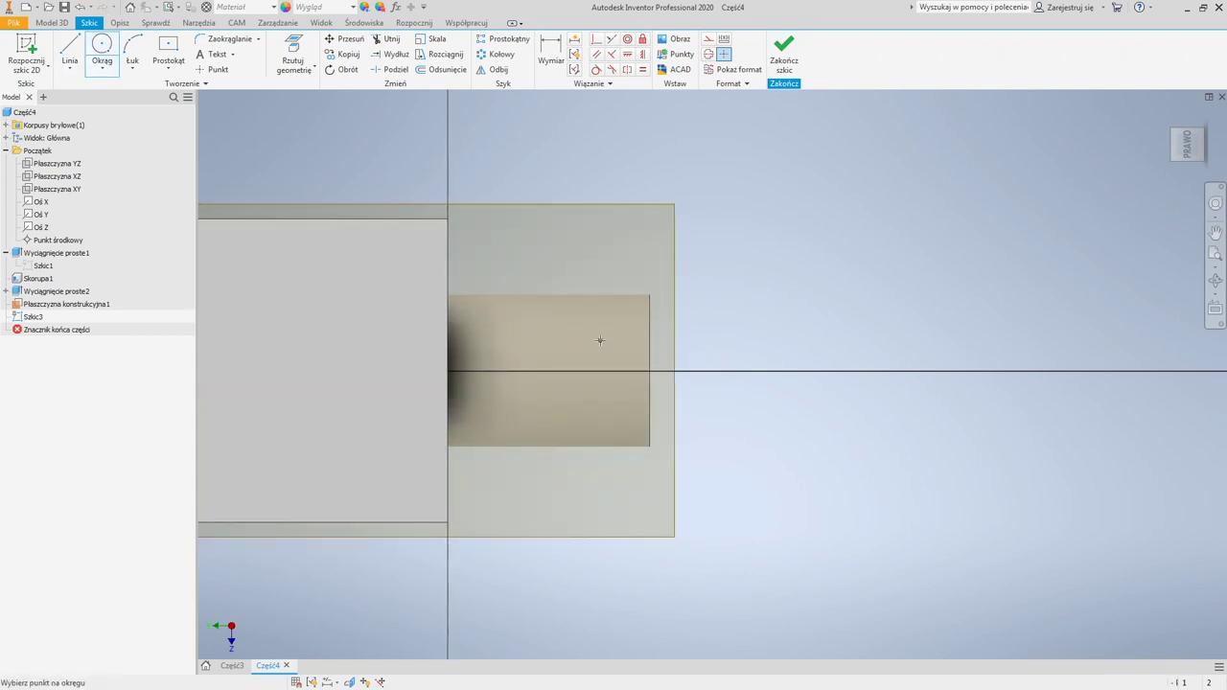
left_click(620, 327)
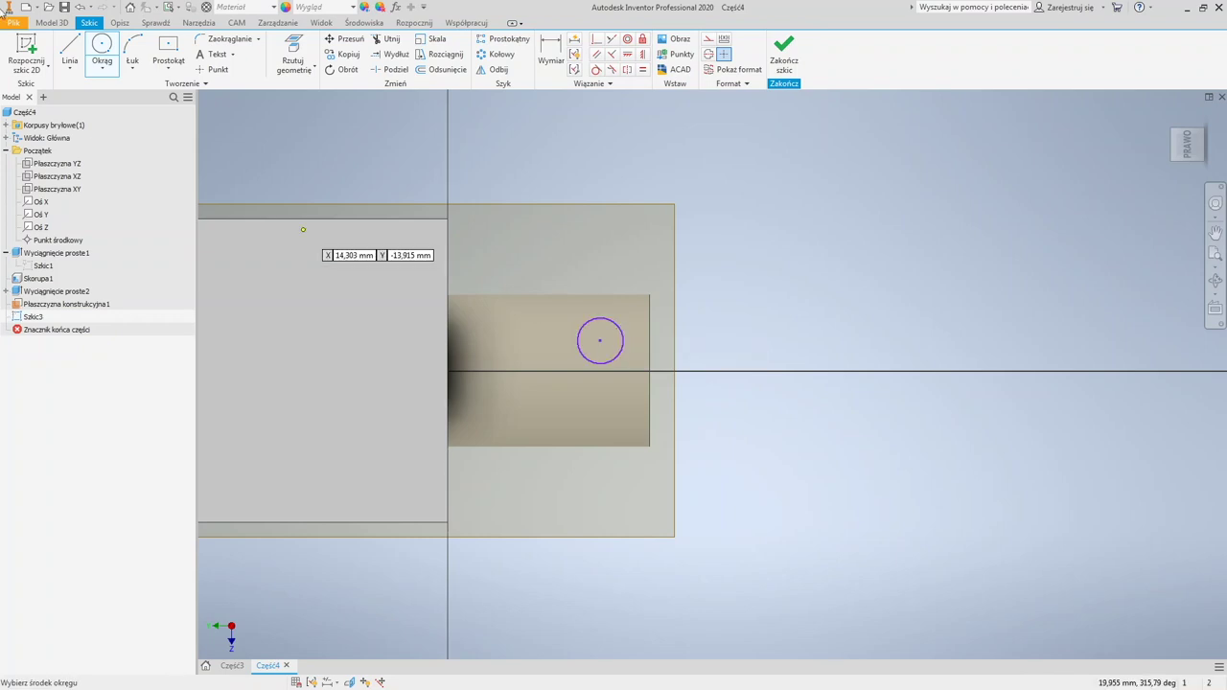
left_click(554, 59)
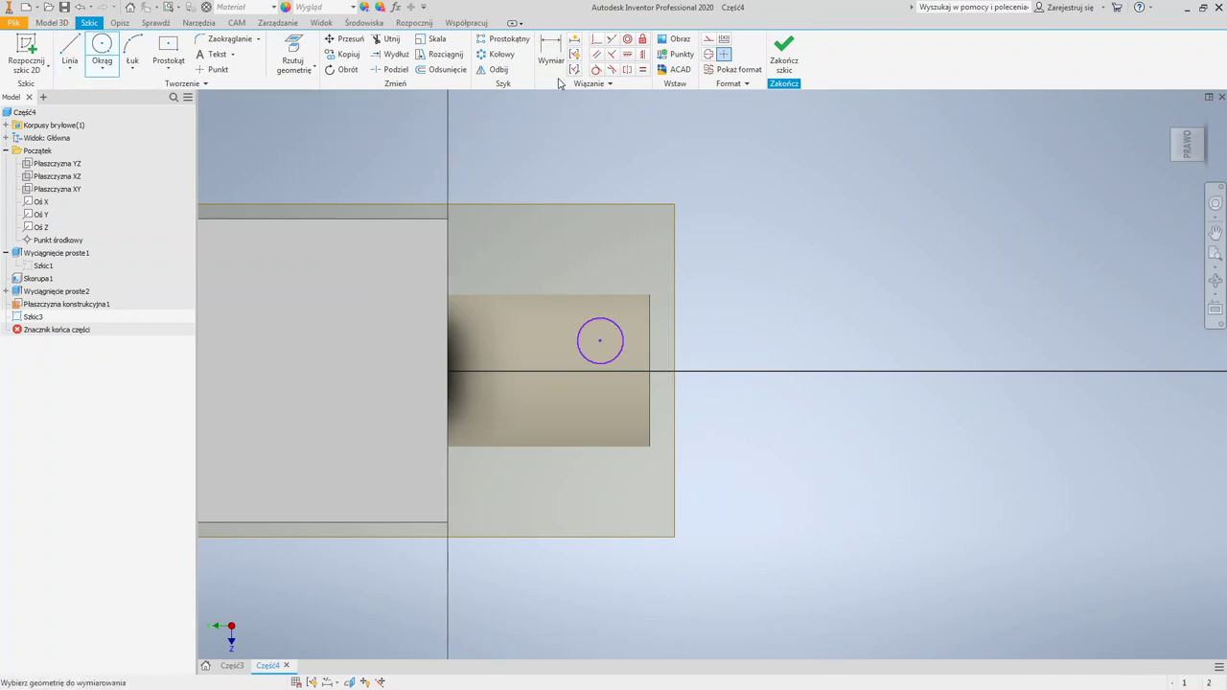
left_click(649, 337)
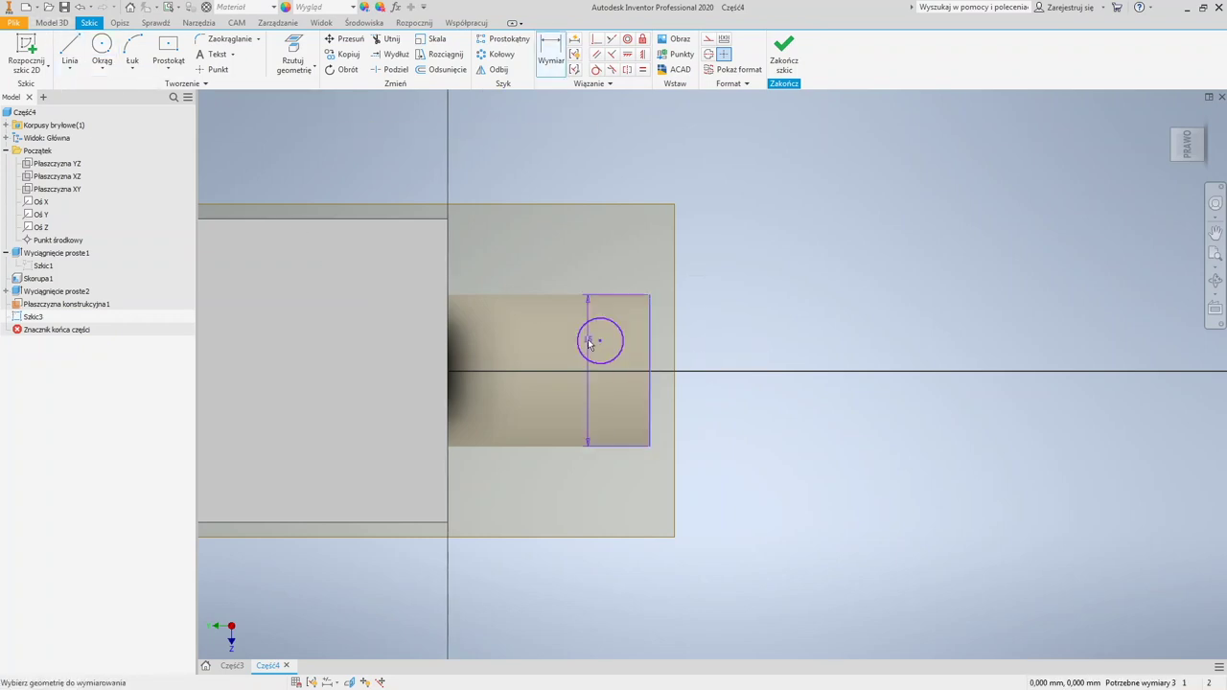
left_click(602, 342)
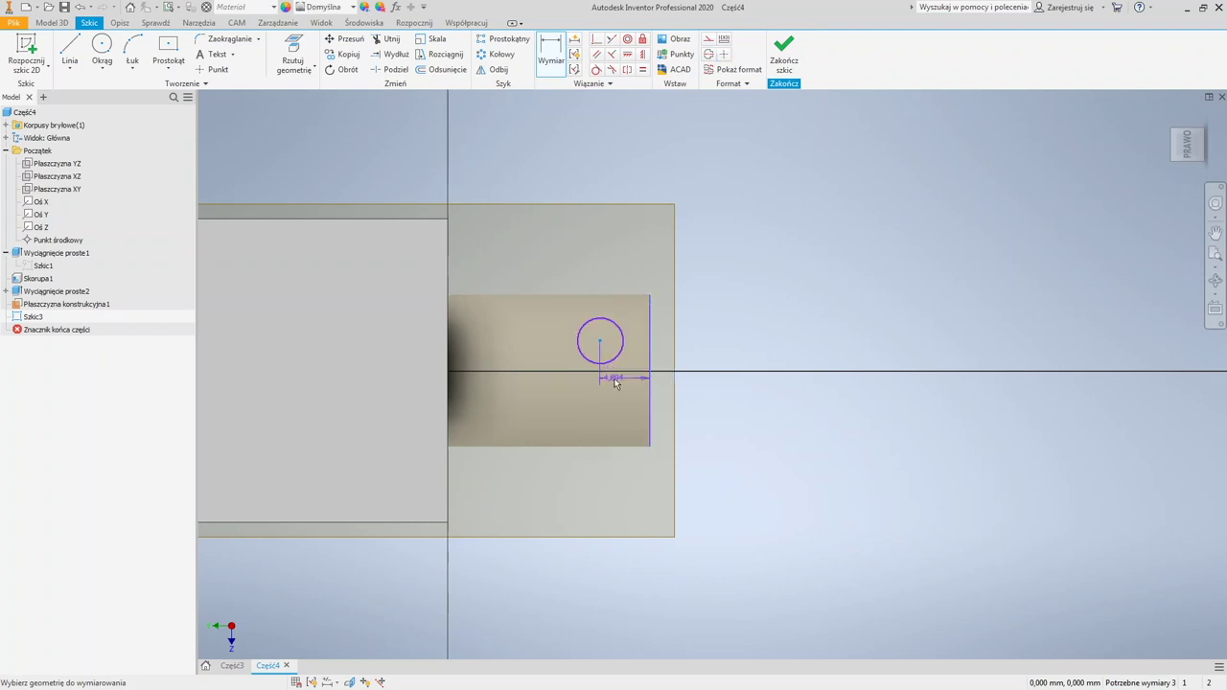
left_click(618, 383)
type("5")
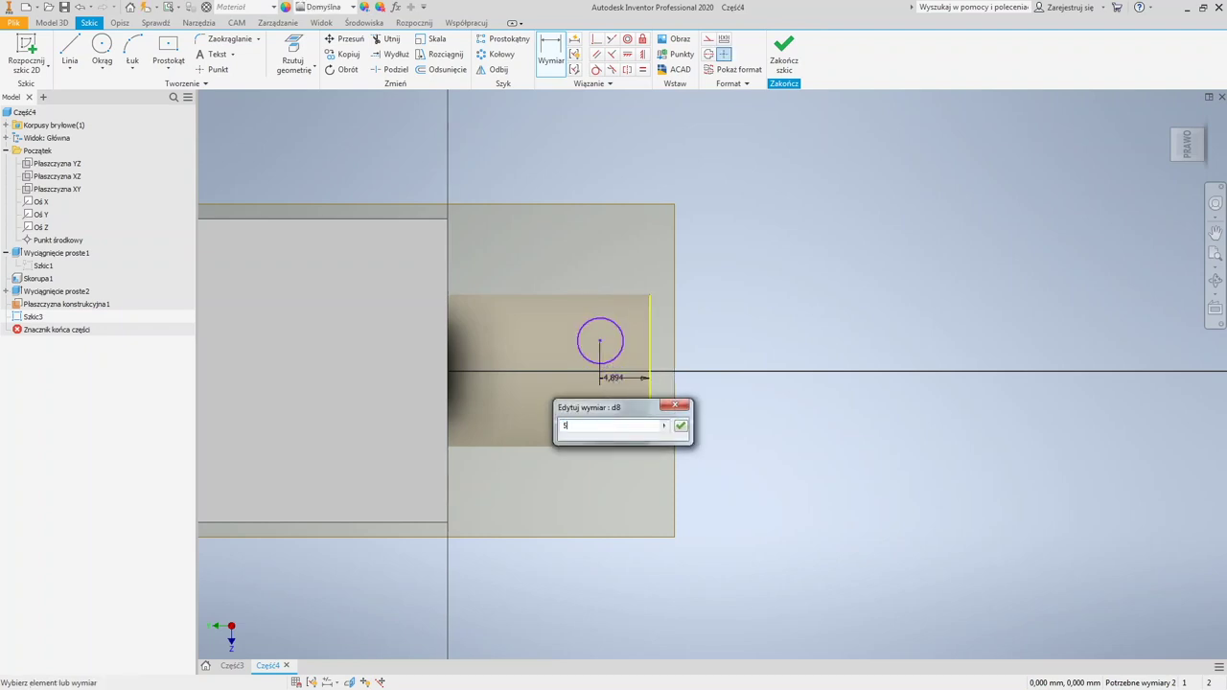
left_click(683, 427)
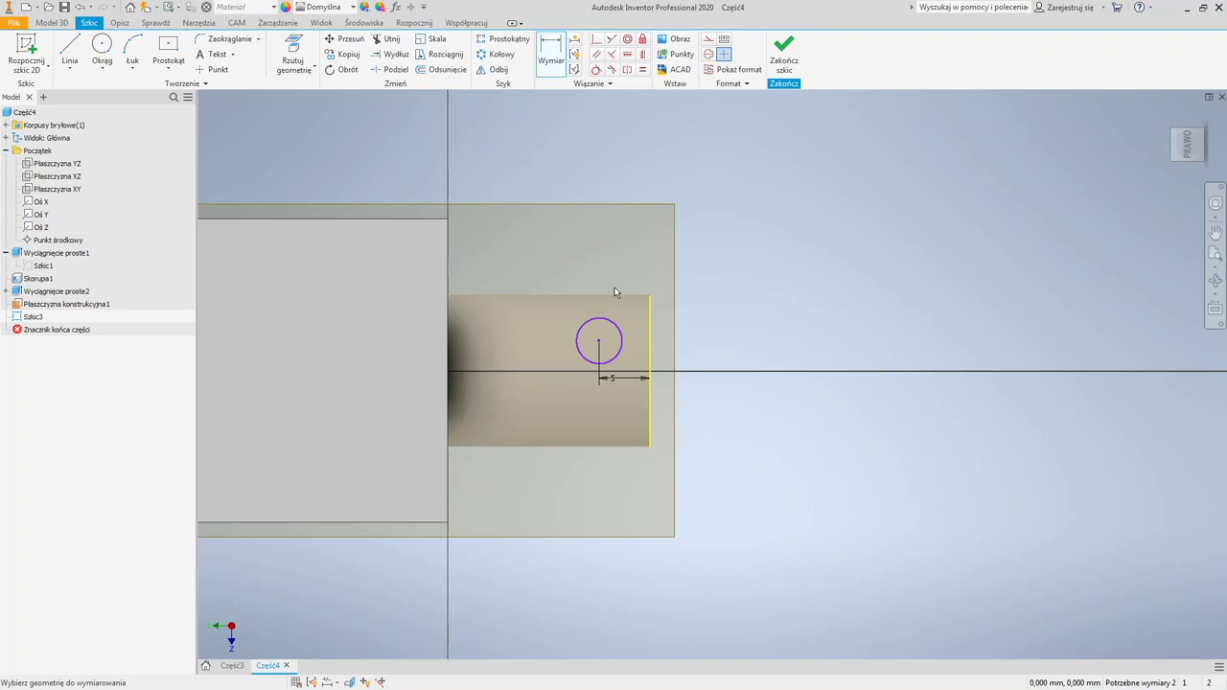
Step: Dimension the circle's diameter at 5 mm
left_click(617, 335)
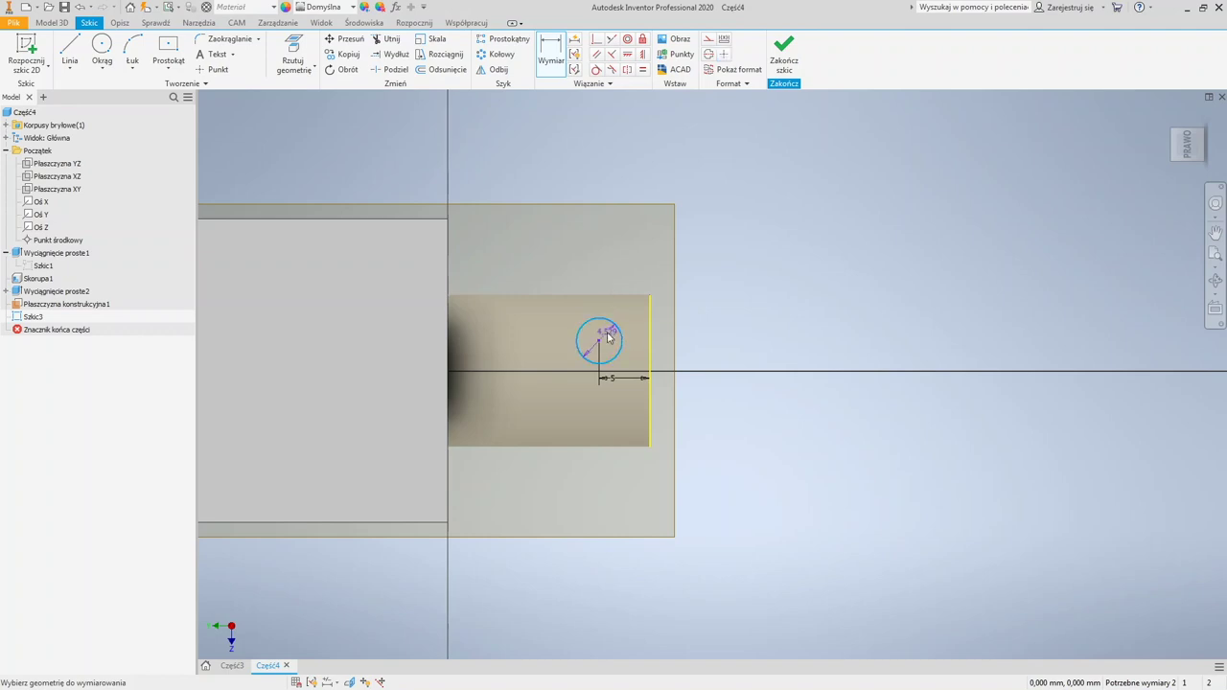
left_click(618, 344)
type("5")
left_click(675, 382)
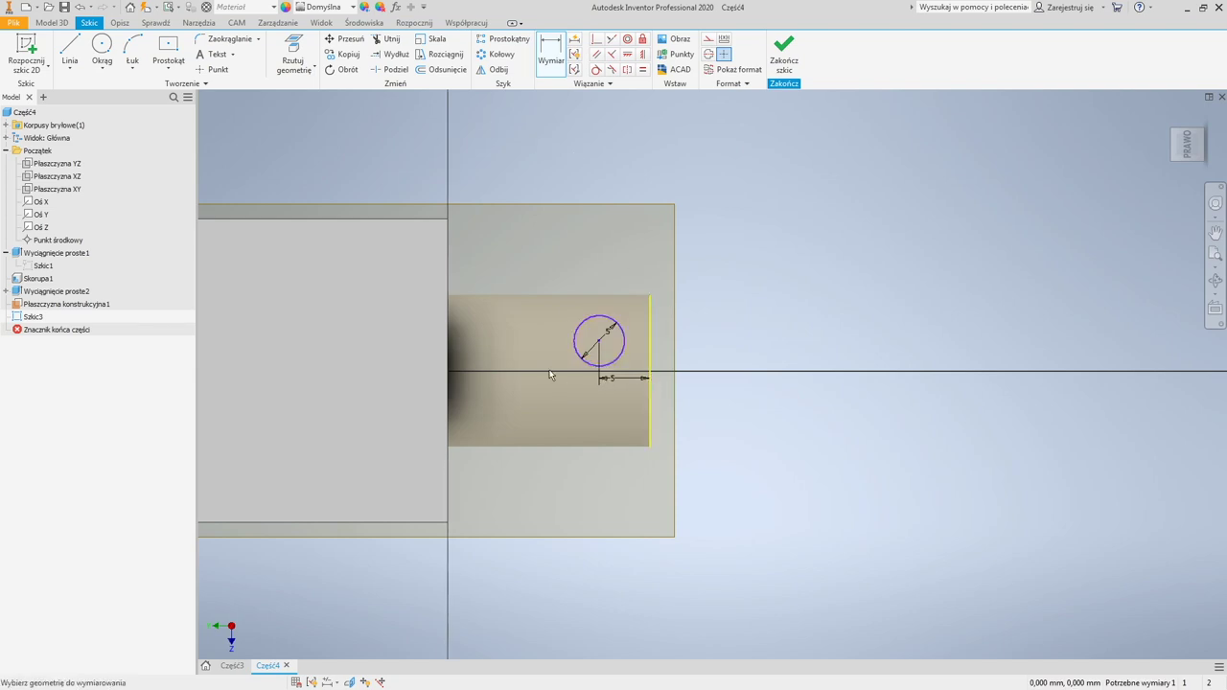
Step: Dimension the circle's centre 11 mm from the box's upper edge and finish the sketch
left_click(441, 219)
left_click(601, 323)
left_click(524, 280)
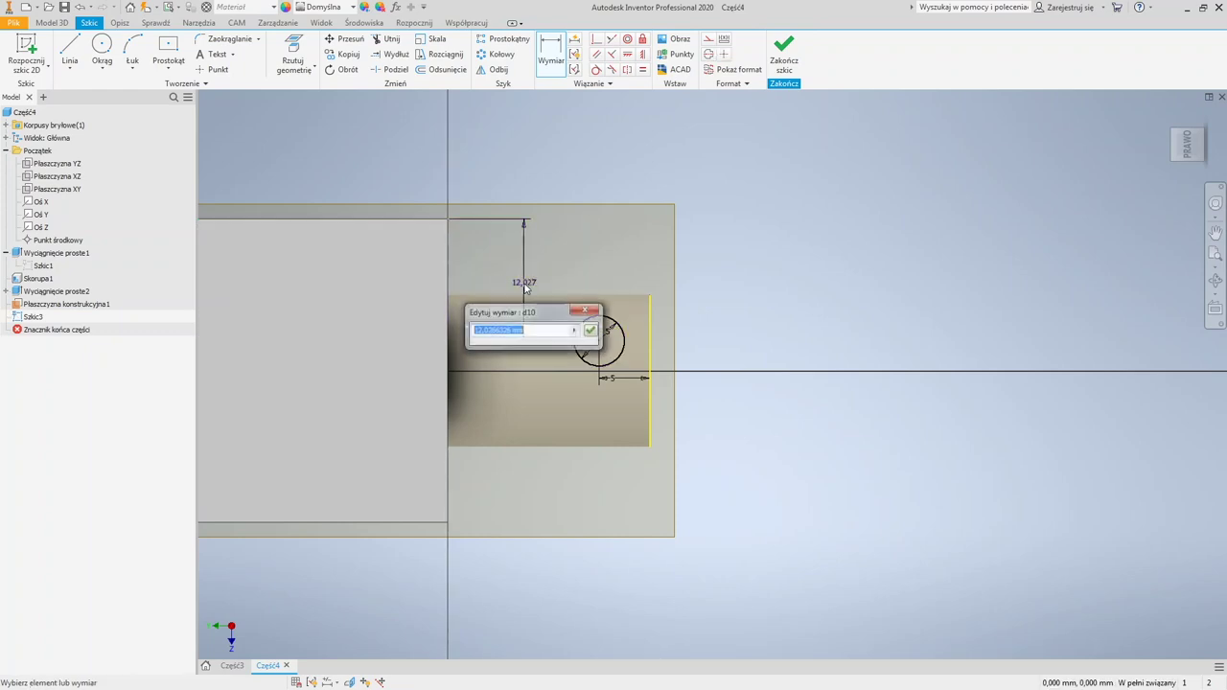
type("11")
left_click(590, 330)
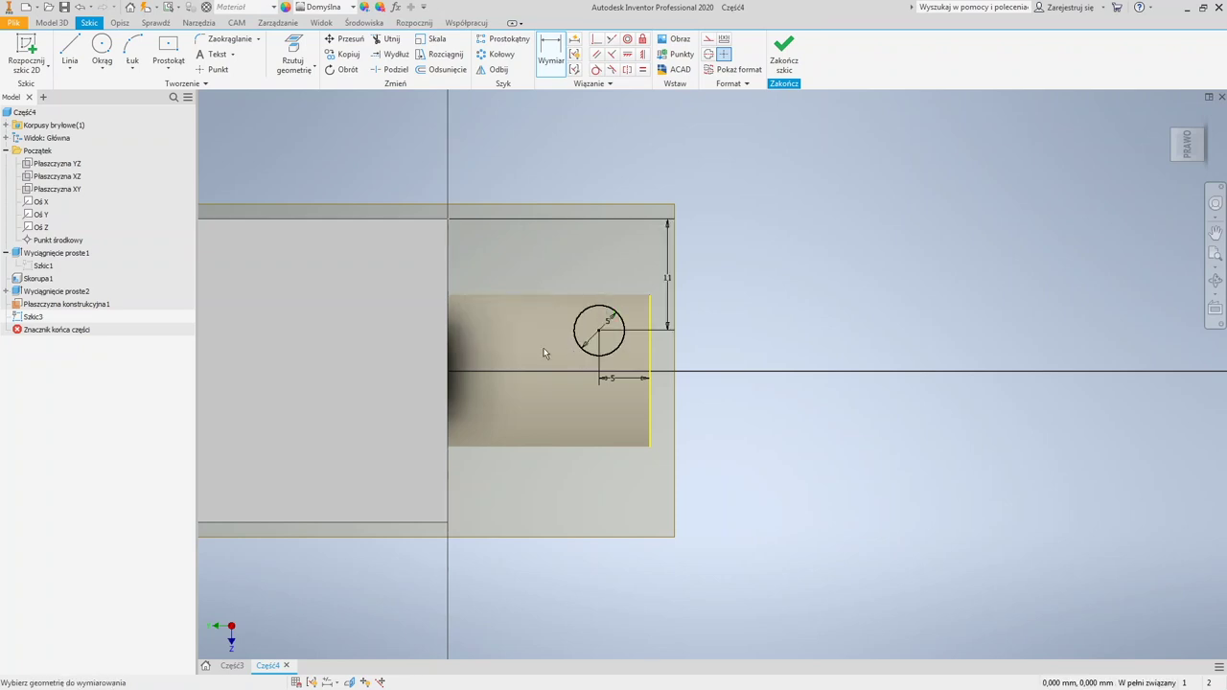
left_click(785, 50)
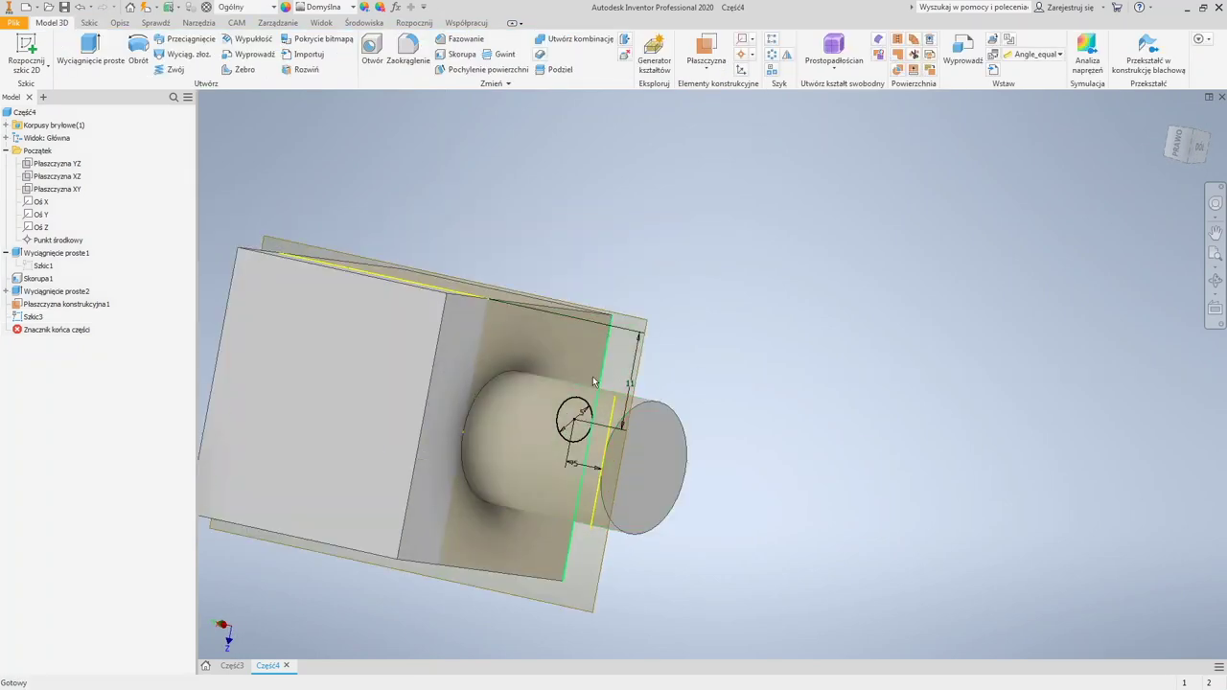
Step: Extrude the circle sketched on the tangent work plane as a cut through all, in the flipped direction across the boss
key("e")
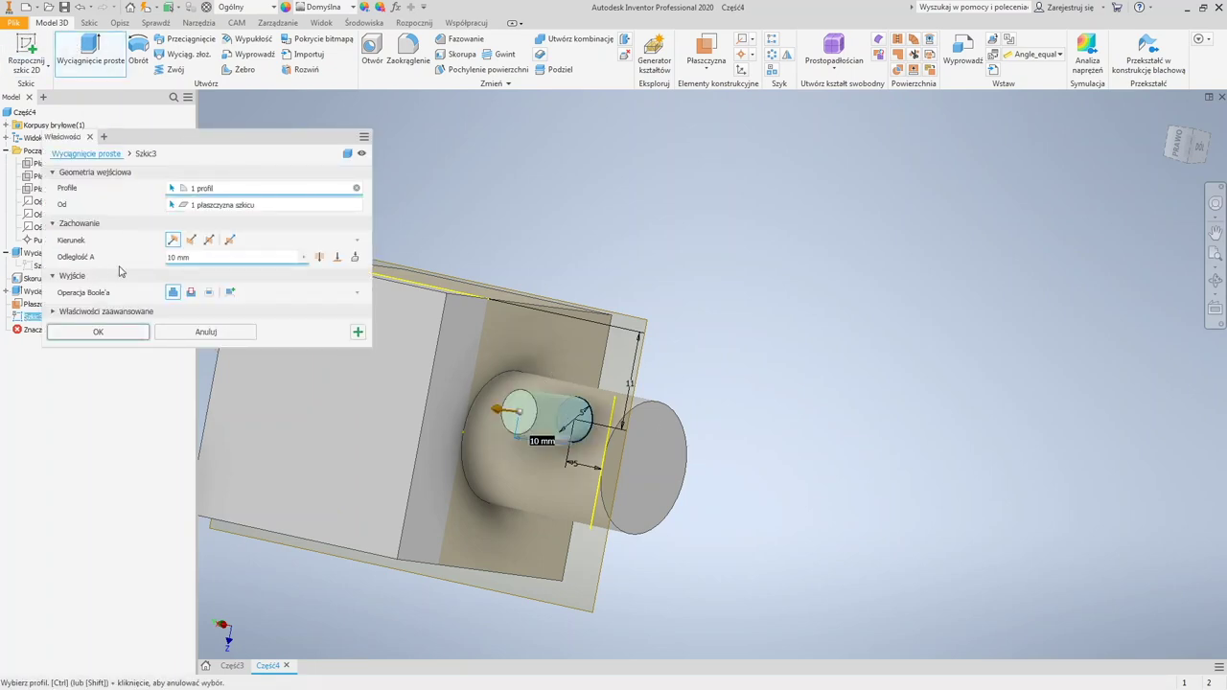
left_click(192, 241)
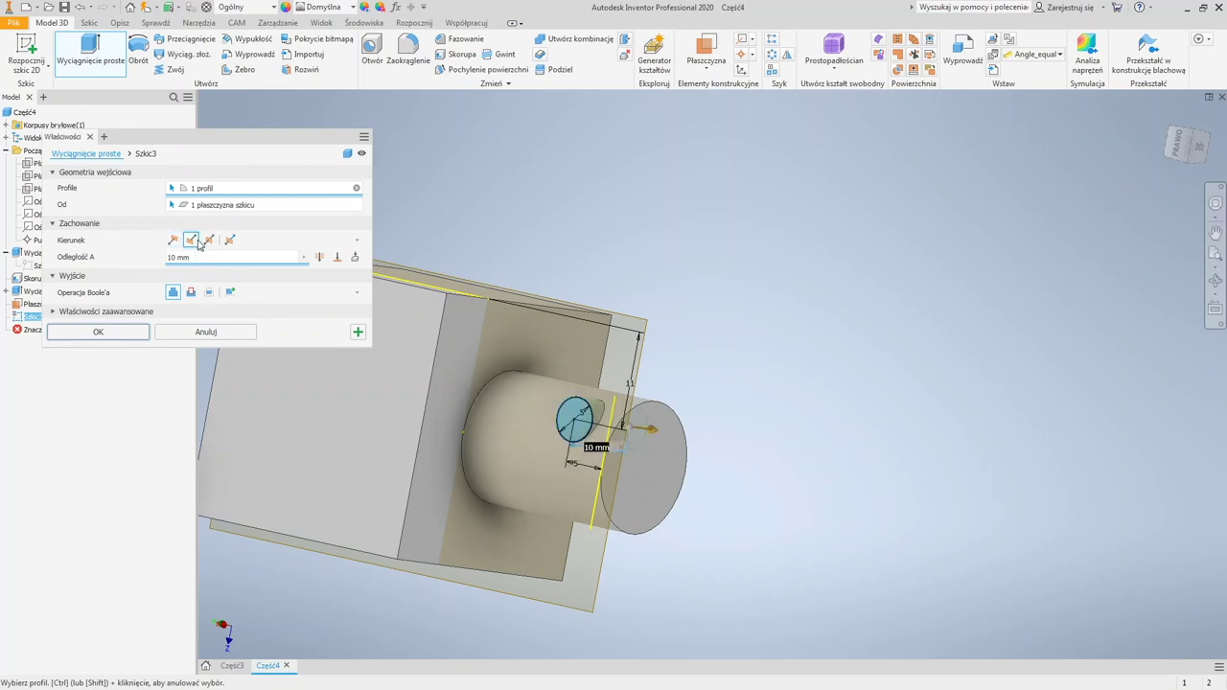
left_click(320, 257)
key("F6")
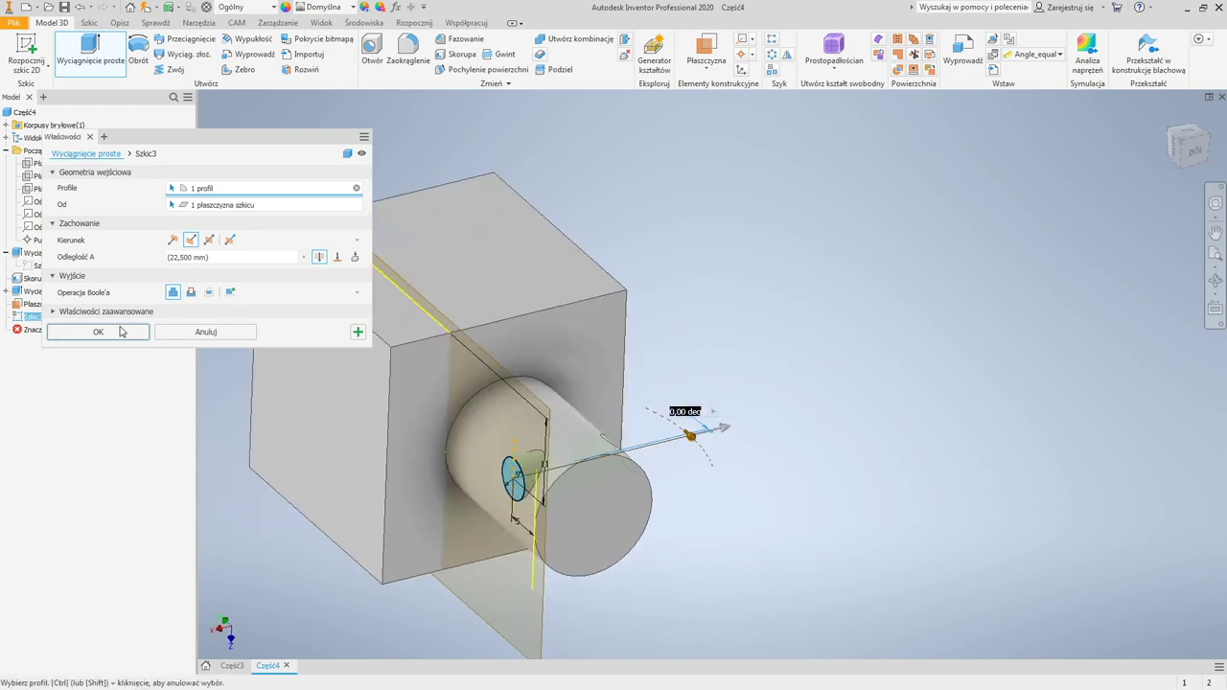
left_click(191, 294)
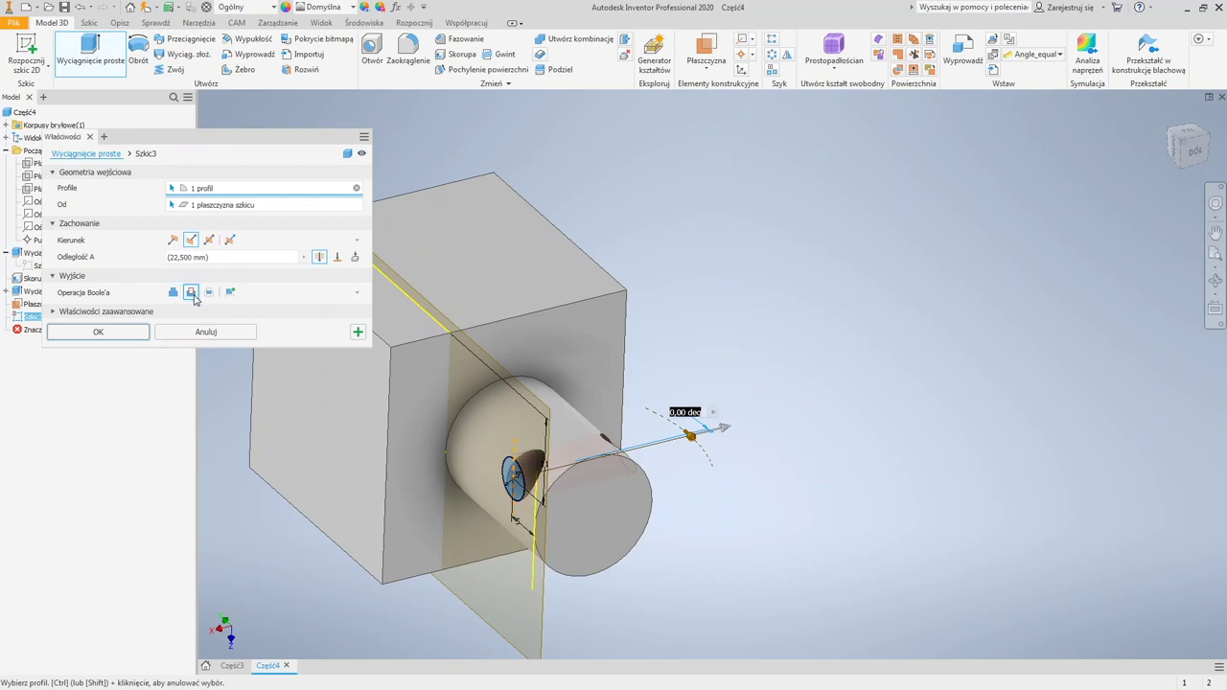
left_click(98, 332)
key("F4")
left_click_drag(691, 475, 467, 451)
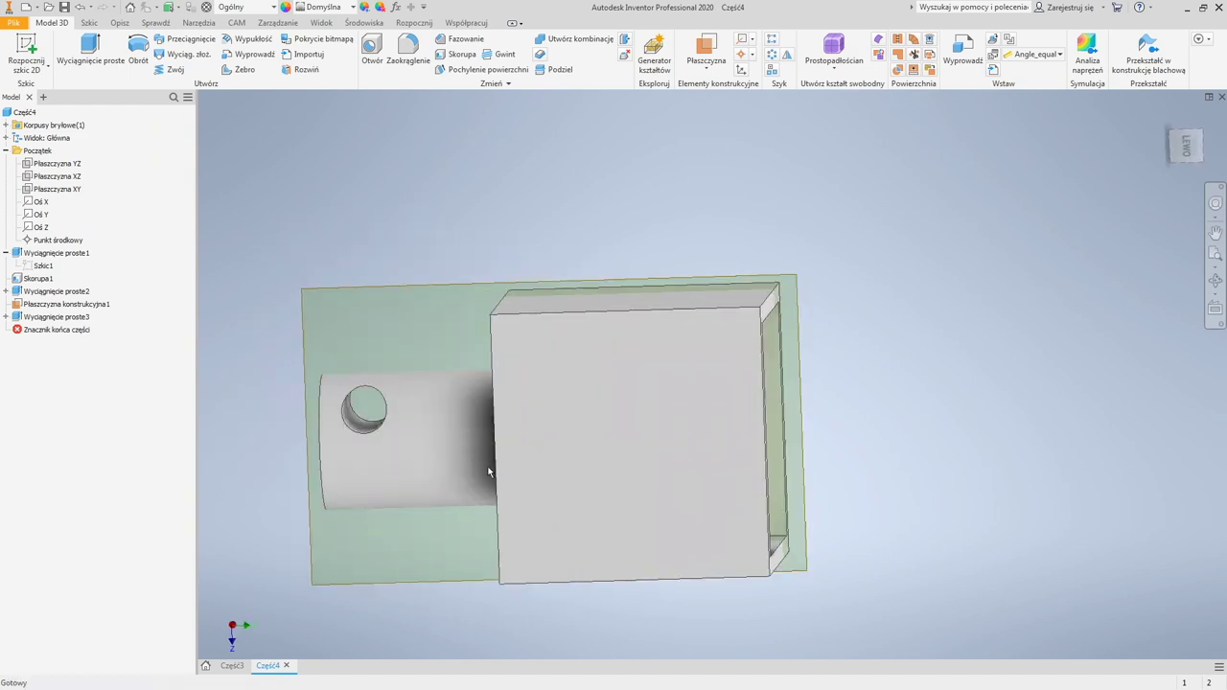
mouse_move(467, 450)
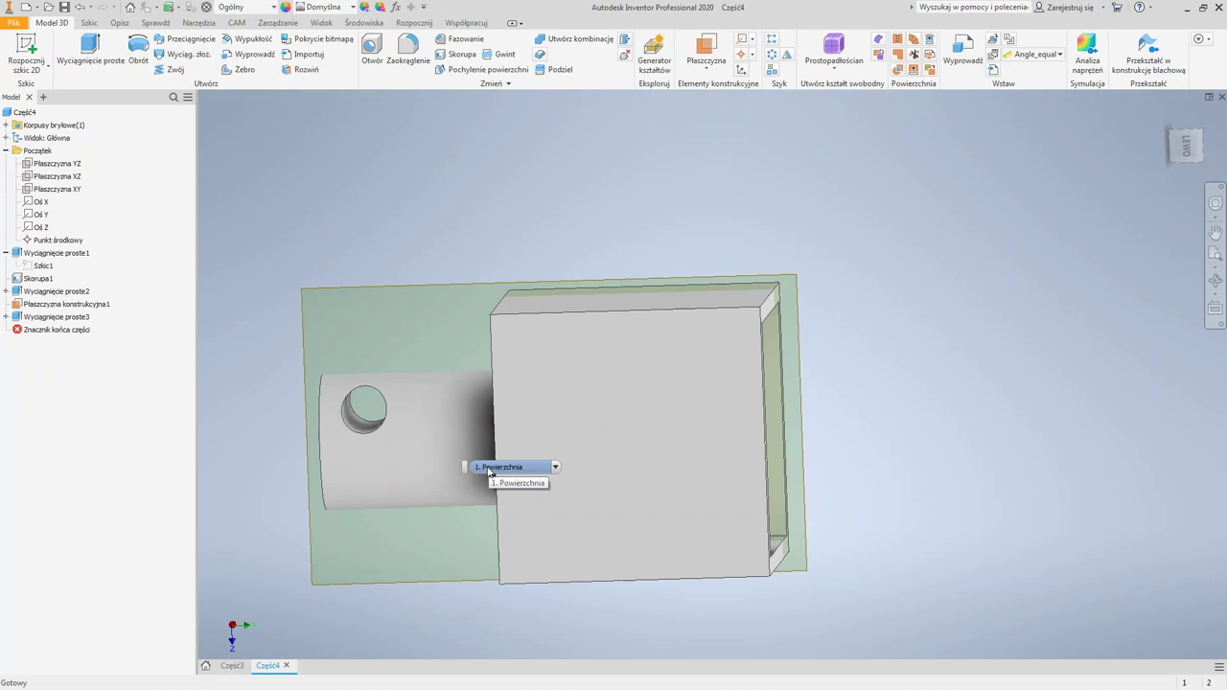
Step: Create a work plane offset about 15.75 mm outward from the work plane tangent to the boss
middle_click_drag(454, 390, 609, 249, "shift")
left_click(711, 72)
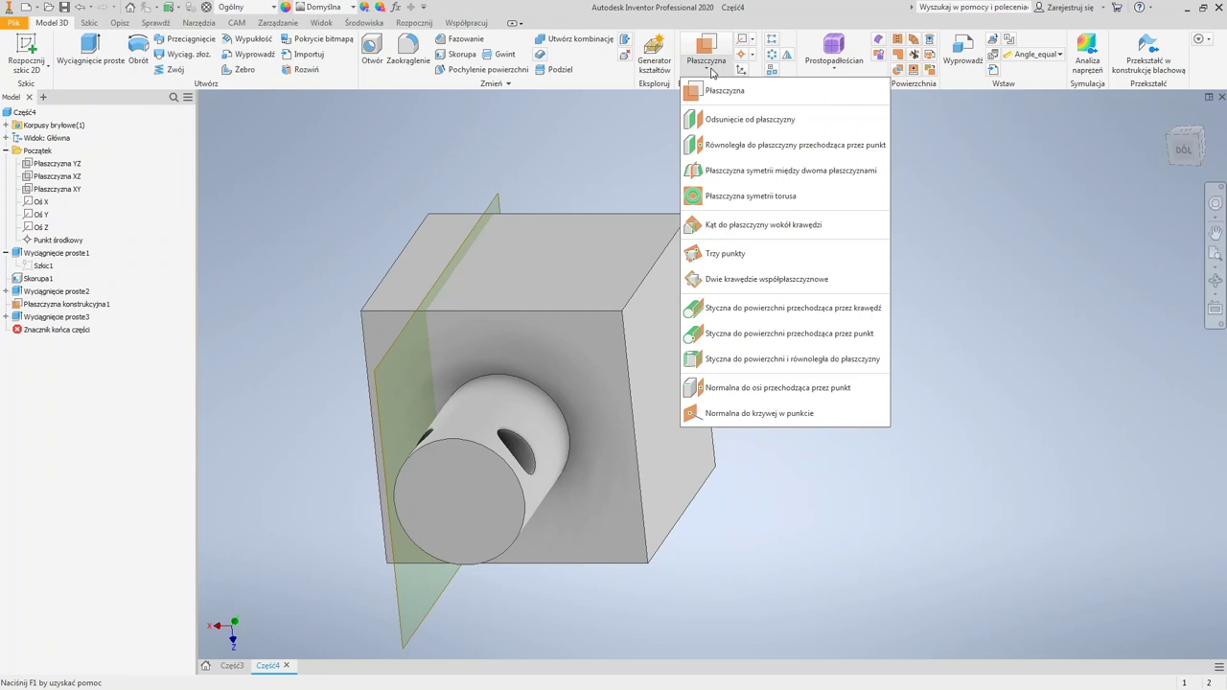
left_click(754, 119)
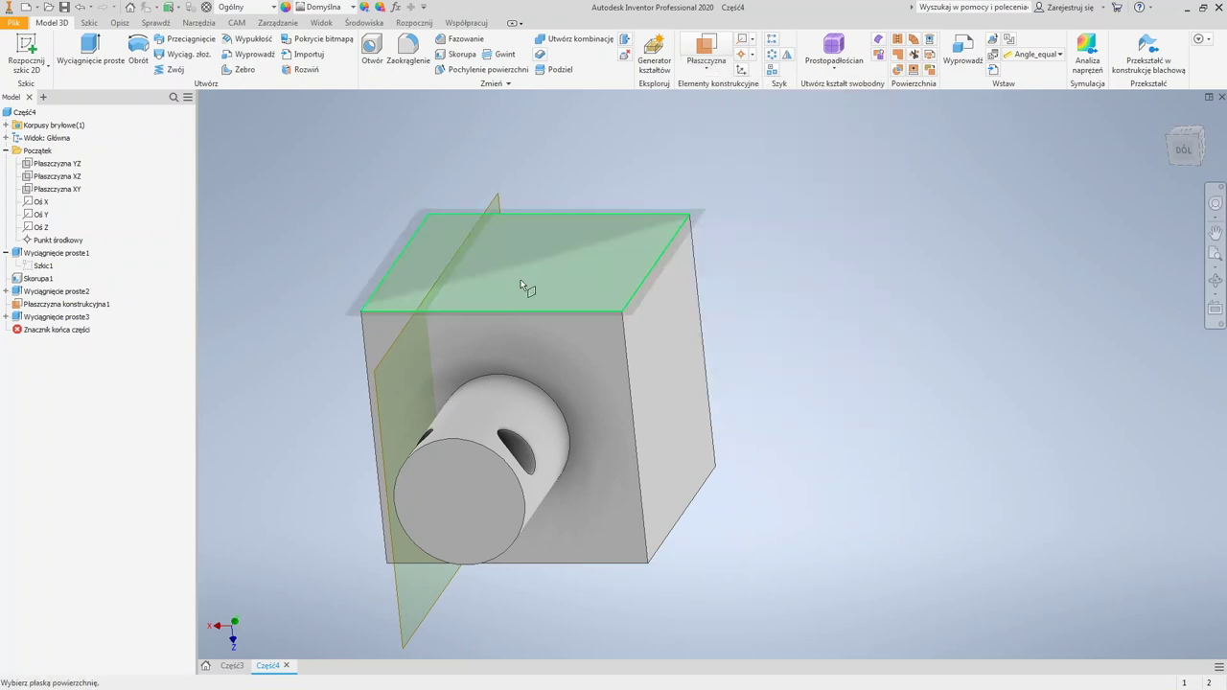
middle_click_drag(528, 280, 546, 484, "shift")
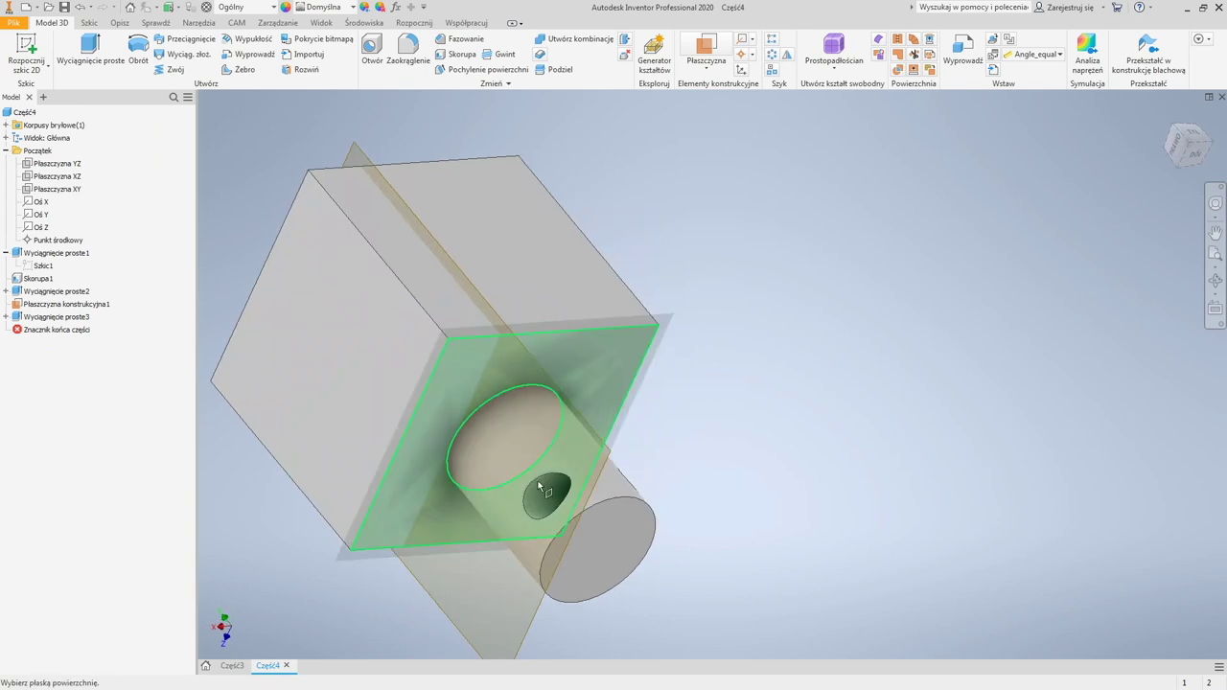
left_click(606, 455)
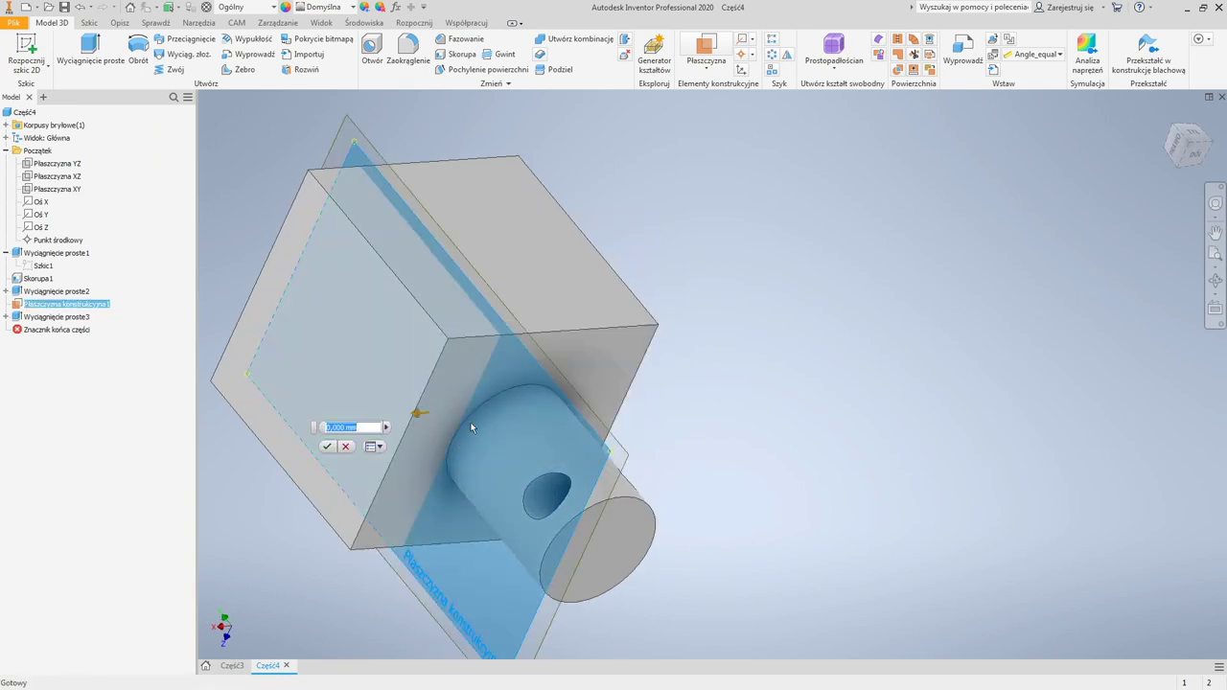
left_click_drag(415, 414, 307, 420)
middle_click_drag(379, 418, 337, 389, "shift")
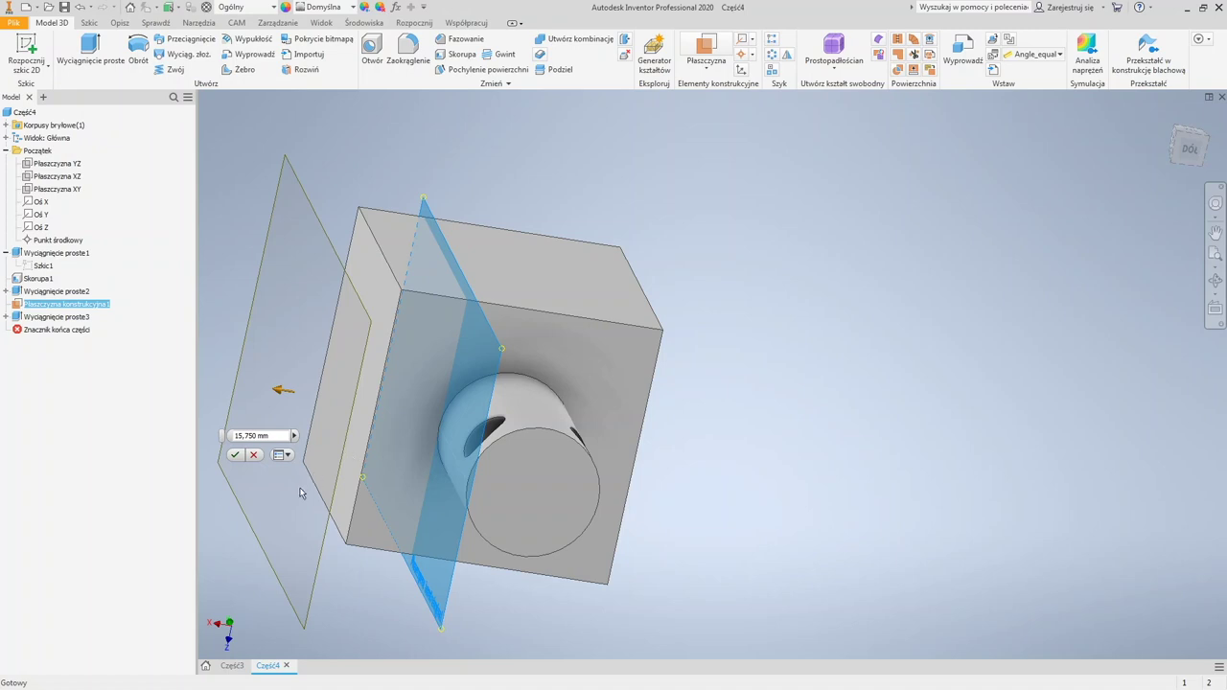
left_click(235, 455)
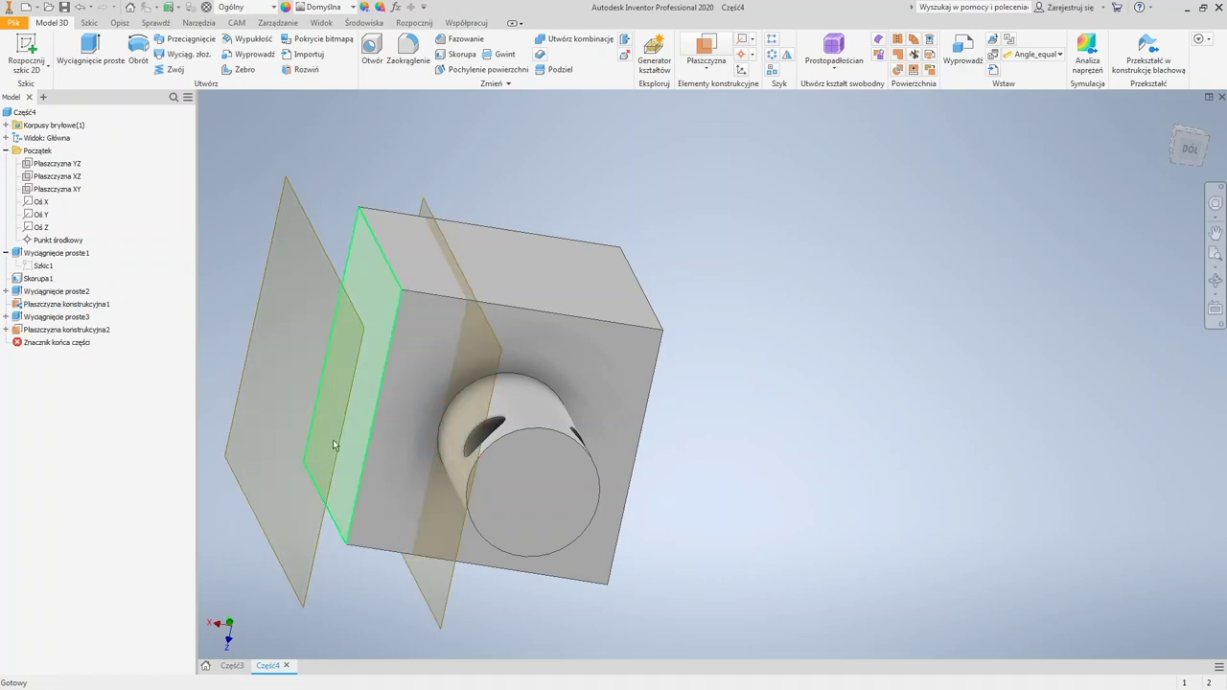
Step: Roll the end-of-part marker back above the tangent work plane, and return it below the offset work plane
left_click(69, 344)
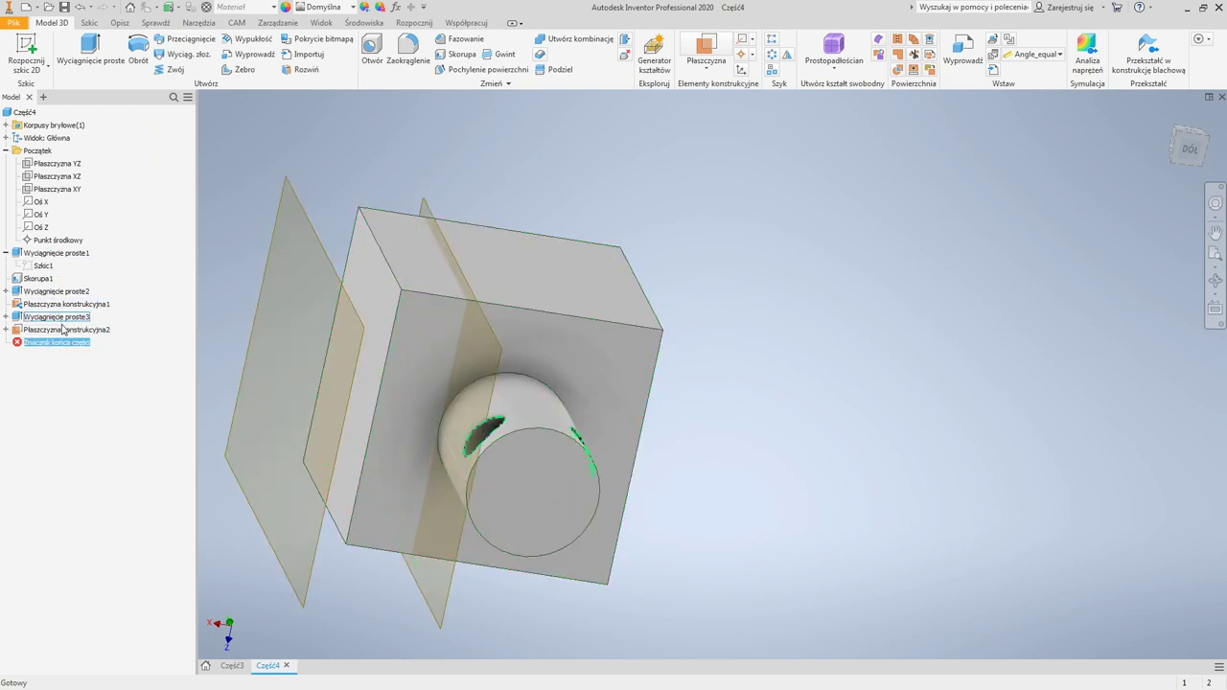
left_click(58, 330)
left_click_drag(51, 348, 57, 309)
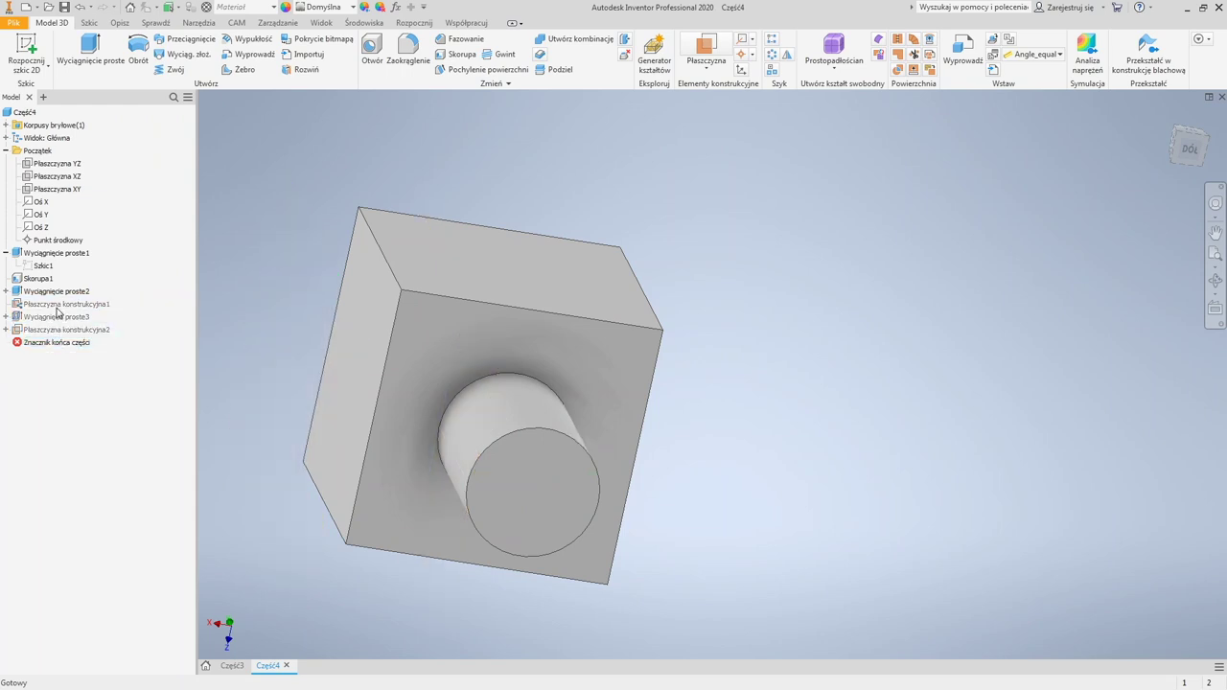
middle_click_drag(384, 402, 279, 365, "shift")
left_click(77, 304)
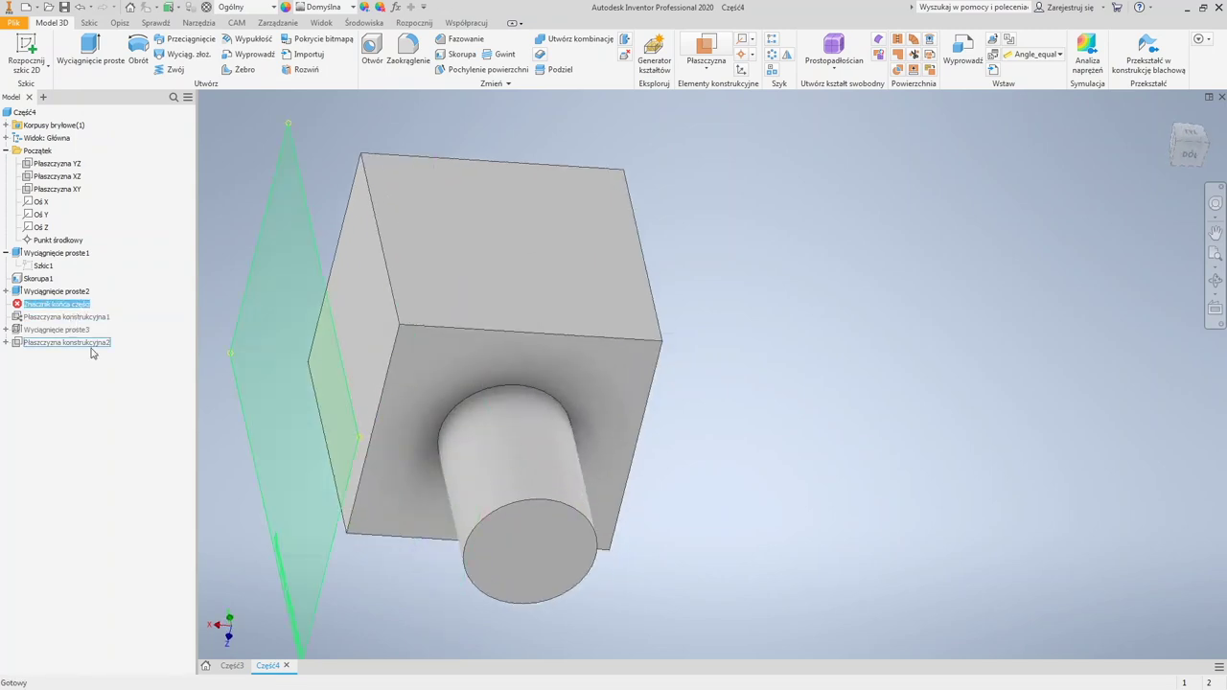
left_click_drag(41, 305, 43, 345)
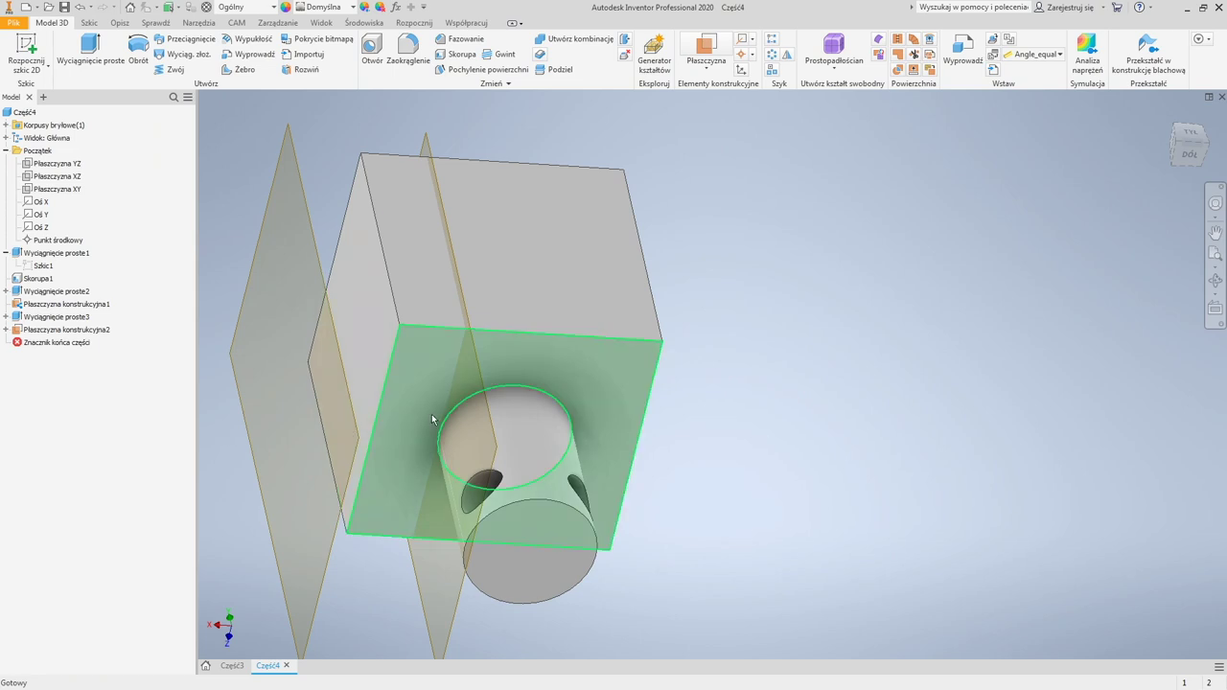
Step: Save the cube part as Część4.ipt in the warsztaty_konar folder and close it
mouse_move(432, 419)
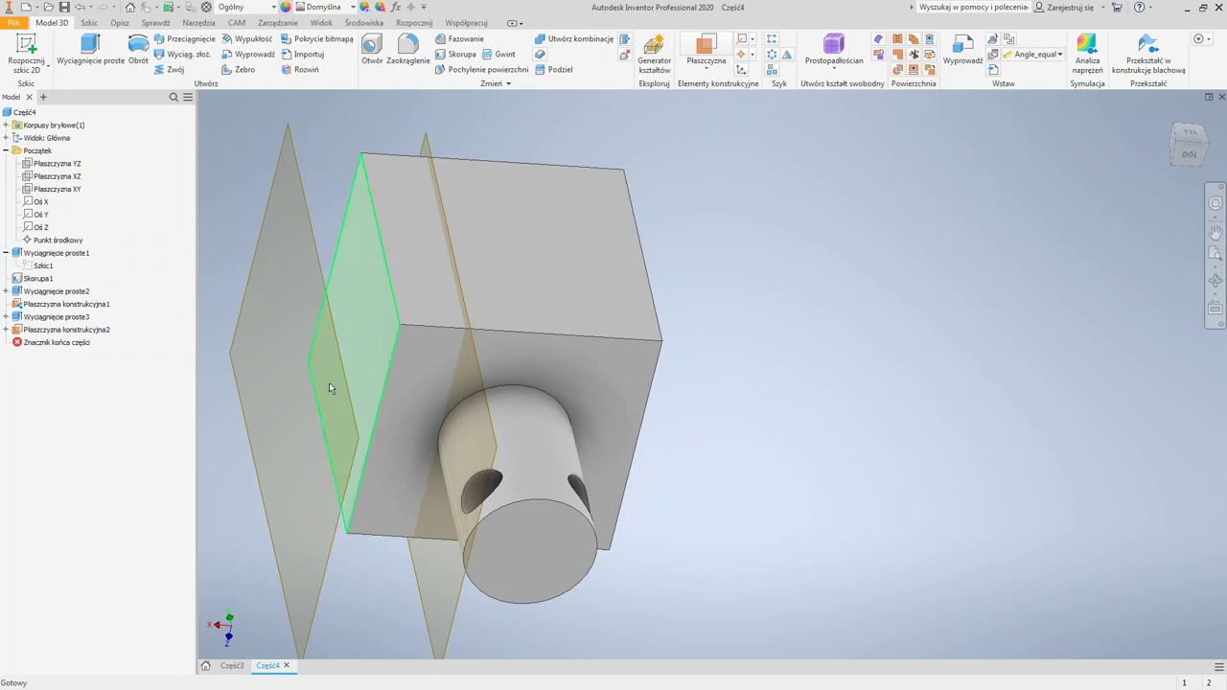
mouse_move(351, 407)
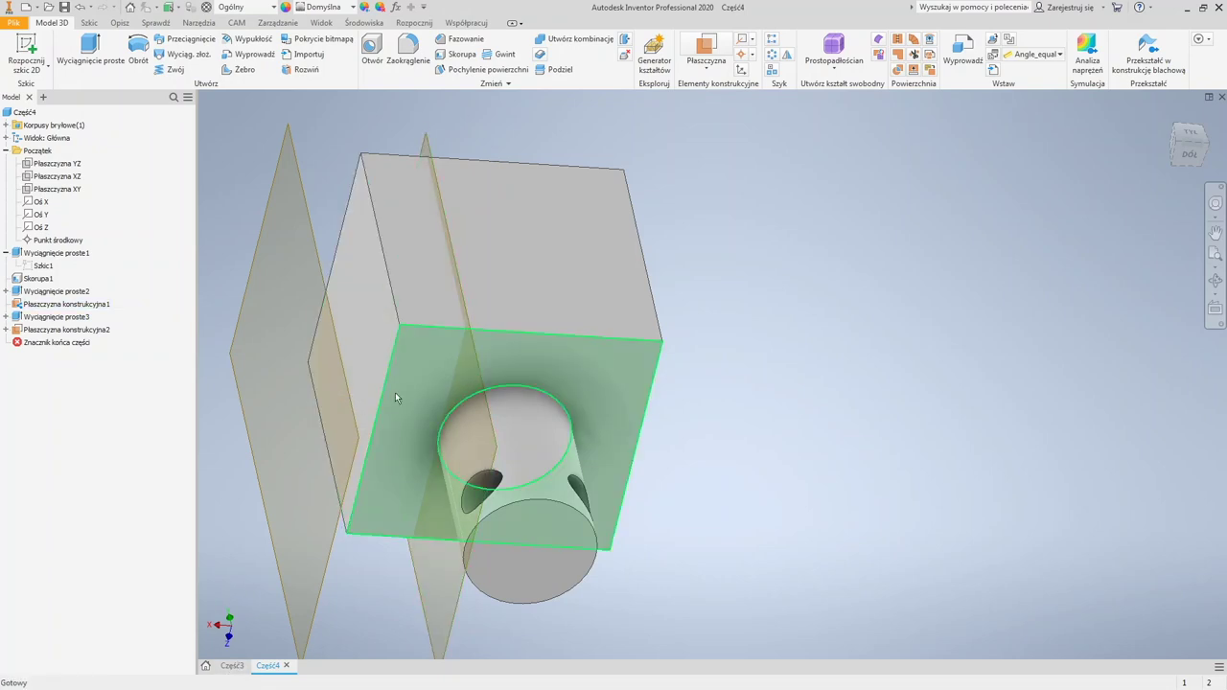
key("ctrl+s")
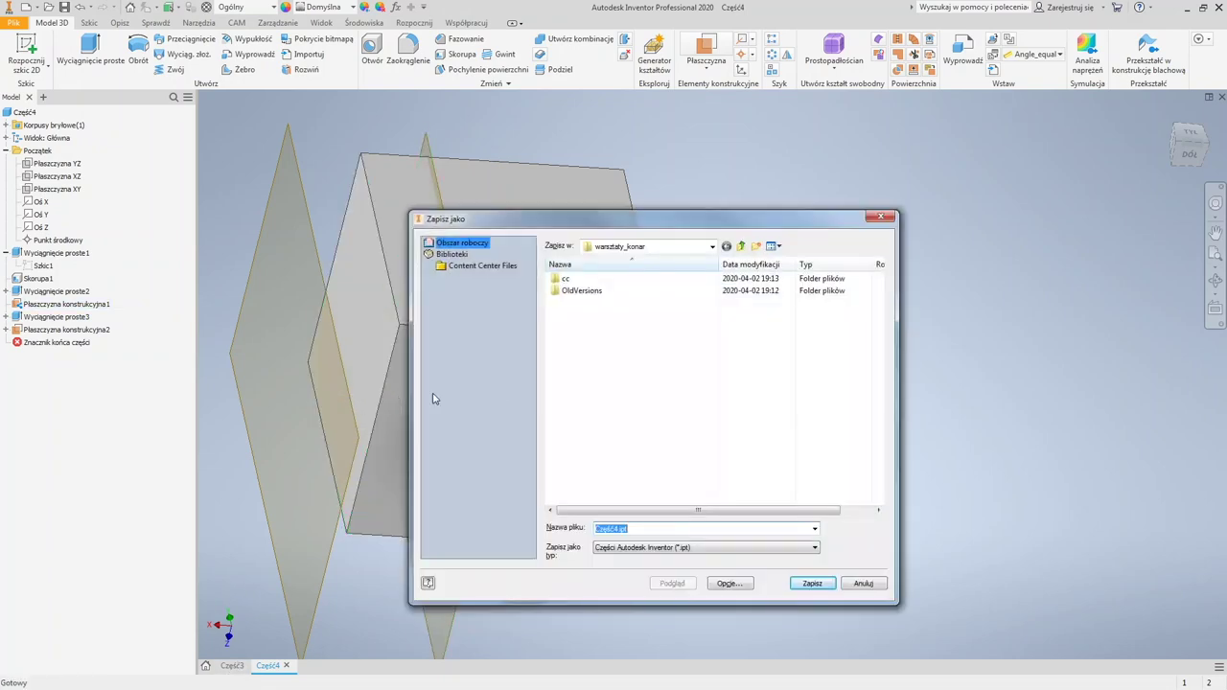
left_click(812, 583)
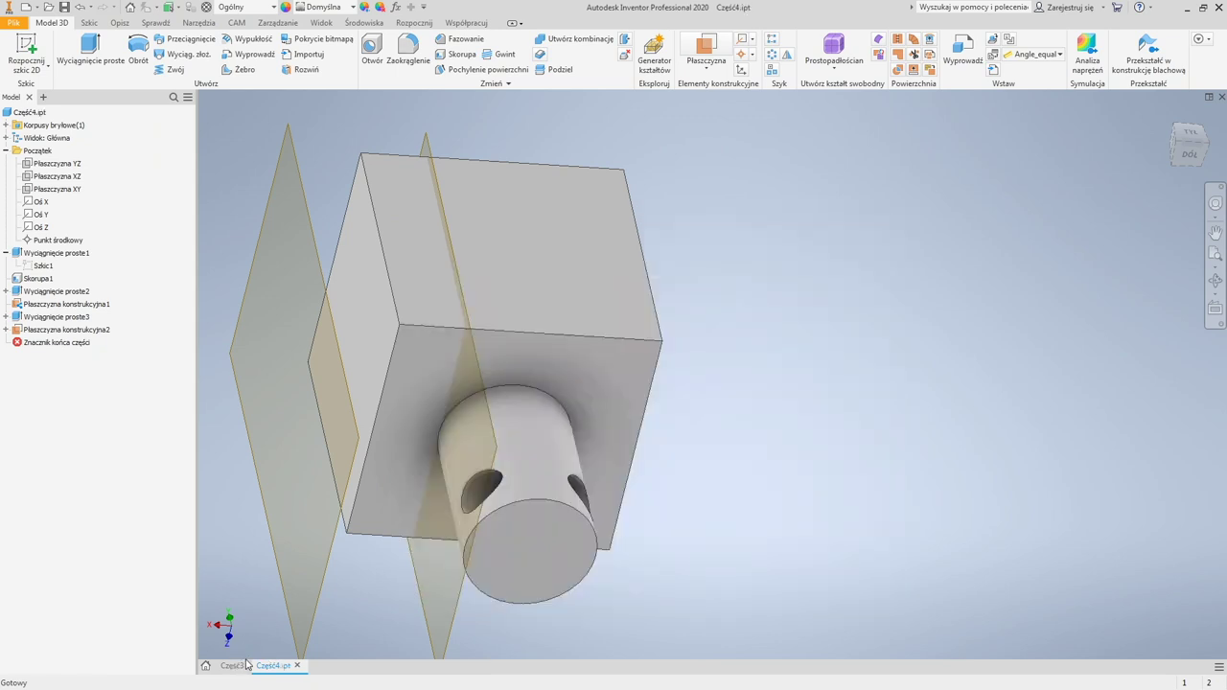
left_click(298, 665)
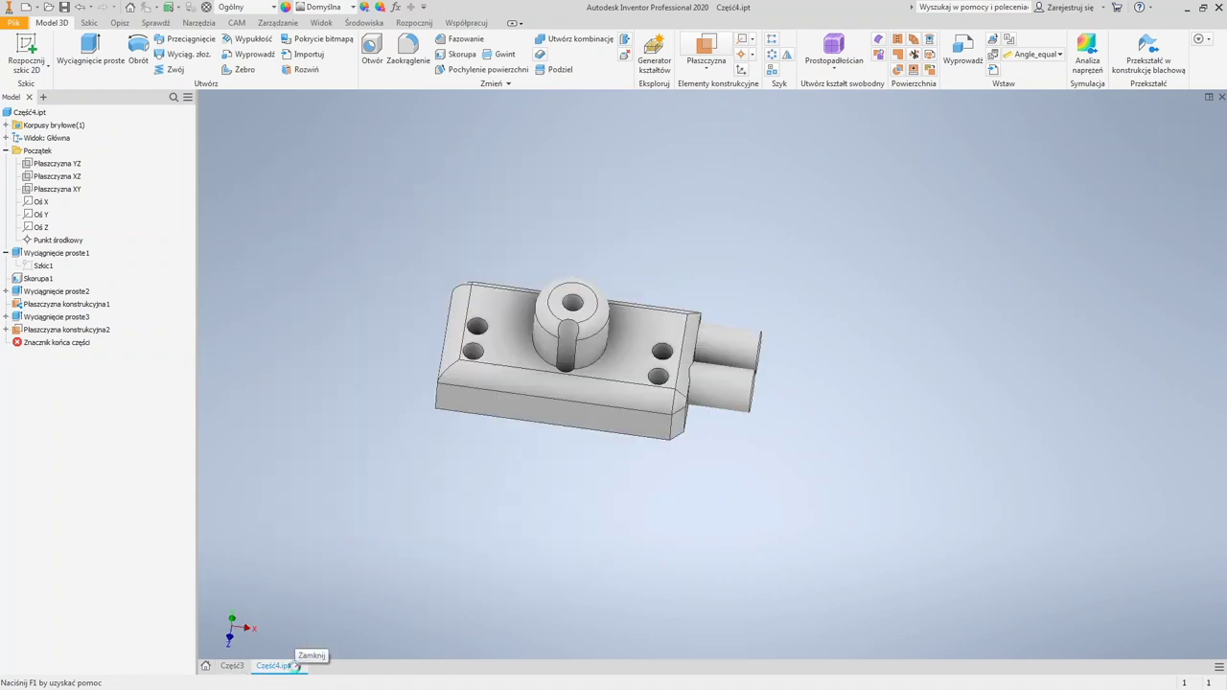
Step: Save the remaining open part as Część3.ipt in the warsztaty_konar folder and close it
key("ctrl+s")
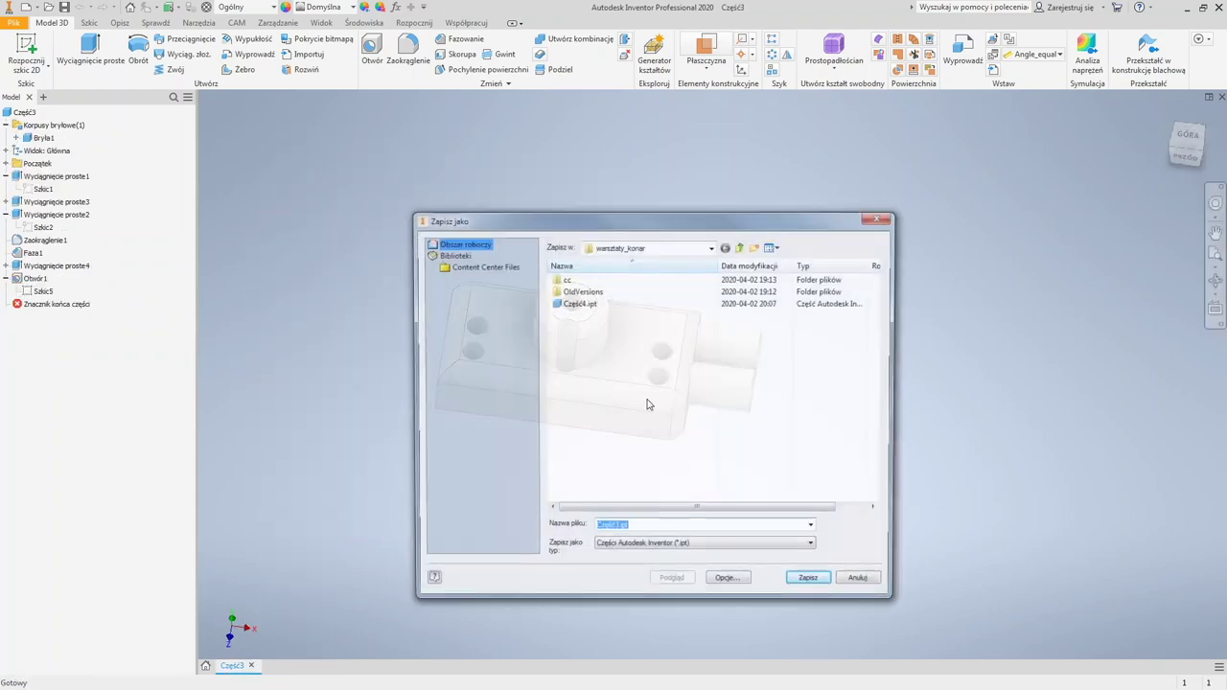
left_click(812, 584)
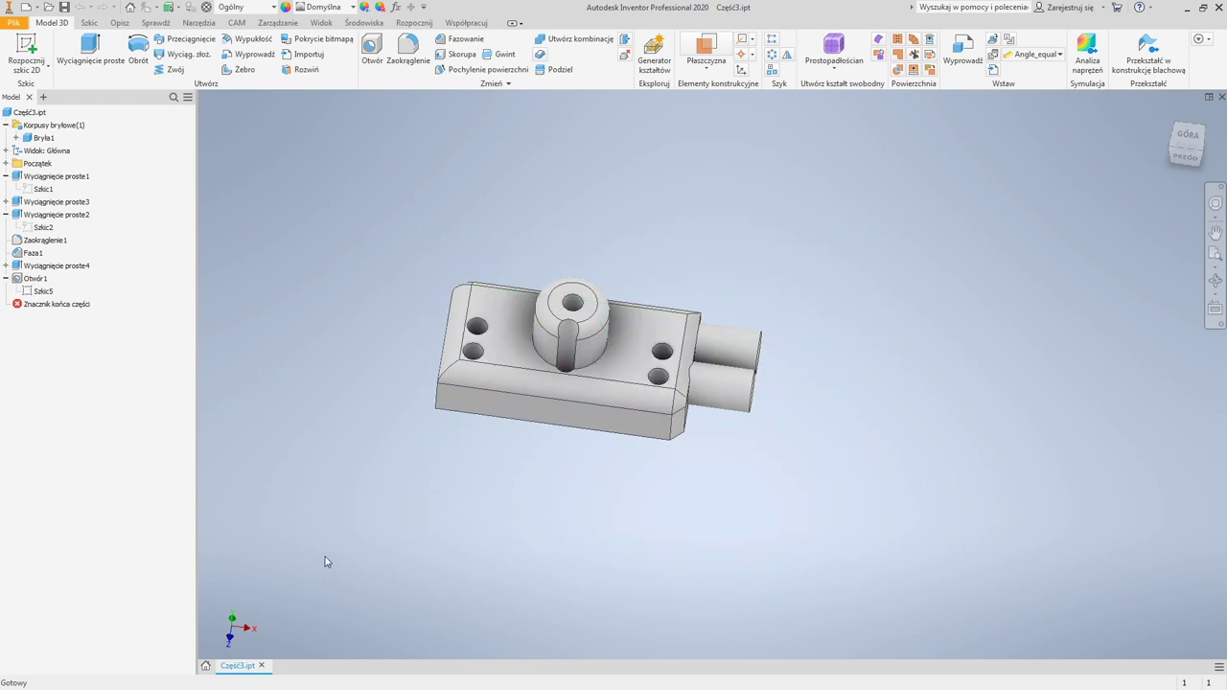
left_click(261, 666)
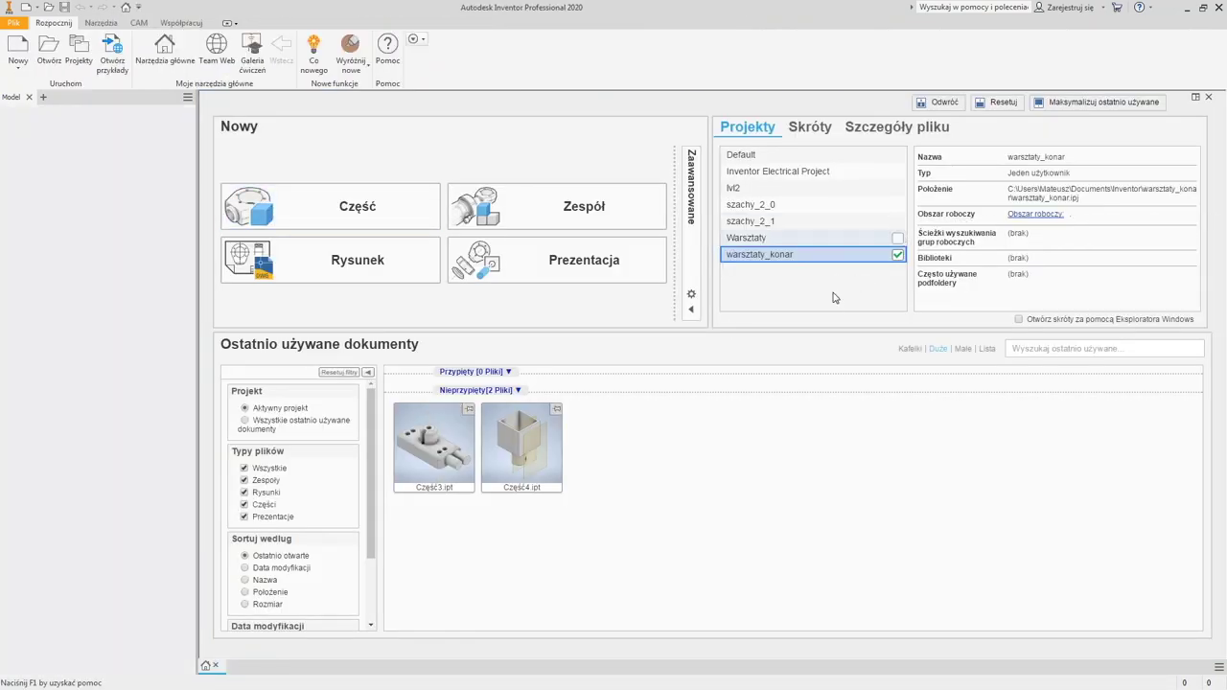
Step: Make Warsztaty the active project and open its recent part zad1.ipt
double_click(896, 239)
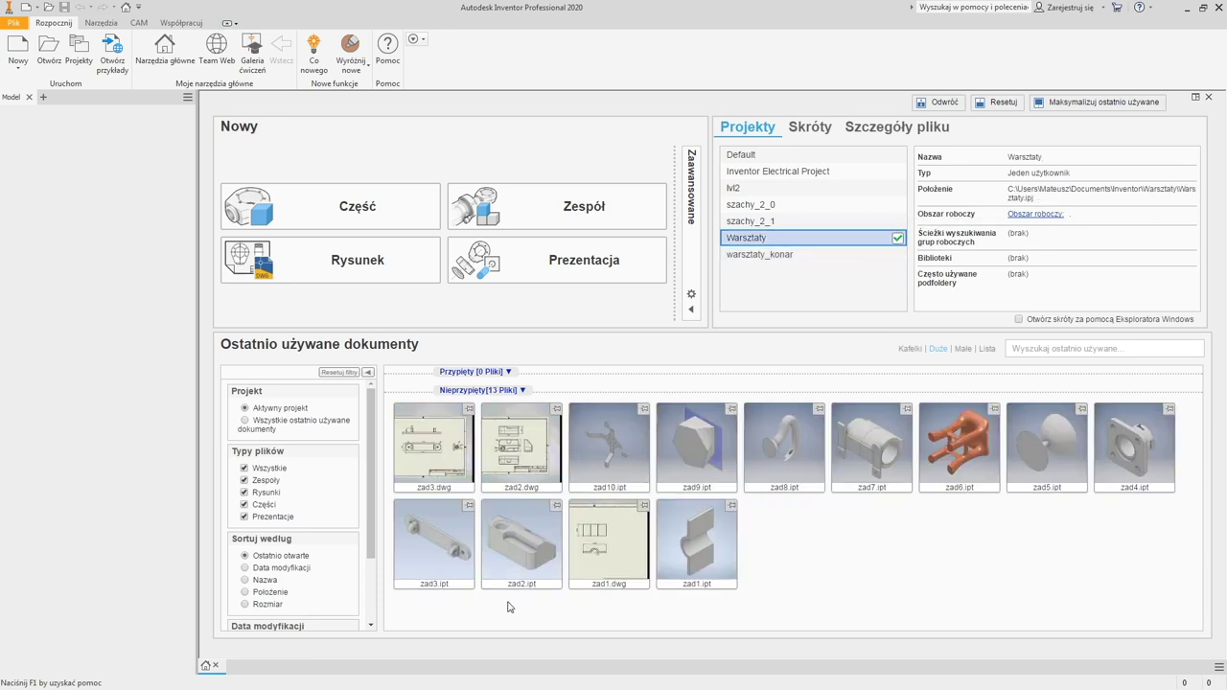
left_click(687, 558)
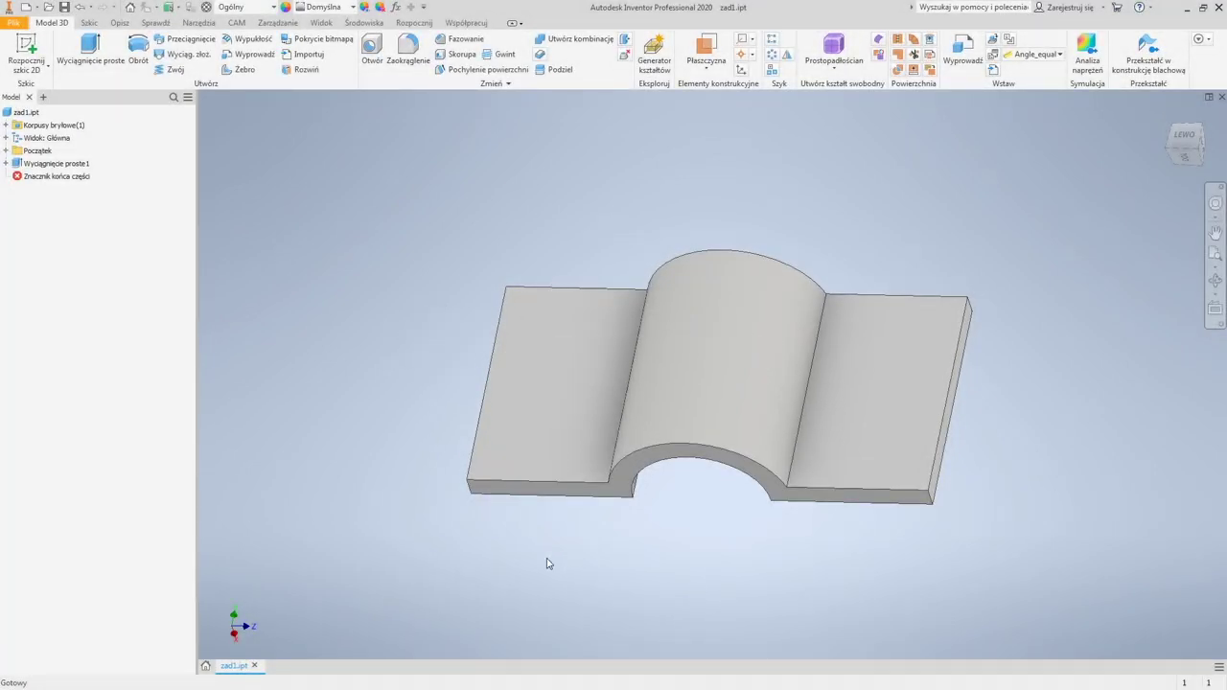
middle_click_drag(357, 550, 568, 410, "shift")
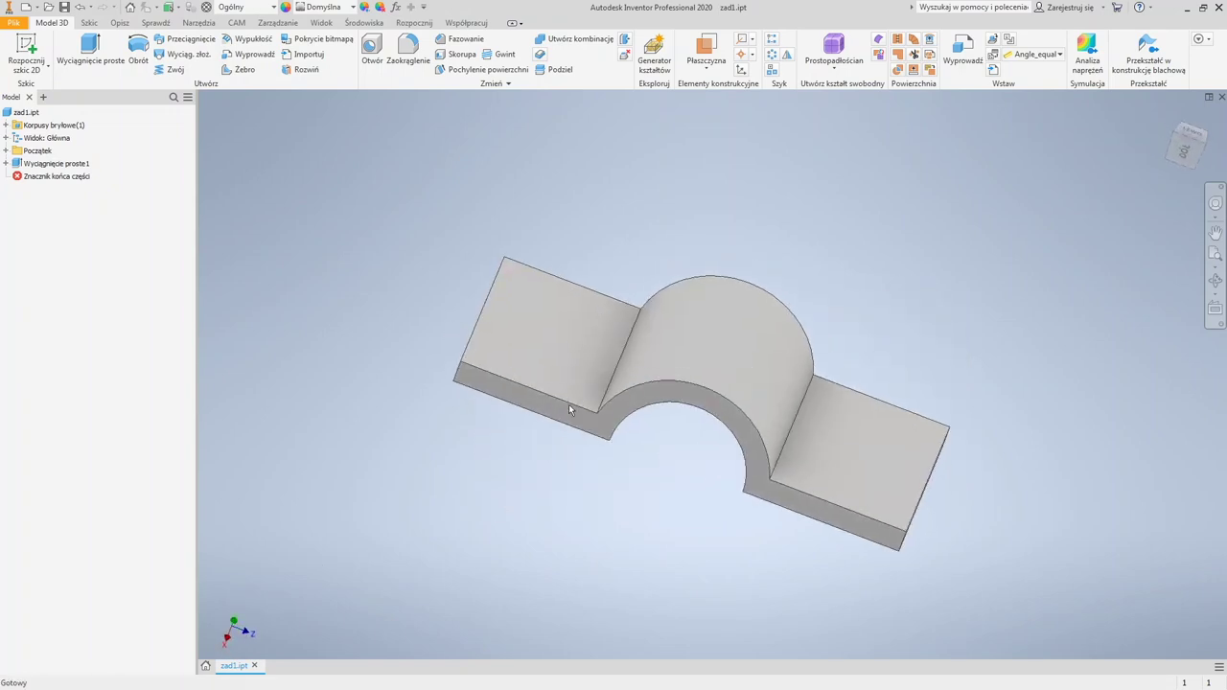
Step: Open the zad1.dwg drawing from the project's recent documents
left_click(205, 668)
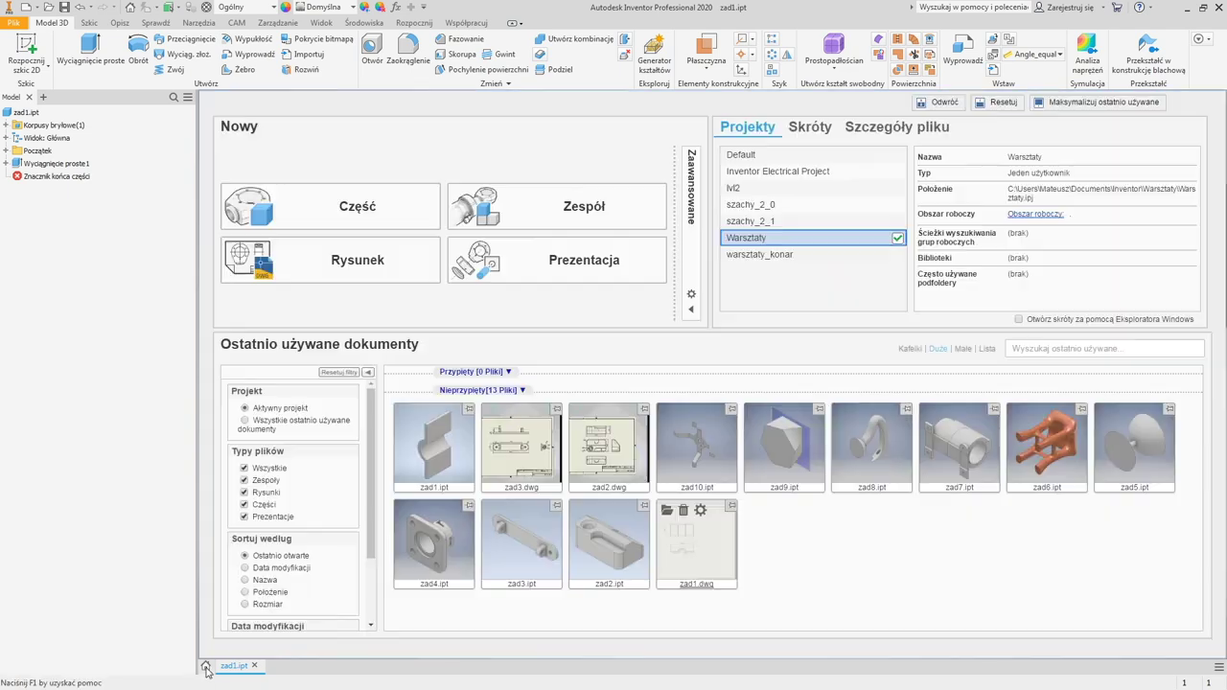
mouse_move(533, 557)
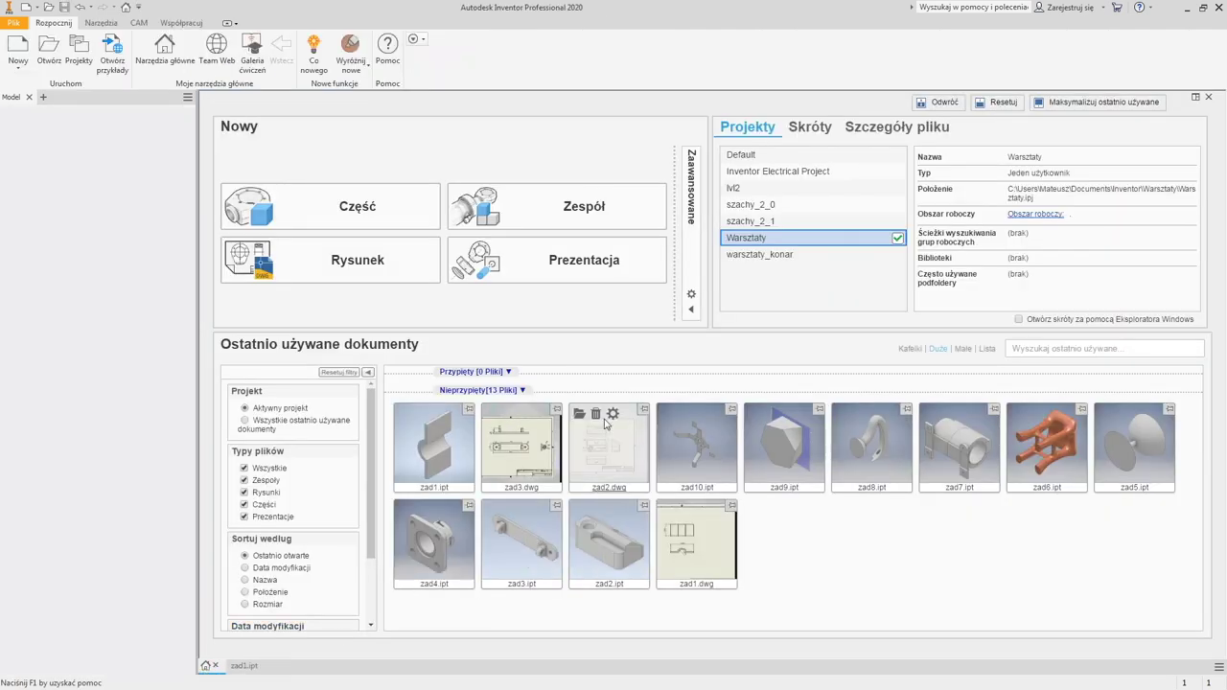
mouse_move(695, 541)
left_click(694, 541)
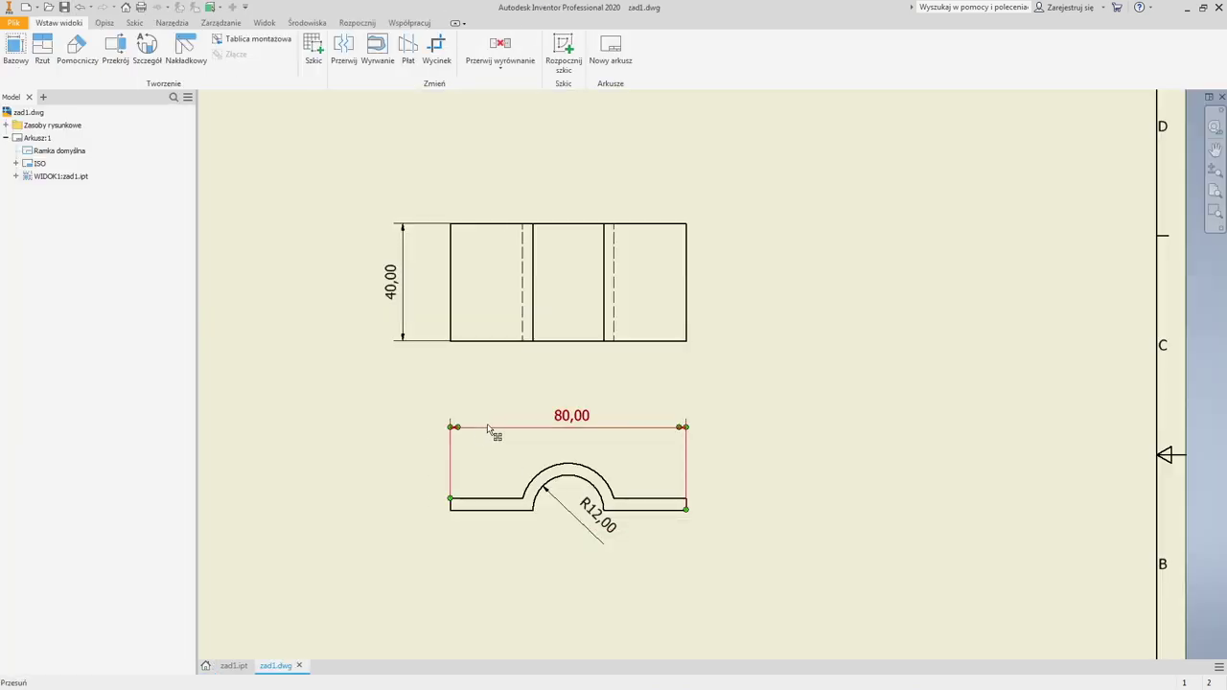
Step: Dimension the flat flange's thickness at its free end in the arched profile view of the drawing
middle_click_drag(488, 429, 602, 459)
scroll(602, 458, "down", 3)
scroll(602, 458, "up", 3)
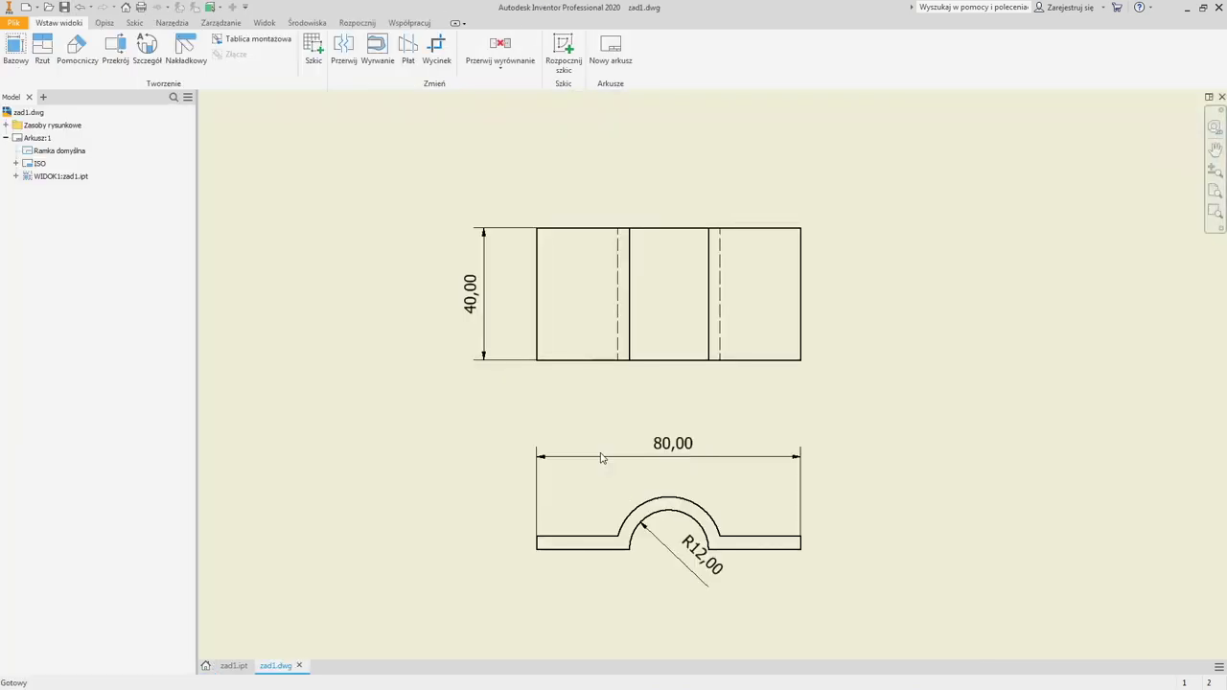
scroll(604, 458, "up", 3)
scroll(618, 458, "down", 2)
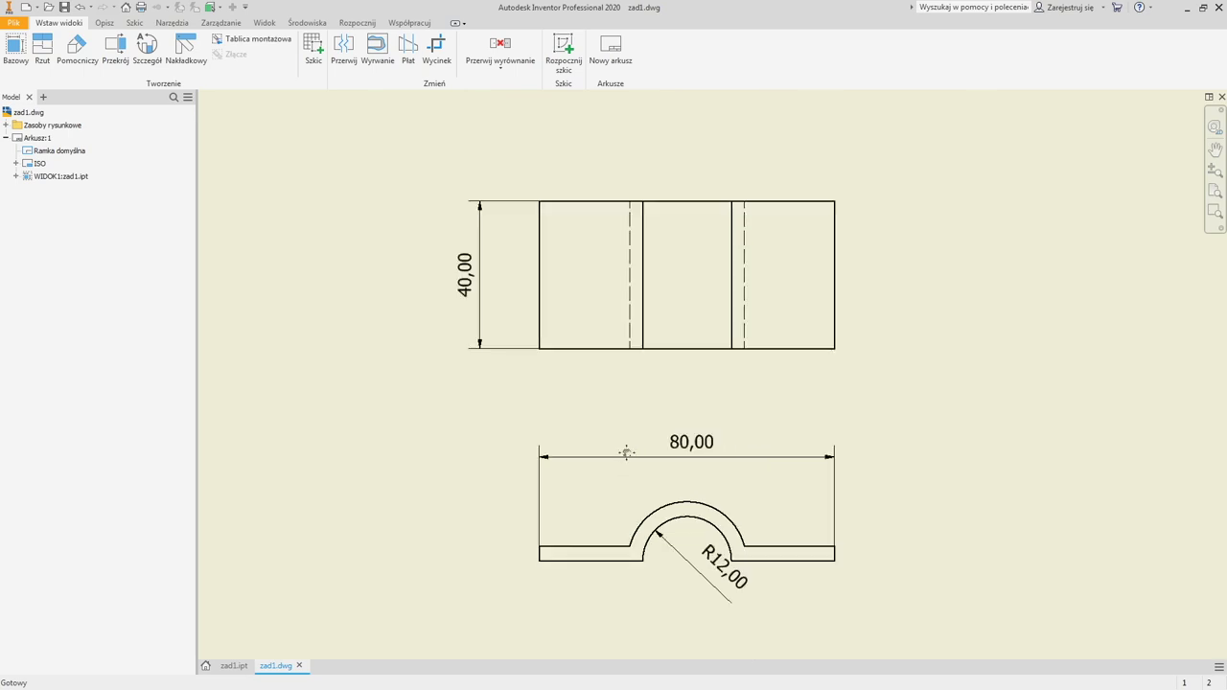
middle_click_drag(626, 453, 623, 443)
left_click(103, 22)
left_click(12, 58)
left_click(811, 553)
left_click(813, 543)
left_click(872, 552)
left_click(481, 321)
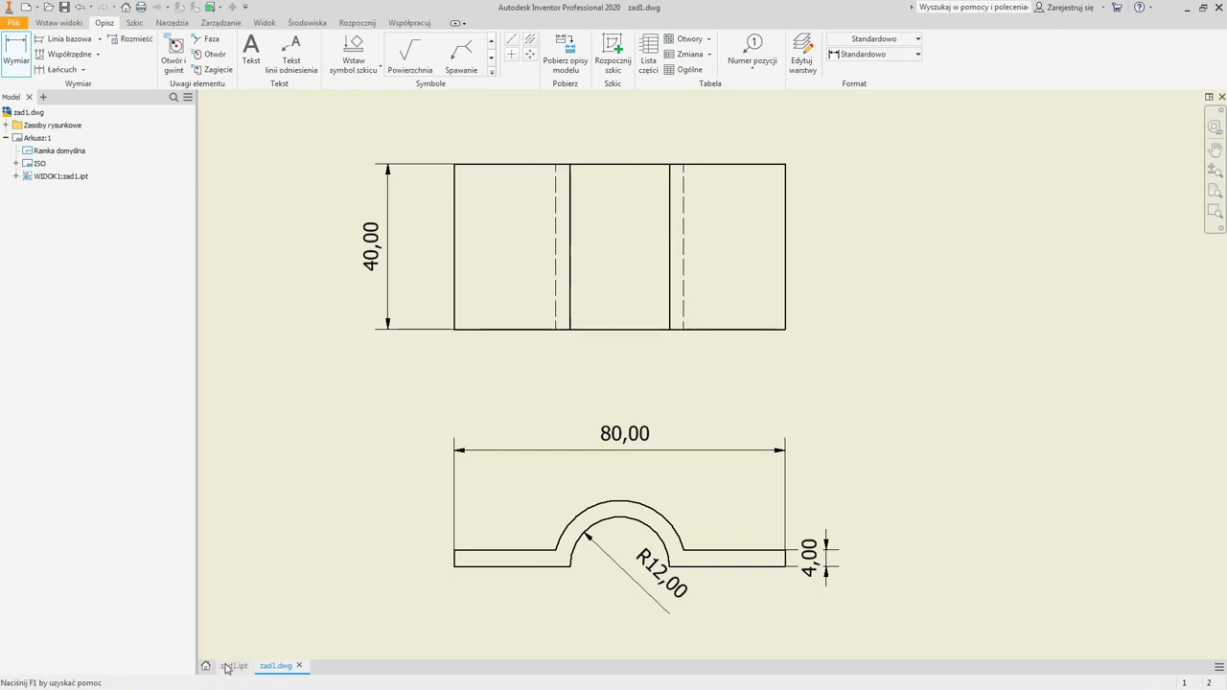
Step: Return to the zad1.ipt part to compare the model with its drawing
left_click(230, 667)
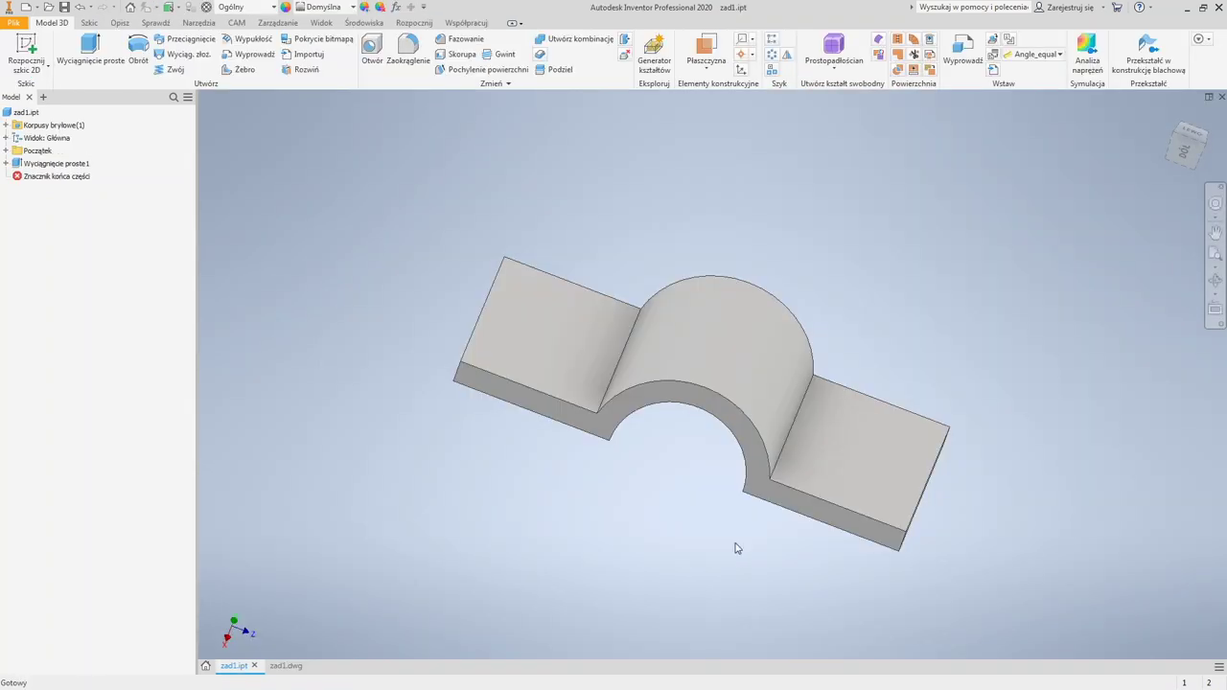
mouse_move(731, 509)
middle_mouse_down("shift")
mouse_move(734, 493)
mouse_move(735, 509)
middle_mouse_up("shift")
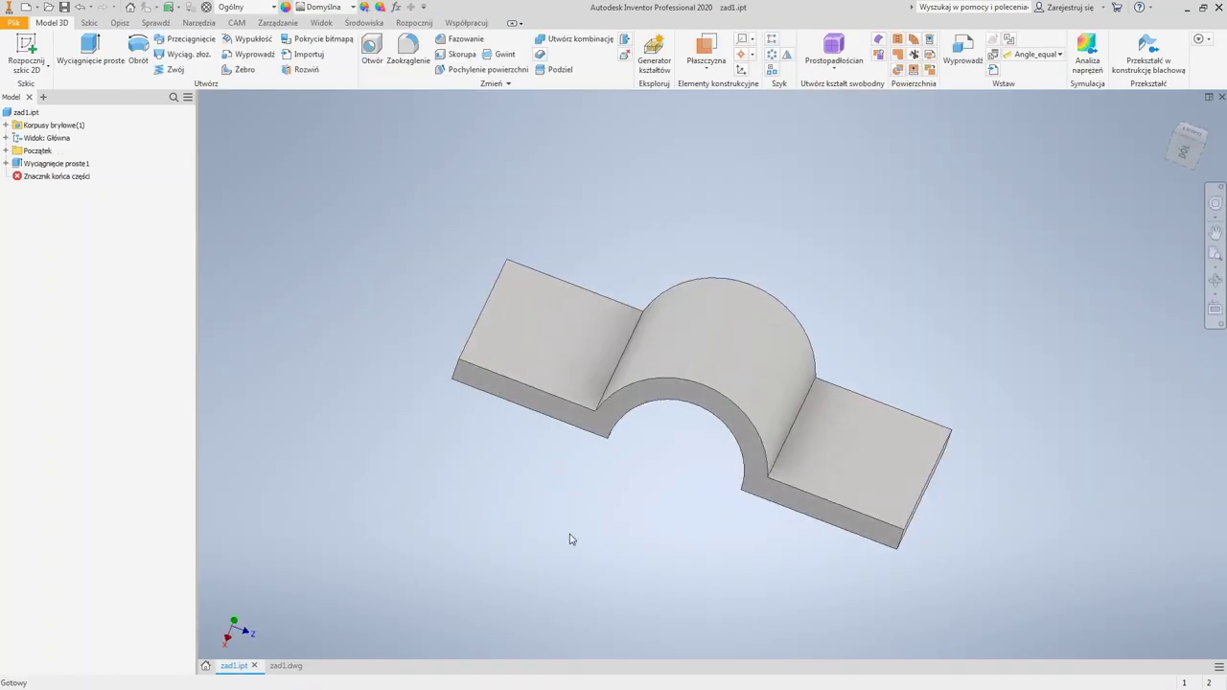
Step: Compare the zad1.dwg drawing with the zad1.ipt part, examining the dimensions on the top view and the arched profile view
left_click(287, 666)
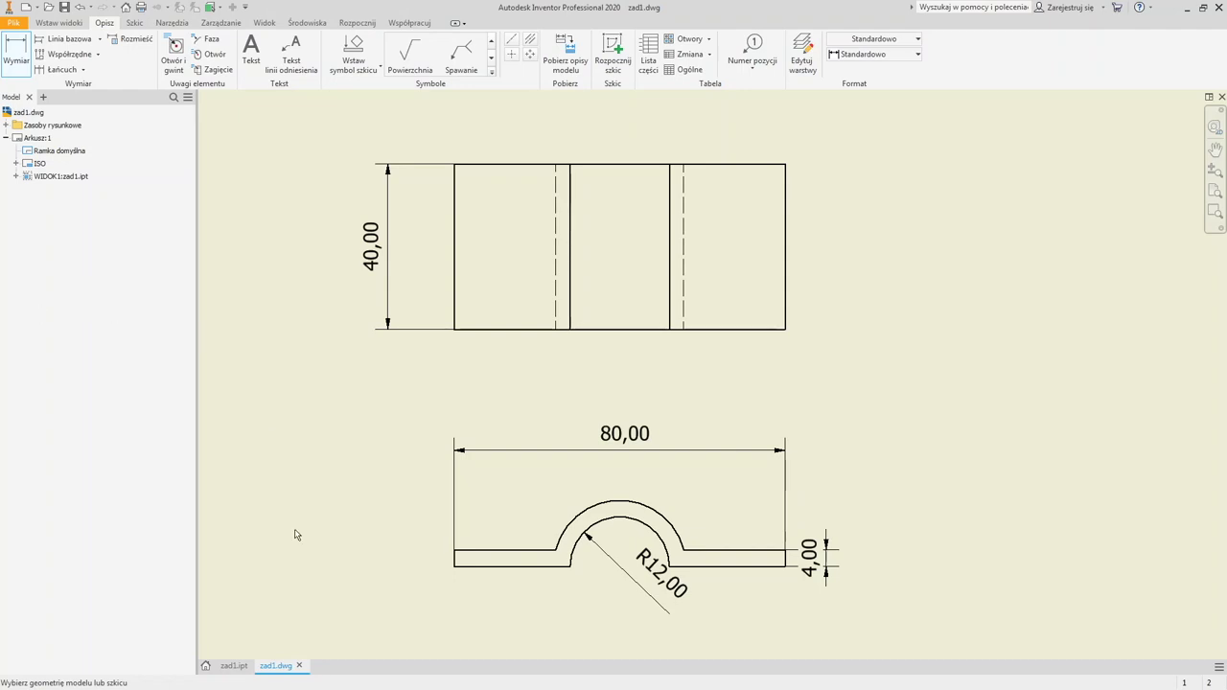
middle_click_drag(383, 460, 332, 392)
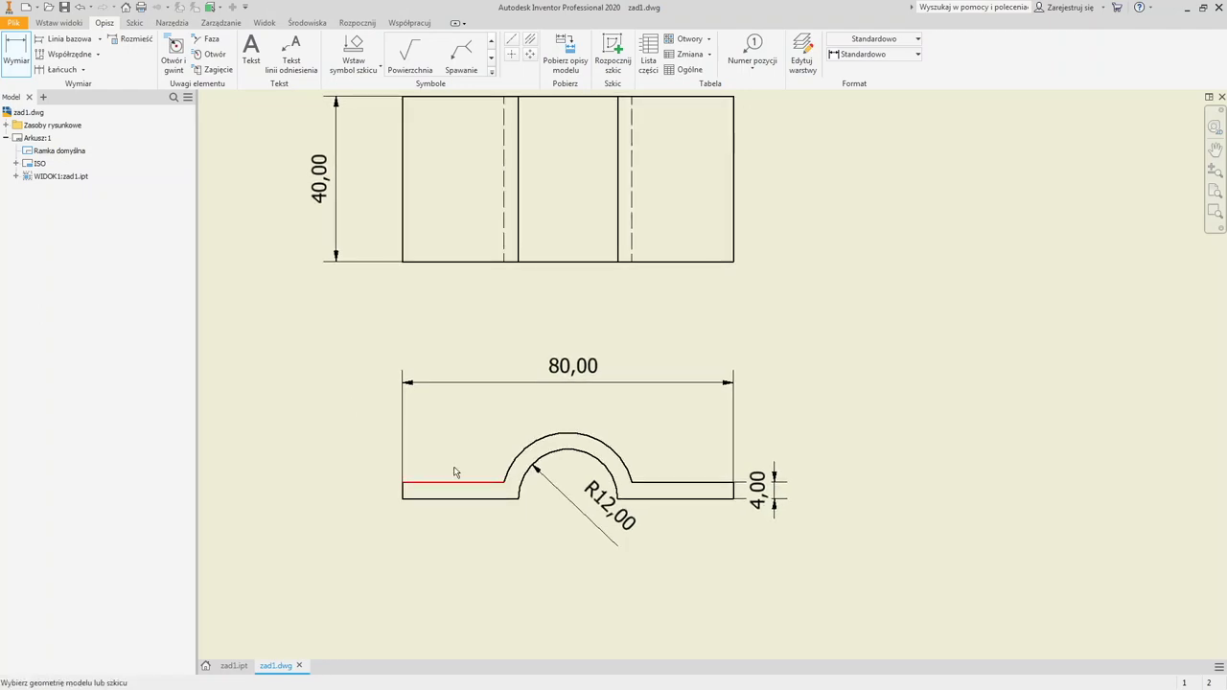
scroll(501, 500, "down", 1)
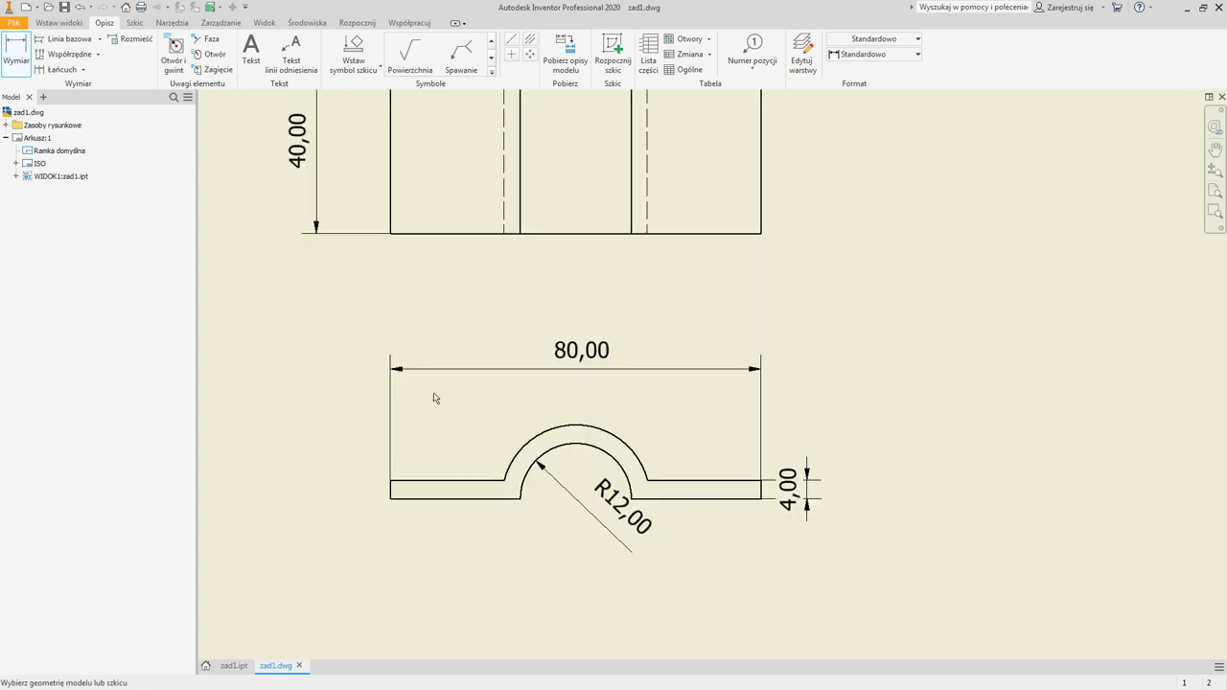
middle_click_drag(438, 406, 468, 472)
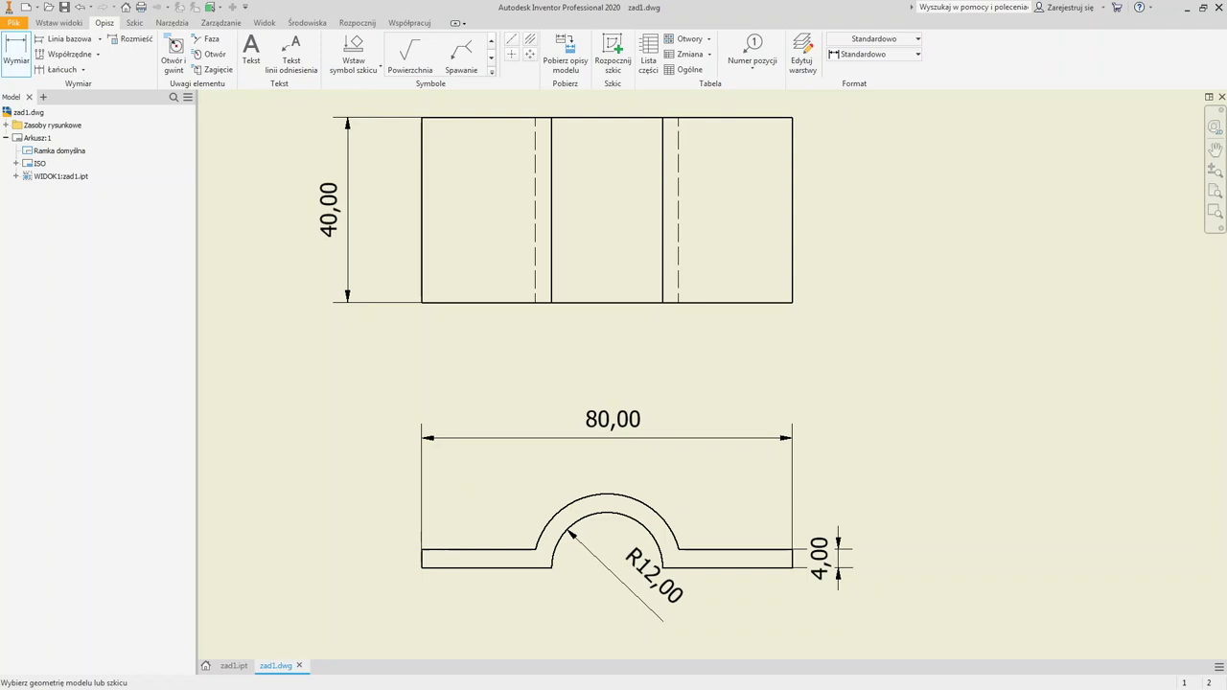
left_click(232, 667)
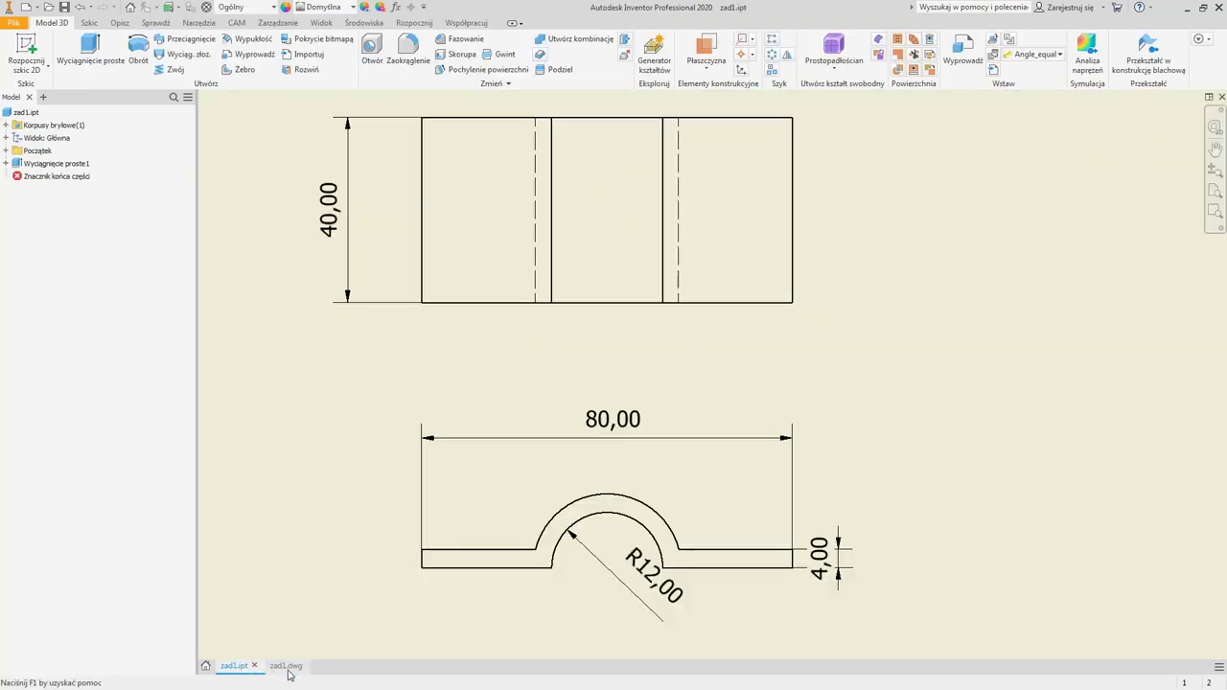
left_click(287, 667)
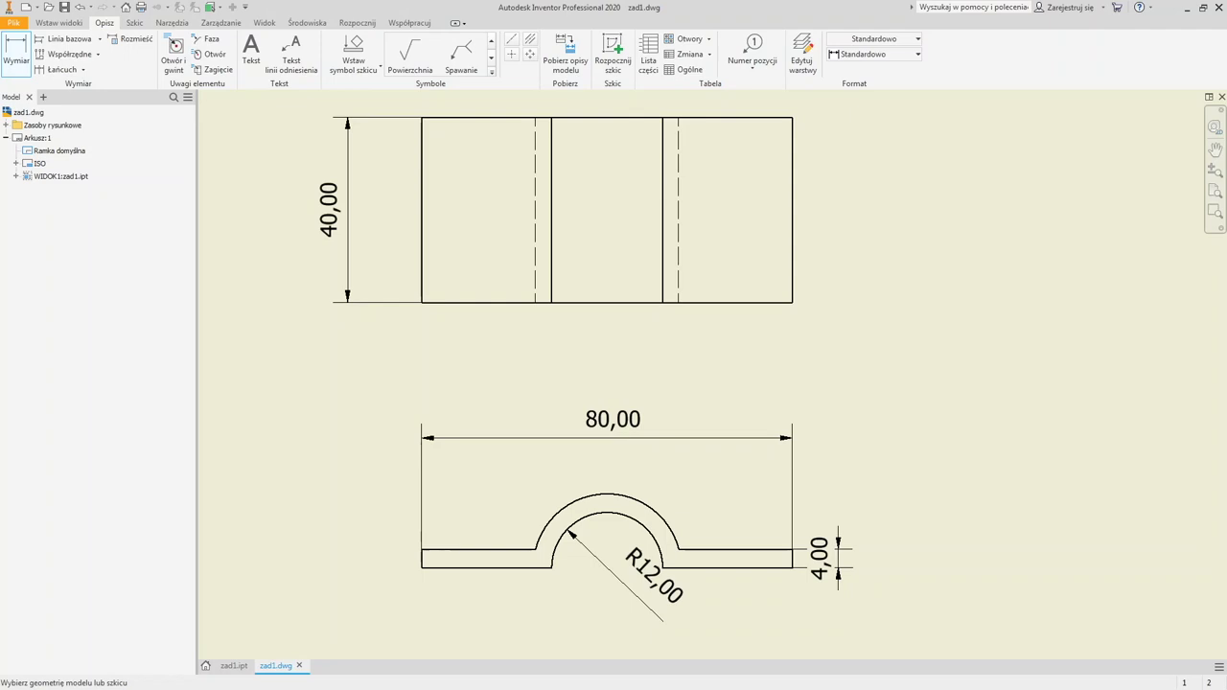
Step: Open the sketch of the zad1.ipt extrusion, examine its dimensions and constraints for missing definition, and finish the sketch
key("ctrl+Tab")
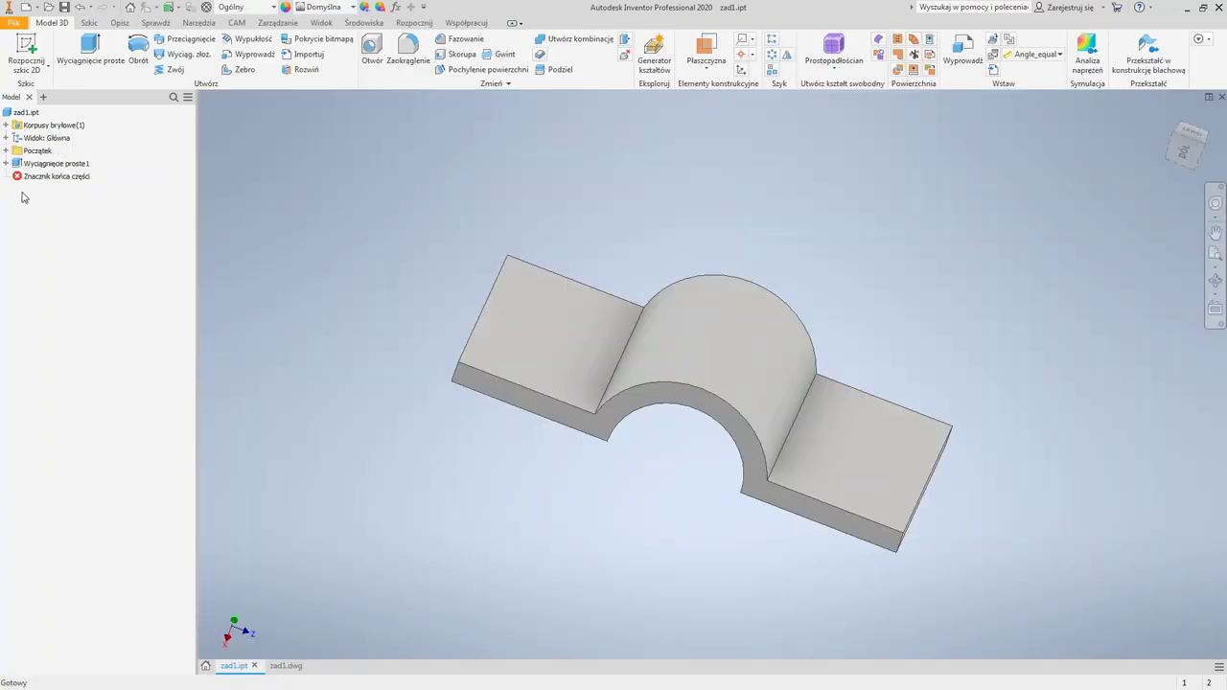
left_click(5, 163)
double_click(43, 176)
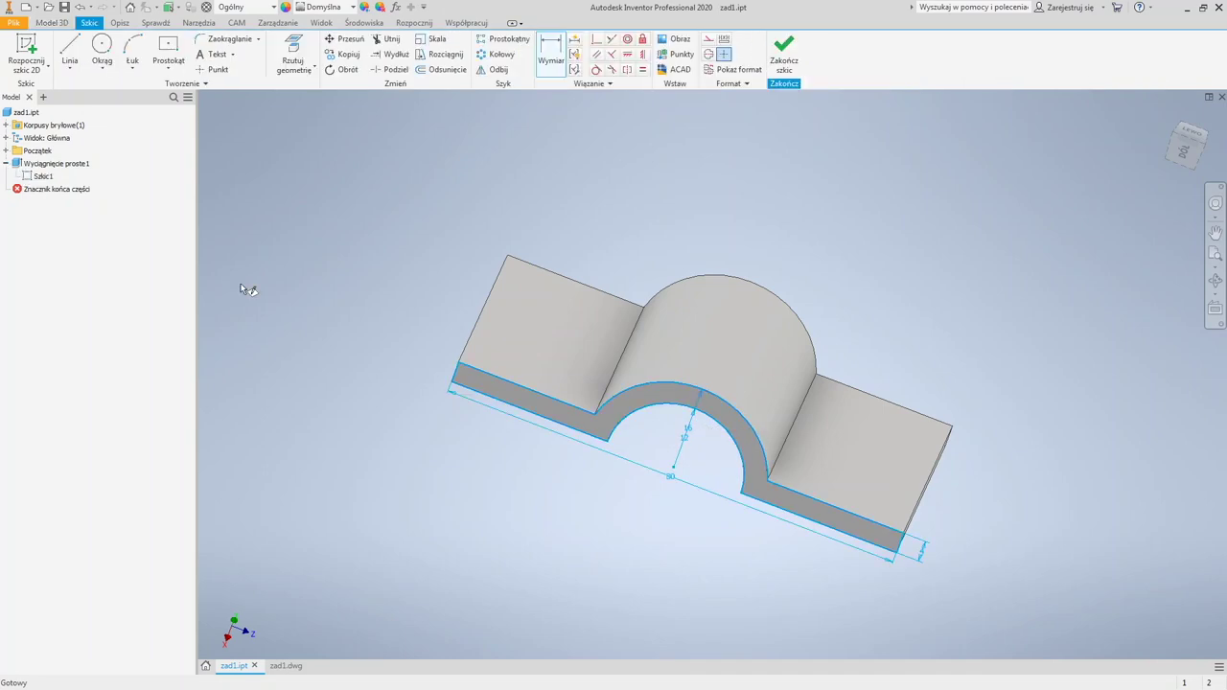
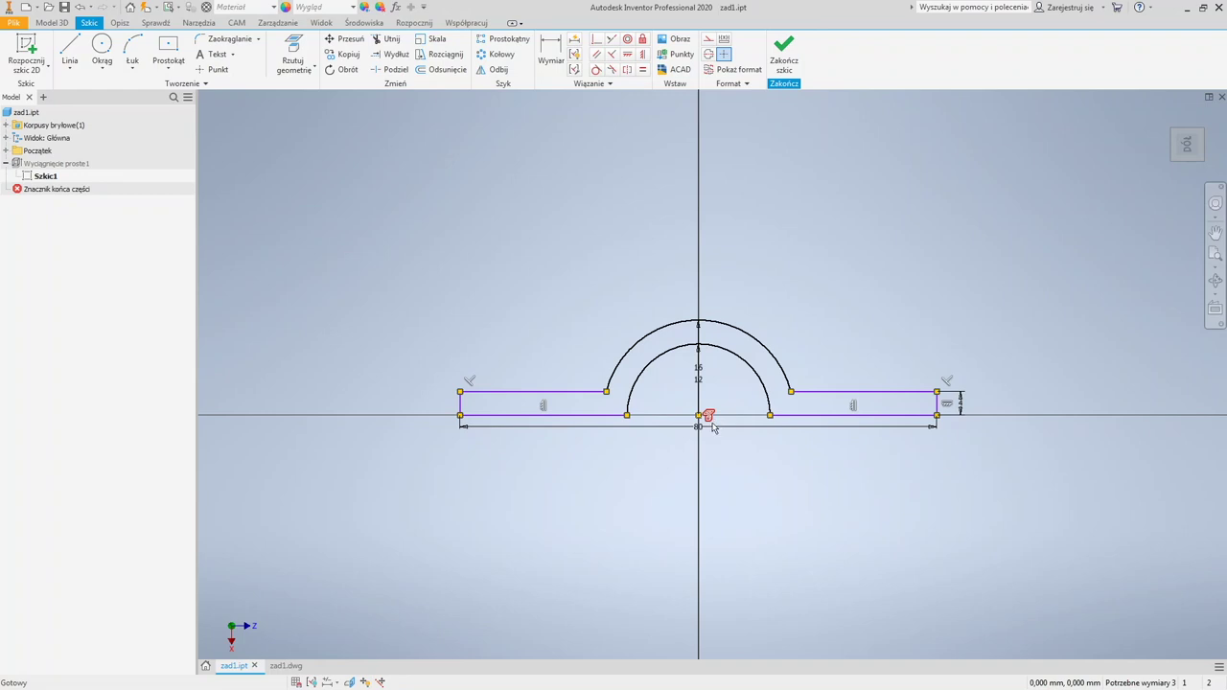
mouse_move(715, 457)
middle_mouse_down()
mouse_move(662, 447)
mouse_move(539, 342)
middle_mouse_up()
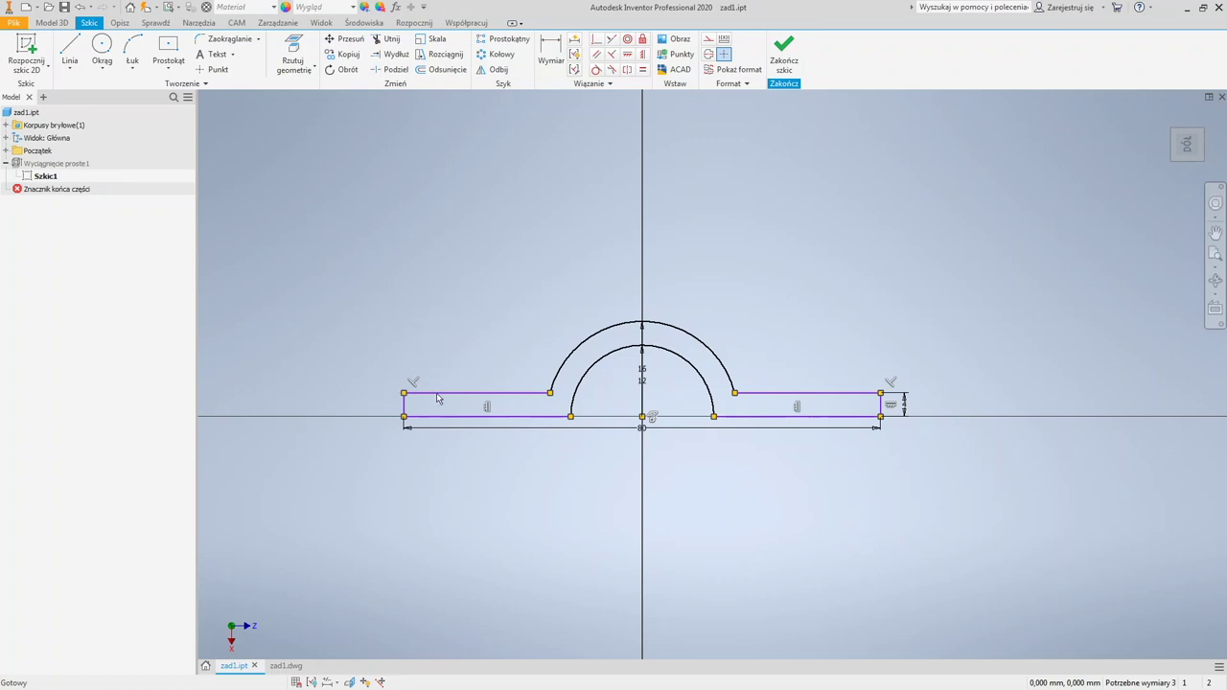
left_click(703, 371)
key("Escape")
mouse_move(541, 422)
left_mouse_down()
mouse_move(535, 466)
mouse_move(531, 420)
mouse_move(547, 429)
left_mouse_up()
left_click(784, 53)
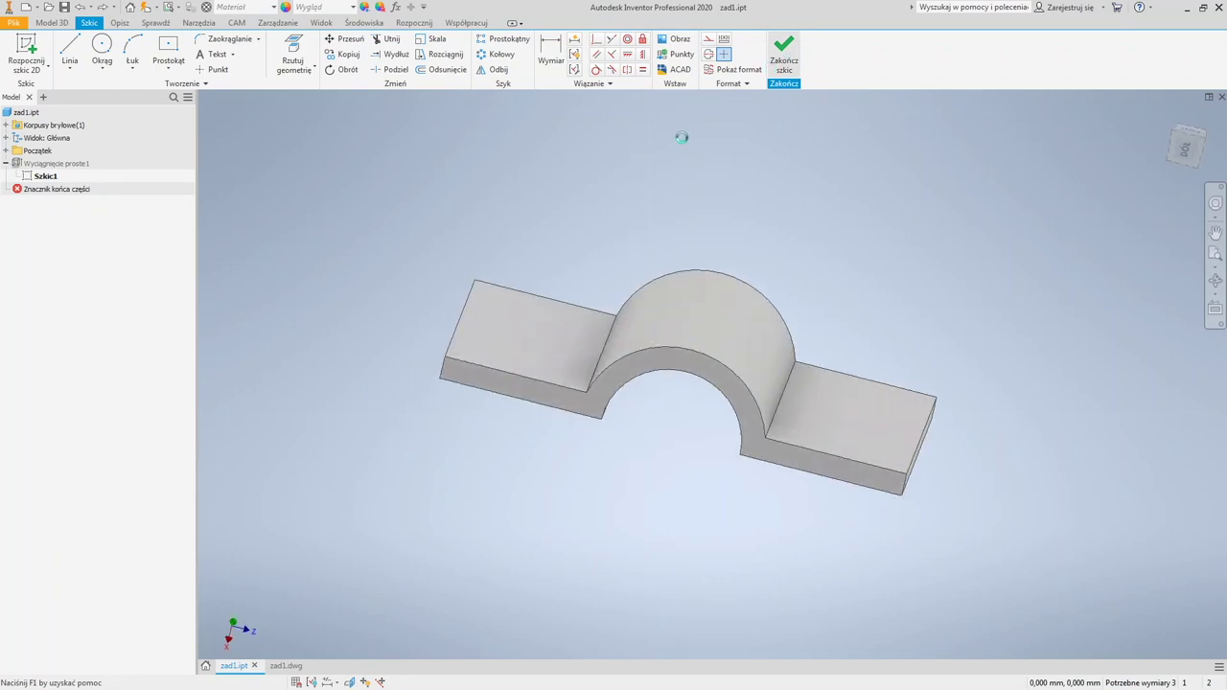
Step: Reopen the sketch under the zad1 extrusion, examine the profile dimensions and the two arc radii, and finish the sketch
mouse_move(583, 430)
middle_mouse_down("shift")
mouse_move(592, 405)
mouse_move(606, 459)
middle_mouse_up("shift")
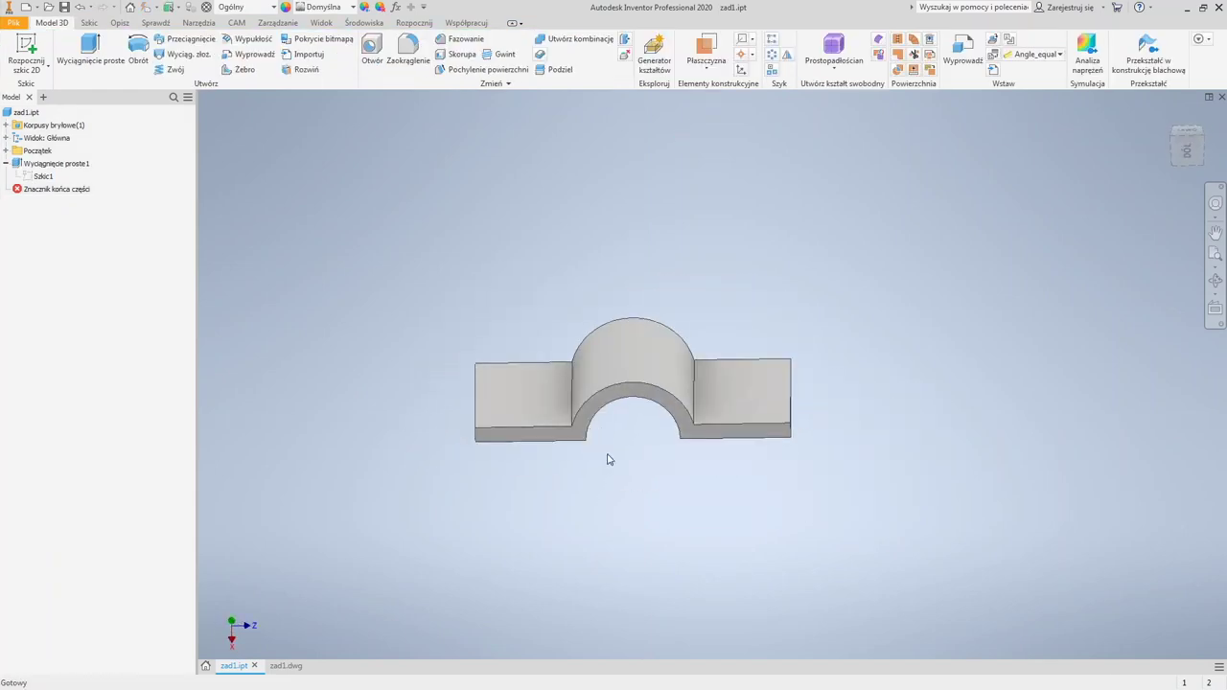
left_click(38, 177)
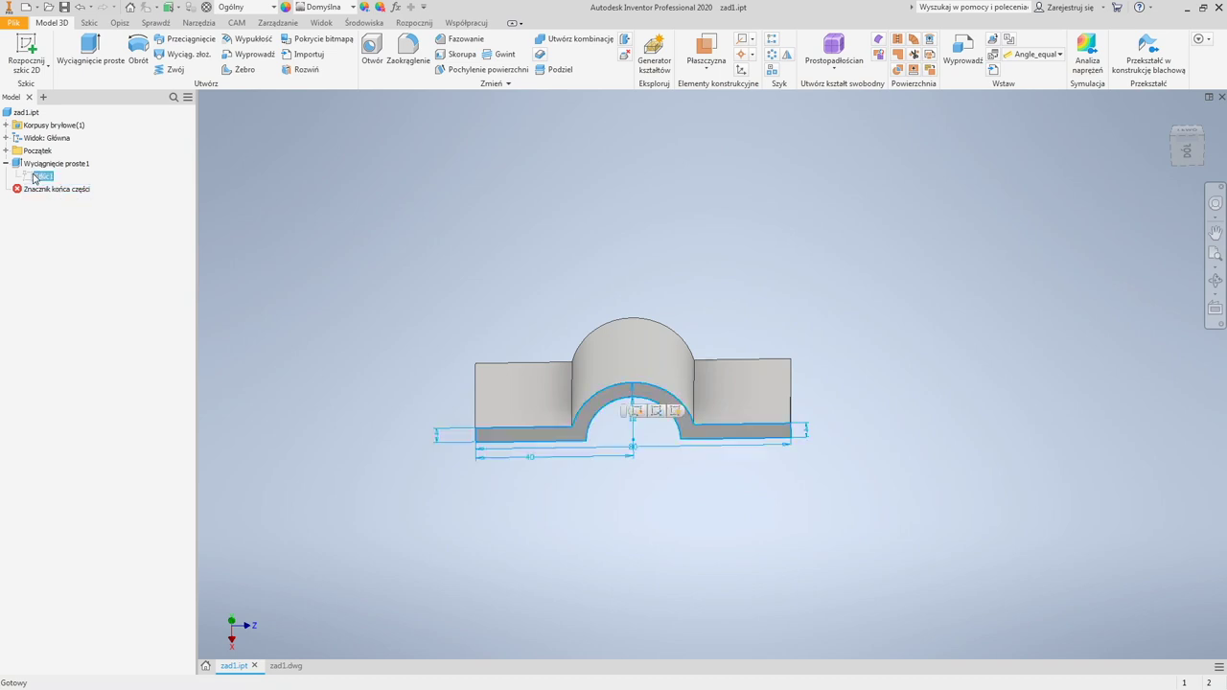
middle_click_drag(346, 389, 291, 405)
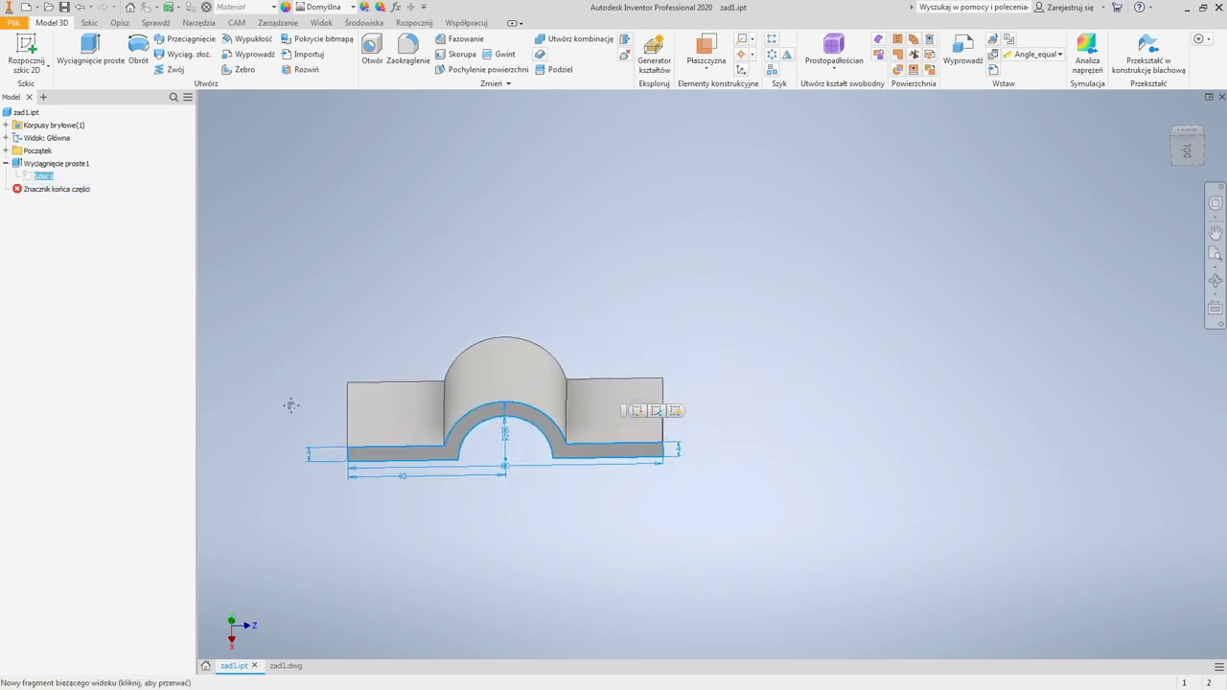
double_click(42, 177)
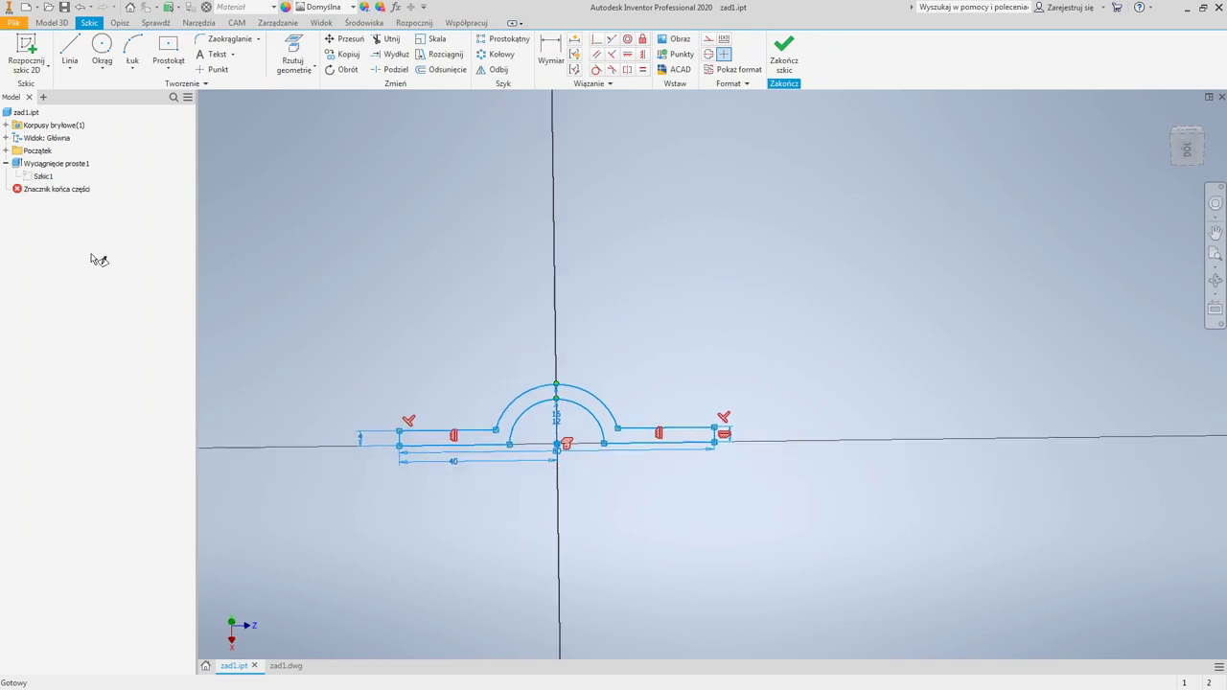
scroll(436, 422, "up", 7)
middle_click_drag(473, 422, 438, 428)
scroll(441, 427, "down", 3)
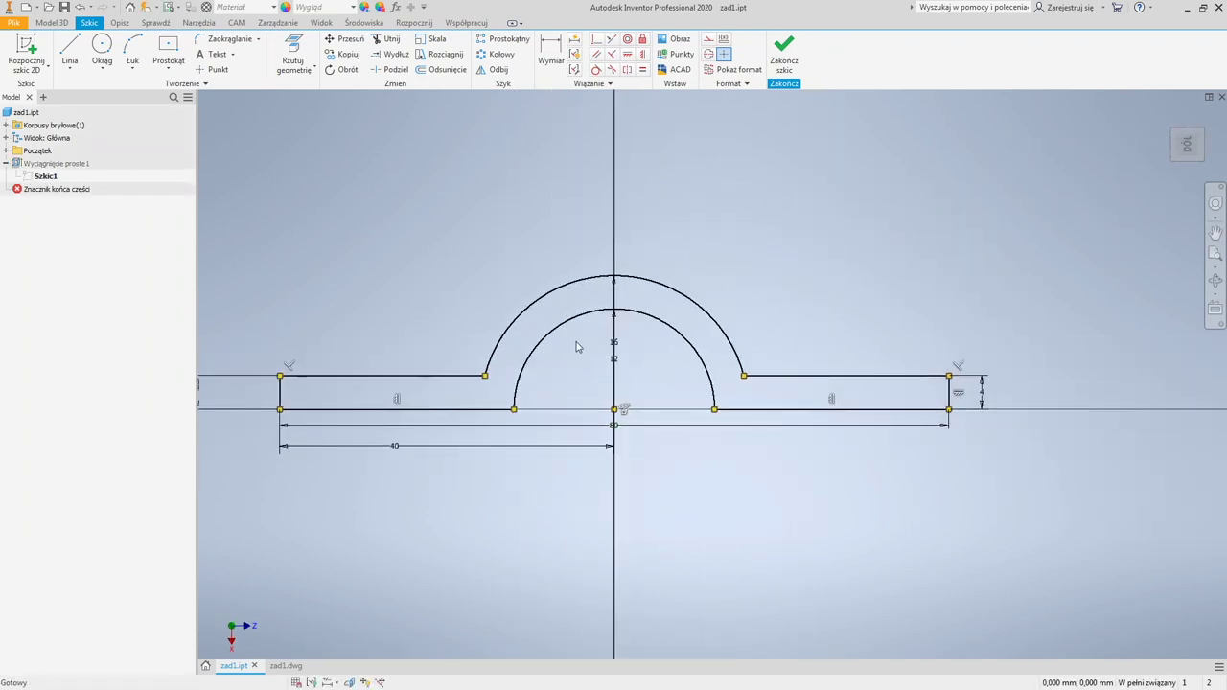
left_click(623, 348)
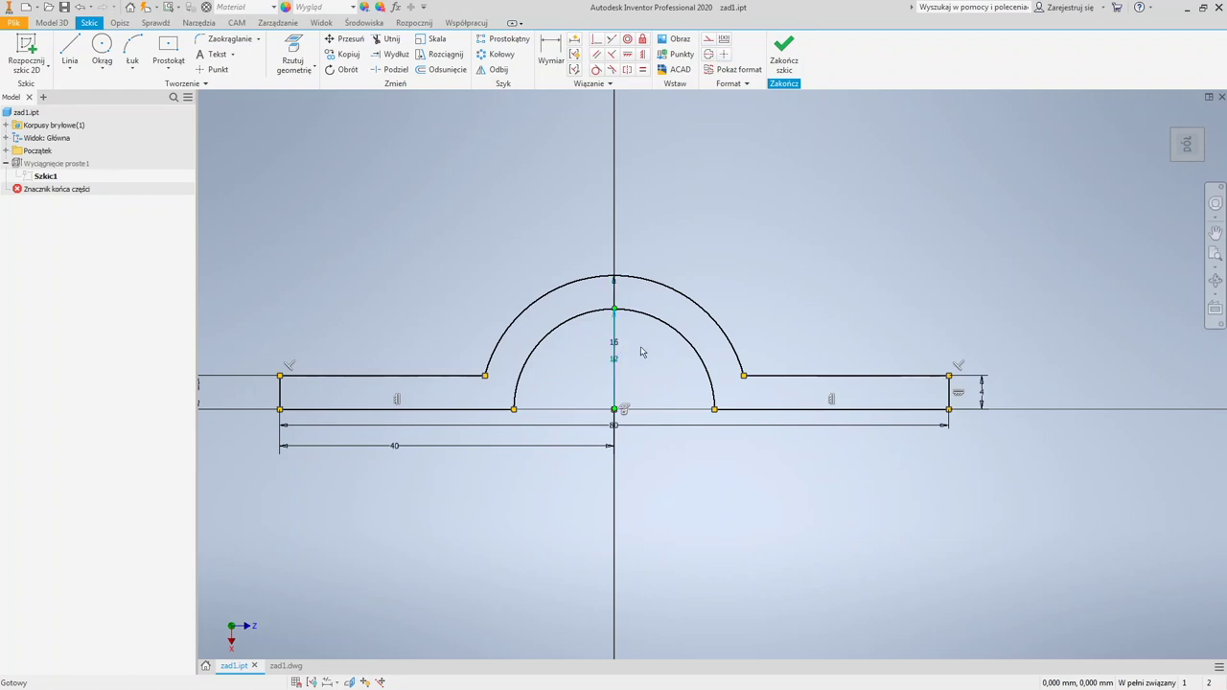
left_click(614, 293, "ctrl")
left_click(617, 282)
middle_click_drag(409, 370, 438, 362)
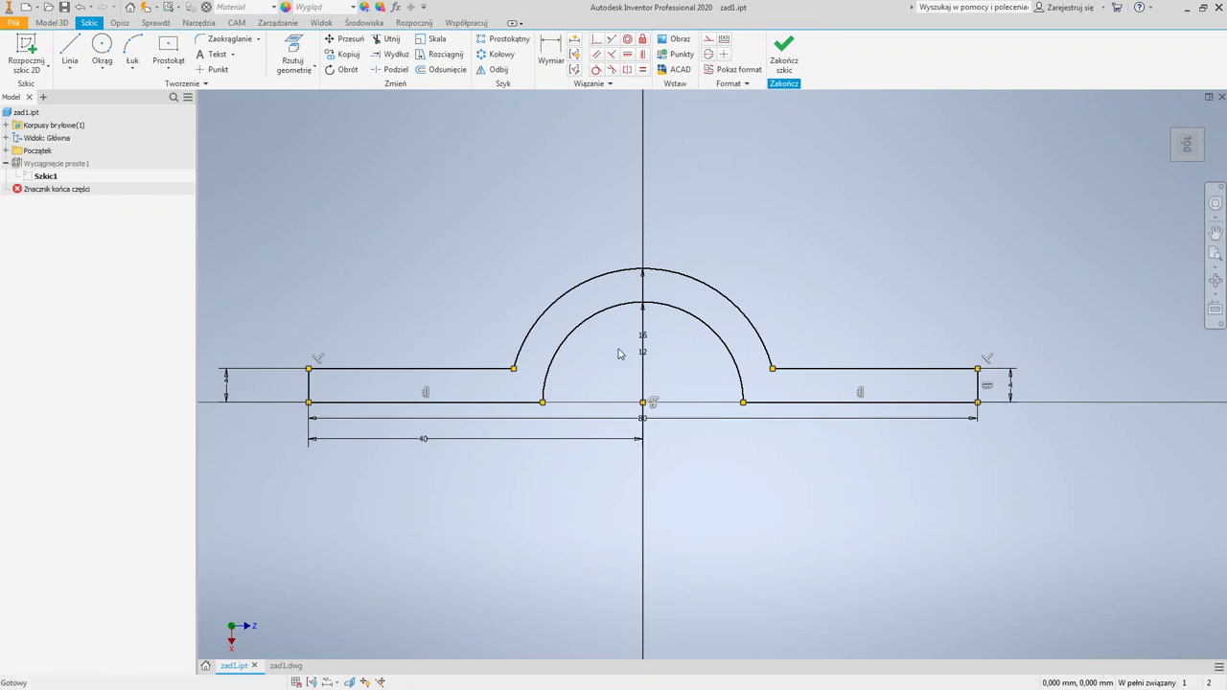
left_click(784, 55)
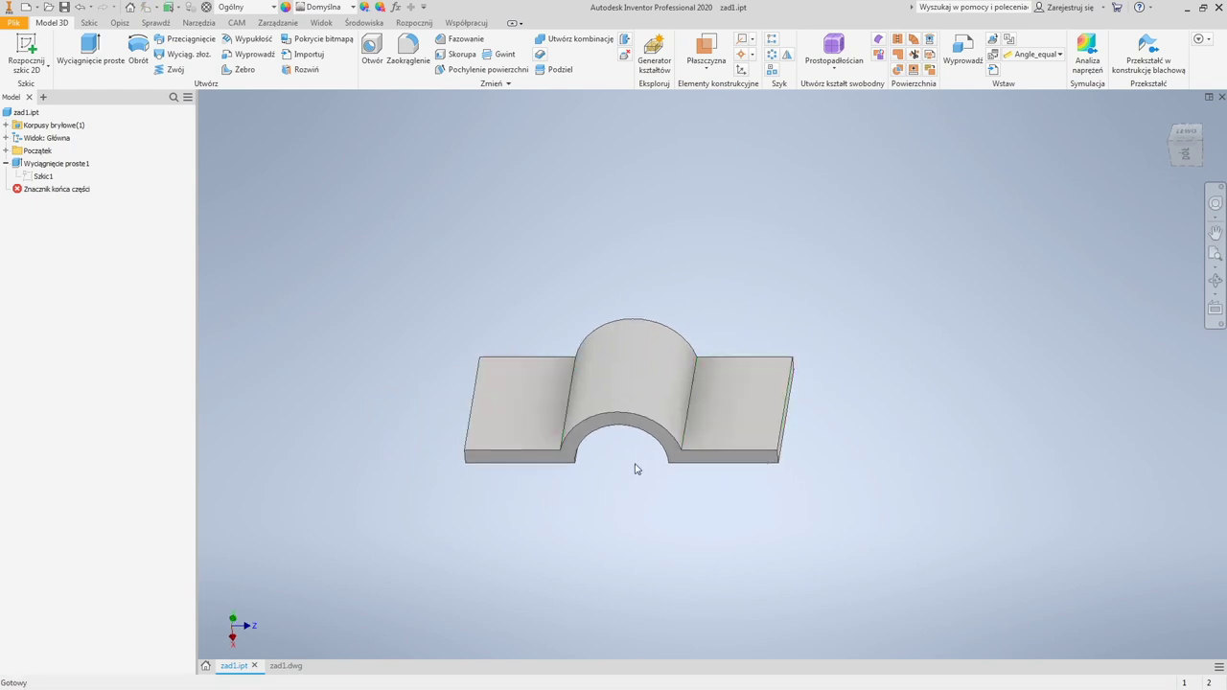
Step: Open the zad3.ipt part from the Warsztaty project's recent documents
left_click(204, 666)
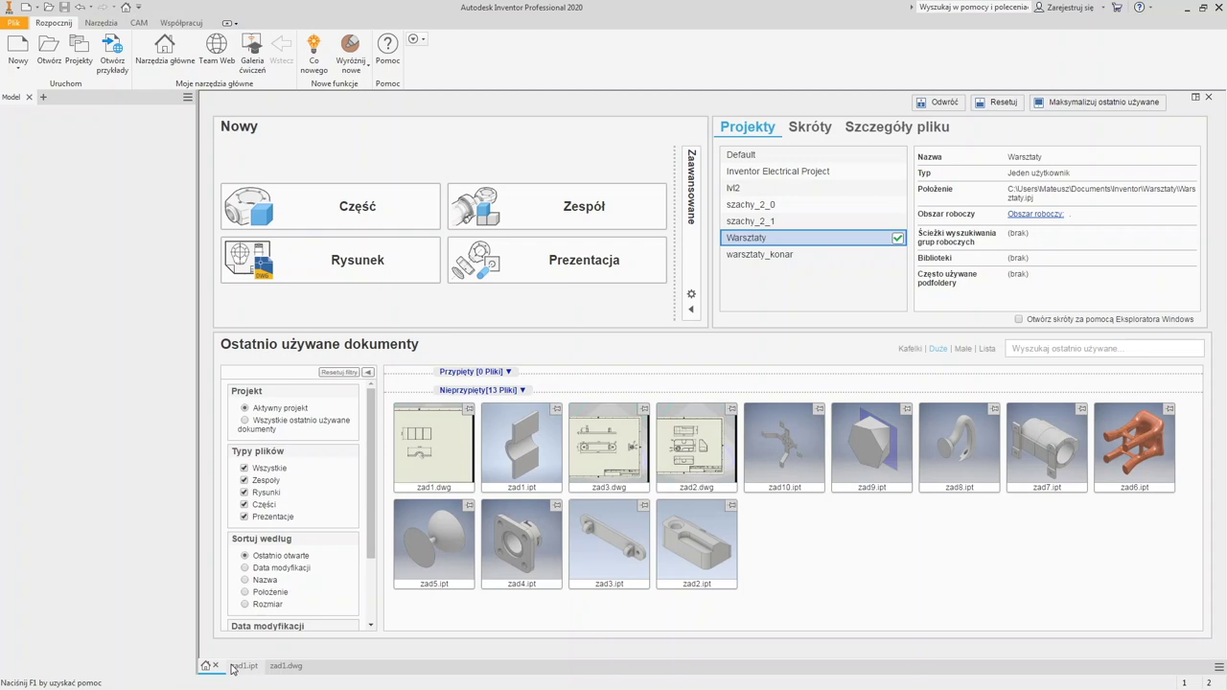
left_click(232, 668)
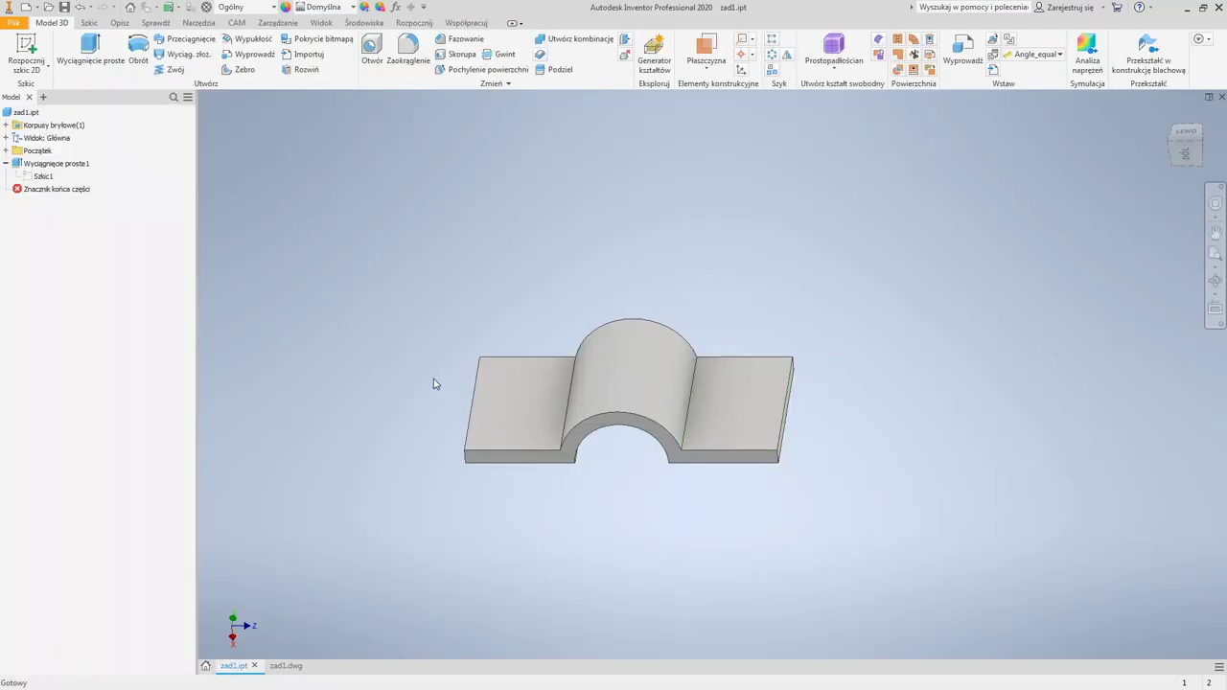
left_click(204, 665)
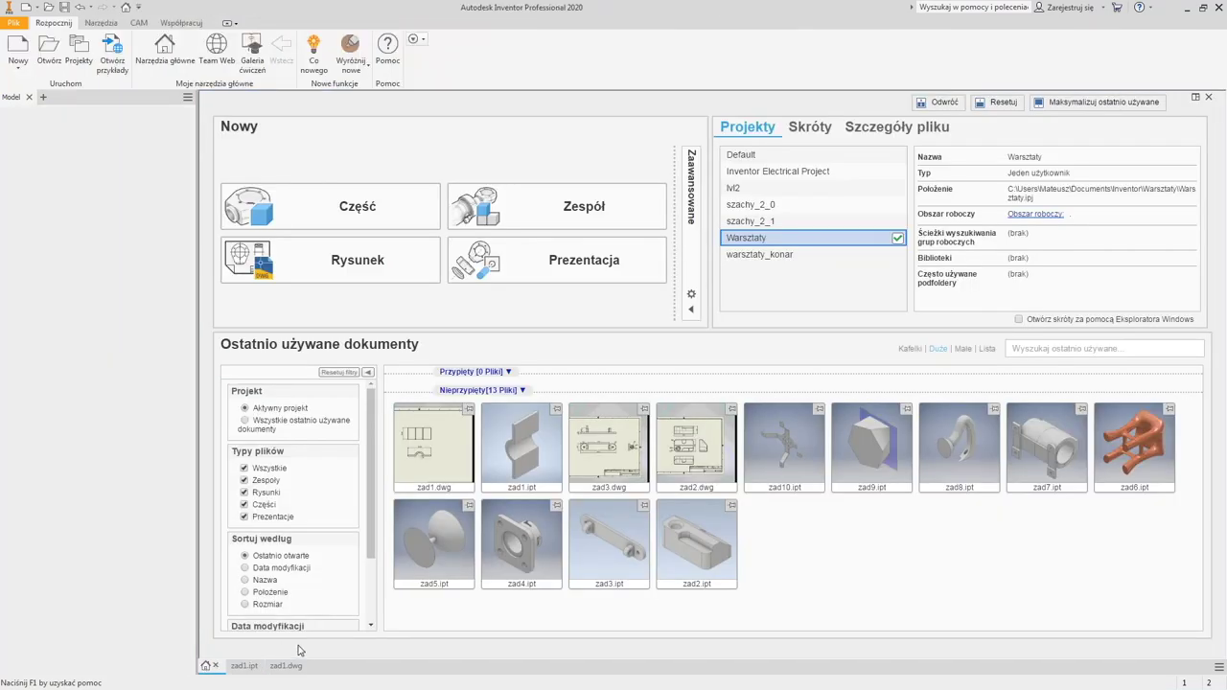
mouse_move(619, 575)
left_click(618, 554)
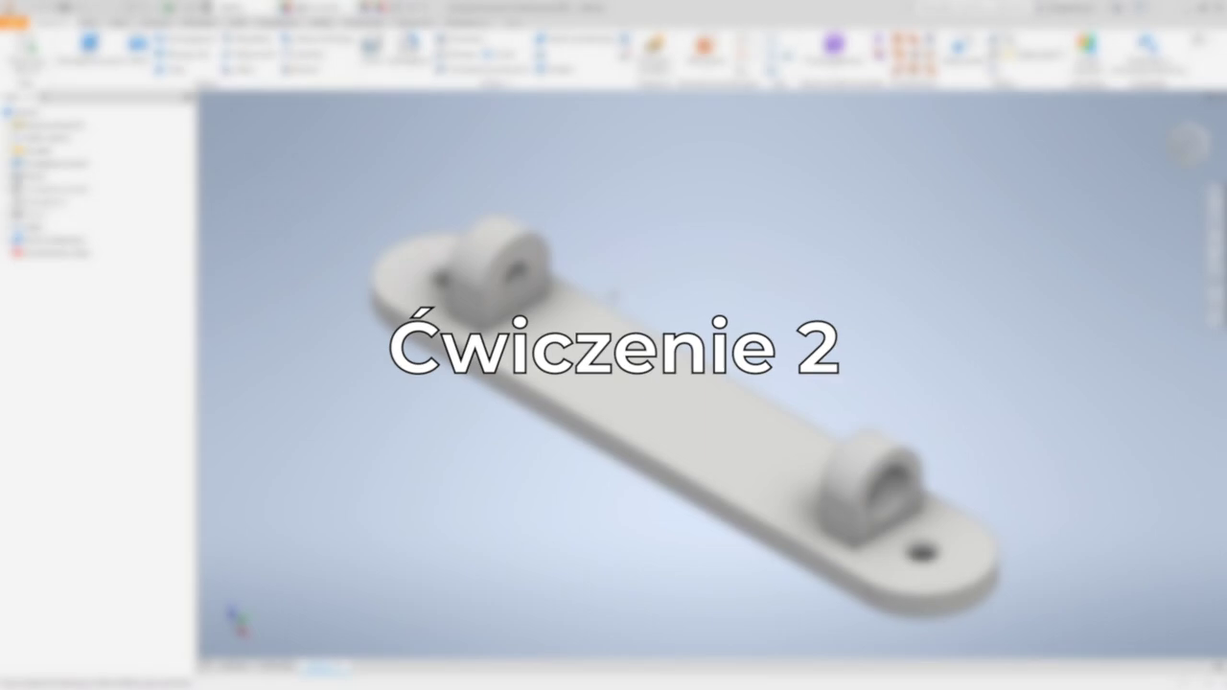
Step: Examine the zad3 part from several sides, including its rounded base plate, the two upright lugs and the mounting holes
left_click_drag(608, 288, 665, 419)
key("Escape")
key("Escape")
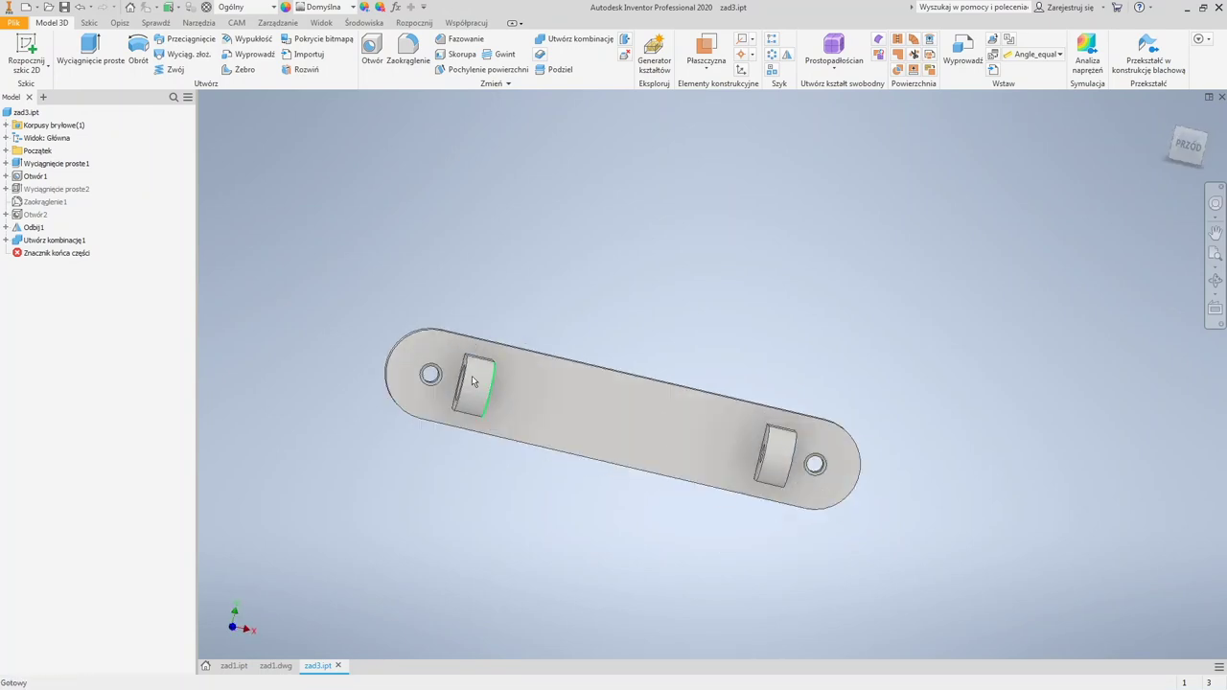
key("F4")
mouse_move(796, 404)
left_mouse_down()
mouse_move(761, 397)
mouse_move(739, 313)
mouse_move(755, 299)
mouse_move(786, 405)
left_mouse_up()
key("Escape")
scroll(835, 460, "down", 5)
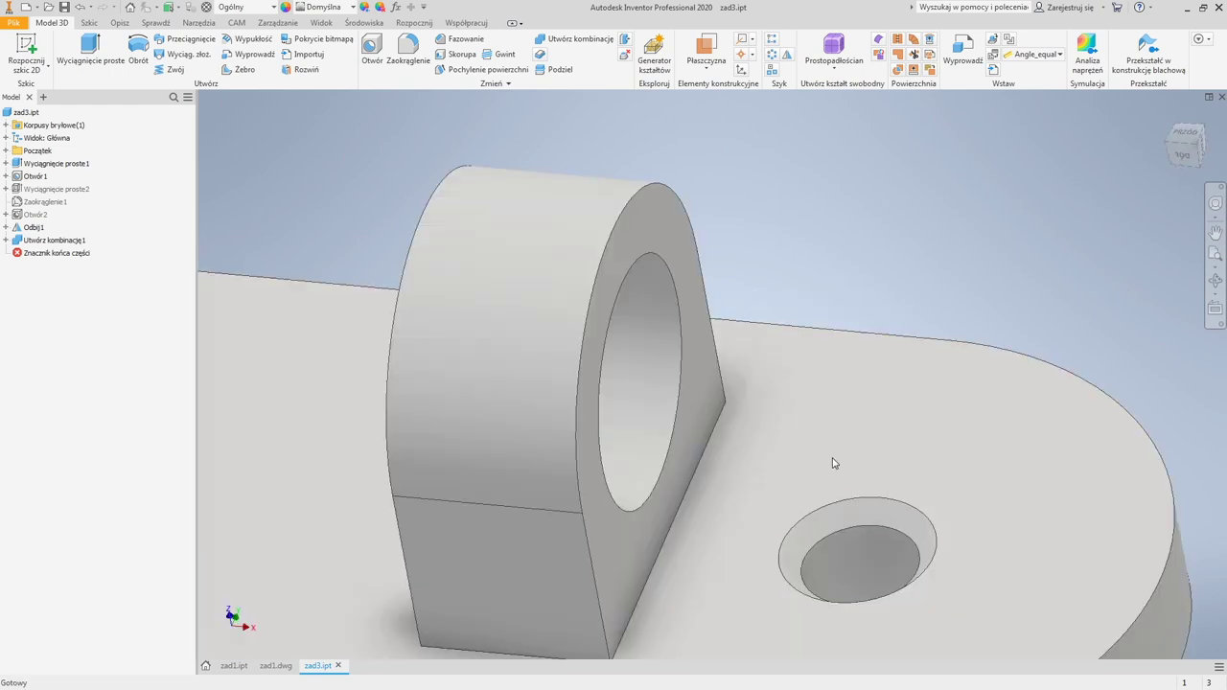
scroll(853, 523, "up", 5)
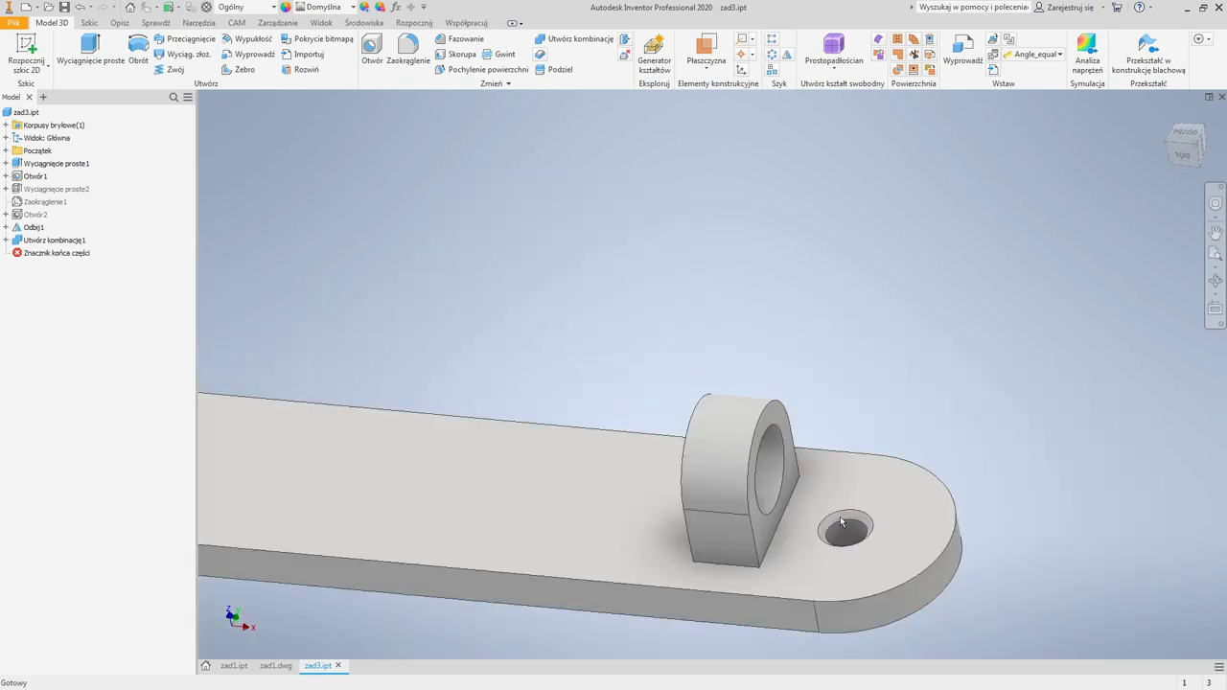
scroll(842, 522, "up", 5)
key("F4")
mouse_move(834, 517)
left_mouse_down()
mouse_move(777, 502)
mouse_move(827, 502)
mouse_move(811, 525)
mouse_move(822, 543)
mouse_move(832, 537)
left_mouse_up()
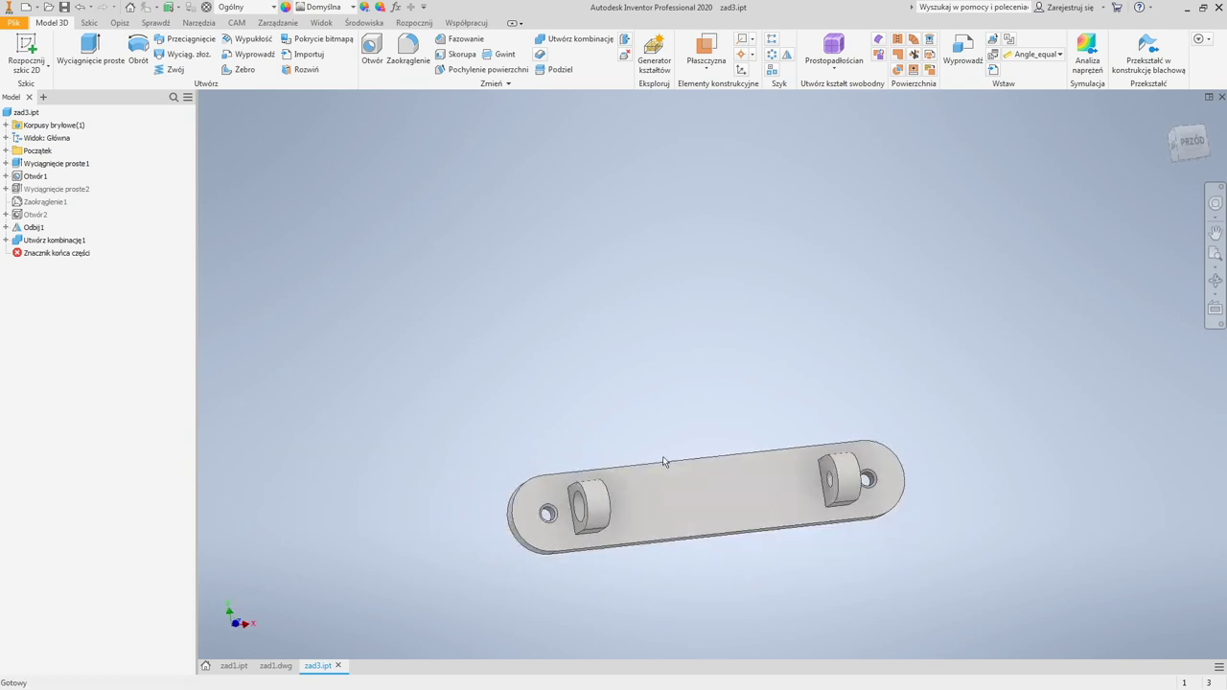
key("F4")
left_click_drag(623, 498, 568, 502)
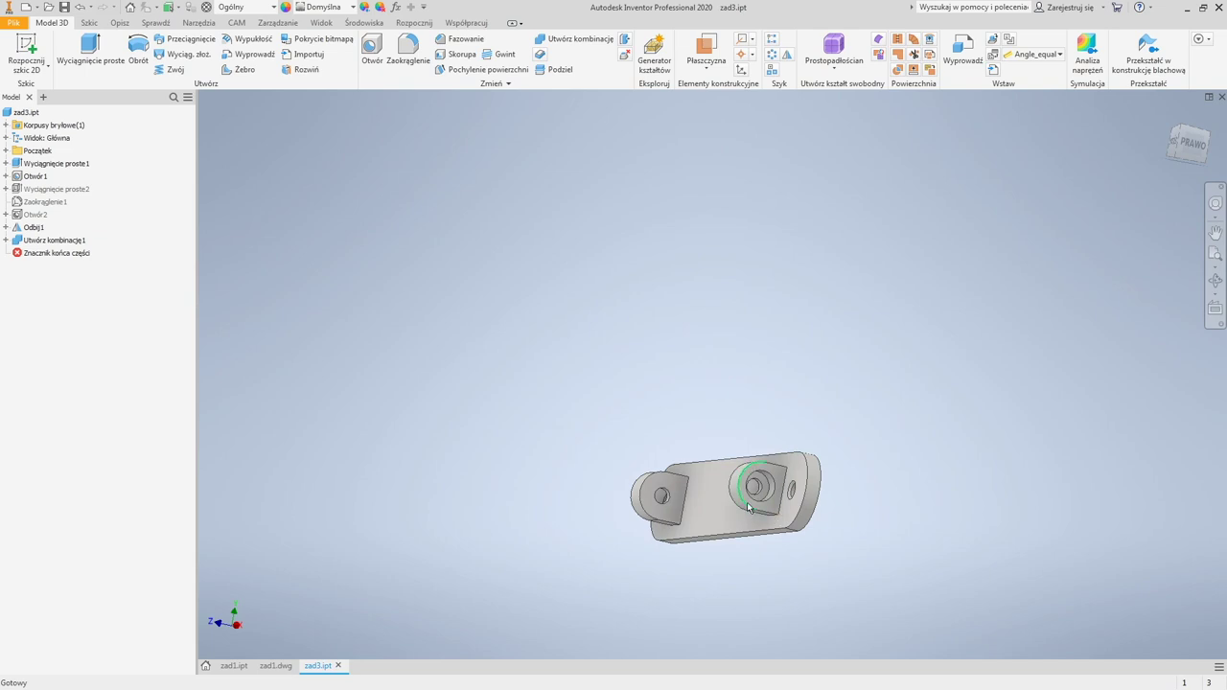
key("F4")
left_click_drag(753, 508, 778, 489)
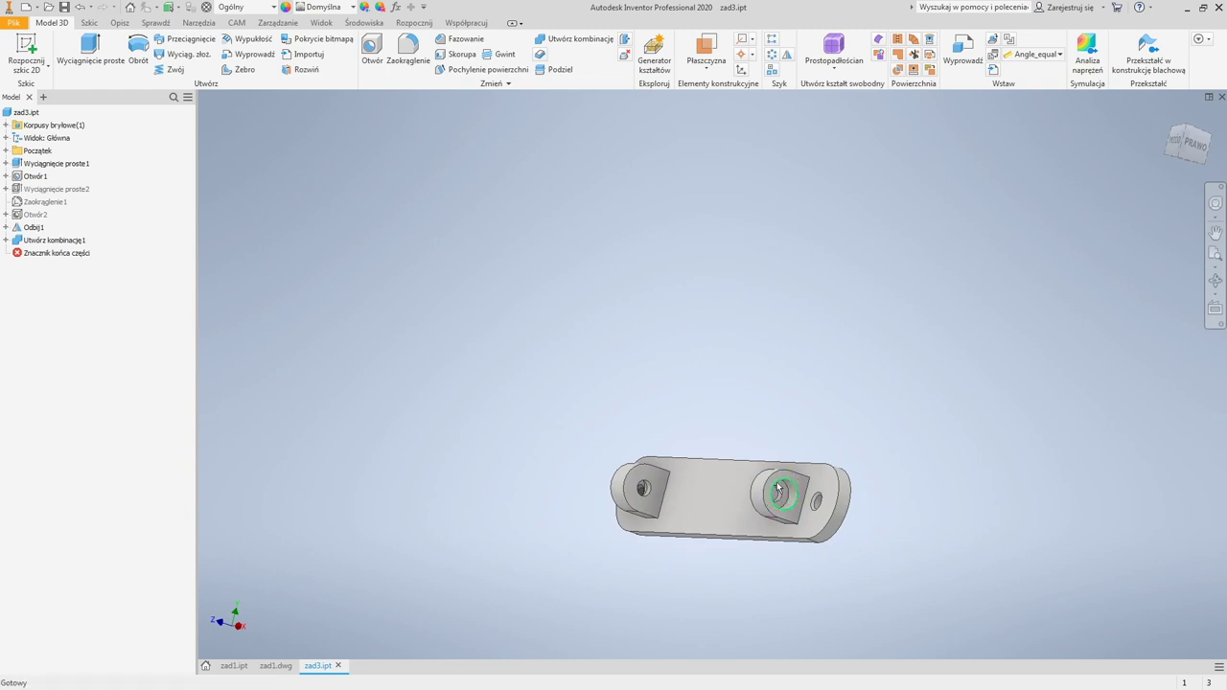
key("F5")
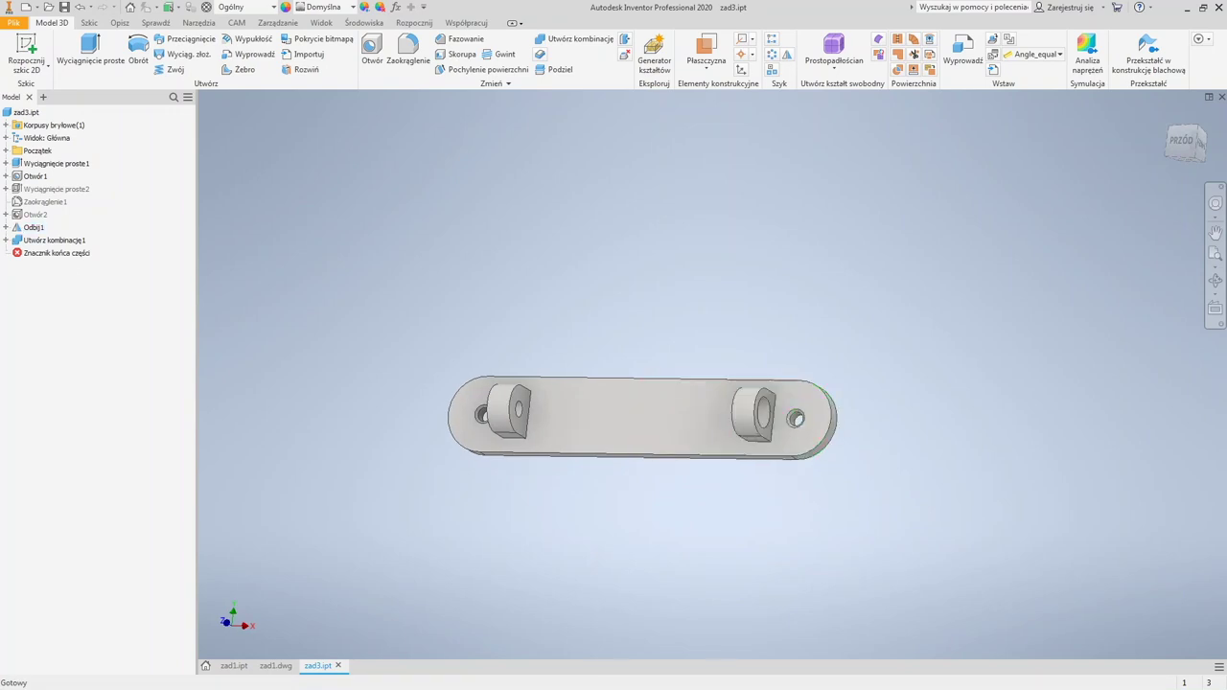
Step: Roll the zad3 part back by placing the end-of-part marker directly below the Otwór1 hole feature
left_click(36, 256)
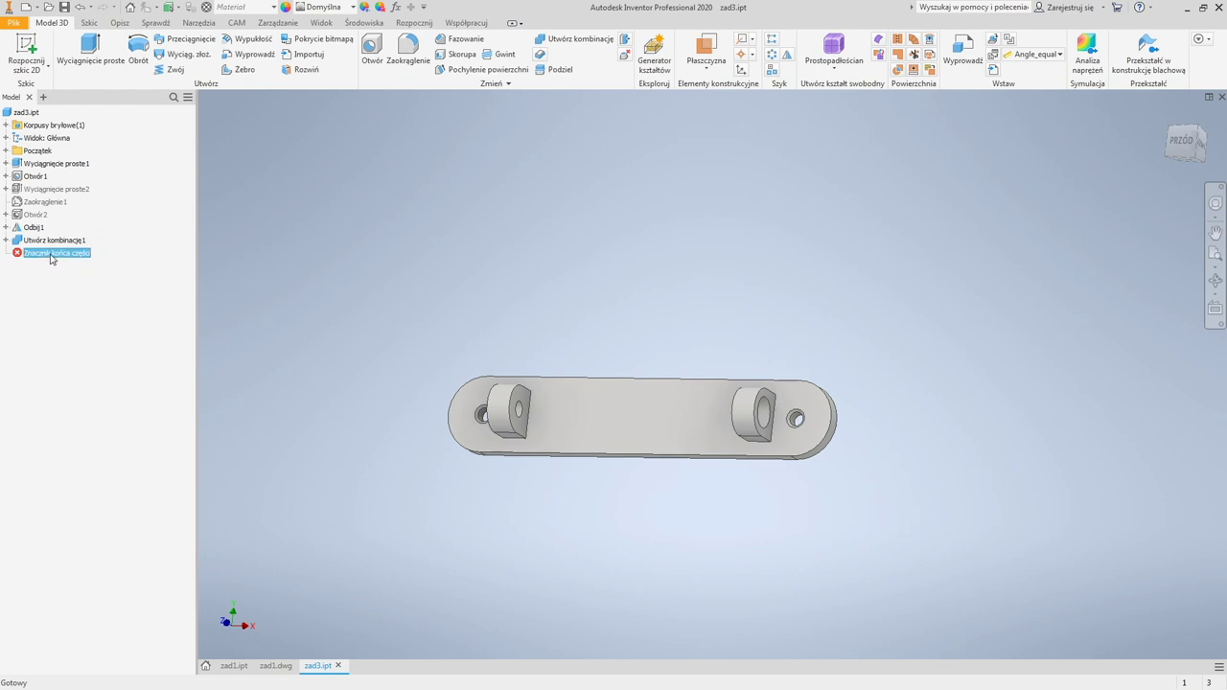
left_click_drag(51, 257, 30, 184)
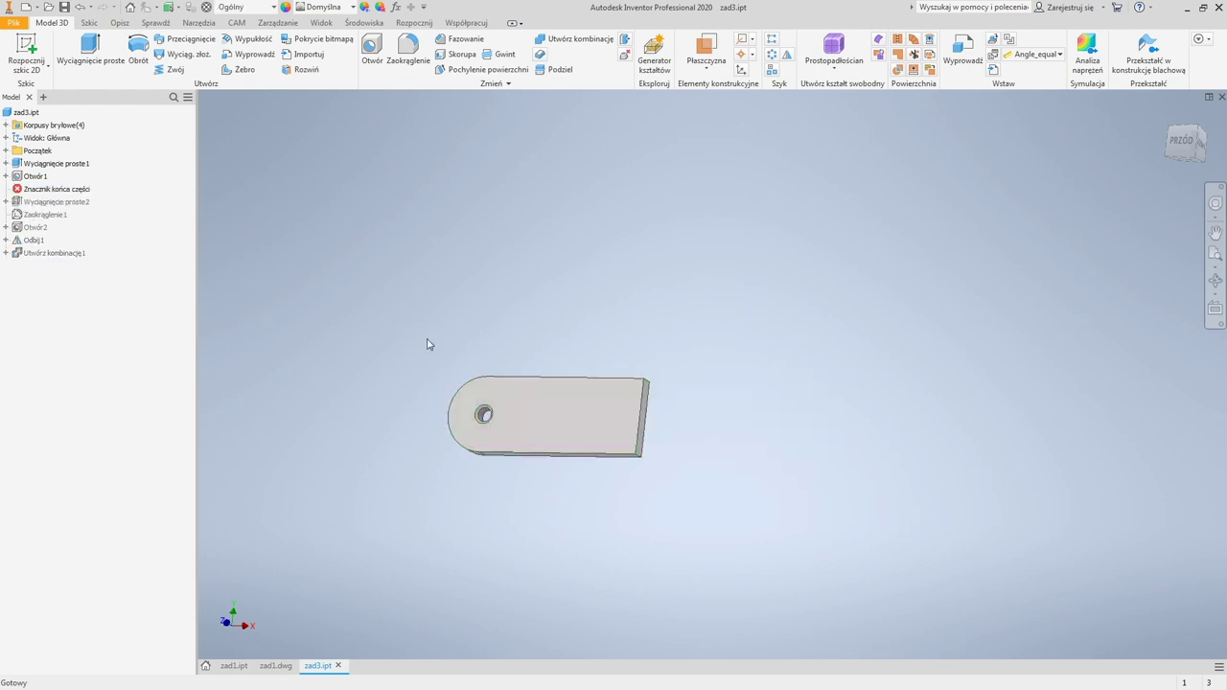
middle_click_drag(523, 342, 525, 360, "shift")
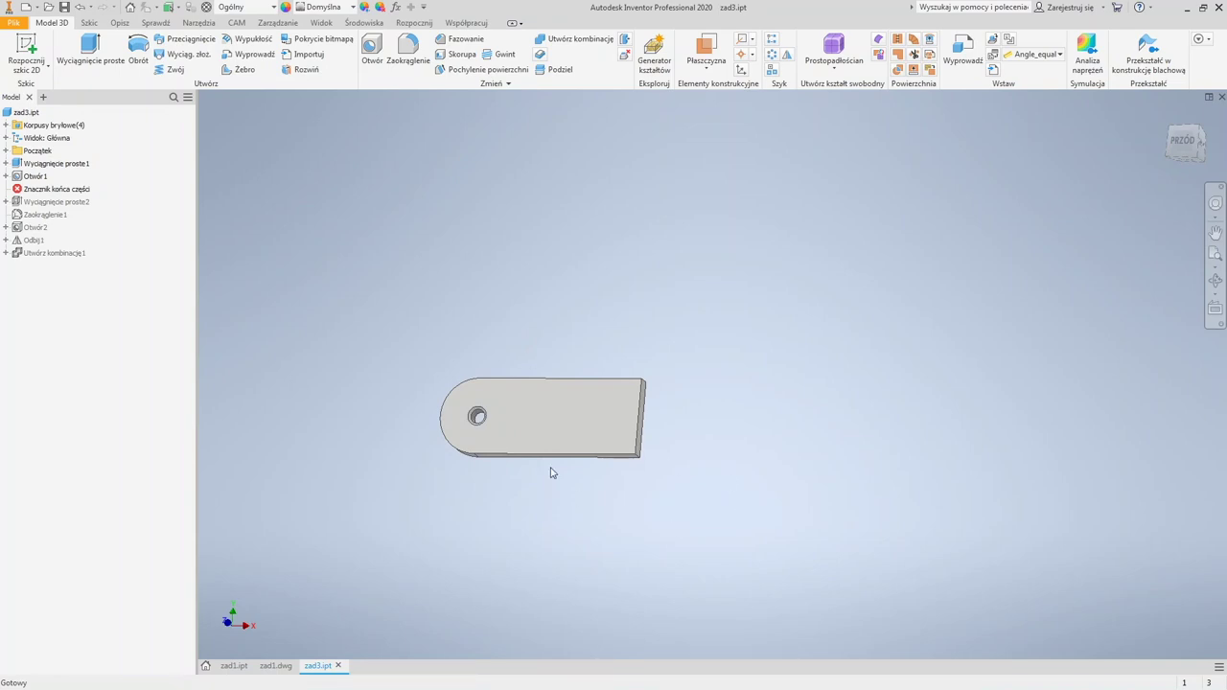
Step: Roll the zad3 part forward by placing the end-of-part marker directly below the Wyciągnięcie proste2 extrusion
left_click(6, 164)
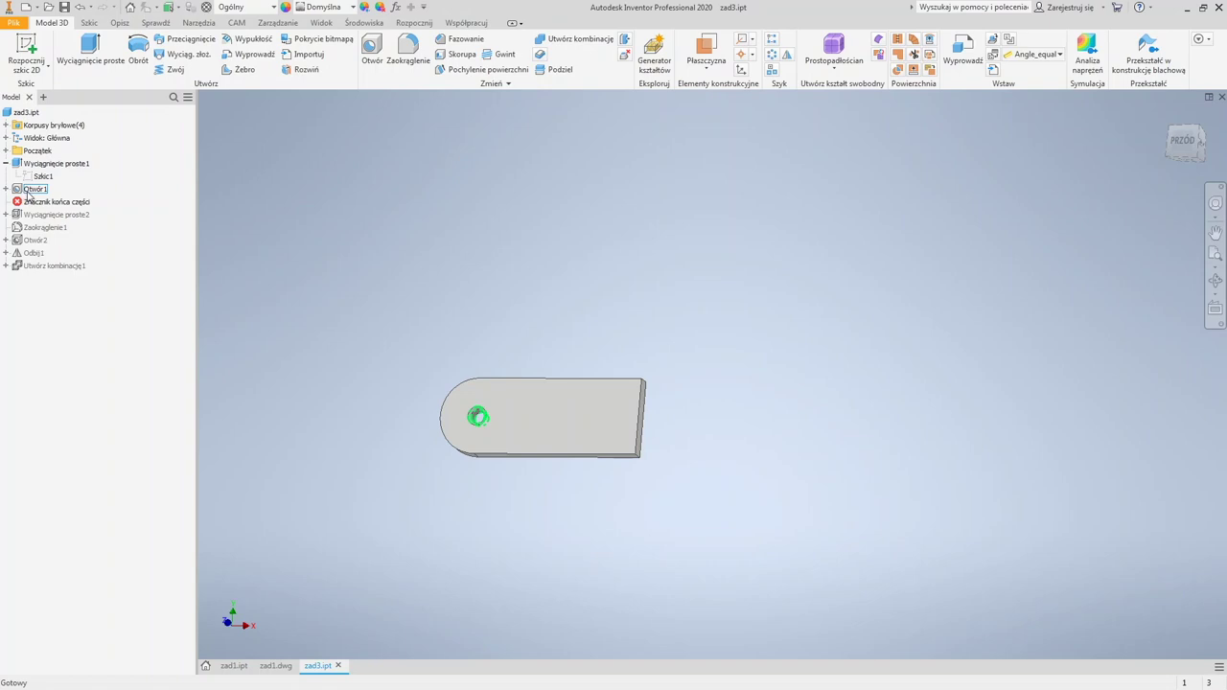
left_click(7, 165)
double_click(63, 192)
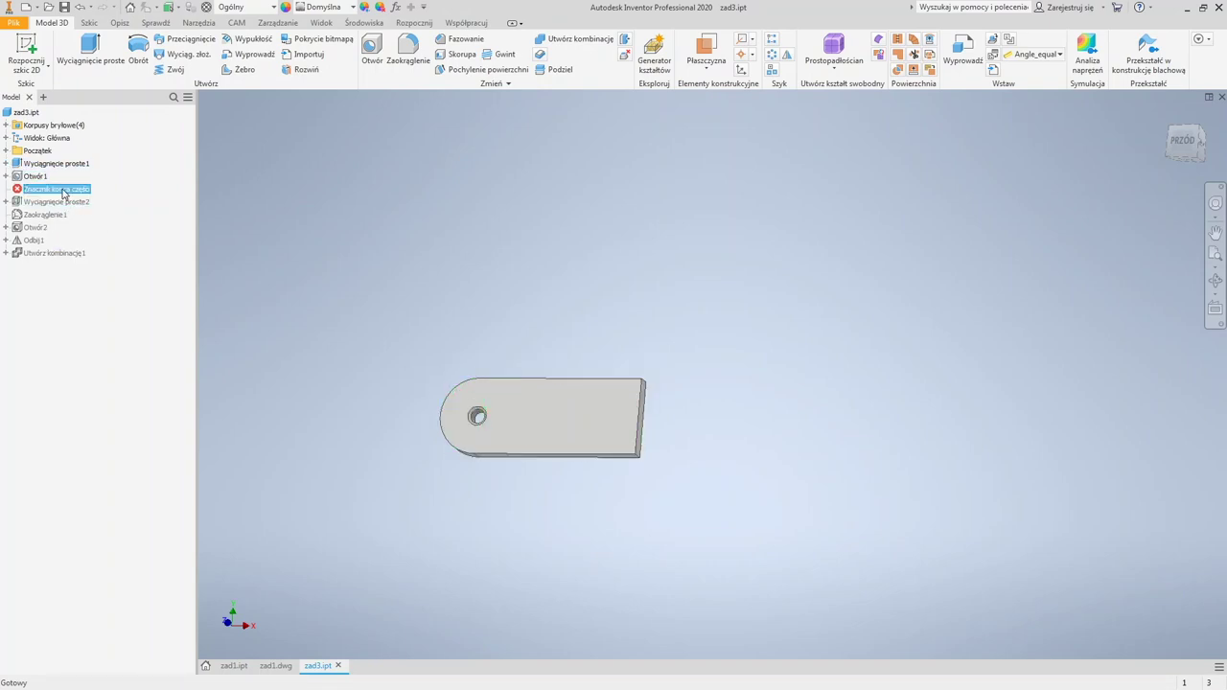
left_click_drag(43, 192, 48, 205)
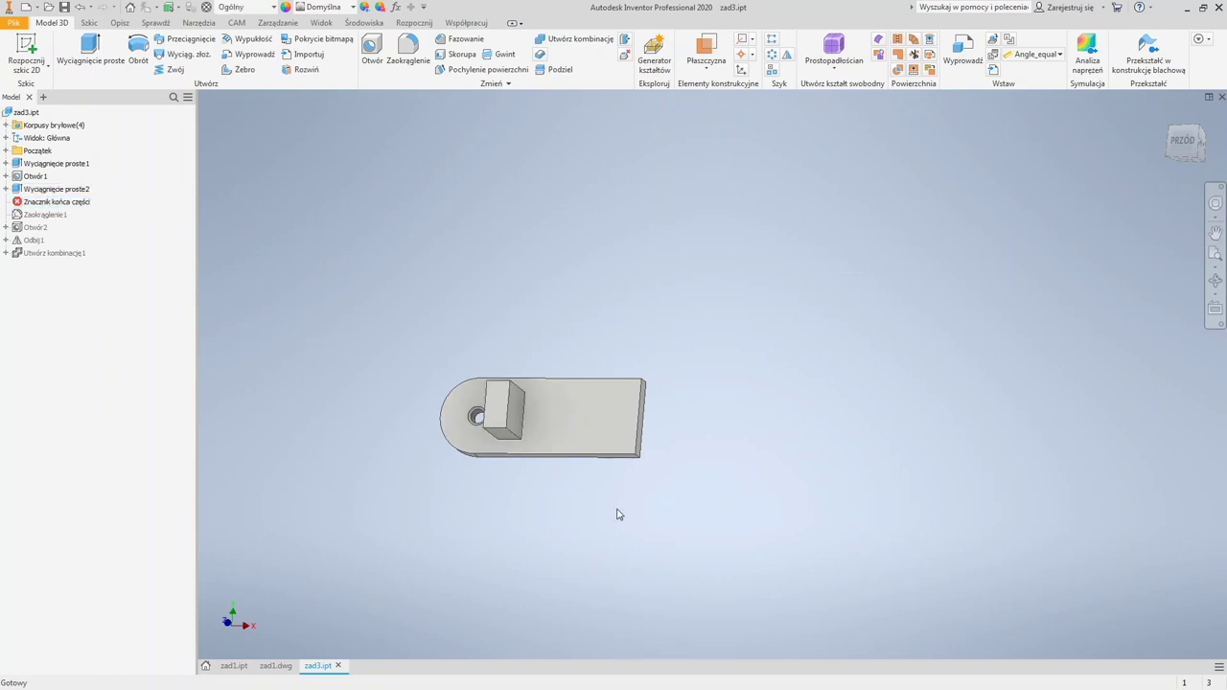
Step: Roll the part forward past the lug's fillet by placing the end-of-part marker directly below the Otwór2 hole feature
middle_click_drag(562, 419, 729, 406, "shift")
left_click(61, 203)
left_click_drag(62, 205, 44, 231)
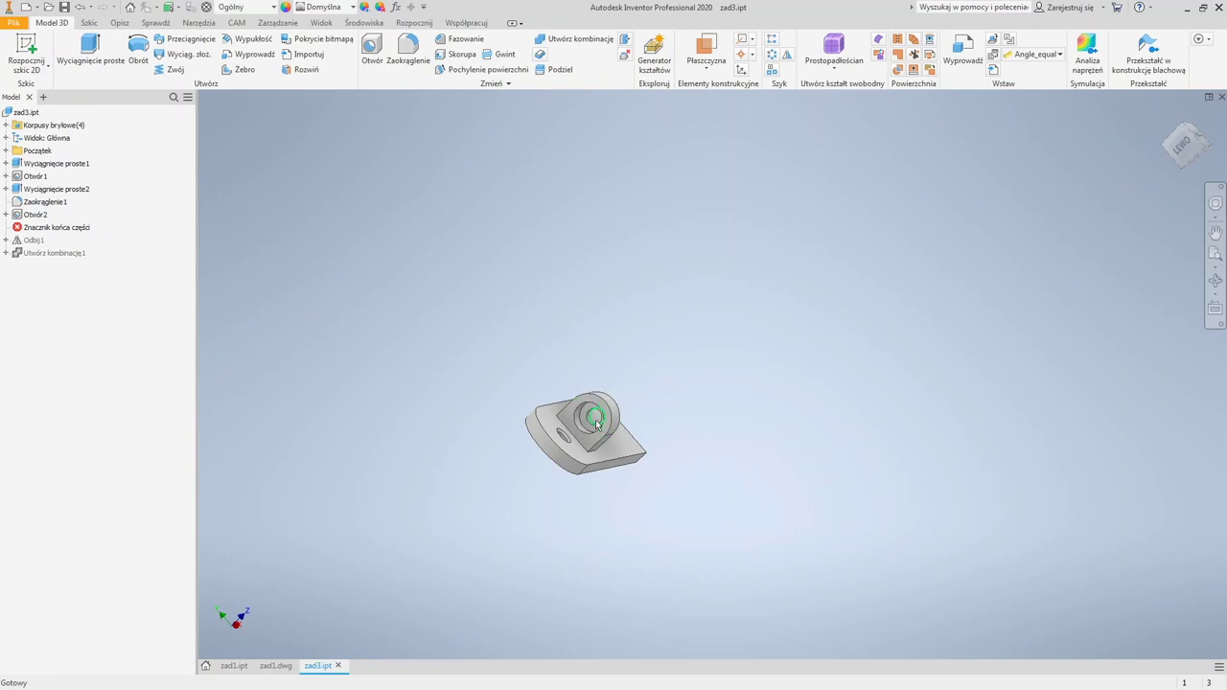
middle_click_drag(655, 421, 474, 424, "shift")
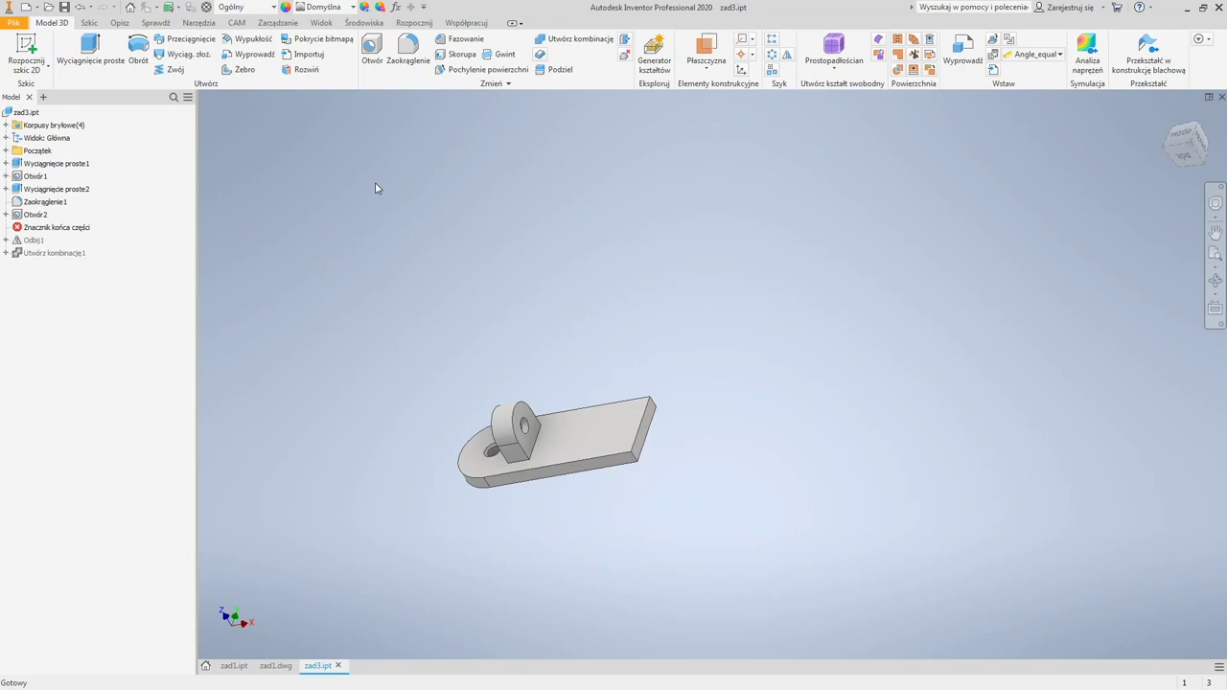
left_click(492, 84)
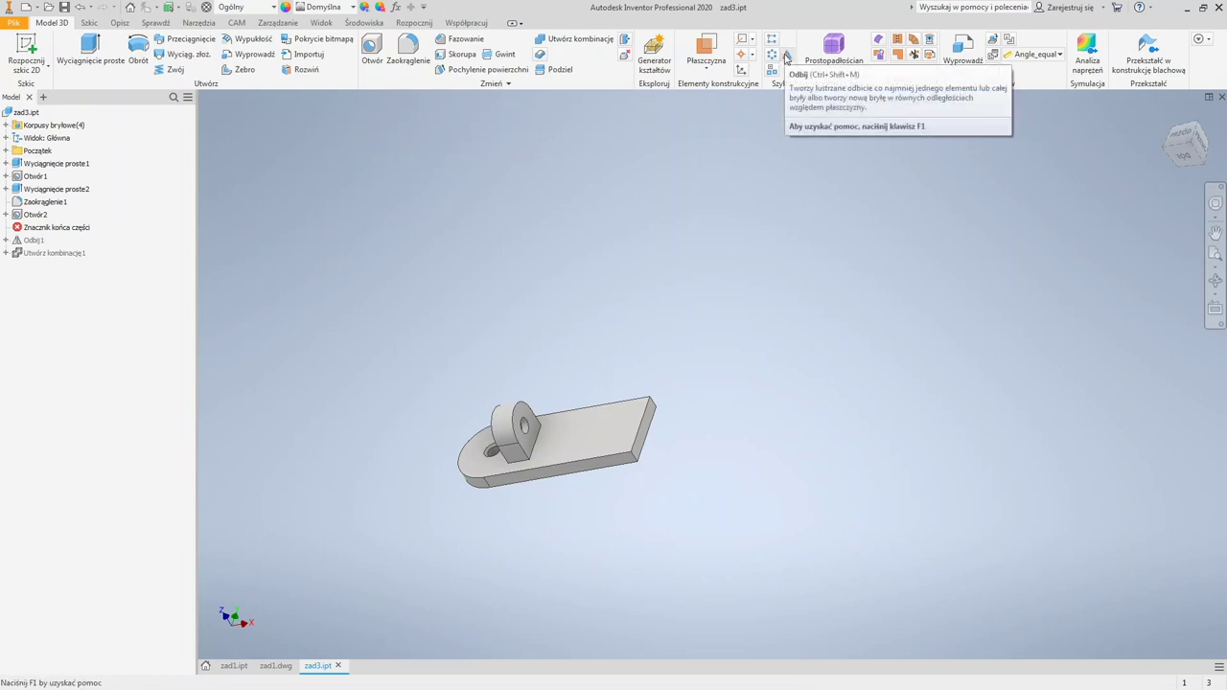
left_click(785, 58)
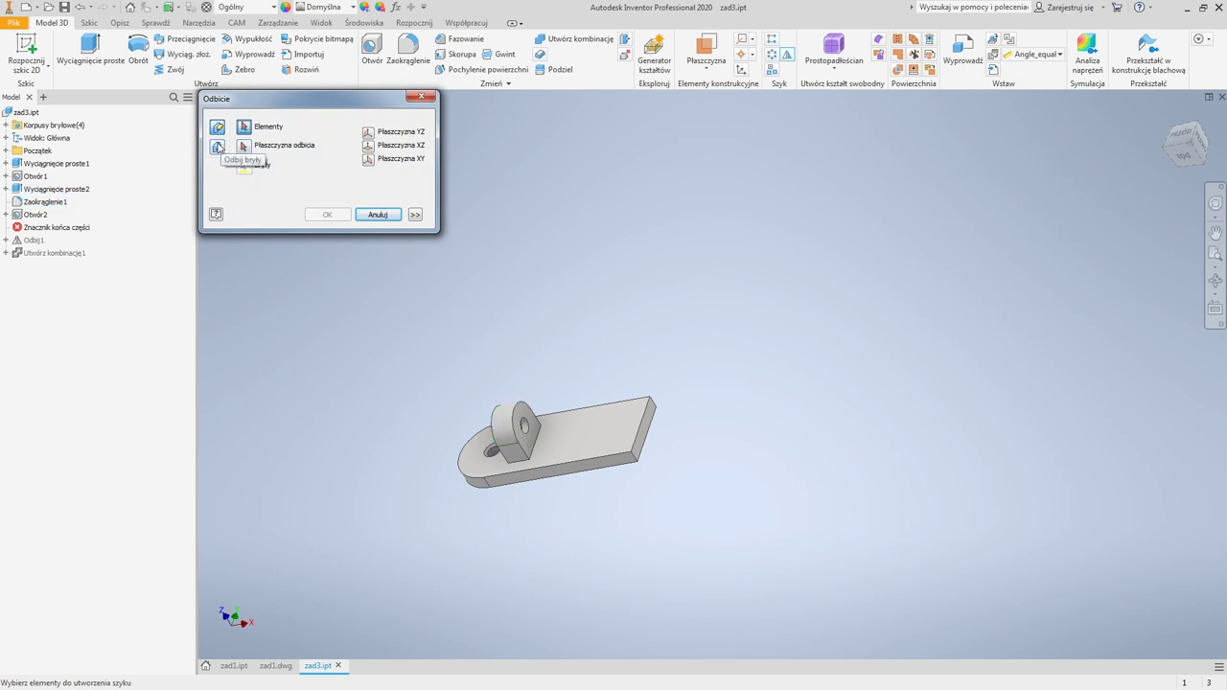
left_click(218, 147)
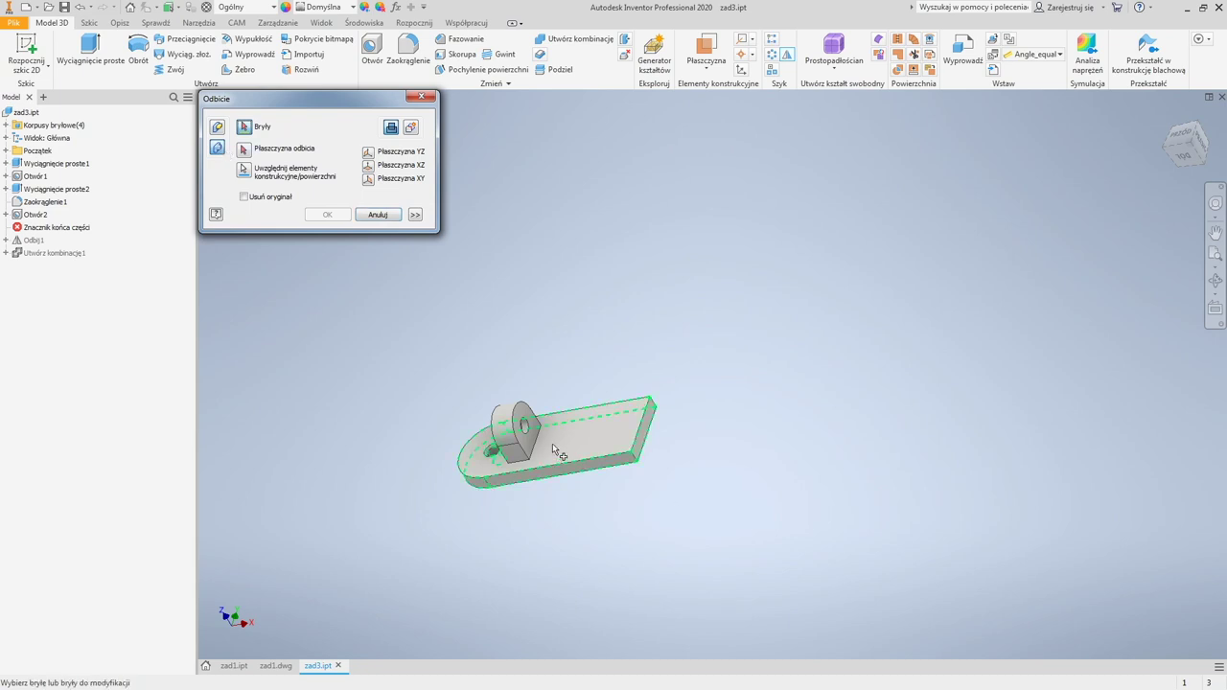
left_click(552, 443)
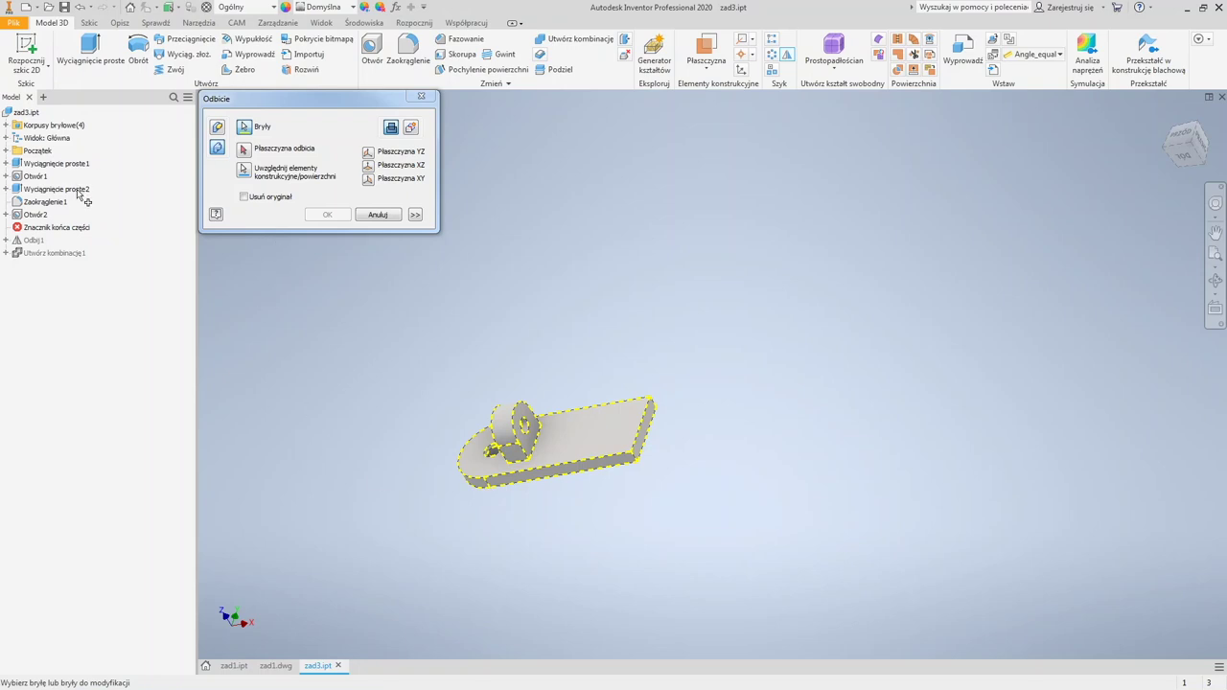
left_click(378, 215)
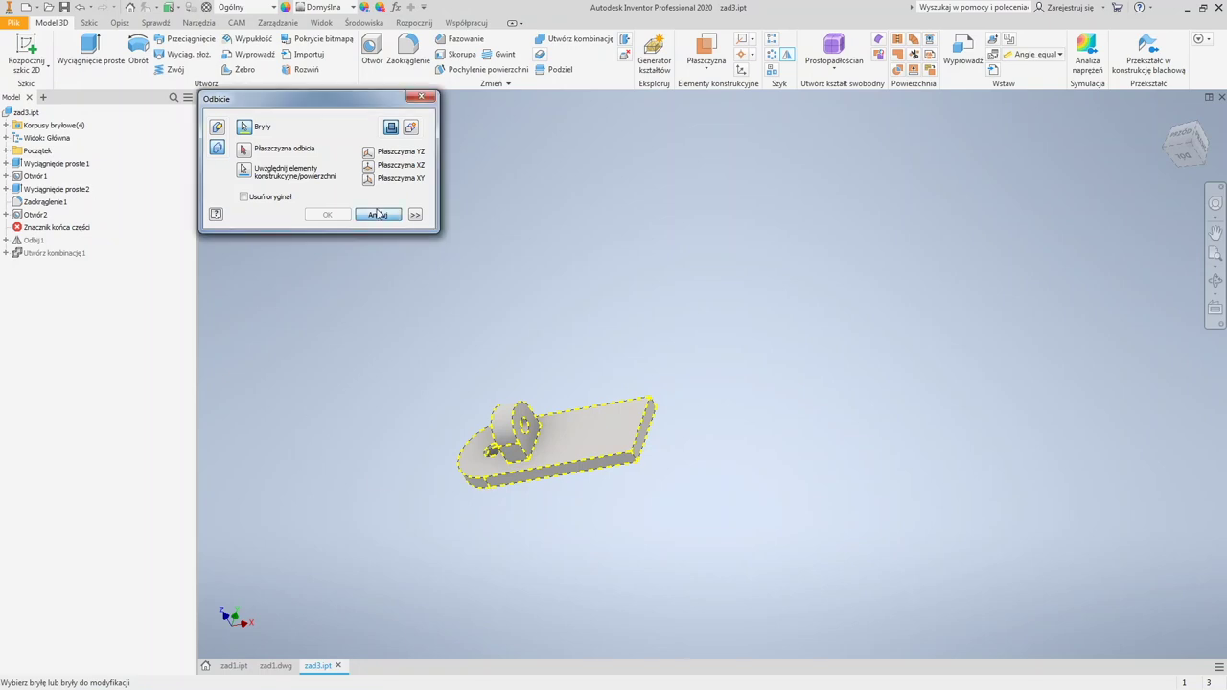
Step: Check the settings of the Wyciągnięcie proste1 and Wyciągnięcie proste2 extrusions, including their output operation, and leave both without changes
double_click(56, 164)
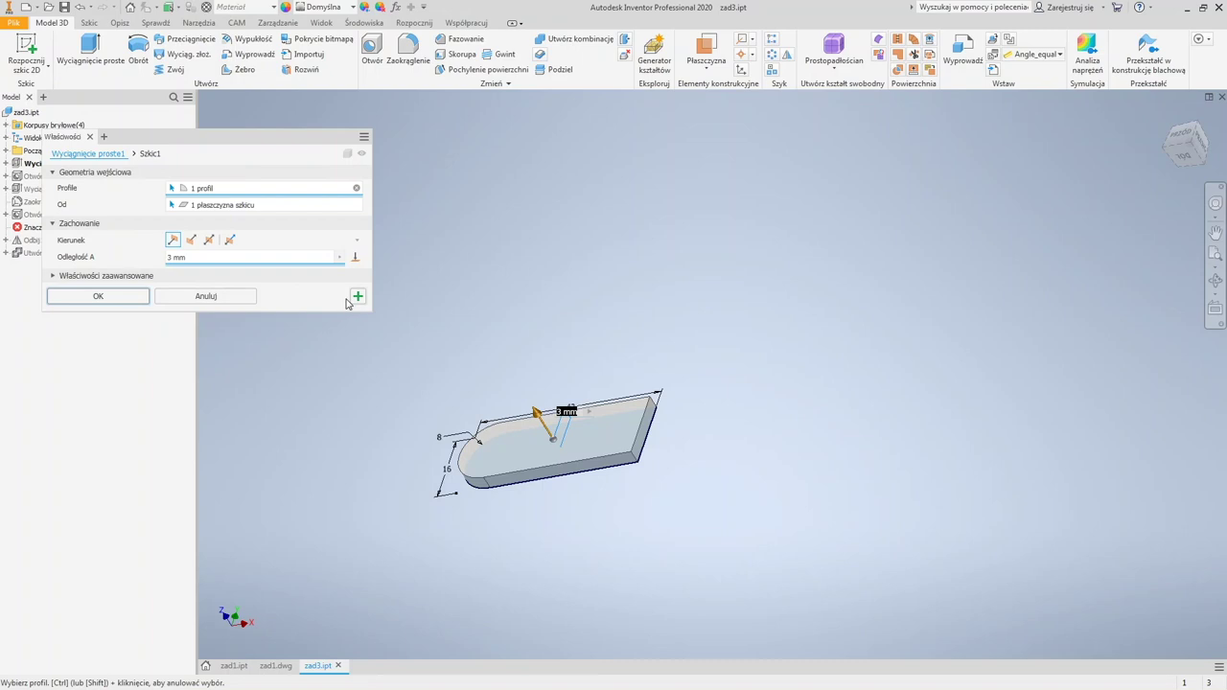
left_click(67, 277)
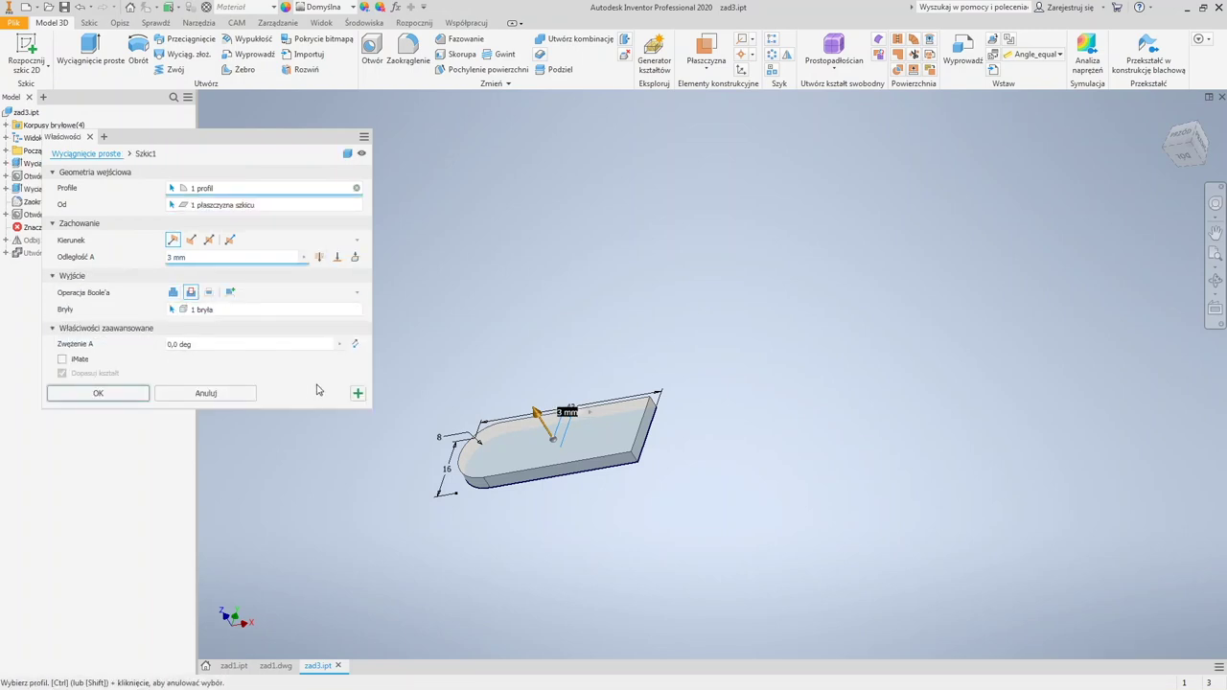
left_click(207, 393)
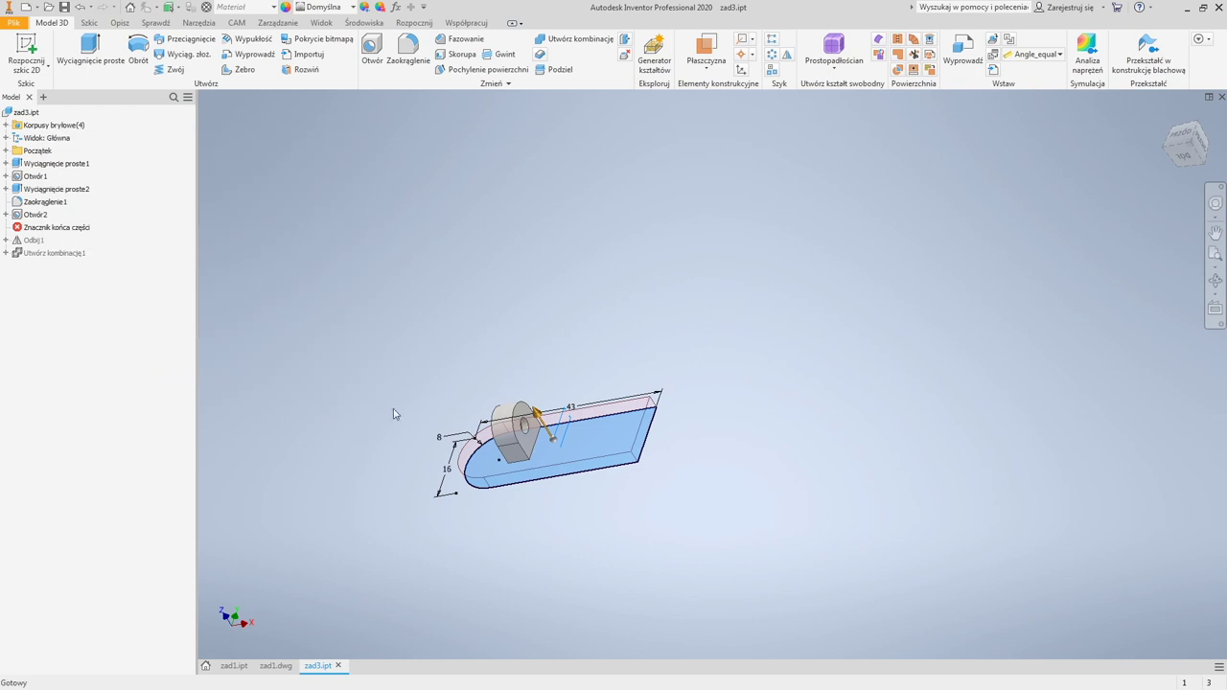
double_click(76, 196)
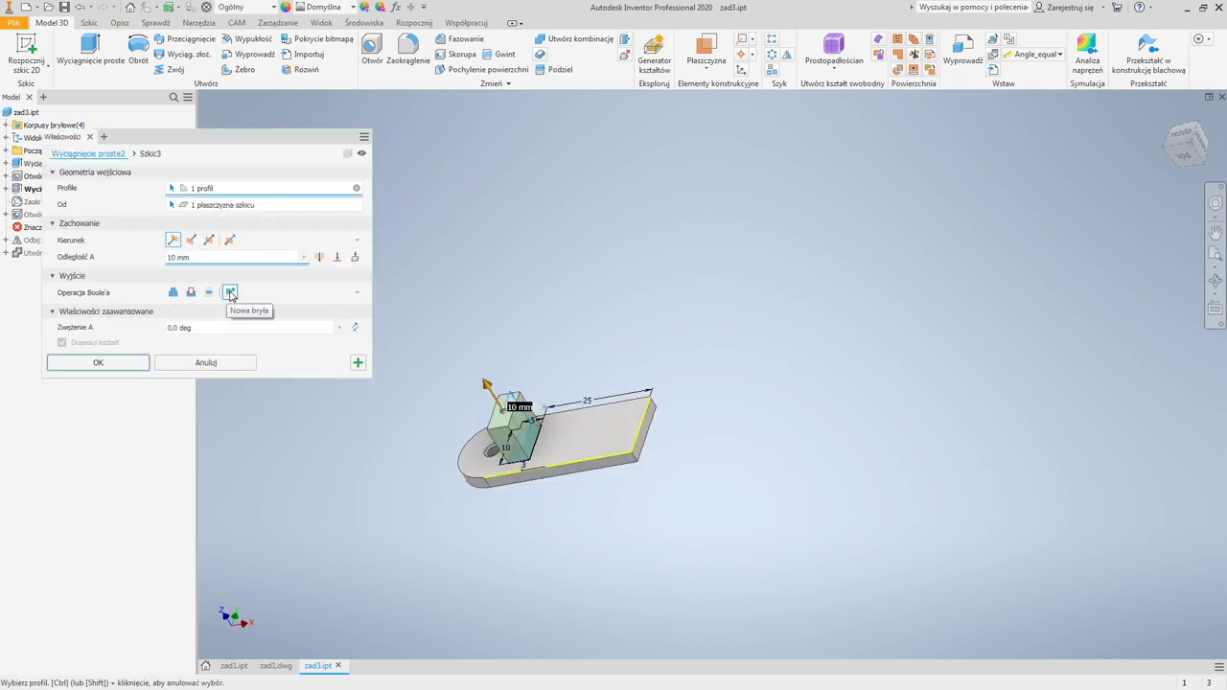
left_click(208, 363)
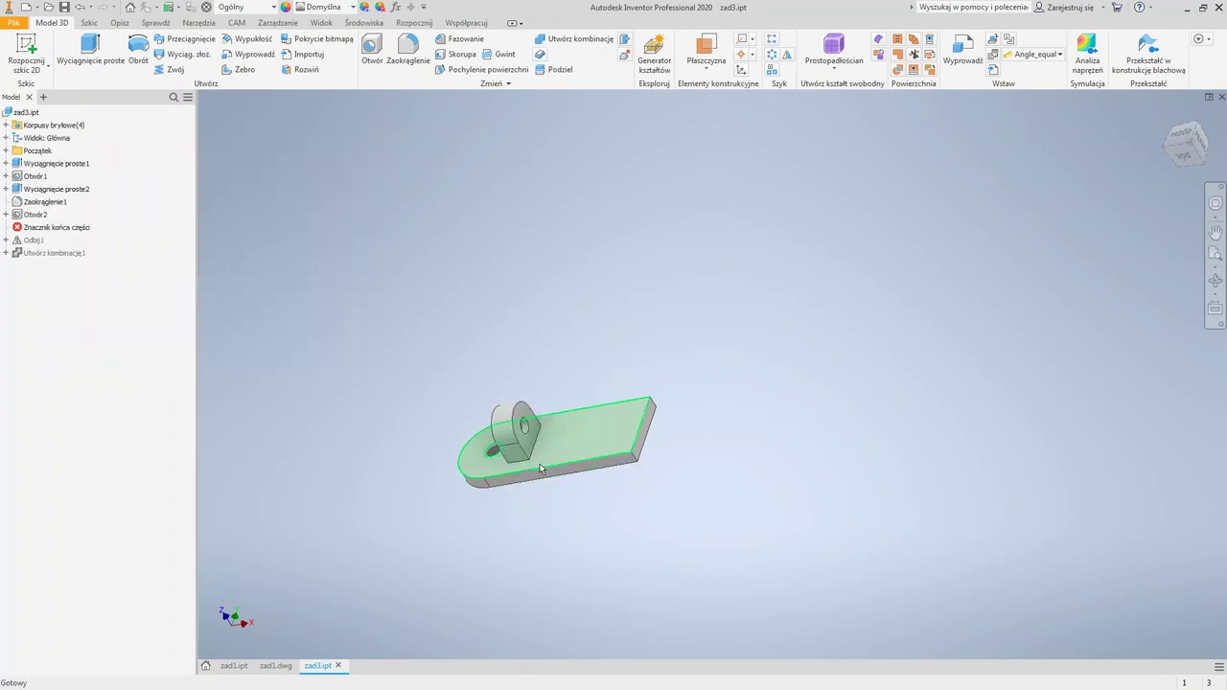
Step: Show the part's solid bodies and identify which geometry belongs to Bryła1 and Bryła2
left_click(6, 125)
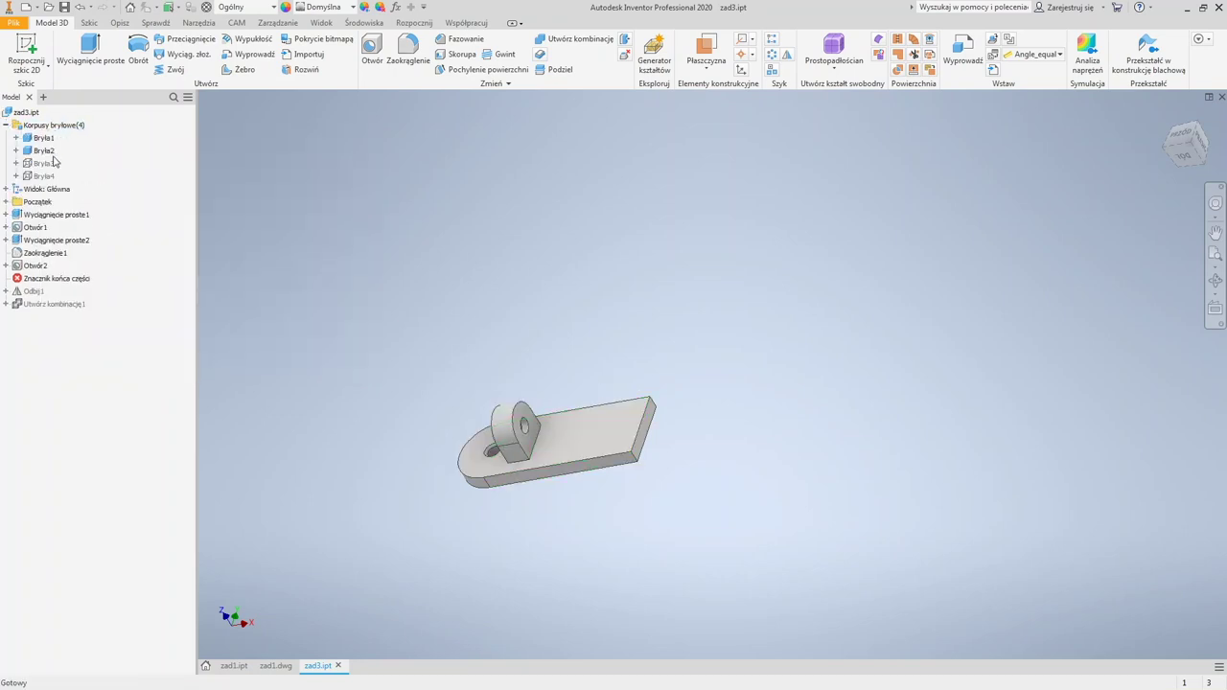
left_click(44, 139)
left_click(44, 151)
left_click(606, 256)
Step: Try mirroring the base plate and lug solids about the plate's straight end face with the Join option, and undo the mirror
left_click(787, 58)
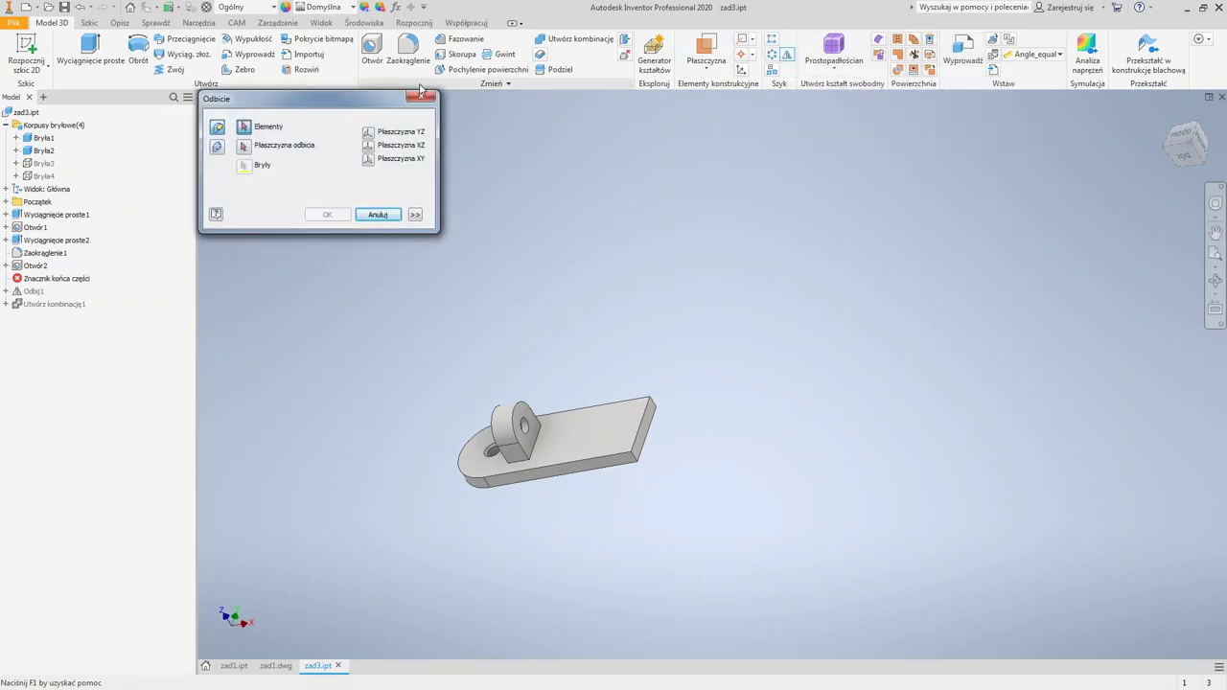
left_click(218, 148)
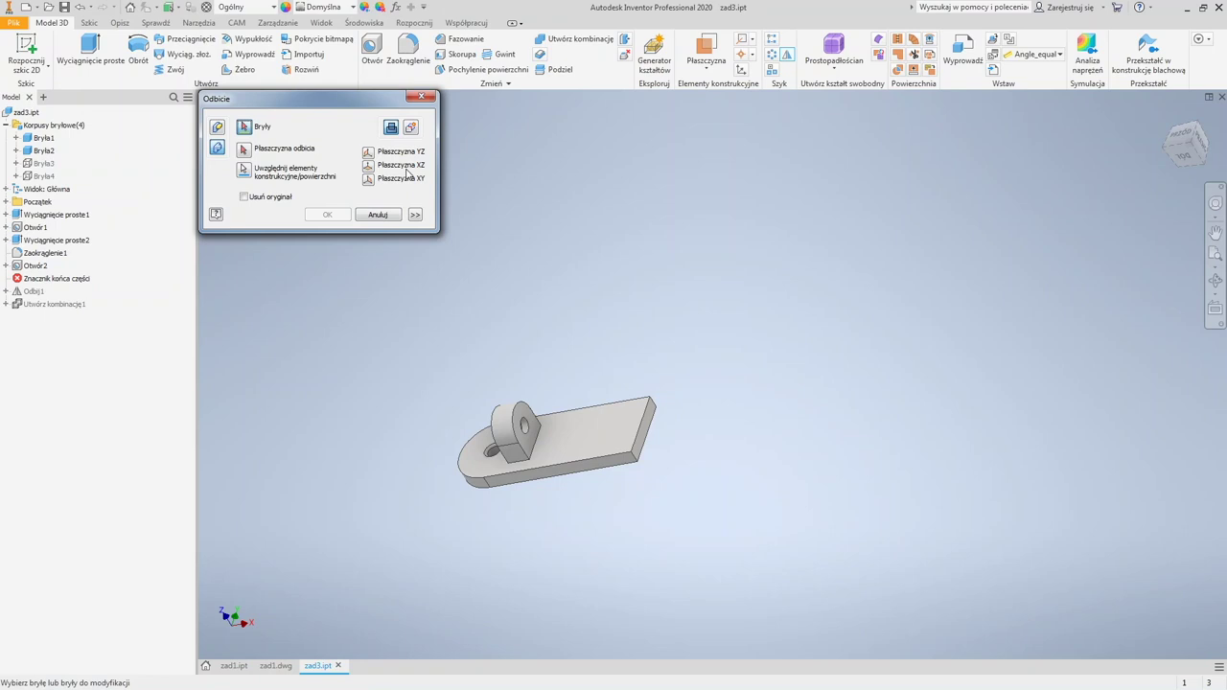
left_click(567, 427)
left_click(506, 436)
left_click(507, 436)
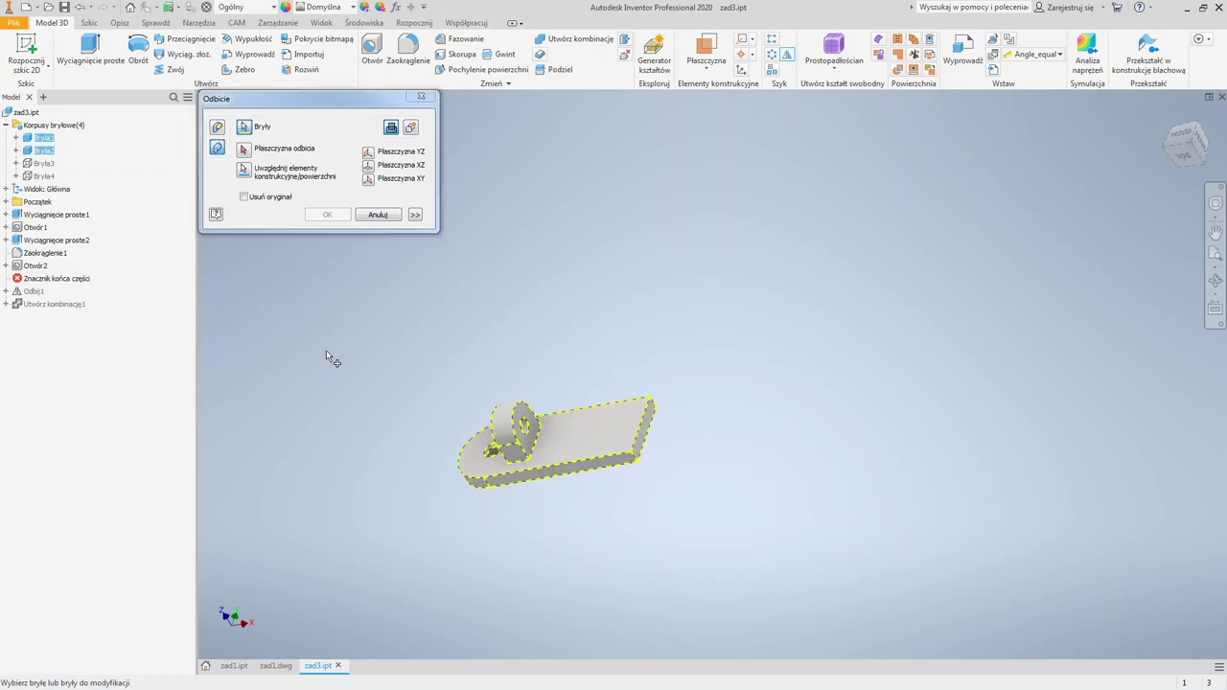
left_click(246, 152)
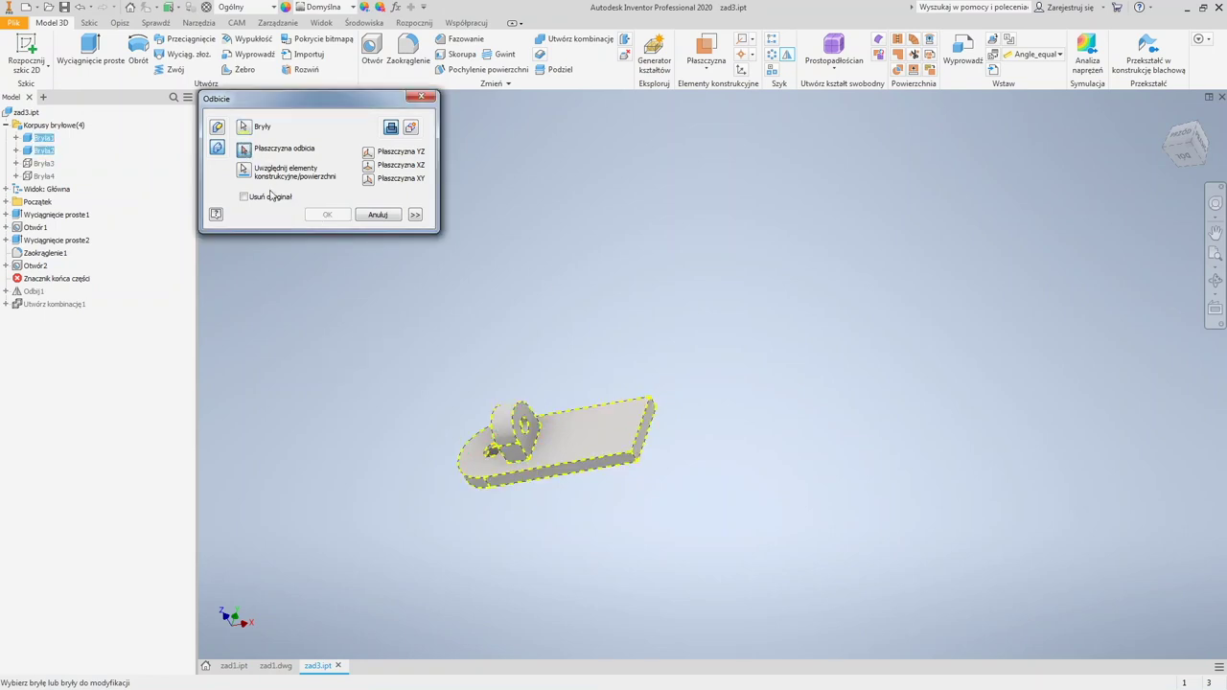
left_click(652, 431)
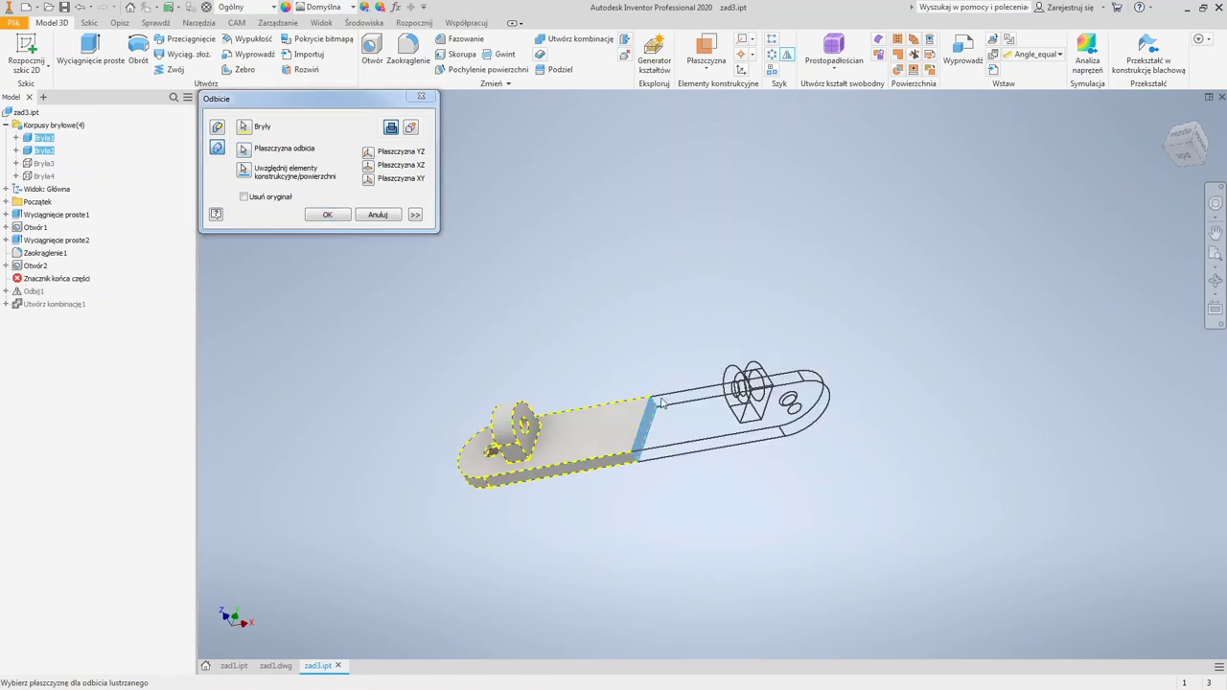
left_click(322, 216)
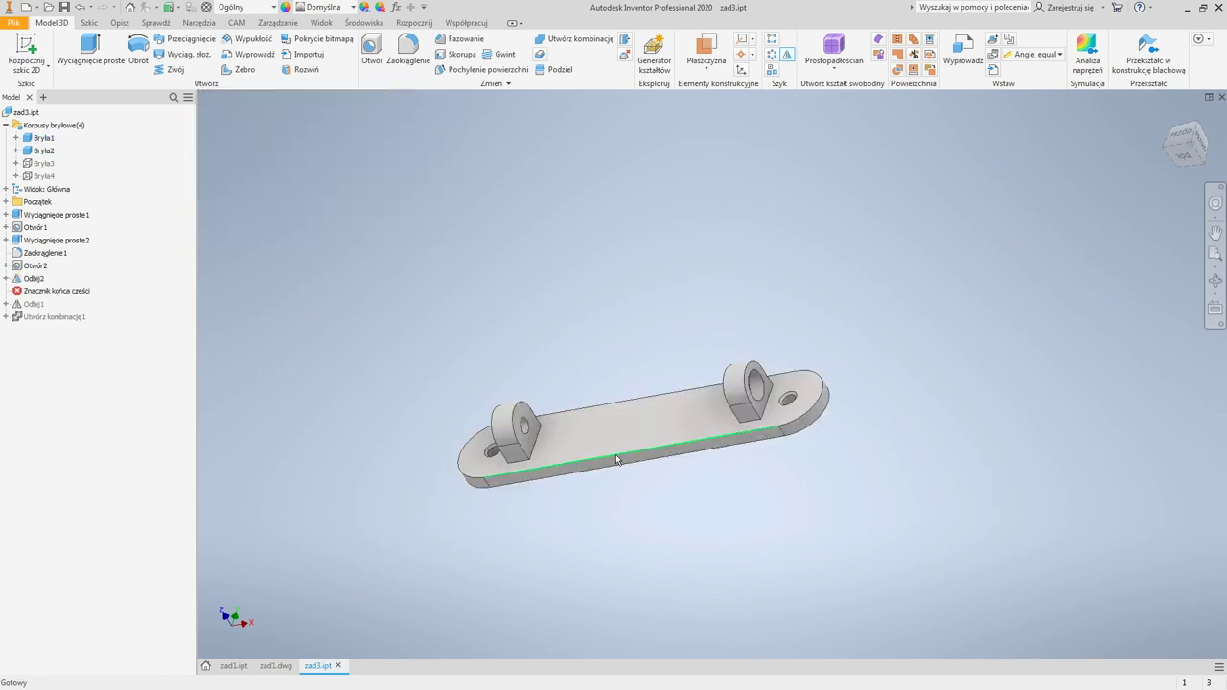
key("ctrl+z")
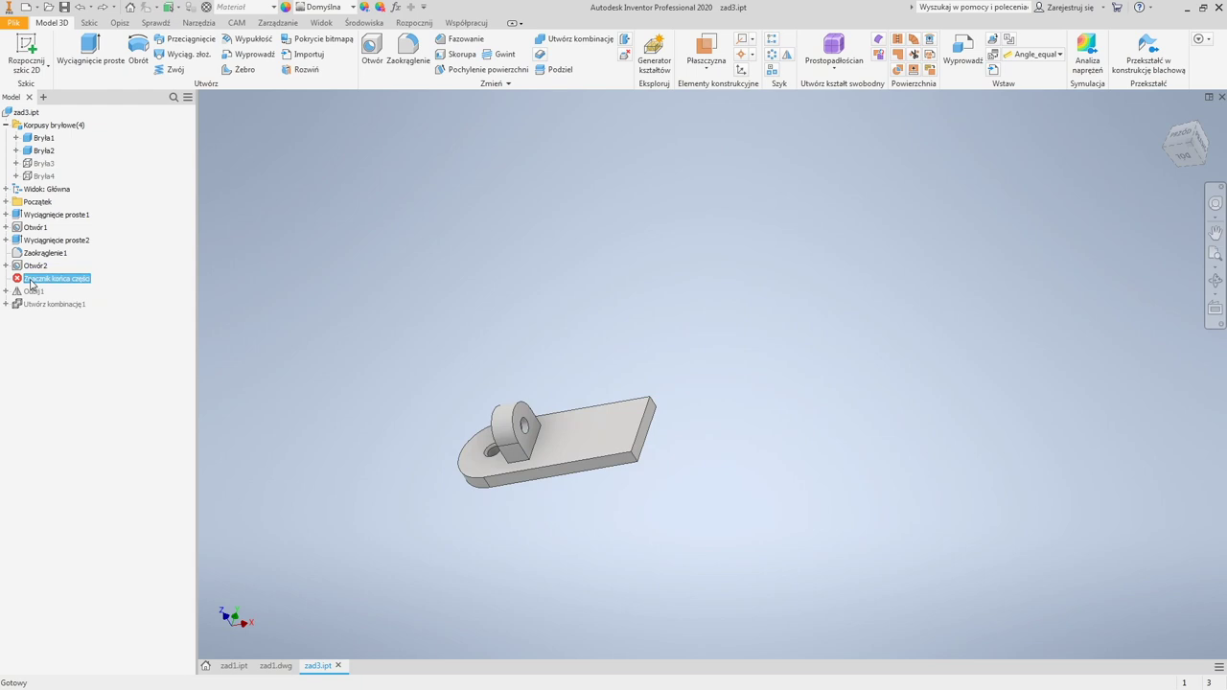
Step: Roll the part forward by placing the end-of-part marker directly below the Odbij1 mirror feature
left_click_drag(43, 279, 35, 302)
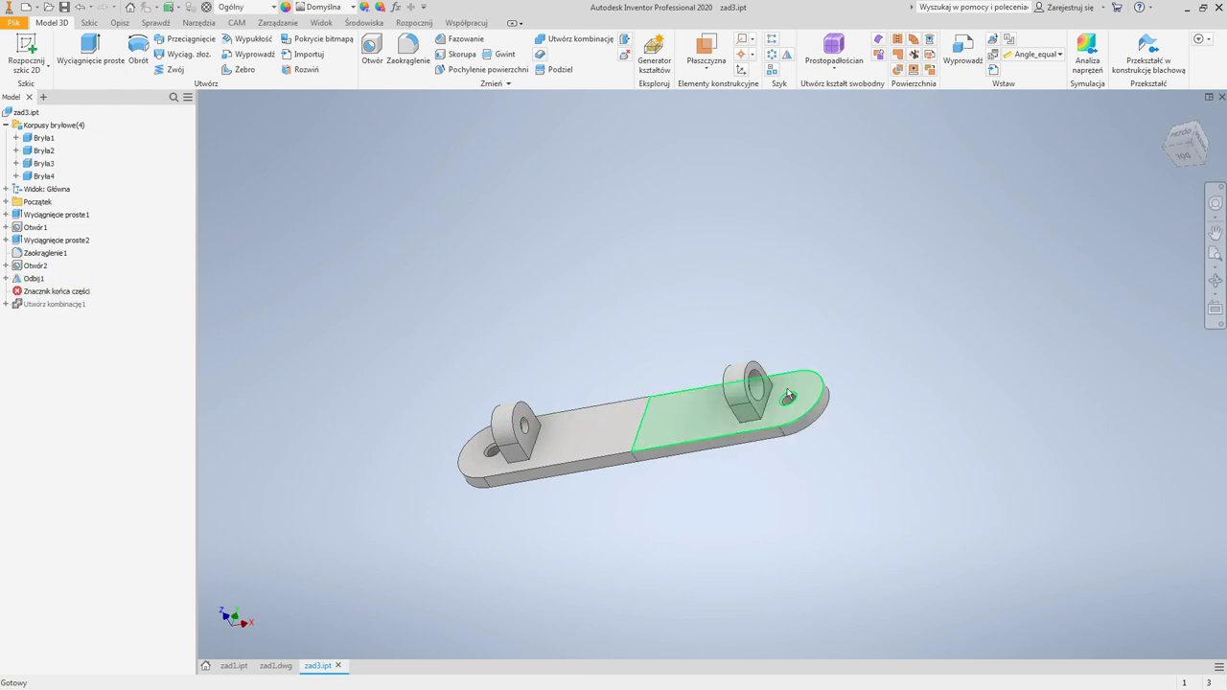
key("F6")
left_click(53, 291)
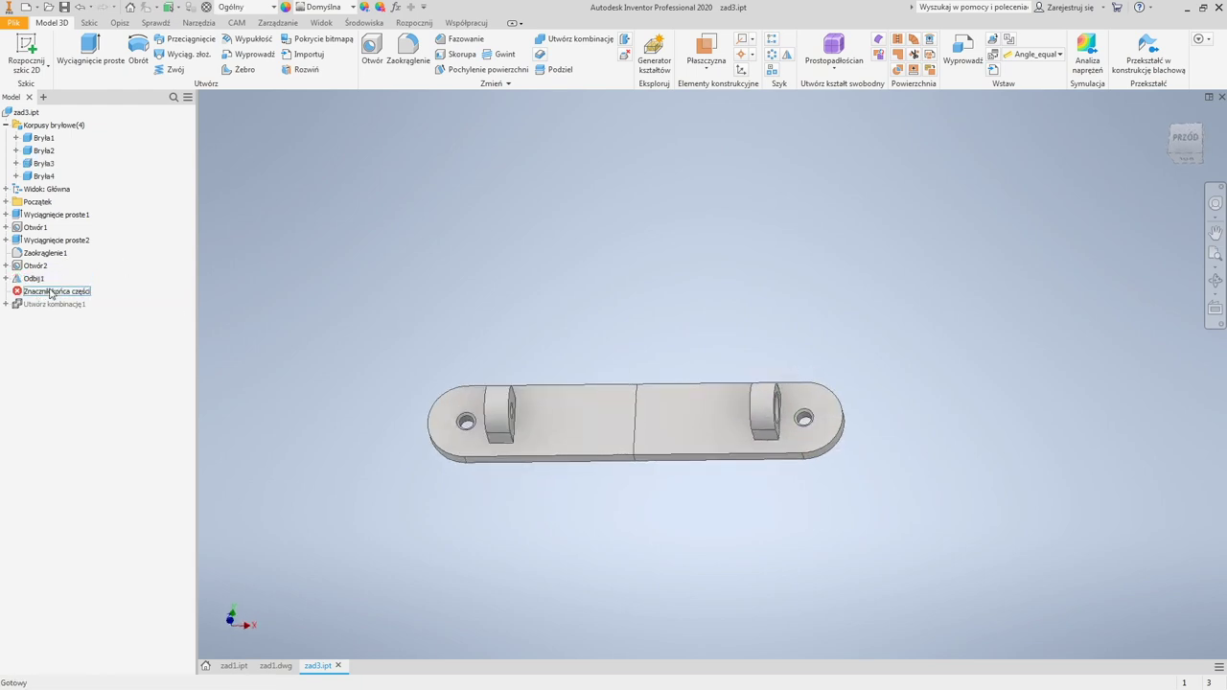
left_click_drag(51, 301, 35, 251)
mouse_move(693, 419)
middle_mouse_down("shift")
mouse_move(709, 375)
mouse_move(681, 348)
mouse_move(687, 367)
middle_mouse_up("shift")
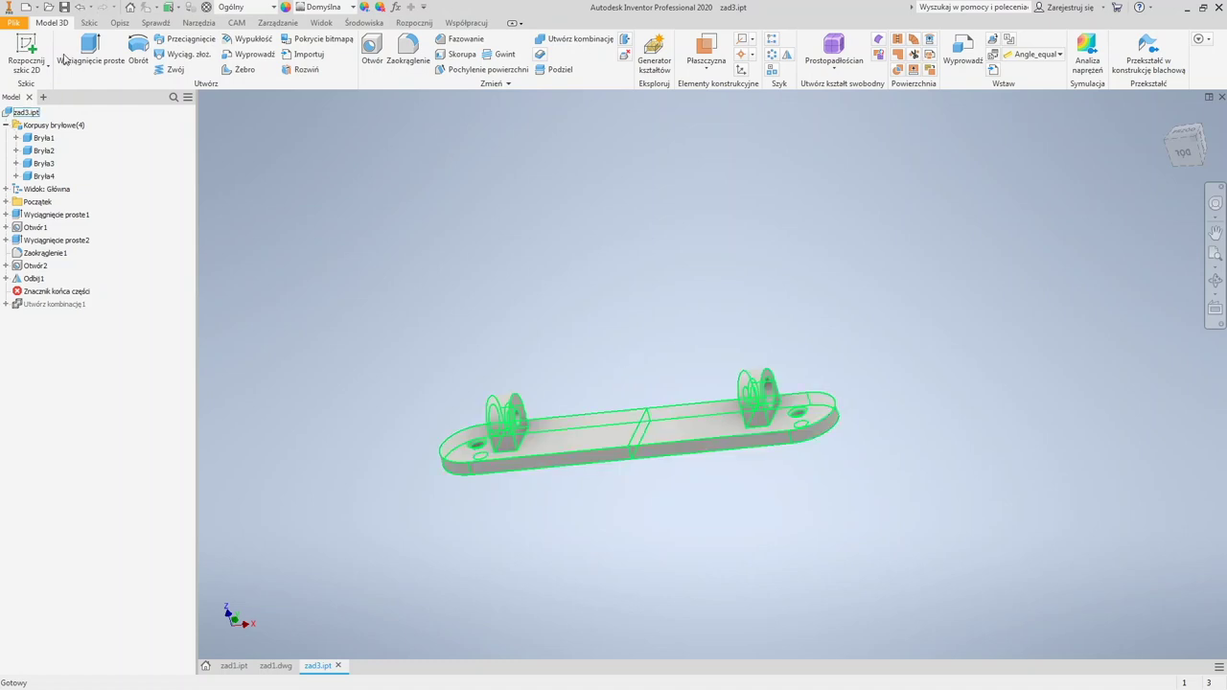
Step: Highlight solids Bryła1 to Bryła4 one by one to examine which plate half or lug each represents
left_click(45, 140)
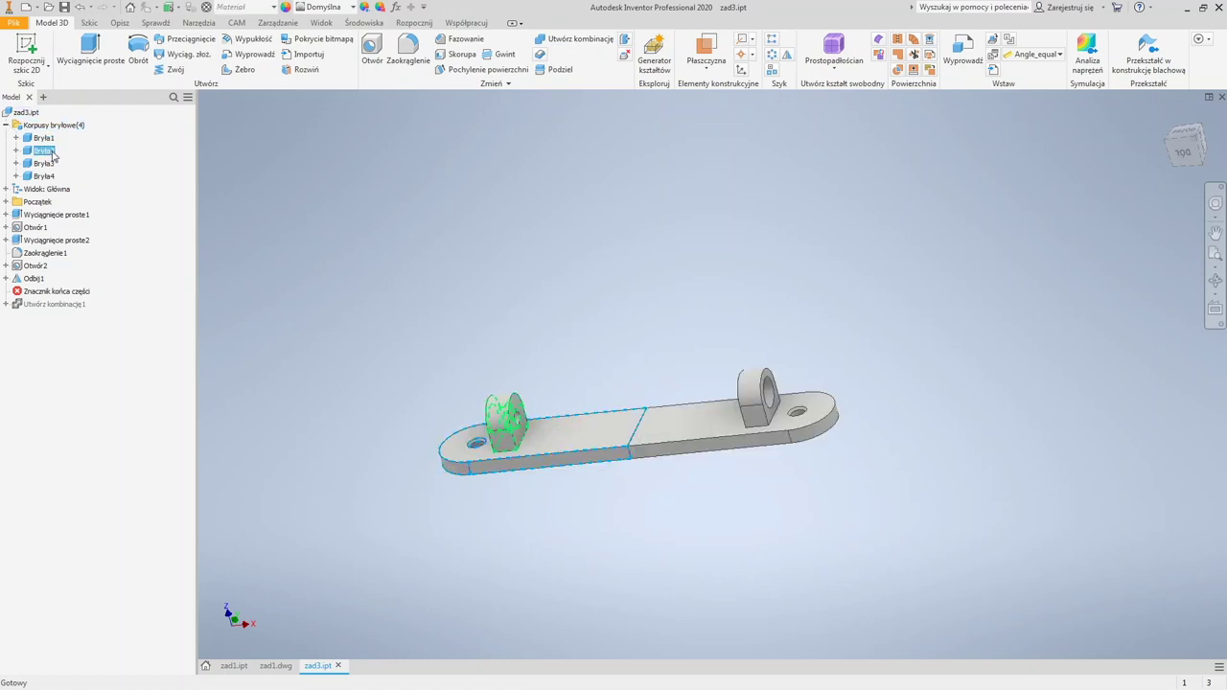
left_click(46, 178)
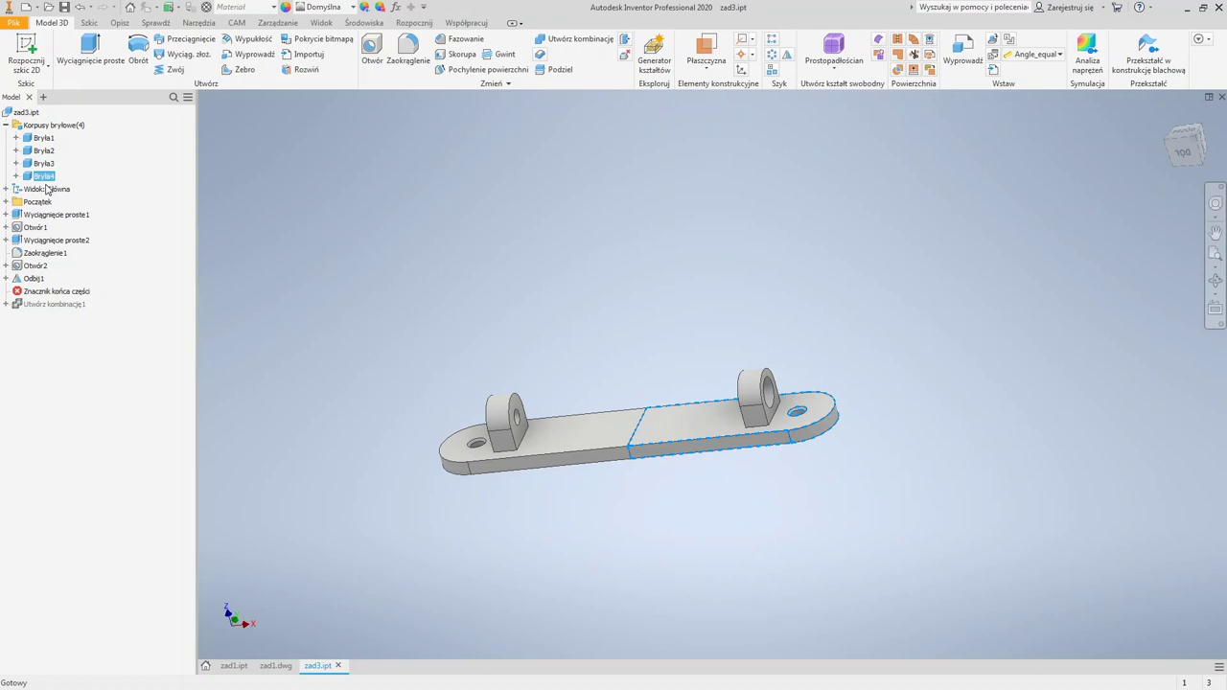
left_click(43, 152)
left_click(43, 165)
left_click(44, 140)
left_click(45, 177)
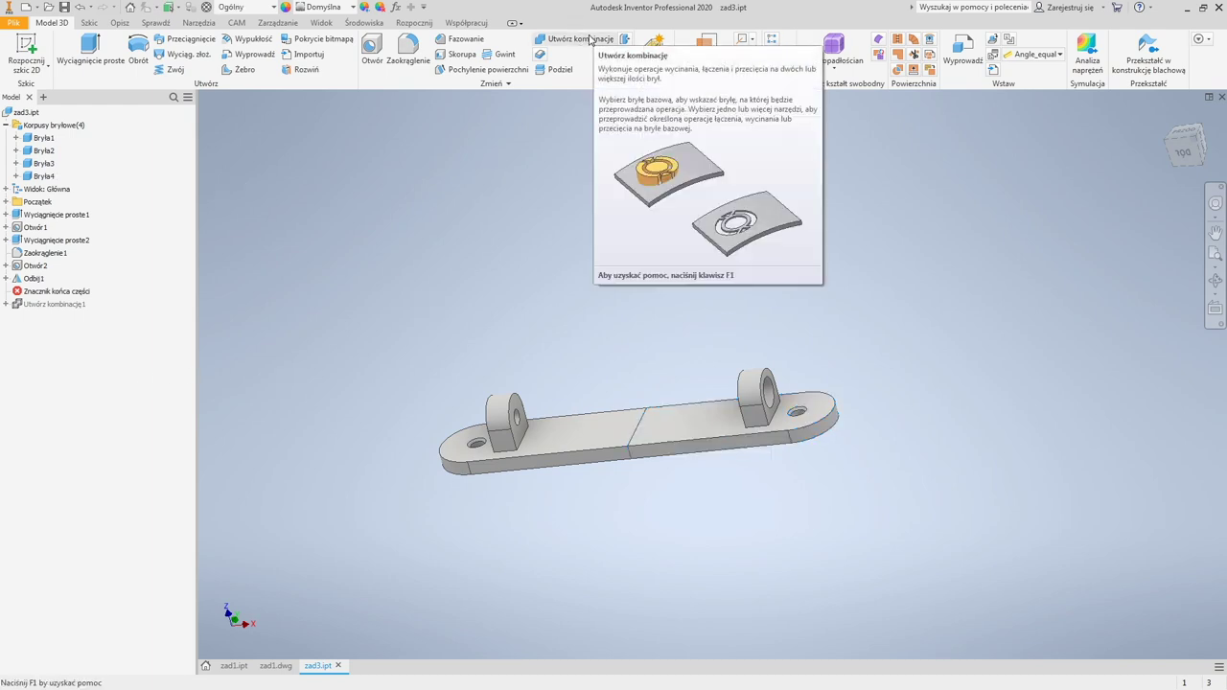
Step: Combine the two base plate halves with a Join operation, using Bryła1 as the base and Bryła4 as the tool body
left_click(590, 39)
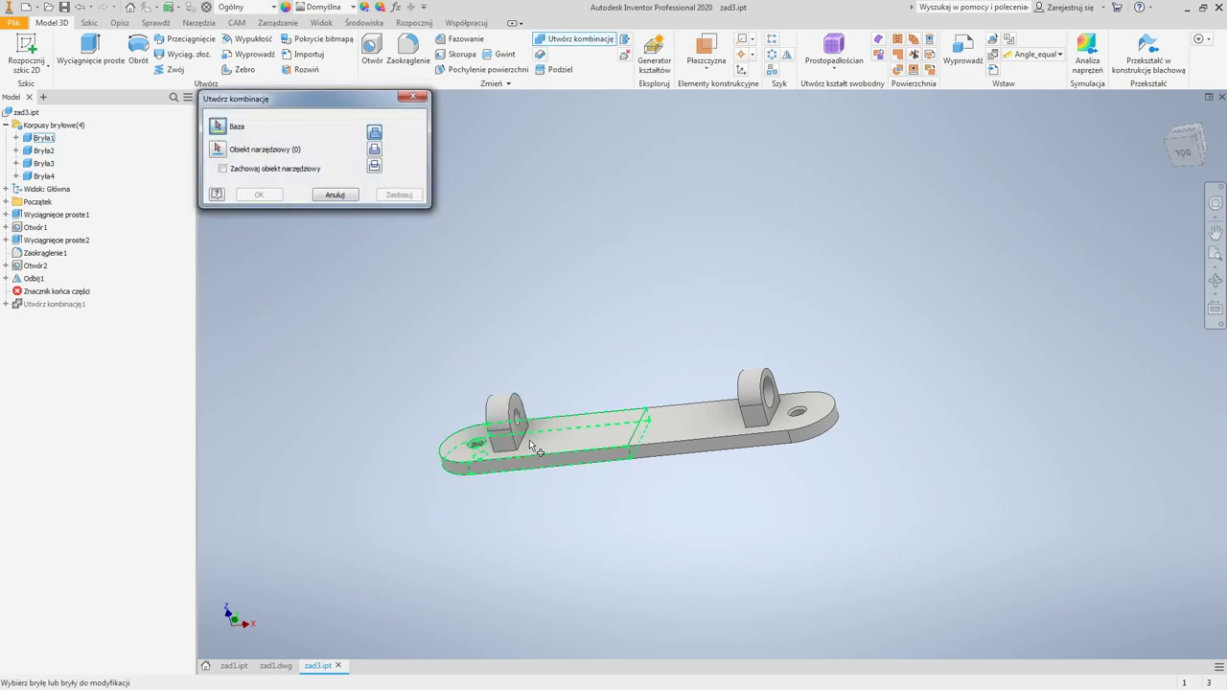
left_click(608, 453)
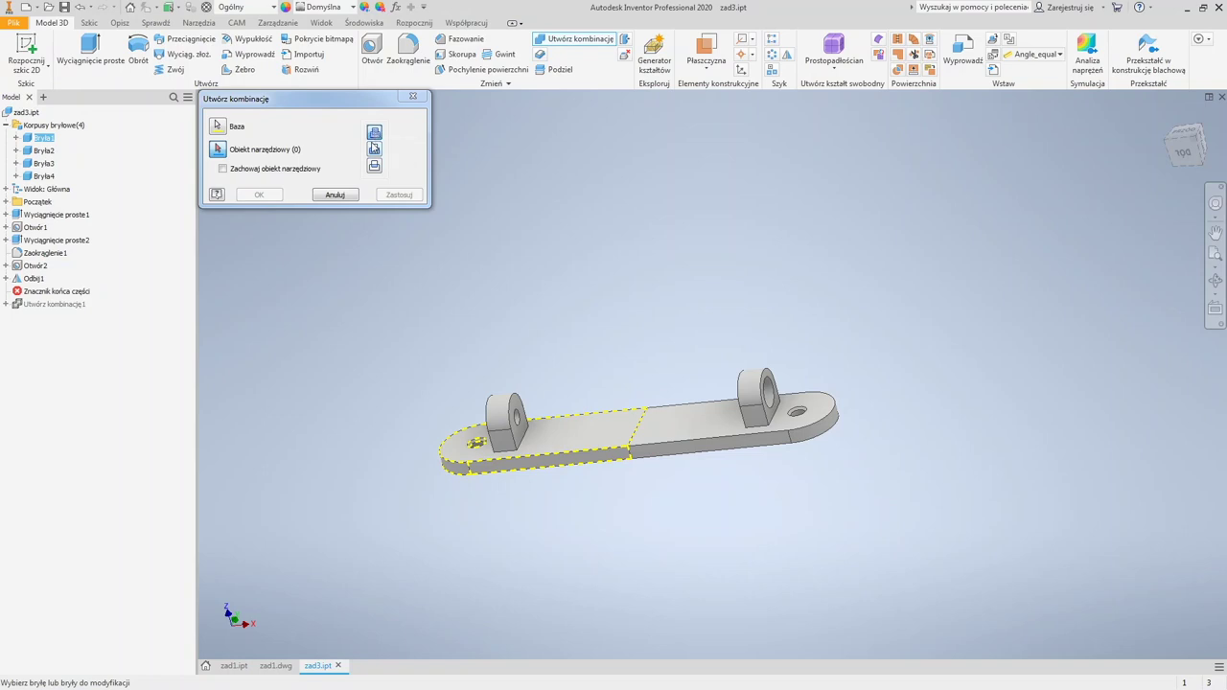
left_click(374, 132)
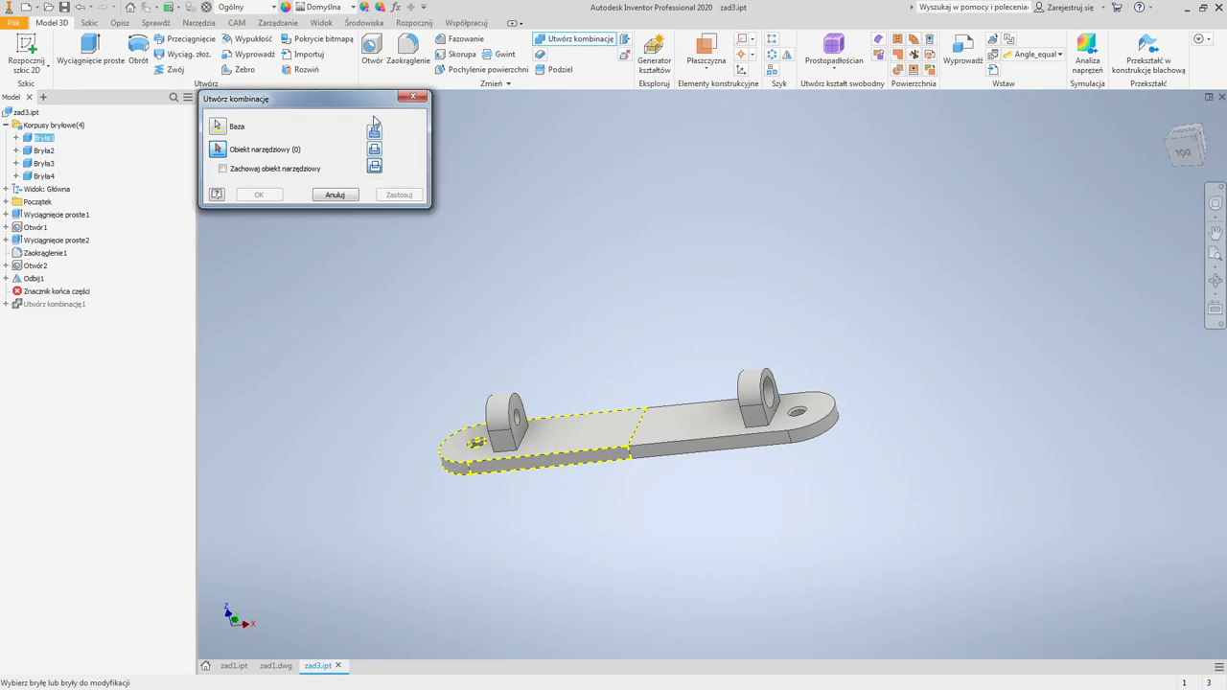
left_click(374, 134)
left_click(709, 427)
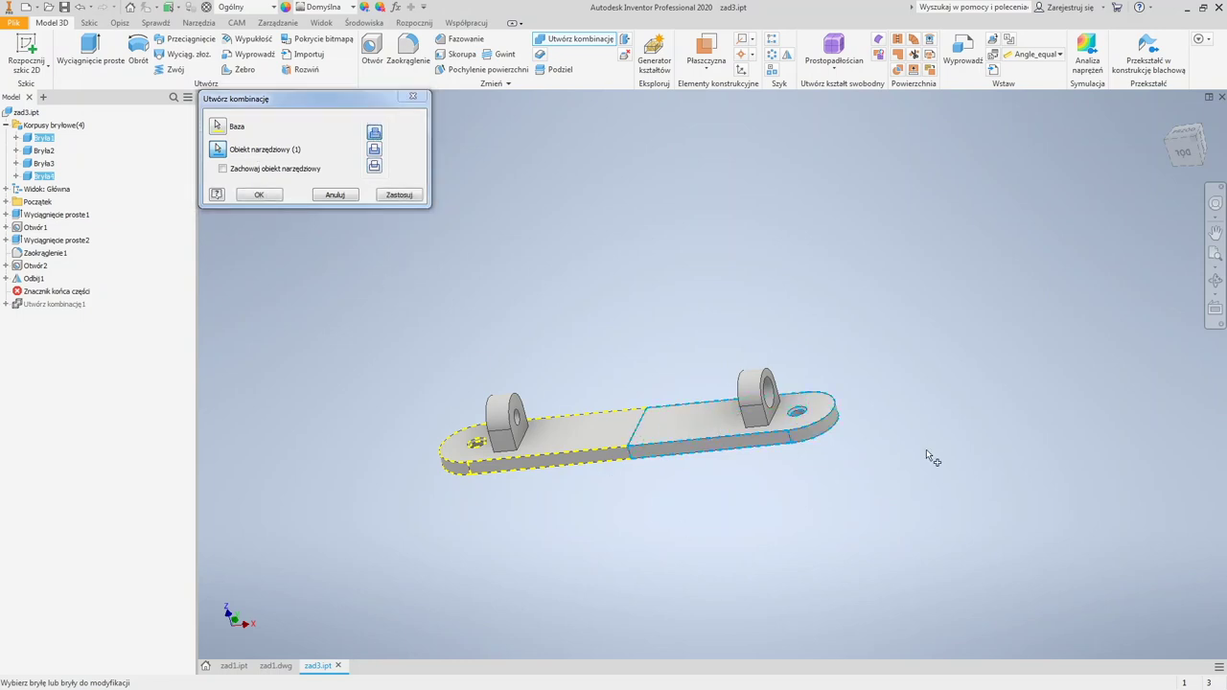
left_click(259, 196)
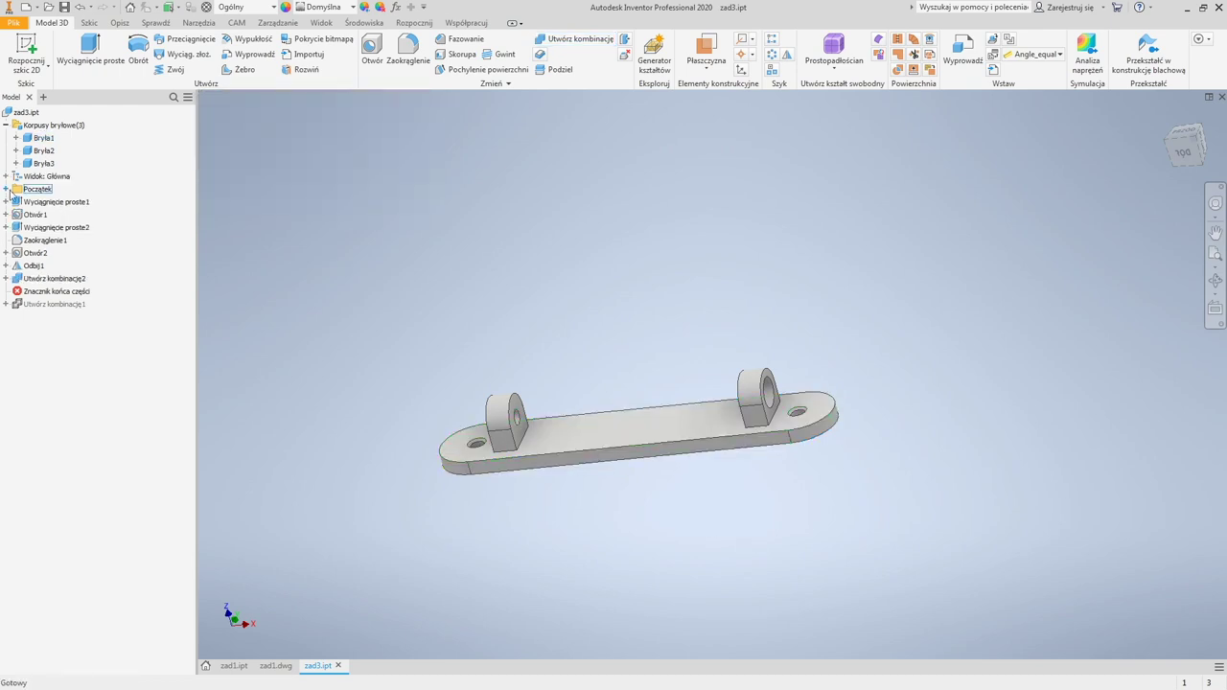
Step: Highlight the solids Bryła3, Bryła2 and Bryła1 to check the bodies after the combine
left_click(42, 163)
left_click(43, 150)
left_click(45, 139)
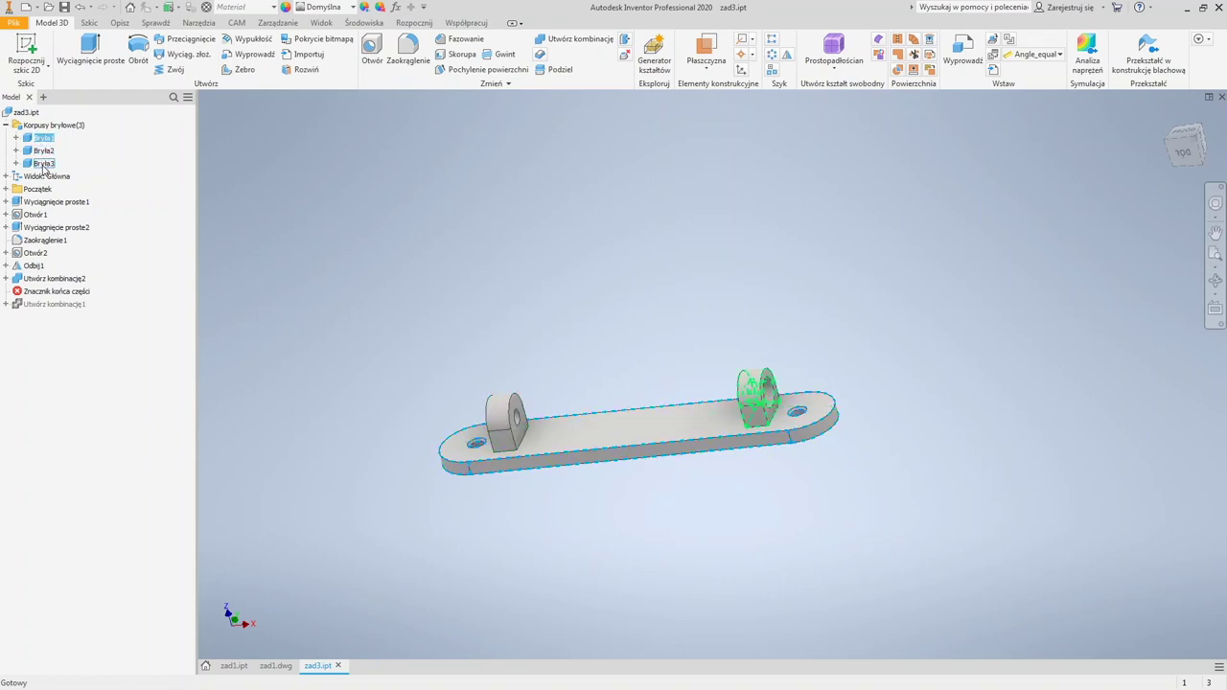
Step: Undo the trial Join of the plate halves and the end-of-part marker move, and highlight solid Bryła1 to check it
key("ctrl+z")
key("ctrl+z")
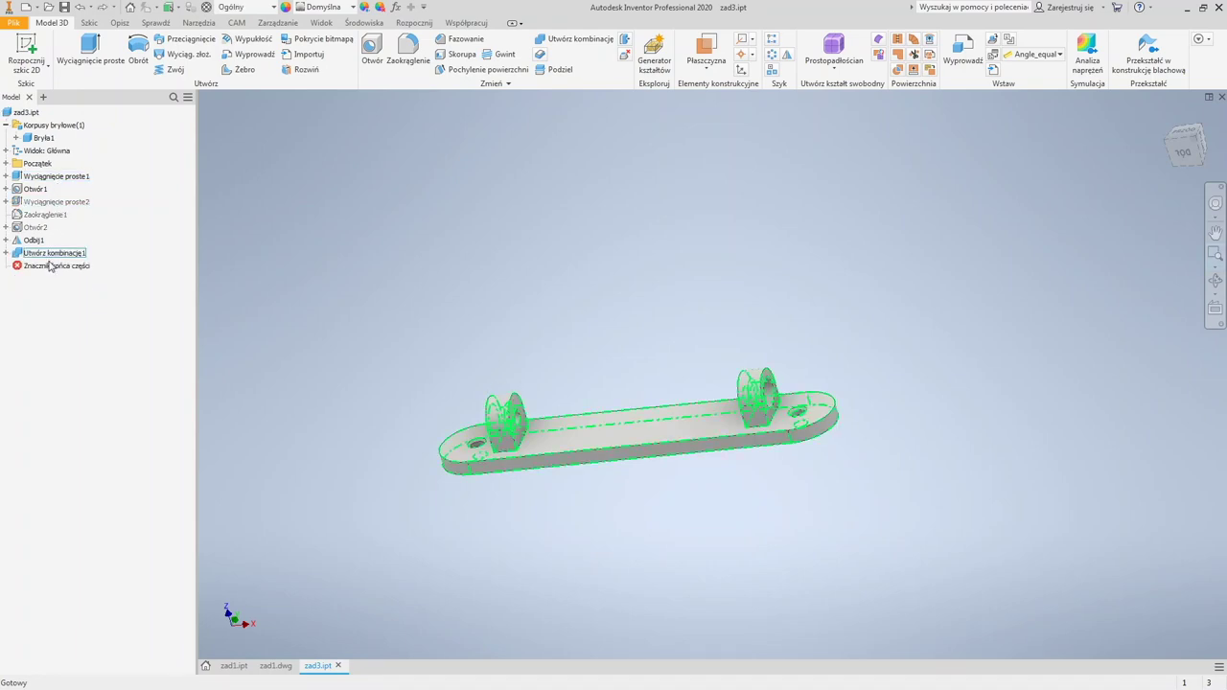
left_click(45, 271)
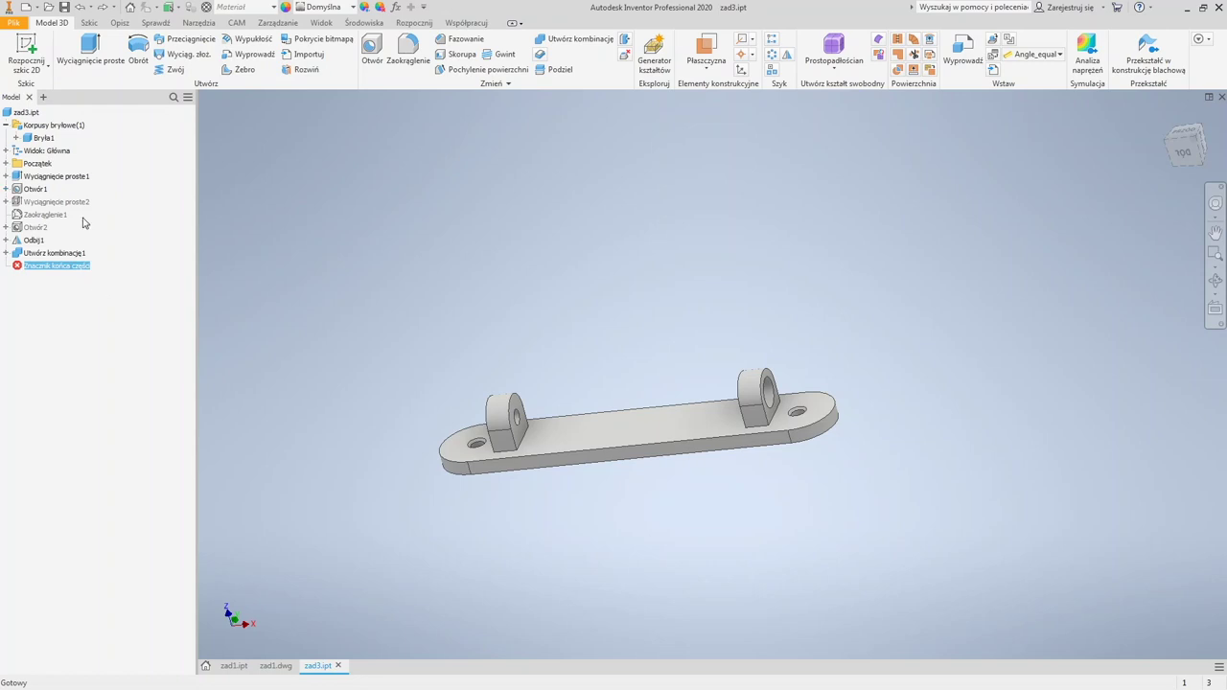
left_click(33, 139)
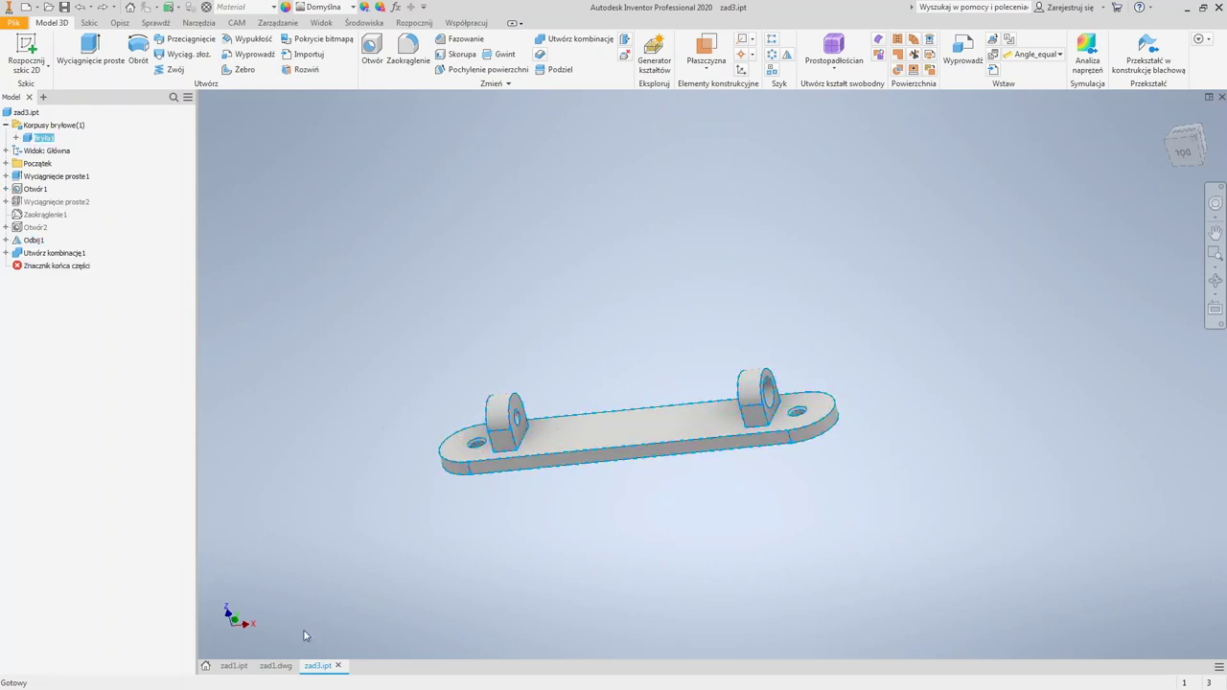
Step: Open the zad3.dwg drawing from the recent documents and look over its front, top and side views
left_click(205, 665)
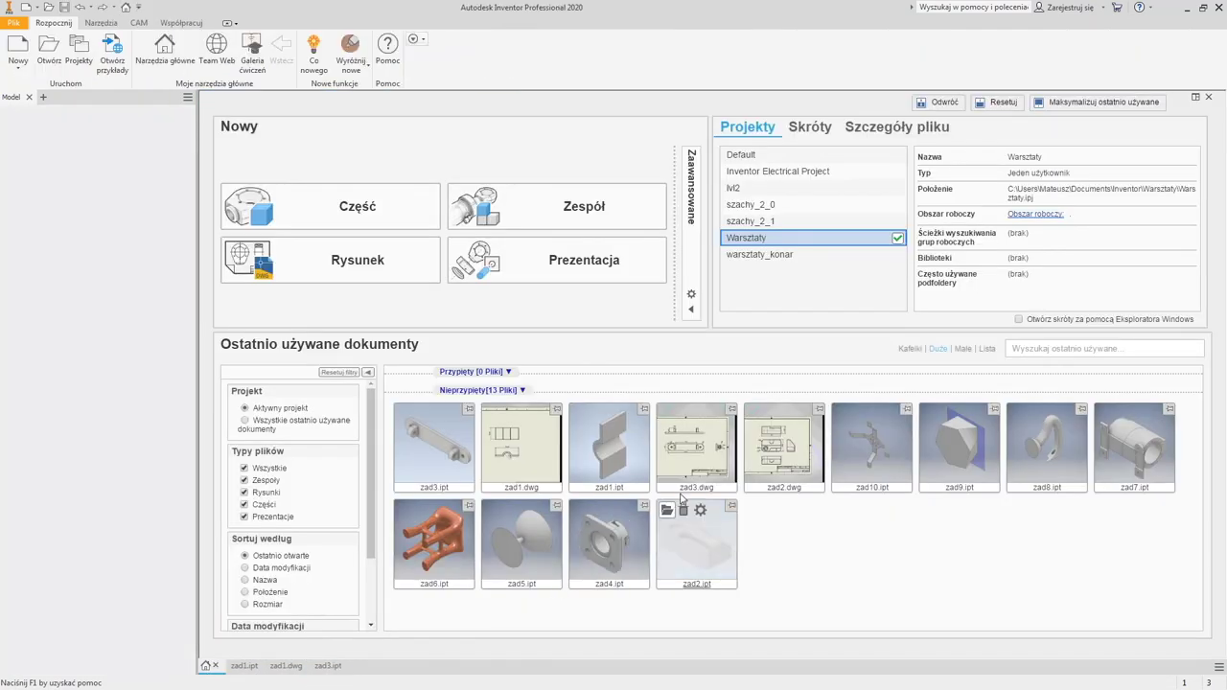
left_click(717, 463)
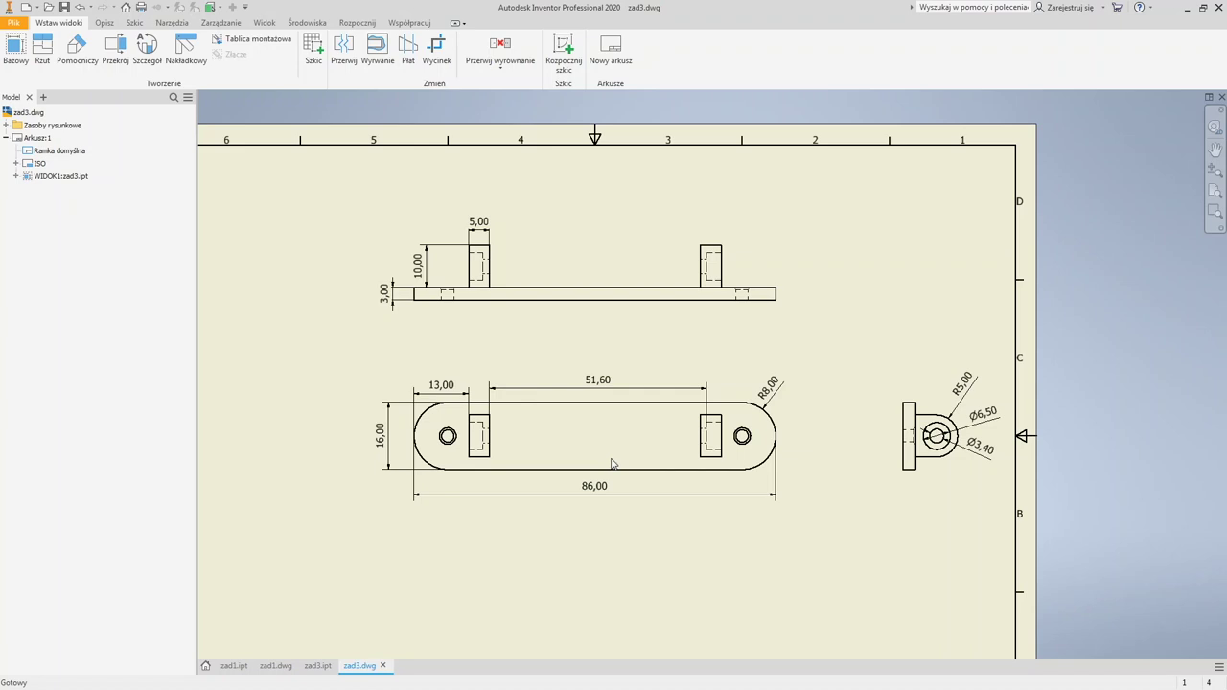
scroll(688, 439, "up", 2)
scroll(704, 443, "down", 5)
scroll(714, 451, "up", 3)
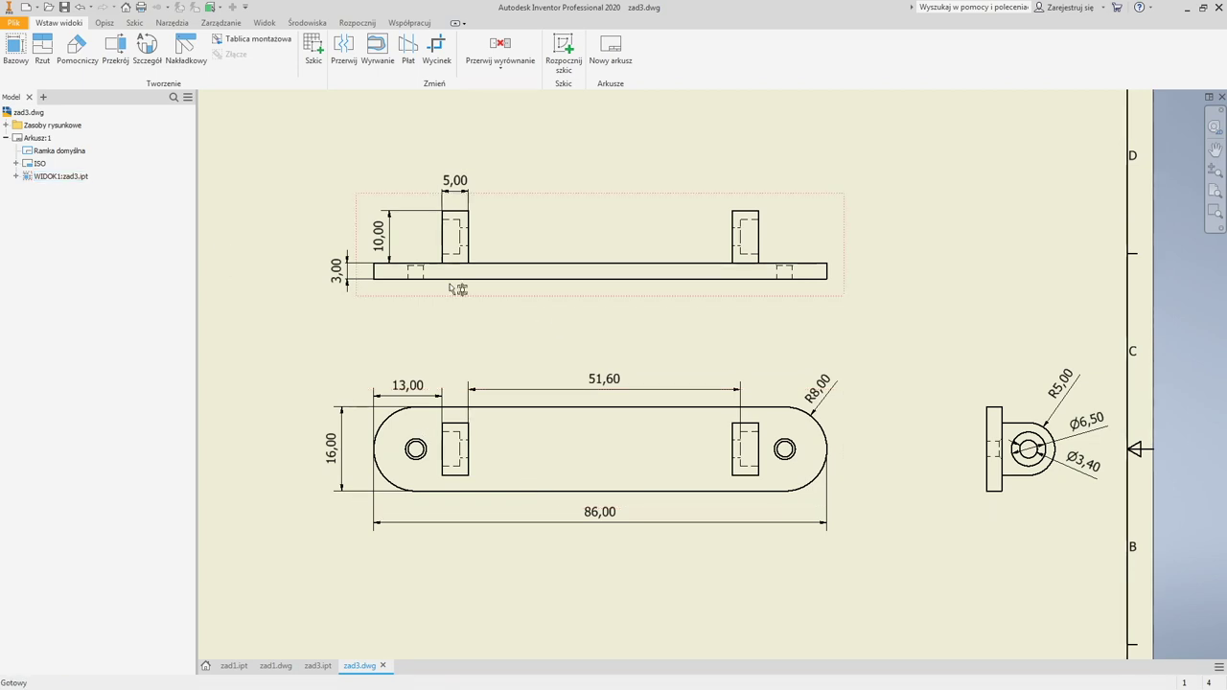
scroll(403, 261, "up", 8)
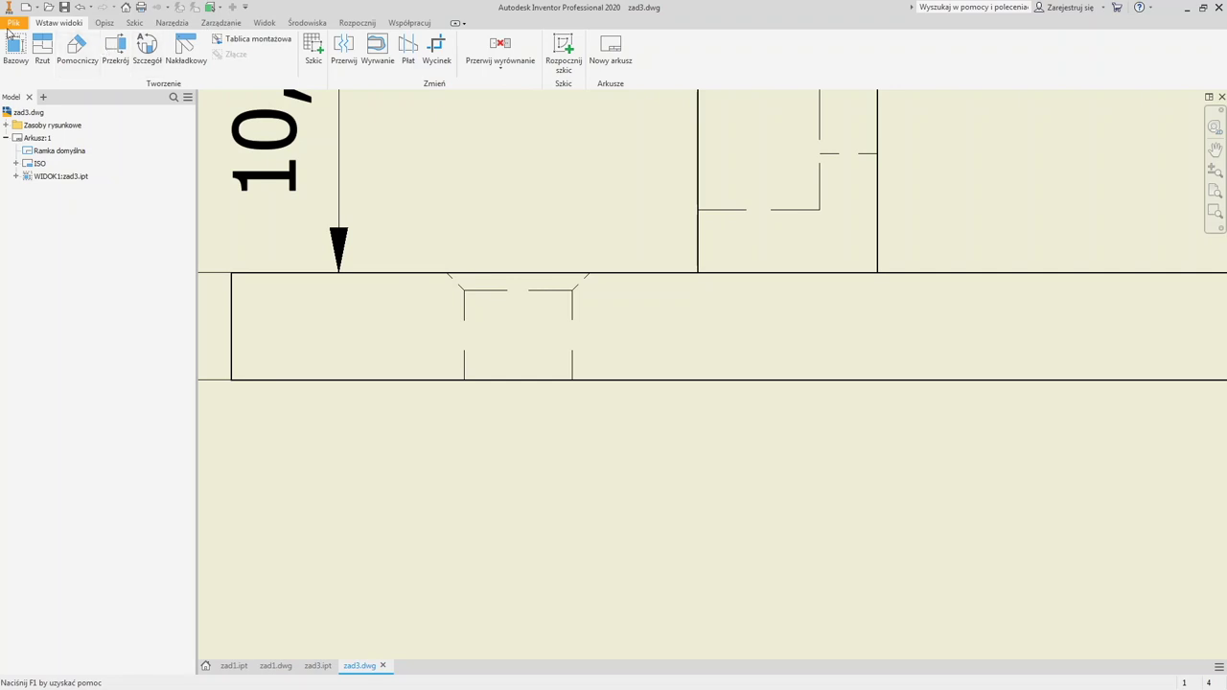
left_click(104, 22)
left_click(15, 52)
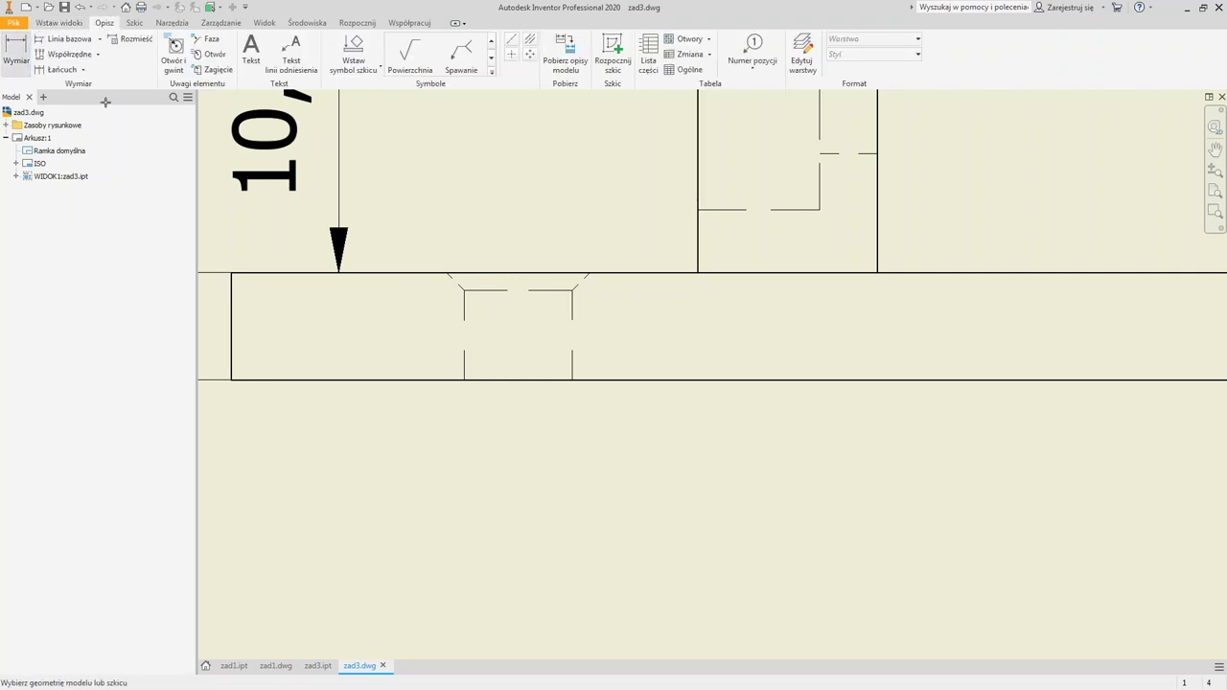
left_click(487, 273)
left_click(488, 292)
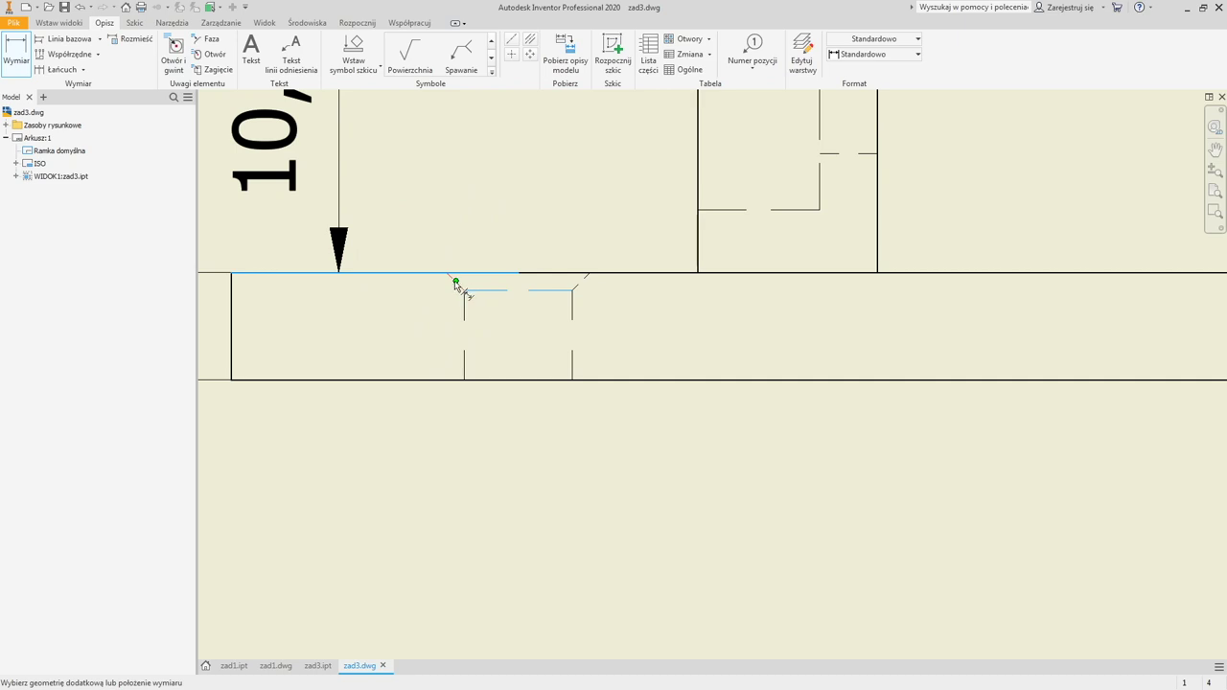
key("Escape")
scroll(456, 282, "up", 5)
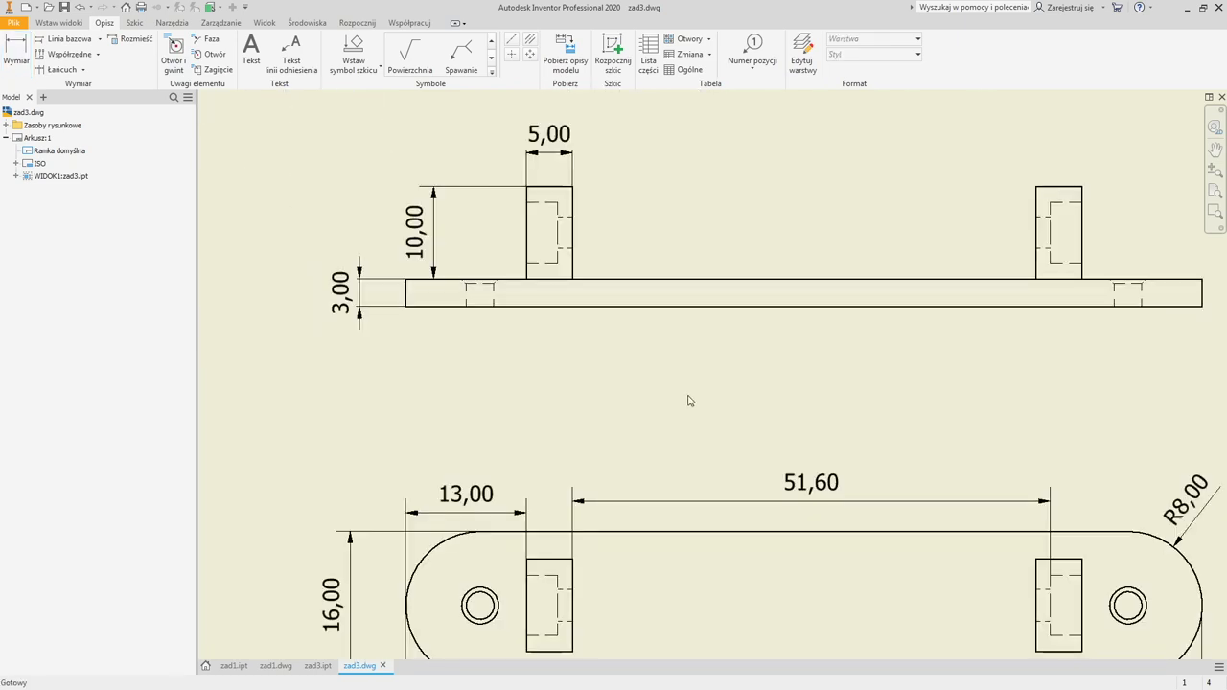
scroll(542, 367, "up", 3)
mouse_move(564, 370)
middle_mouse_down()
mouse_move(550, 359)
mouse_move(534, 370)
middle_mouse_up()
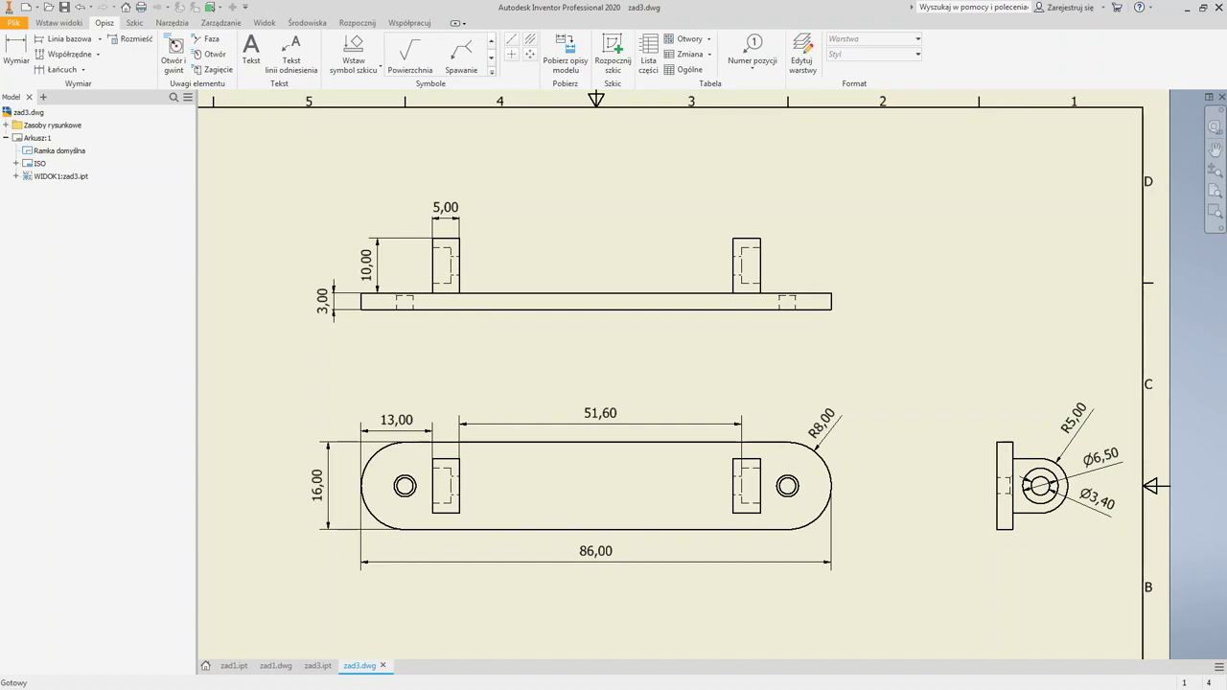
left_click(27, 75)
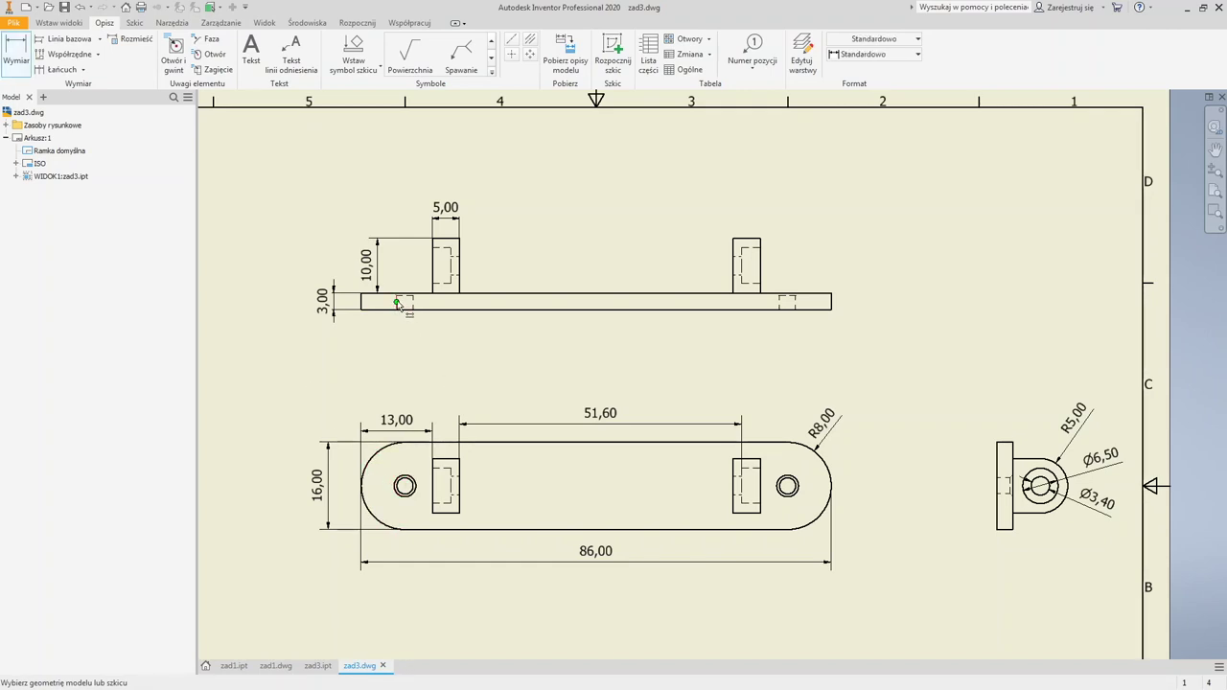
left_click(397, 307)
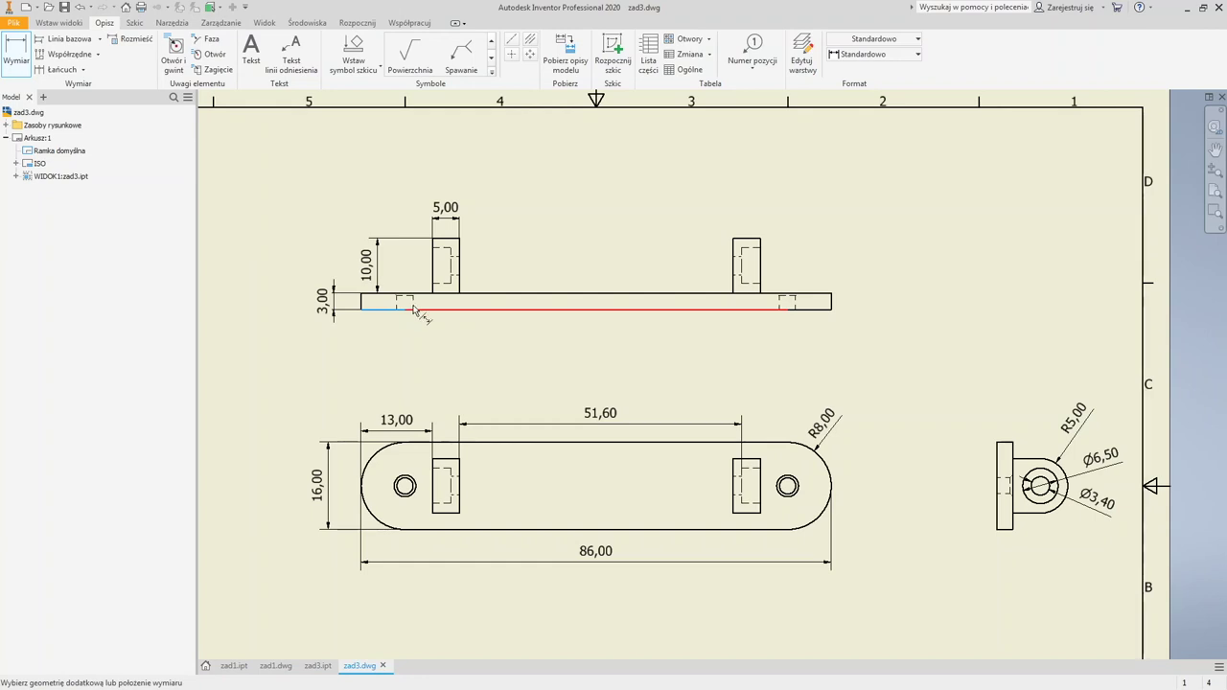
key("Escape")
Step: Dimension the width of the left plate hole in the front view, placing the dimension below the plate
left_click(14, 57)
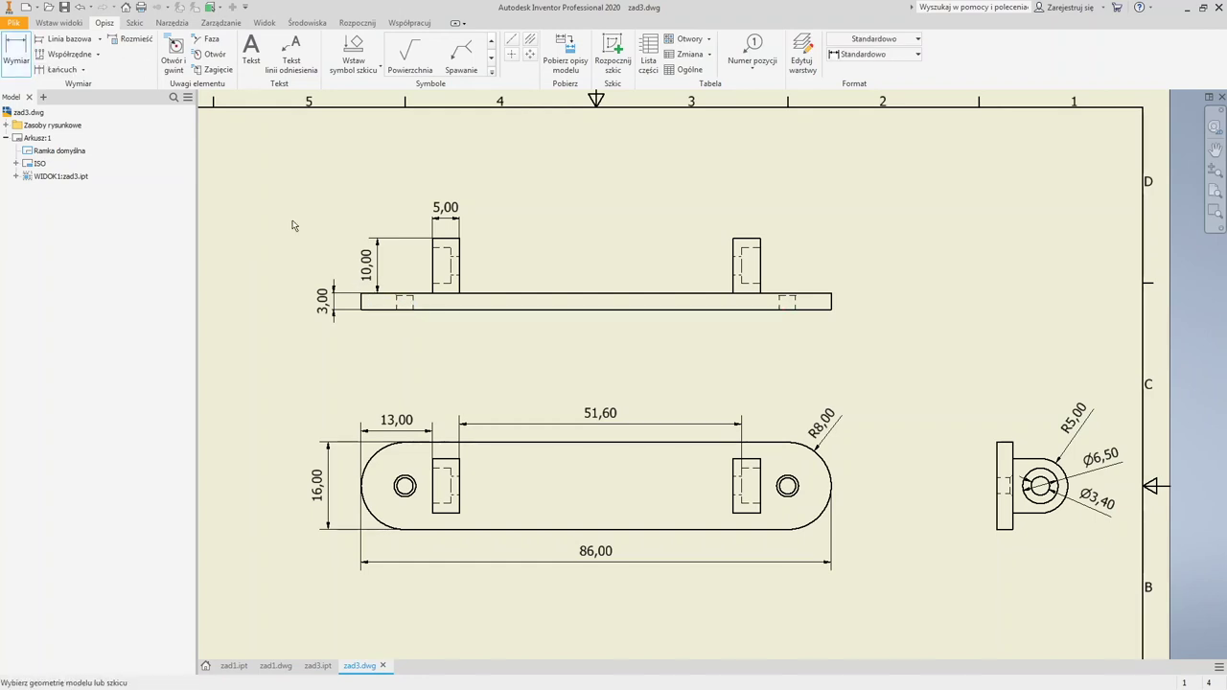
left_click(413, 307)
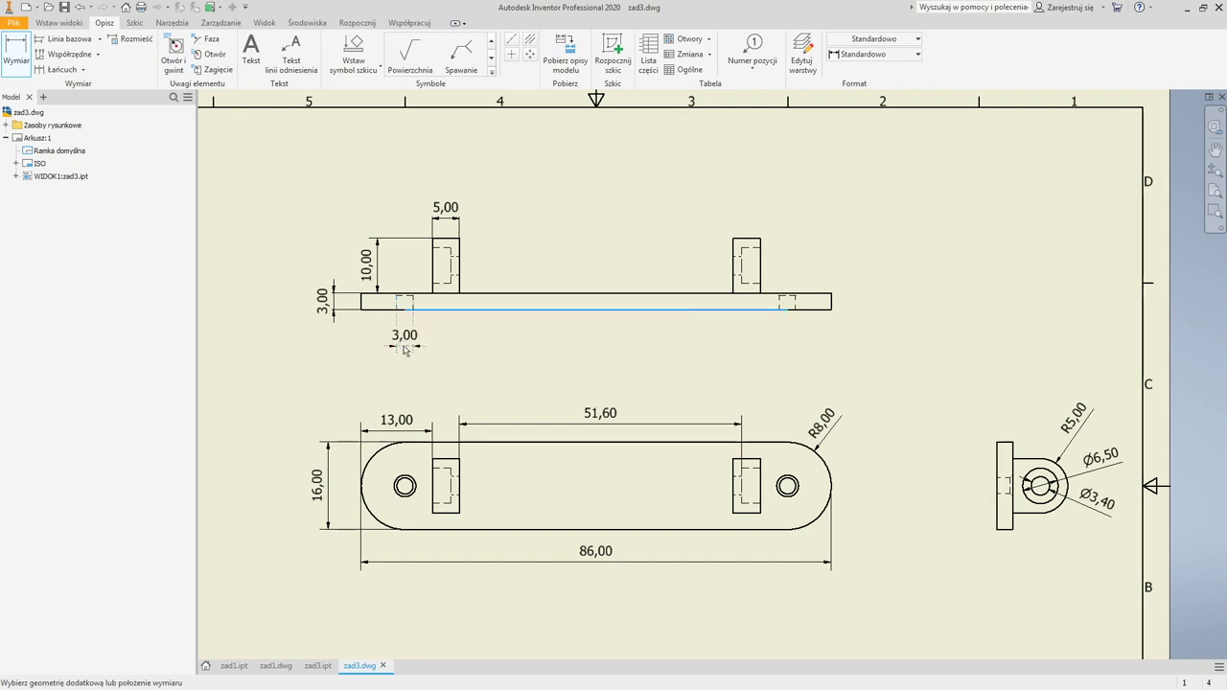
left_click(403, 350)
left_click(478, 318)
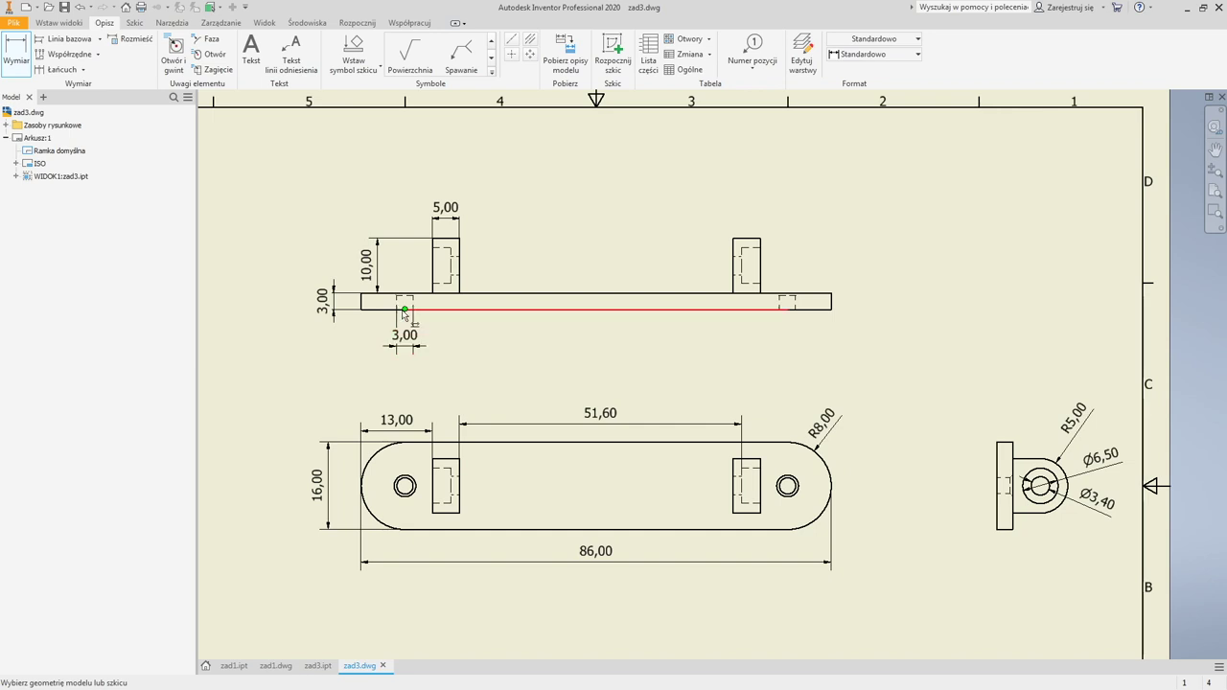
left_click(16, 56)
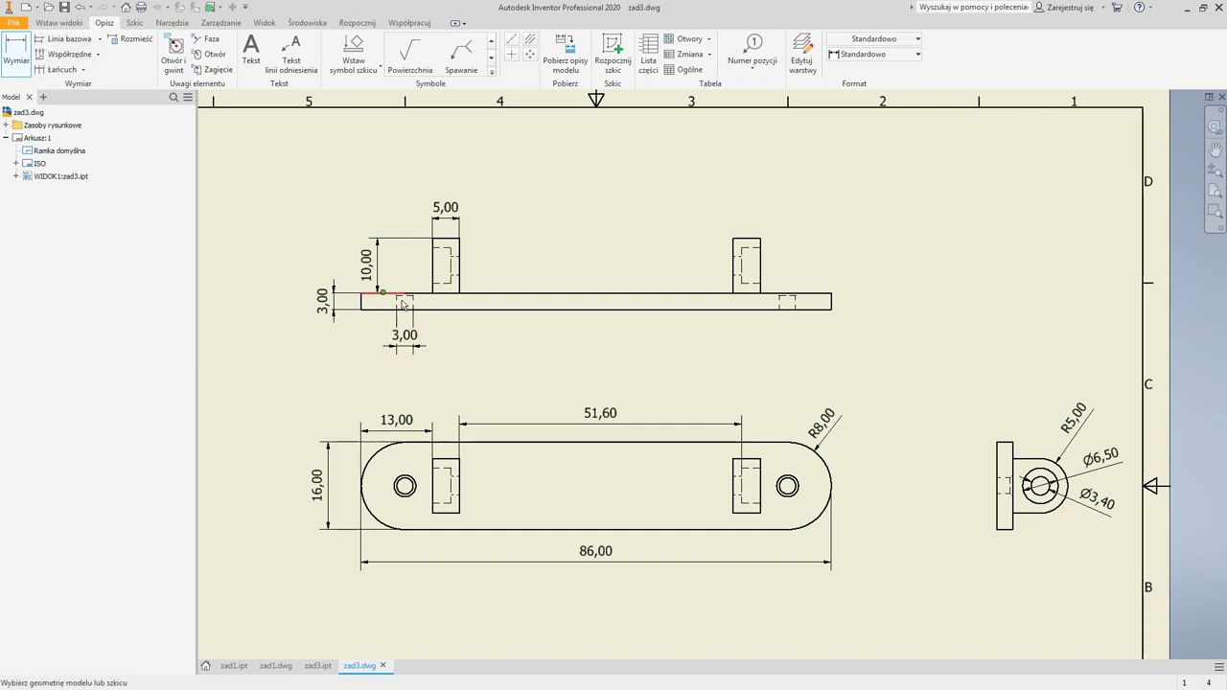
Step: Add centre marks to both plate holes in the top view
scroll(394, 299, "down", 5)
scroll(407, 317, "up", 7)
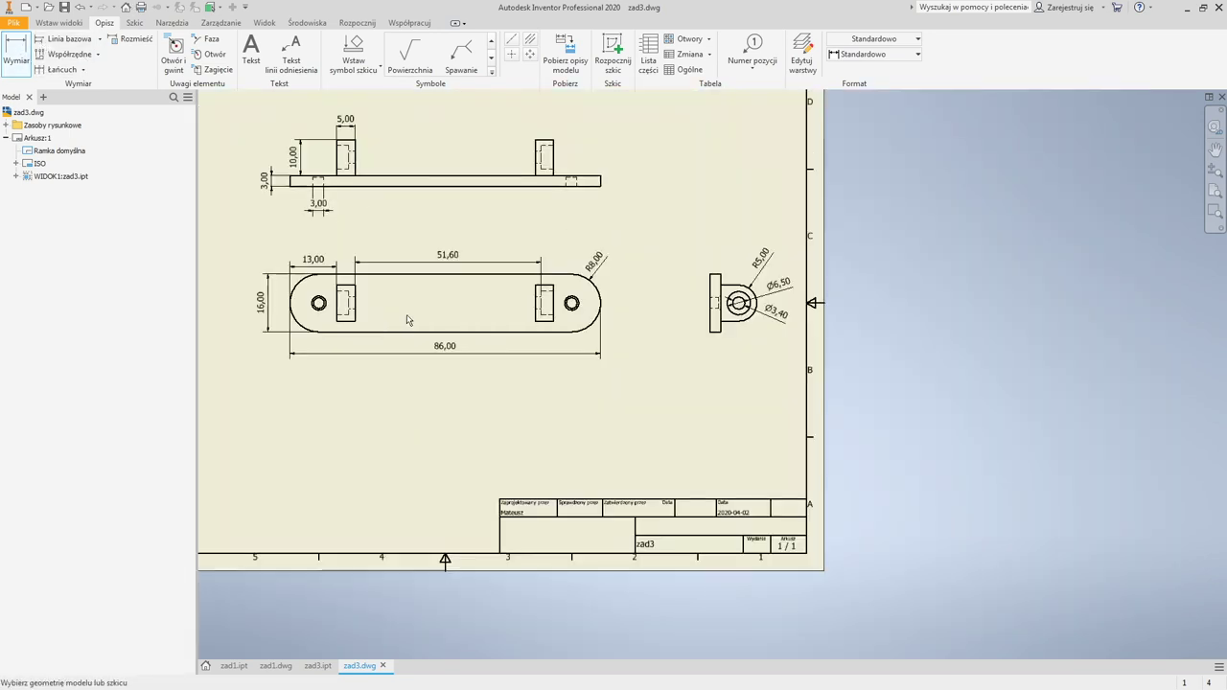
scroll(433, 333, "down", 3)
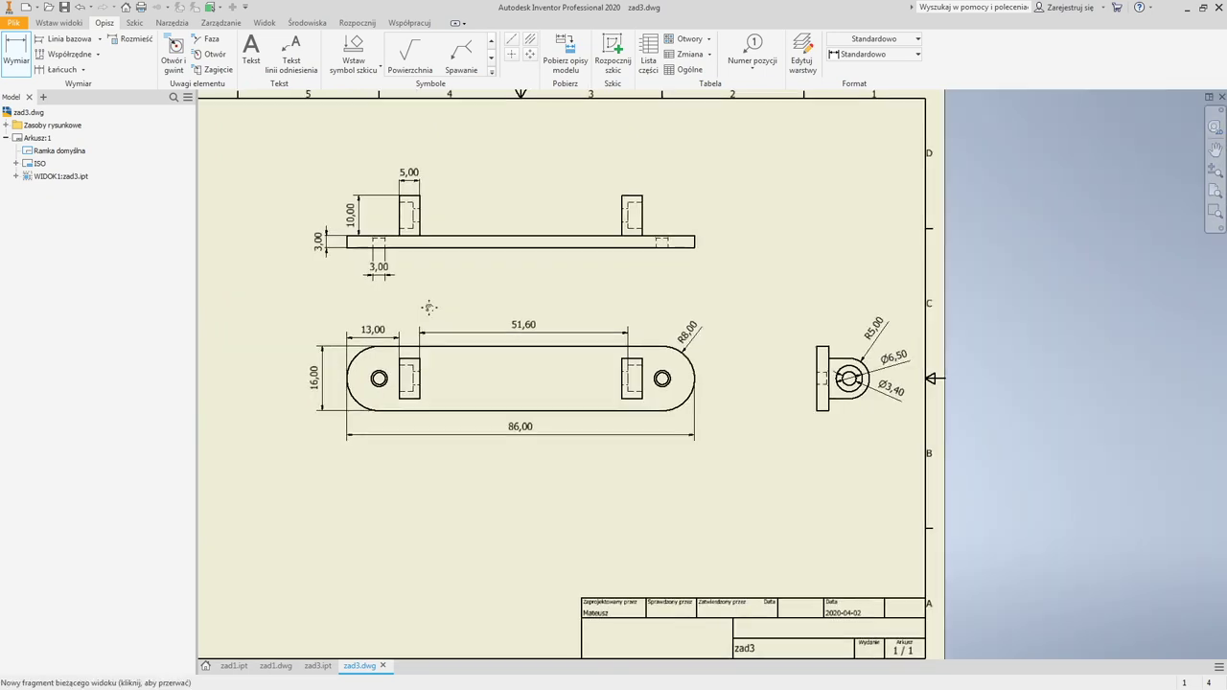
scroll(460, 310, "up", 1)
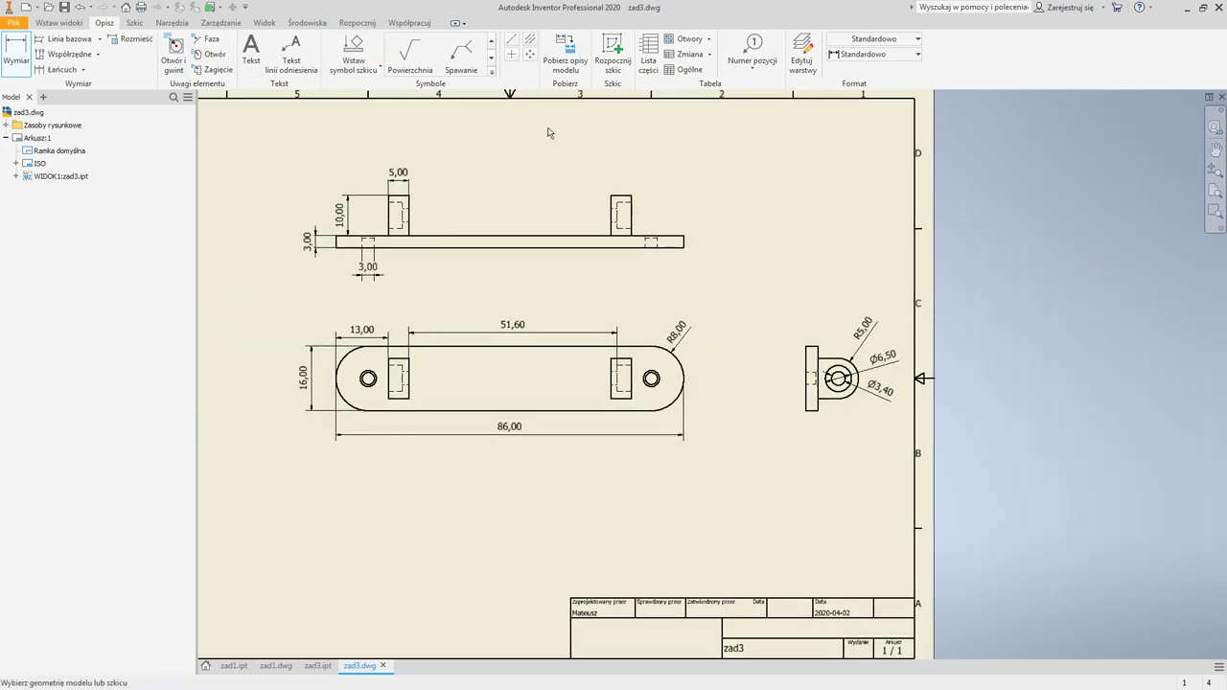
left_click(512, 56)
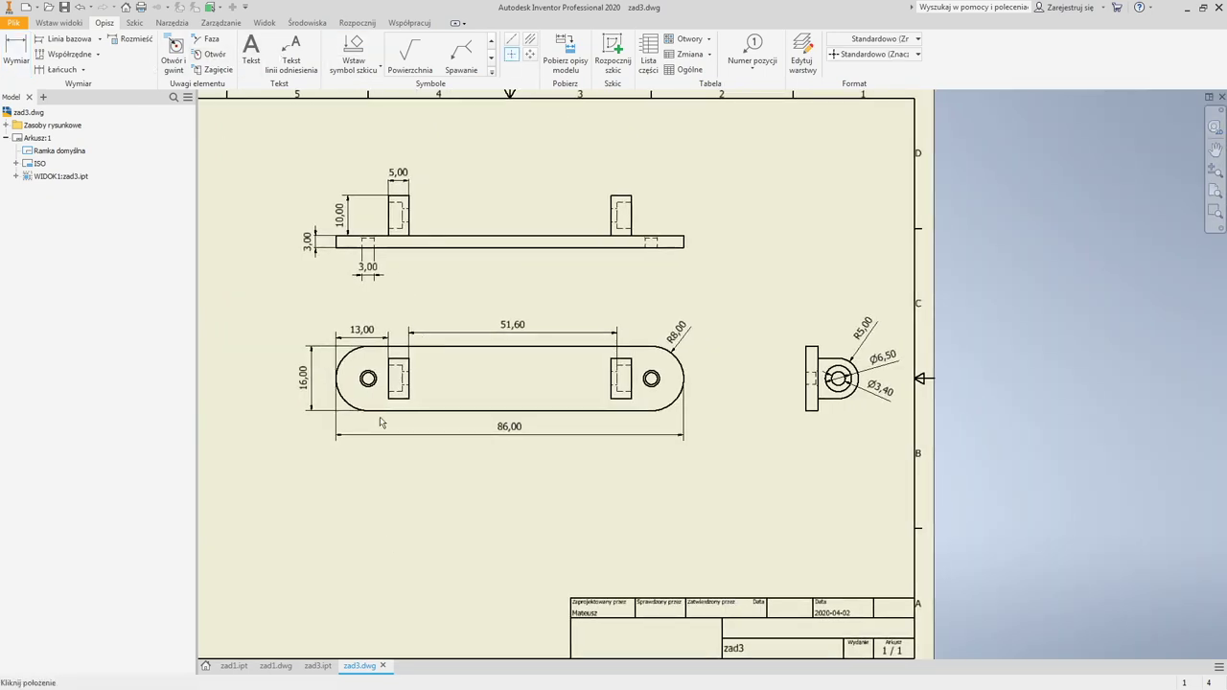
scroll(369, 379, "up", 5)
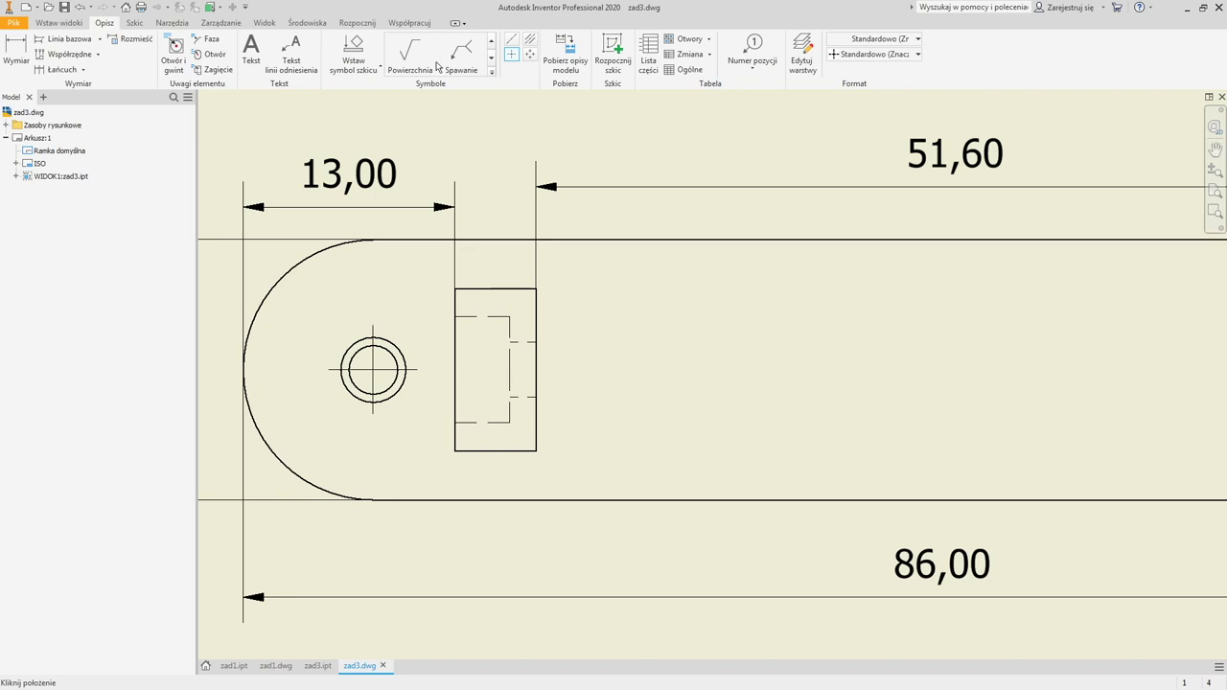
left_click(329, 250)
scroll(352, 314, "down", 4)
scroll(394, 403, "down", 3)
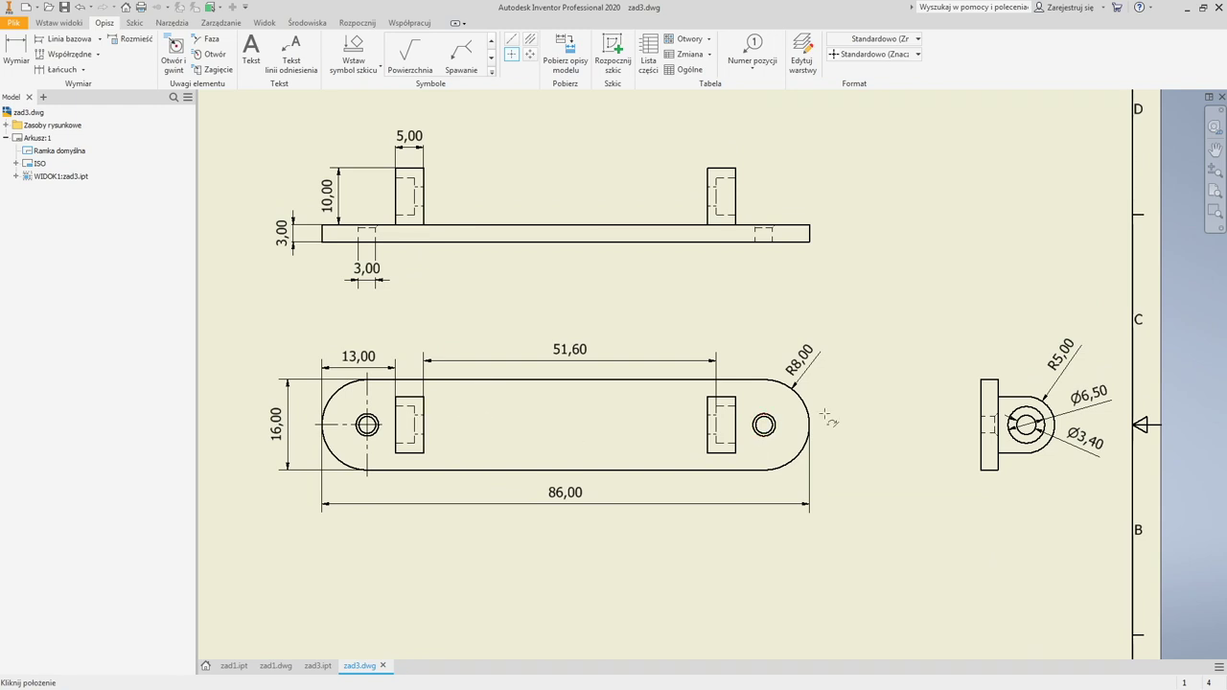
left_click(789, 387)
key("Escape")
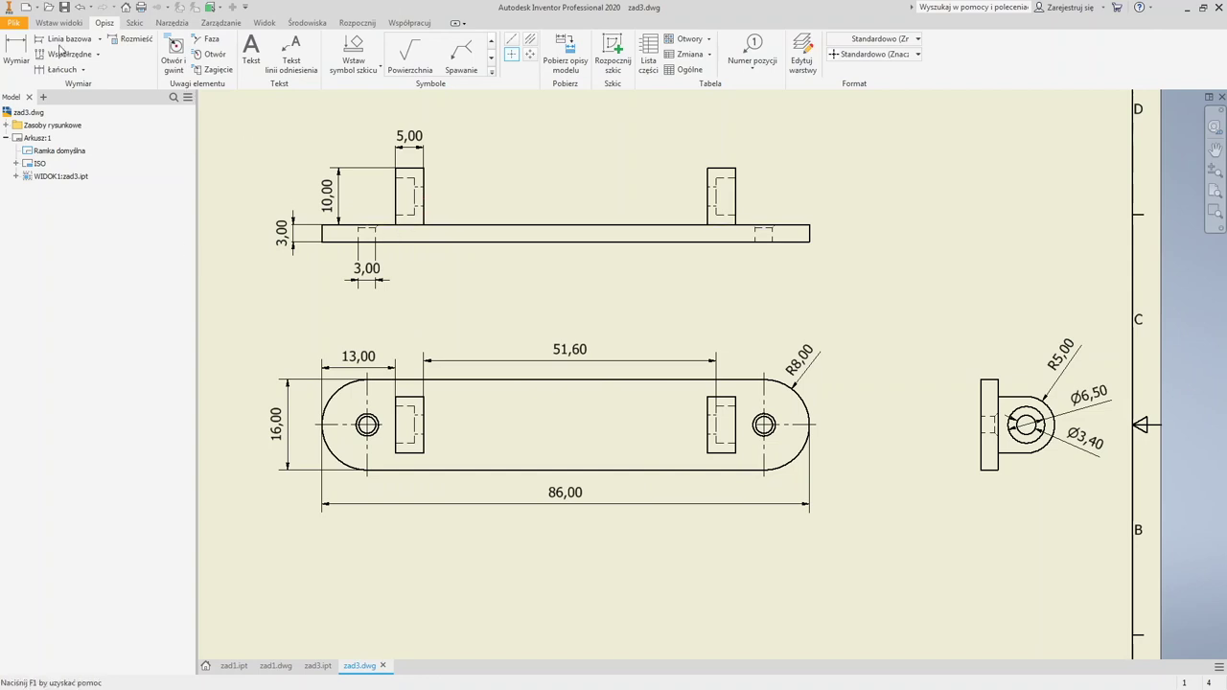
Step: Dimension the upper width of the left hole's countersink in the front view, placing the dimension above the plate
key("d")
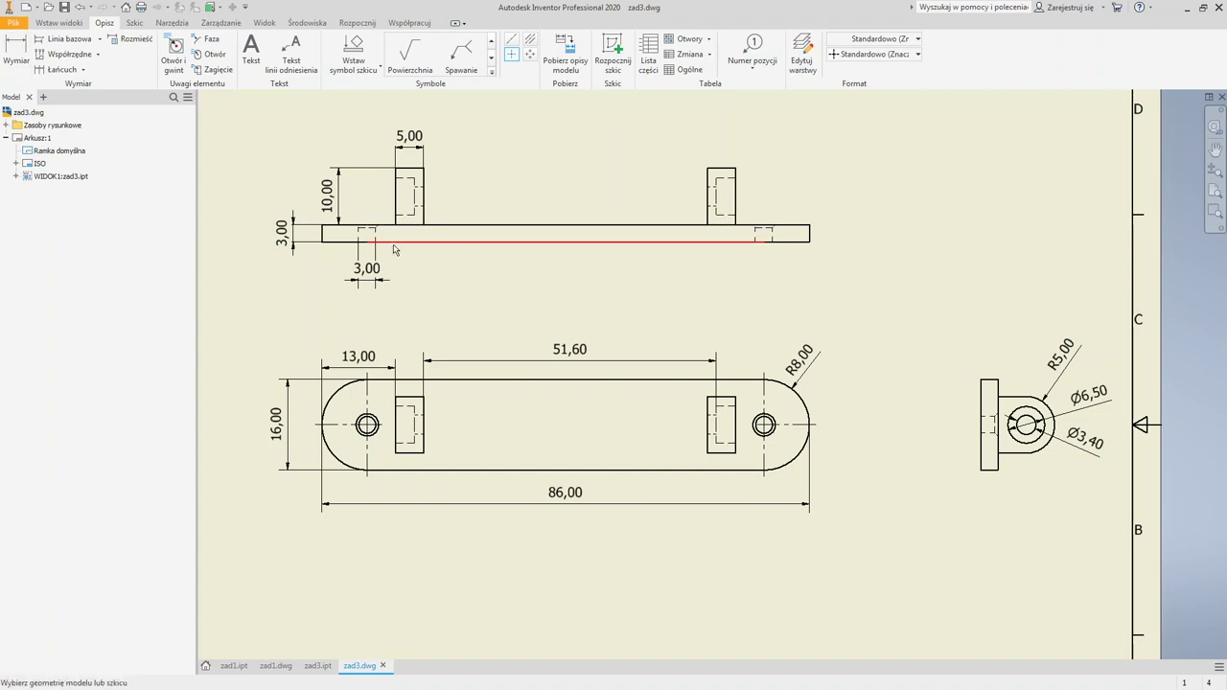
scroll(356, 231, "up", 6)
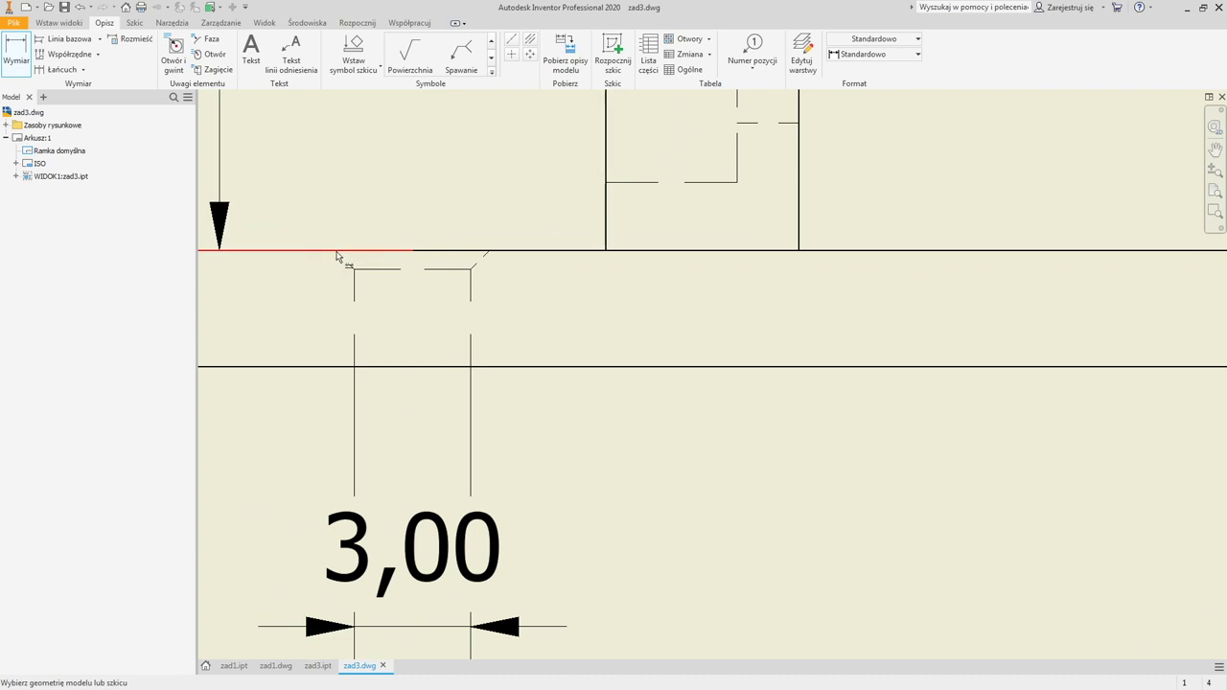
left_click(335, 251)
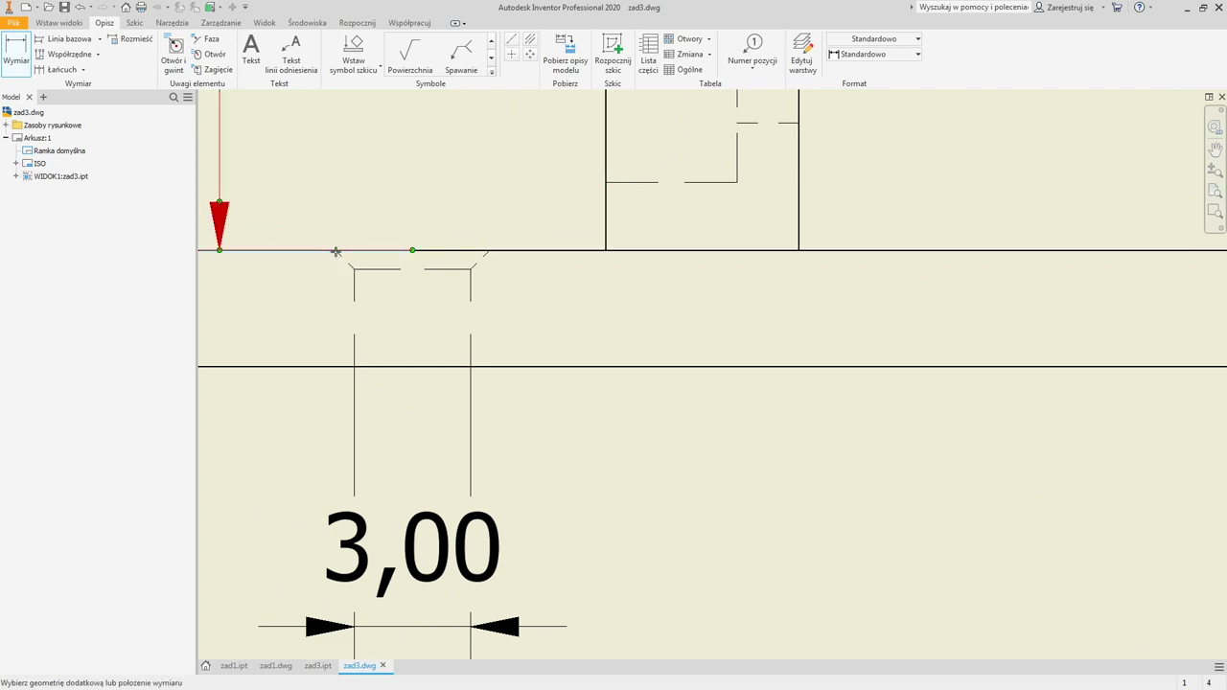
left_click(489, 254)
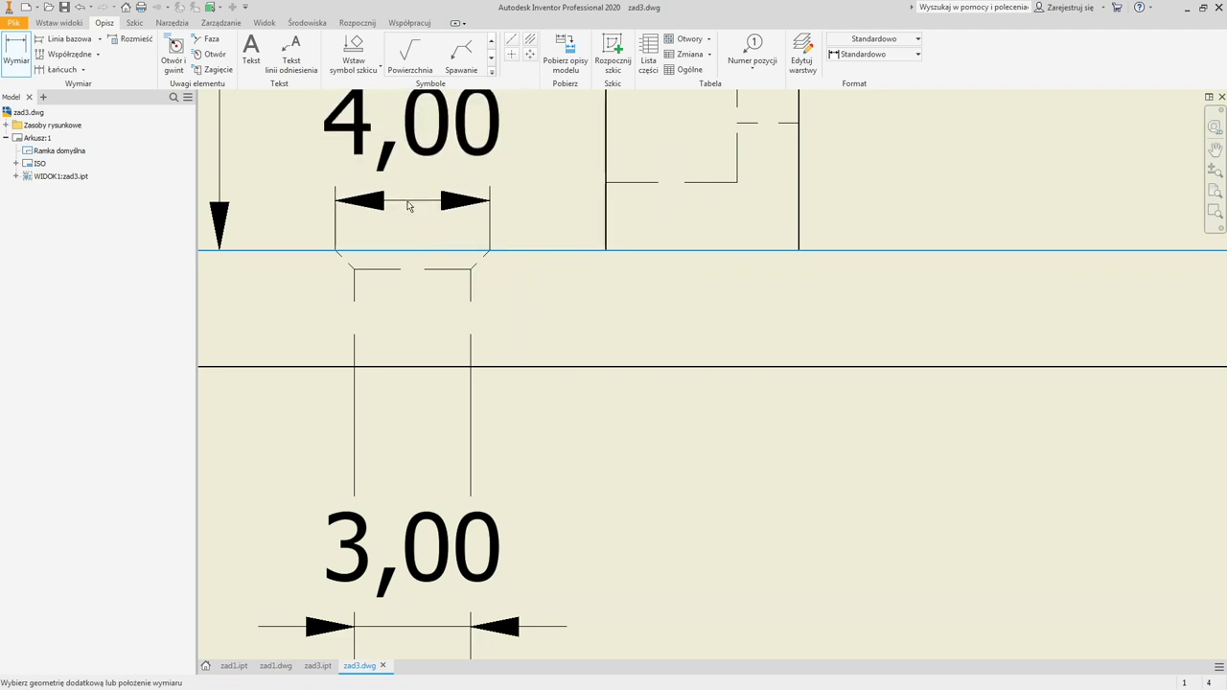
left_click(408, 205)
Step: Examine the front and top views for the dimensions still missing around the countersunk holes
scroll(488, 330, "down", 5)
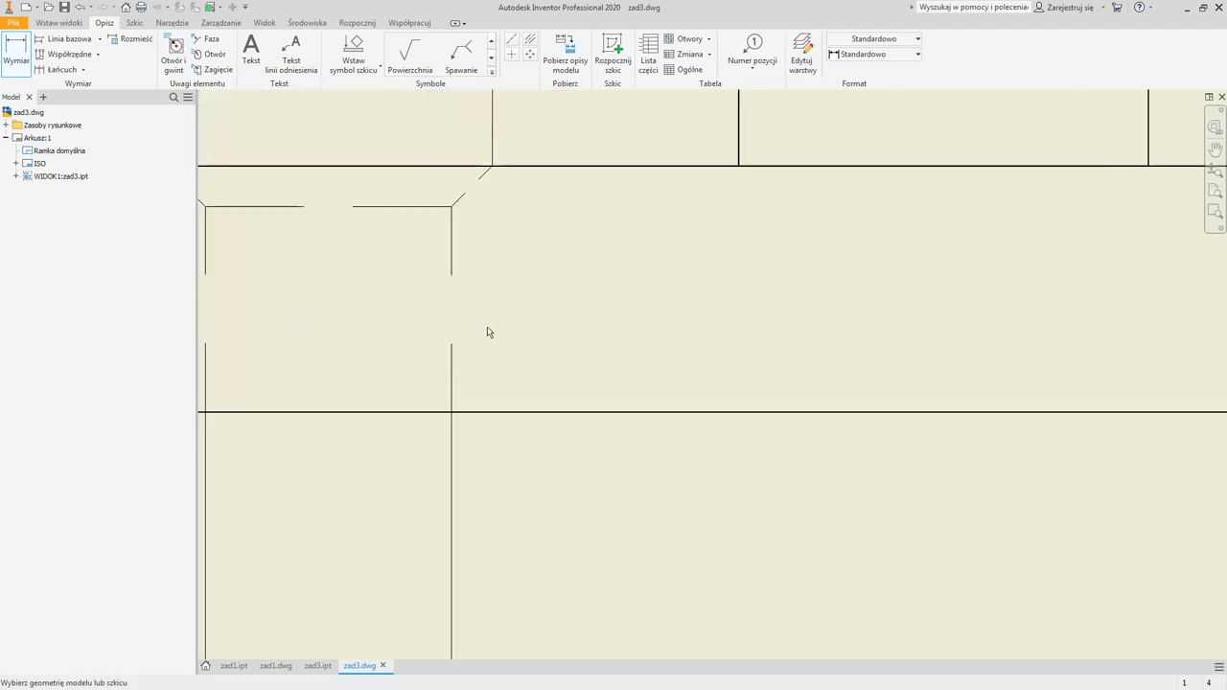
scroll(537, 360, "down", 3)
scroll(400, 301, "up", 5)
scroll(337, 274, "up", 2)
scroll(339, 273, "down", 6)
scroll(343, 270, "up", 4)
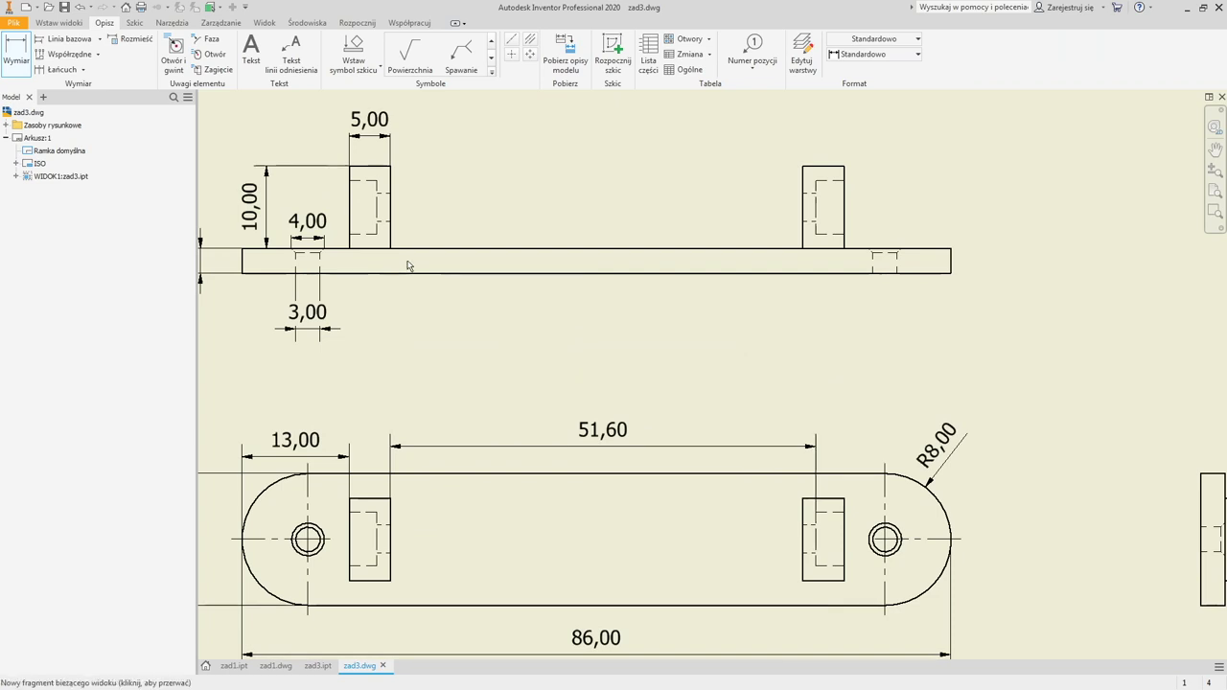
scroll(406, 265, "down", 5)
scroll(412, 269, "up", 4)
scroll(439, 273, "down", 1)
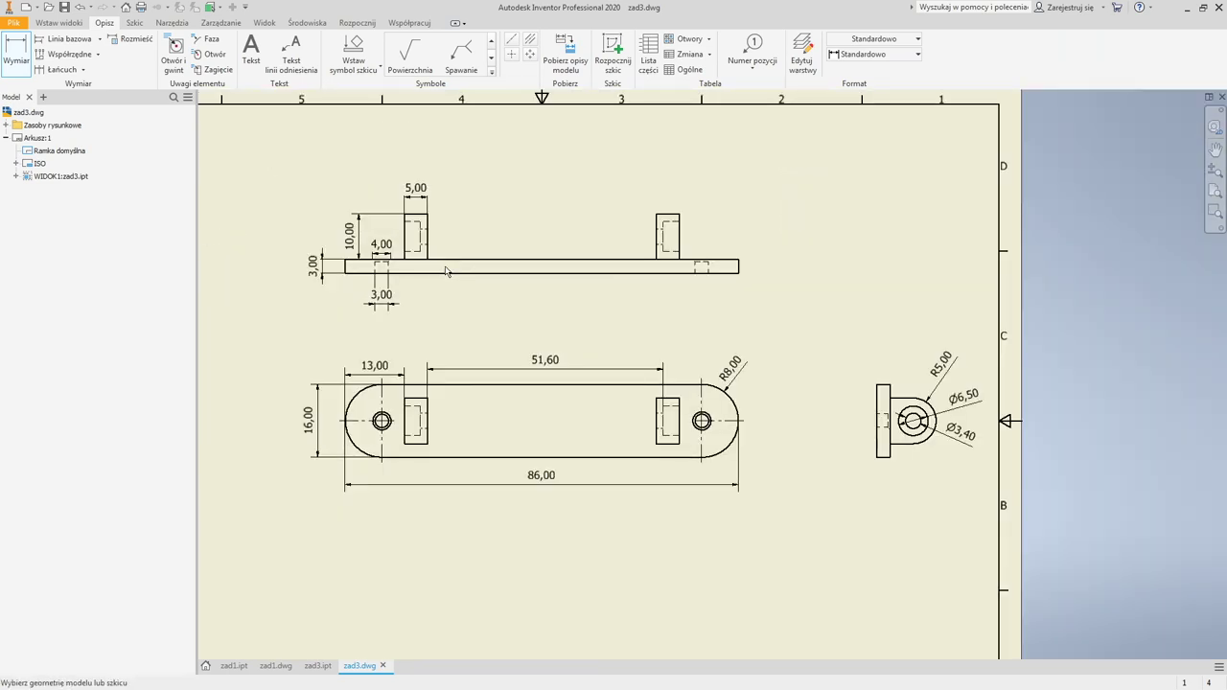
Step: Add a chamfer note to the left hole's countersink in the front view, placing it diagonally below the plate
left_click(492, 74)
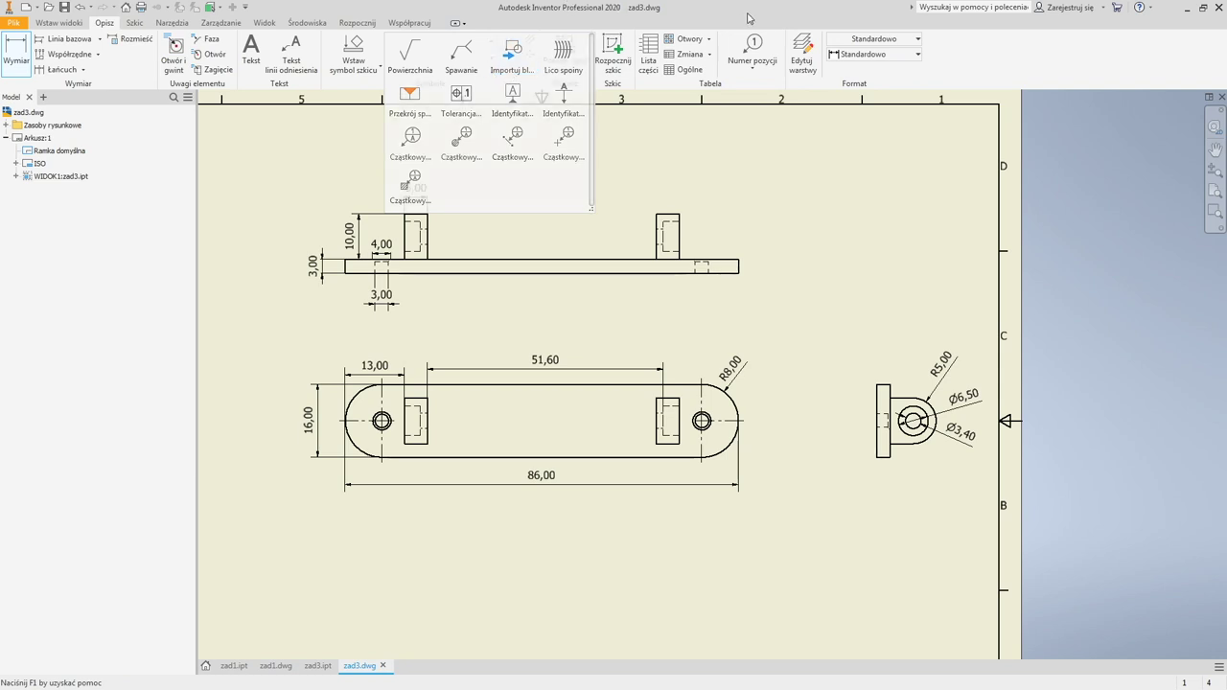
left_click(206, 39)
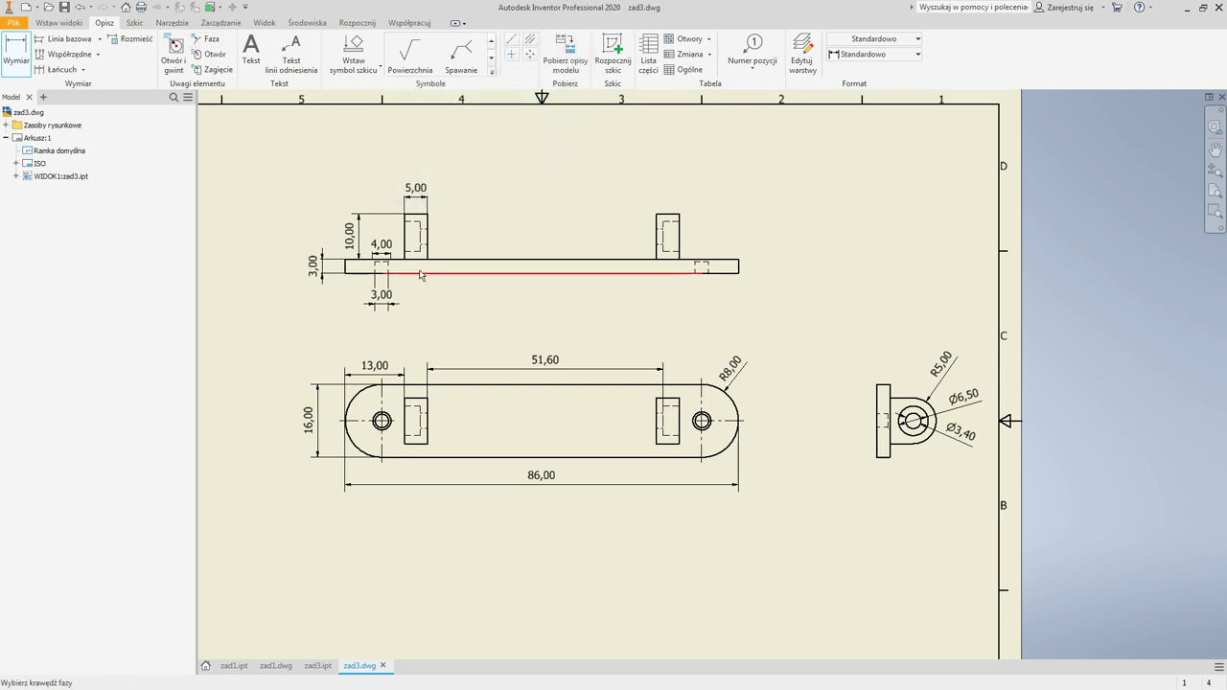
scroll(388, 267, "down", 3)
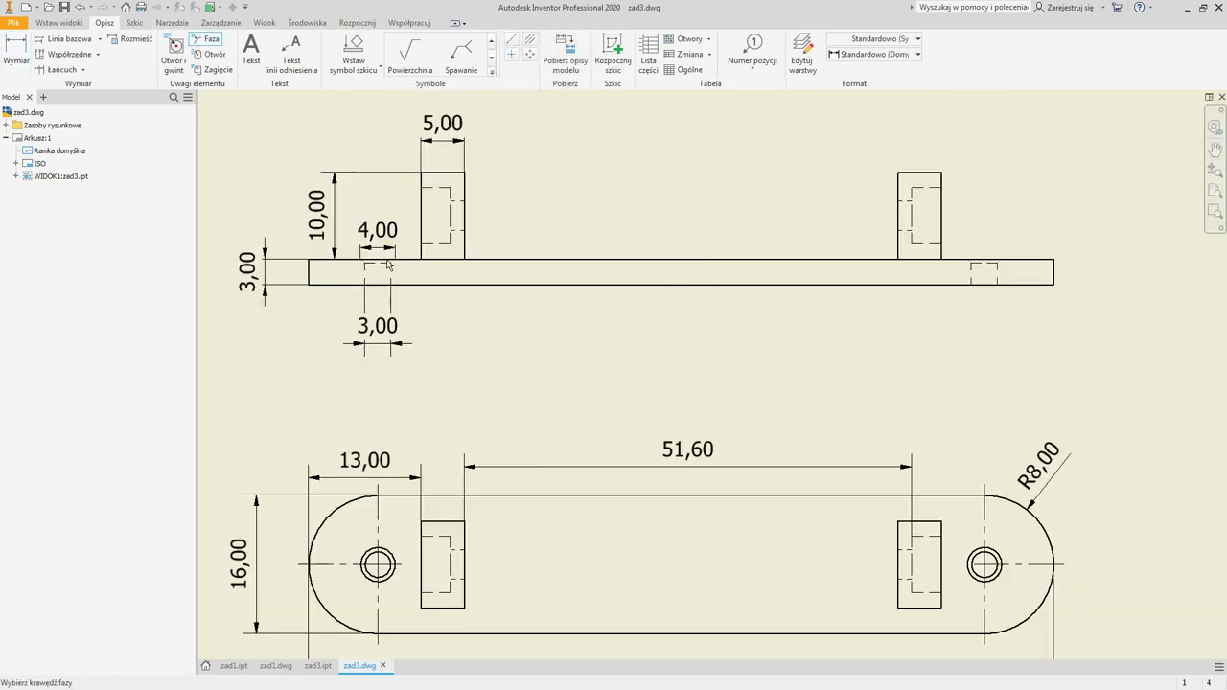
scroll(388, 265, "down", 3)
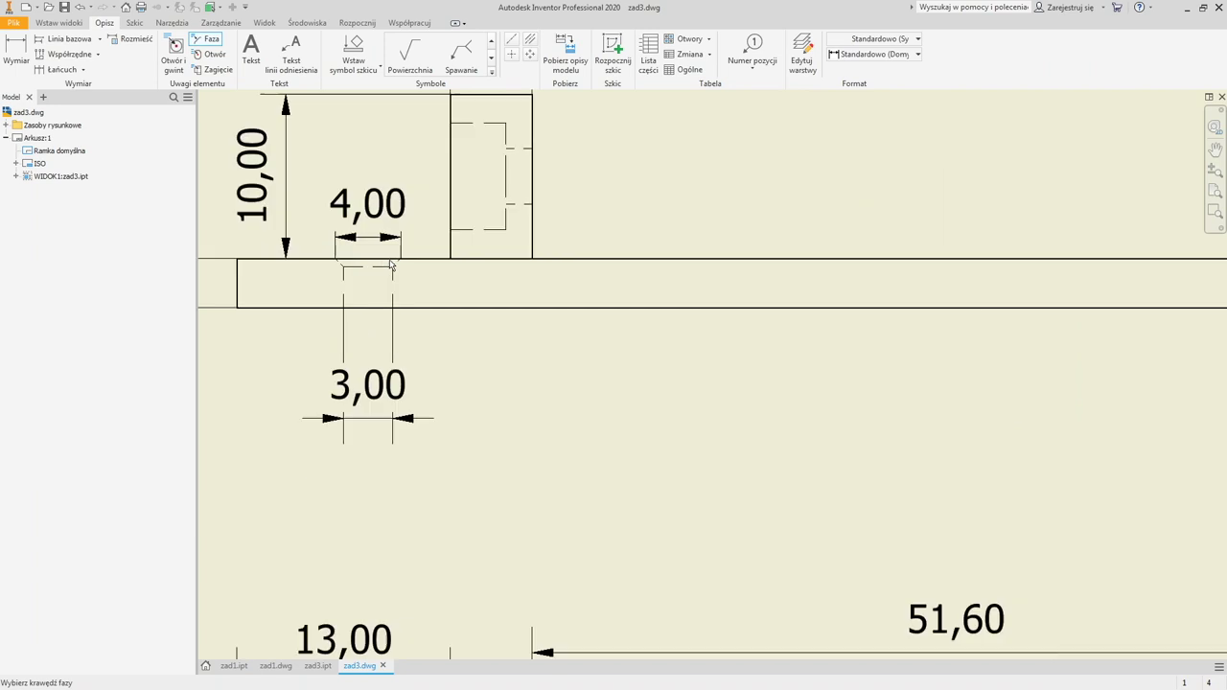
left_click(339, 267)
left_click(339, 268)
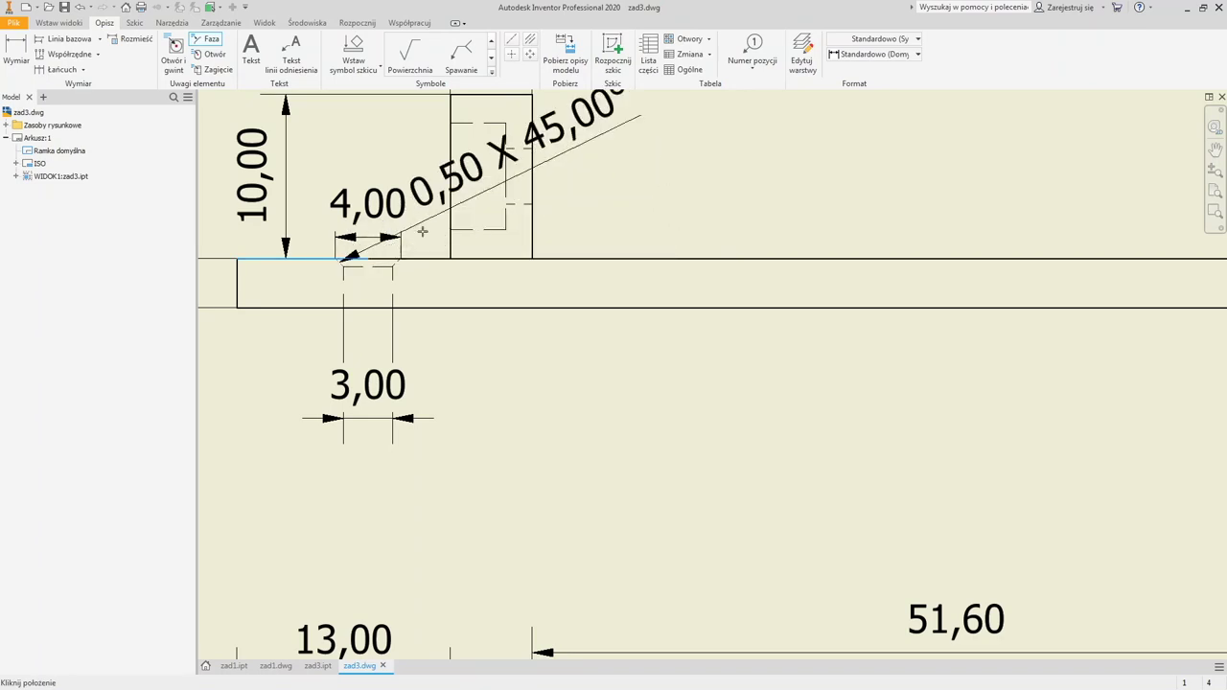
left_click(285, 344)
key("Escape")
Step: Delete the 4,00 countersink width dimension above the left plate hole in the front view
key("Home")
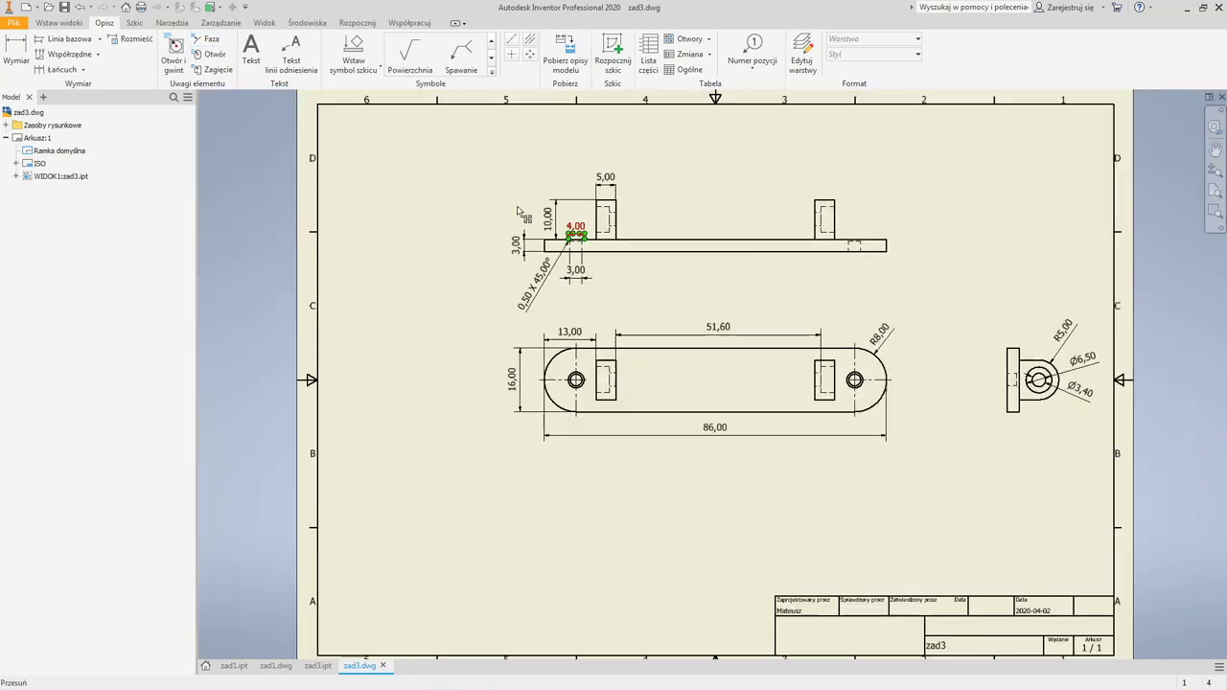
scroll(622, 262, "down", 2)
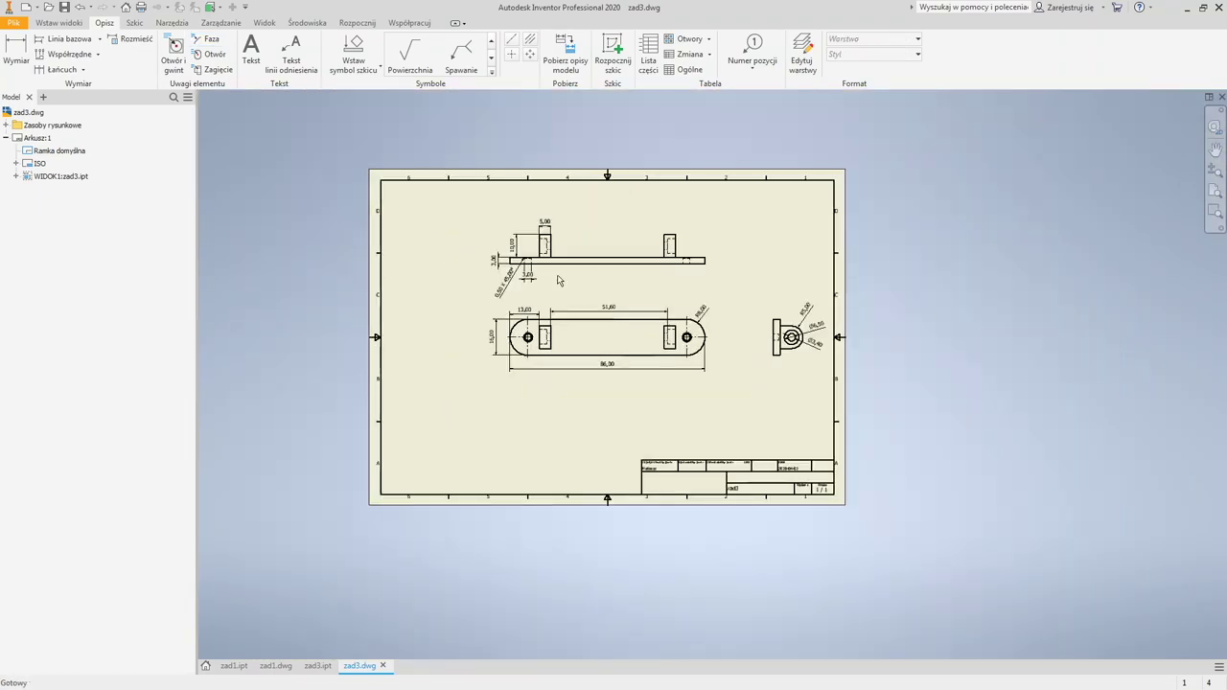
scroll(556, 277, "up", 5)
scroll(561, 281, "down", 1)
middle_click_drag(583, 279, 559, 306)
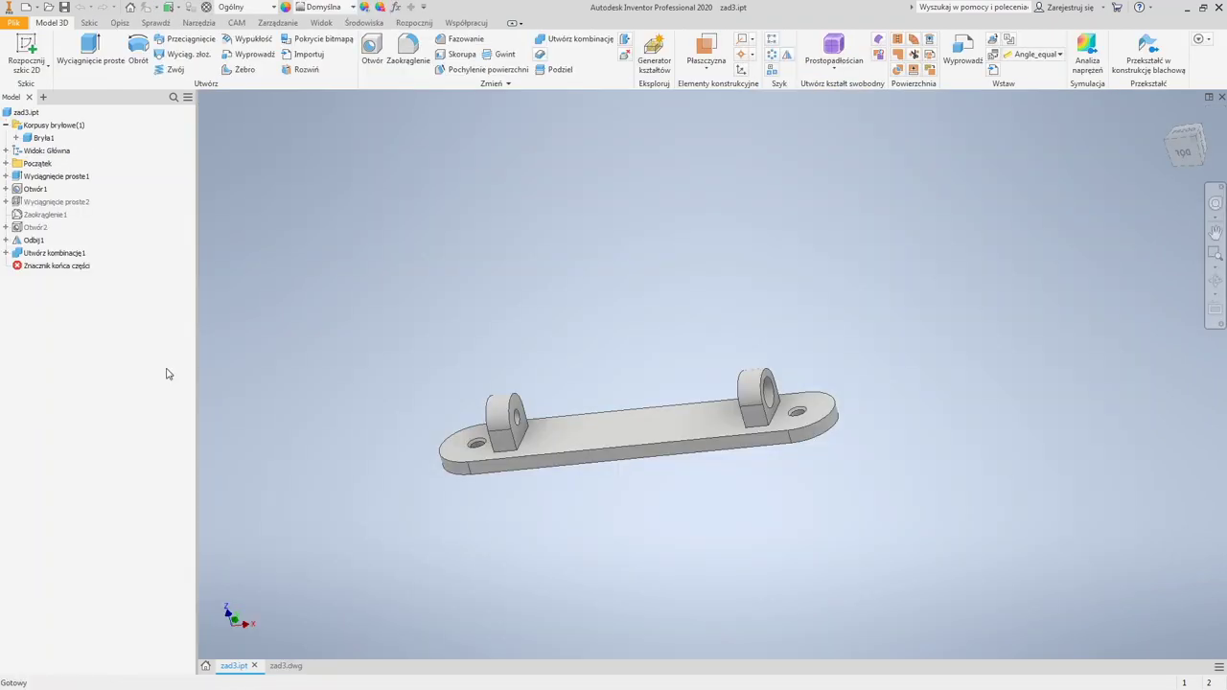
Step: Roll the zad3 part back to just after the first plate hole and examine the countersunk hole's settings without changing them
left_click(45, 272)
left_click_drag(41, 272, 44, 197)
left_click(32, 227)
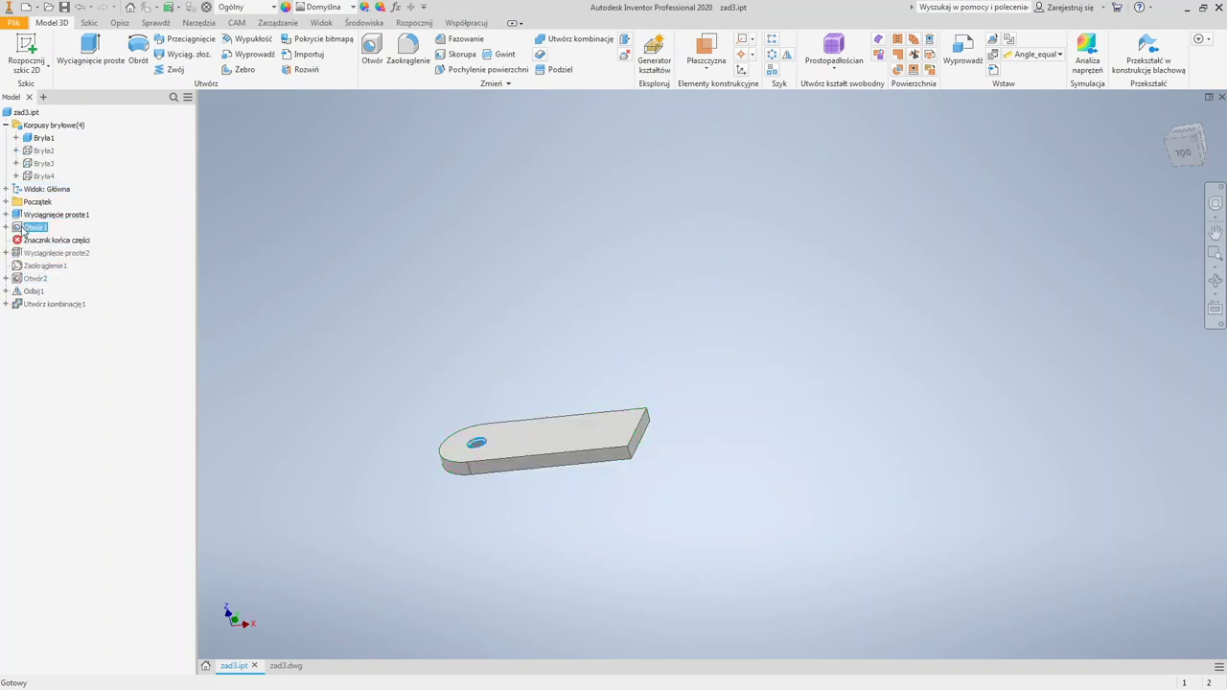
double_click(23, 229)
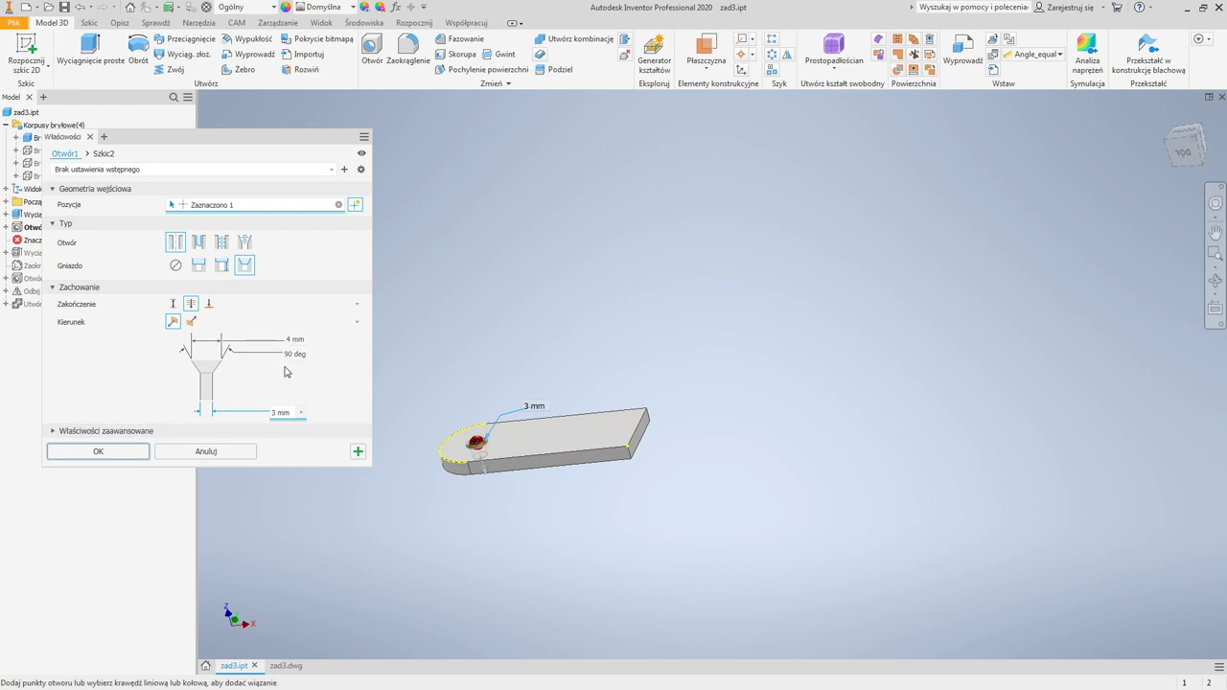
scroll(477, 449, "up", 8)
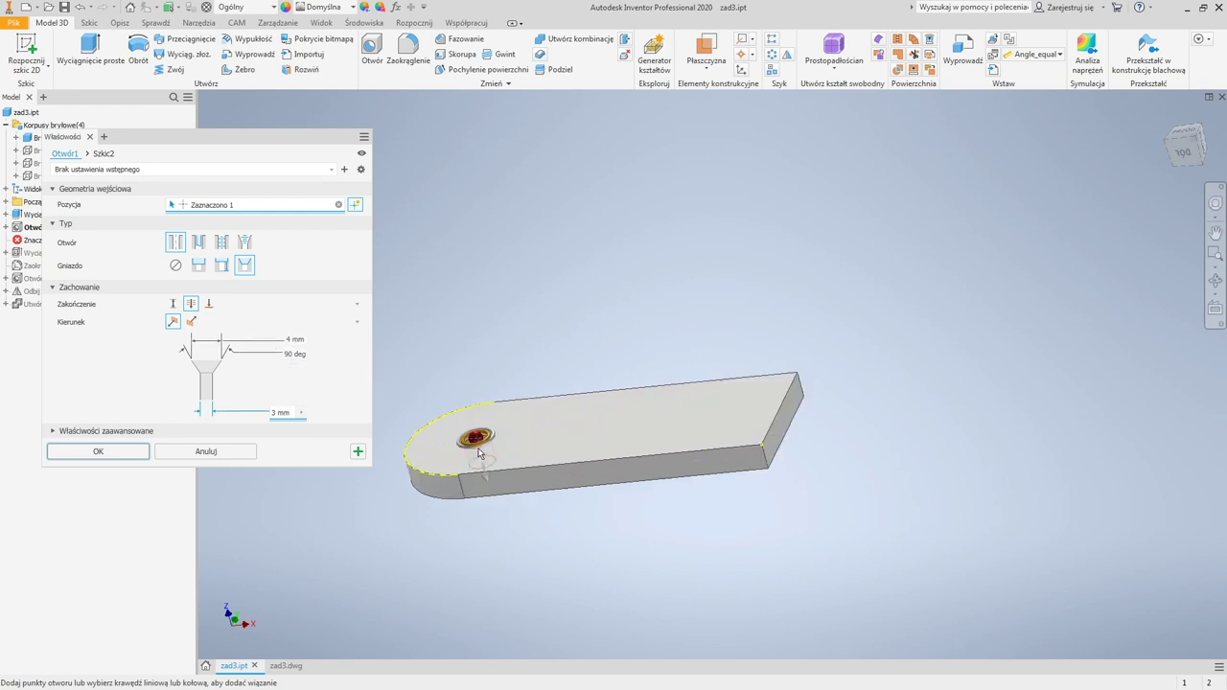
scroll(477, 450, "down", 3)
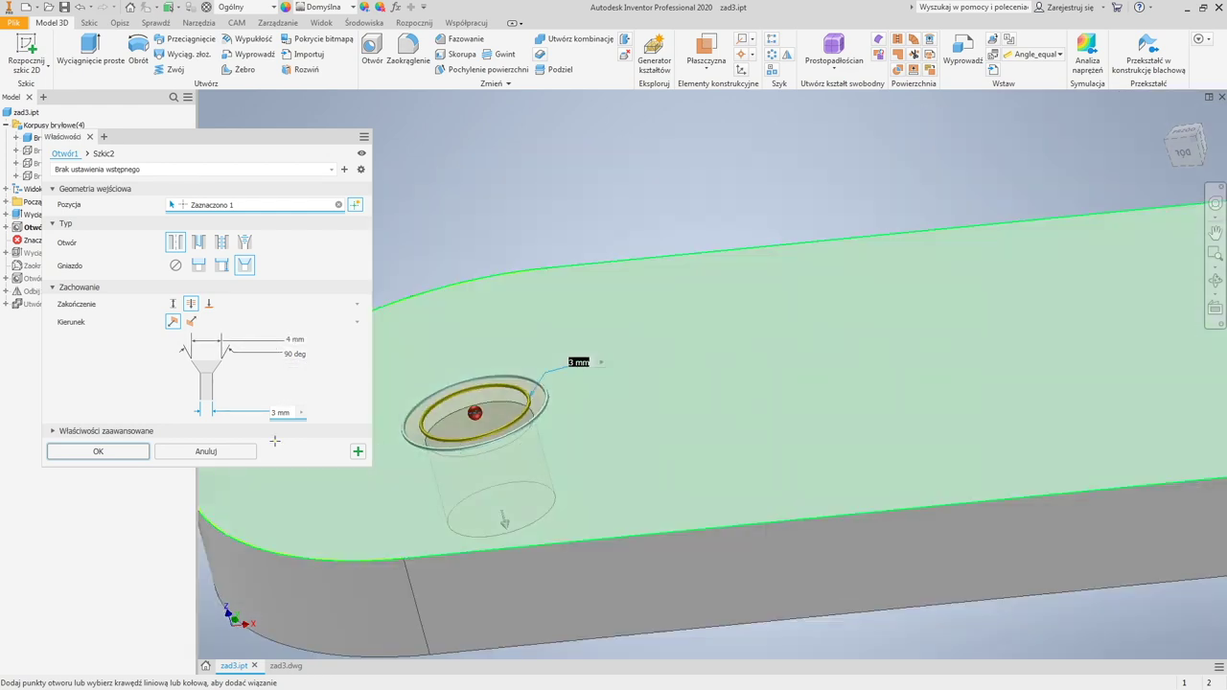
scroll(484, 416, "down", 6)
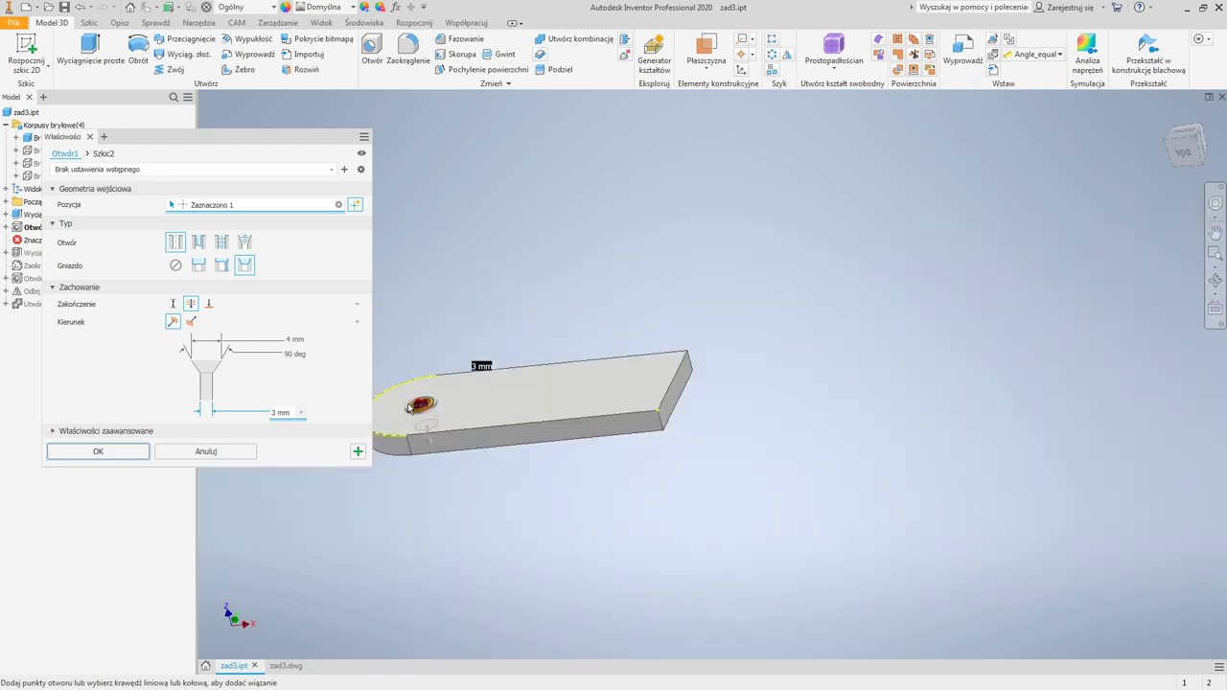
left_click(188, 450)
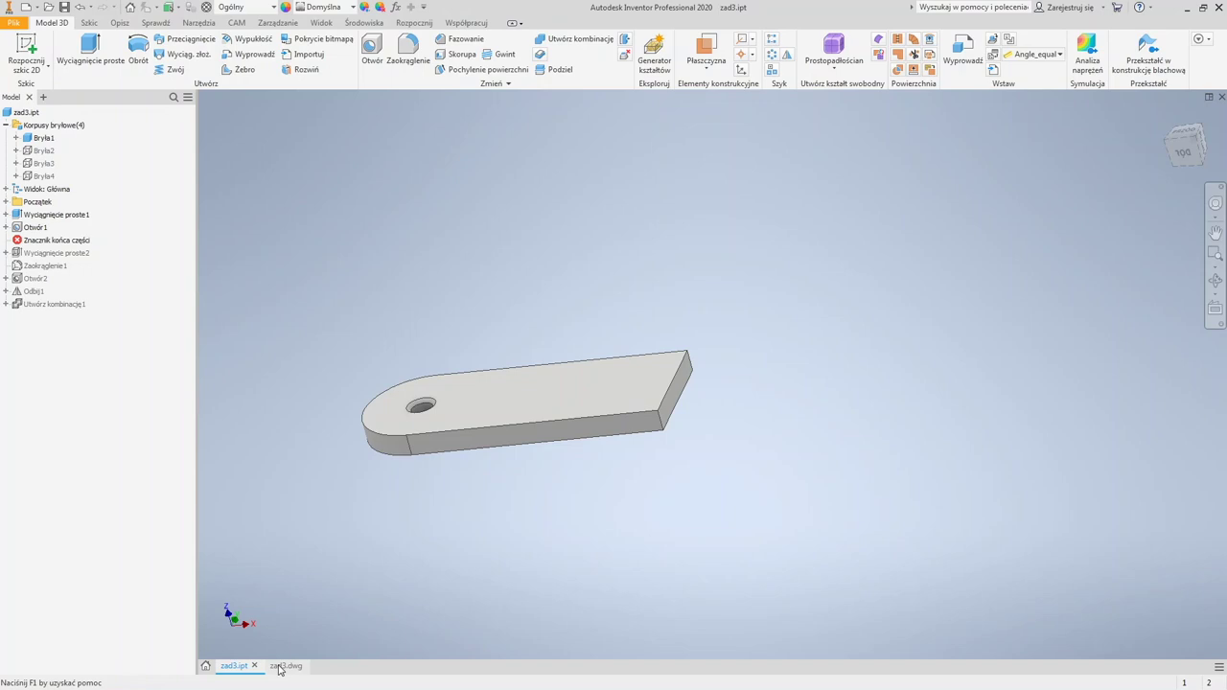
Step: Restore the zad3 part to its last feature, look over the zad3.dwg drawing and return to the part
mouse_move(279, 670)
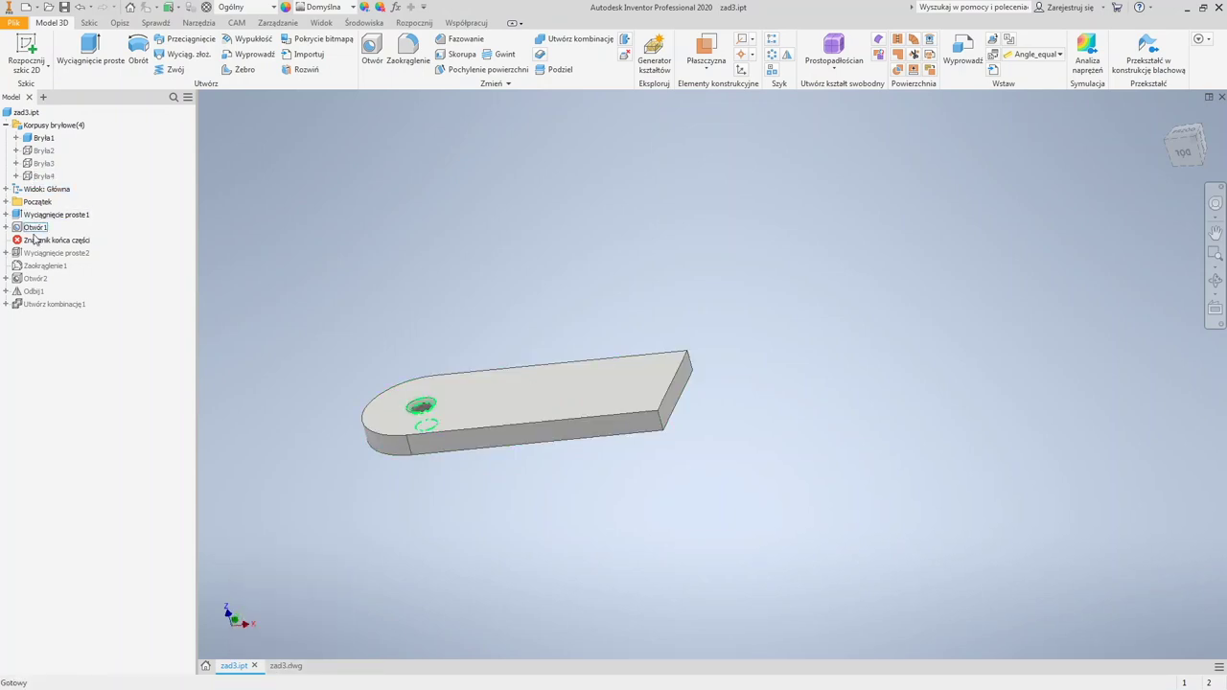
left_click_drag(31, 245, 43, 312)
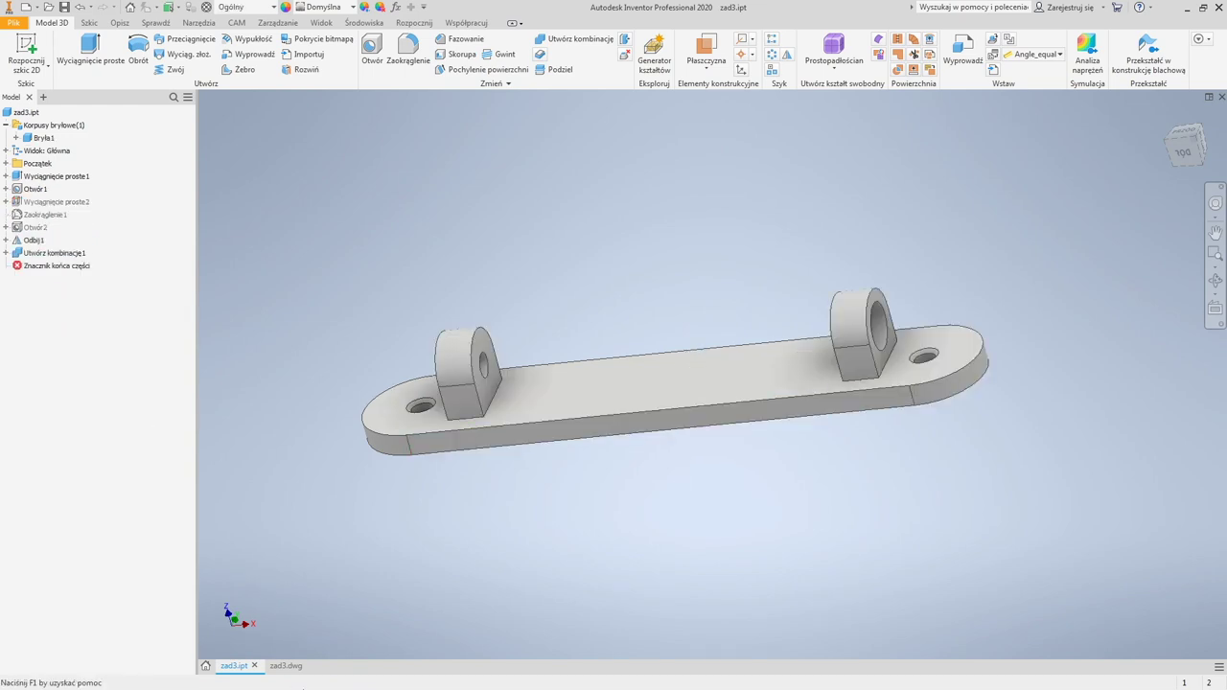
left_click(288, 666)
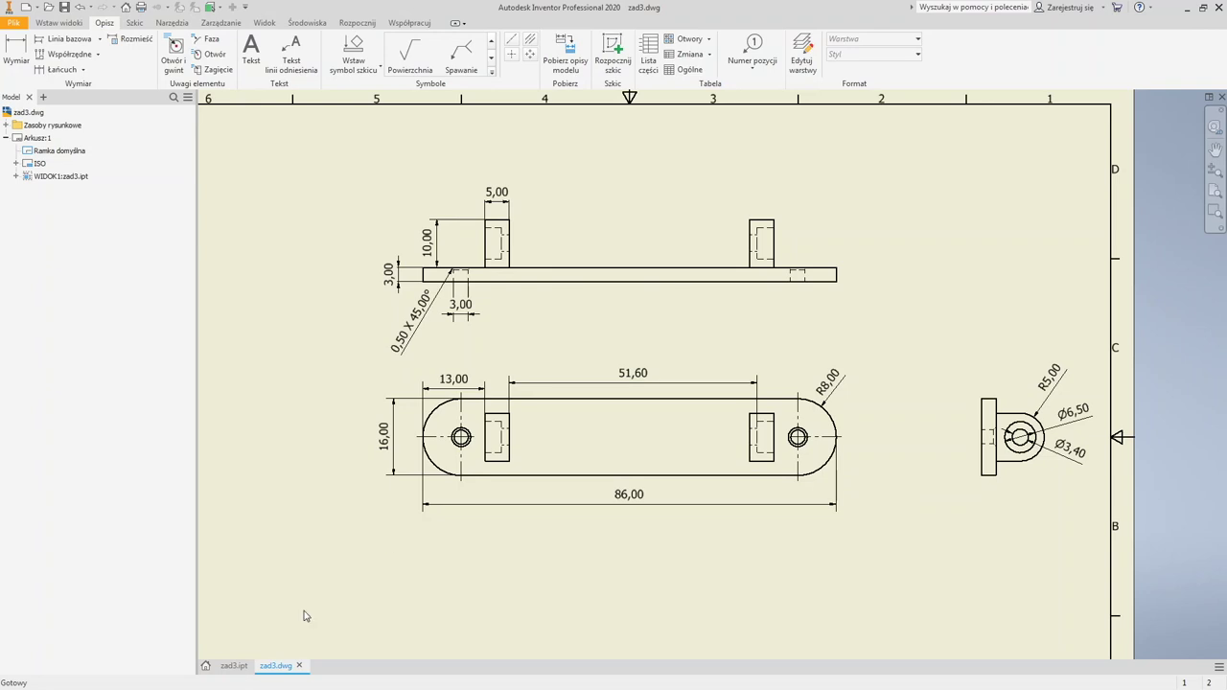
left_click(234, 666)
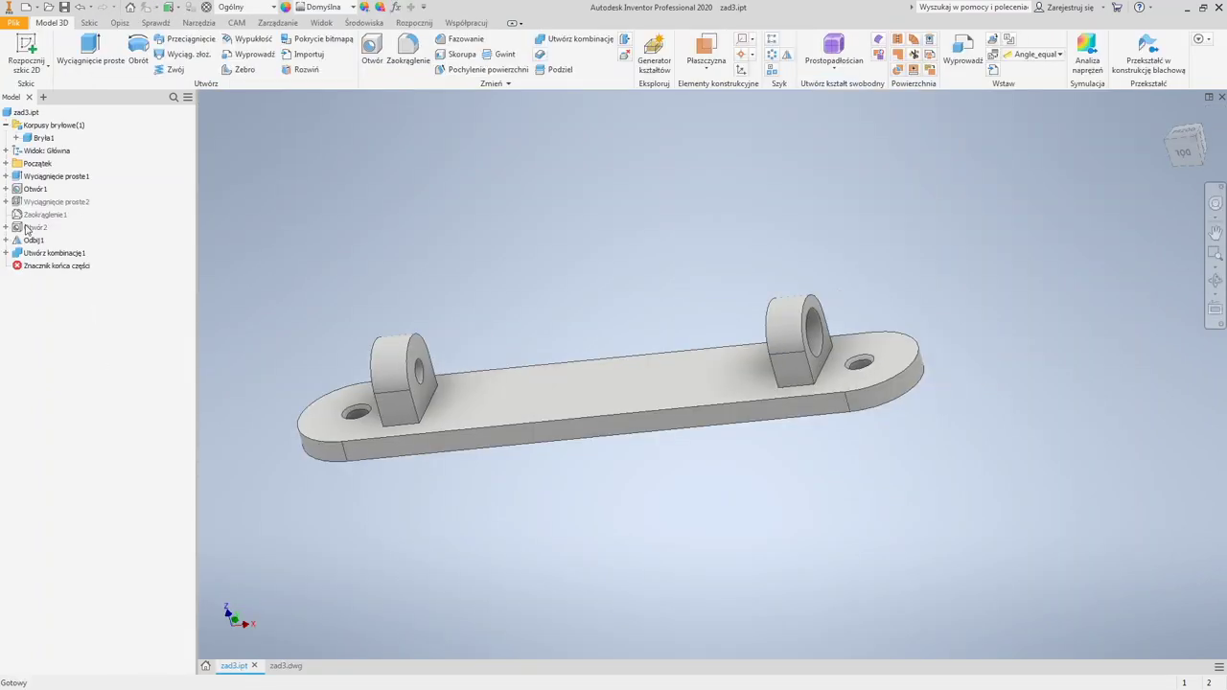
Step: Open the first plate hole's sketch to examine how its centre point is placed, then leave the sketch
left_click(6, 189)
double_click(43, 202)
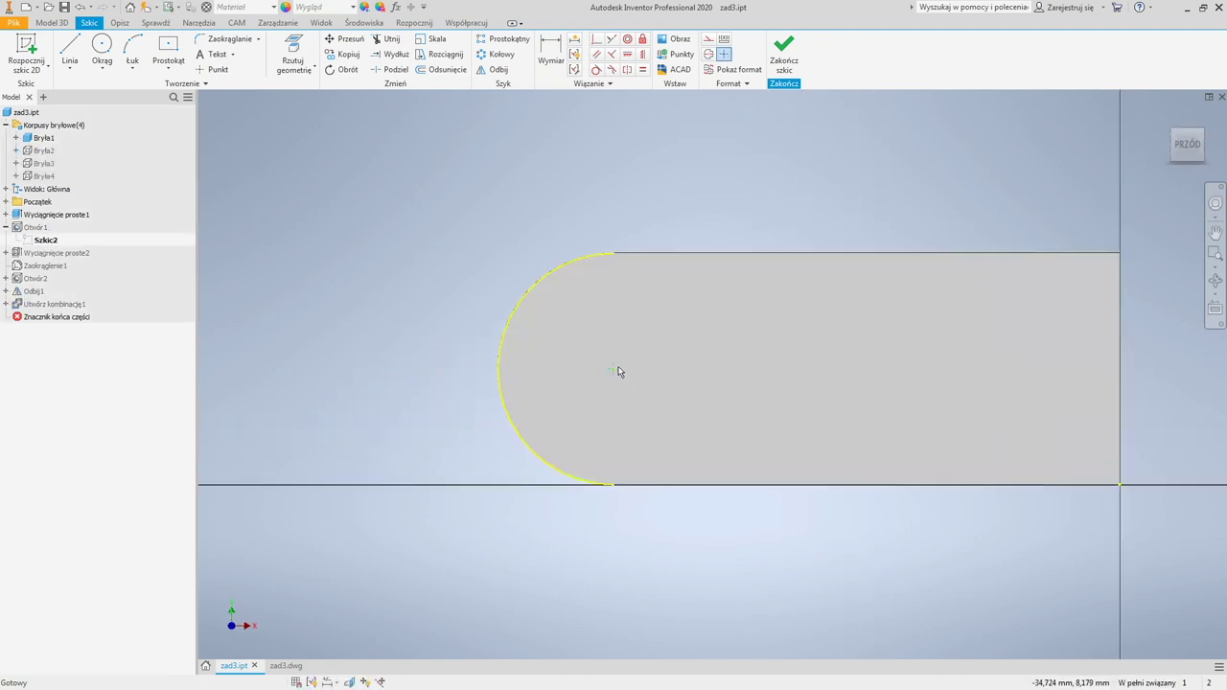
left_click(783, 53)
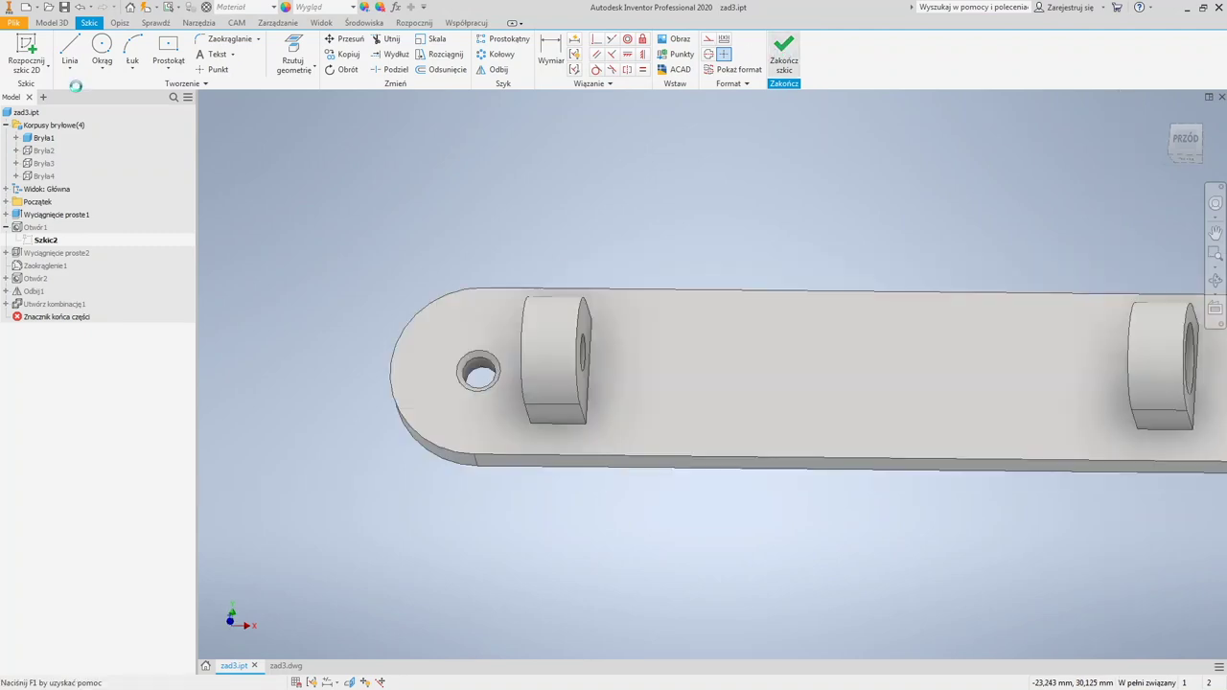
Step: Roll the part back to before the first plate hole and start a sketch on the plate's top face
left_click(80, 280)
mouse_move(80, 280)
left_mouse_down()
mouse_move(75, 211)
mouse_move(29, 280)
mouse_move(58, 208)
left_mouse_up()
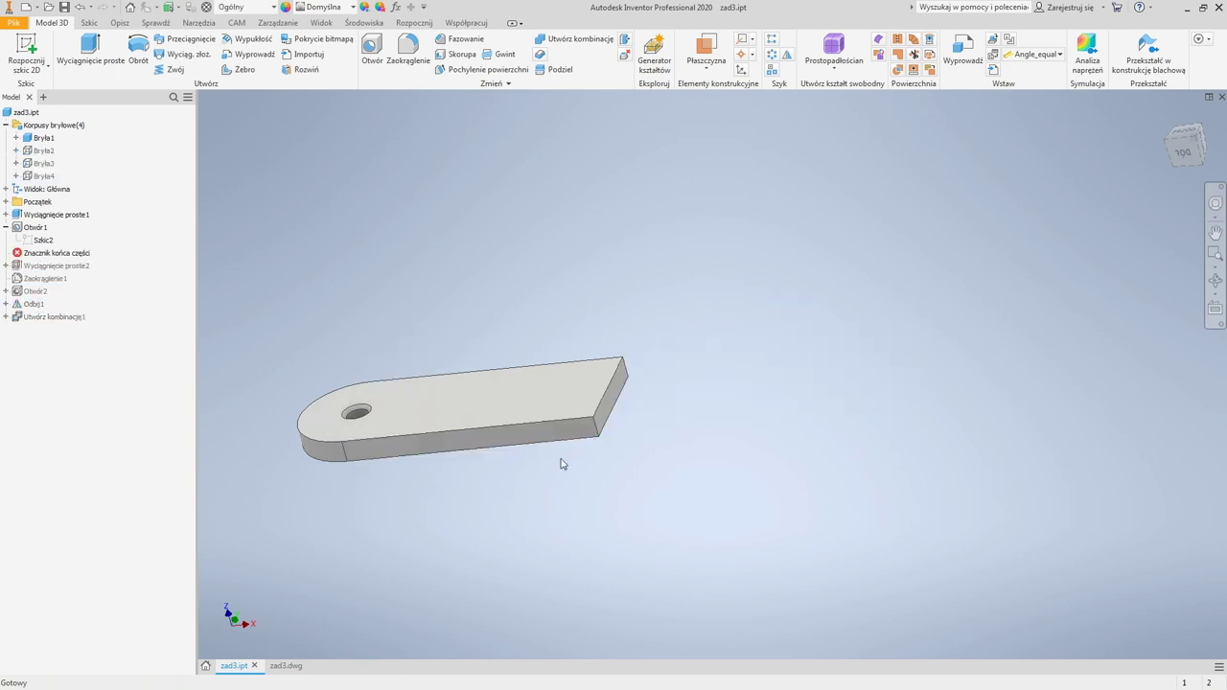
mouse_move(53, 252)
left_mouse_down()
mouse_move(57, 226)
mouse_move(69, 234)
left_mouse_up()
mouse_move(465, 342)
middle_mouse_down("shift")
mouse_move(515, 383)
mouse_move(460, 348)
mouse_move(458, 361)
middle_mouse_up("shift")
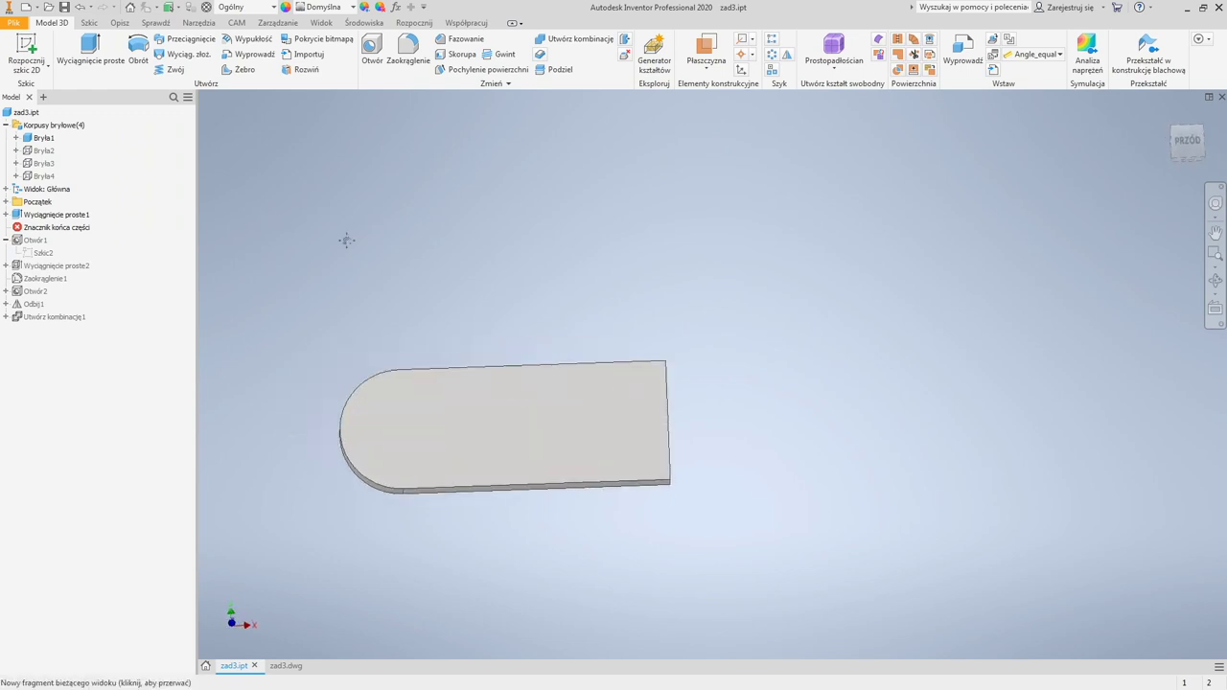
left_click(25, 42)
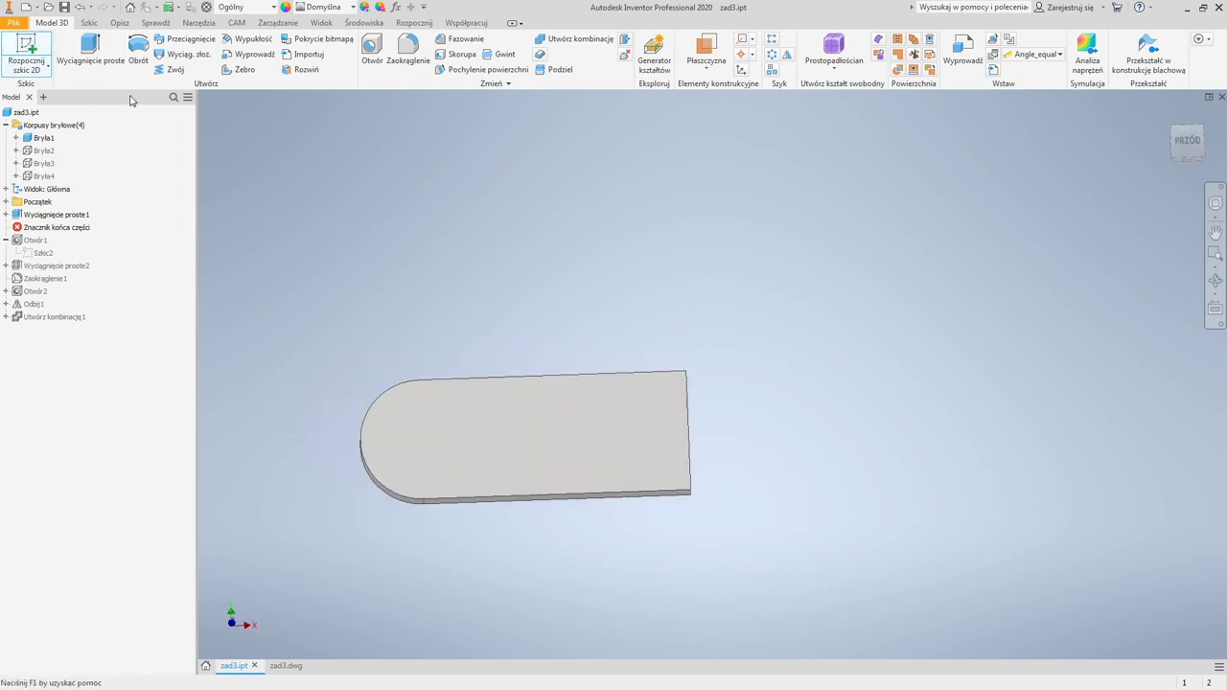
left_click(392, 404)
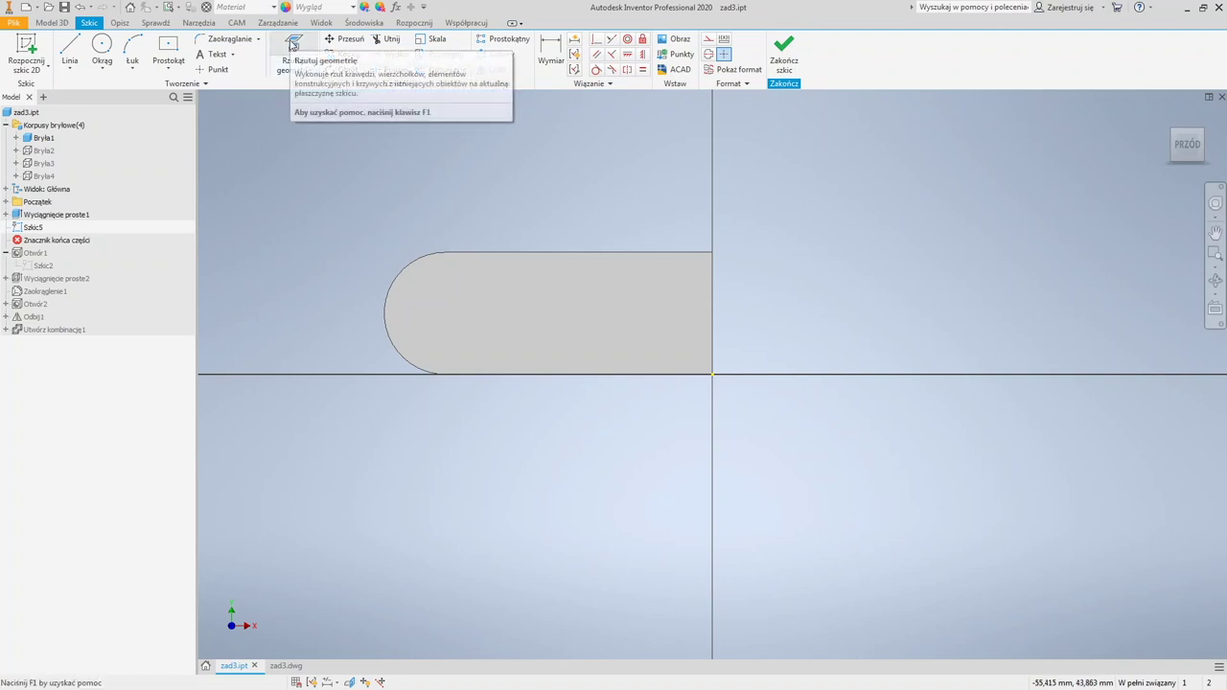
Step: Project the plate's rounded end arc, place a sketch point at its centre and finish the sketch
left_click(293, 45)
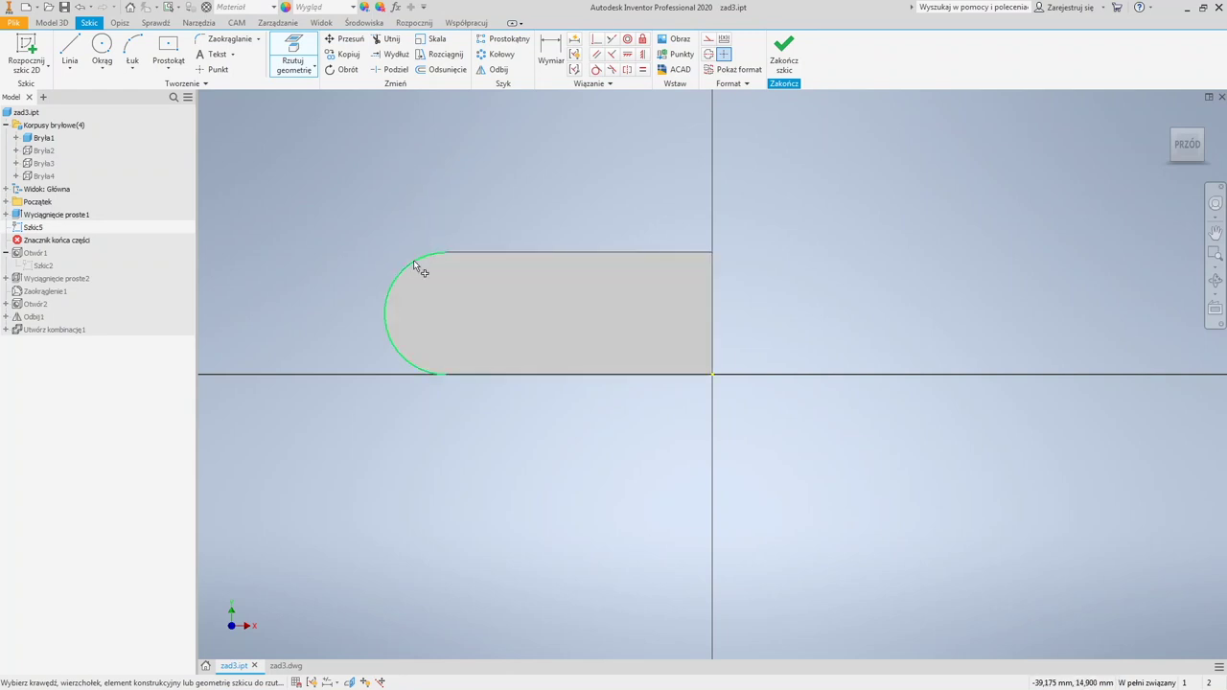
left_click(398, 303)
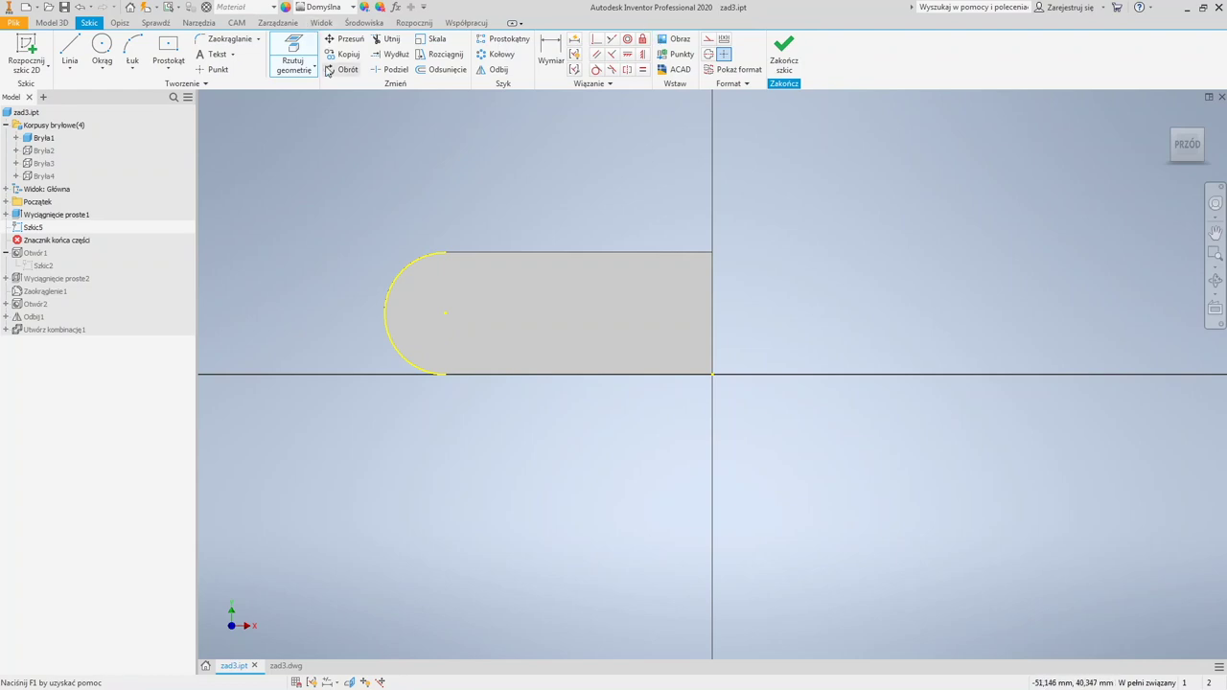
left_click(212, 69)
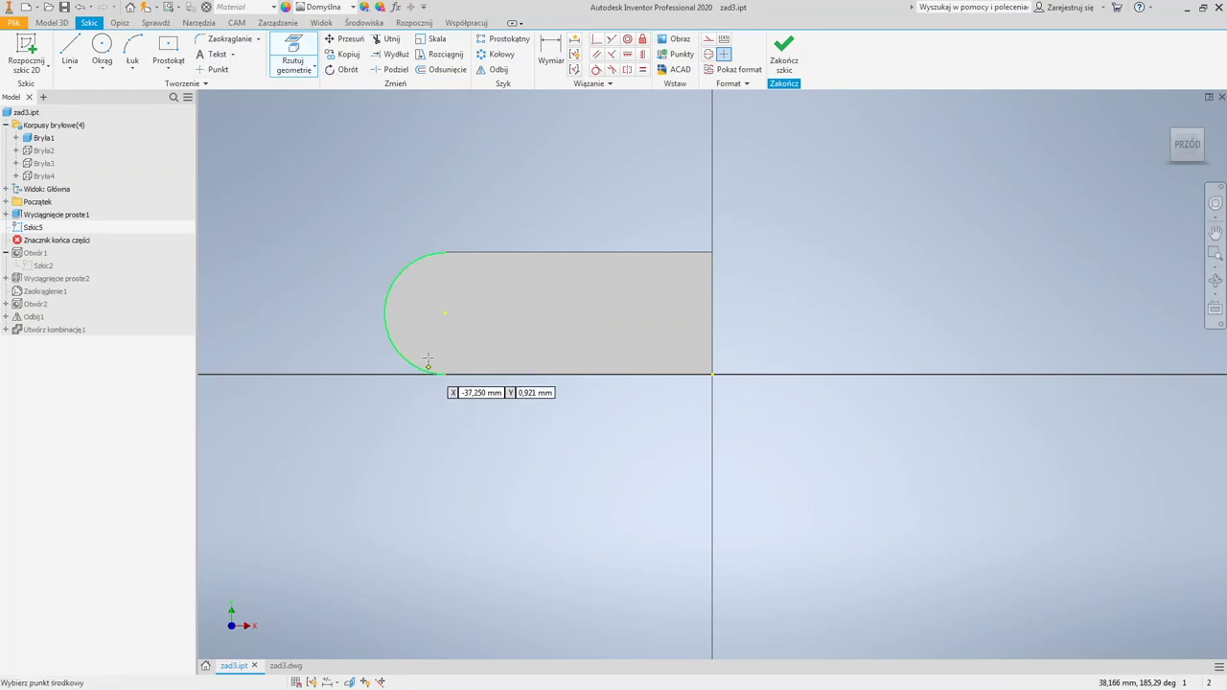
left_click(445, 315)
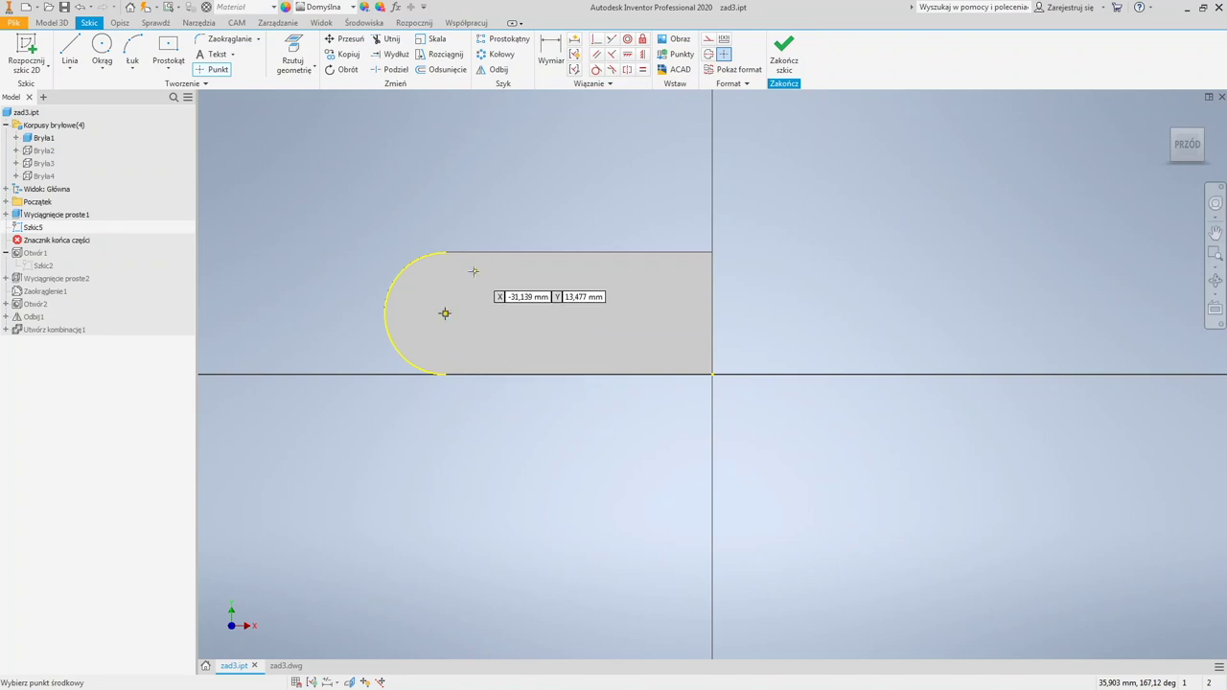
key("Escape")
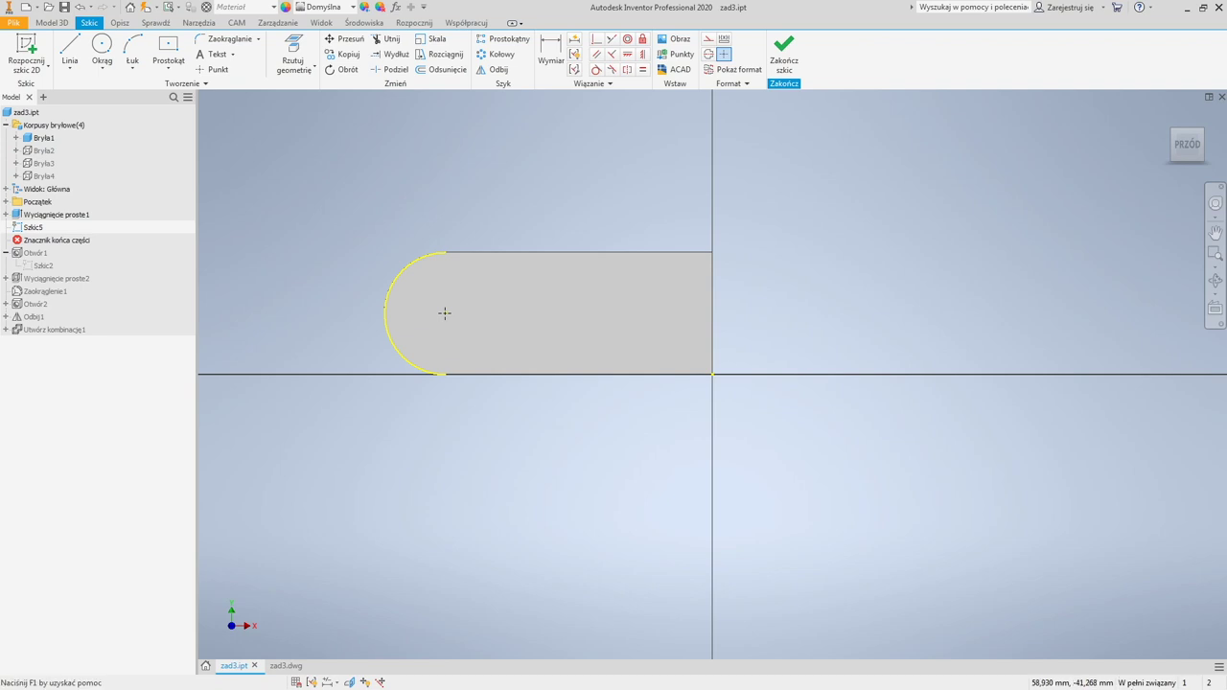
left_click(776, 48)
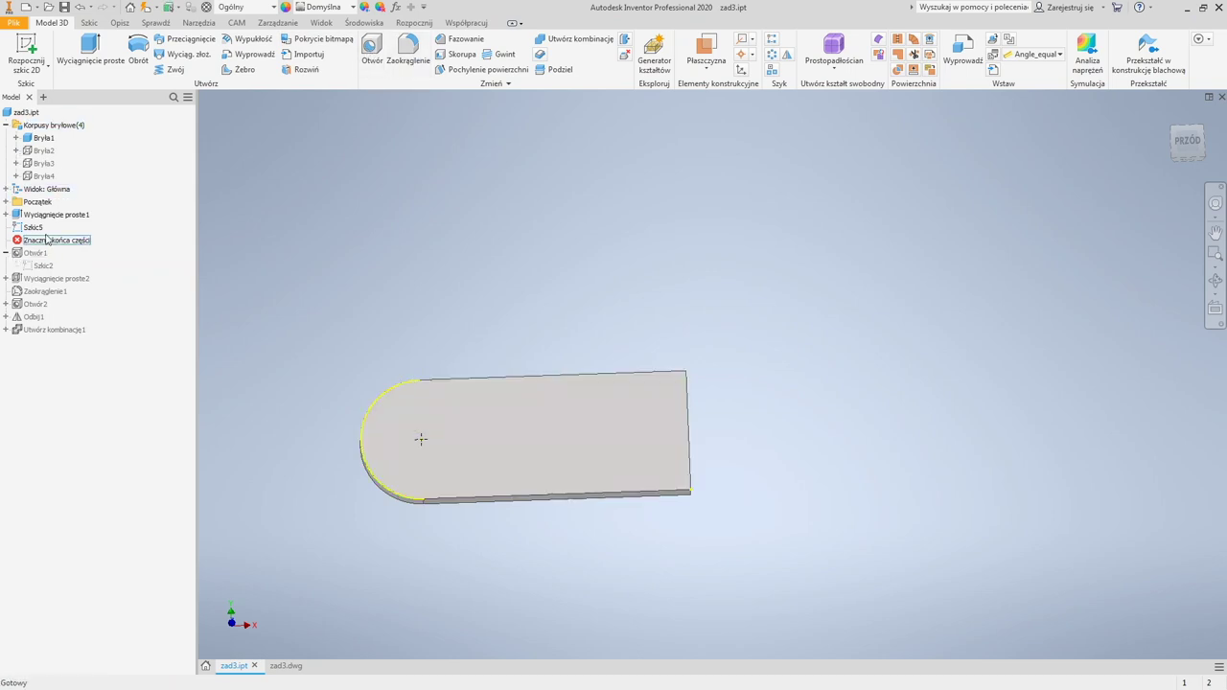
Step: Check the views in the zad3.dwg drawing and return to the zad3 part
left_click(286, 666)
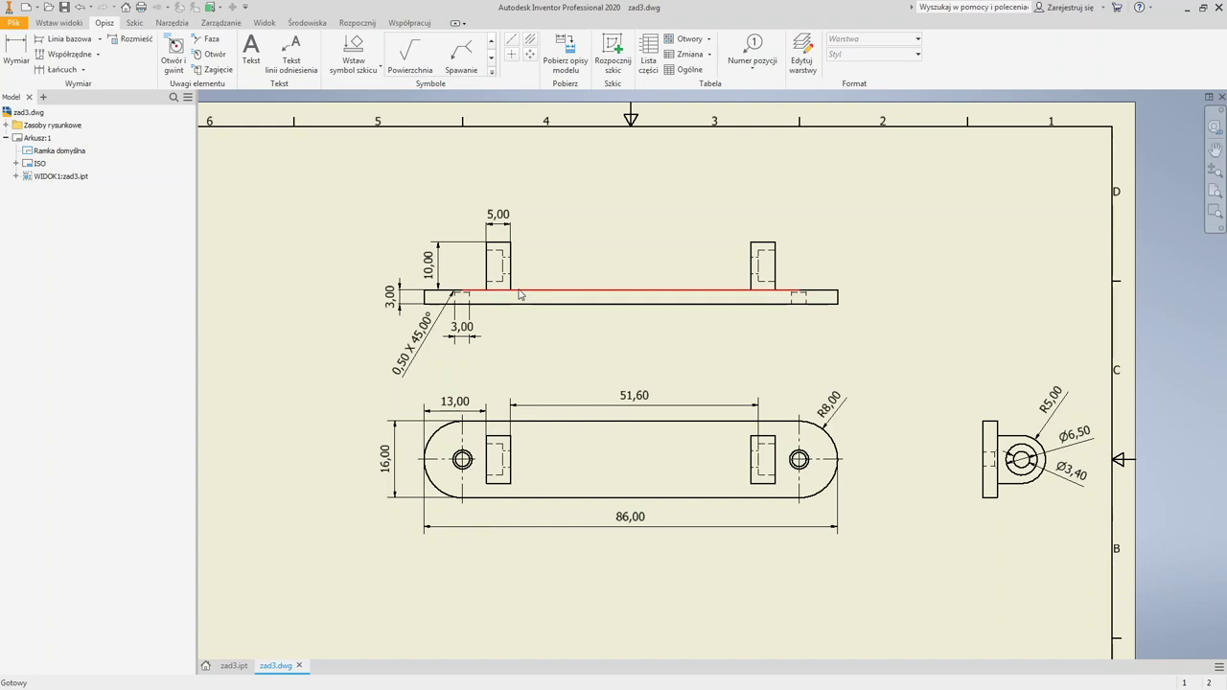
left_click(234, 666)
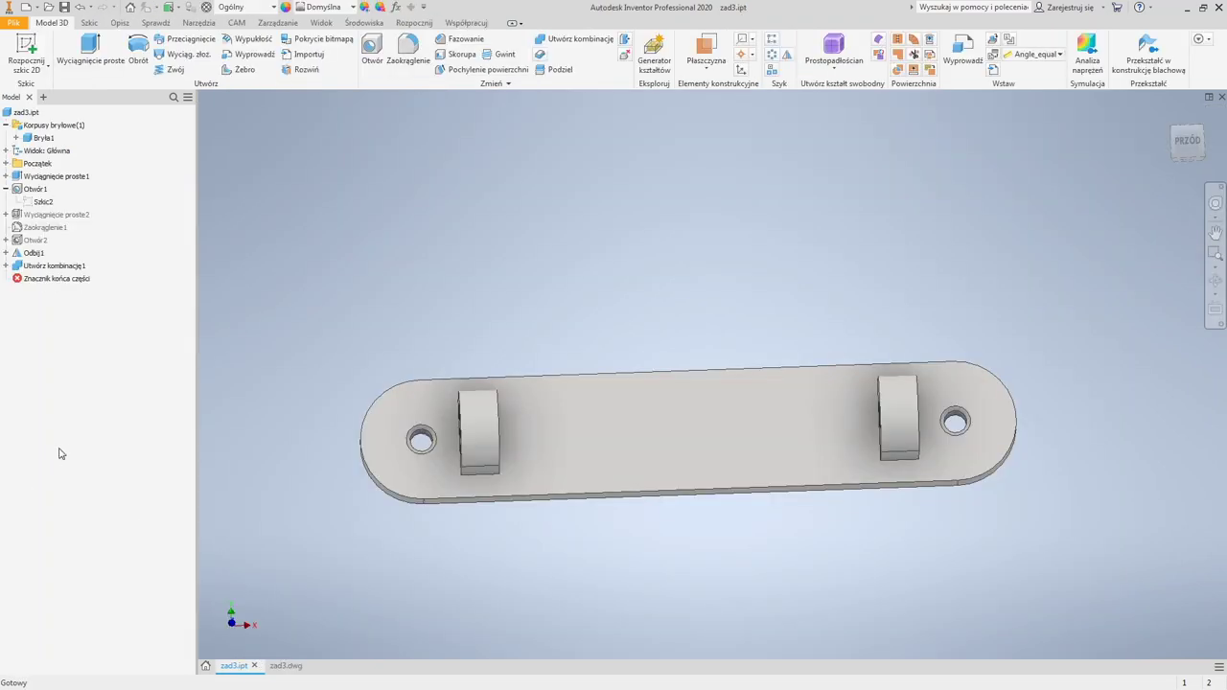
Step: Roll the part back to before the lug's fillet so that the lug is a plain block
left_click_drag(28, 280, 43, 229)
middle_click_drag(668, 462, 704, 422, "shift")
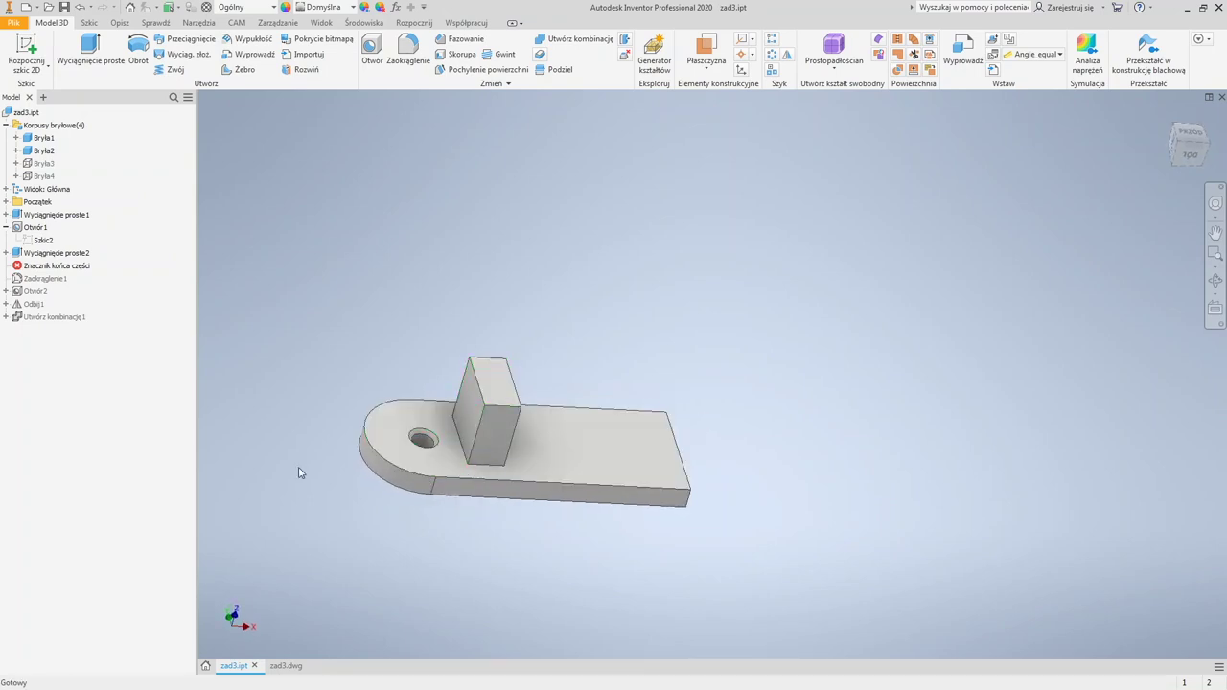
middle_click_drag(491, 374, 560, 389, "shift")
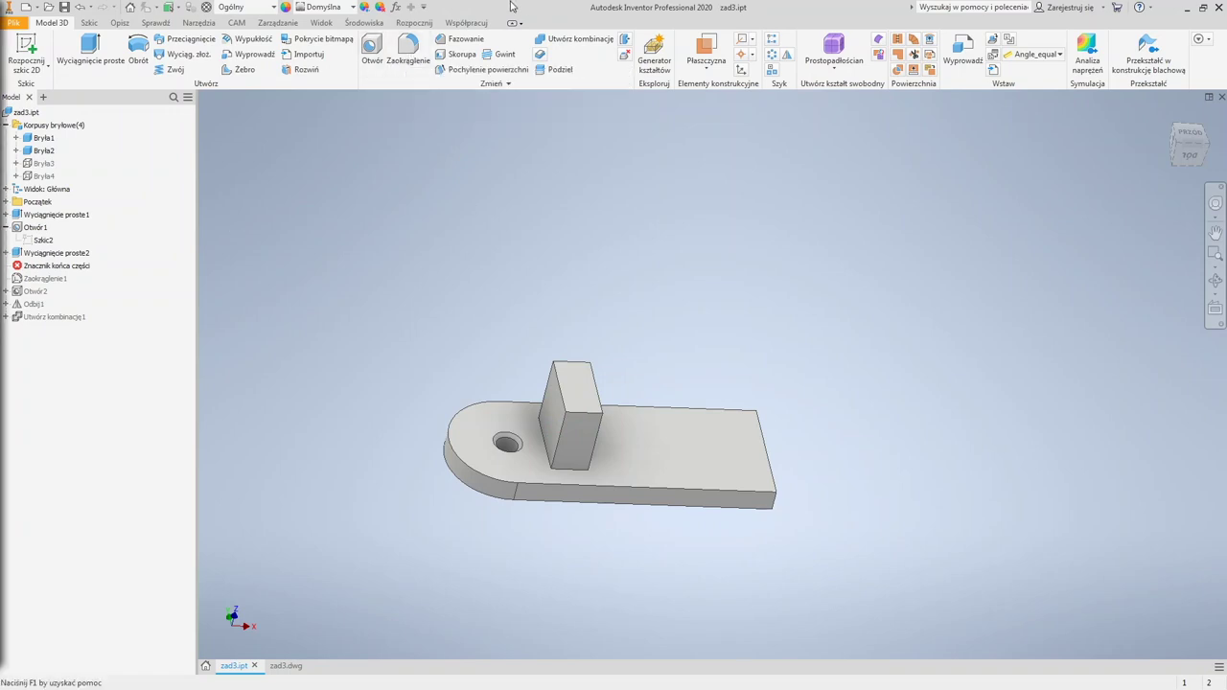
Step: Fillet the lug's two upper edges with a 5 mm radius
left_click(407, 49)
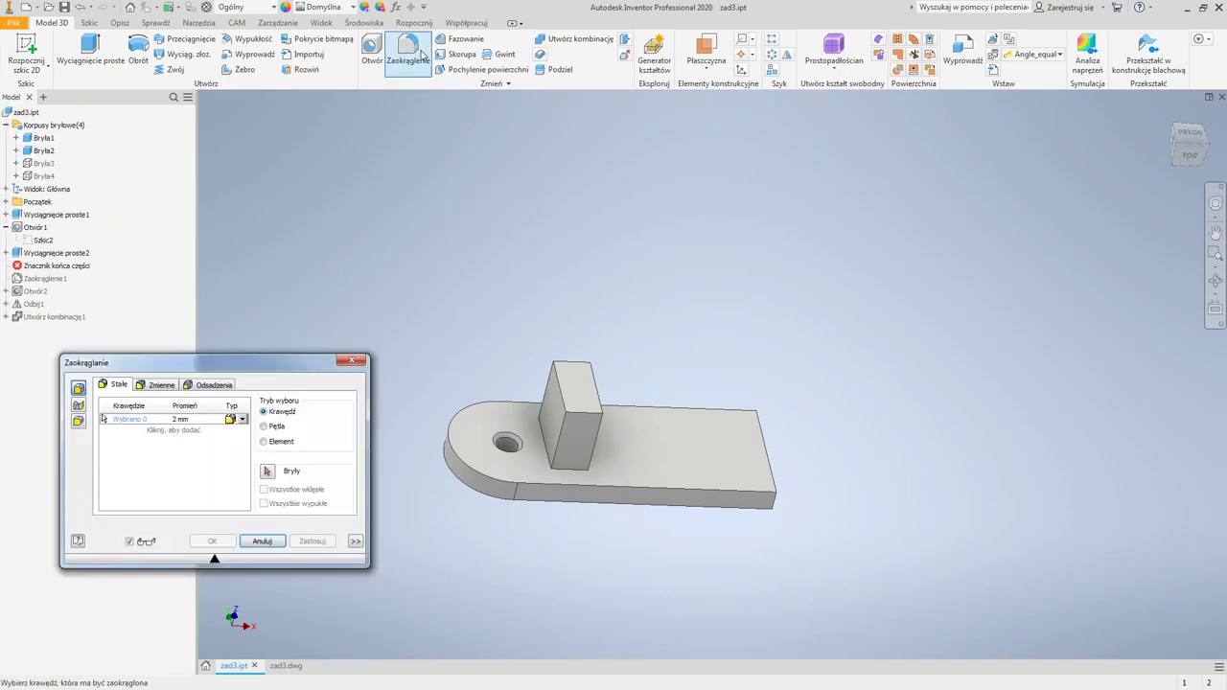
left_click(580, 419)
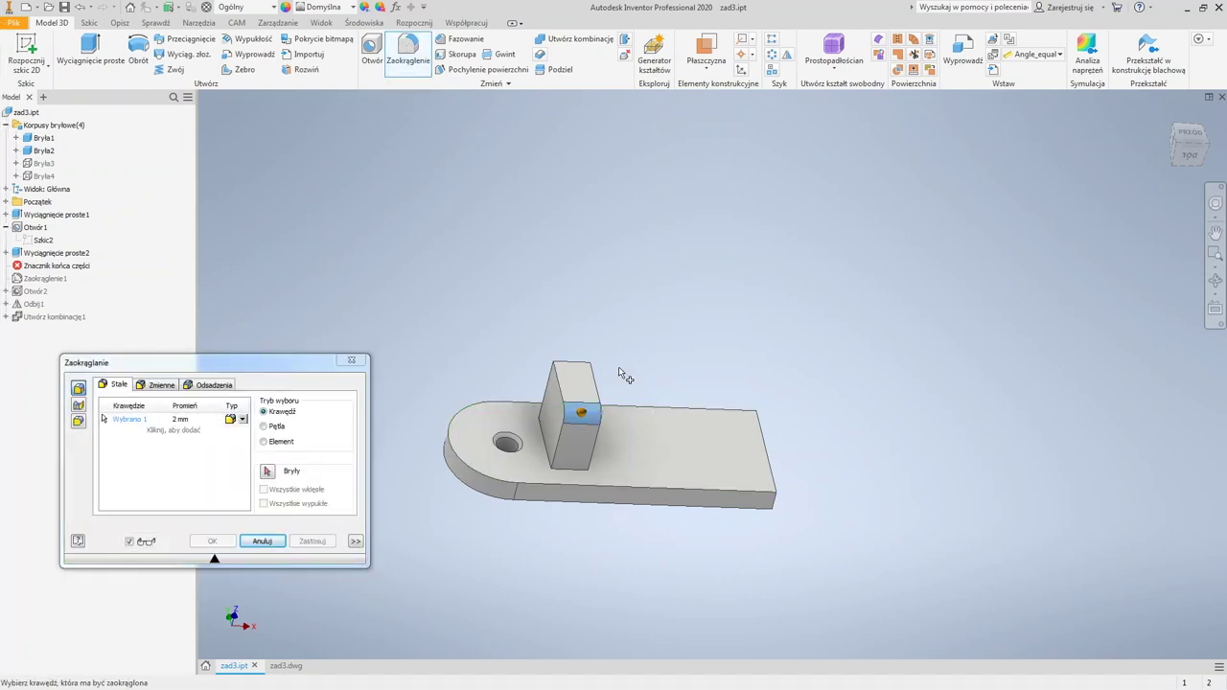
left_click(568, 366)
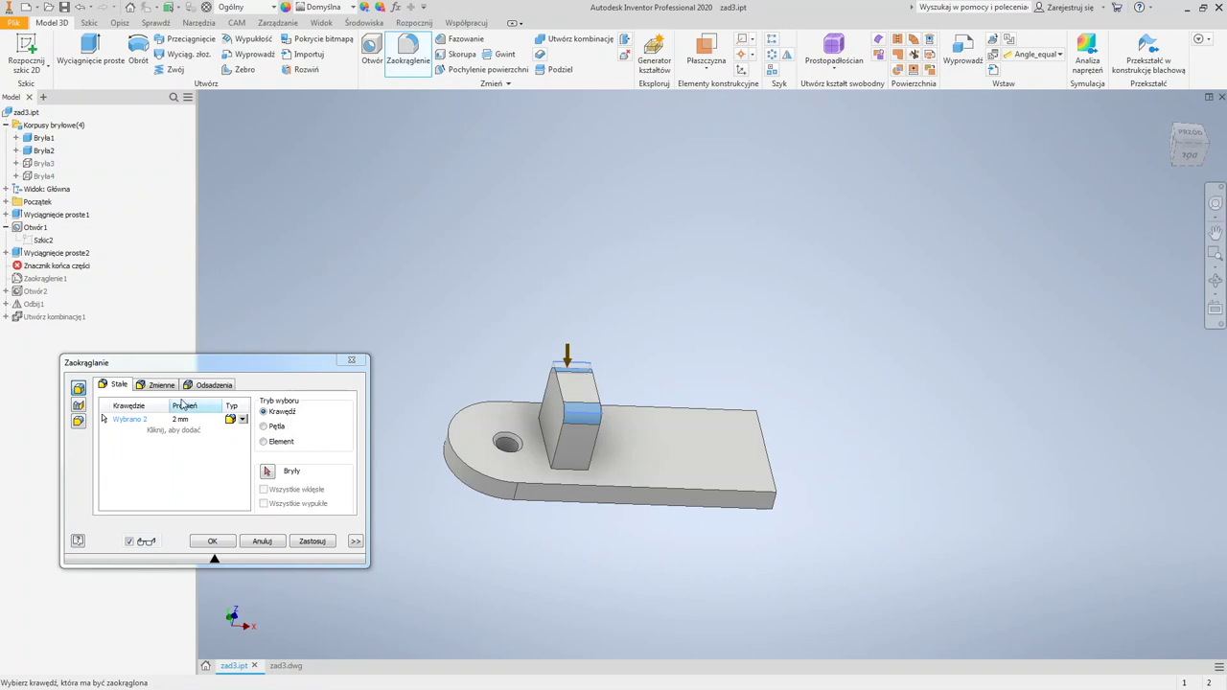
left_click(182, 419)
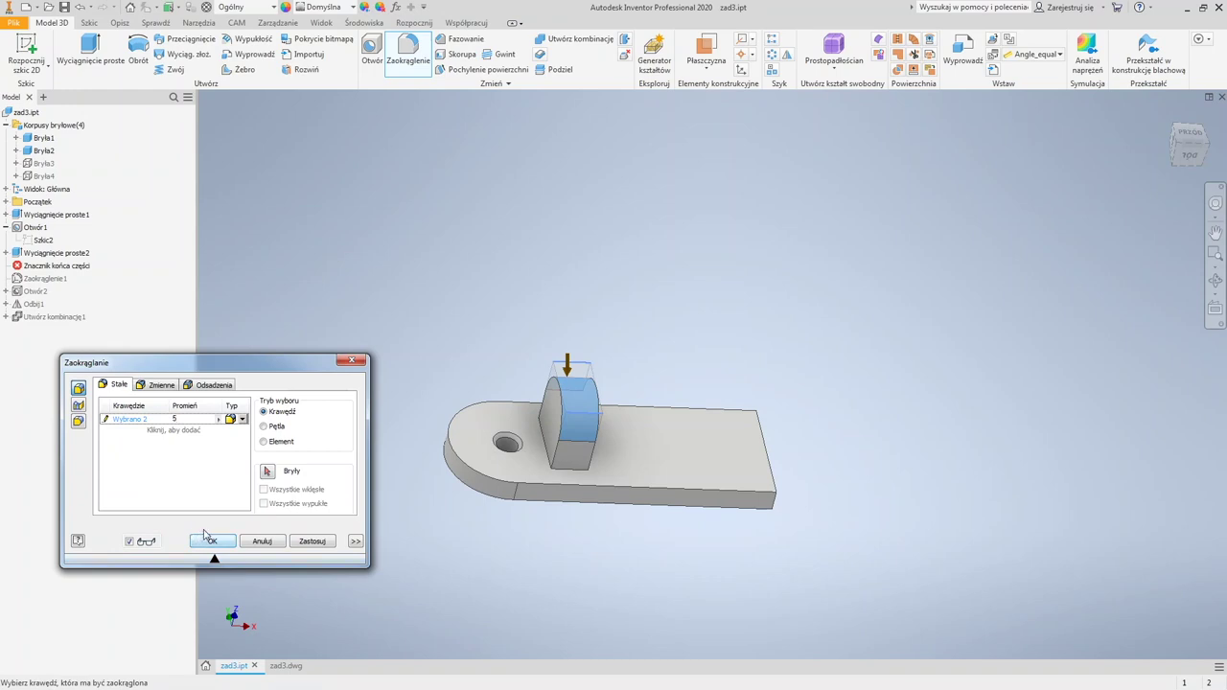
left_click_drag(240, 364, 247, 338)
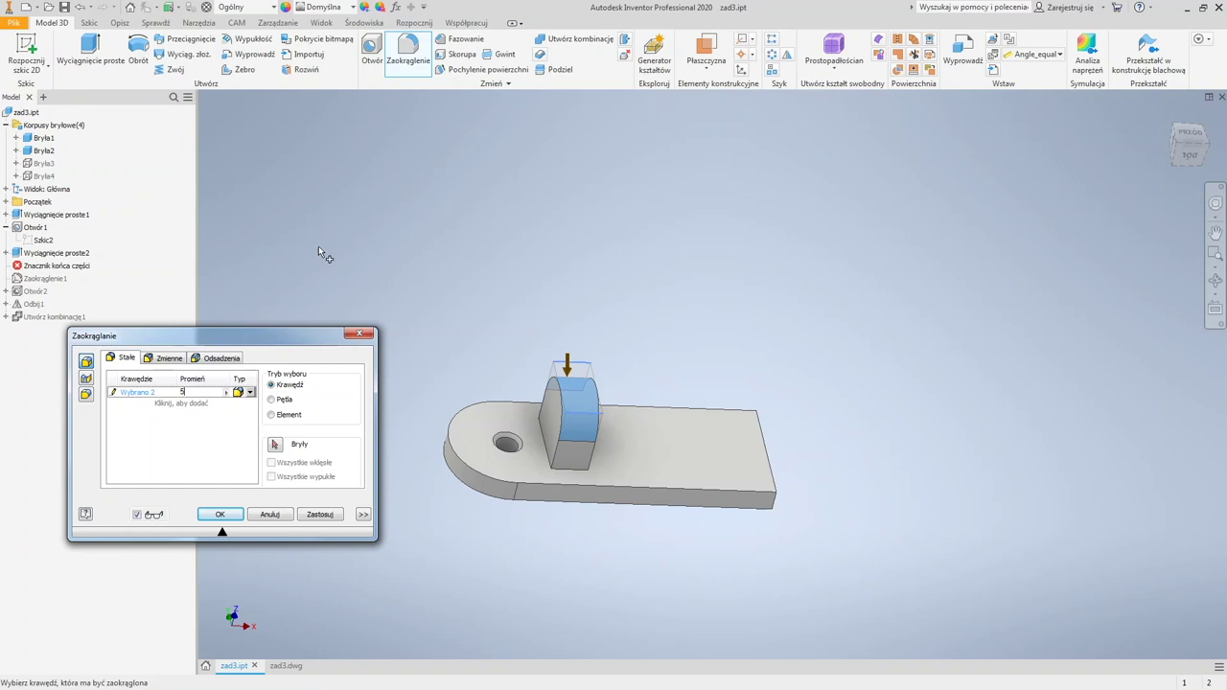
left_click(218, 515)
Step: Remove the newly added lug fillet and roll the part forward to just after the original lug hole
left_click_drag(112, 332, 112, 332)
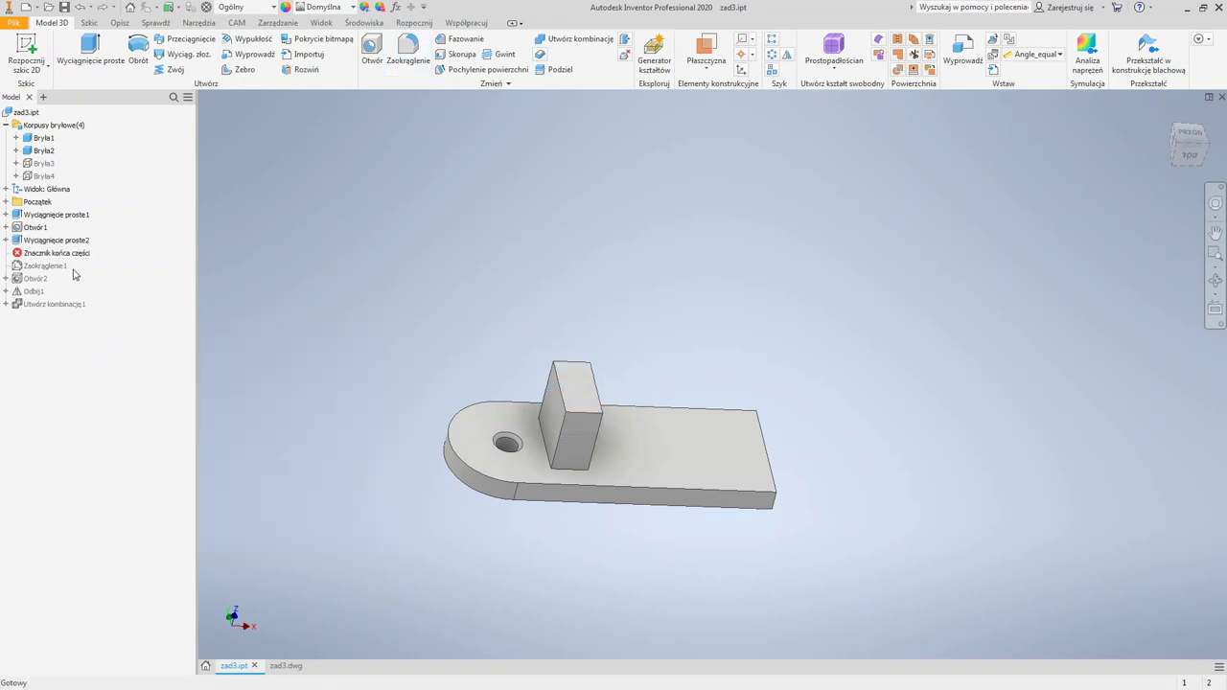
key("ctrl+z")
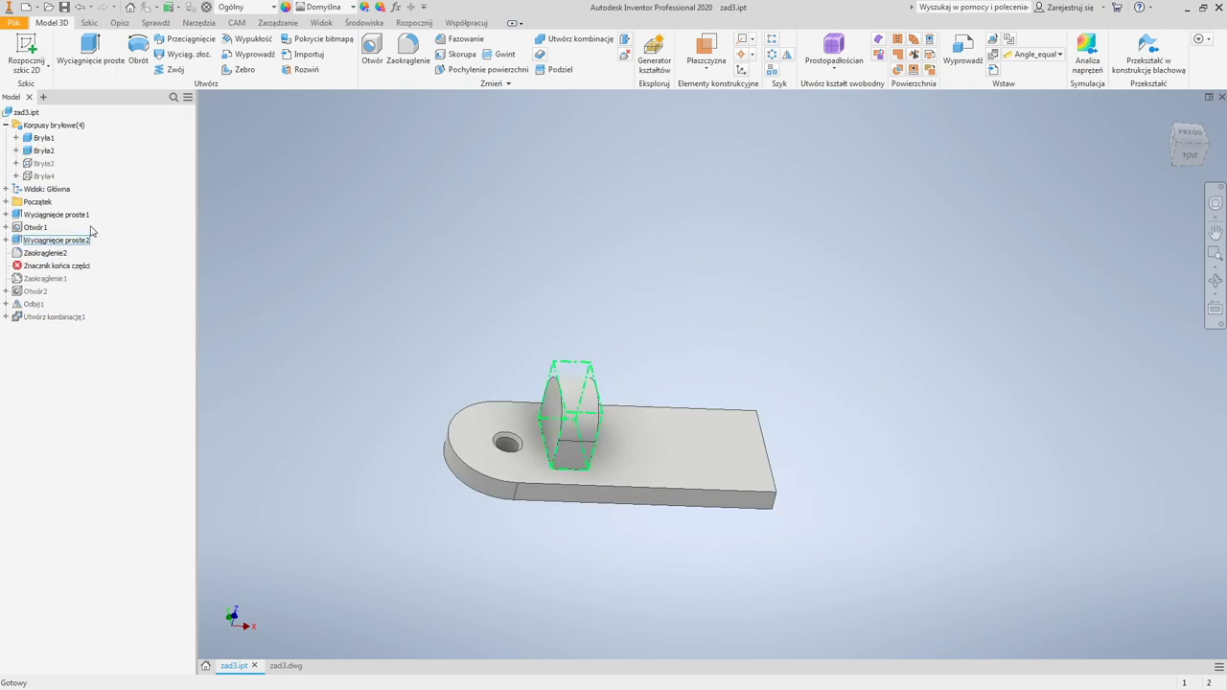
left_click(27, 267)
left_click(38, 255)
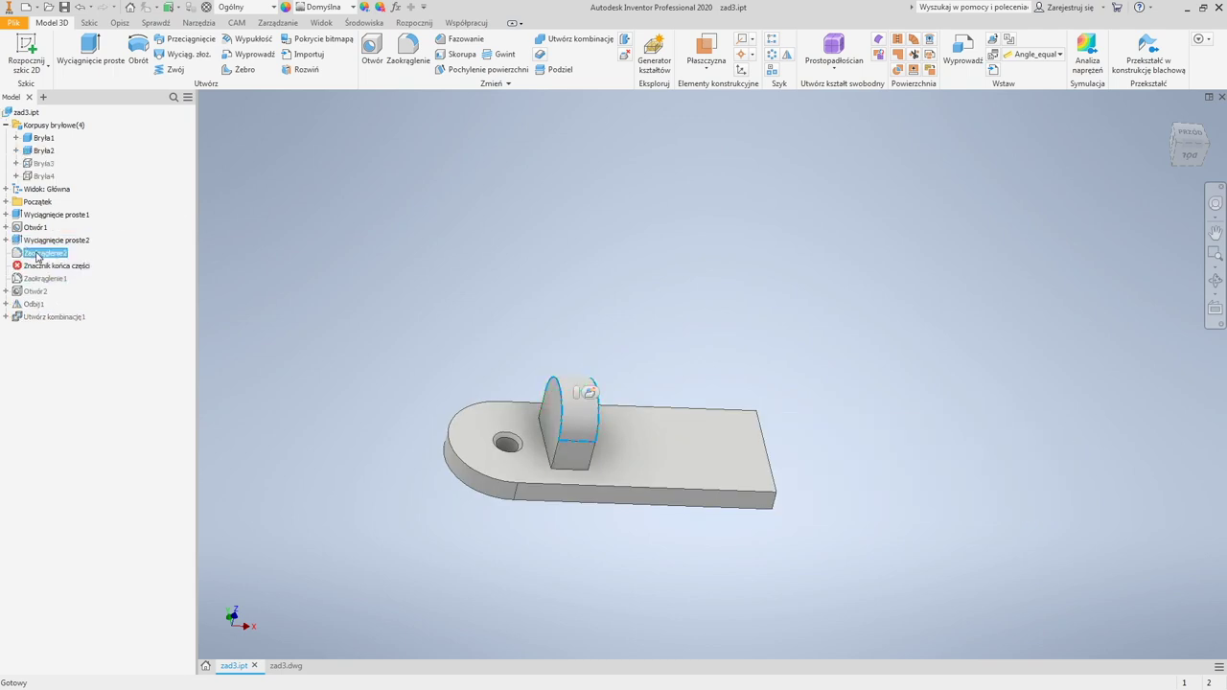
mouse_move(38, 254)
left_mouse_down()
mouse_move(43, 276)
mouse_move(29, 286)
left_mouse_up()
Step: Open the original lug hole's sketch to examine how its centre point is placed, then leave the sketch
left_click(6, 266)
double_click(43, 278)
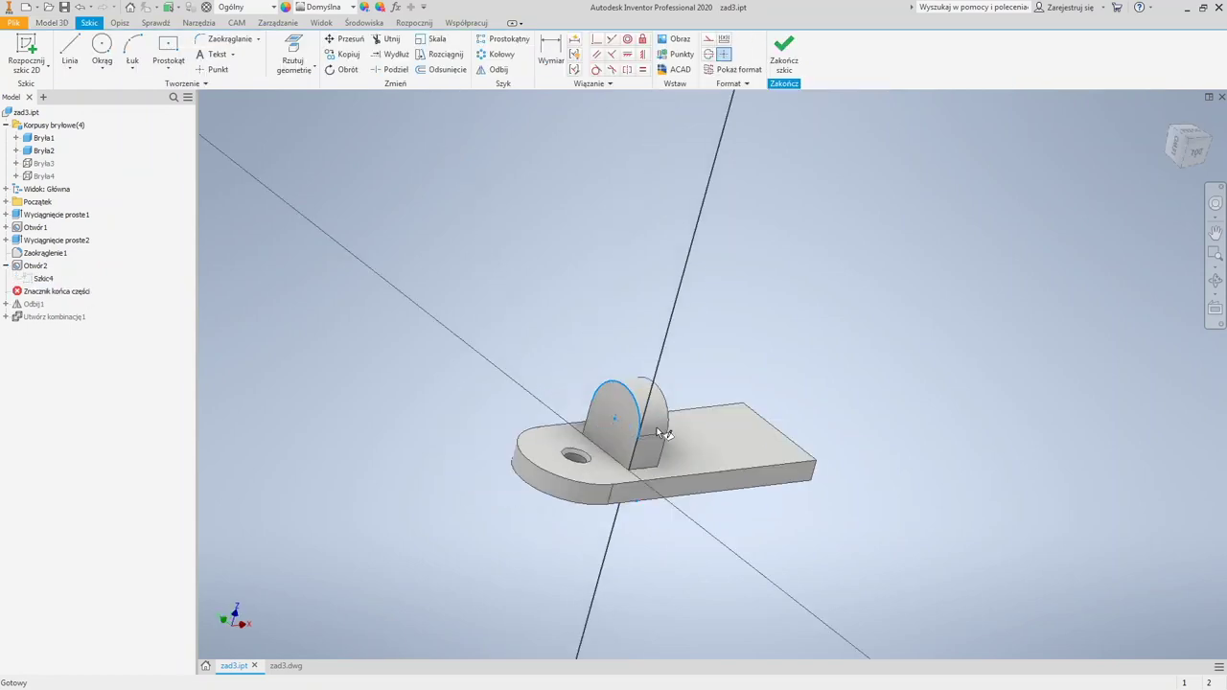
left_click(784, 53)
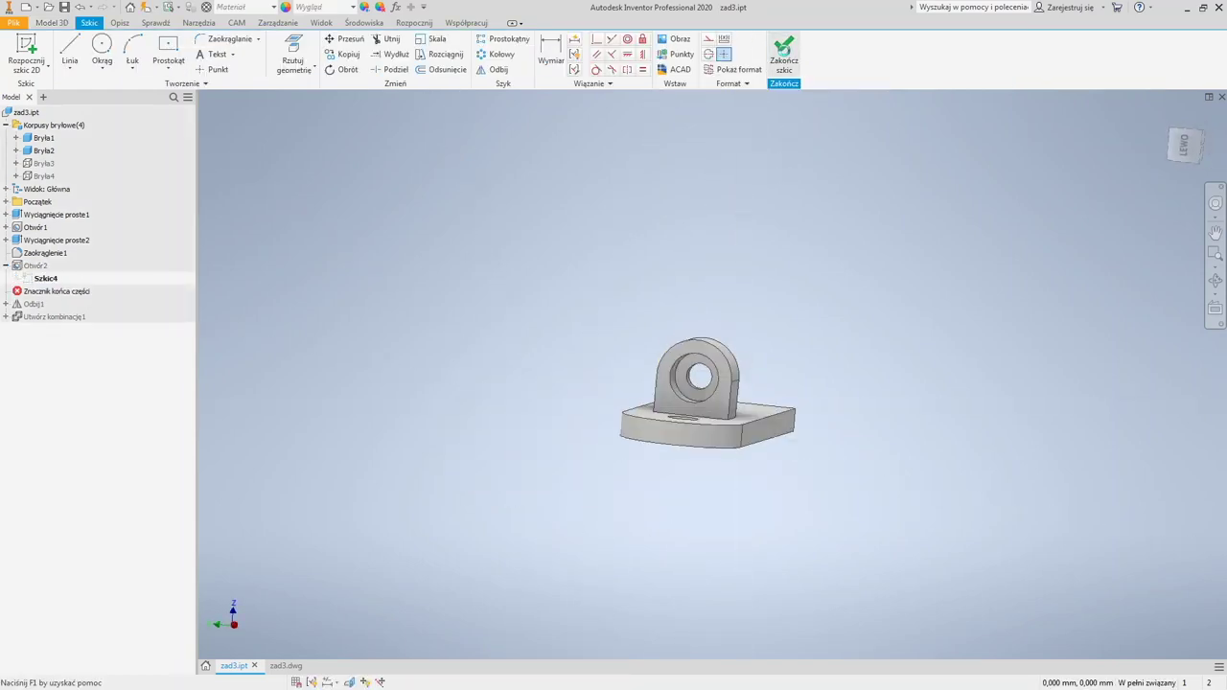
Step: Roll the part back to before the lug hole and start a sketch on the lug's outer side face
left_click(35, 292)
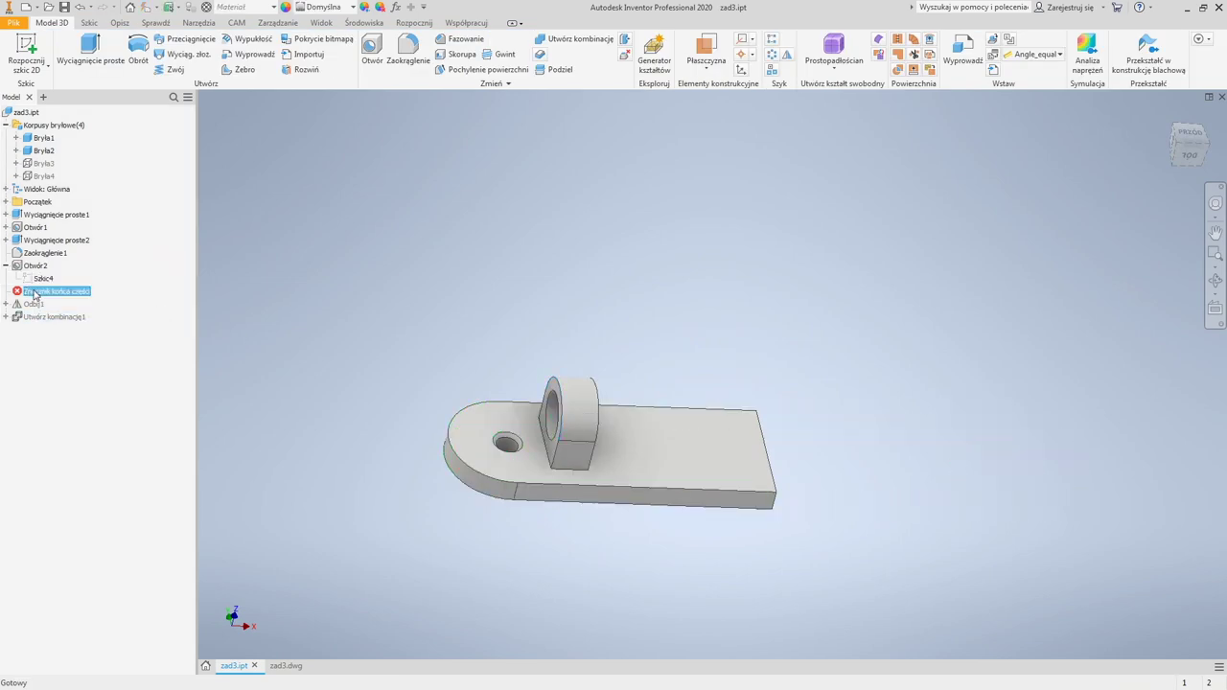
left_click_drag(34, 292, 35, 265)
left_click(26, 43)
left_click(575, 455)
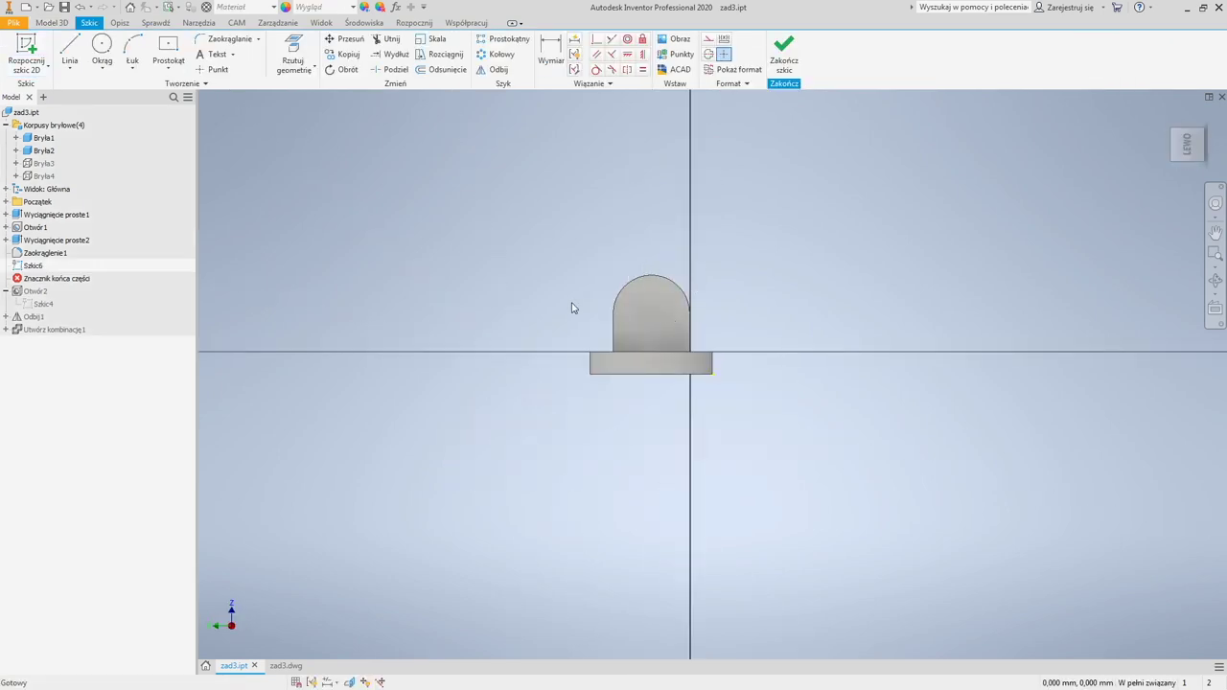
Step: Place a sketch point at the centre of the lug's rounded top arc and finish the sketch
left_click(218, 70)
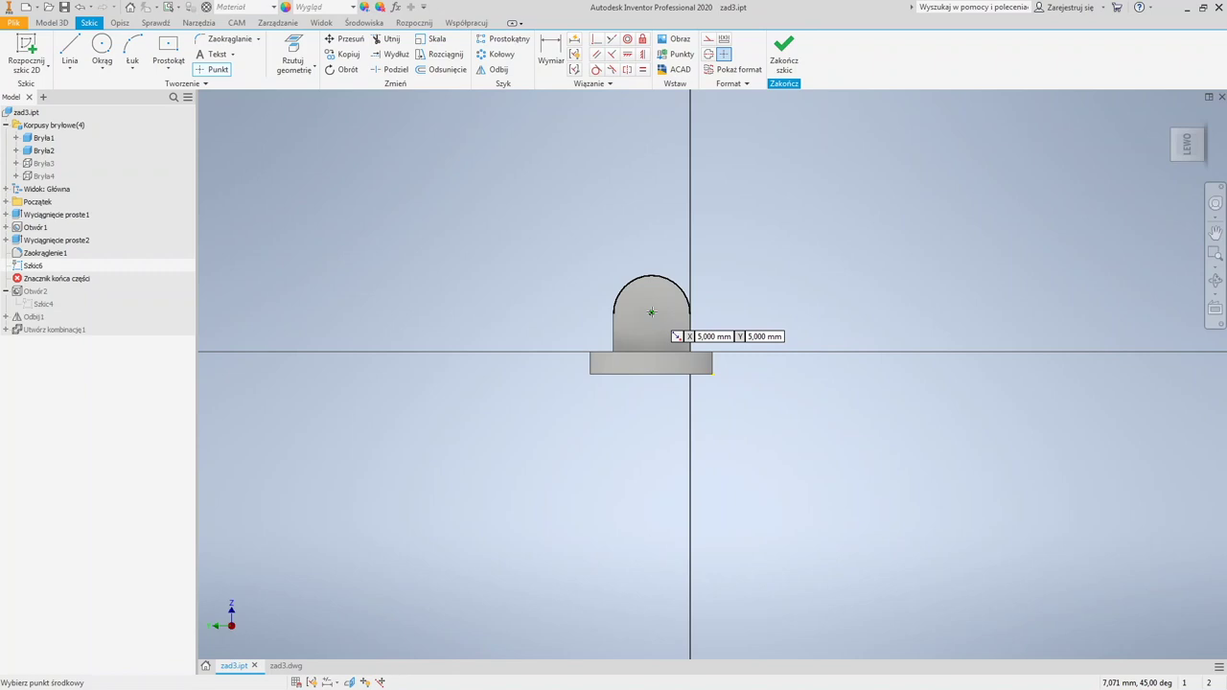
left_click(651, 311)
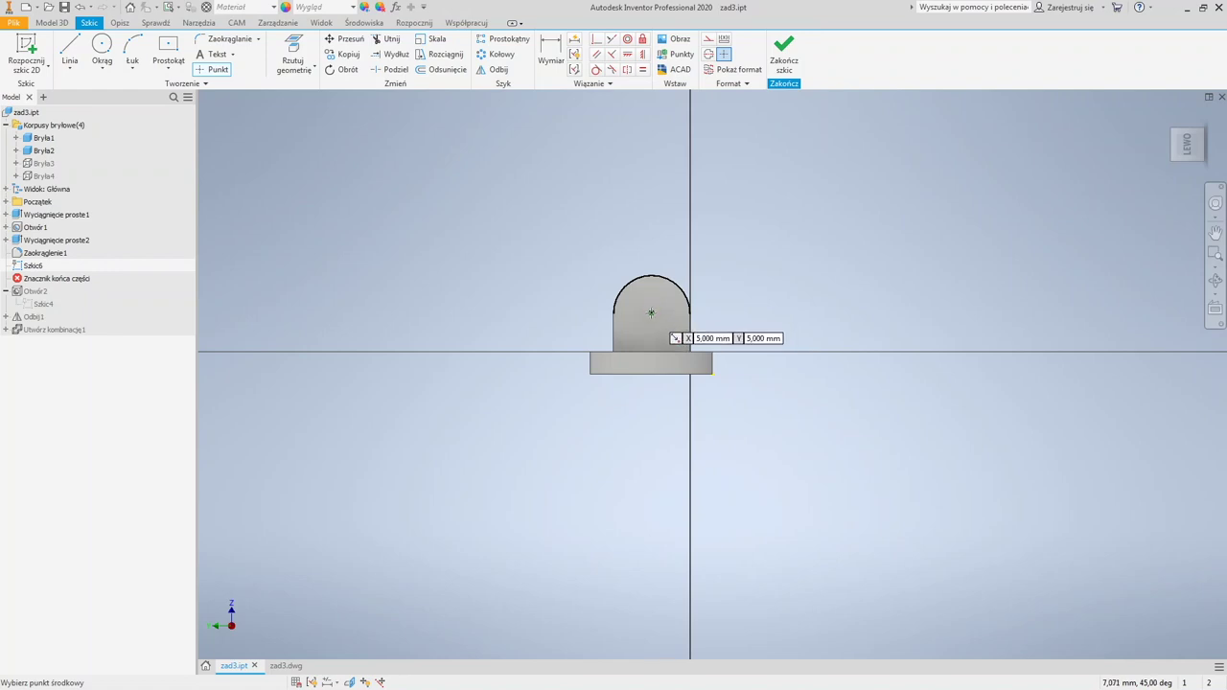
left_click(651, 312)
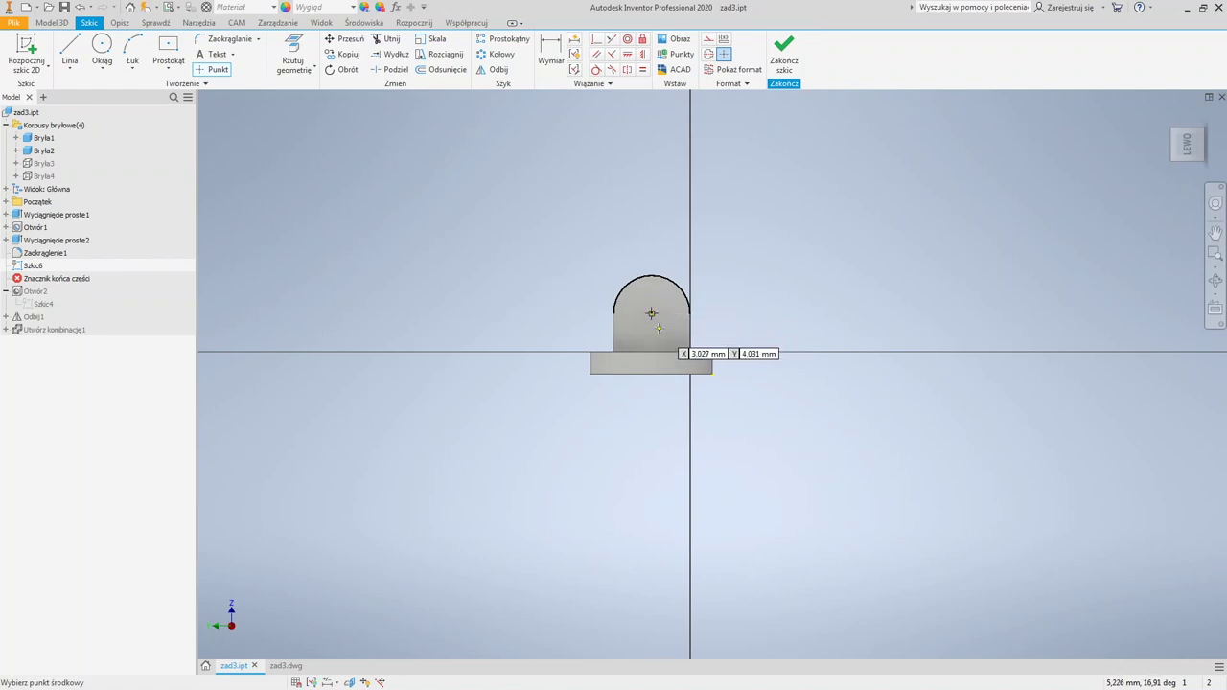
left_click(779, 45)
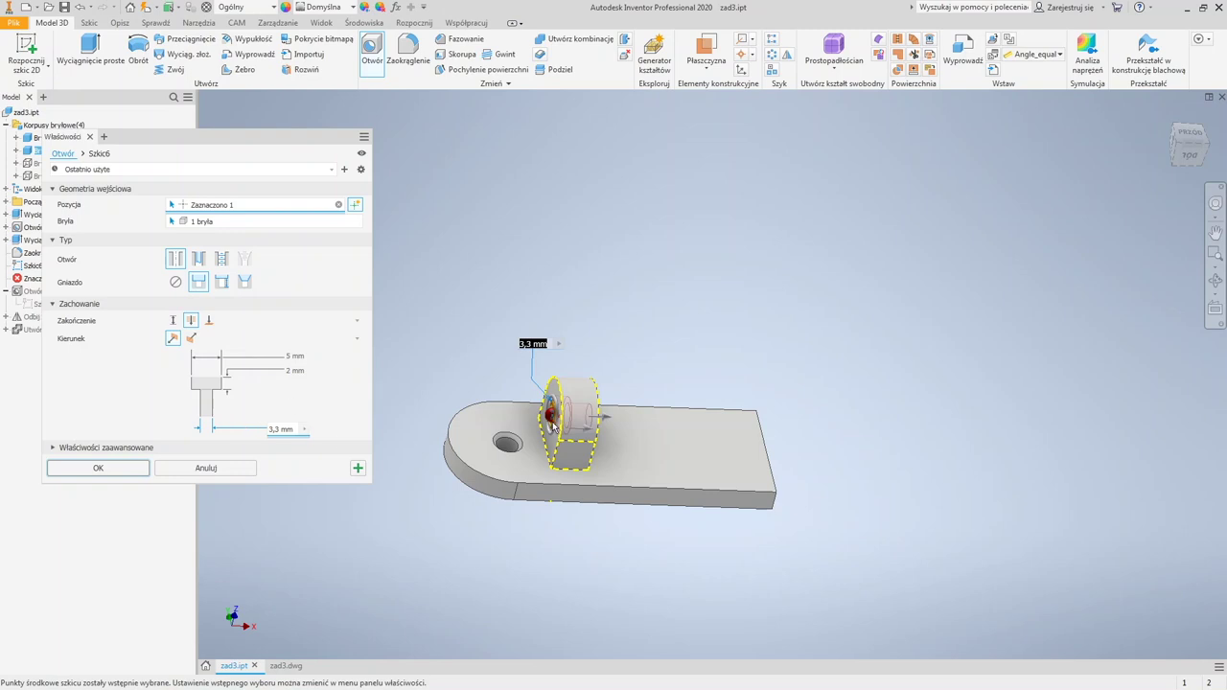
Step: Create a 3.3 mm through-all hole at the lug's sketch point with a 5 mm counterbore 2 mm deep
middle_click_drag(557, 427, 548, 411, "shift")
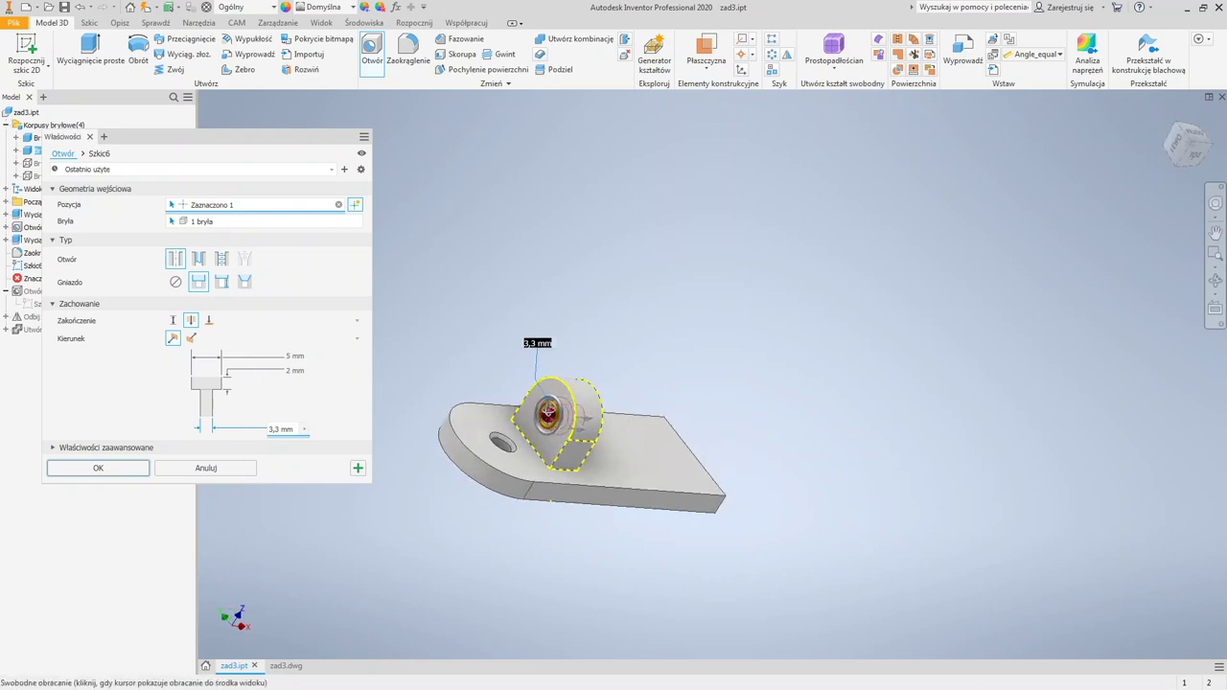
left_click(95, 466)
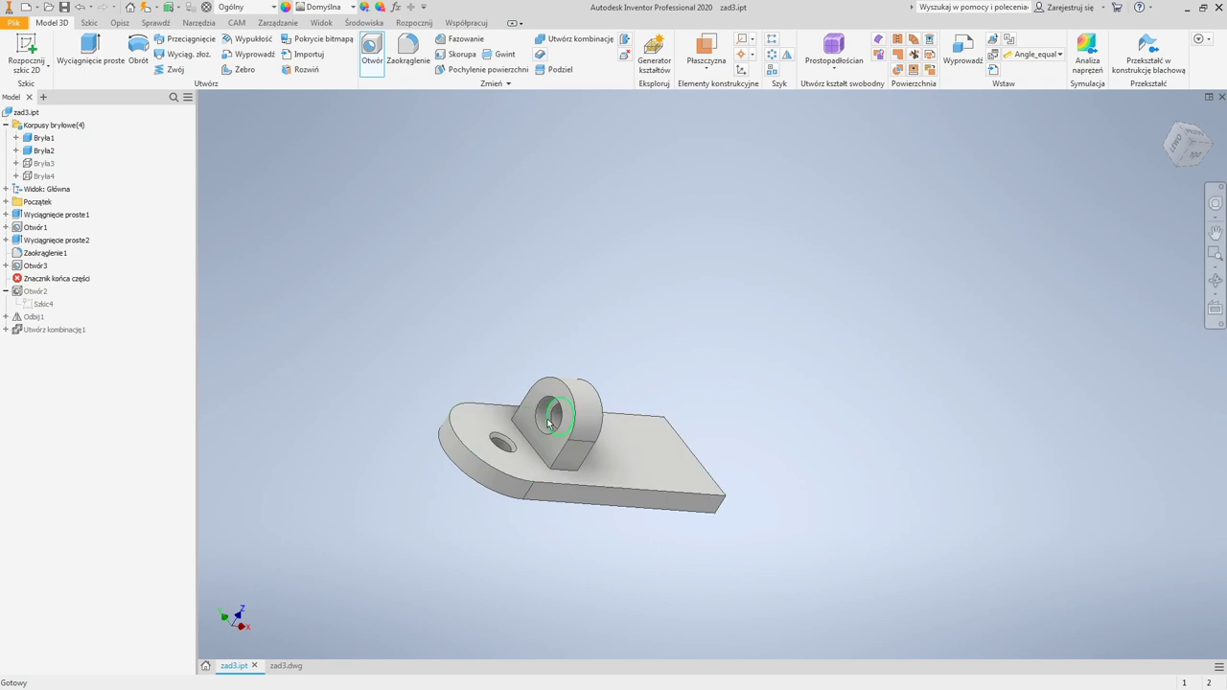
middle_click_drag(566, 435, 607, 427, "shift")
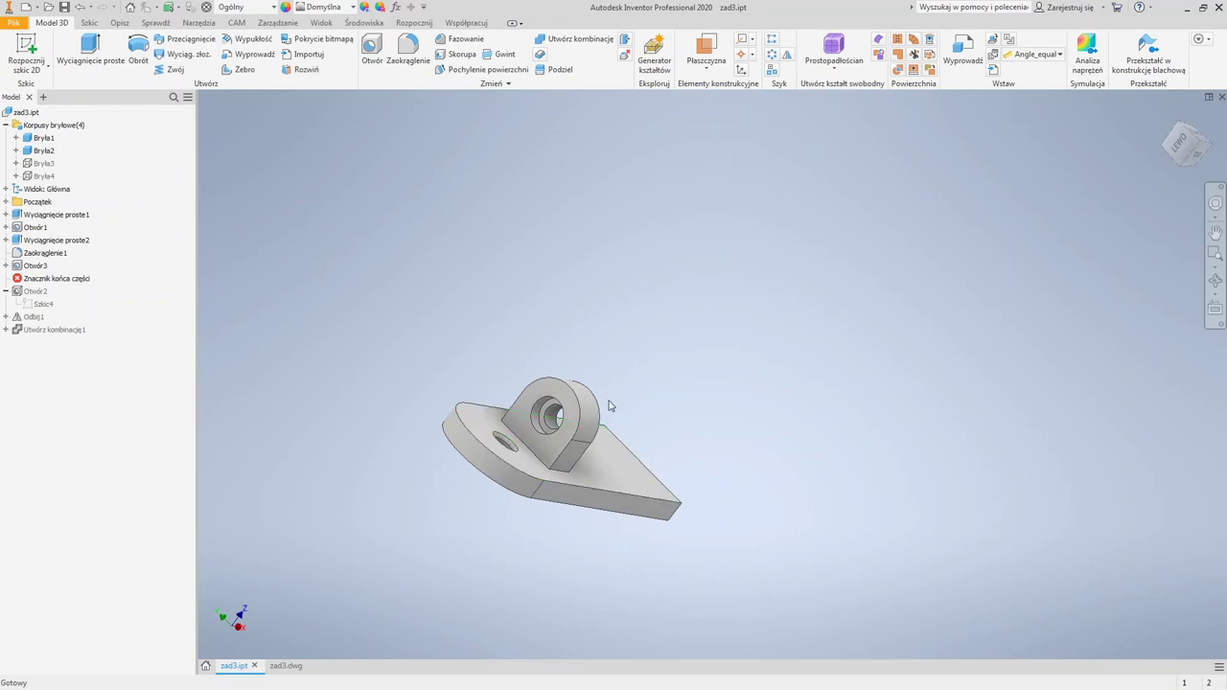
Step: Switch to the zad3.dwg drawing and dimension the lug hole's counterbore depth below the upper view
left_click(285, 665)
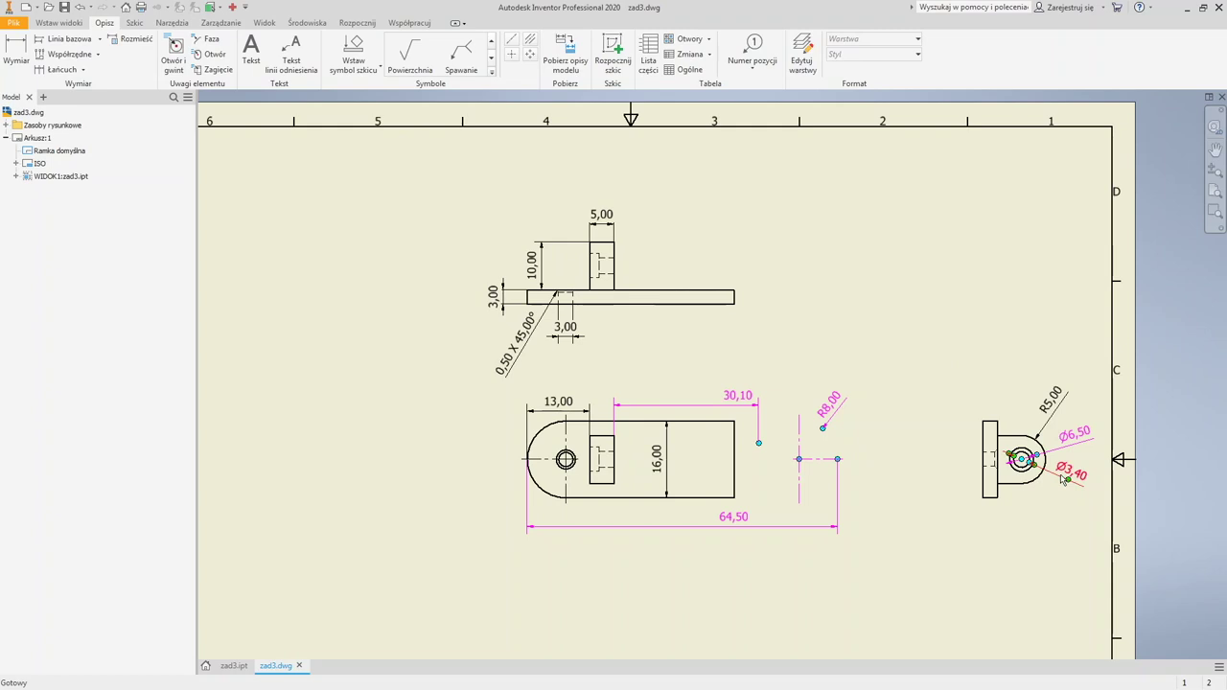
left_click(16, 53)
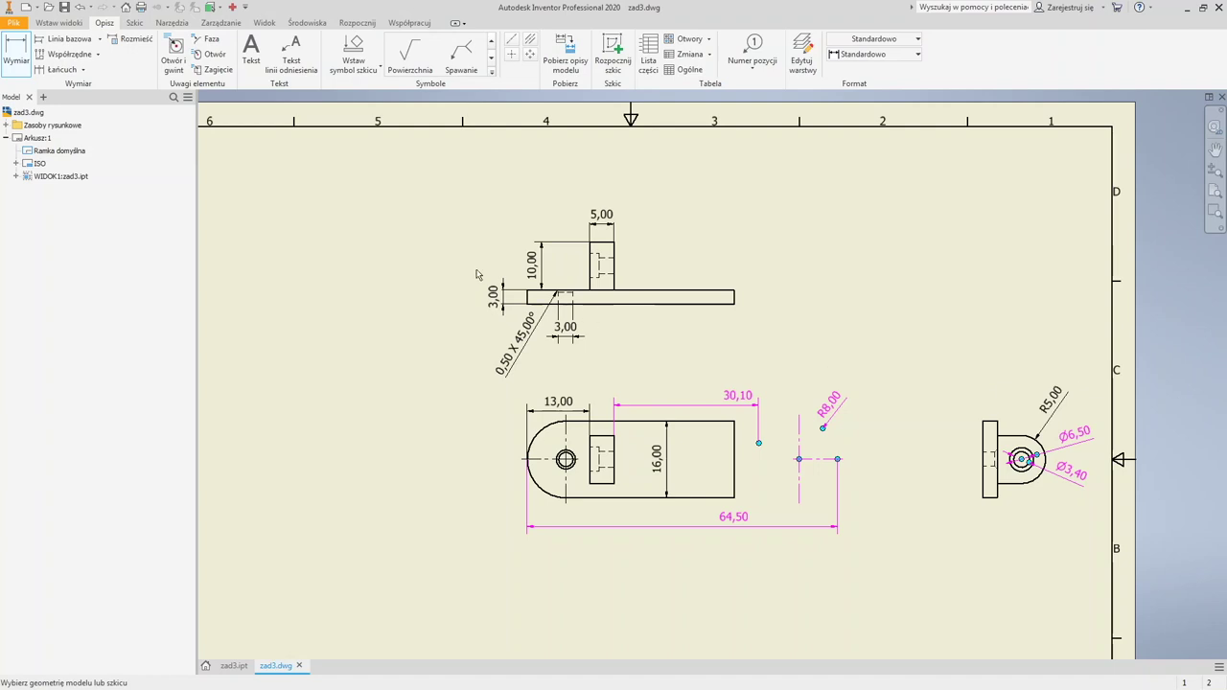
left_click(595, 256)
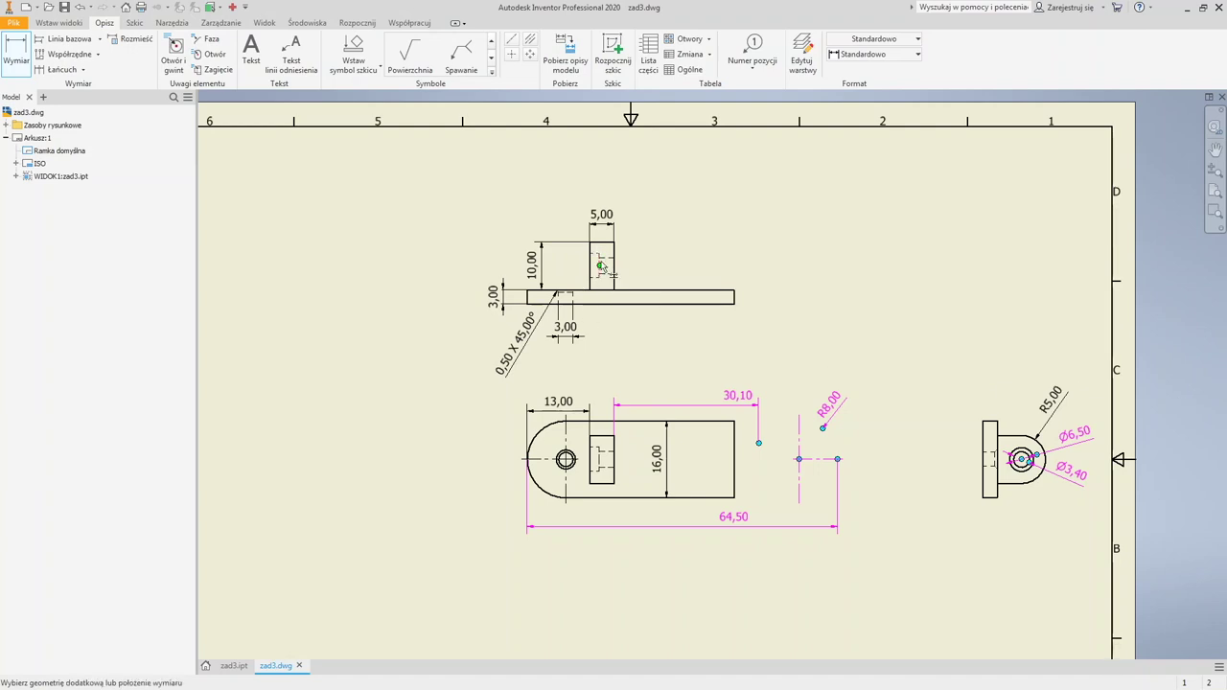
key("Escape")
key("d")
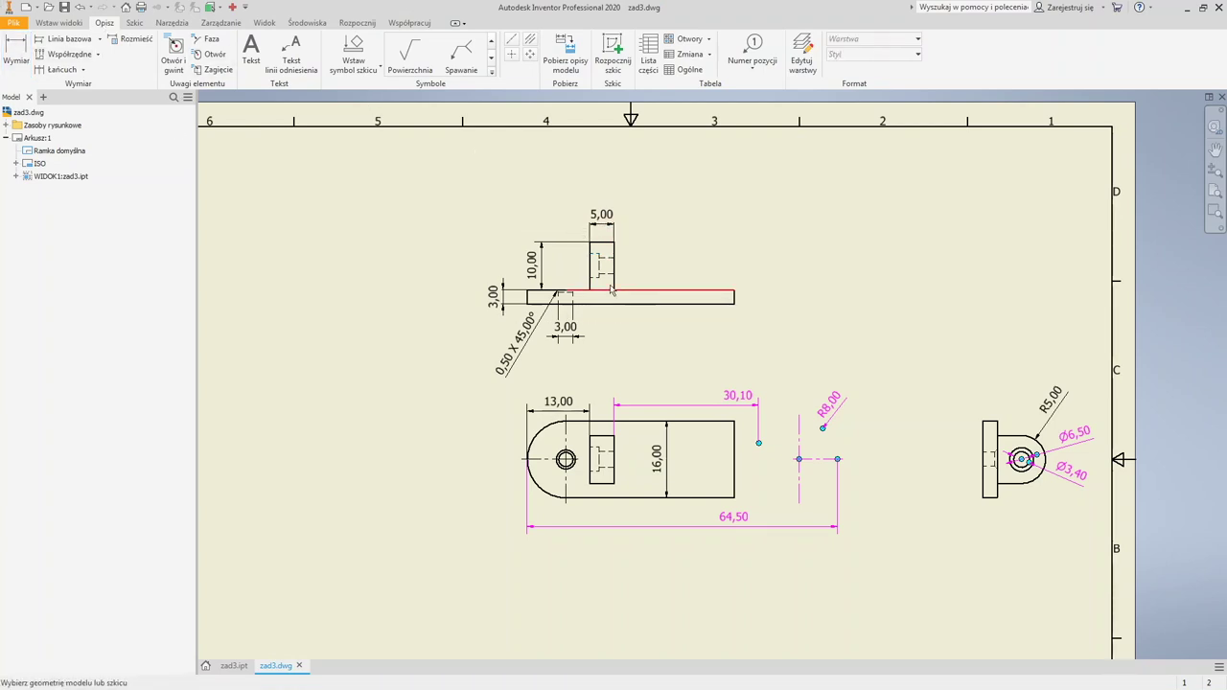
left_click(589, 267)
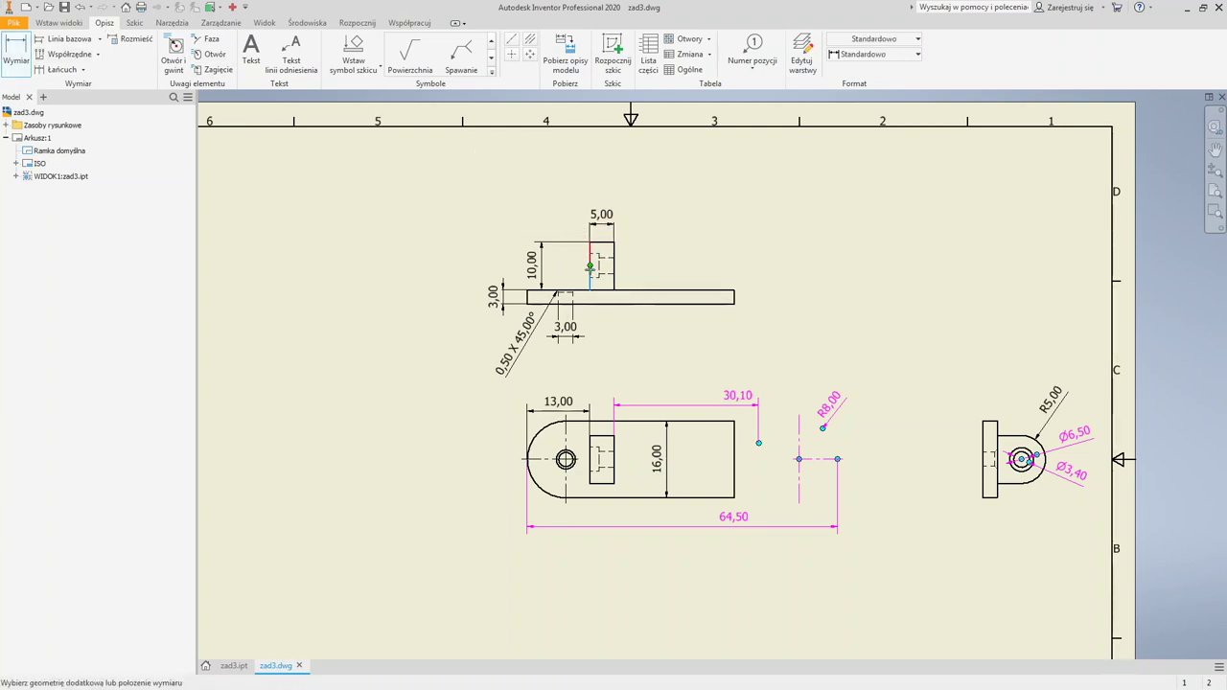
left_click(619, 356)
key("Return")
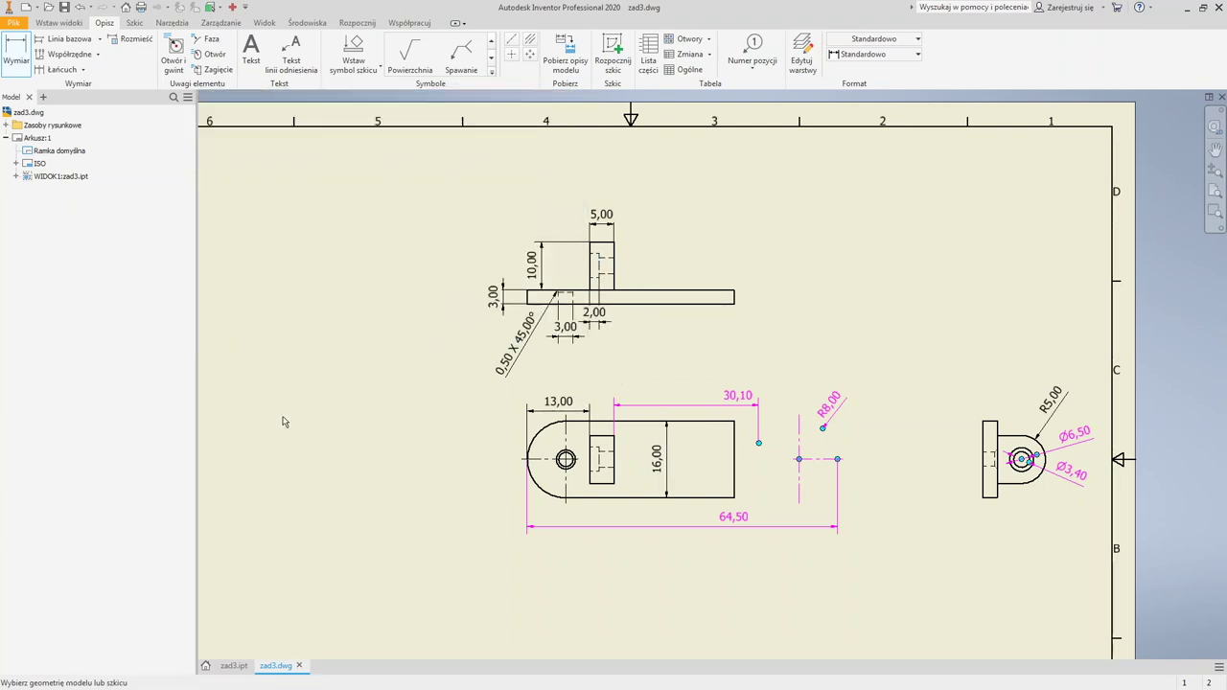
Step: Return to the zad3 part and delete the newly made lug hole together with its sketch
left_click(245, 668)
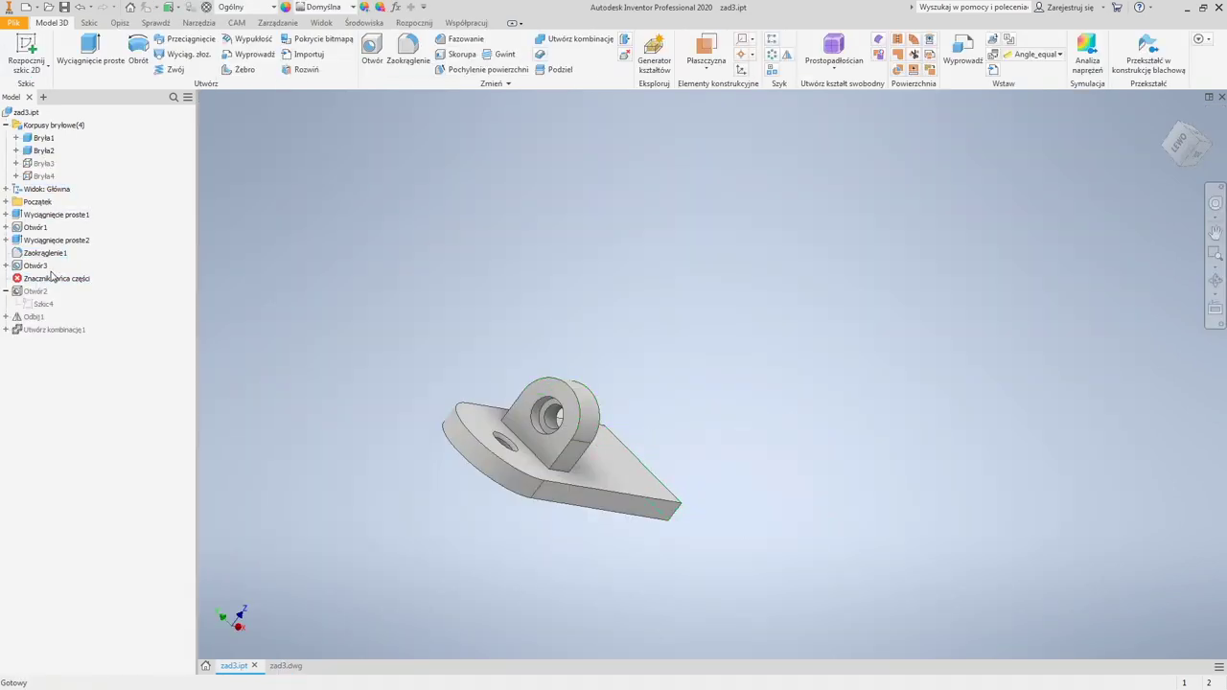
key("ctrl+Tab")
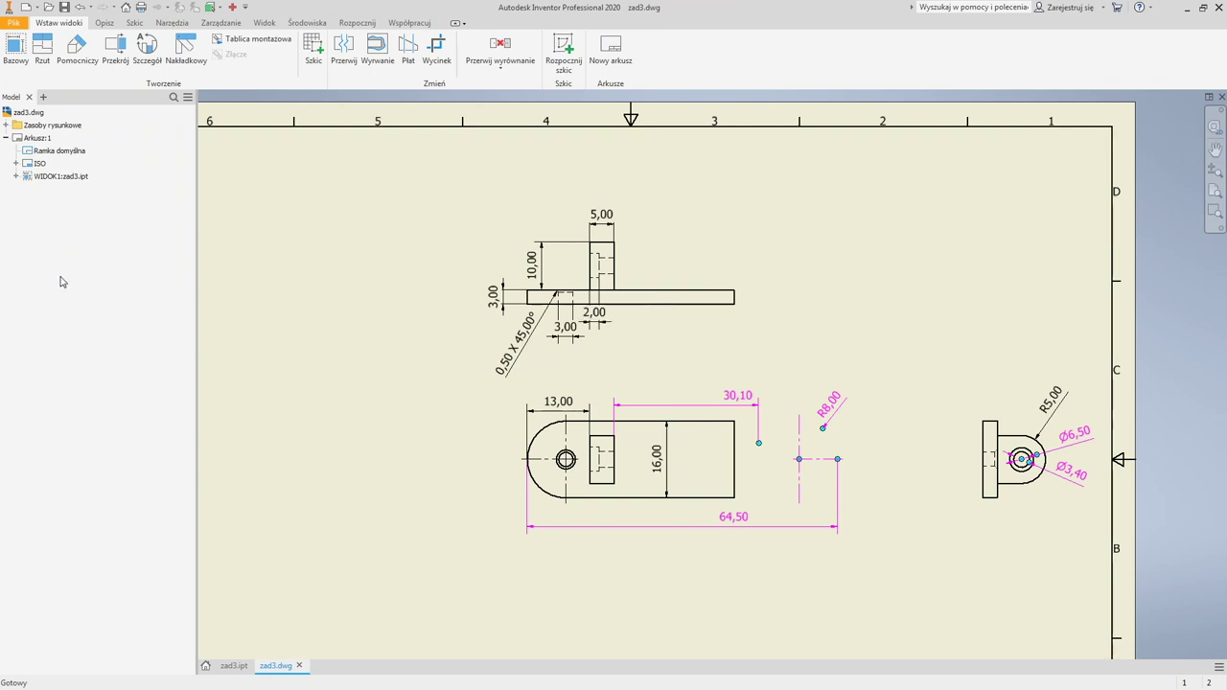
left_click(233, 665)
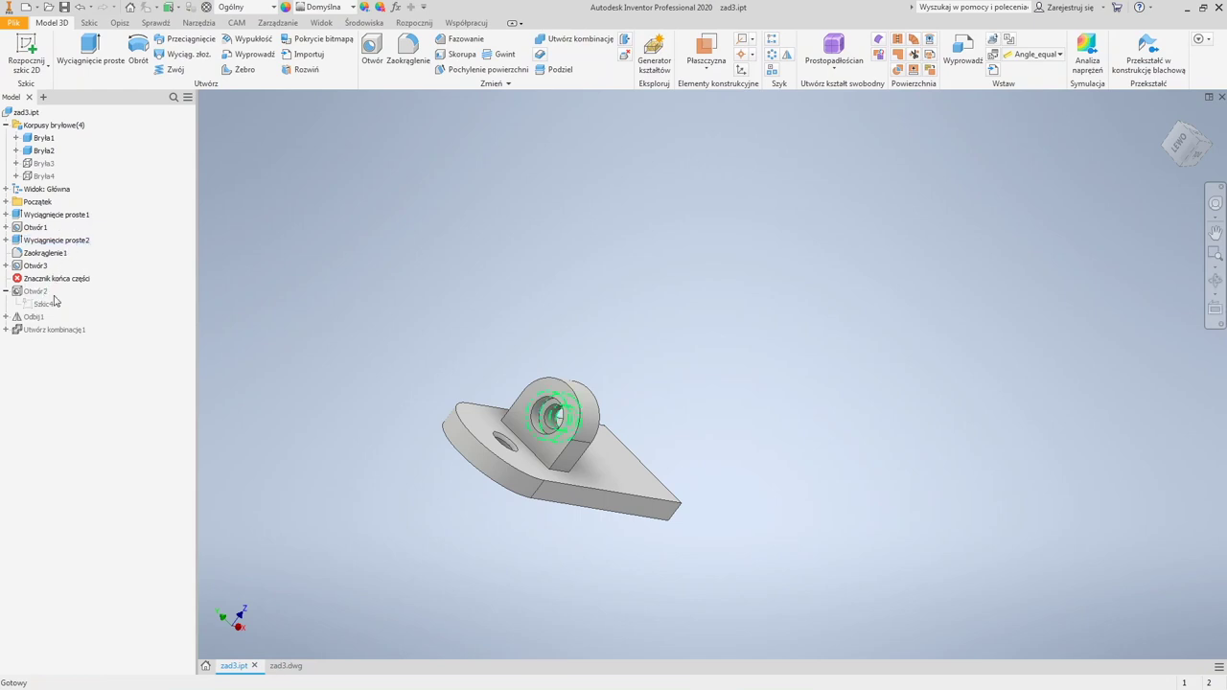
left_click(35, 266)
key("Delete")
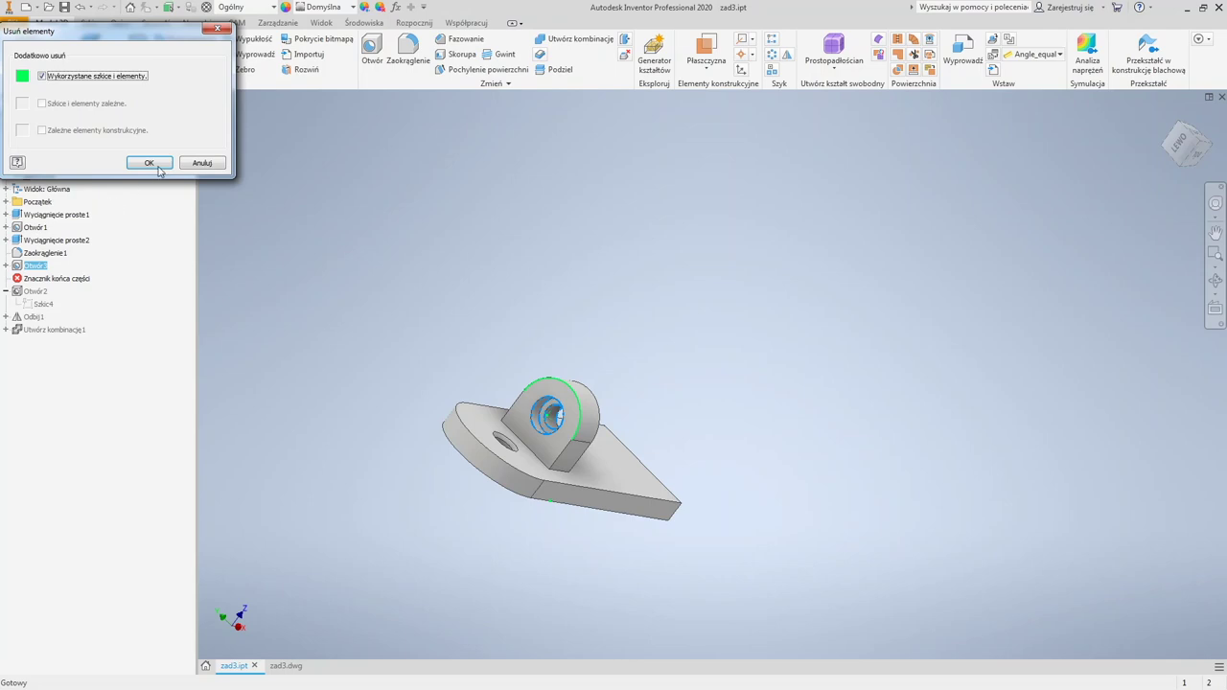
left_click(148, 163)
Step: Roll the part forward to the end of its features to show the complete mirrored body
left_click(54, 269)
left_click_drag(45, 270, 48, 324)
key("F6")
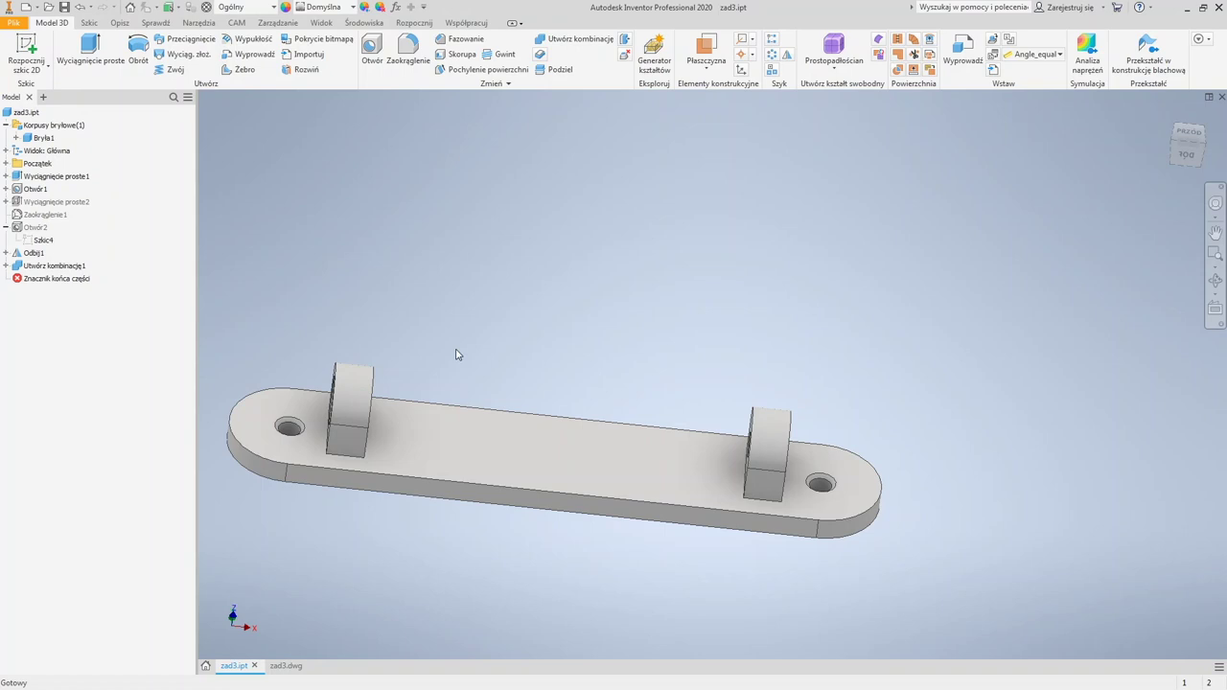
middle_click_drag(459, 361, 556, 364)
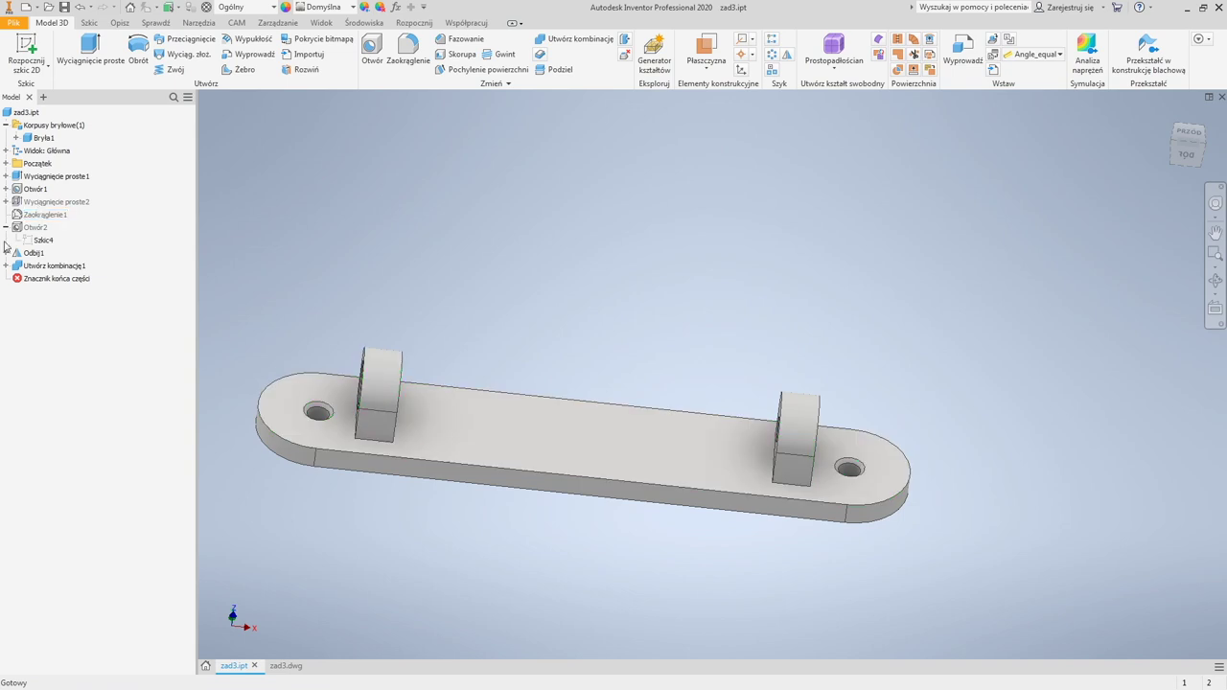
Step: Roll the part back to before the mirror feature, keeping the original lug hole
left_click(52, 268)
left_click_drag(27, 279, 33, 254)
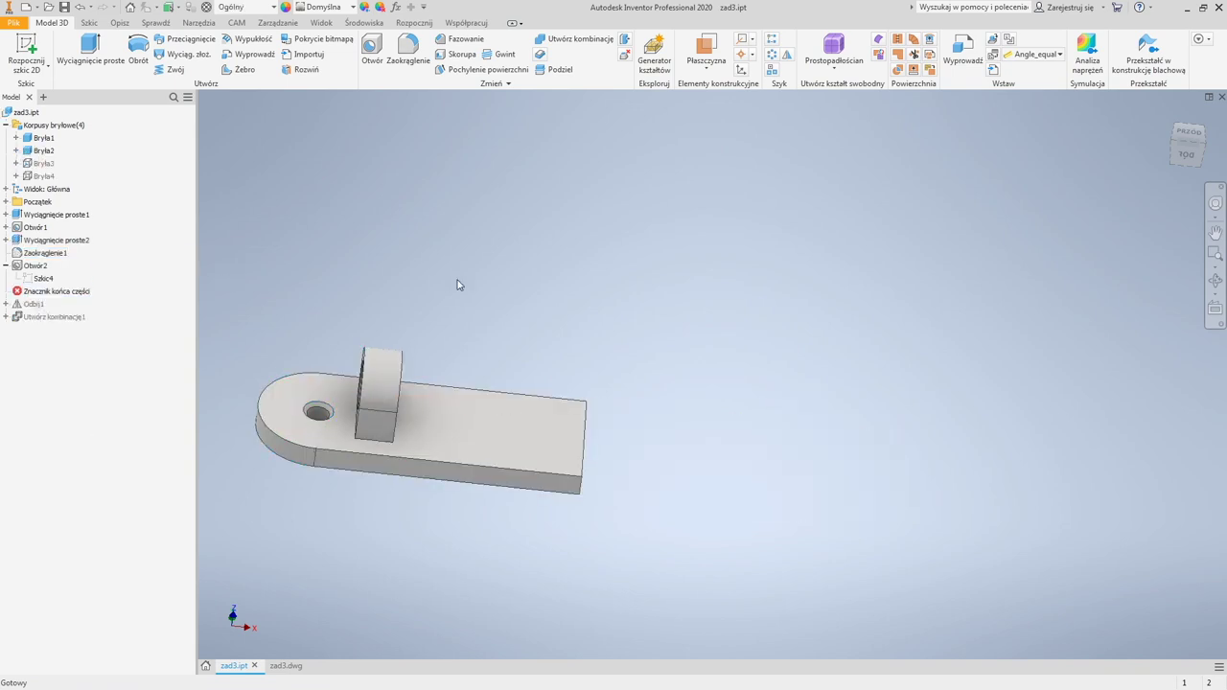
middle_click_drag(623, 251, 699, 259)
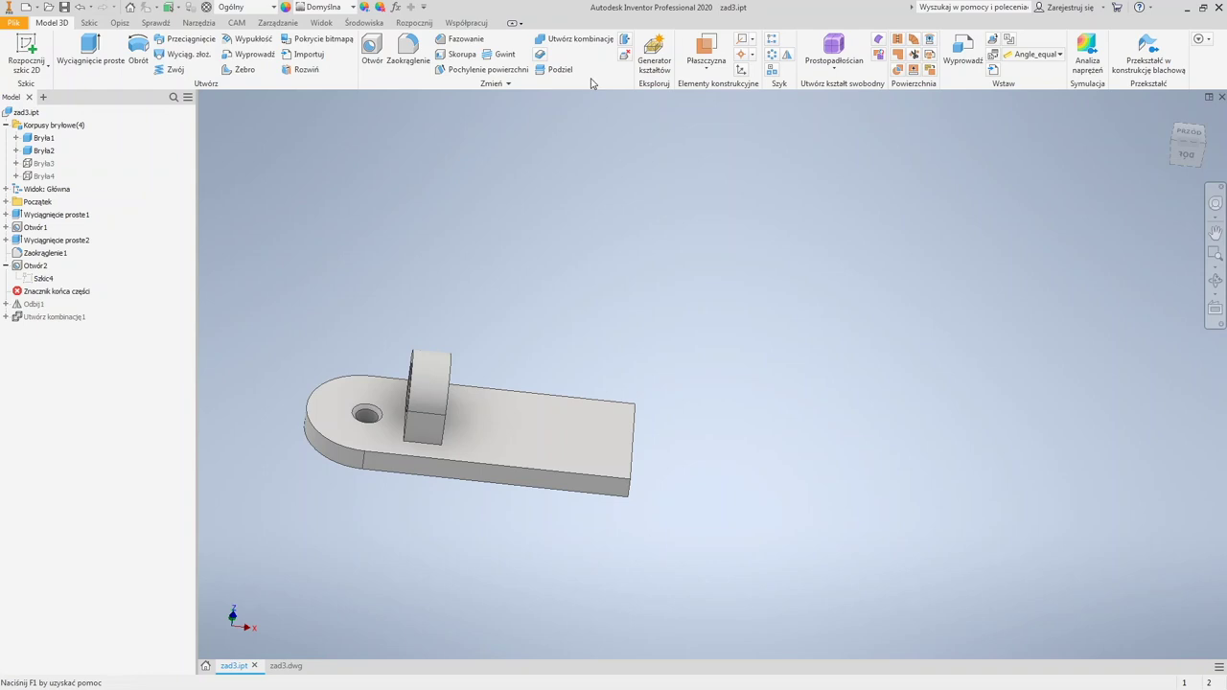
Step: Try the Mirror command in whole-solid mode with the base plate and the lug selected
left_click(785, 58)
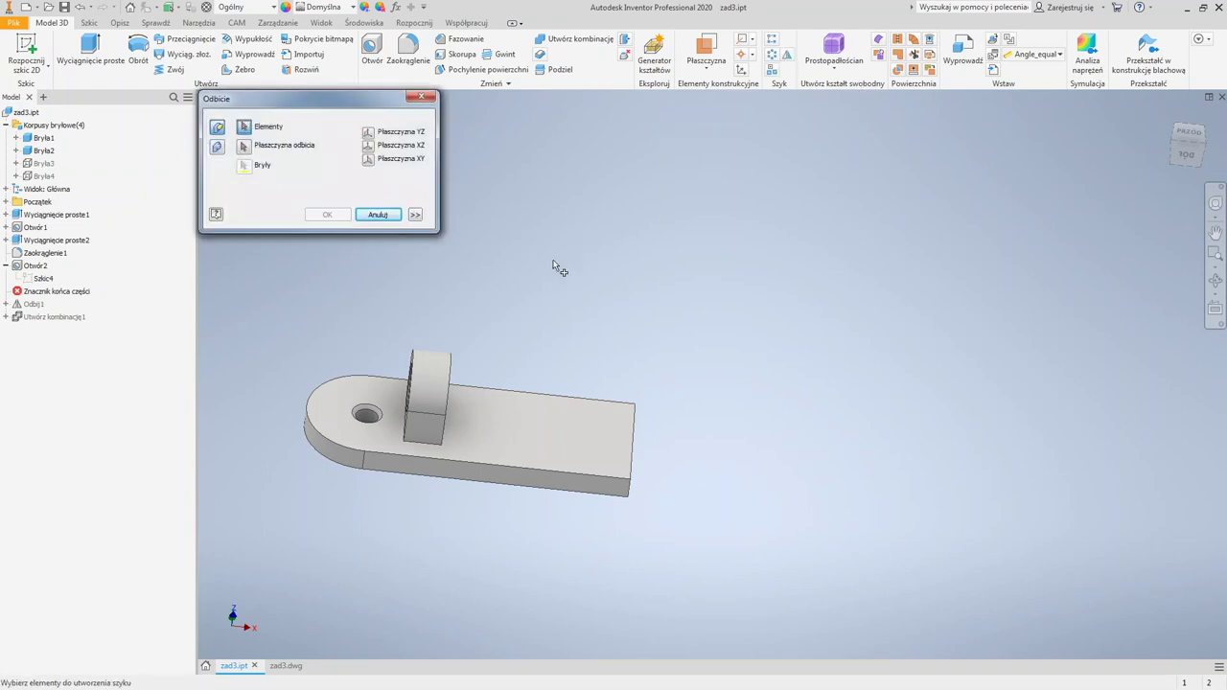
left_click(218, 149)
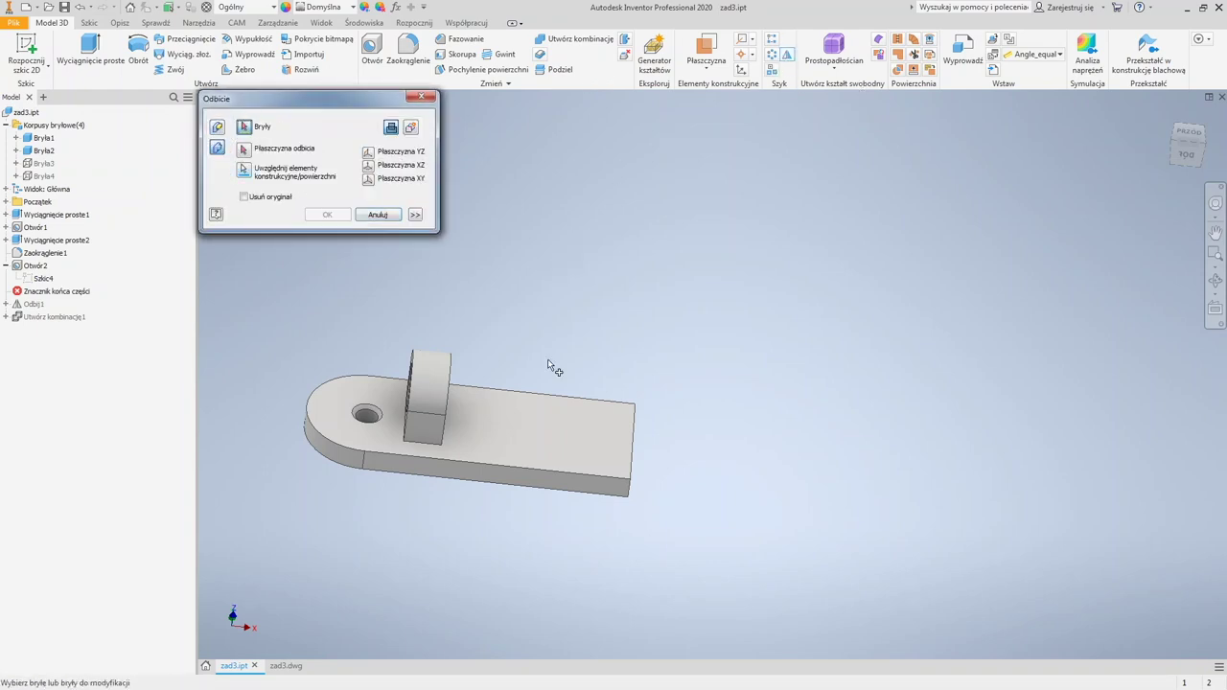
left_click(418, 422)
left_click(484, 429)
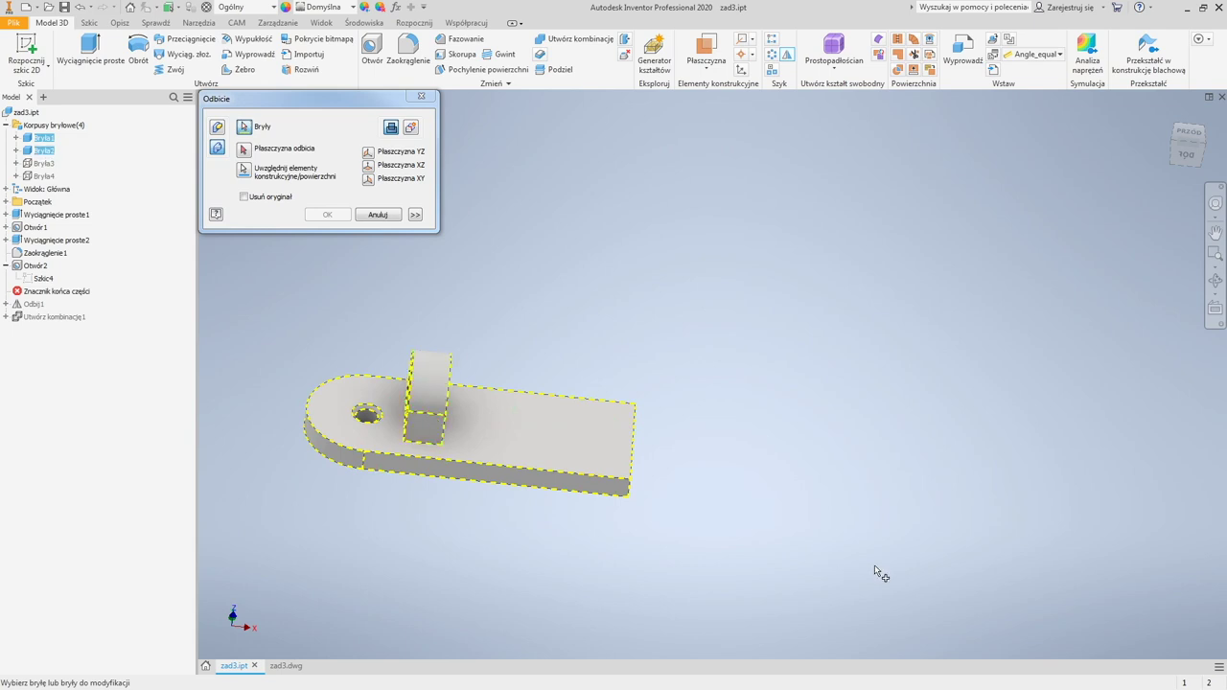
left_click(217, 128)
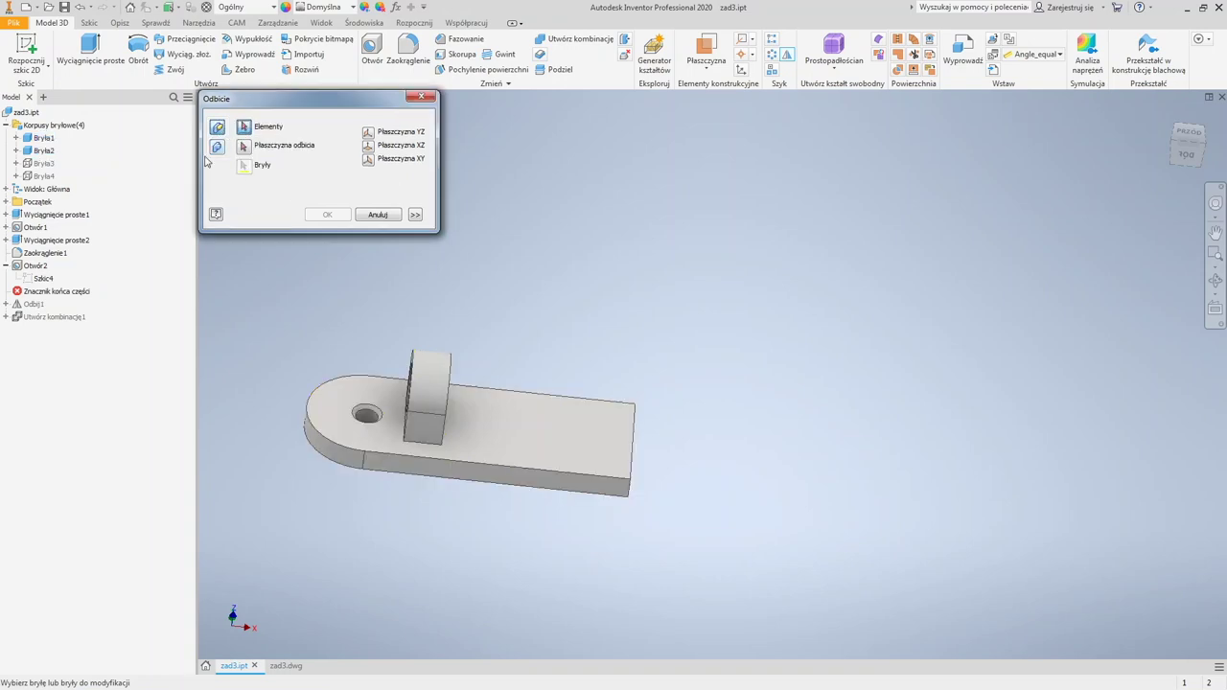
left_click(218, 148)
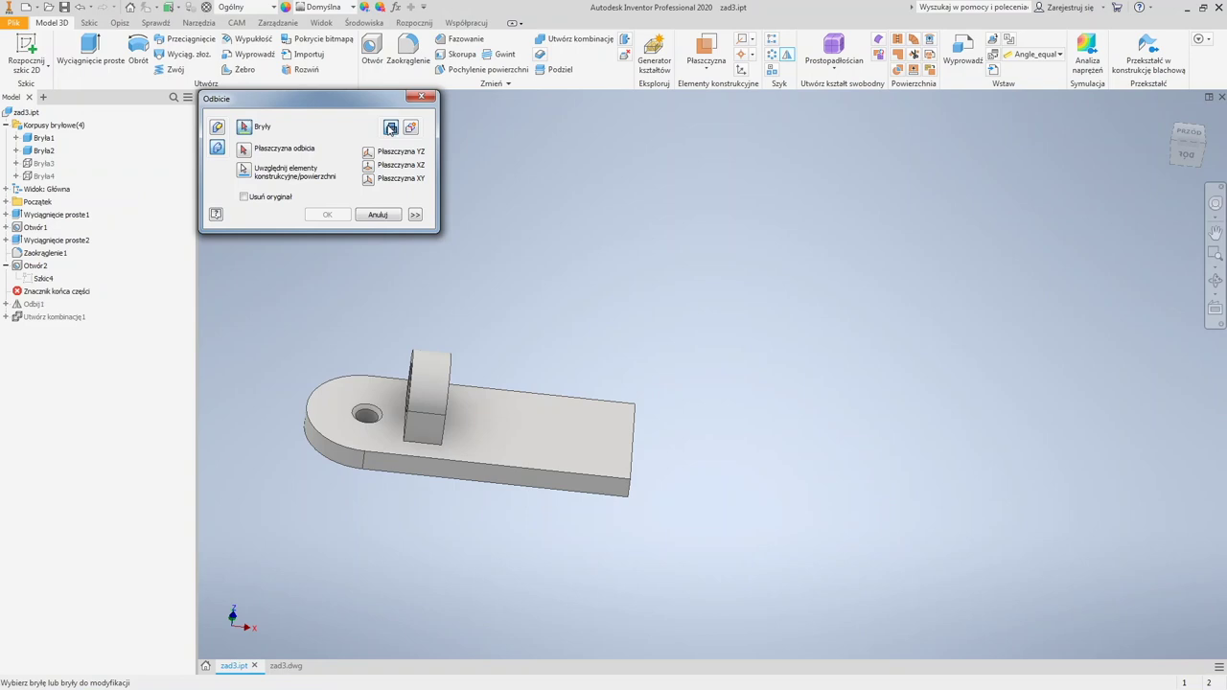
left_click(245, 150)
left_click(216, 129)
left_click(216, 148)
left_click(378, 215)
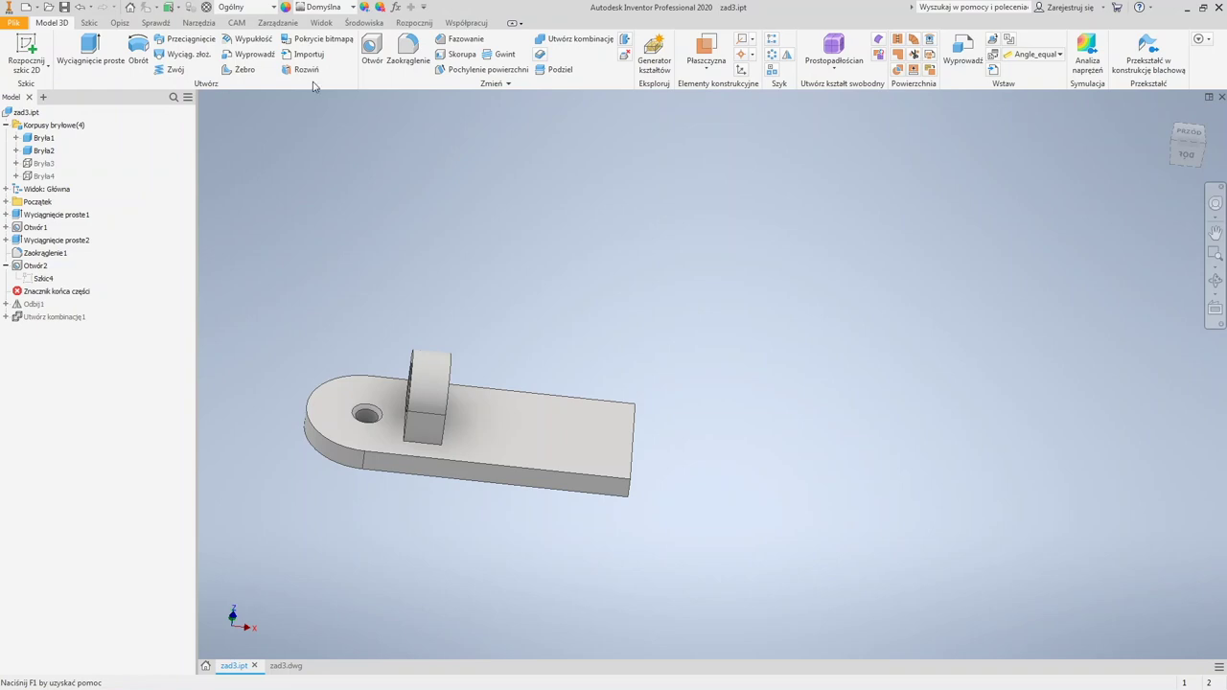
Step: Try picking the base plate's flat cut end face as the plane for a feature mirror
middle_click_drag(403, 268, 454, 265, "shift")
middle_click_drag(442, 327, 324, 328, "shift")
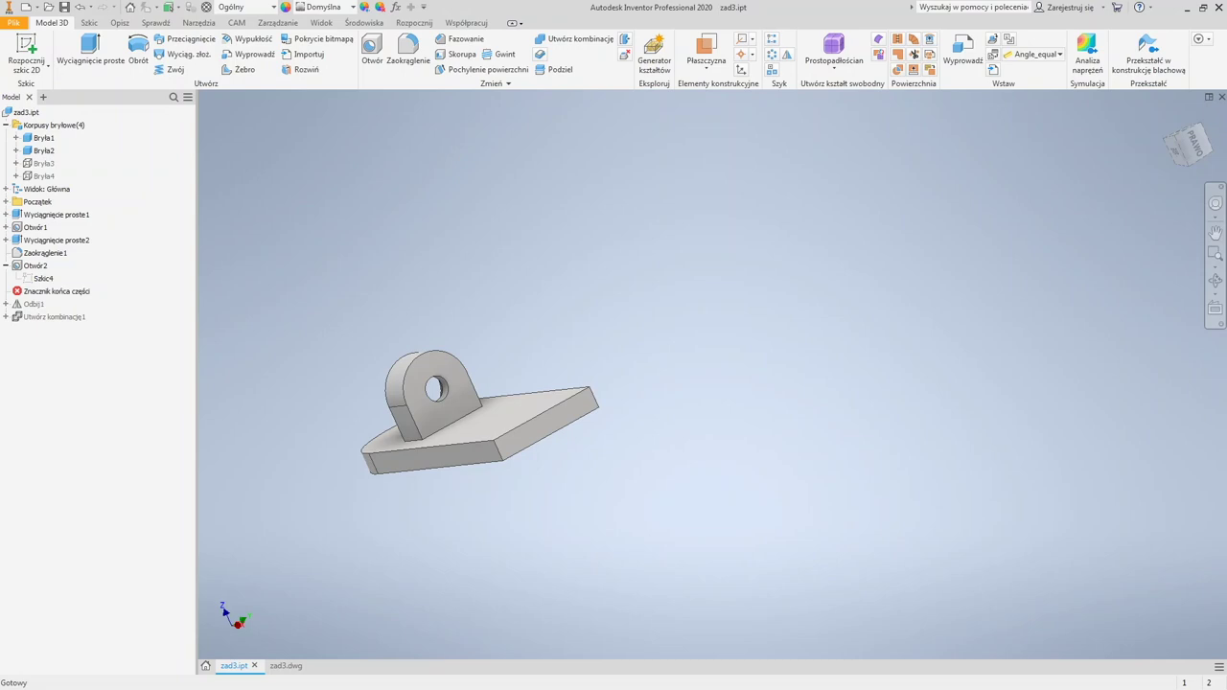
left_click(787, 58)
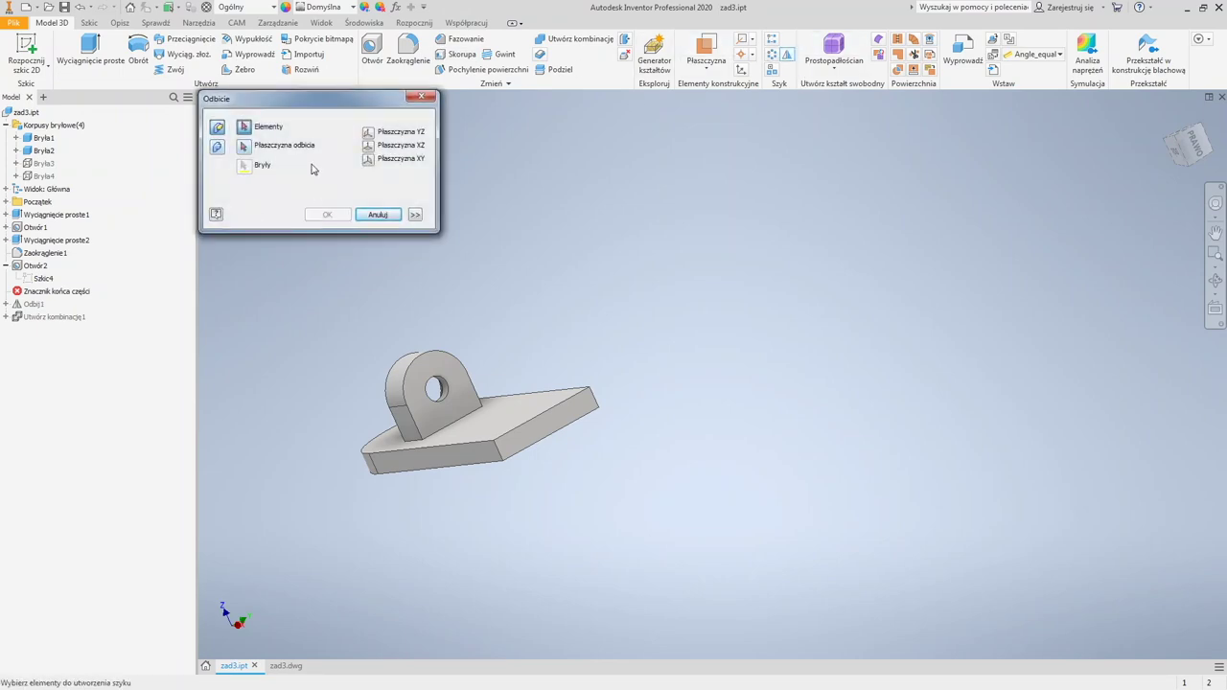
left_click(245, 147)
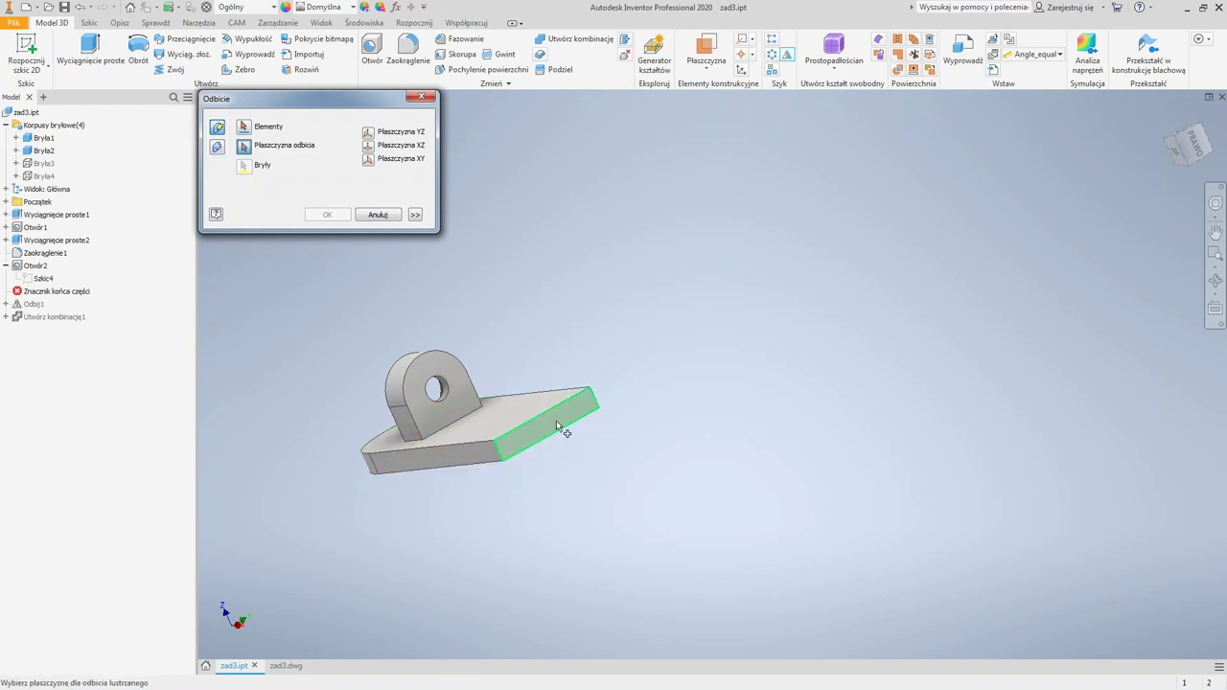
mouse_move(556, 422)
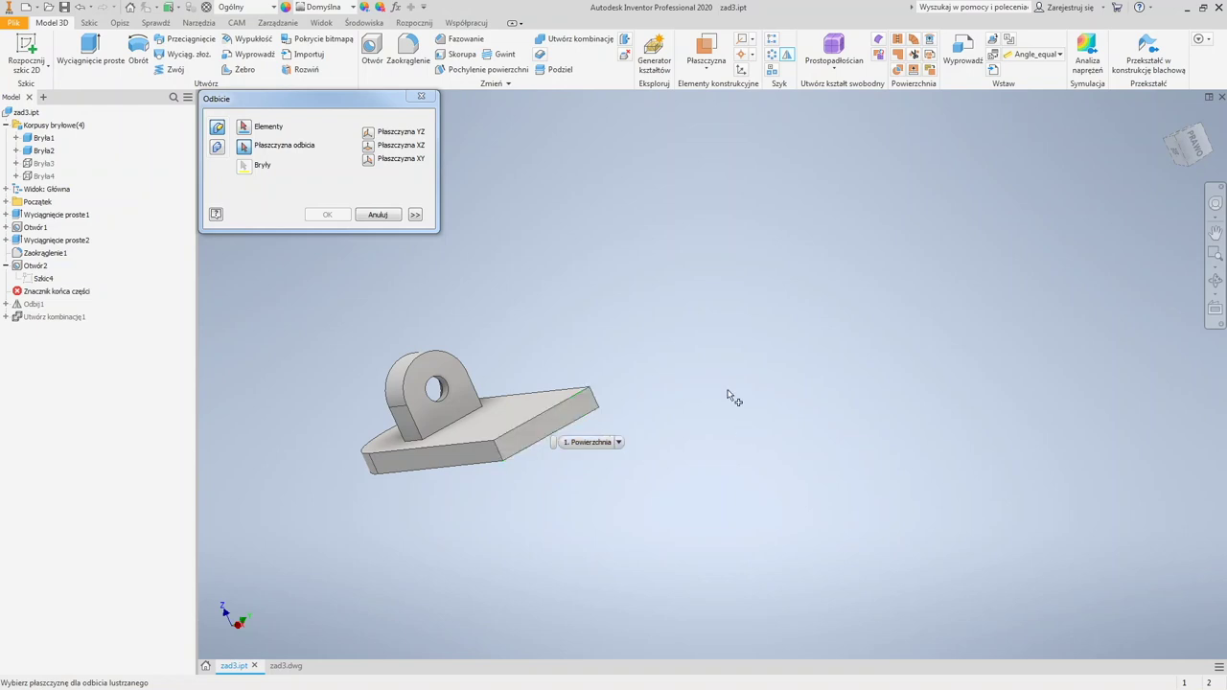
left_click(379, 216)
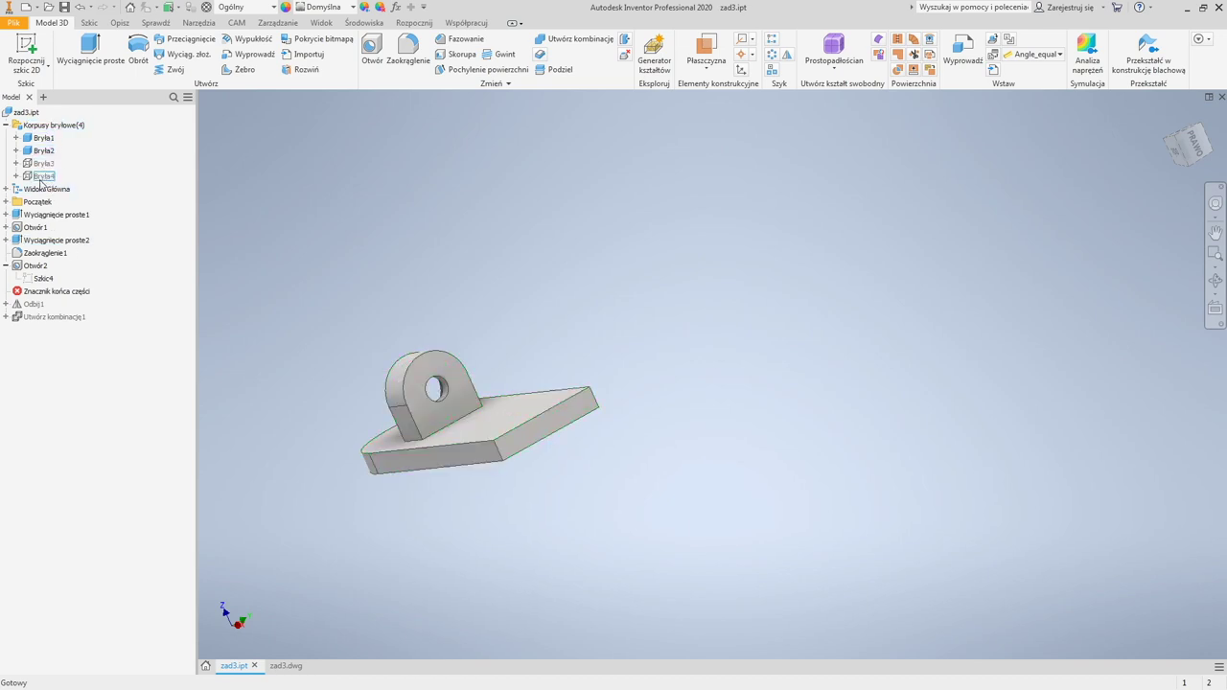
Step: Review the lug extrusion's settings, including the Boolean option that outputs it as a new solid
mouse_move(53, 293)
left_mouse_down()
mouse_move(39, 326)
mouse_move(48, 292)
left_mouse_up()
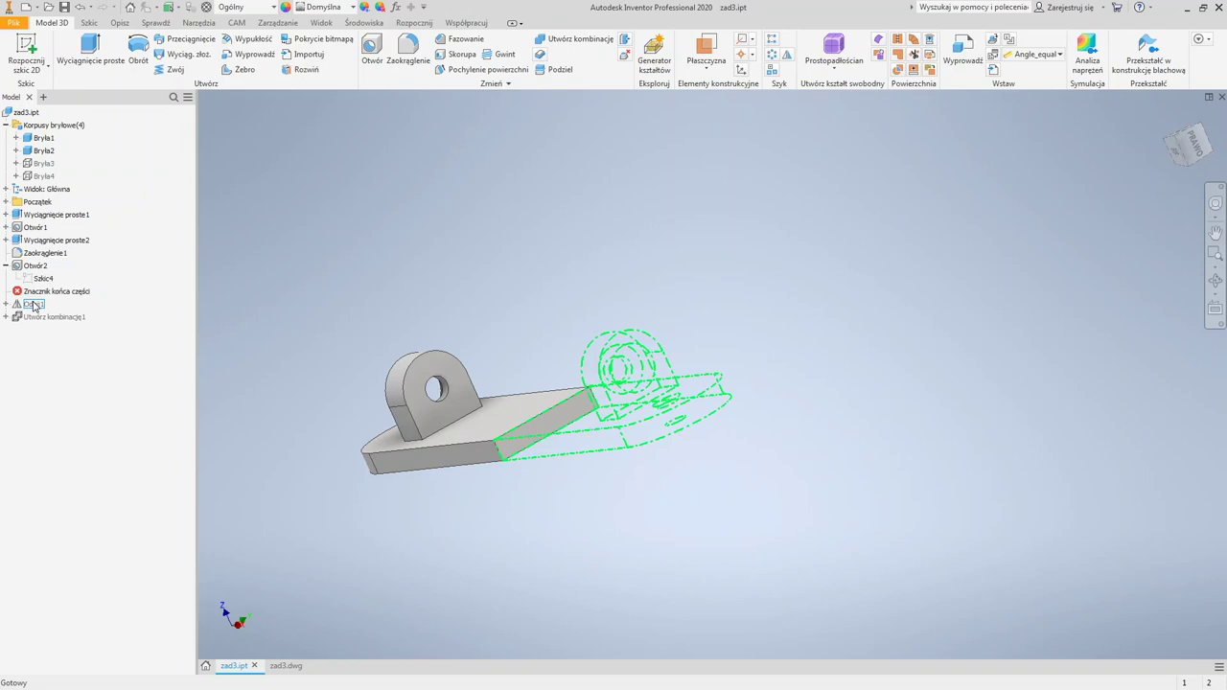
left_click(49, 216)
left_click(49, 241)
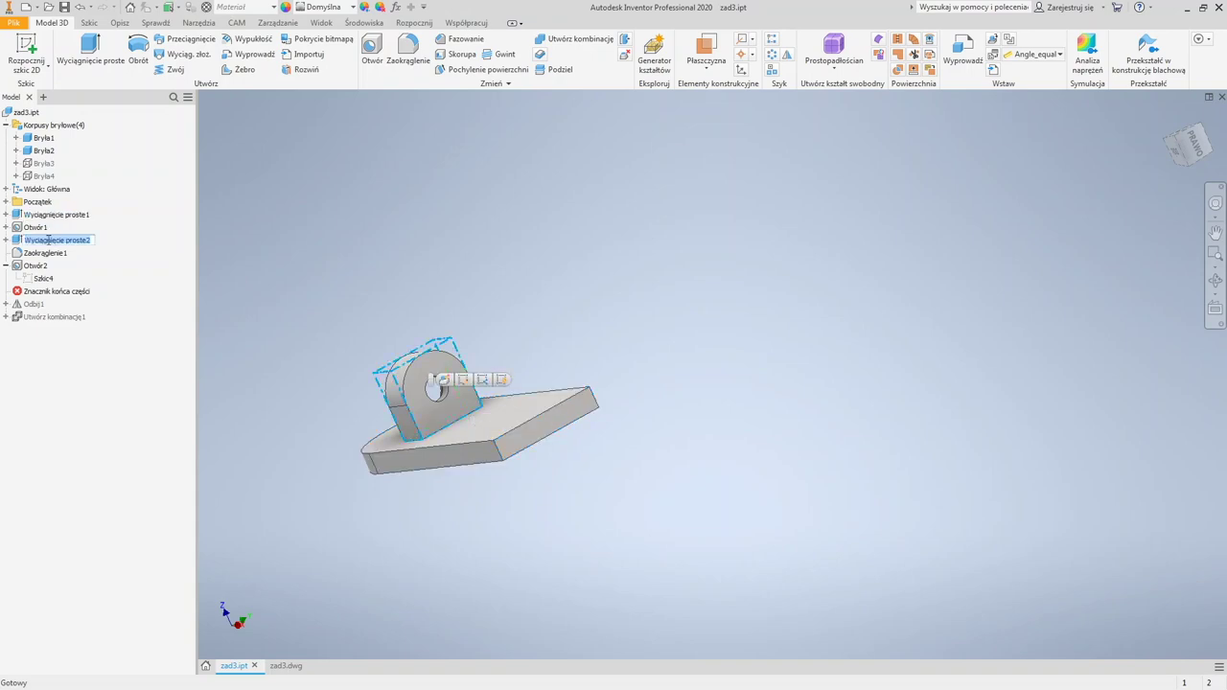
double_click(19, 241)
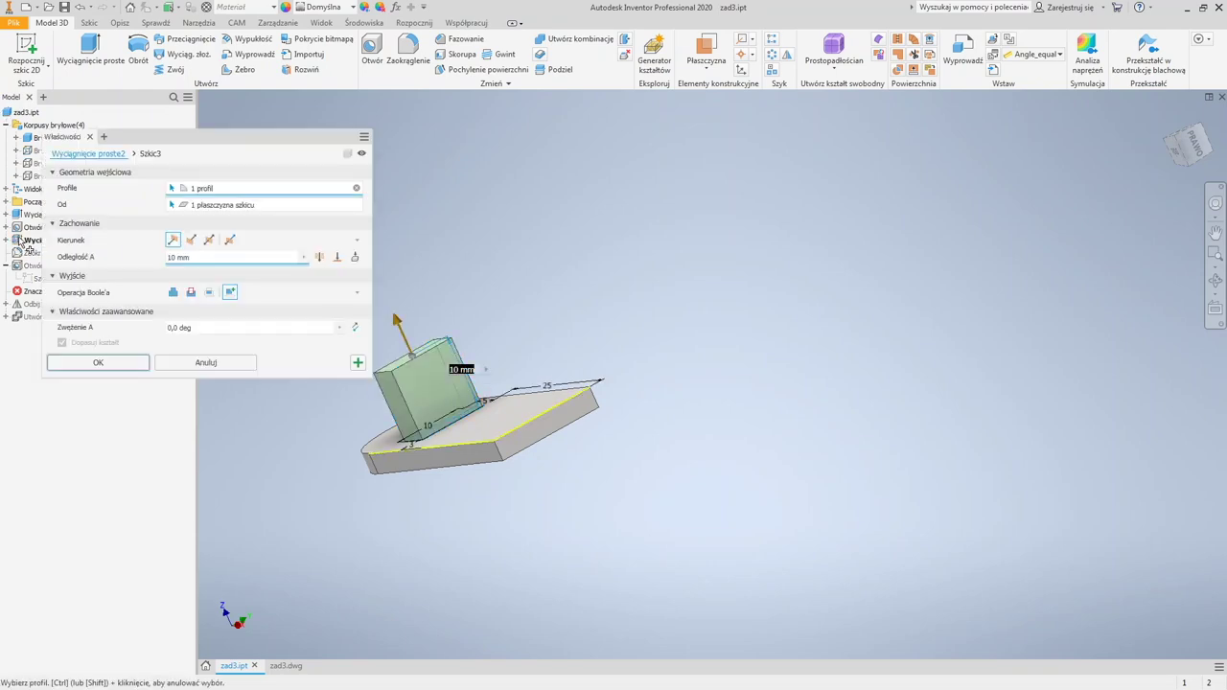
left_click_drag(208, 151, 320, 133)
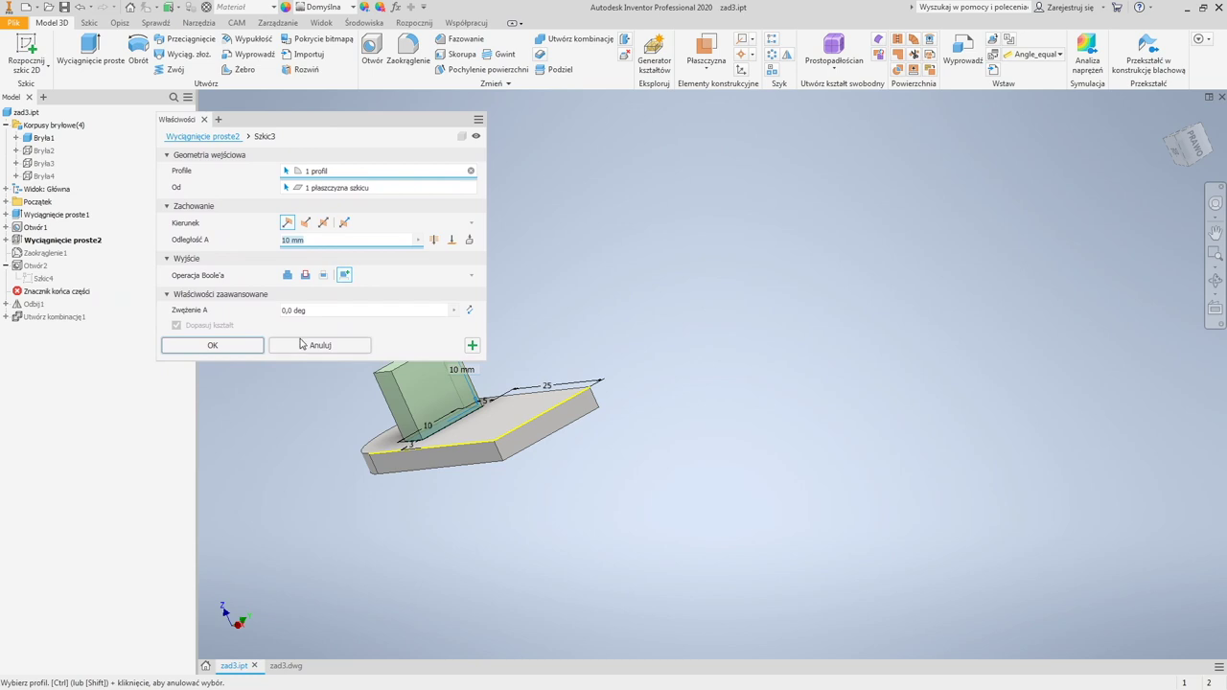
left_click_drag(312, 126, 813, 240)
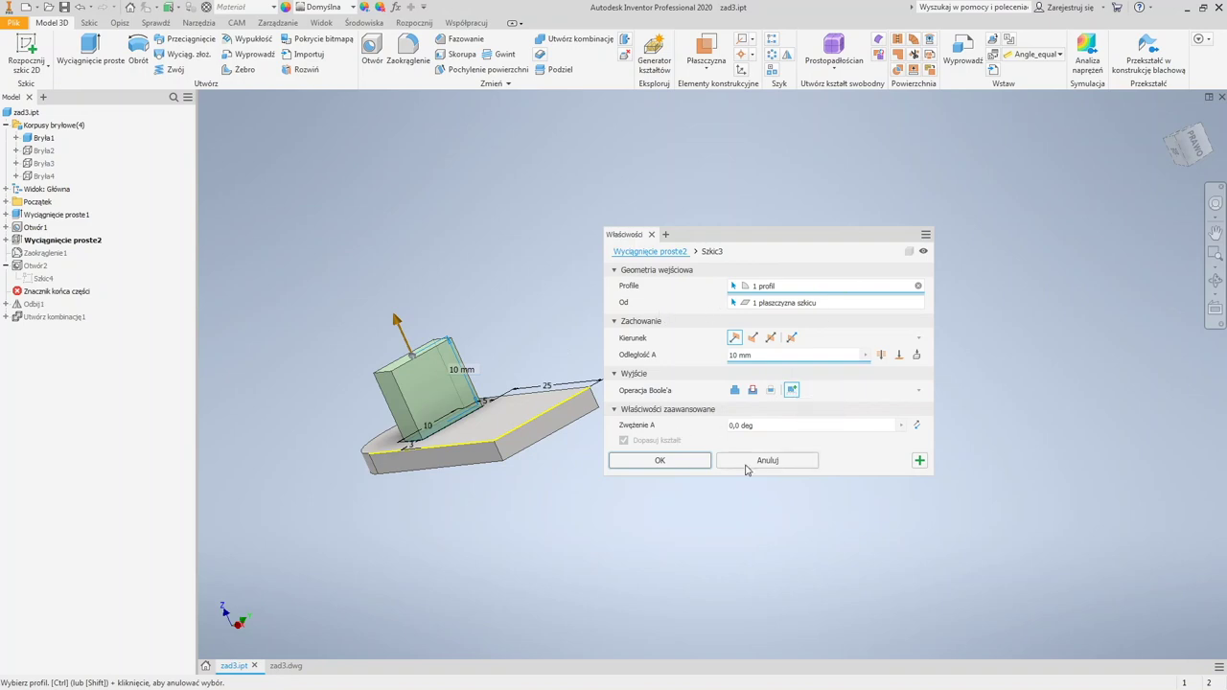
left_click(676, 458)
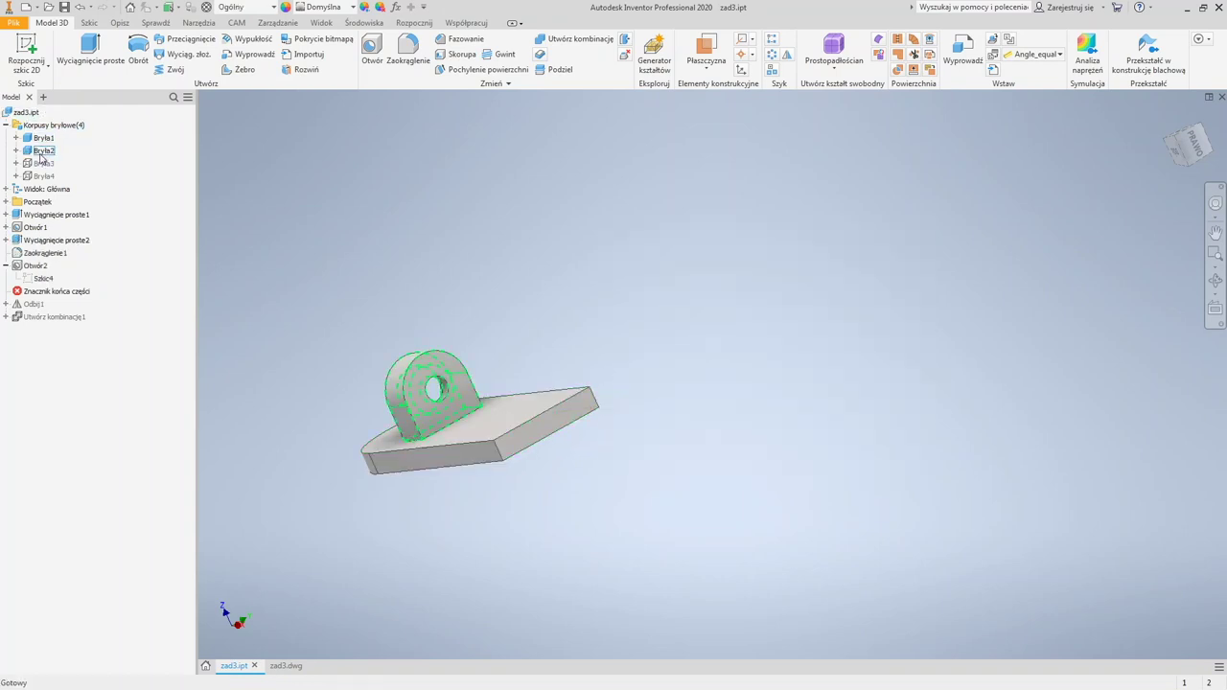
Step: Roll the part forward past the mirror and combine features to the end of the feature list
left_click(29, 294)
mouse_move(28, 298)
left_mouse_down()
mouse_move(41, 341)
mouse_move(56, 322)
left_mouse_up()
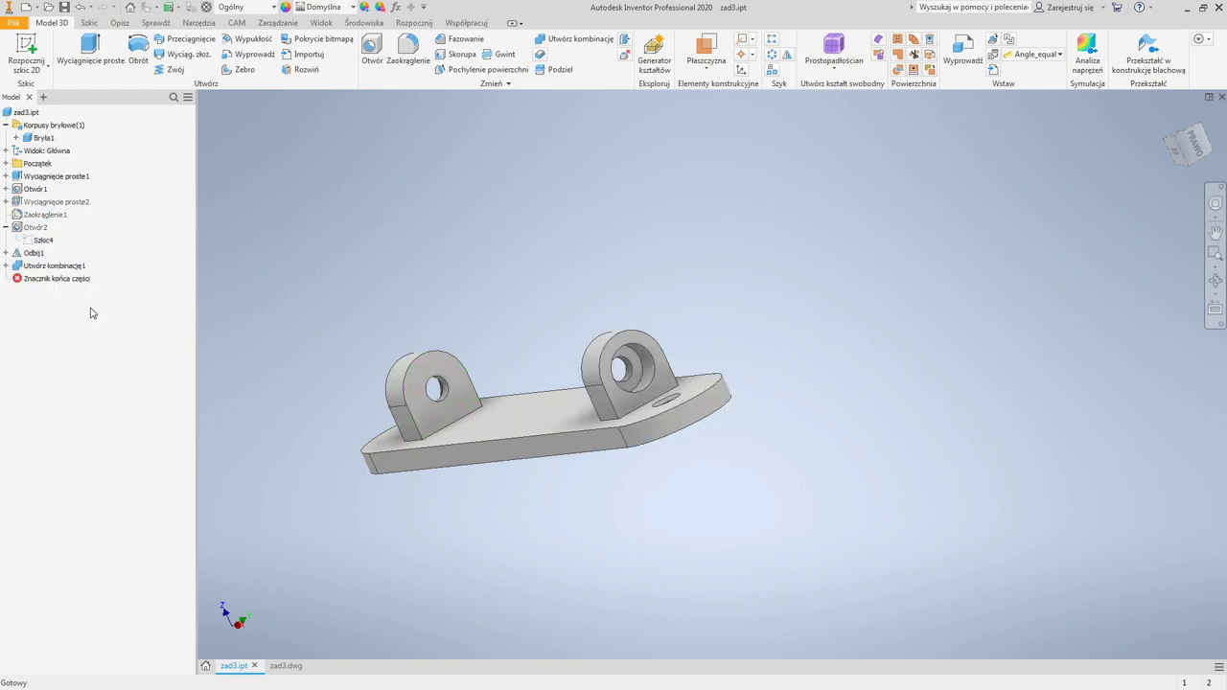
middle_click_drag(602, 474, 625, 437, "shift")
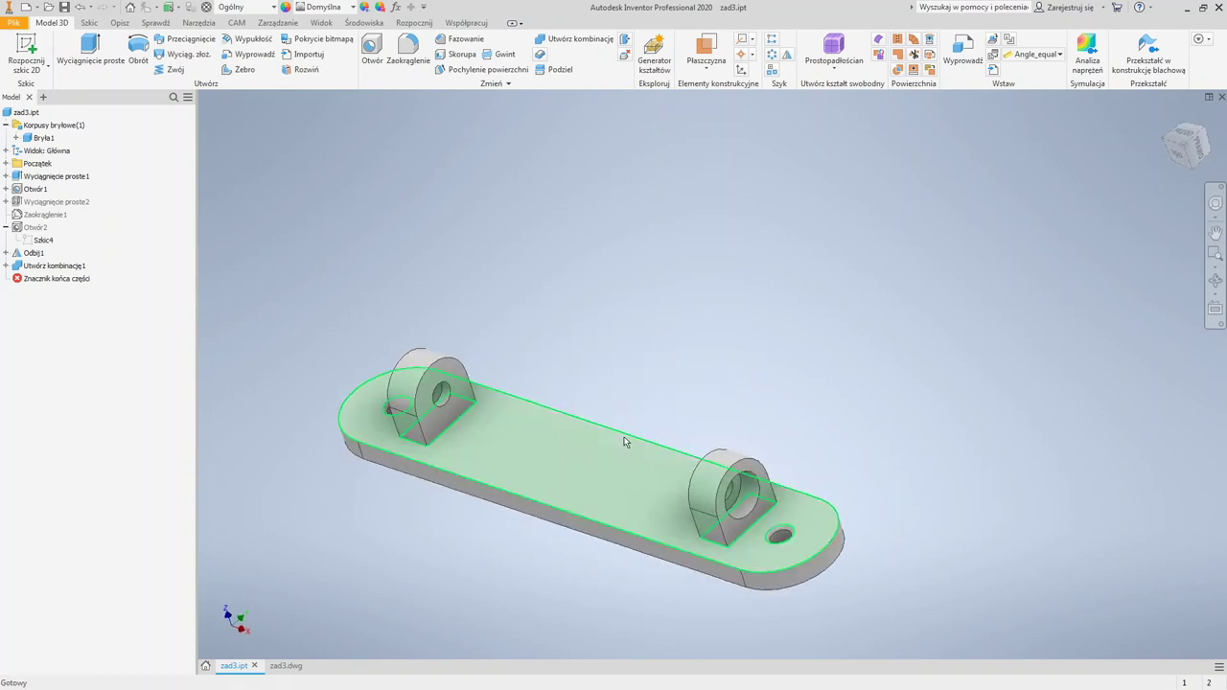
middle_click_drag(498, 438, 511, 430)
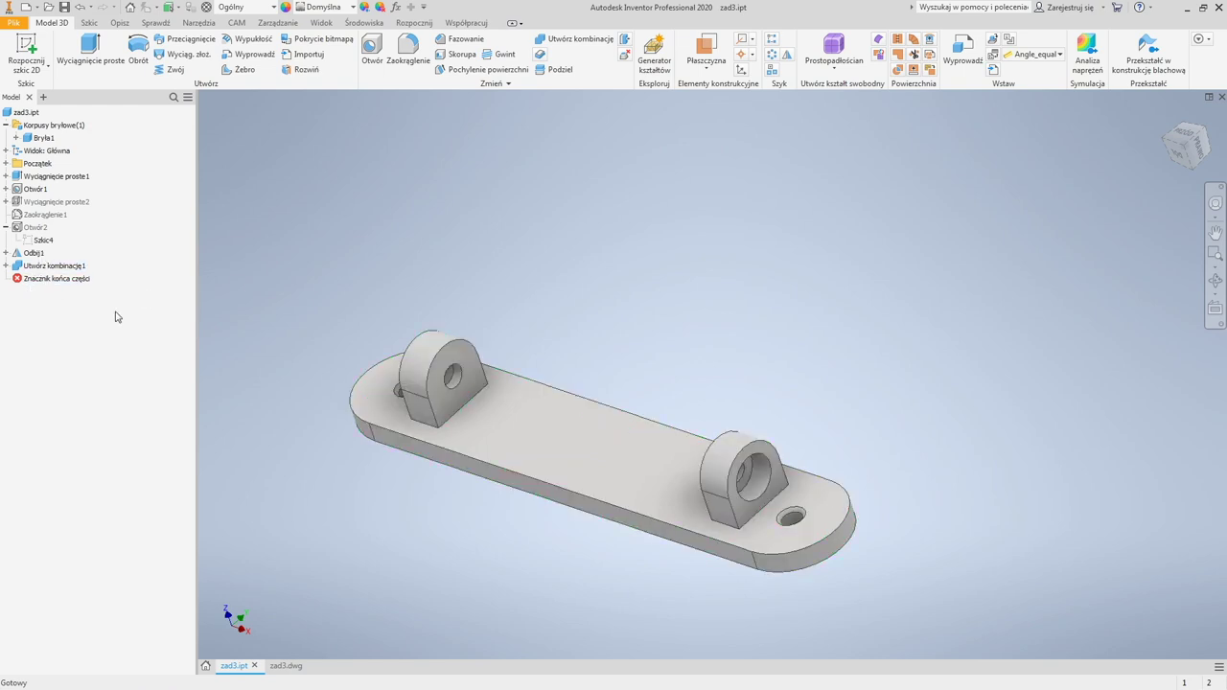
left_click(788, 55)
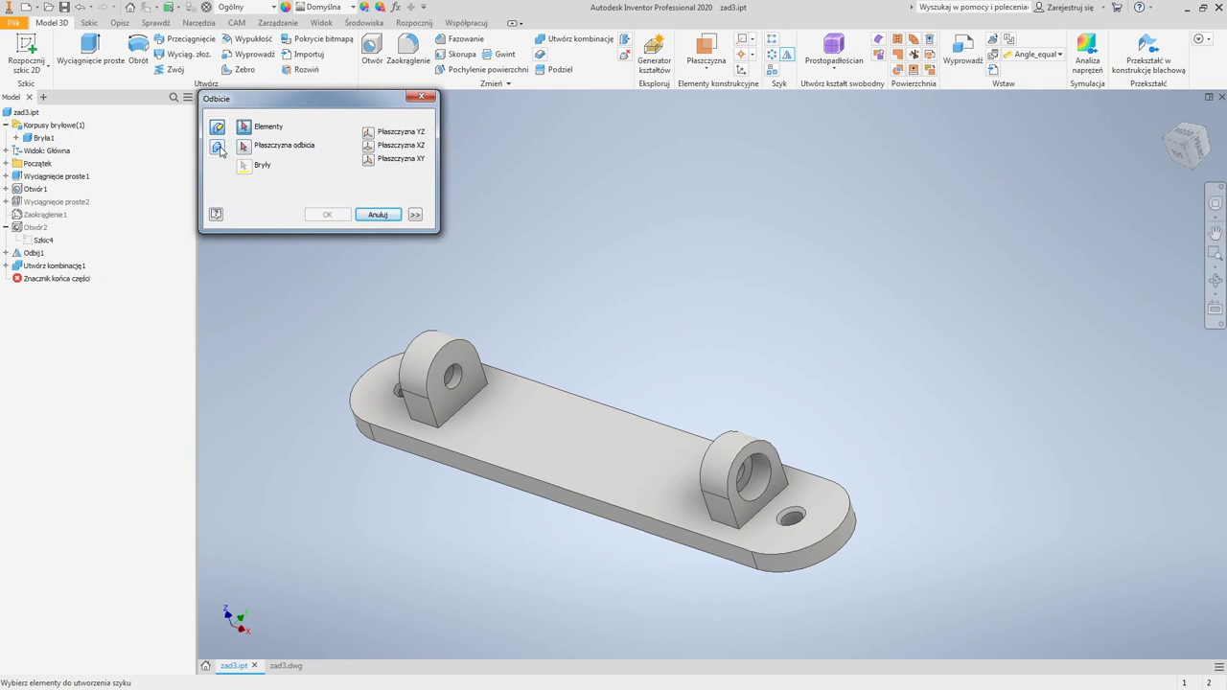
left_click(377, 215)
Step: Examine the complete body from the other side and recheck the lug extrusion's sketch and Boolean output setting
middle_click_drag(392, 249, 644, 288, "shift")
middle_click_drag(517, 266, 412, 248, "shift")
left_click(34, 202)
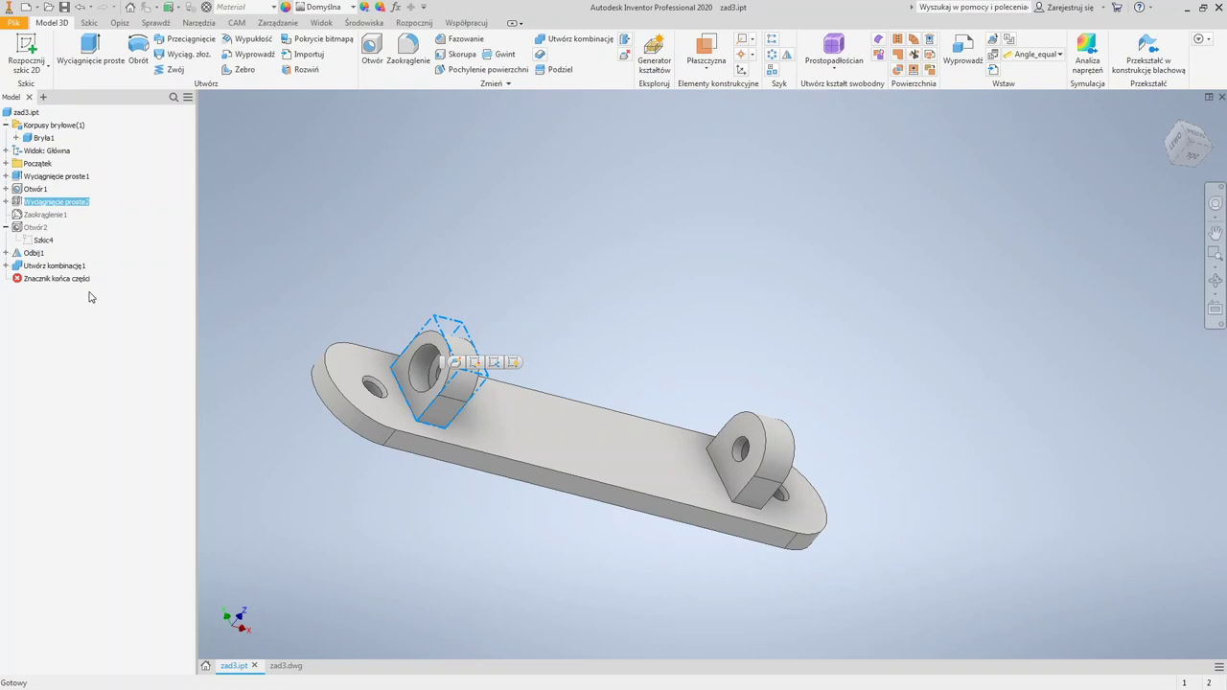
left_click(7, 201)
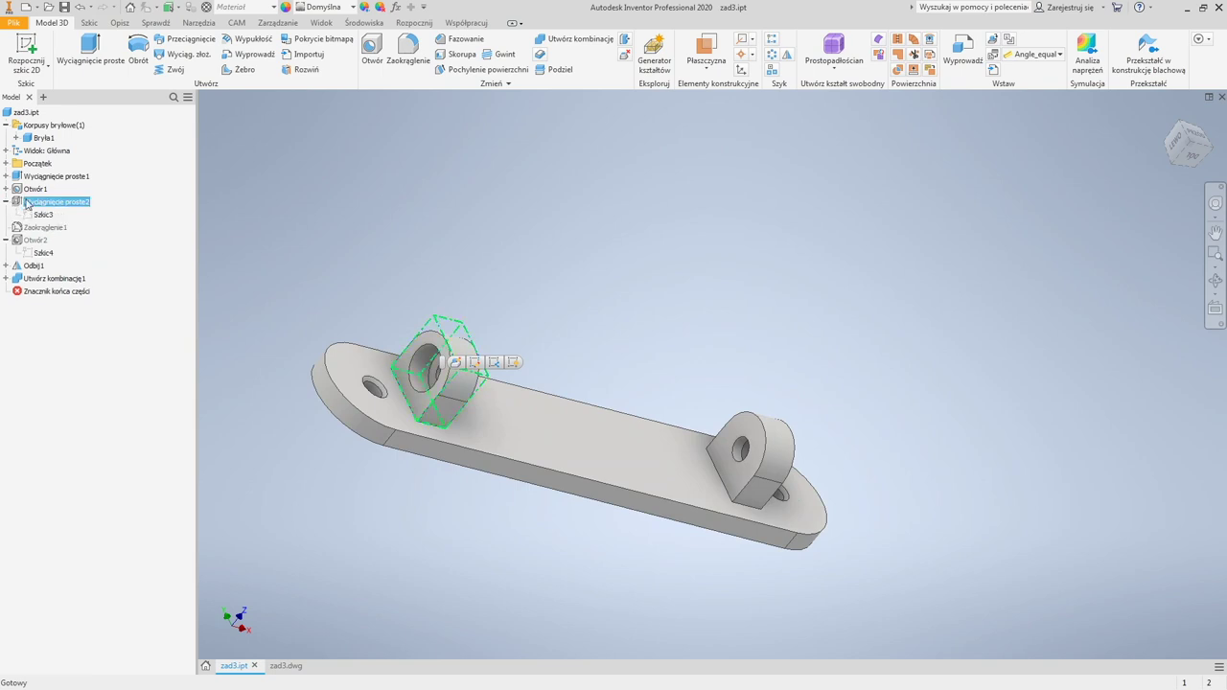
double_click(14, 203)
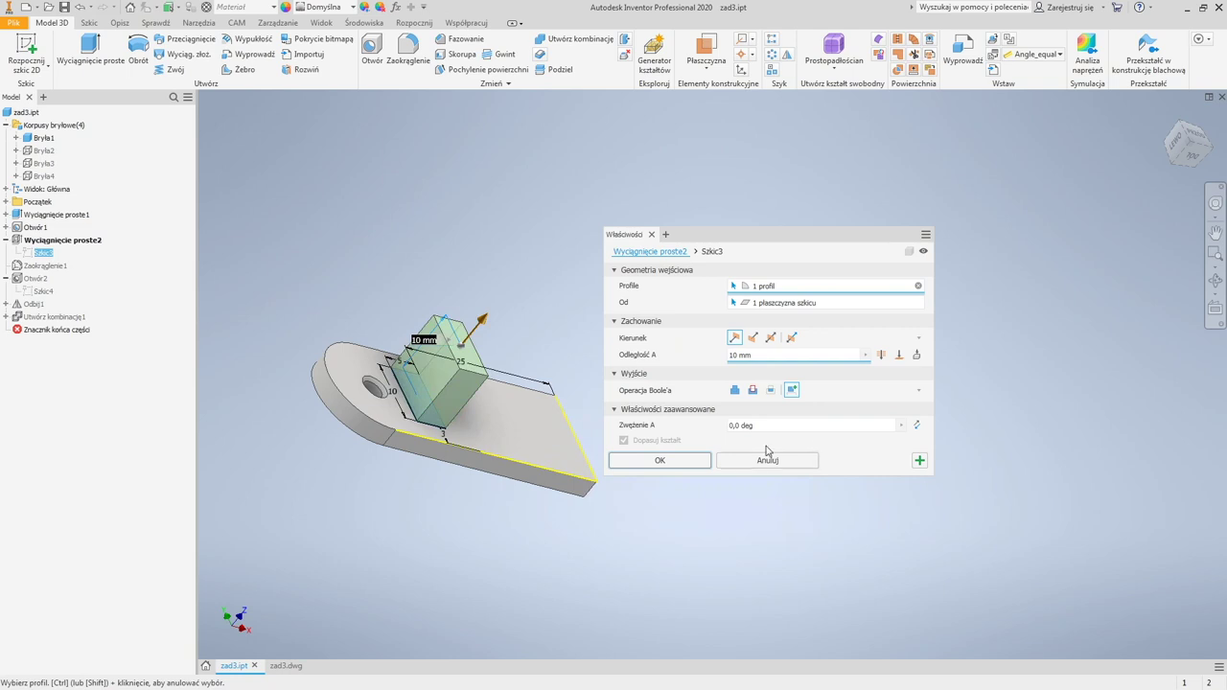
left_click(765, 461)
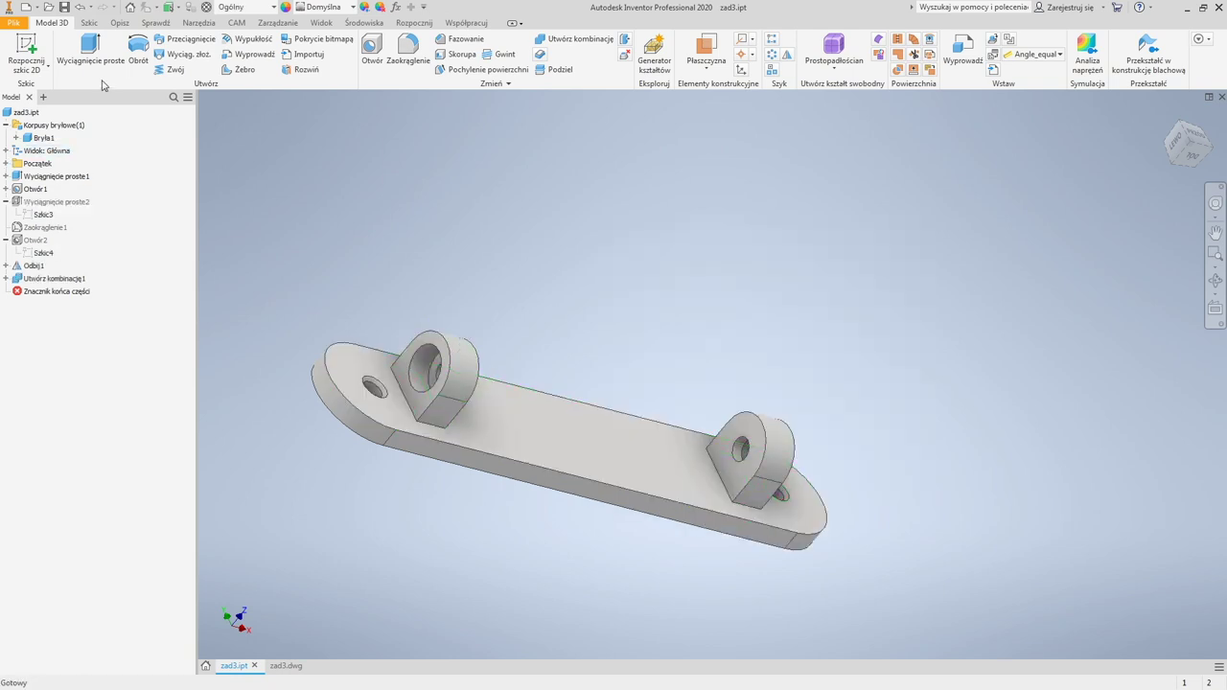